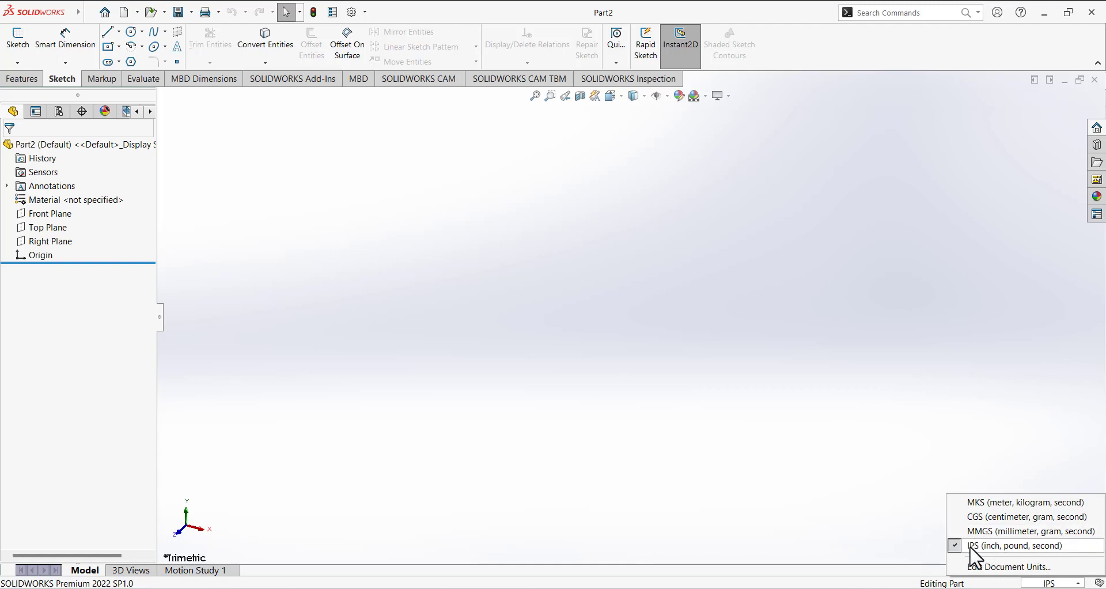
Step: Start a sketch on the Top Plane and draw a circle of about 2.4 in radius centered on the origin
{"action": "left_click", "coordinate": [872, 513]}
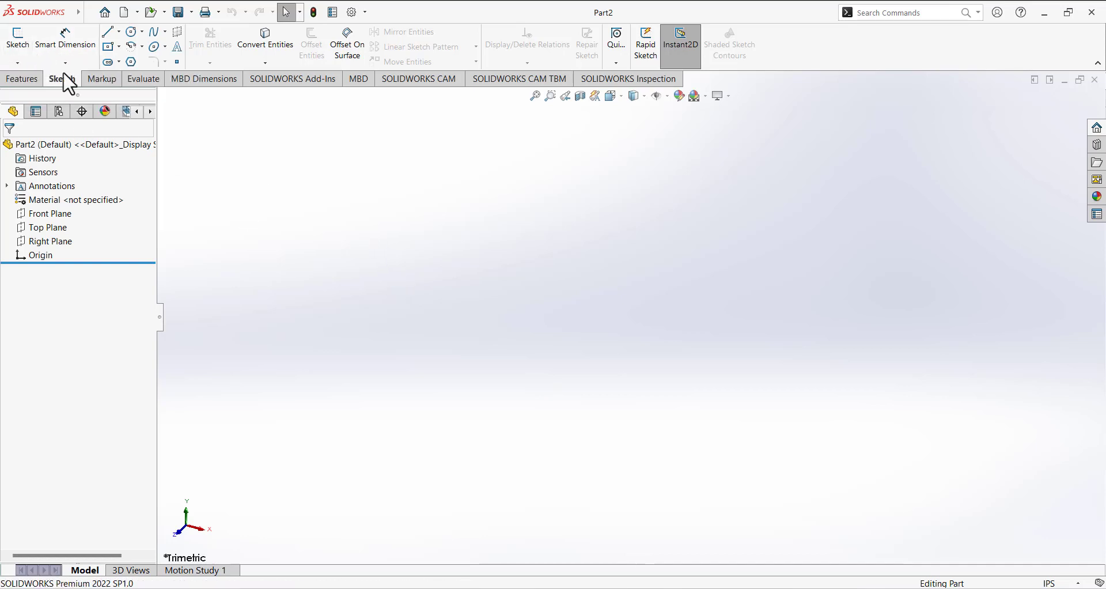
{"action": "left_click", "coordinate": [20, 45]}
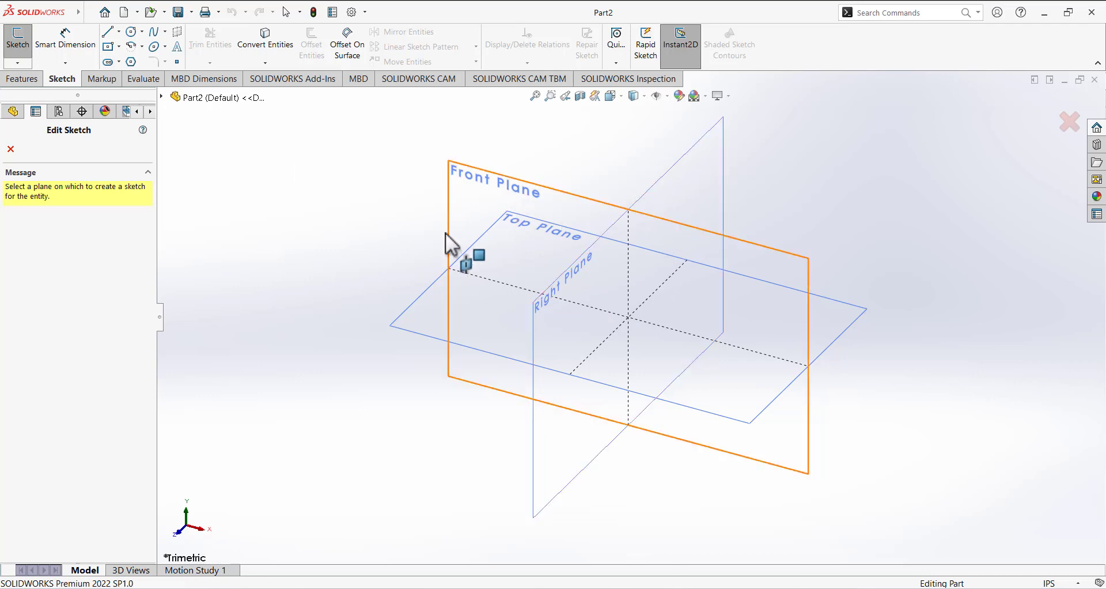
{"action": "left_click", "coordinate": [413, 327]}
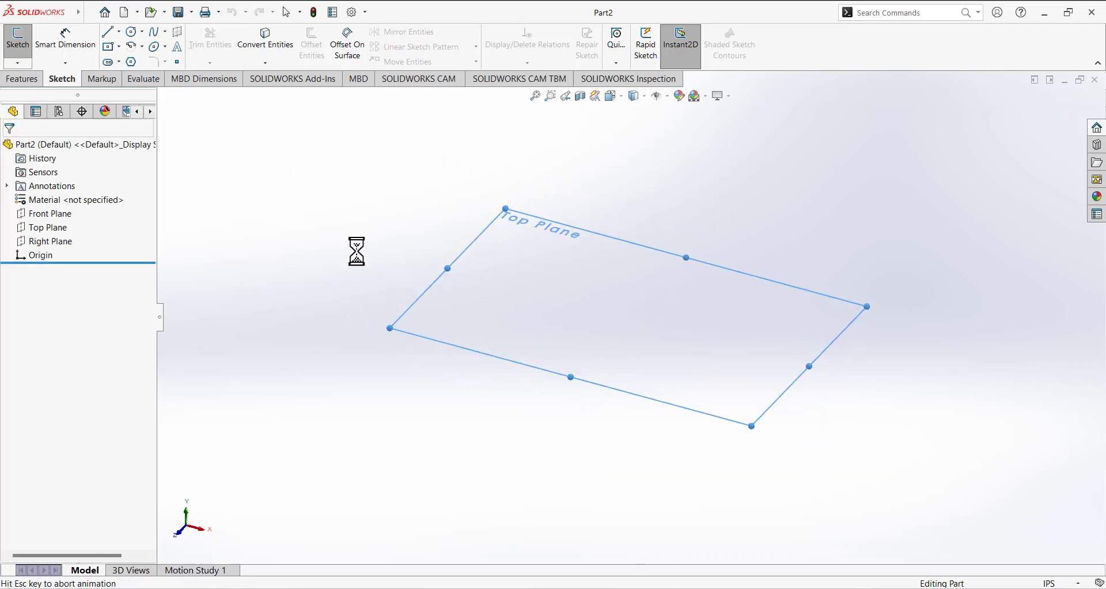
{"action": "left_click", "coordinate": [133, 32]}
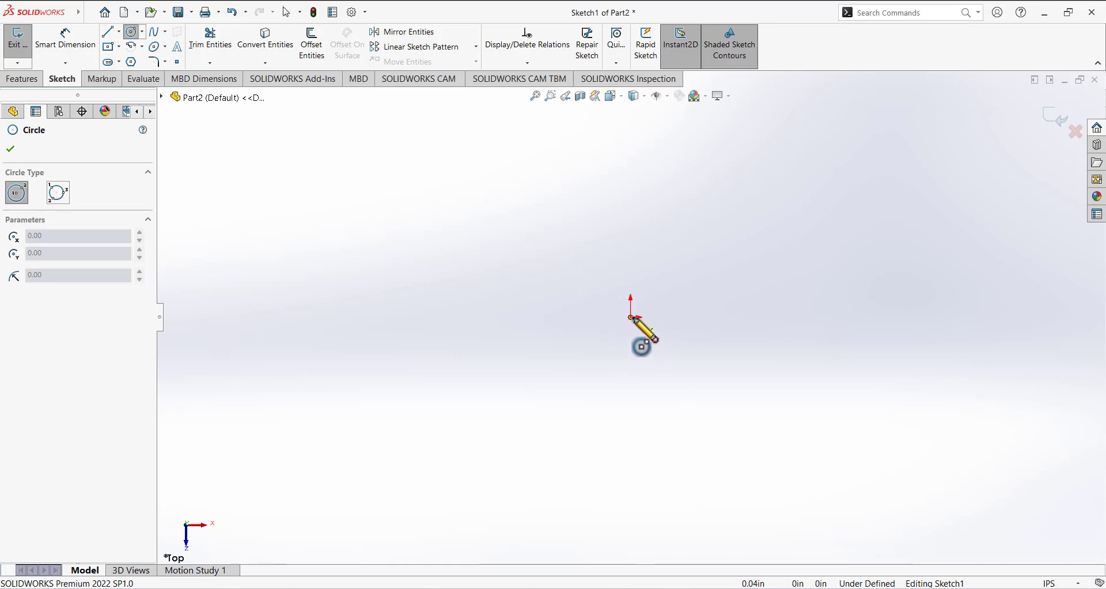
{"action": "left_click", "coordinate": [631, 316]}
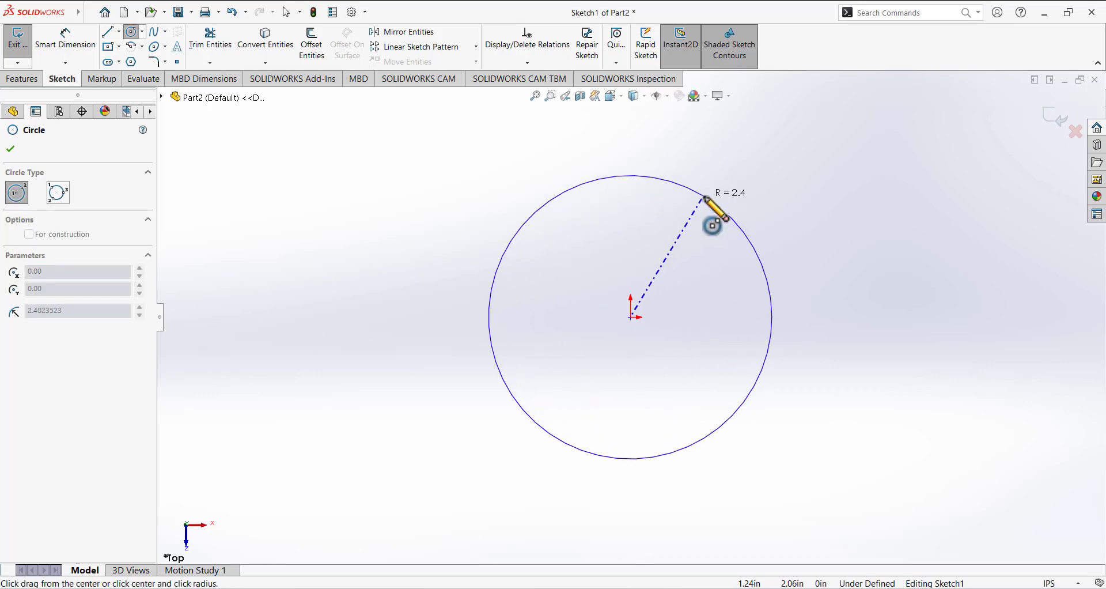
{"action": "left_click", "coordinate": [721, 208]}
Step: Dimension the circle's diameter as 3.55 in, placing the dimension beside the circle
{"action": "left_click", "coordinate": [89, 46]}
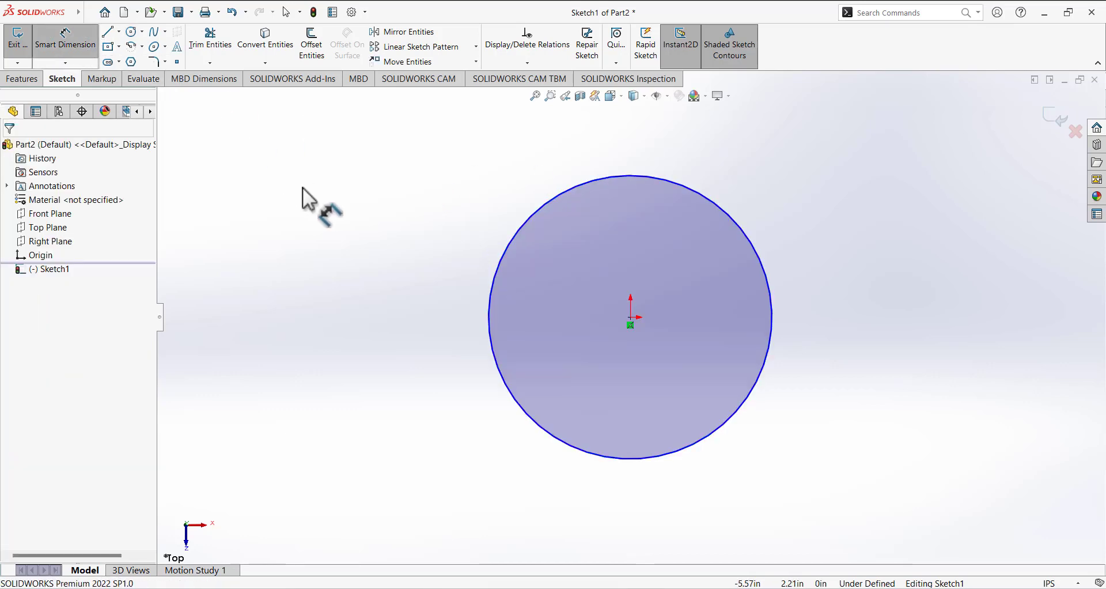
{"action": "left_click", "coordinate": [80, 48]}
{"action": "left_click", "coordinate": [512, 236]}
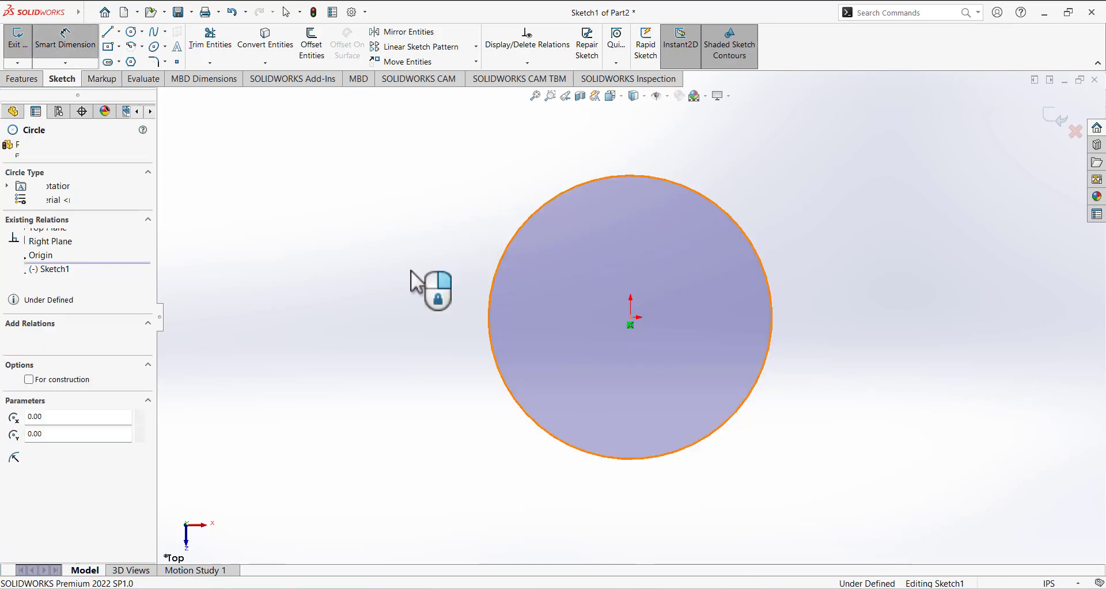
{"action": "left_click", "coordinate": [399, 356]}
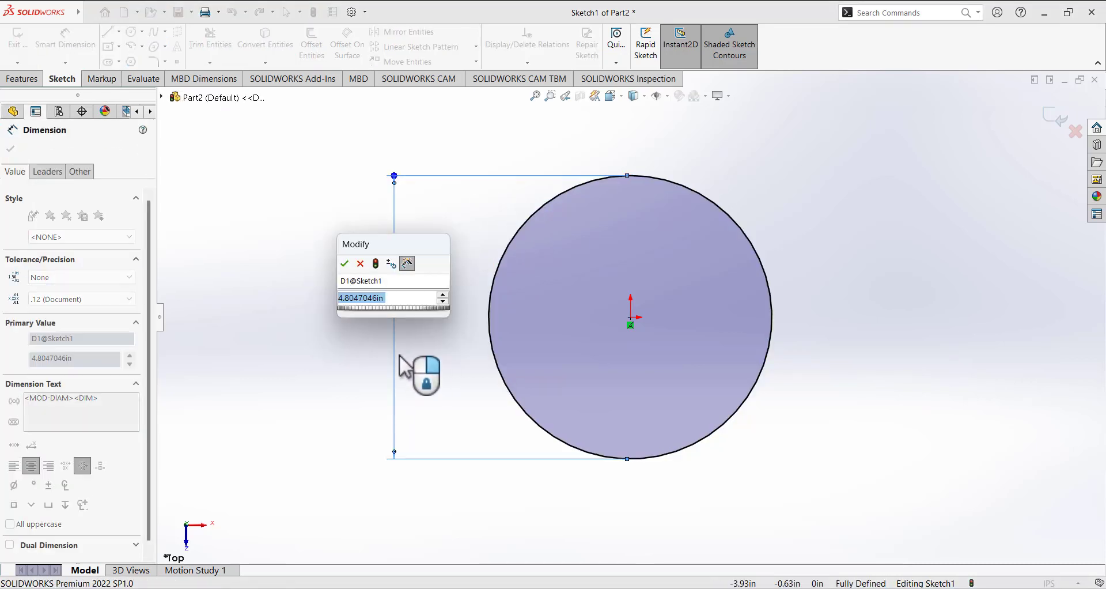
{"action": "type", "text": "3.55"}
{"action": "key", "text": "Return"}
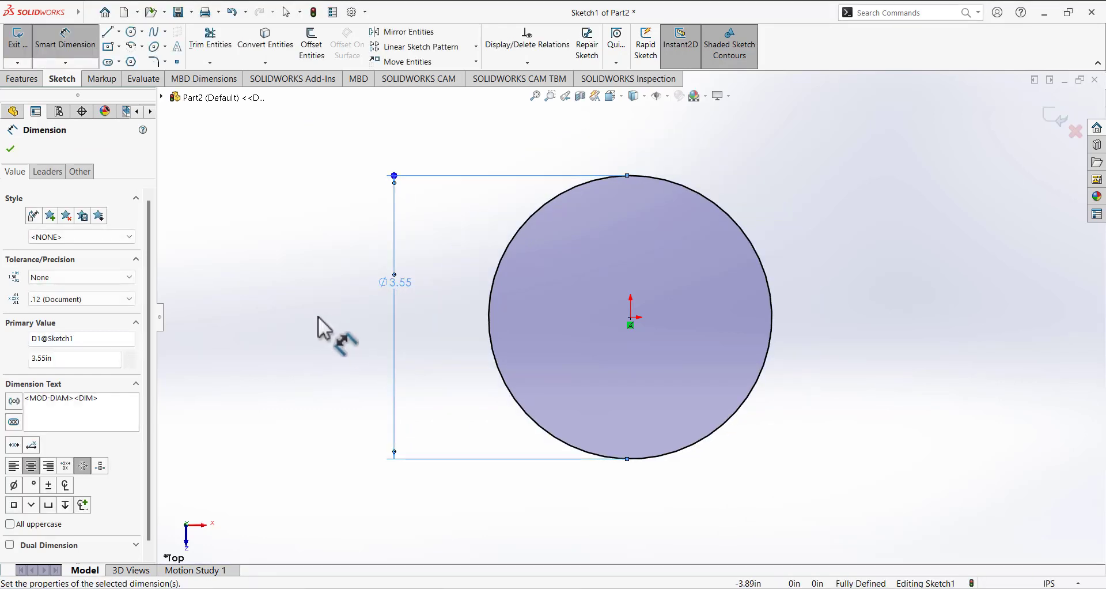
{"action": "key", "text": "Escape"}
Step: Draw a horizontal centerline about 2.4 in long from the origin to beyond the circle's right side
{"action": "left_click", "coordinate": [120, 32]}
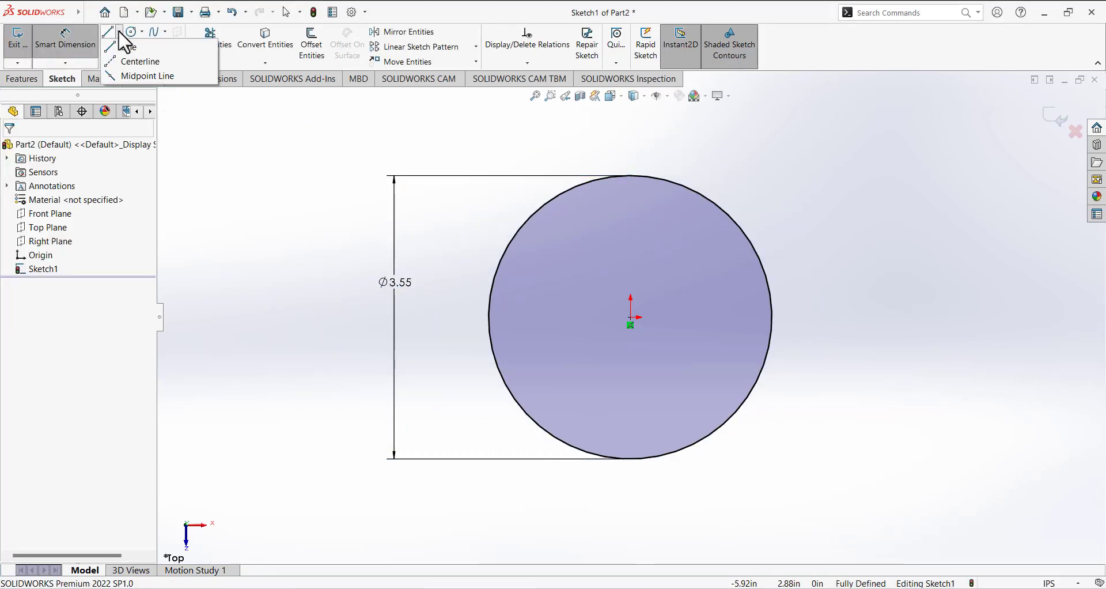
{"action": "left_click", "coordinate": [137, 62]}
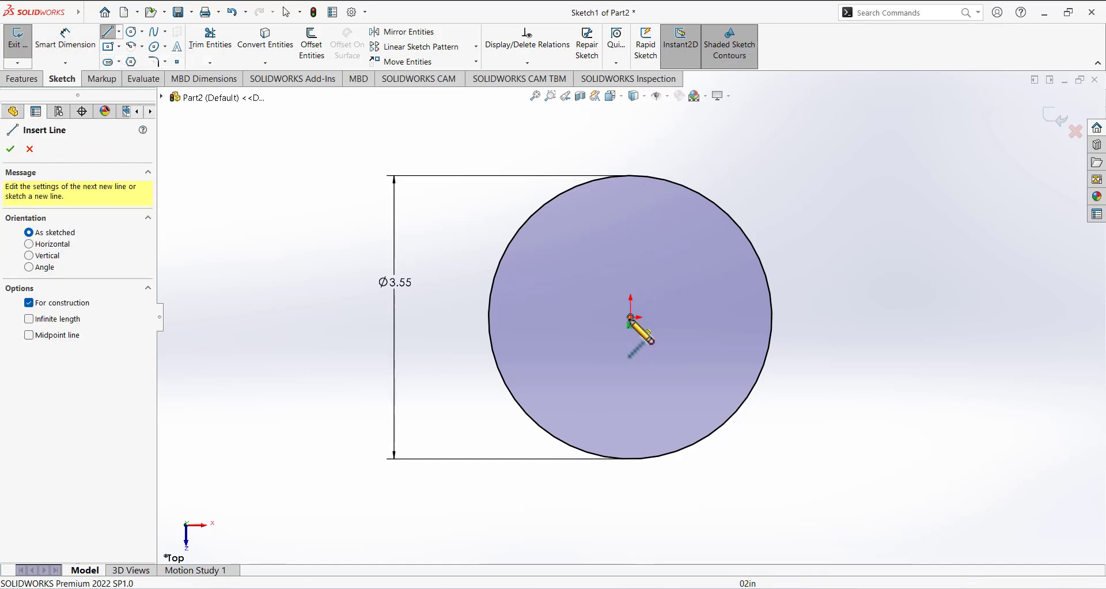
{"action": "left_click", "coordinate": [630, 318]}
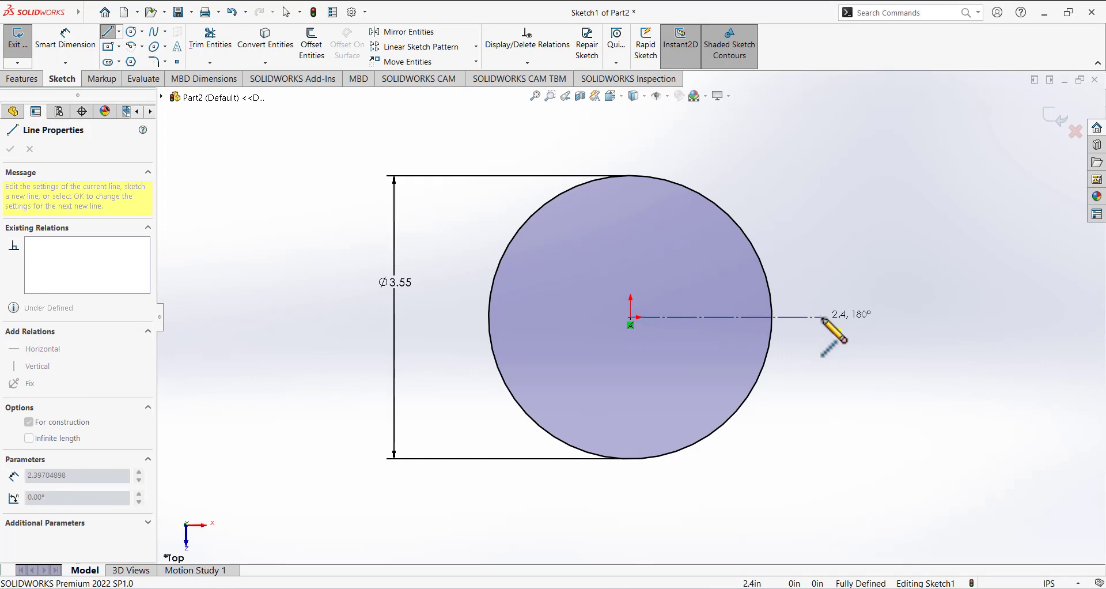
{"action": "left_click", "coordinate": [822, 317]}
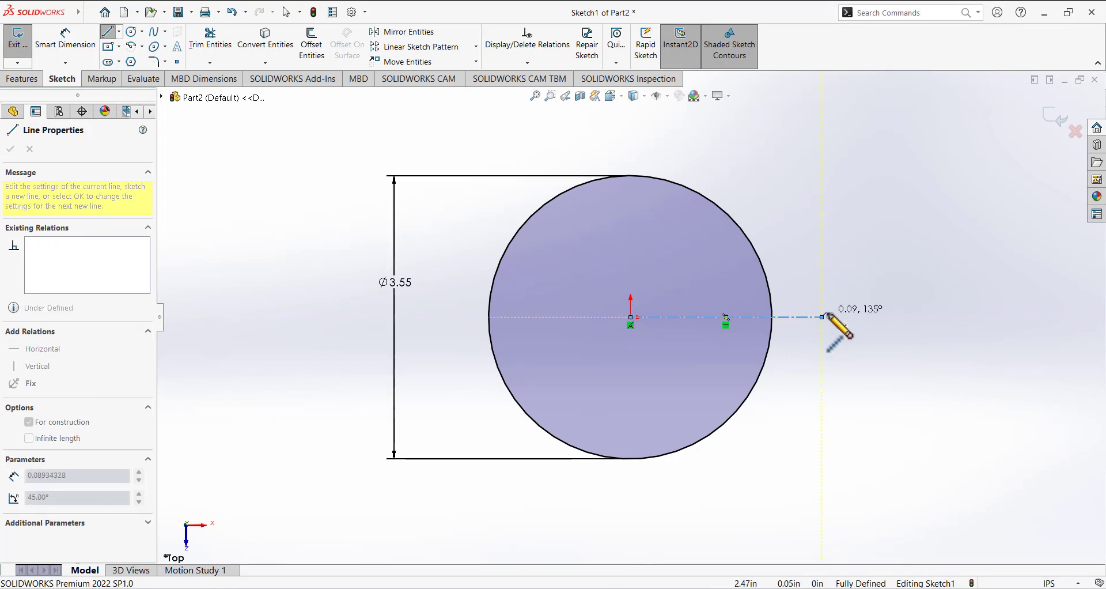
{"action": "right_click", "coordinate": [734, 138]}
{"action": "left_click", "coordinate": [748, 144]}
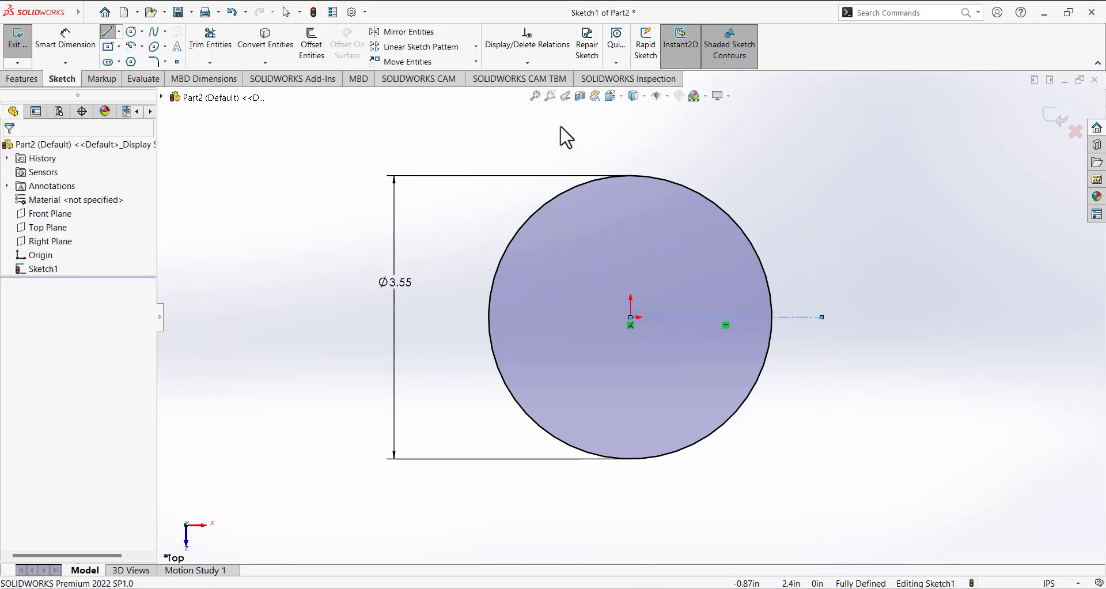
Step: Draw a vertical centerline from the origin up past the top of the circle
{"action": "left_click", "coordinate": [120, 32]}
{"action": "left_click", "coordinate": [138, 53]}
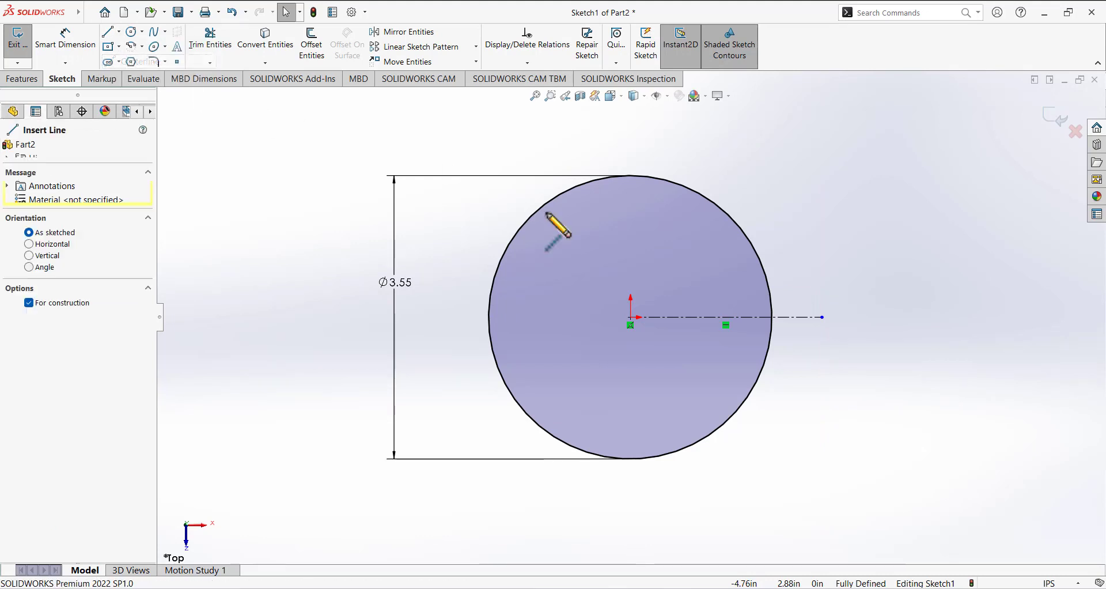
{"action": "left_click", "coordinate": [631, 317]}
{"action": "left_click", "coordinate": [631, 117]}
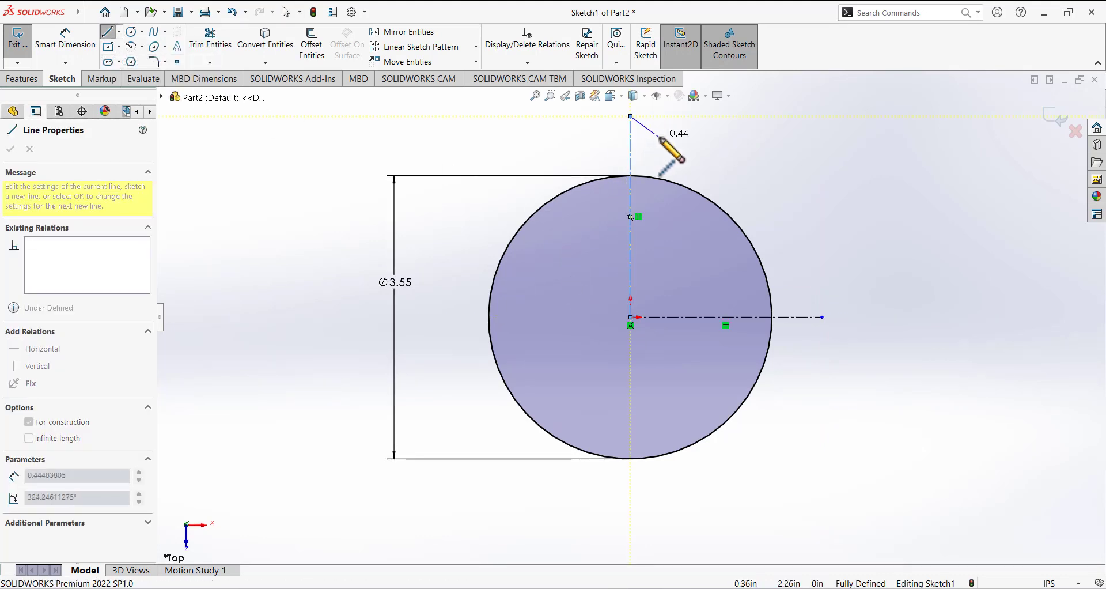
{"action": "right_click", "coordinate": [660, 138]}
{"action": "left_click", "coordinate": [675, 144]}
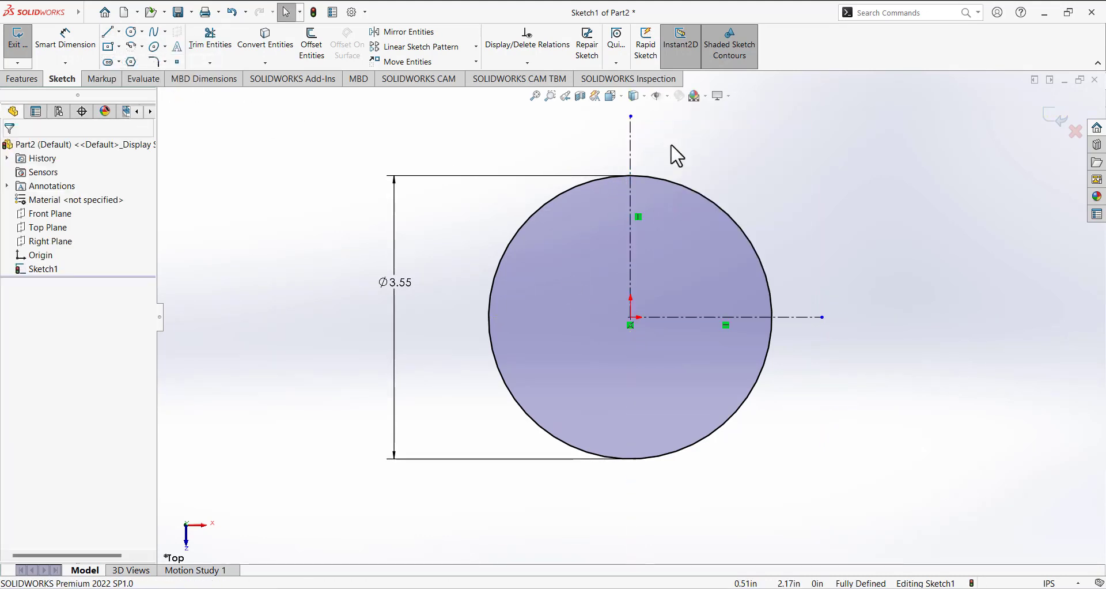
Step: Draw a slanted centerline from the origin to the circle's upper-right edge, at about 58° from horizontal
{"action": "left_click", "coordinate": [119, 31]}
{"action": "left_click", "coordinate": [130, 60]}
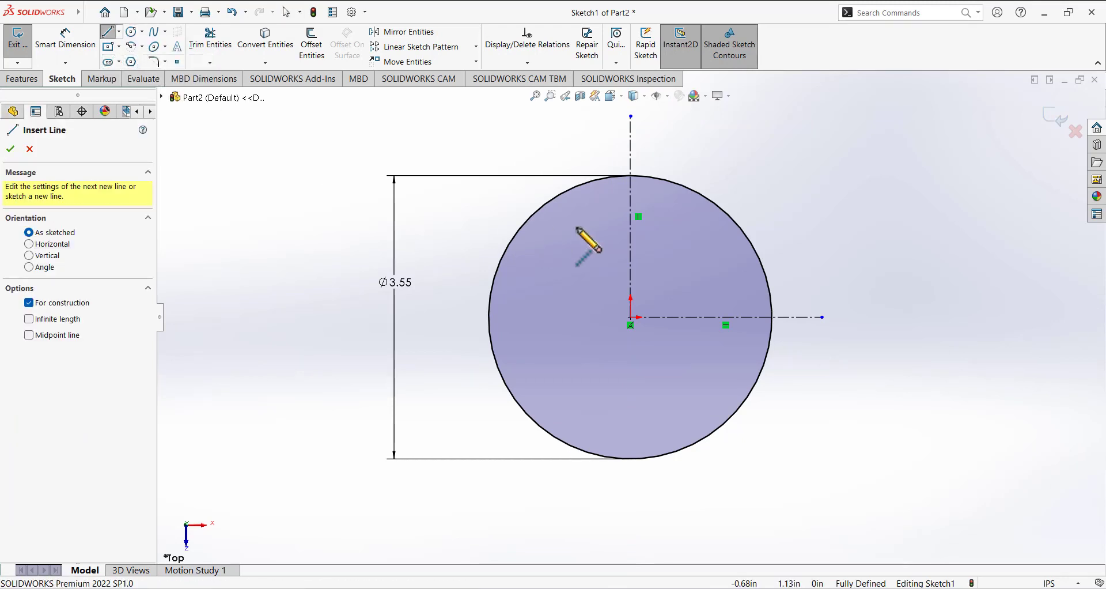
{"action": "left_click", "coordinate": [631, 317]}
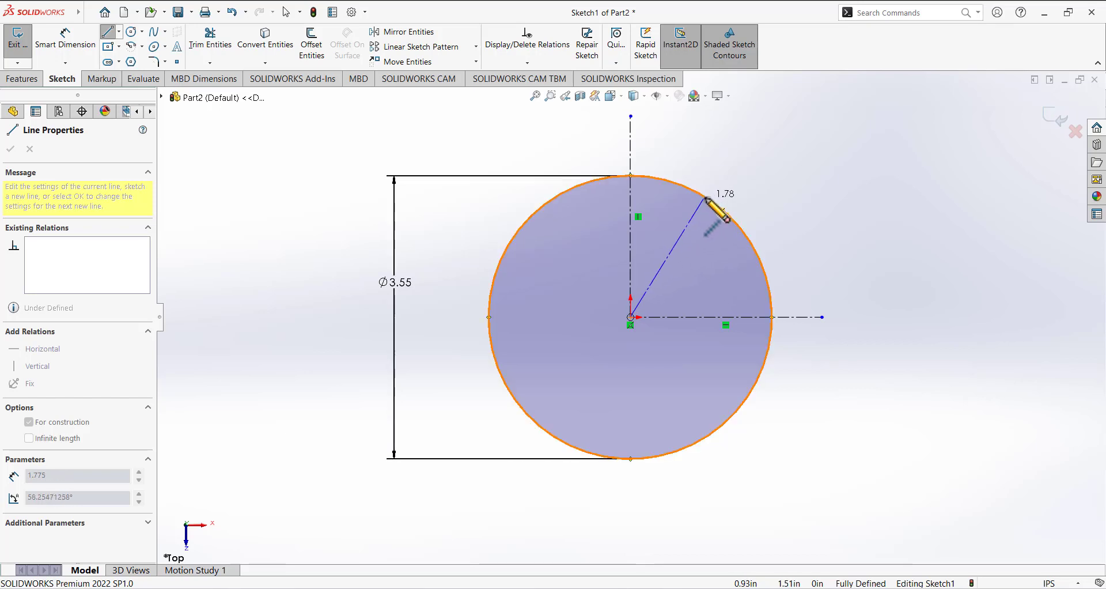
{"action": "left_click", "coordinate": [705, 197]}
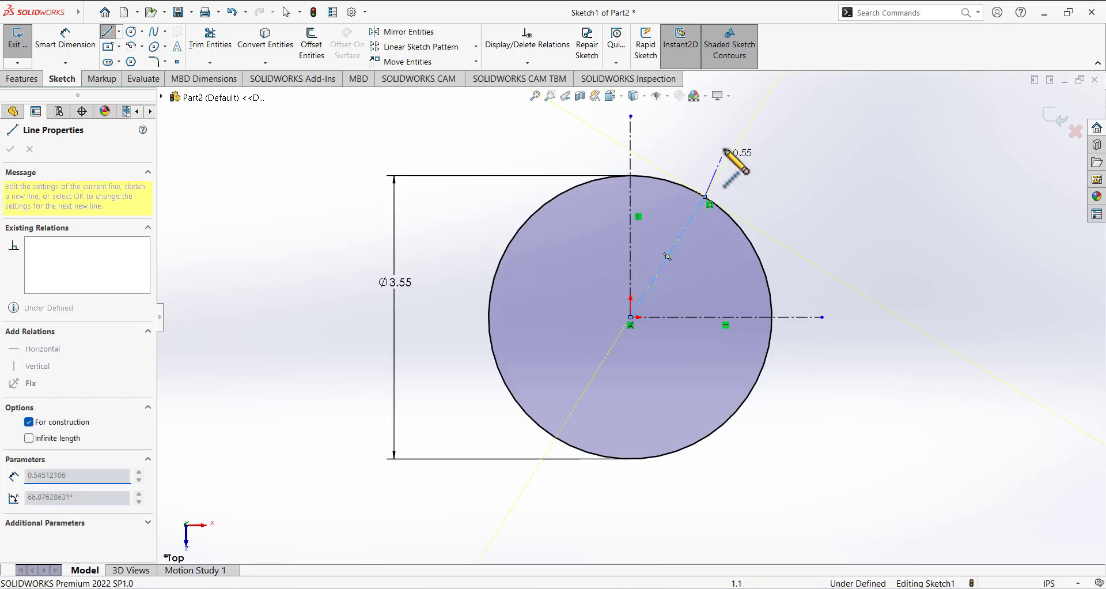
{"action": "right_click", "coordinate": [723, 146]}
{"action": "left_click", "coordinate": [735, 151]}
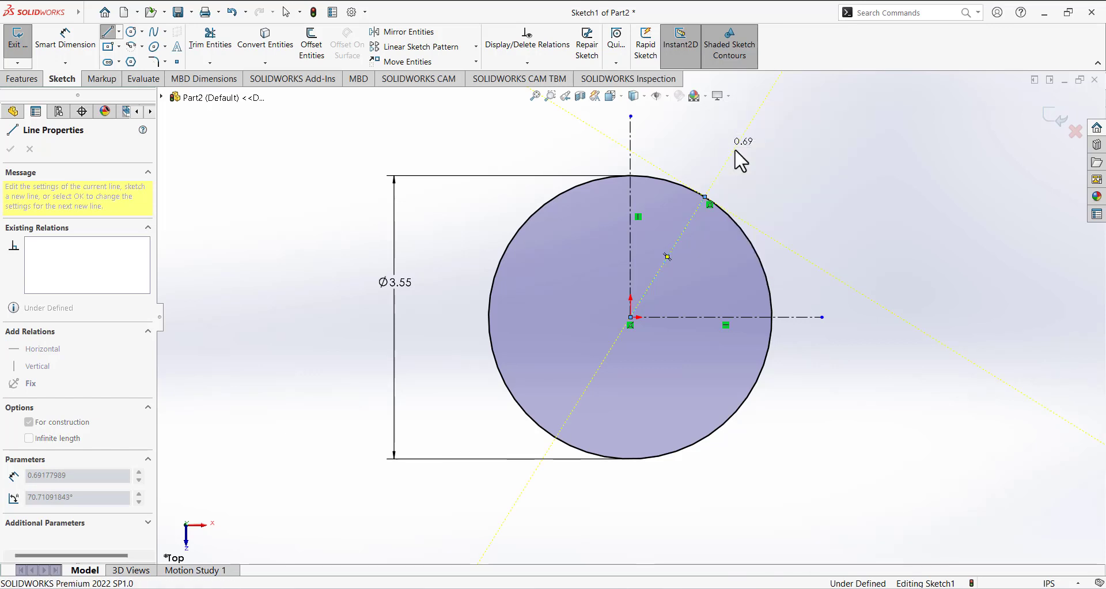
Step: Sketch a small circle centered where the slanted centerline meets the large circle and set its diameter to 0.75 in
{"action": "left_click", "coordinate": [132, 32]}
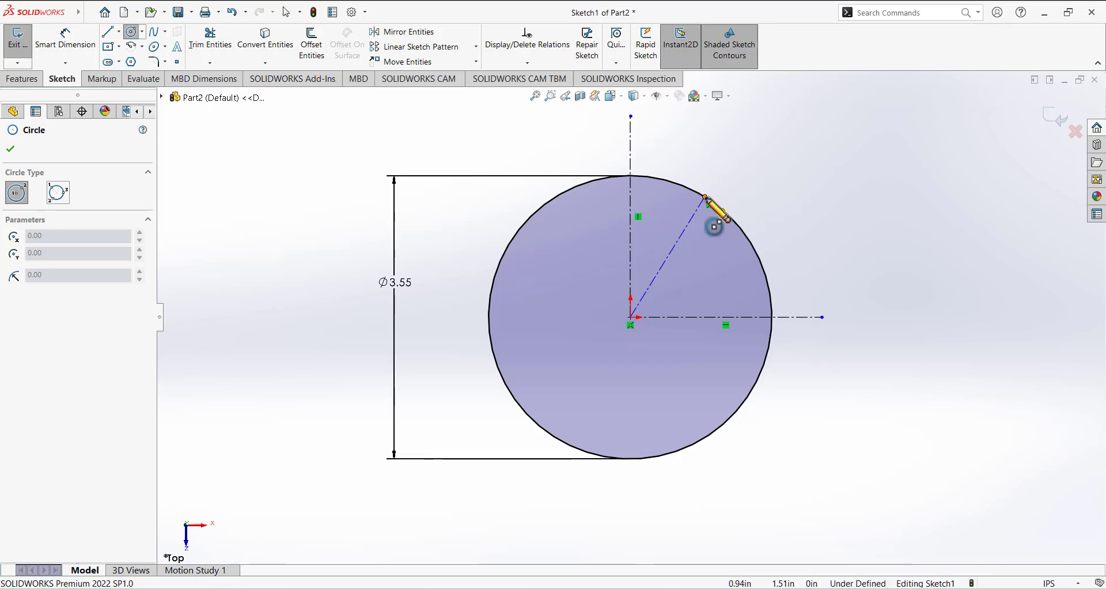
{"action": "left_click", "coordinate": [705, 197]}
{"action": "left_click", "coordinate": [736, 197]}
{"action": "left_click", "coordinate": [65, 41]}
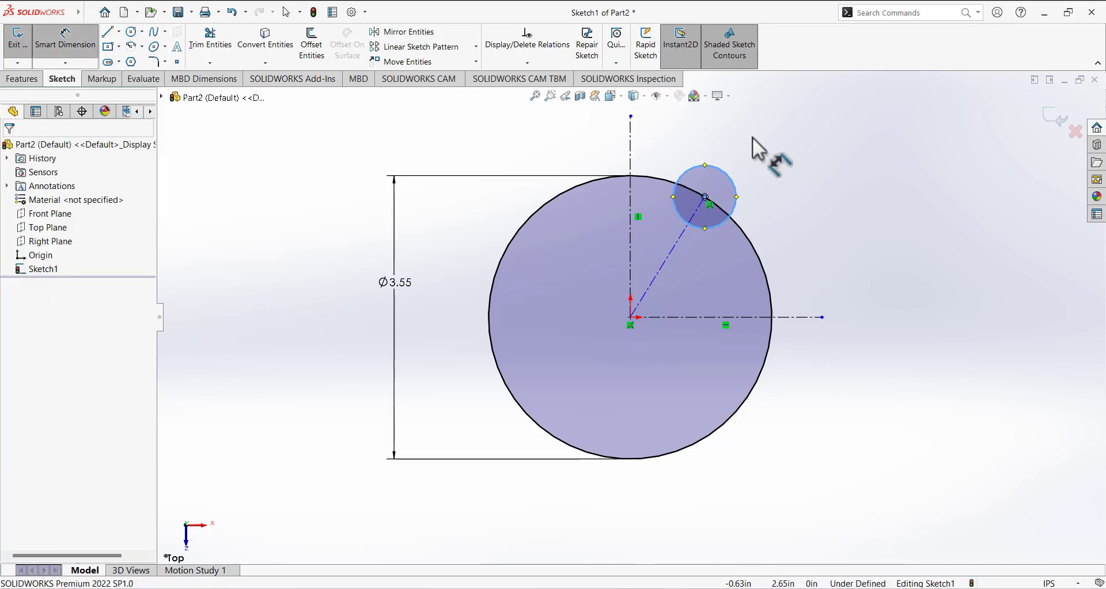
{"action": "left_click", "coordinate": [736, 191]}
{"action": "left_click", "coordinate": [847, 139]}
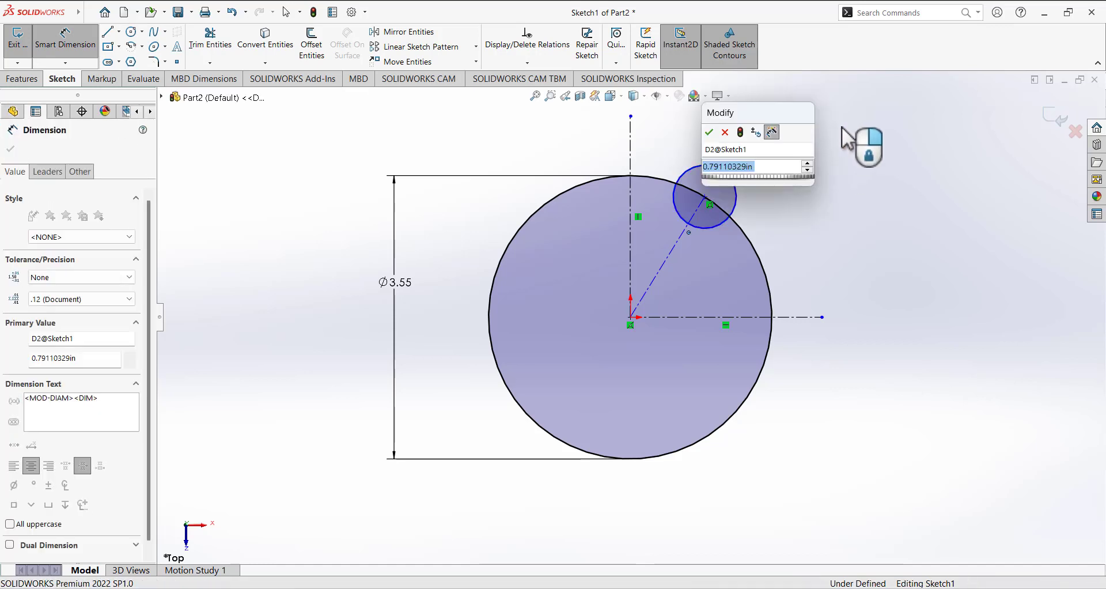
{"action": "type", "text": "0.75"}
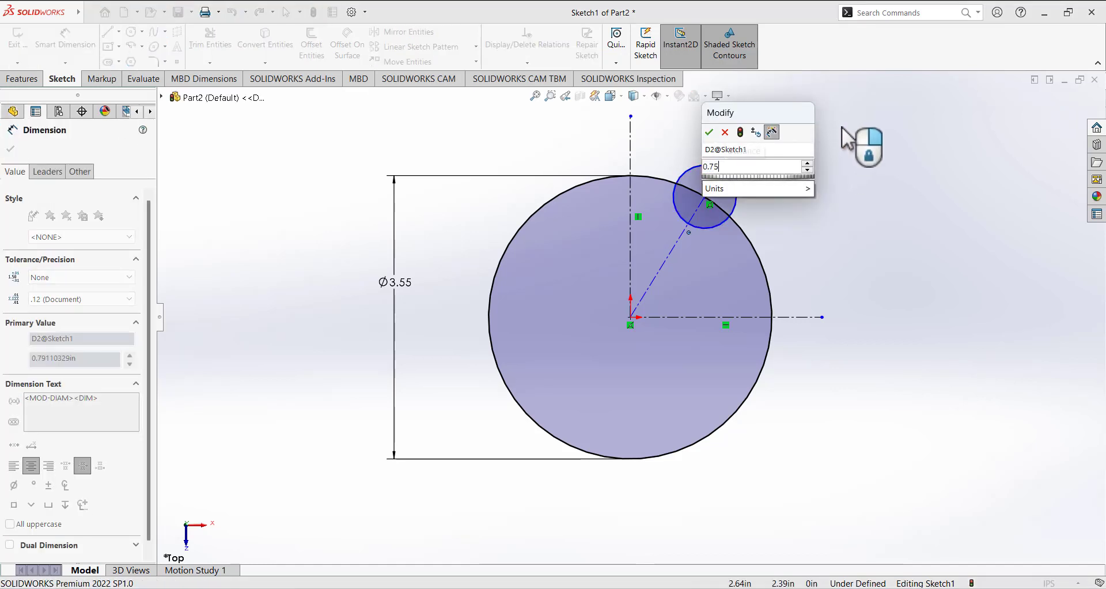
{"action": "key", "text": "Return"}
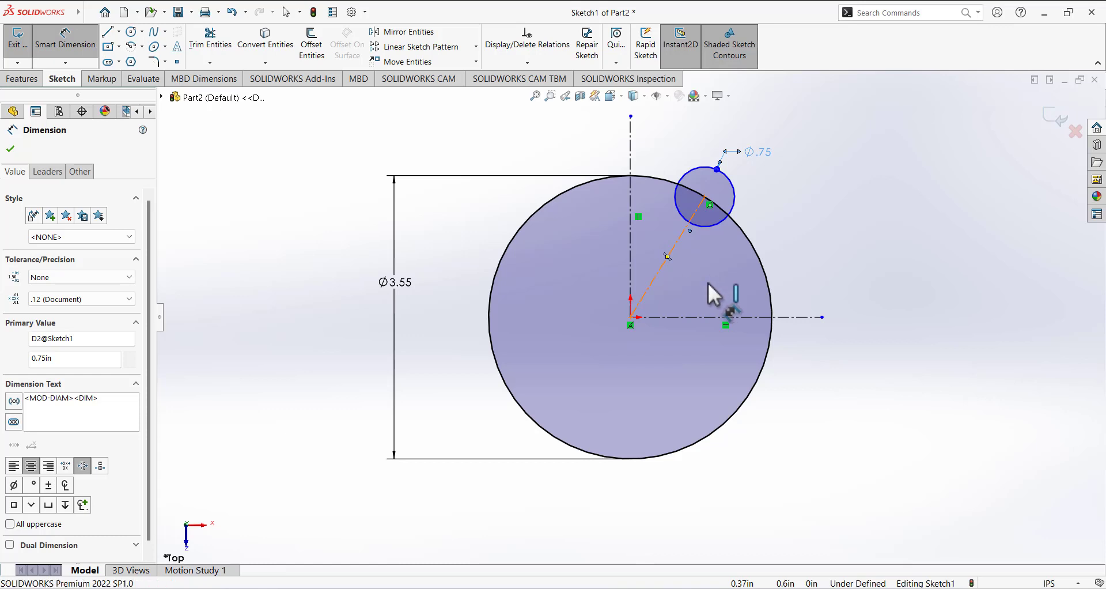
Step: Dimension the angle between the slanted and horizontal centerlines as 45°
{"action": "left_click", "coordinate": [661, 272]}
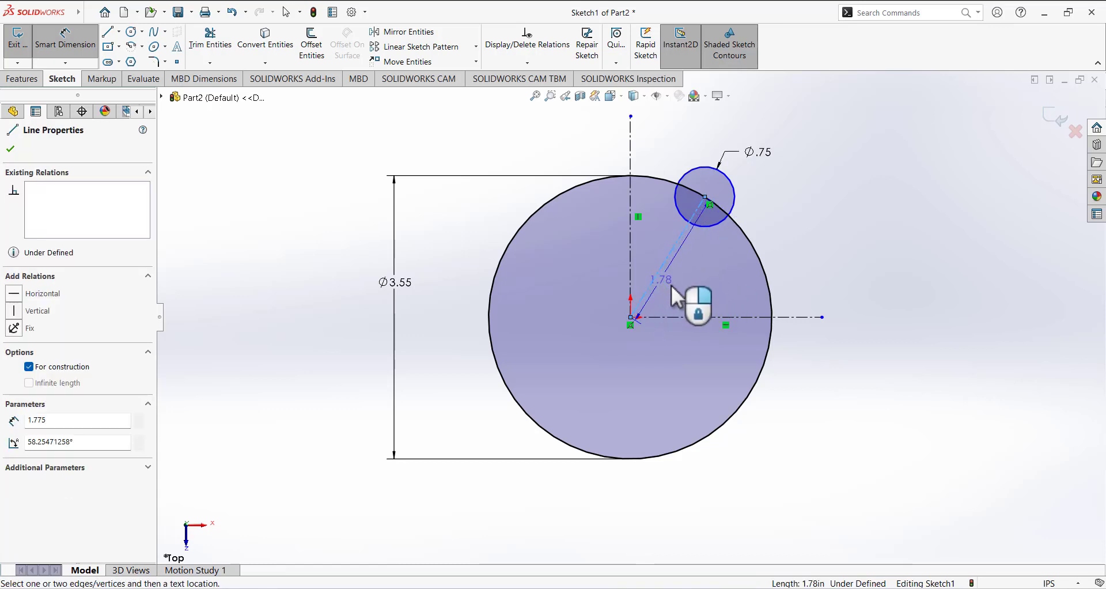
{"action": "left_click", "coordinate": [684, 317]}
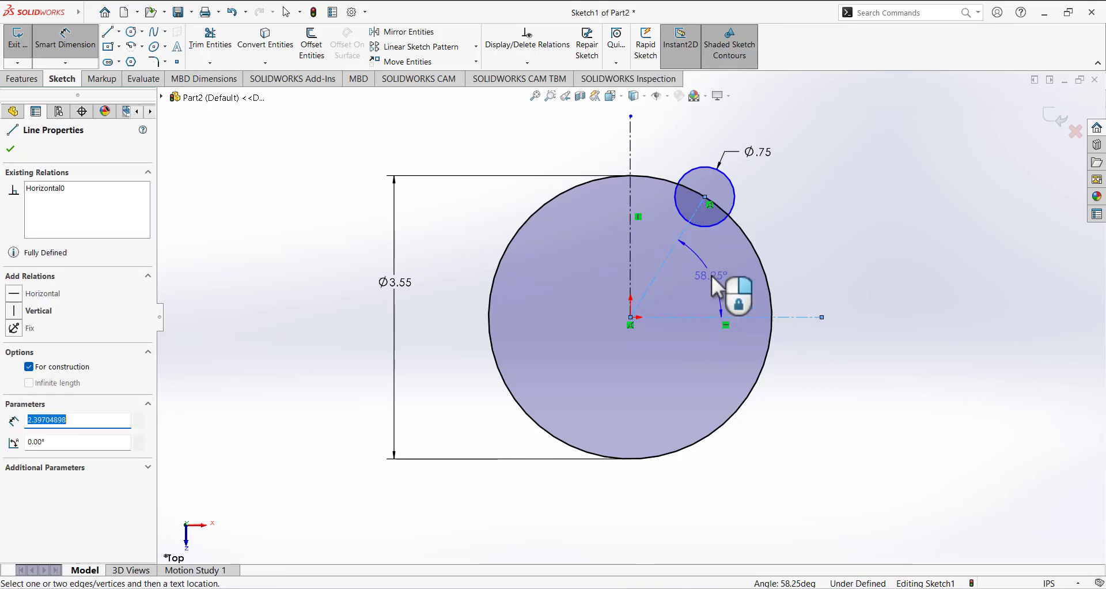
{"action": "left_click", "coordinate": [711, 275]}
{"action": "key", "text": "Return"}
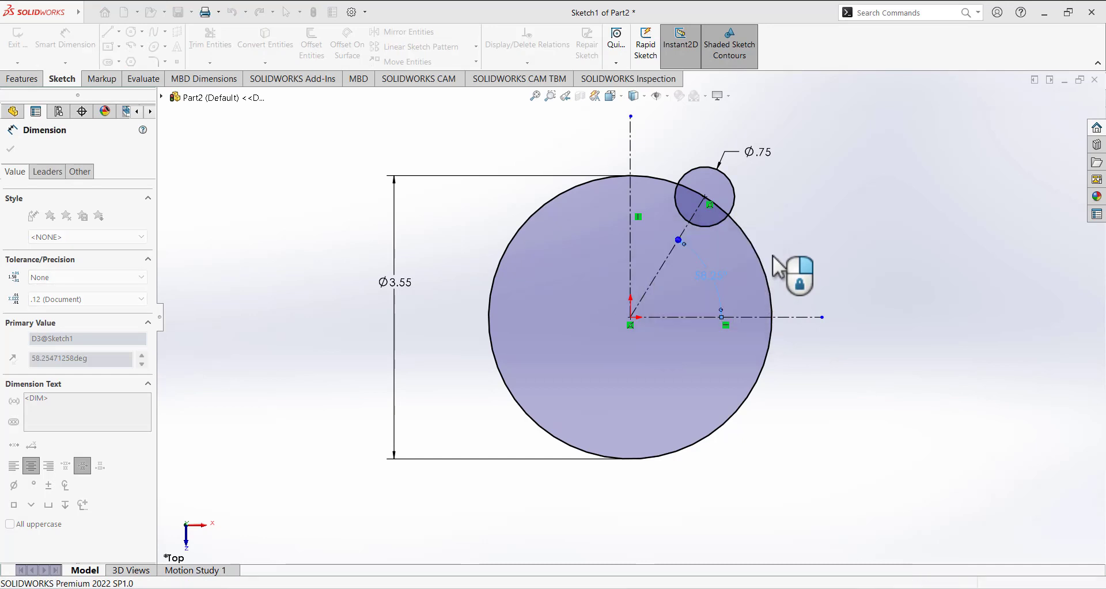
{"action": "left_click", "coordinate": [839, 244]}
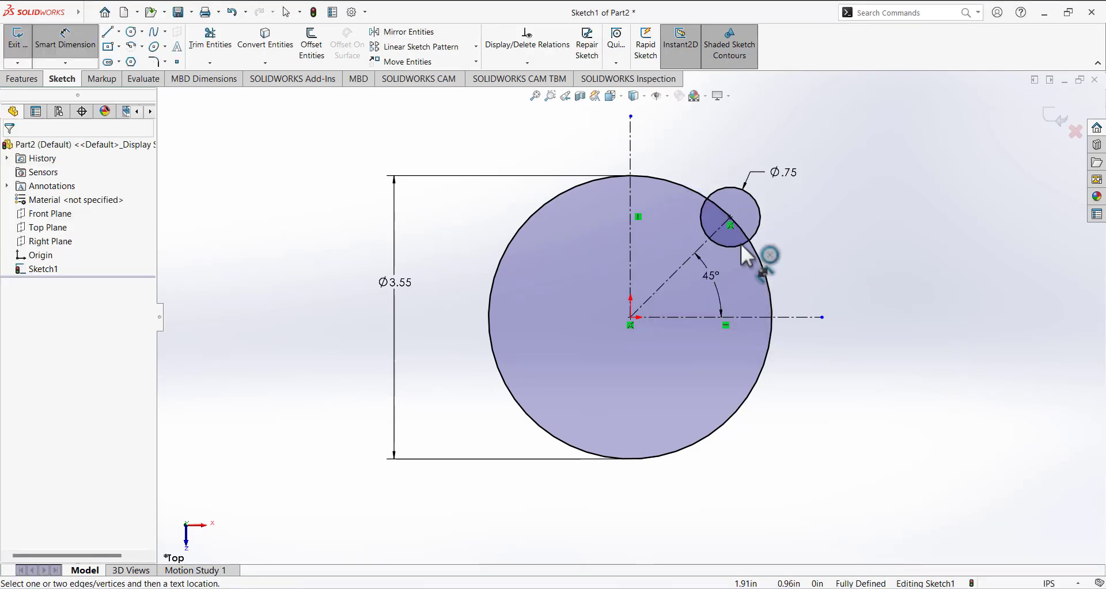
{"action": "left_click", "coordinate": [84, 61]}
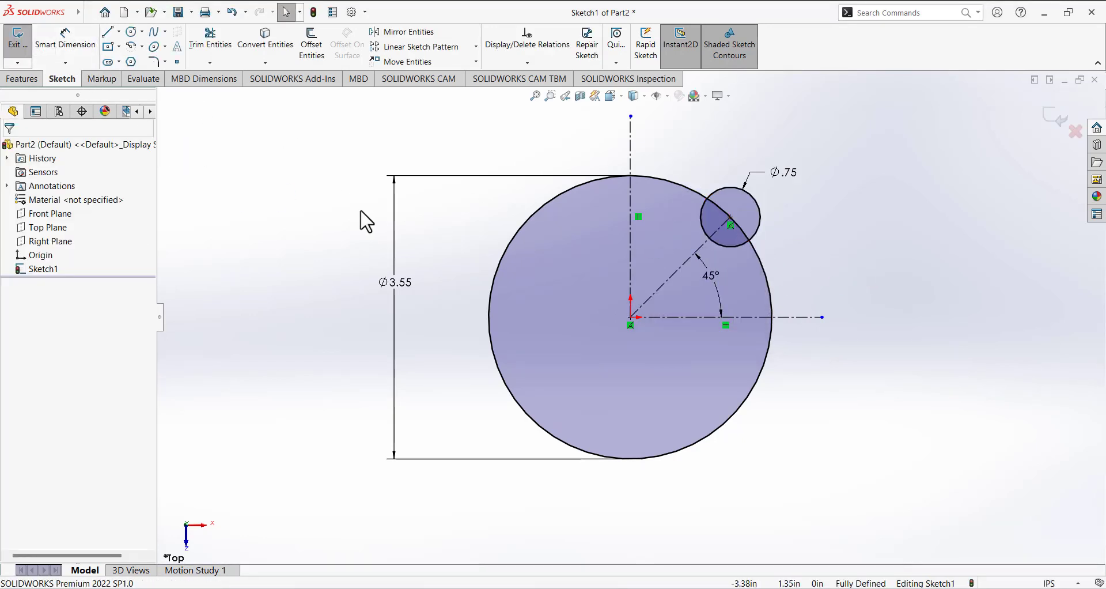
Step: Trim the small circle's arc inside the large circle and the large circle's arc inside the small one, leaving a single outline
{"action": "left_click", "coordinate": [210, 41]}
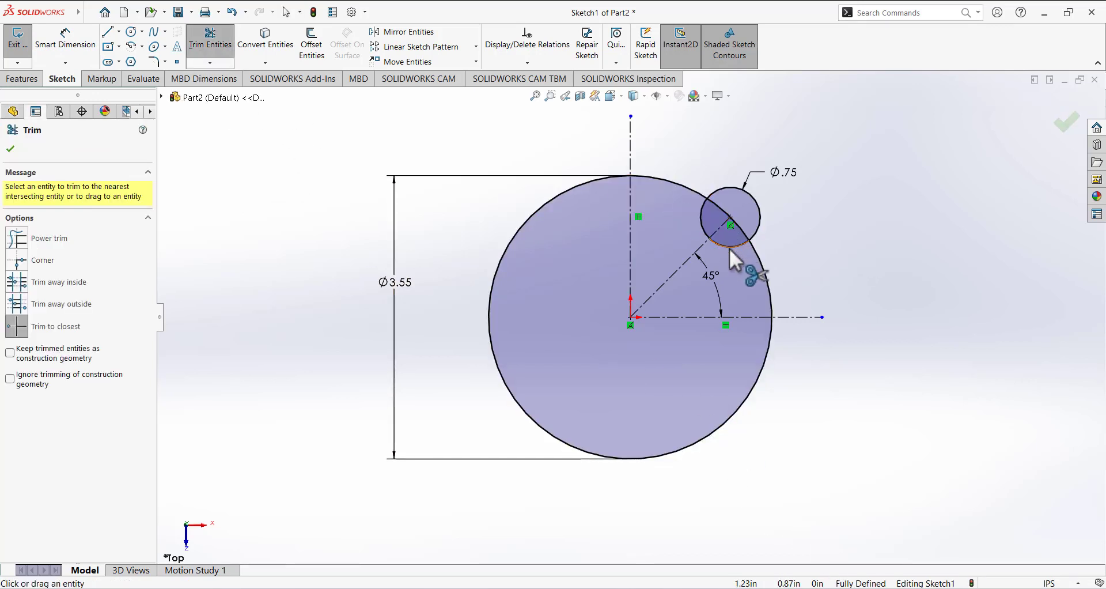
{"action": "left_click", "coordinate": [717, 236]}
{"action": "left_click", "coordinate": [729, 223]}
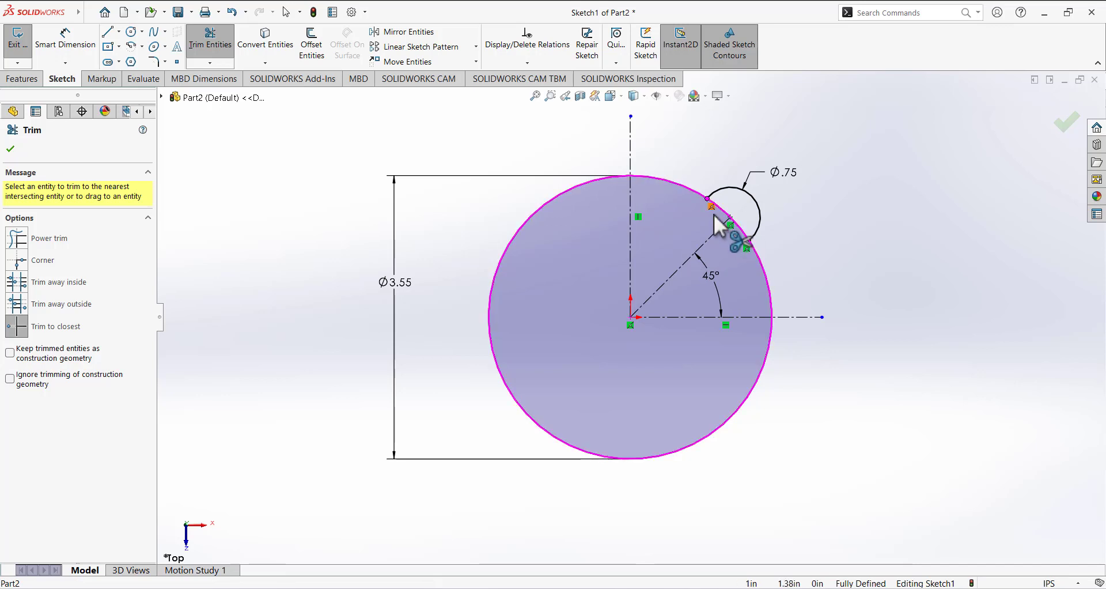
{"action": "left_click", "coordinate": [741, 230]}
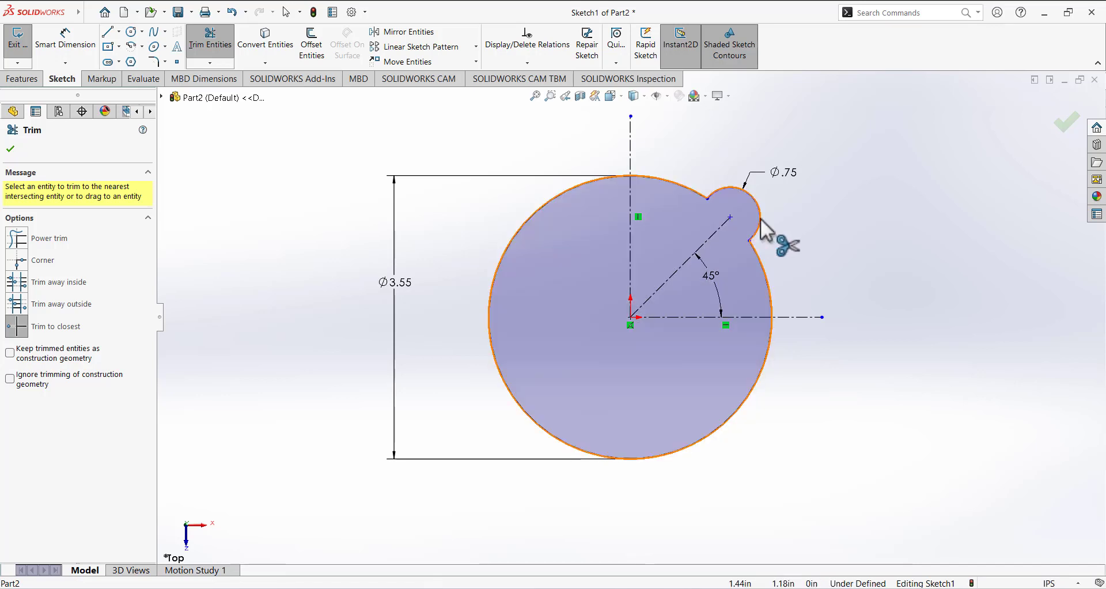
{"action": "left_click", "coordinate": [17, 145]}
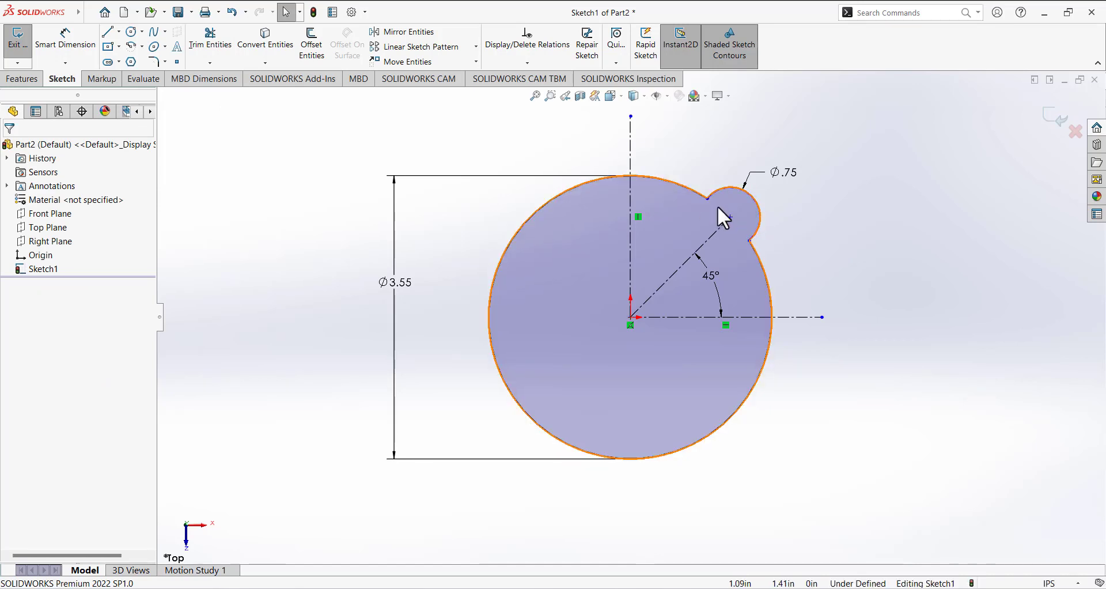
Step: Add a coincident relation between the small lobe's center point and the large circle's arc
{"action": "left_click", "coordinate": [759, 214]}
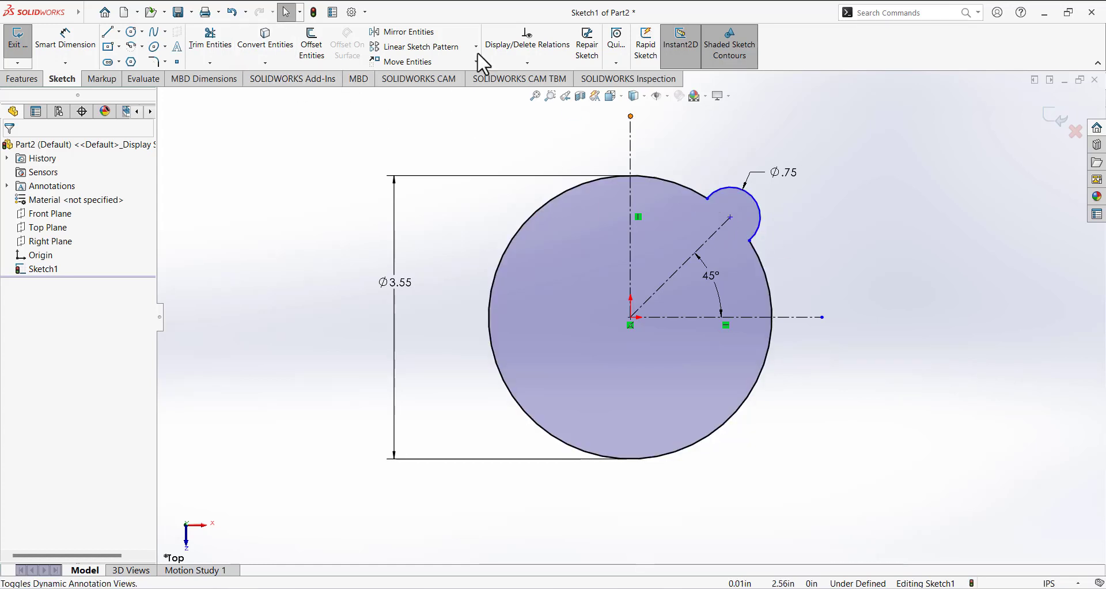
{"action": "left_click", "coordinate": [532, 63]}
{"action": "left_click", "coordinate": [544, 90]}
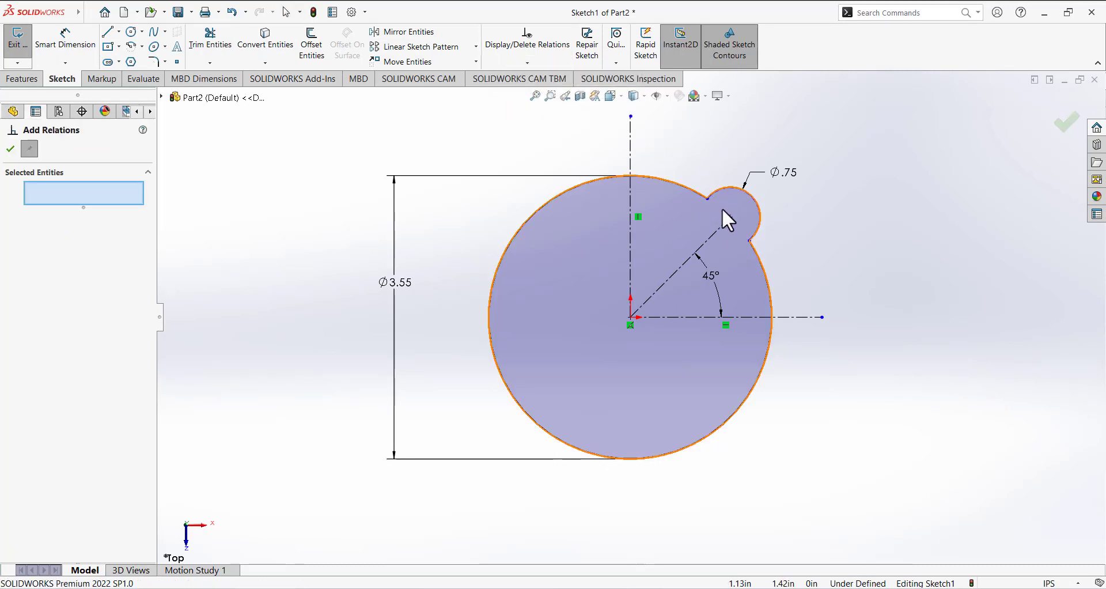
{"action": "left_click", "coordinate": [730, 217]}
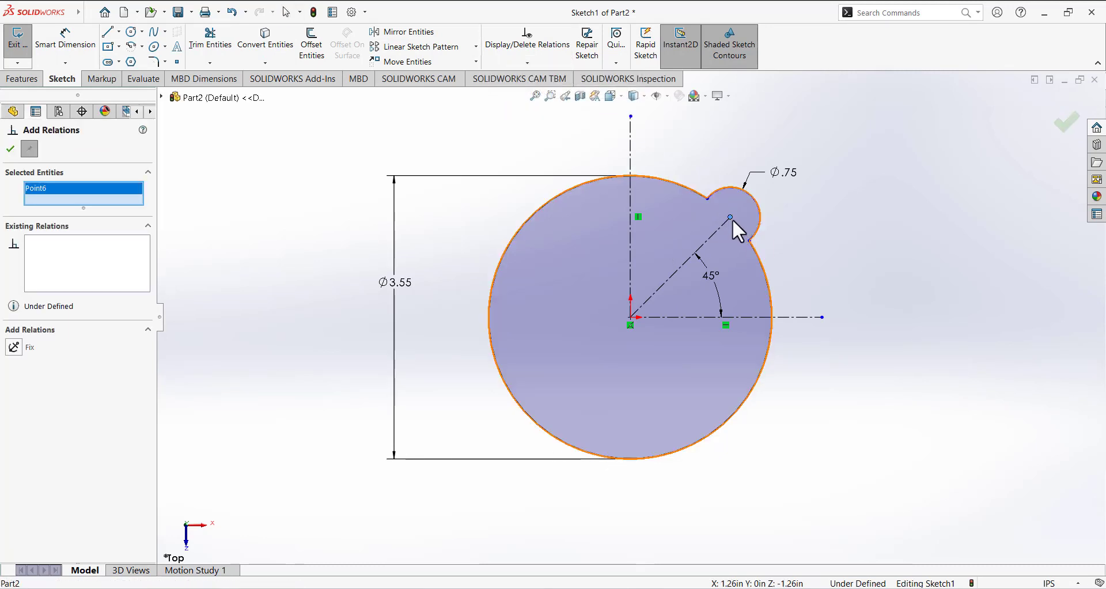
{"action": "left_click", "coordinate": [703, 198]}
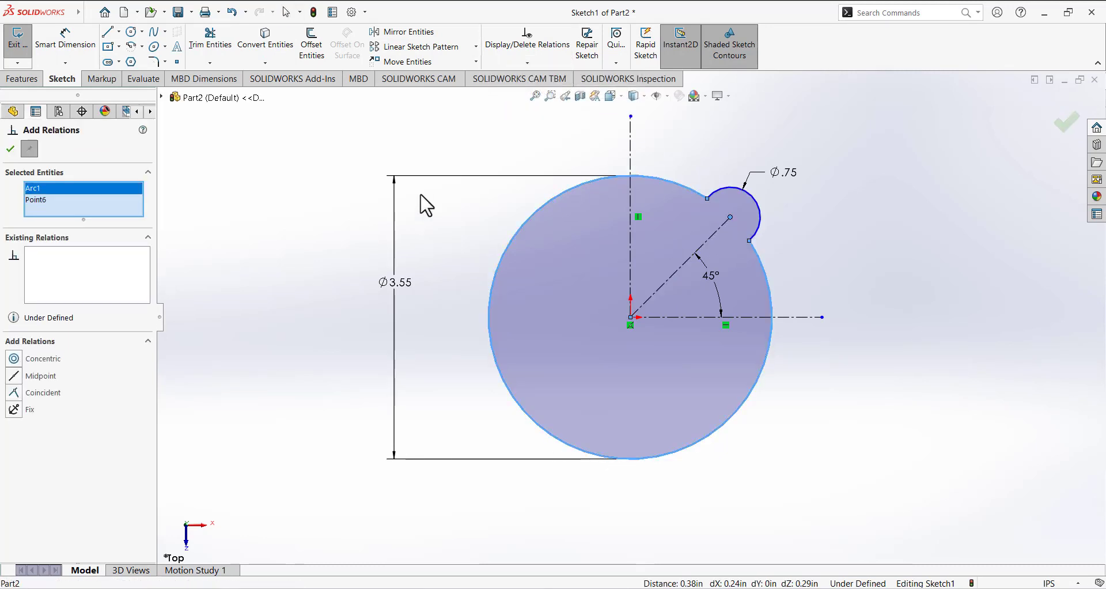
{"action": "left_click", "coordinate": [15, 393]}
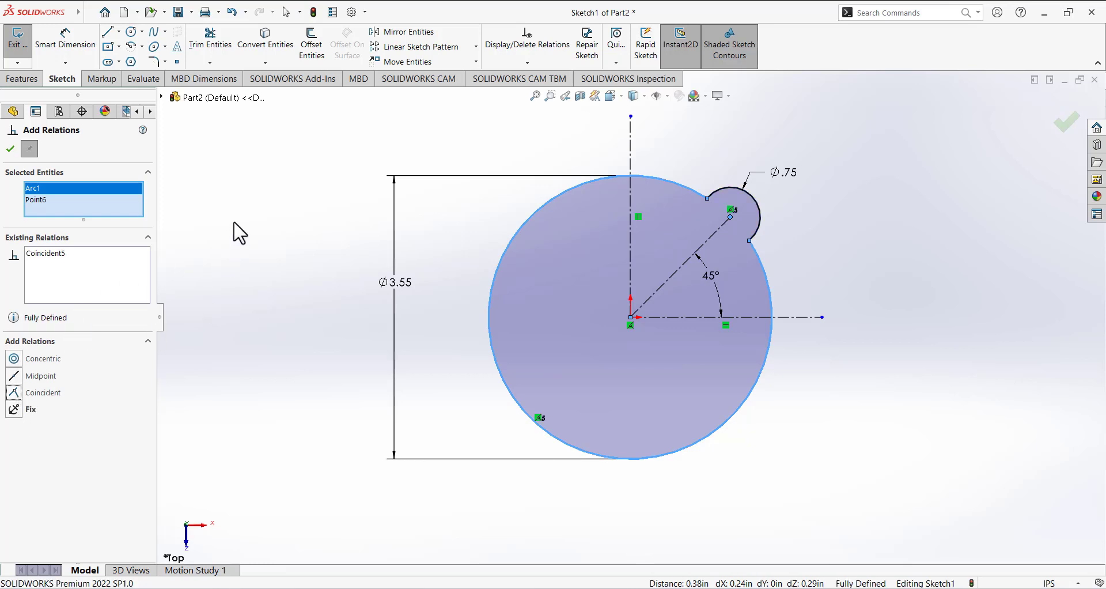
{"action": "left_click", "coordinate": [11, 150]}
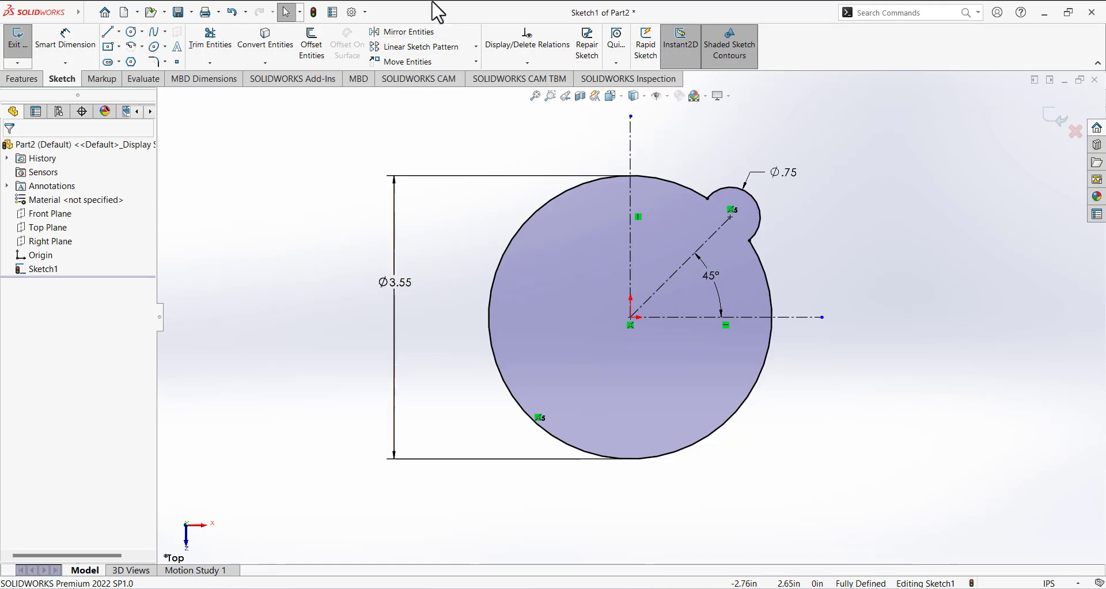
{"action": "left_click", "coordinate": [402, 31]}
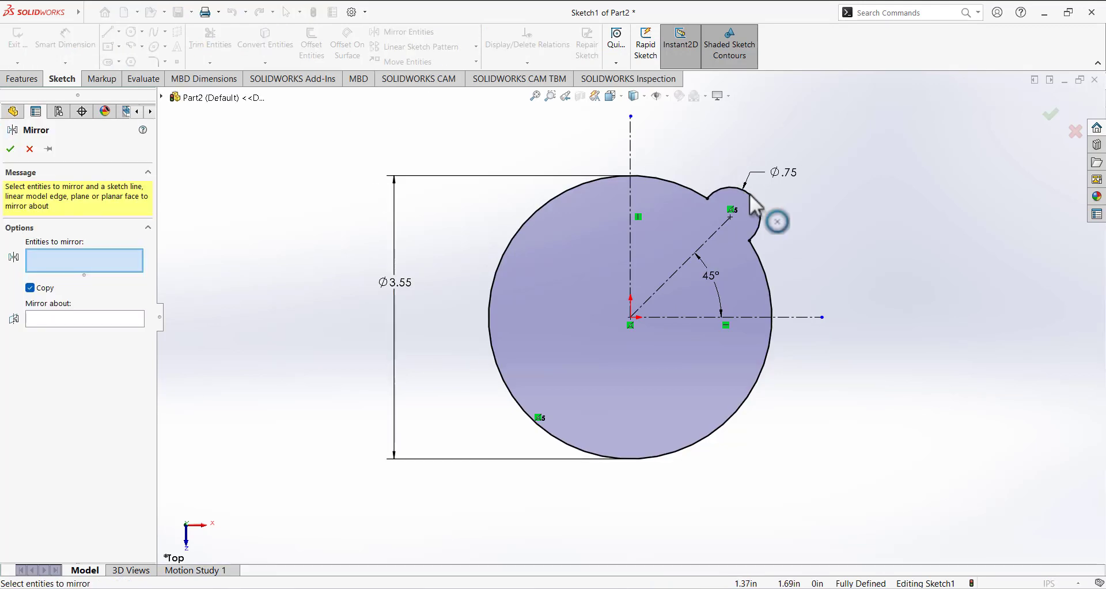
{"action": "left_click", "coordinate": [758, 217]}
{"action": "left_click", "coordinate": [30, 149]}
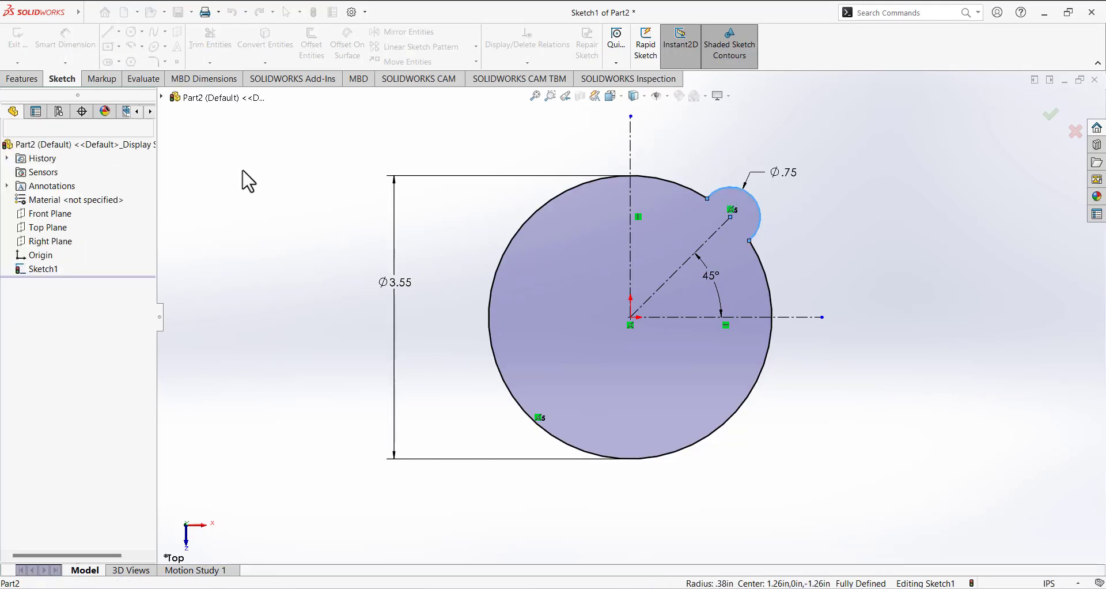
Step: Mirror the 0.75 in lobe arc about the vertical centerline, keeping the original
{"action": "left_click", "coordinate": [406, 32]}
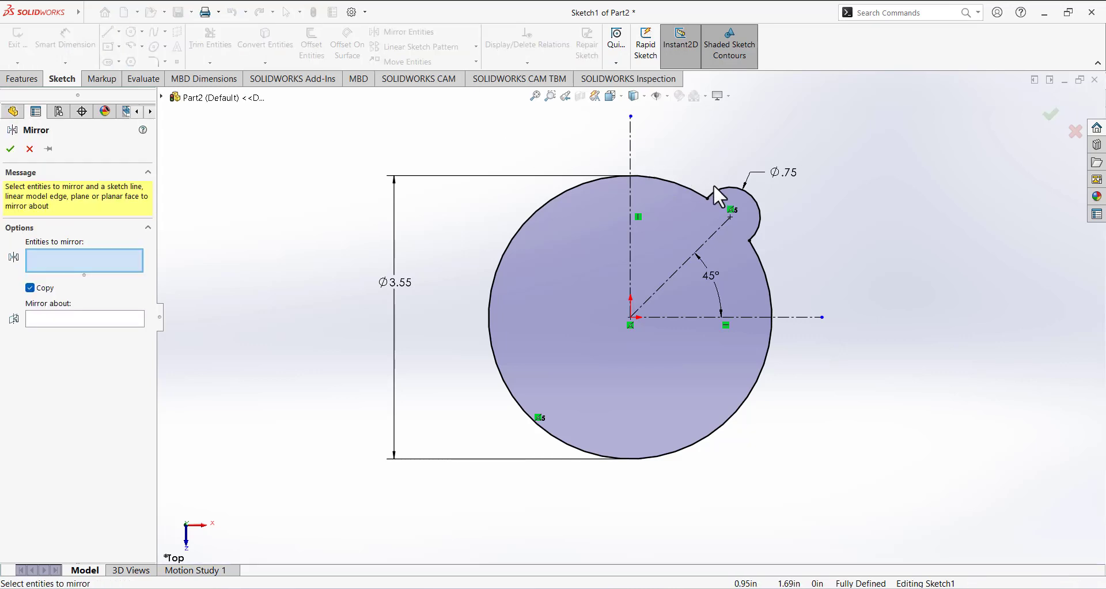
{"action": "left_click", "coordinate": [732, 200]}
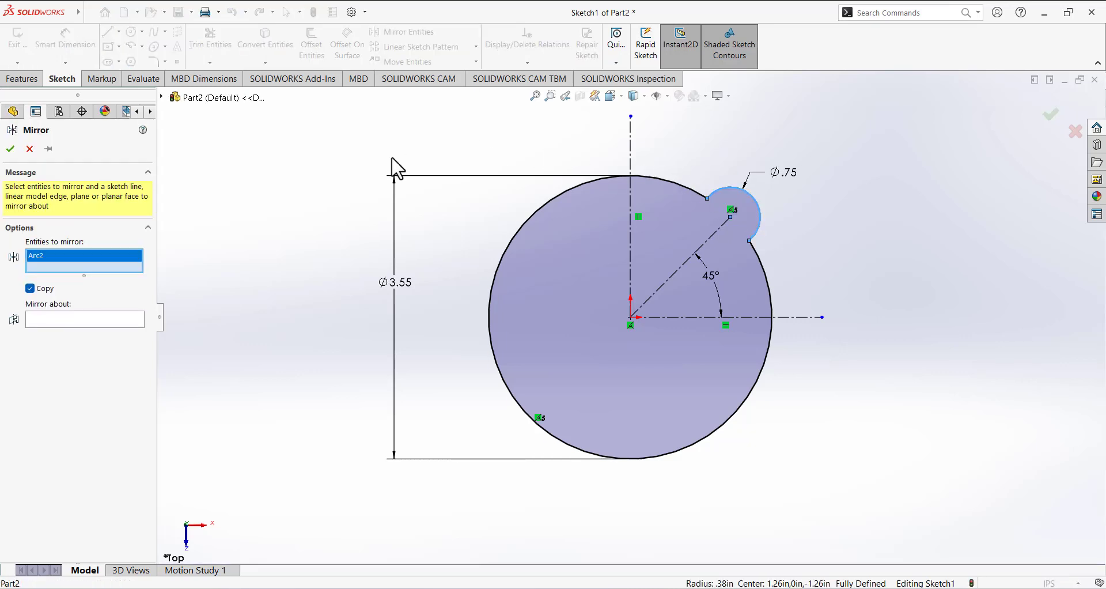
{"action": "left_click", "coordinate": [81, 333]}
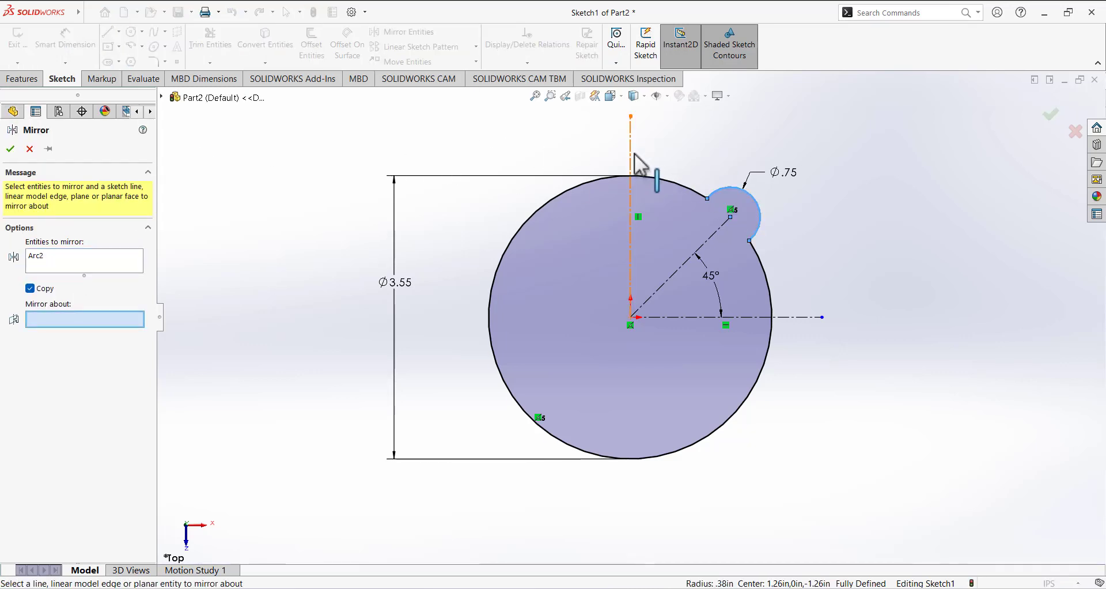
{"action": "left_click", "coordinate": [630, 164]}
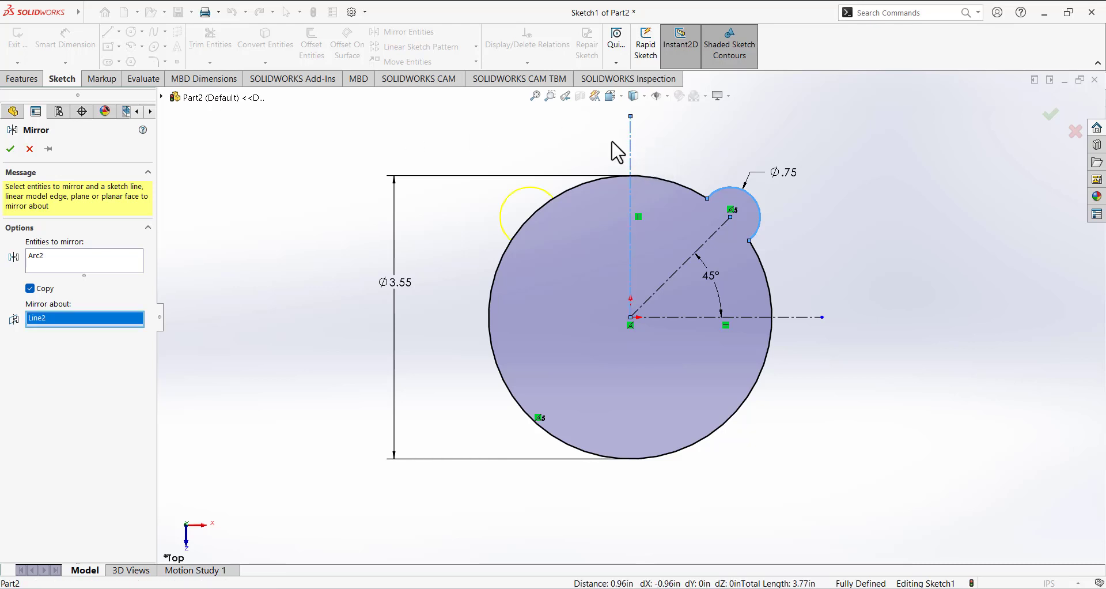
{"action": "left_click", "coordinate": [10, 148]}
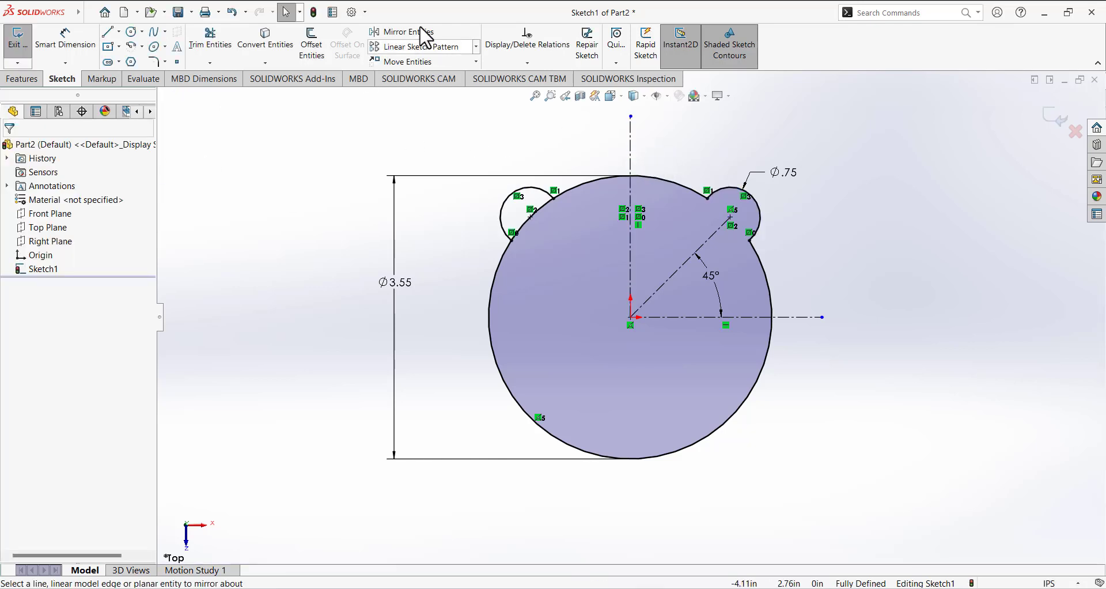
Step: Mirror both upper lobe arcs about the horizontal centerline to create the two lower lobes
{"action": "left_click", "coordinate": [401, 33]}
{"action": "left_click", "coordinate": [552, 205]}
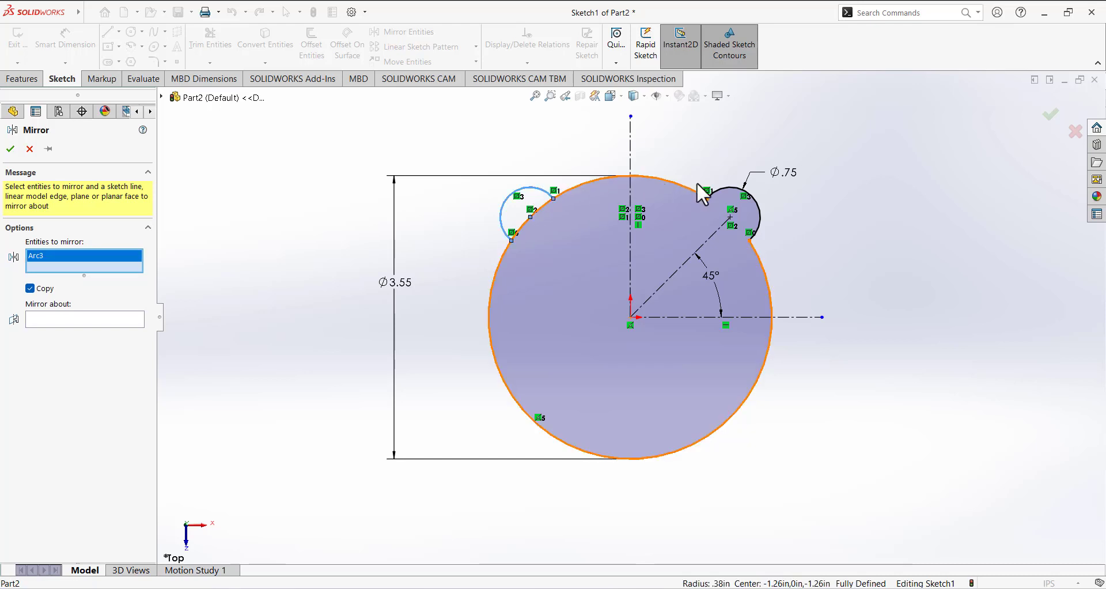
{"action": "left_click", "coordinate": [748, 200]}
{"action": "left_click", "coordinate": [111, 333]}
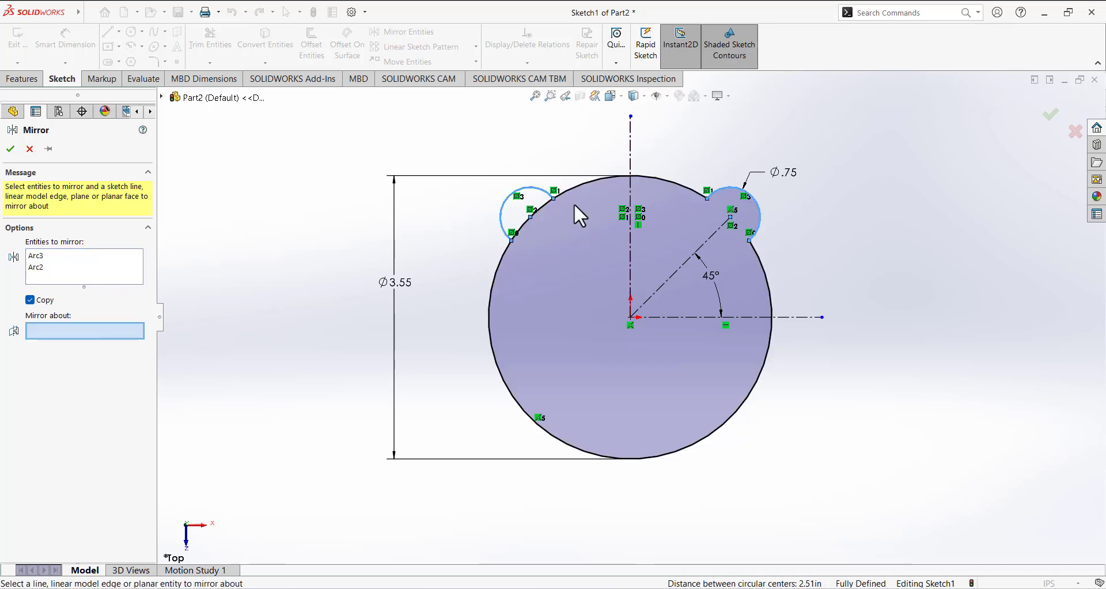
{"action": "left_click", "coordinate": [682, 314]}
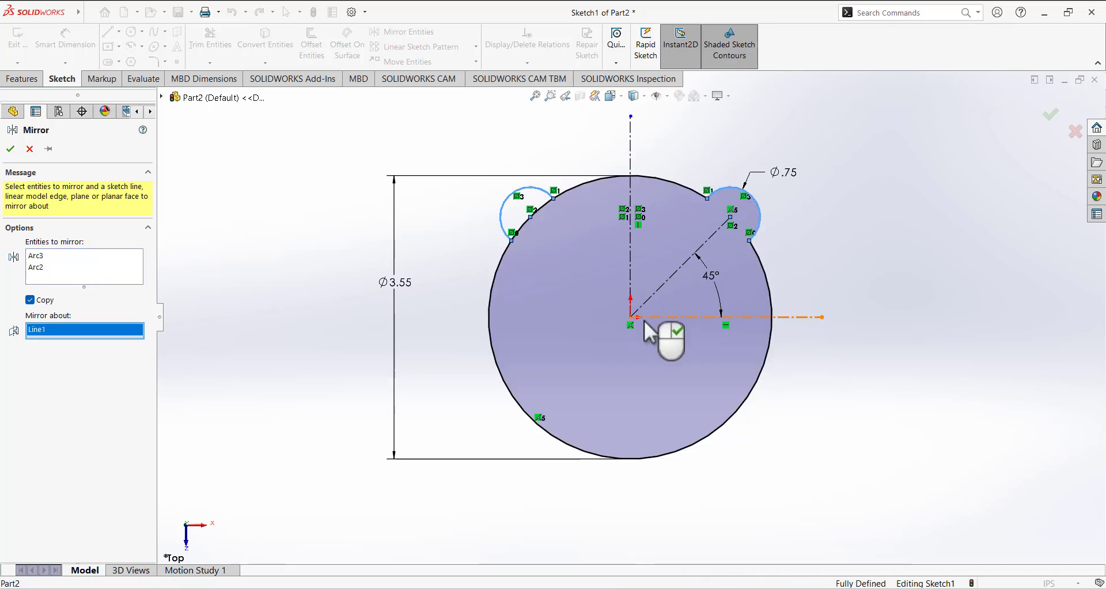
{"action": "key", "text": "Return"}
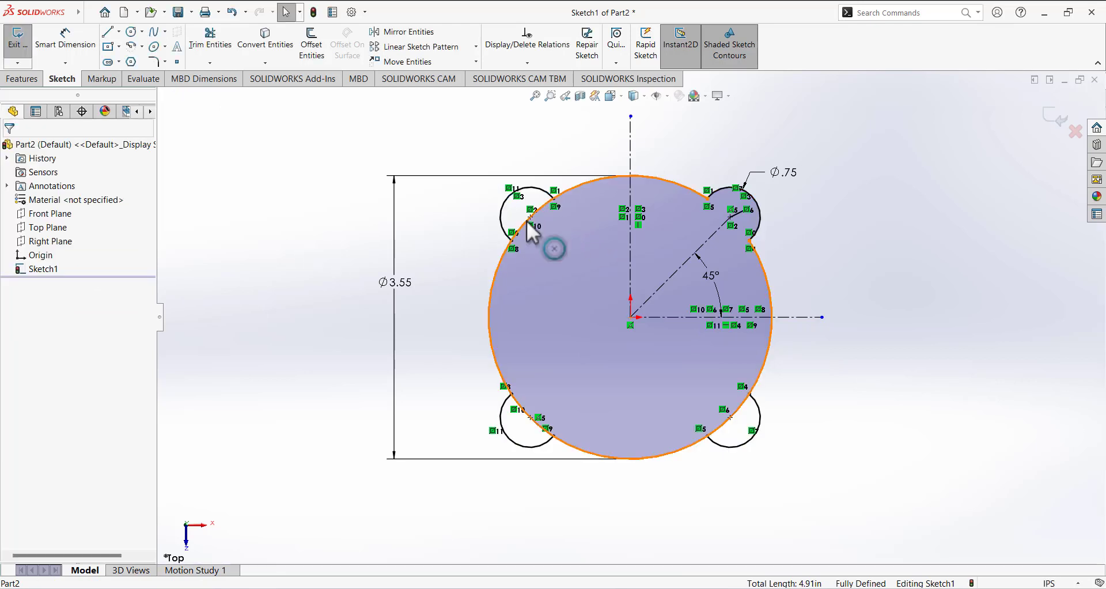
Step: Trim the large circle's segments inside the three mirrored lobes and exit the sketch
{"action": "left_click", "coordinate": [213, 47]}
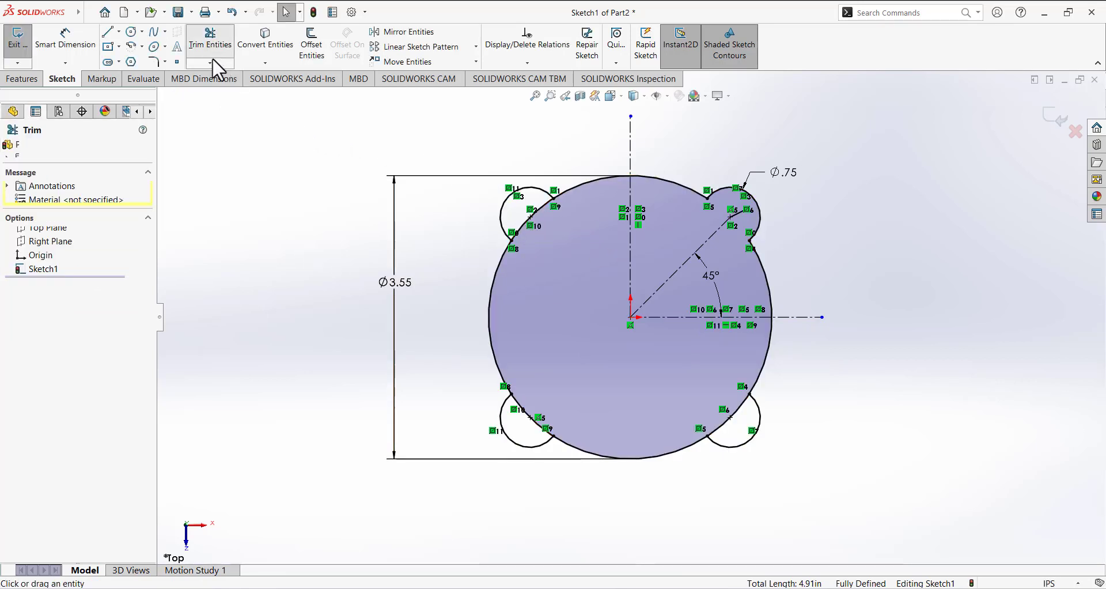
{"action": "left_click", "coordinate": [541, 208]}
{"action": "left_click", "coordinate": [544, 431]}
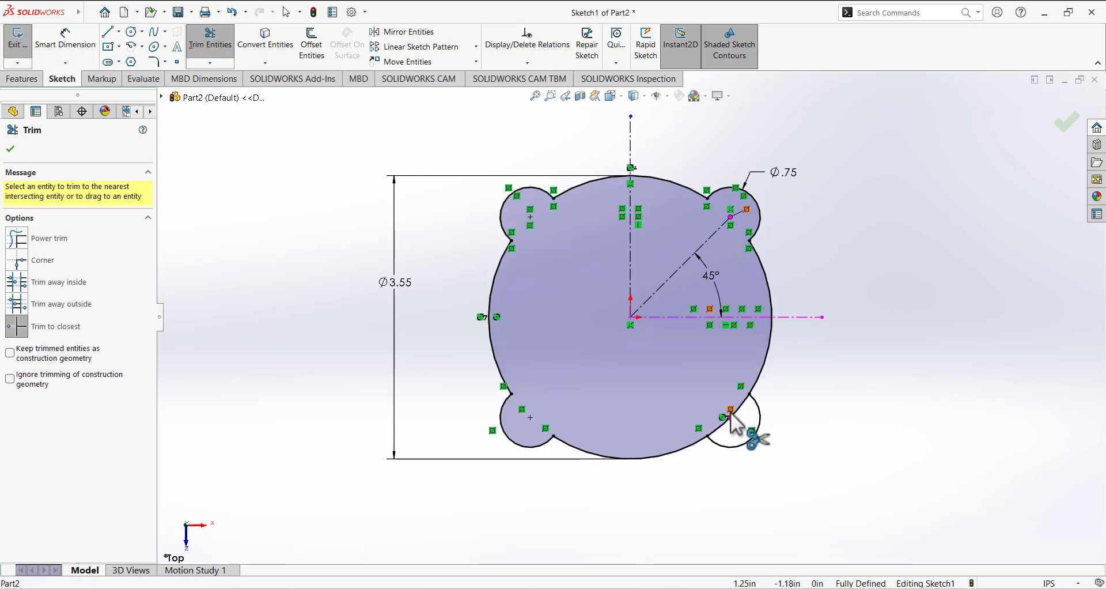
{"action": "left_click", "coordinate": [727, 416]}
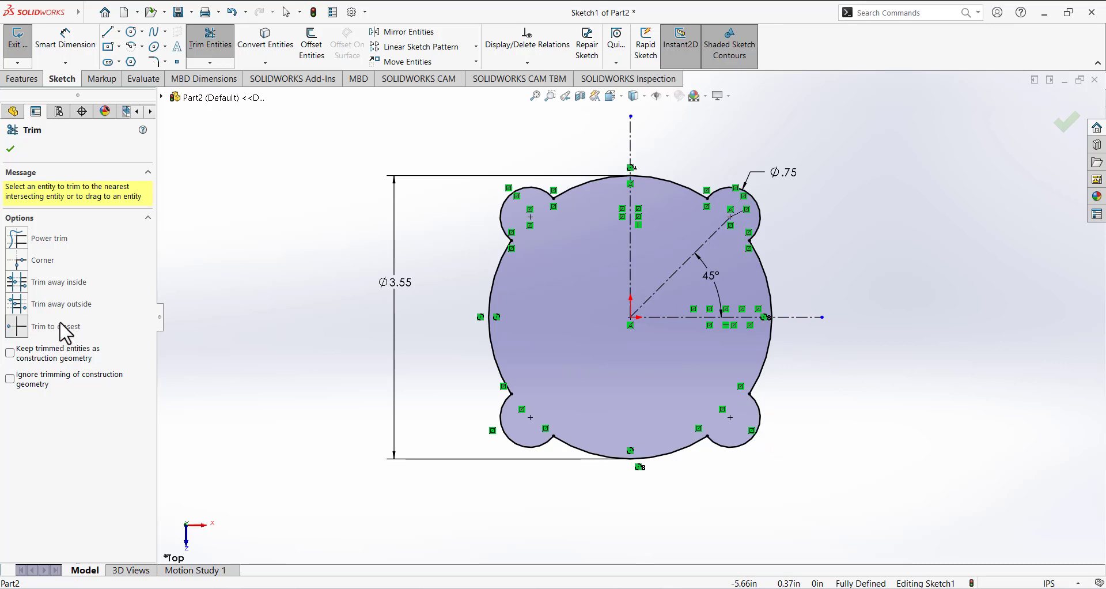
{"action": "left_click", "coordinate": [11, 148]}
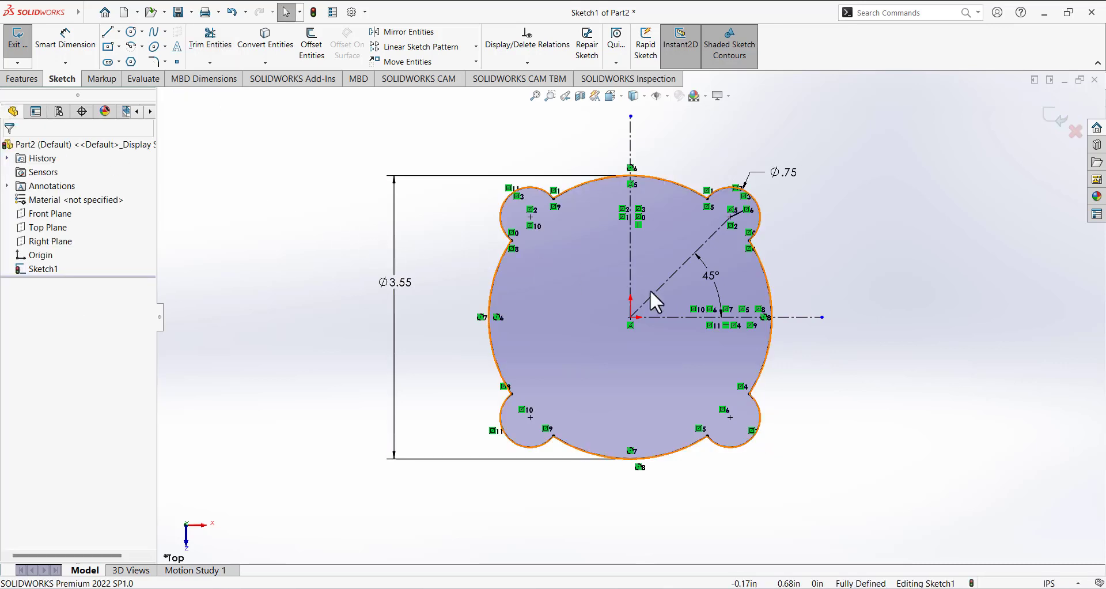
{"action": "left_click", "coordinate": [19, 41]}
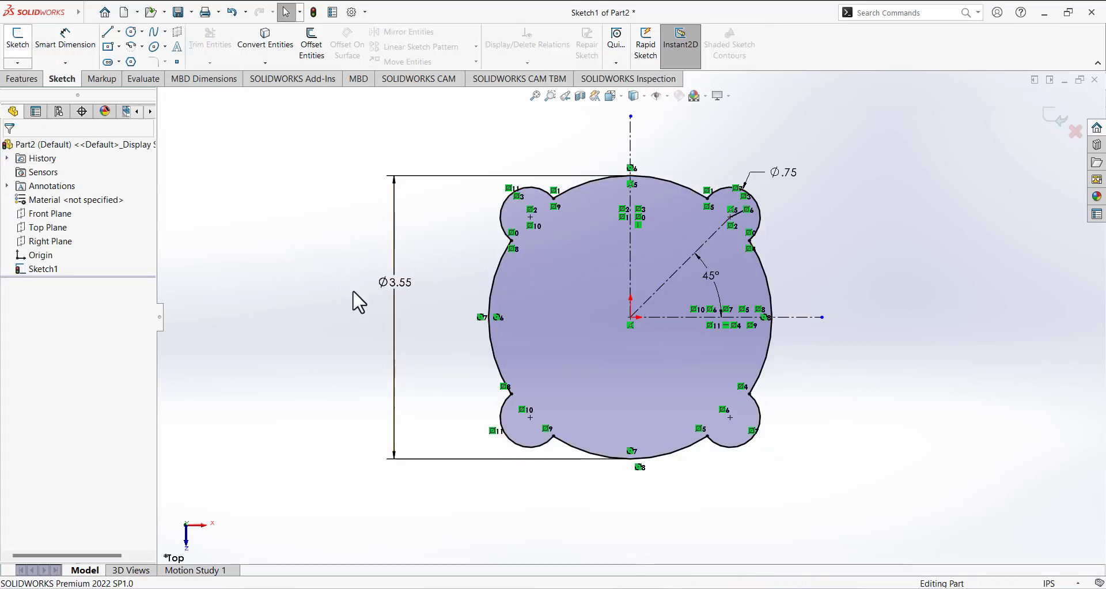
Step: Extrude the four-lobed profile upward from the sketch plane as a blind boss with a depth of 5.5 in
{"action": "mouse_move", "coordinate": [340, 247]}
{"action": "middle_mouse_down"}
{"action": "mouse_move", "coordinate": [341, 98]}
{"action": "mouse_move", "coordinate": [387, 202]}
{"action": "mouse_move", "coordinate": [341, 107]}
{"action": "mouse_move", "coordinate": [397, 143]}
{"action": "mouse_move", "coordinate": [398, 213]}
{"action": "middle_mouse_up"}
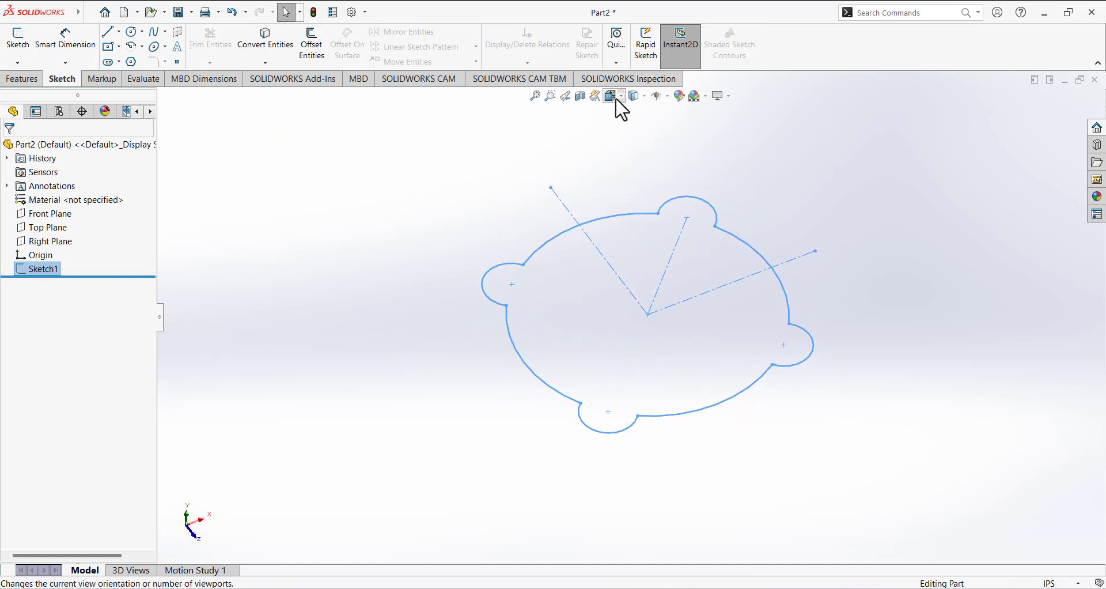
{"action": "left_click", "coordinate": [615, 98]}
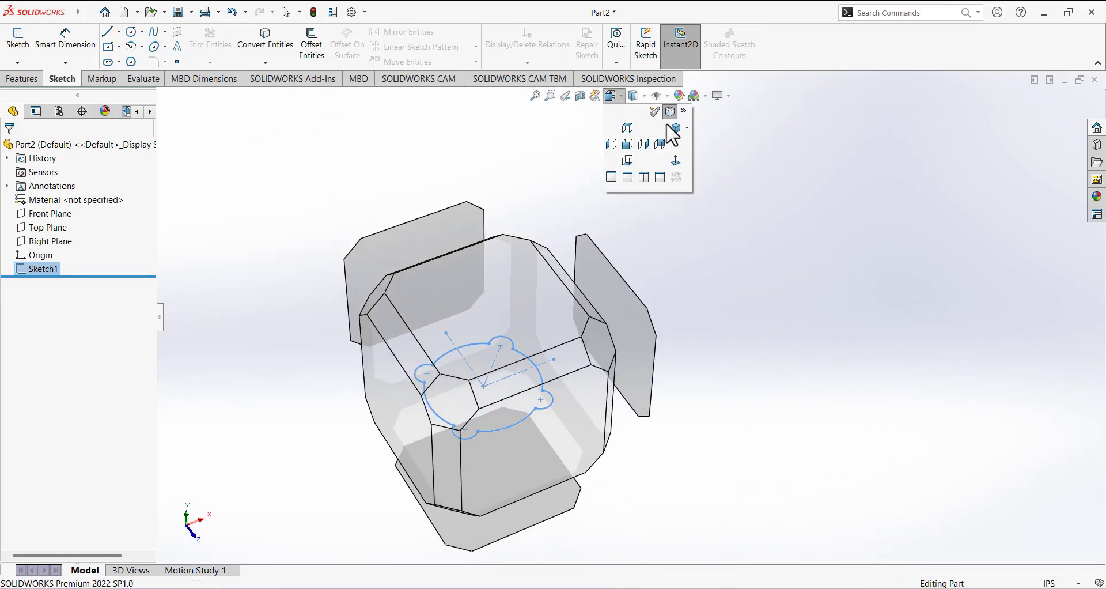
{"action": "left_click", "coordinate": [673, 128]}
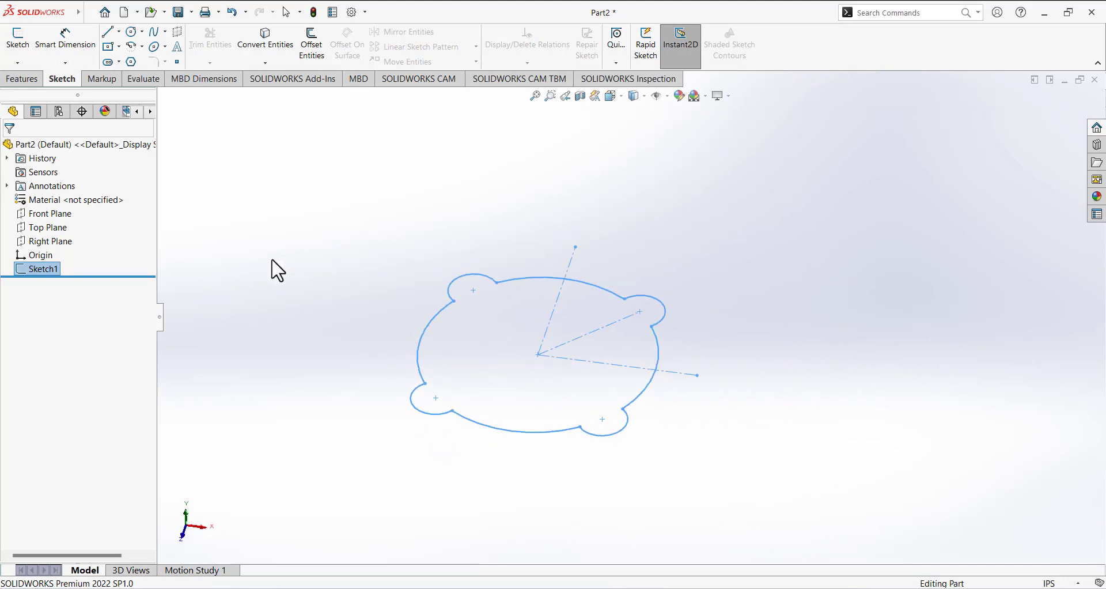
{"action": "left_click", "coordinate": [21, 80]}
{"action": "left_click", "coordinate": [24, 64]}
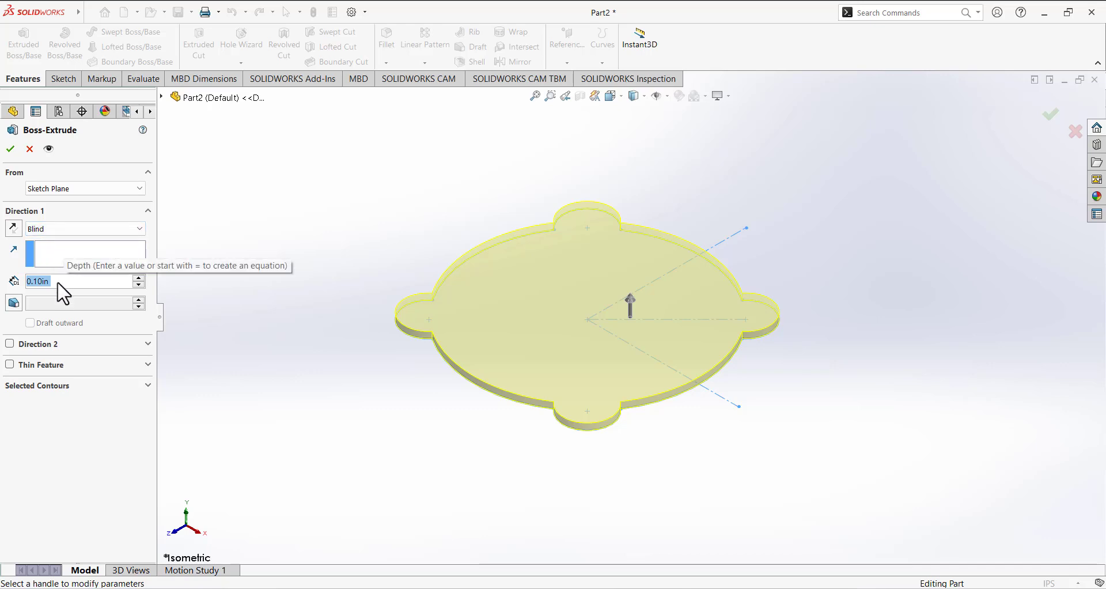
{"action": "type", "text": "5.5"}
{"action": "key", "text": "Return"}
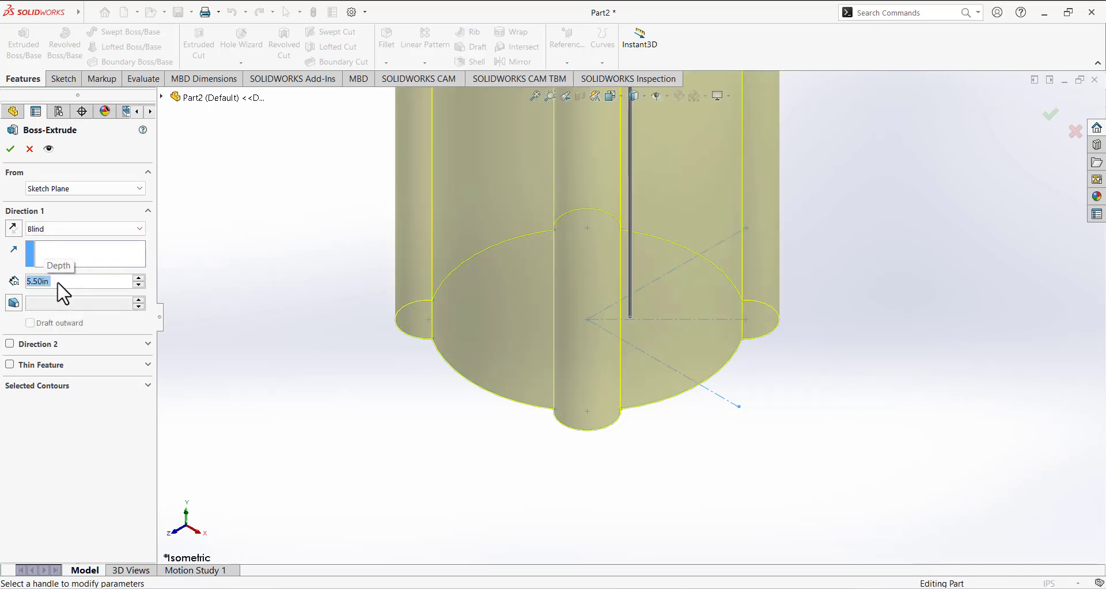
{"action": "key", "text": "f"}
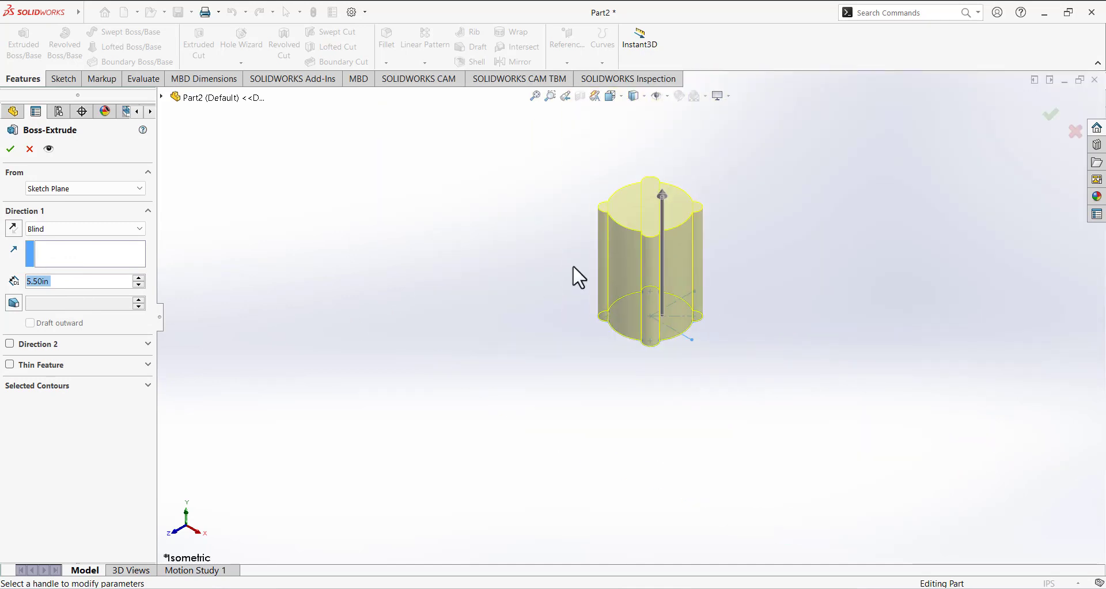
{"action": "scroll", "coordinate": [638, 308], "scroll_direction": "up", "scroll_amount": 2}
{"action": "scroll", "coordinate": [630, 325], "scroll_direction": "down", "scroll_amount": 2}
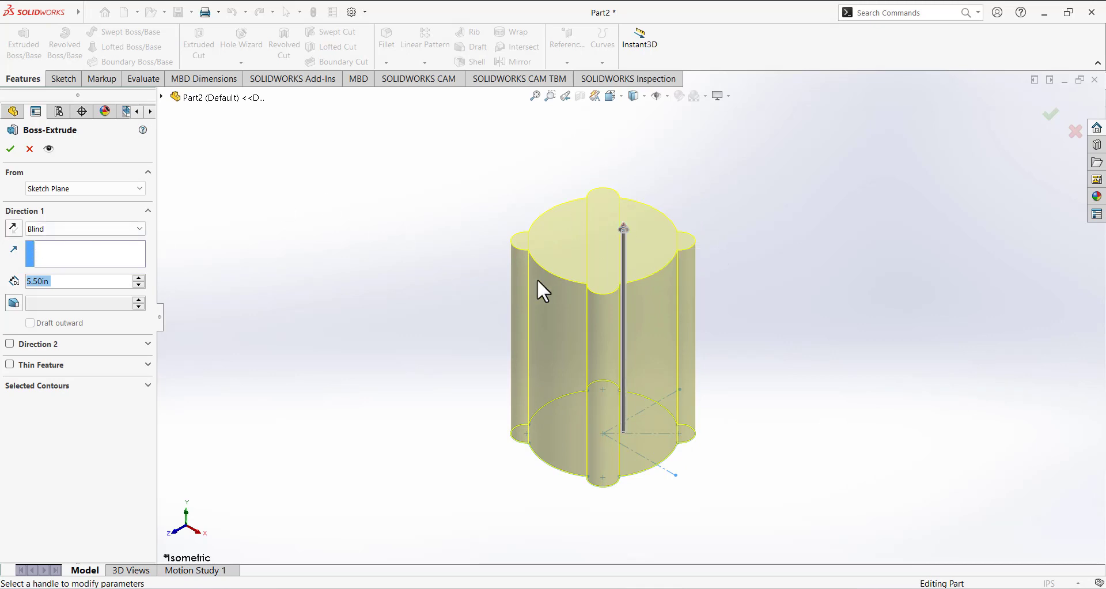
{"action": "left_click", "coordinate": [20, 231]}
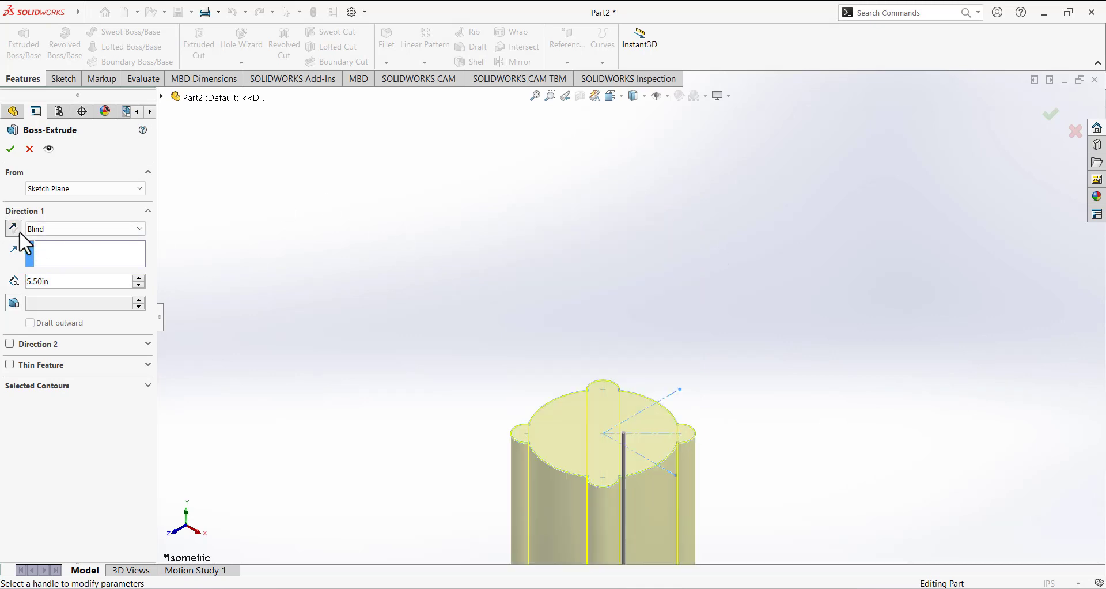
{"action": "left_click", "coordinate": [19, 231]}
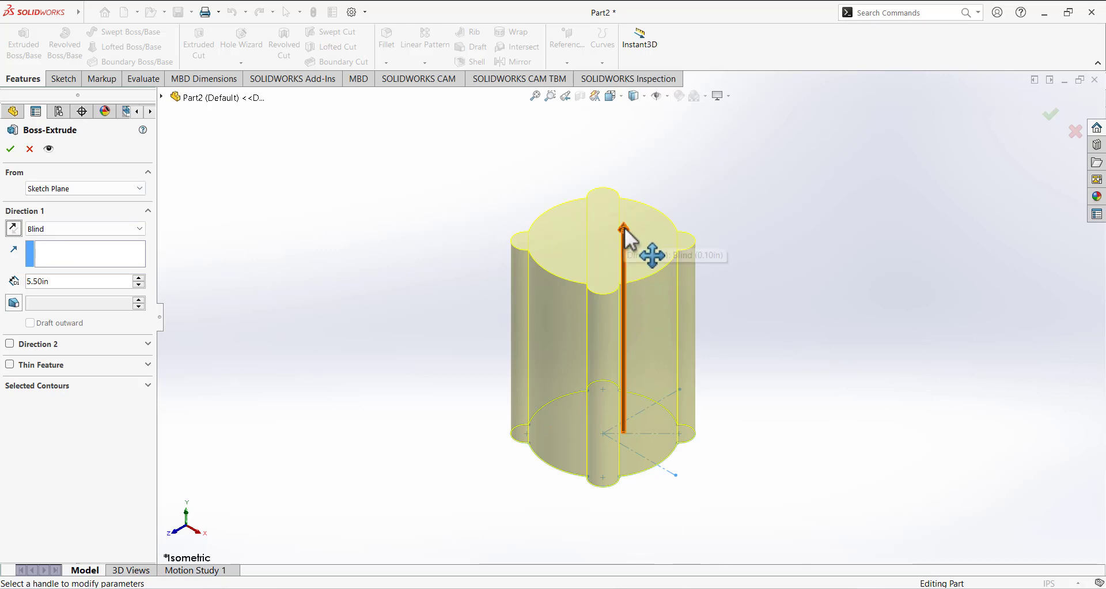
{"action": "left_click", "coordinate": [11, 149]}
Step: Create a reference plane offset 0.125 in from the boss's top face, flipping the offset so it lies below that face
{"action": "middle_click_drag", "start_coordinate": [409, 234], "coordinate": [559, 167]}
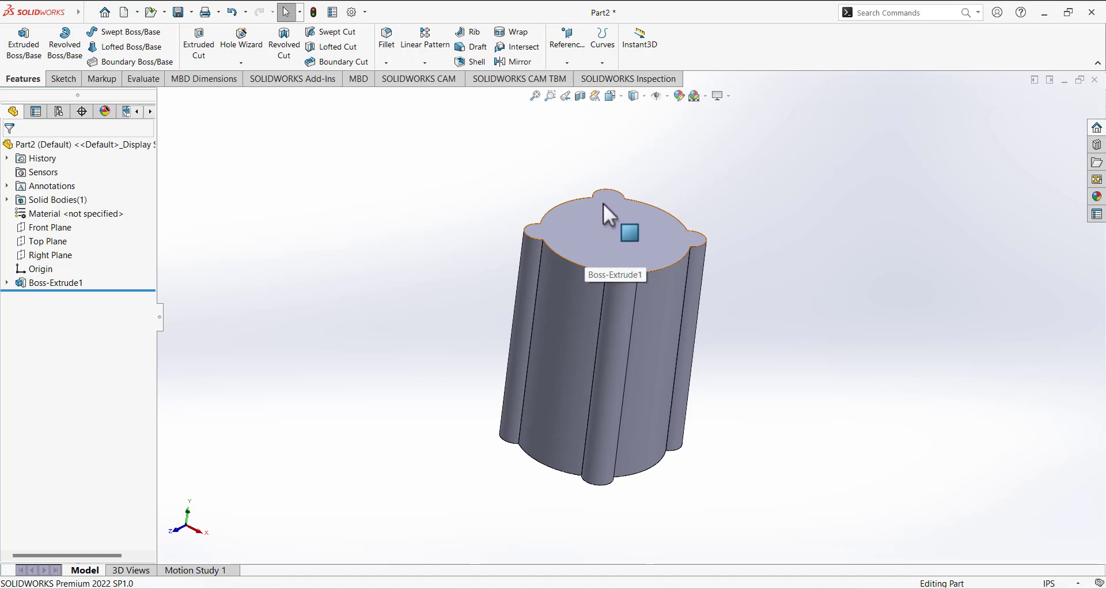
{"action": "left_click", "coordinate": [566, 60]}
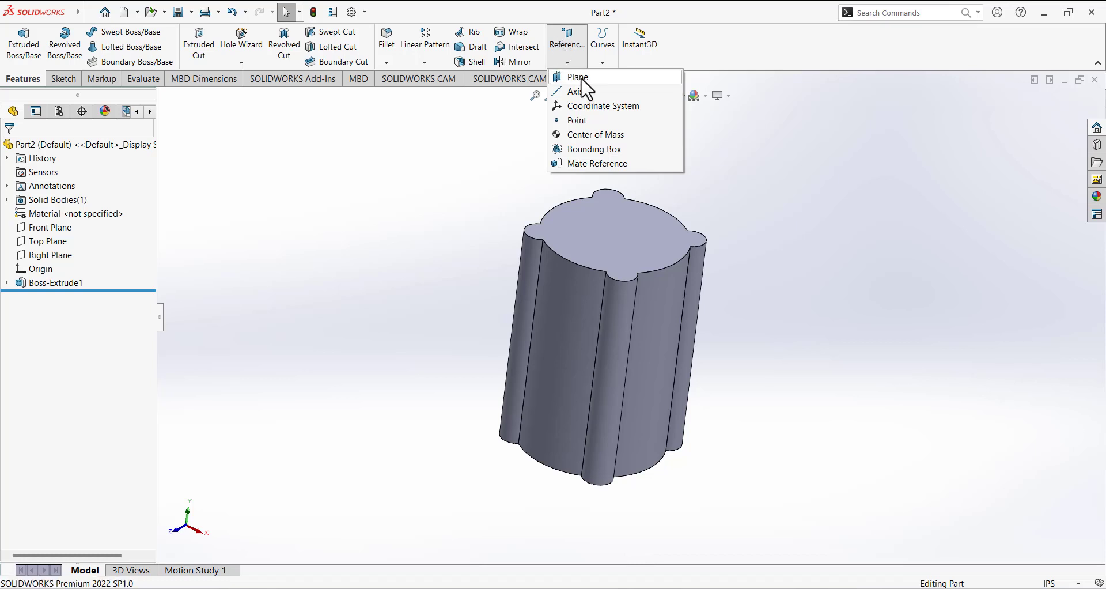
{"action": "left_click", "coordinate": [578, 77]}
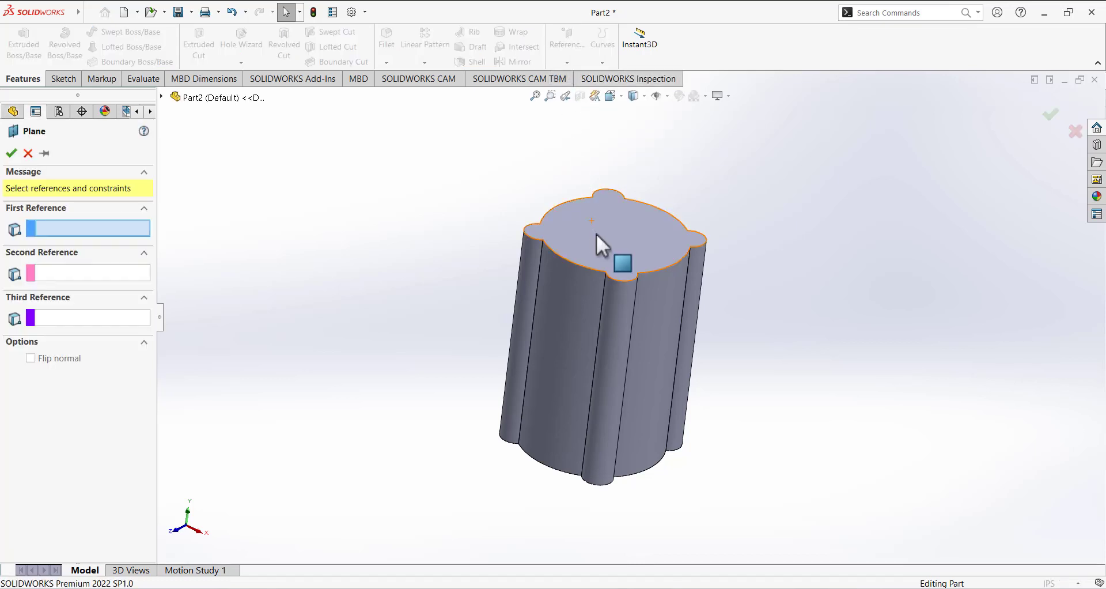
{"action": "left_click", "coordinate": [587, 206]}
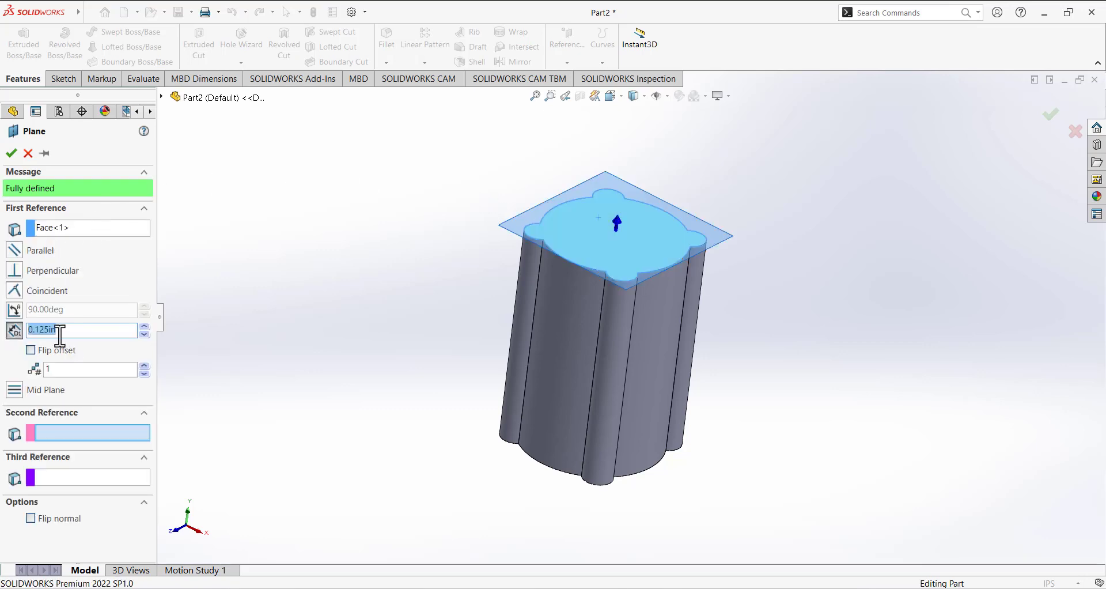
{"action": "type", "text": "0"}
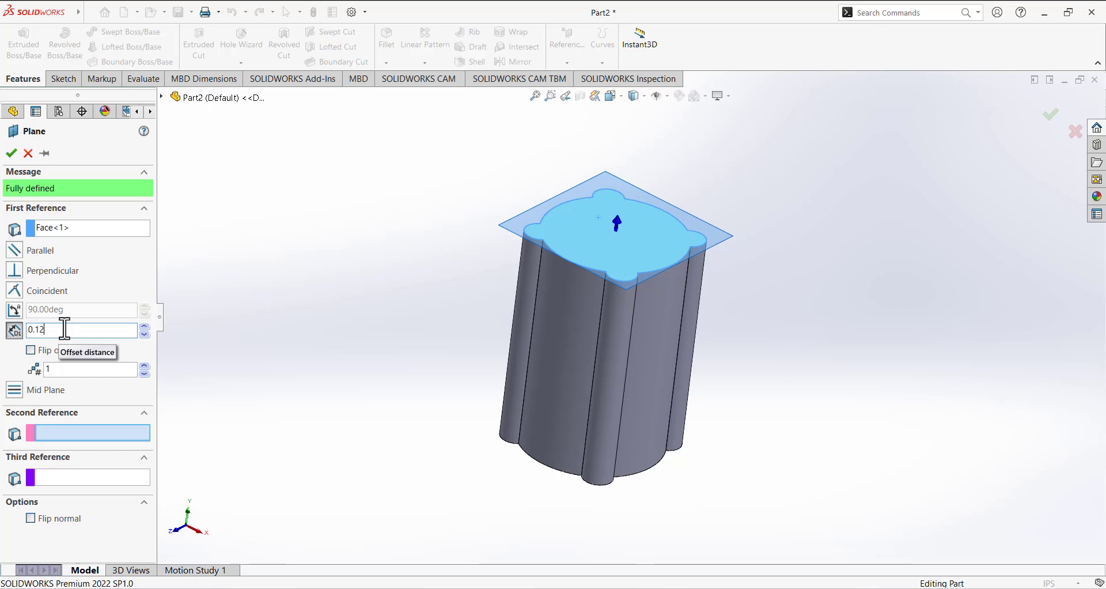
{"action": "middle_click_drag", "start_coordinate": [476, 265], "coordinate": [505, 203]}
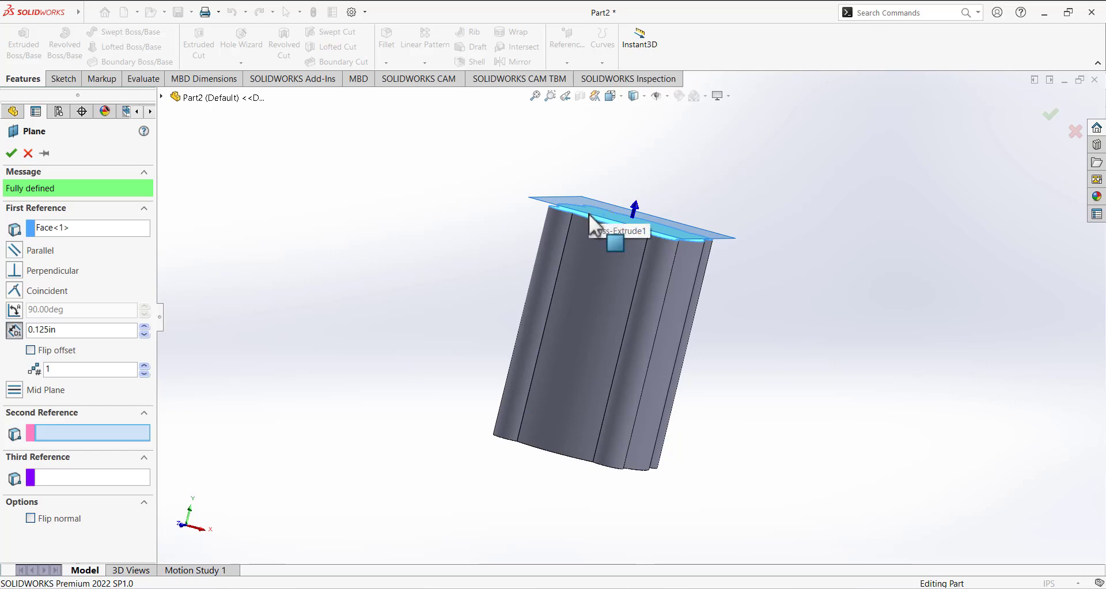
{"action": "left_click", "coordinate": [30, 350]}
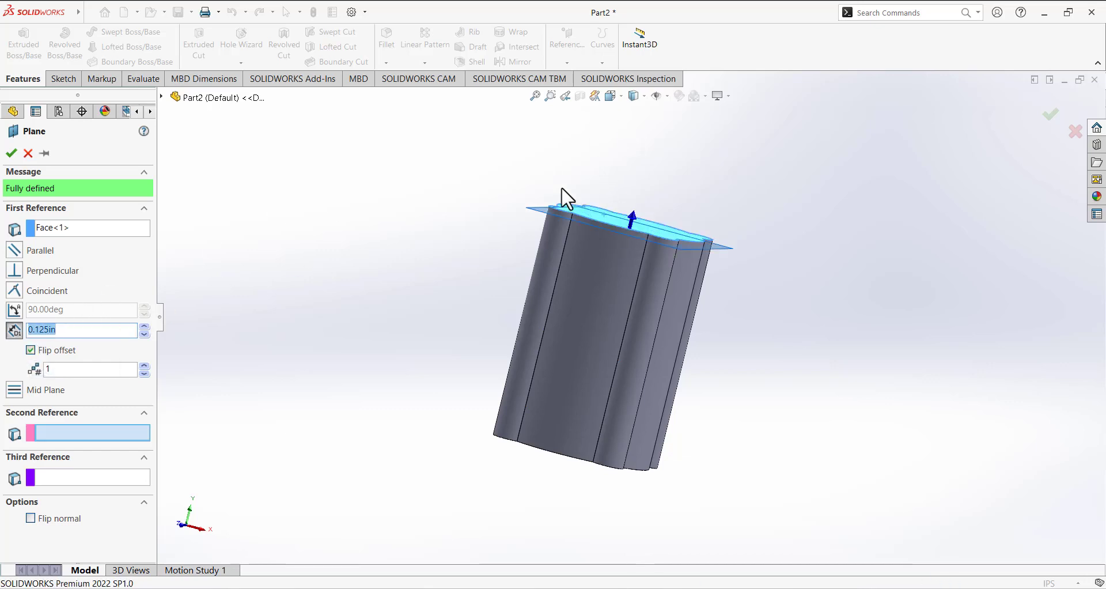
{"action": "scroll", "coordinate": [598, 216], "scroll_direction": "down", "scroll_amount": 2}
{"action": "scroll", "coordinate": [582, 237], "scroll_direction": "down", "scroll_amount": 2}
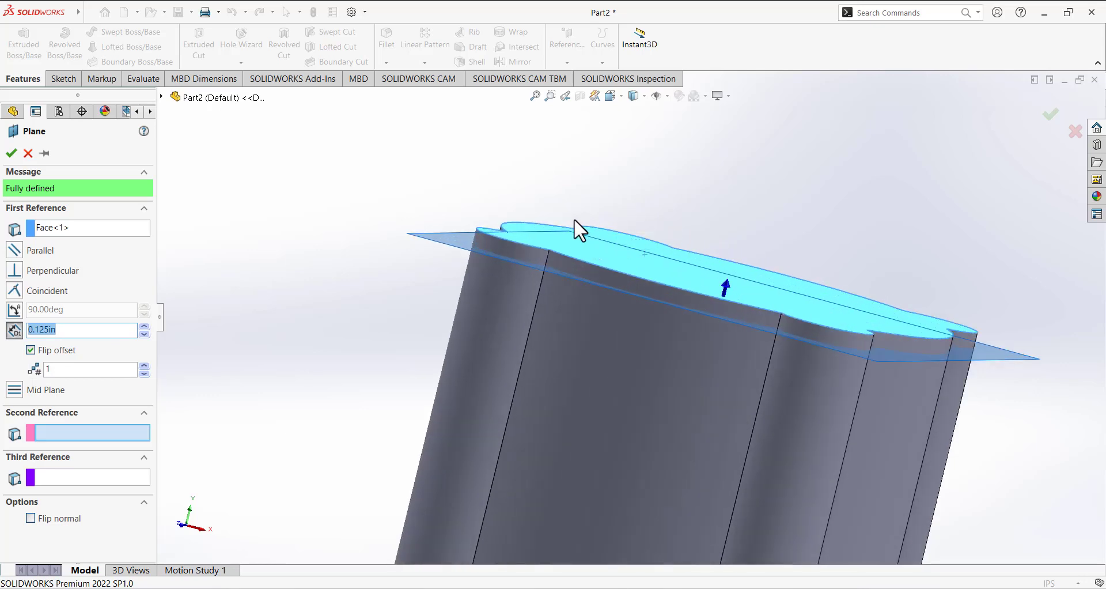
{"action": "middle_click_drag", "start_coordinate": [577, 227], "coordinate": [613, 236]}
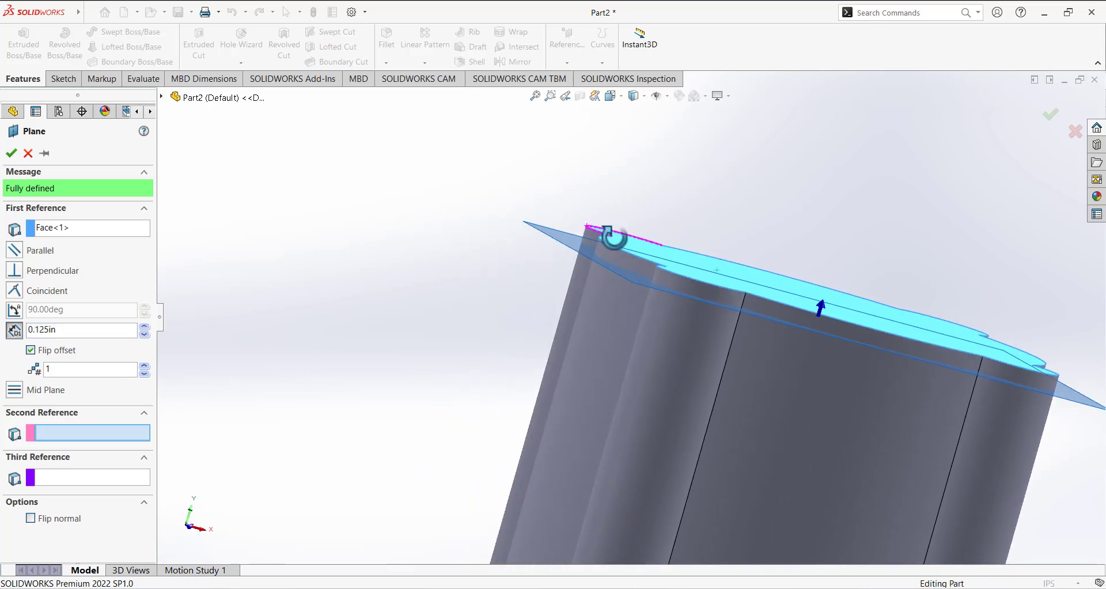
{"action": "left_click", "coordinate": [11, 153]}
{"action": "scroll", "coordinate": [404, 264], "scroll_direction": "up", "scroll_amount": 3}
{"action": "mouse_move", "coordinate": [424, 262]}
{"action": "middle_mouse_down"}
{"action": "mouse_move", "coordinate": [440, 271]}
{"action": "mouse_move", "coordinate": [453, 245]}
{"action": "mouse_move", "coordinate": [459, 274]}
{"action": "mouse_move", "coordinate": [411, 256]}
{"action": "middle_mouse_up"}
{"action": "left_click", "coordinate": [412, 256]}
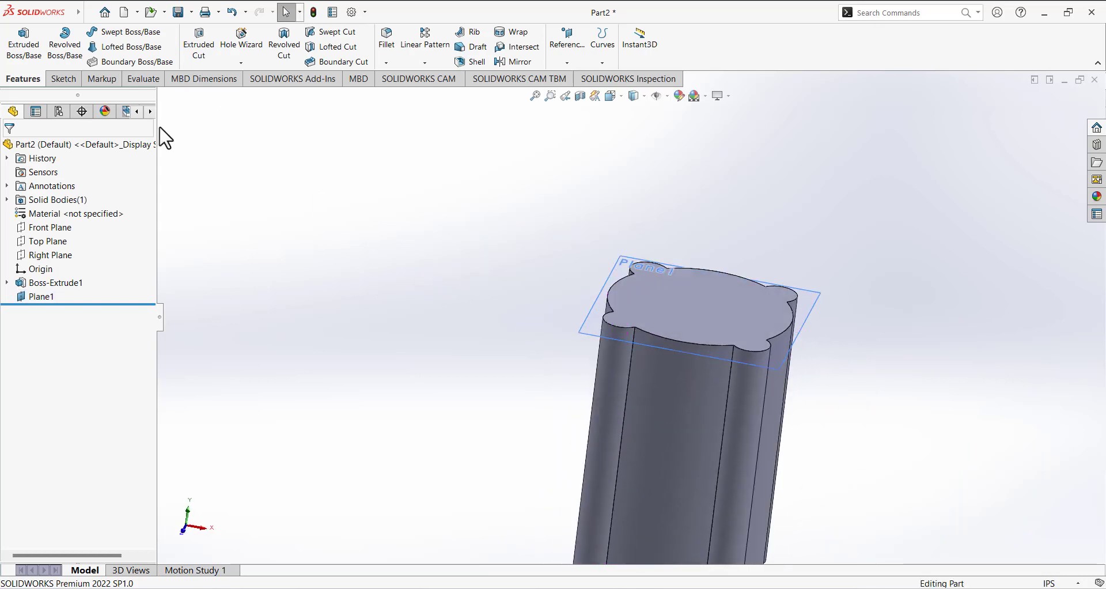
Step: Sketch a circle with a radius of about 2.53 in on the new offset plane, centred on the origin
{"action": "left_click", "coordinate": [67, 79]}
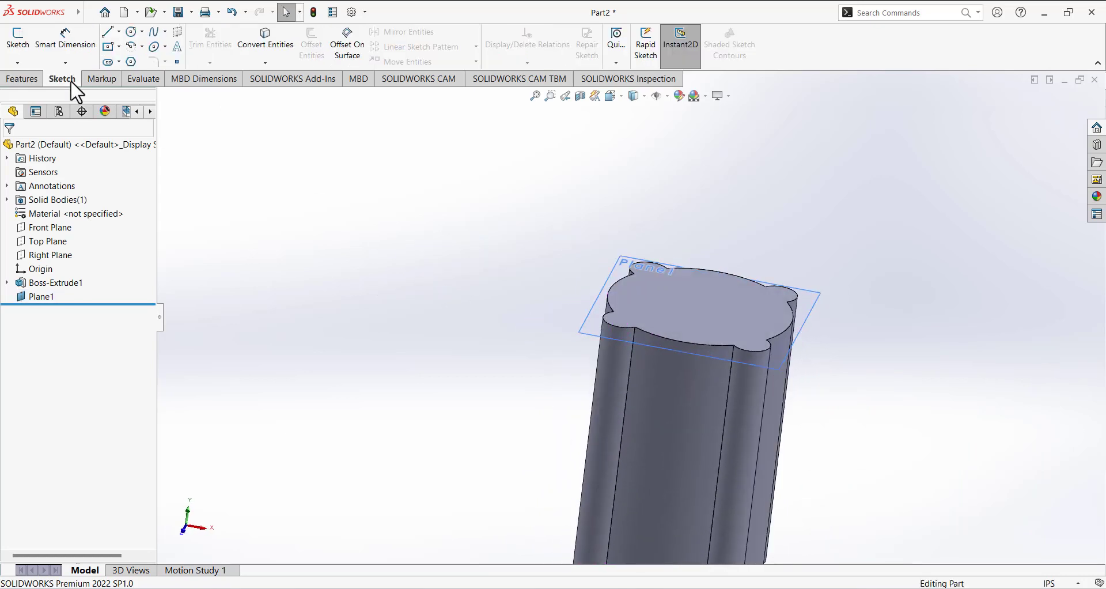
{"action": "left_click", "coordinate": [25, 55]}
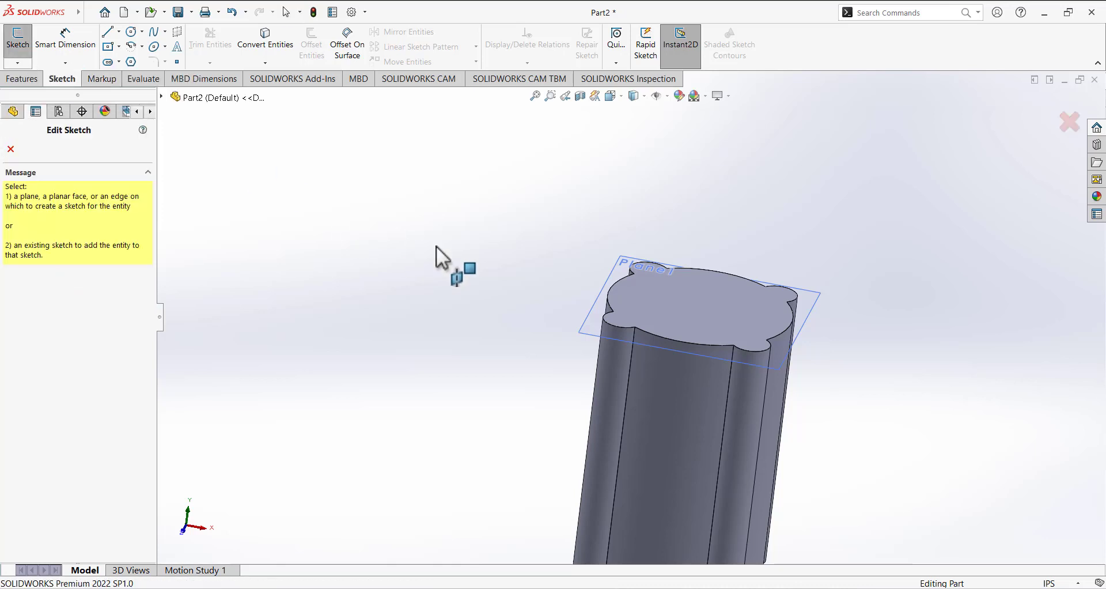
{"action": "left_click", "coordinate": [591, 337]}
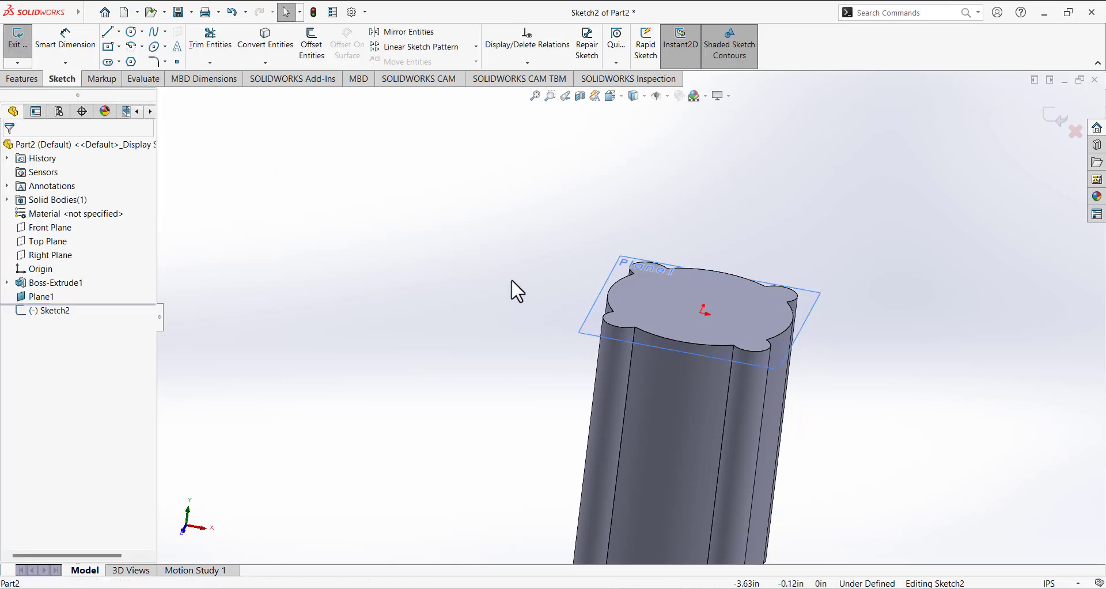
{"action": "left_click", "coordinate": [614, 97]}
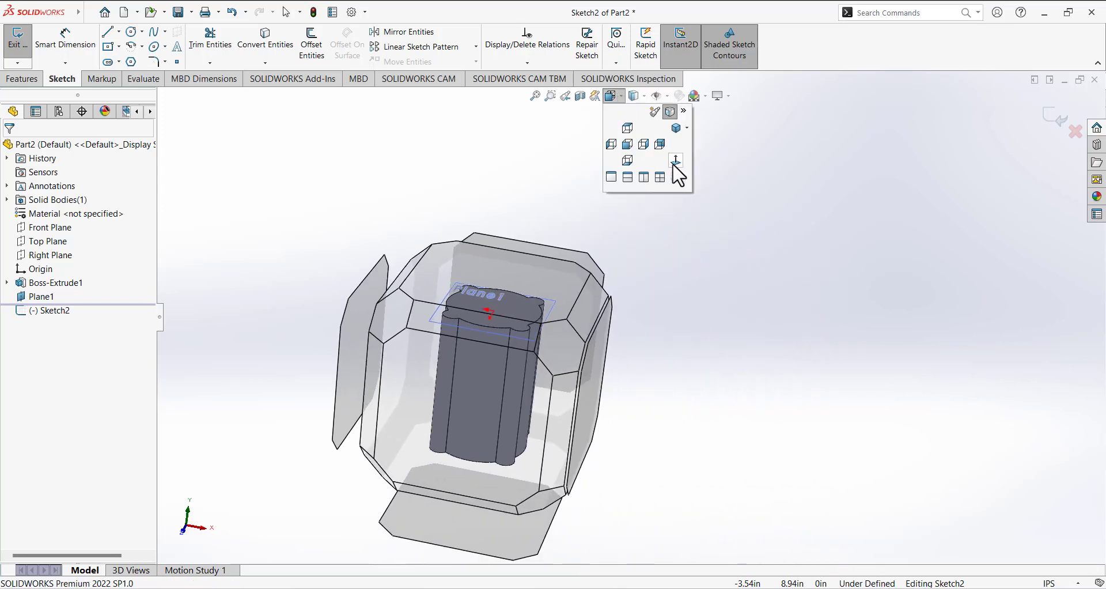
{"action": "left_click", "coordinate": [677, 163]}
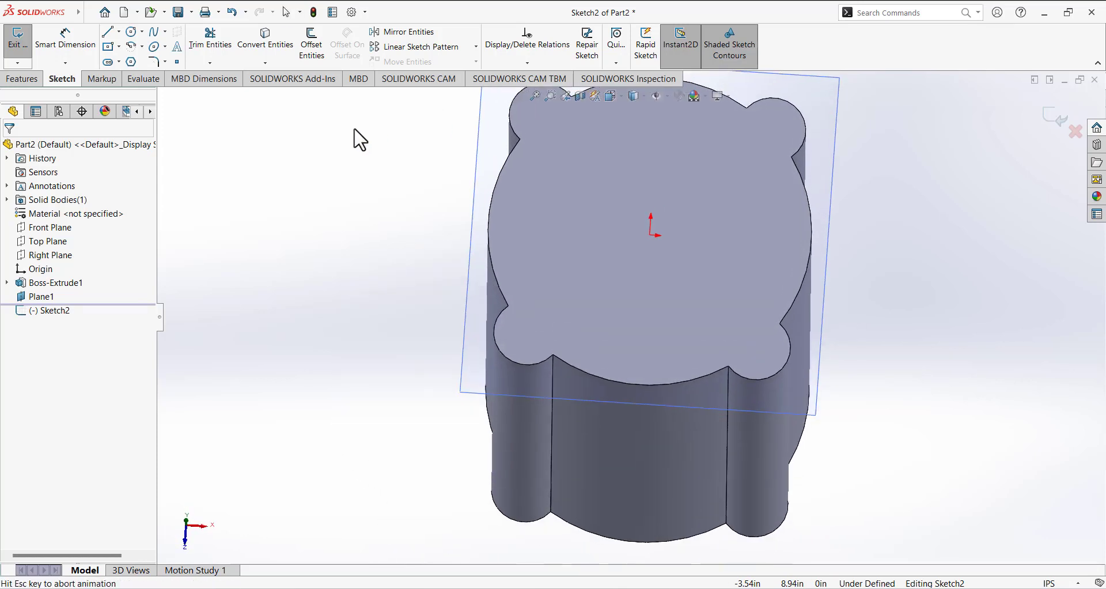
{"action": "left_click", "coordinate": [132, 32]}
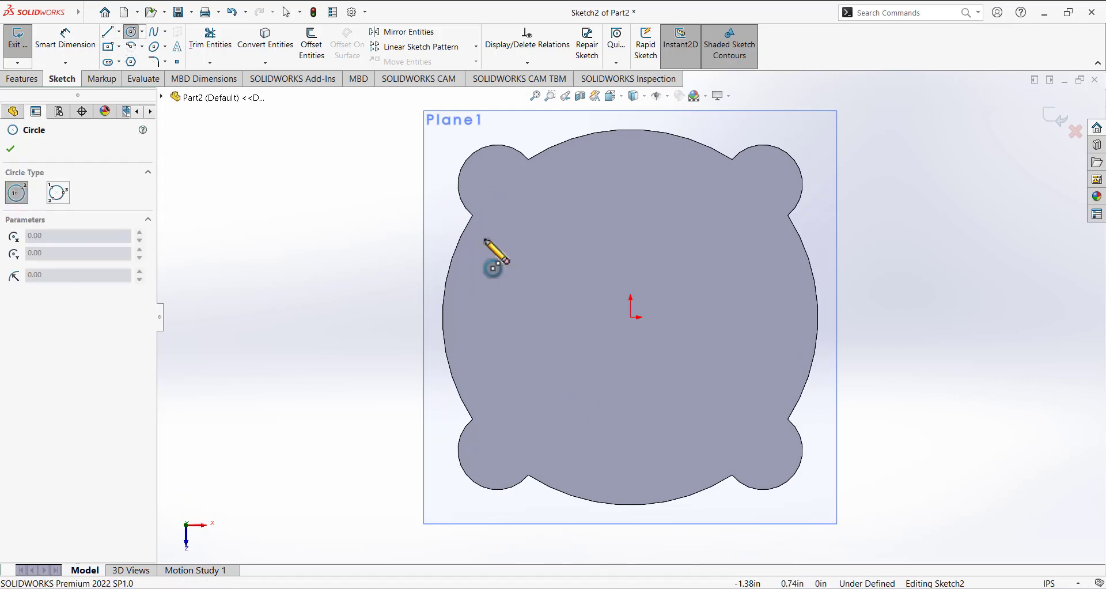
{"action": "left_click", "coordinate": [632, 316]}
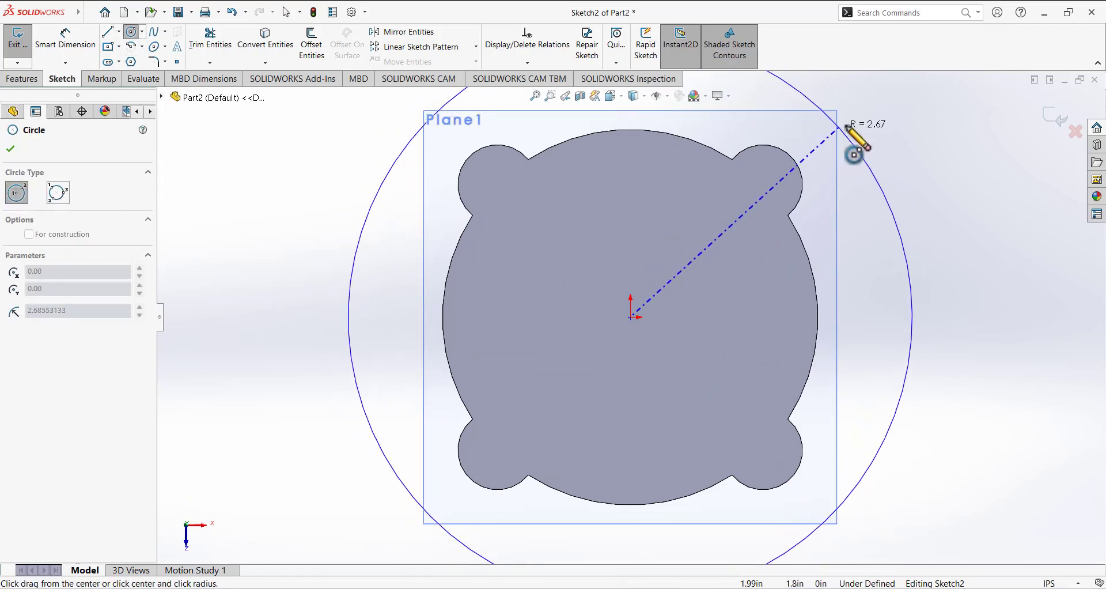
{"action": "left_click", "coordinate": [829, 141]}
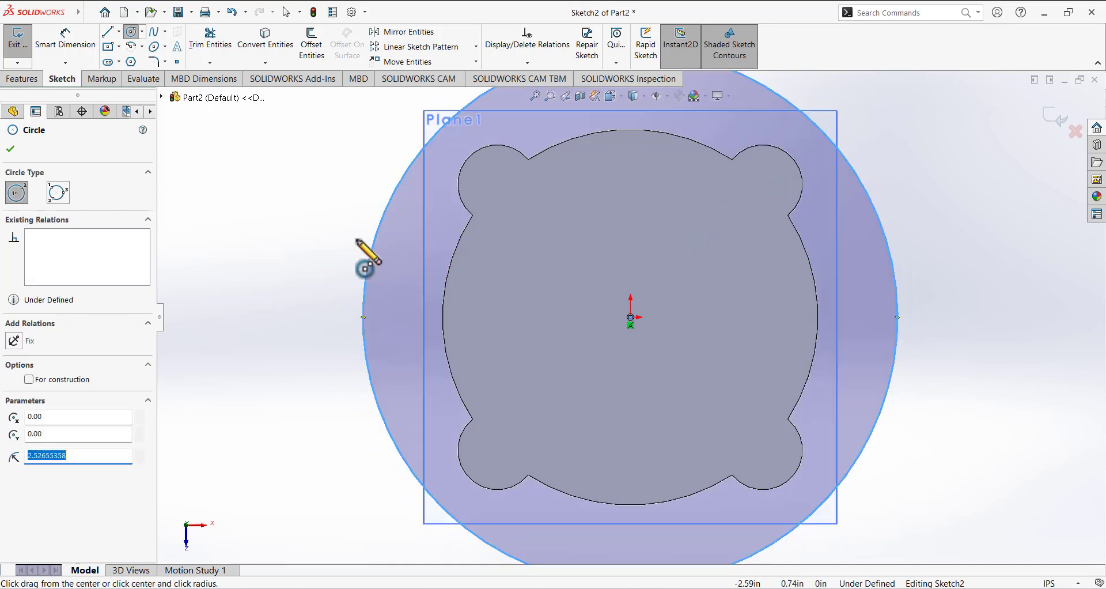
Step: Dimension the circle's diameter as 5.5 in and exit the sketch
{"action": "scroll", "coordinate": [357, 239], "scroll_direction": "down", "scroll_amount": 4}
{"action": "scroll", "coordinate": [357, 239], "scroll_direction": "up", "scroll_amount": 7}
{"action": "scroll", "coordinate": [756, 325], "scroll_direction": "down", "scroll_amount": 2}
{"action": "left_click", "coordinate": [66, 40]}
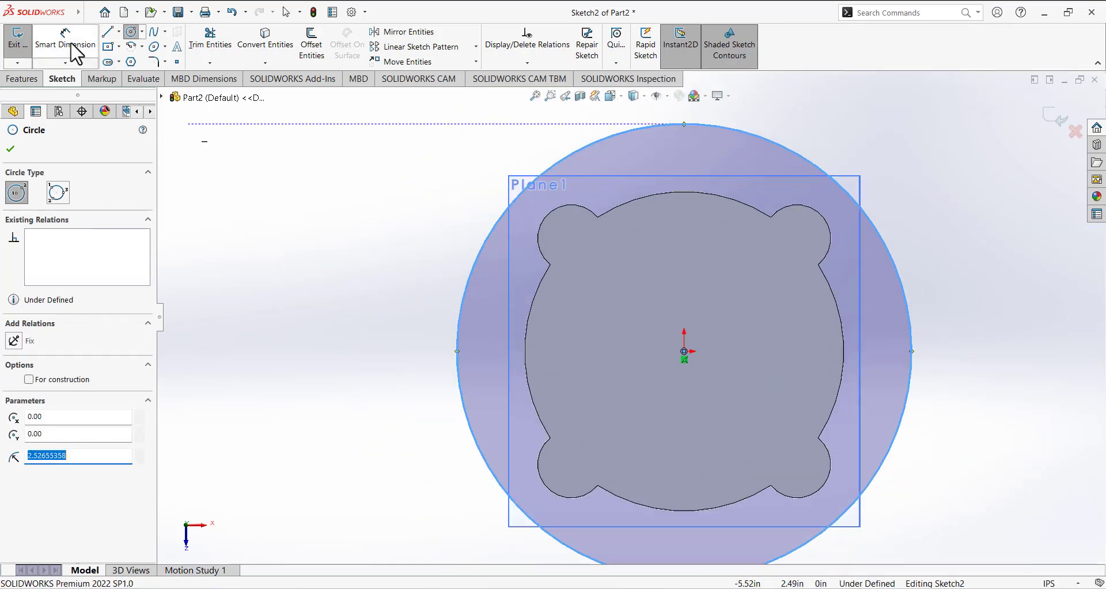
{"action": "left_click", "coordinate": [479, 280]}
{"action": "left_click", "coordinate": [333, 228]}
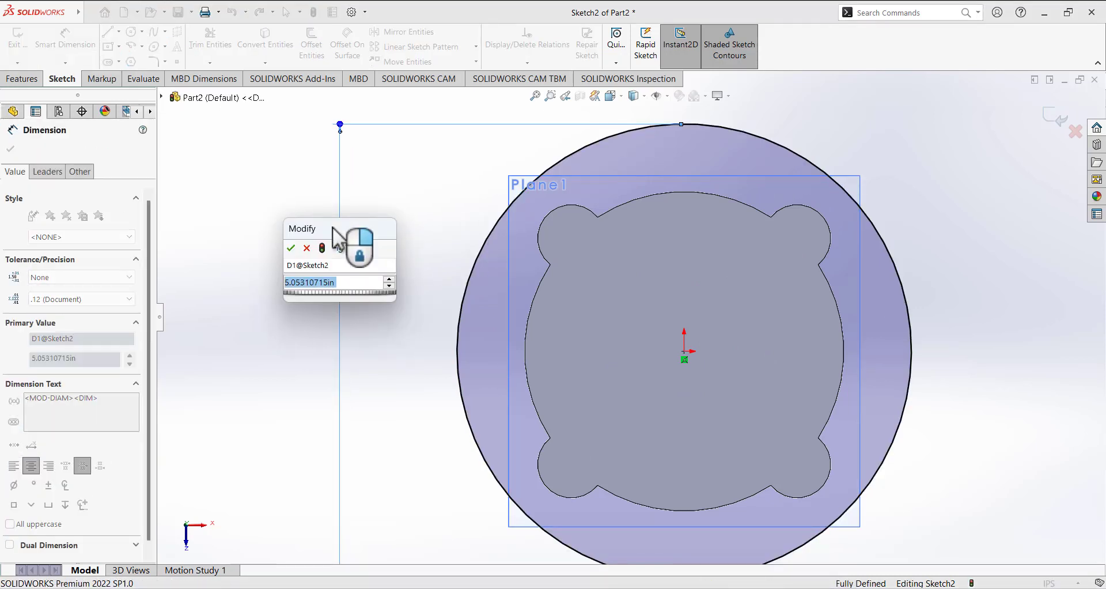
{"action": "type", "text": "5.5"}
{"action": "key", "text": "Return"}
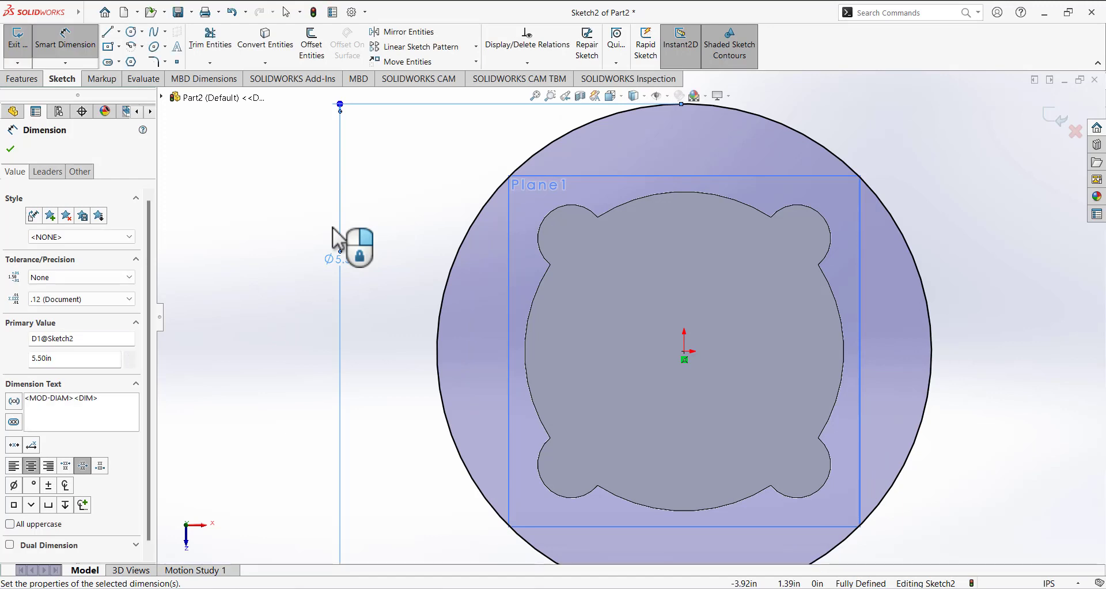
{"action": "left_click", "coordinate": [18, 39]}
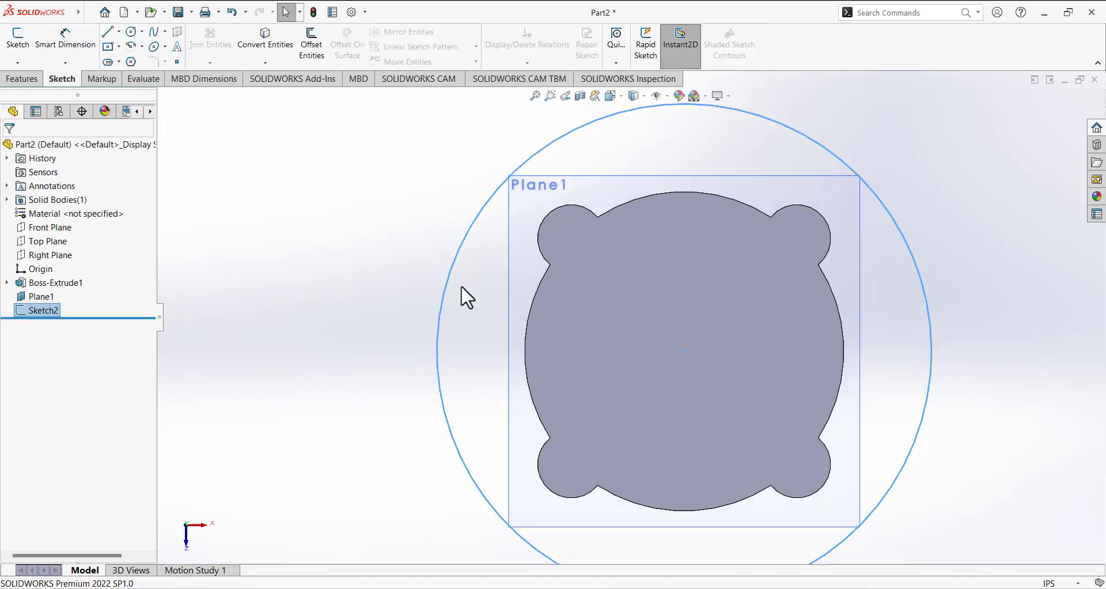
Step: Extrude the 5.5 in circle downward from its sketch plane as a blind boss 0.125 in deep, merged with the lobed body
{"action": "scroll", "coordinate": [461, 285], "scroll_direction": "down", "scroll_amount": 3}
{"action": "scroll", "coordinate": [511, 311], "scroll_direction": "up", "scroll_amount": 5}
{"action": "middle_click_drag", "start_coordinate": [512, 311], "coordinate": [657, 282]}
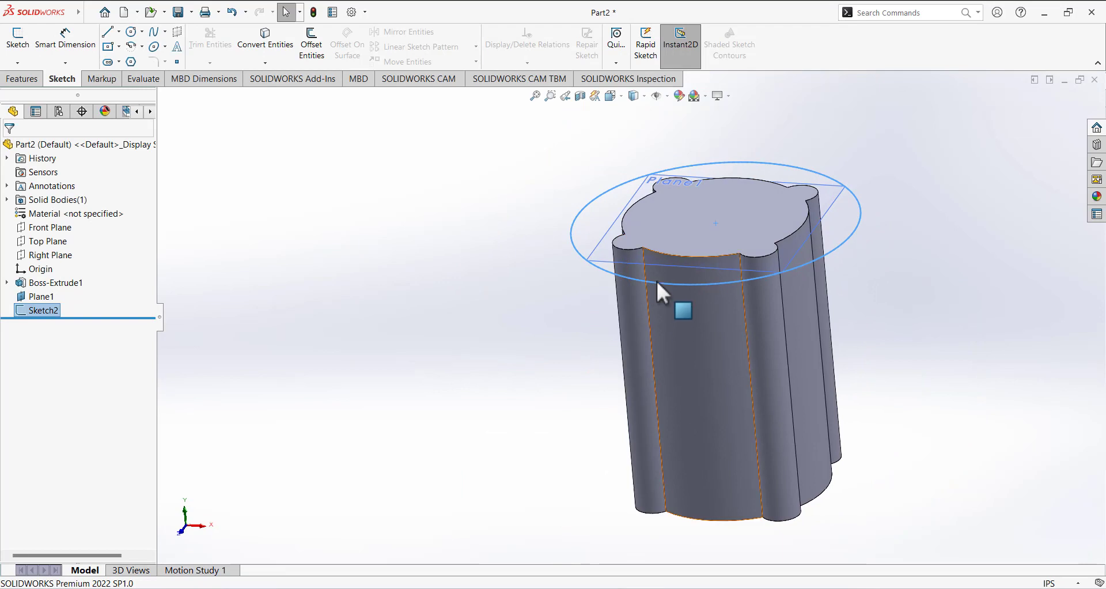
{"action": "left_click", "coordinate": [503, 269]}
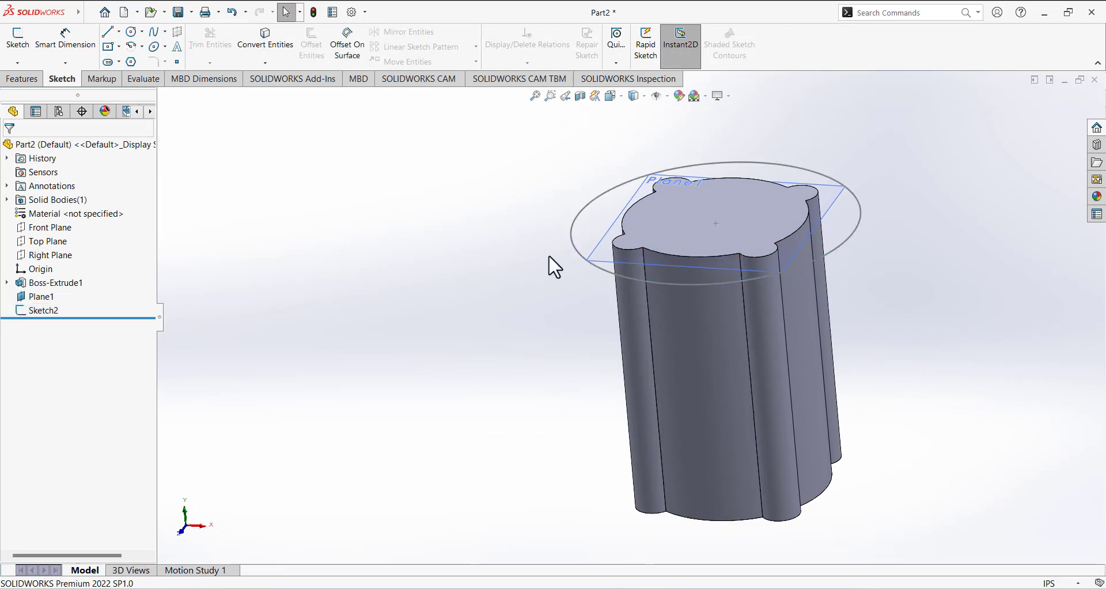
{"action": "left_click", "coordinate": [578, 252]}
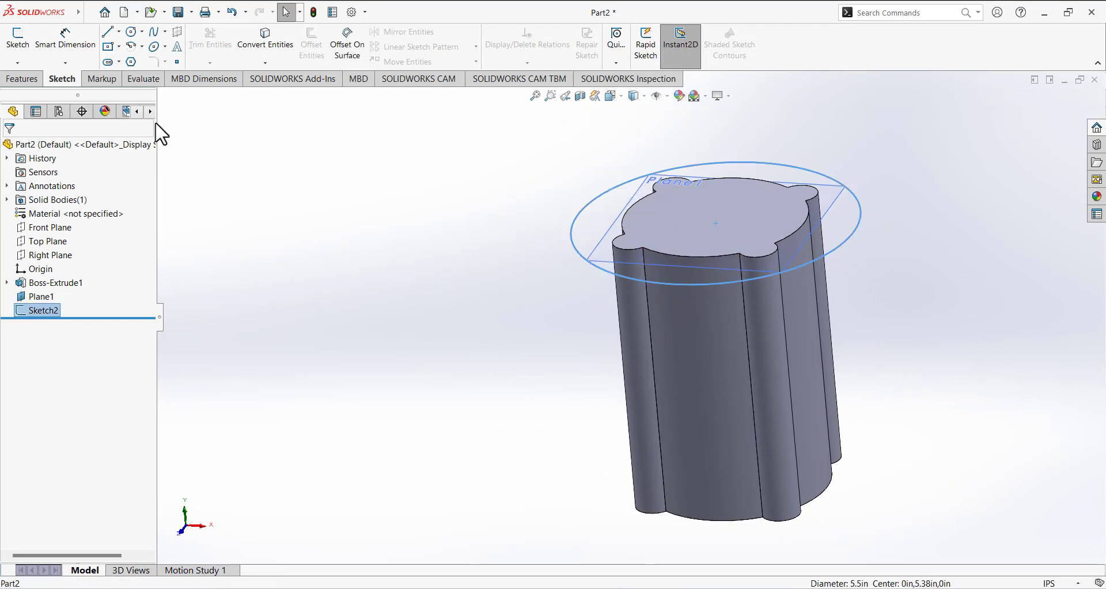
{"action": "left_click", "coordinate": [23, 79]}
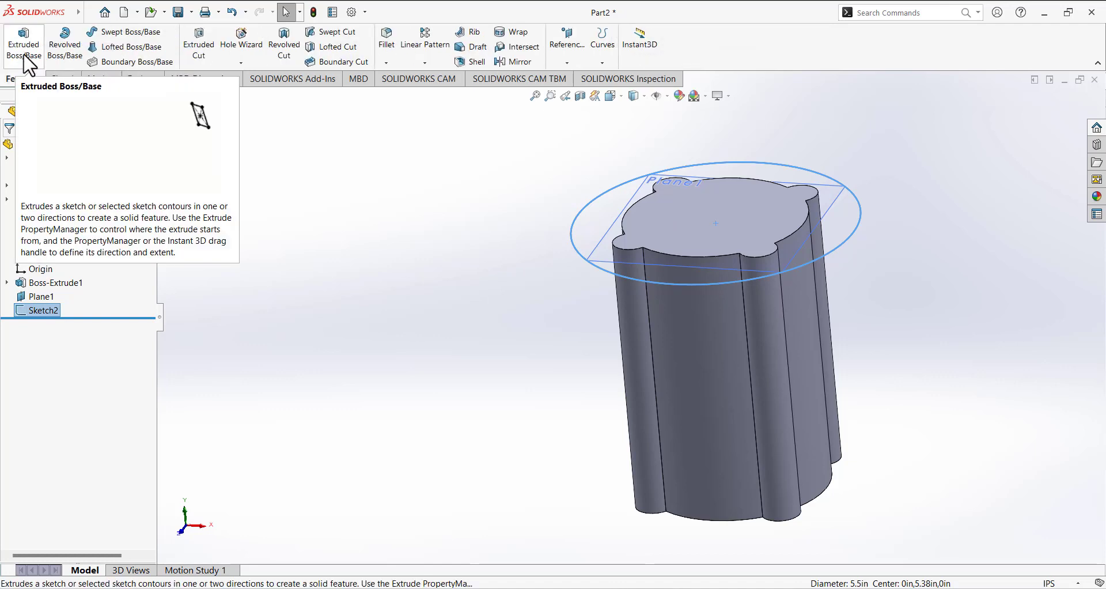
{"action": "left_click", "coordinate": [24, 56]}
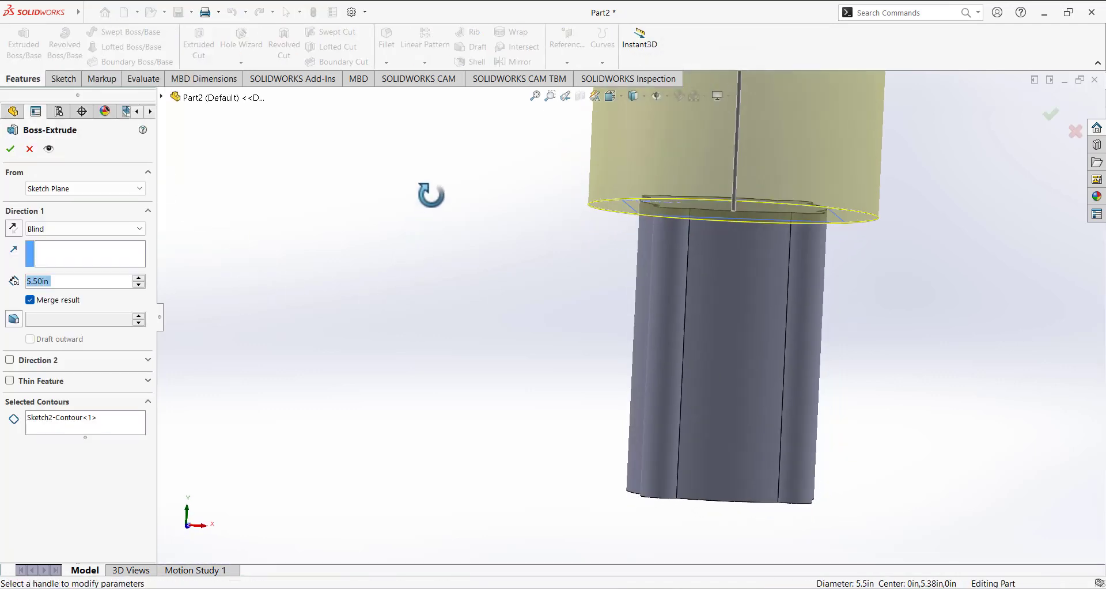
{"action": "middle_click_drag", "start_coordinate": [431, 195], "coordinate": [384, 231]}
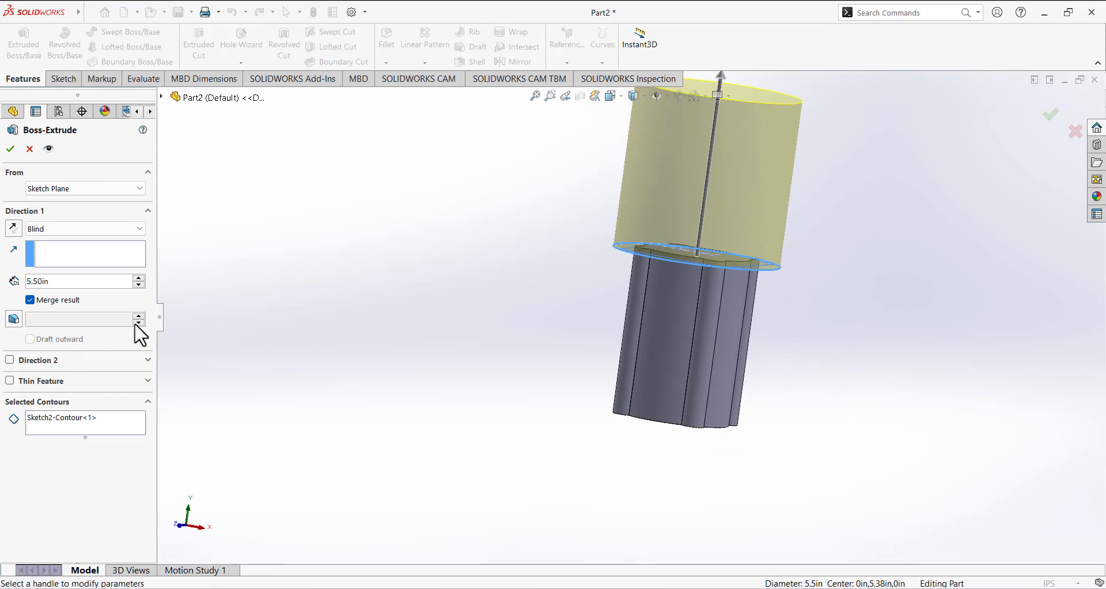
{"action": "left_click", "coordinate": [13, 228]}
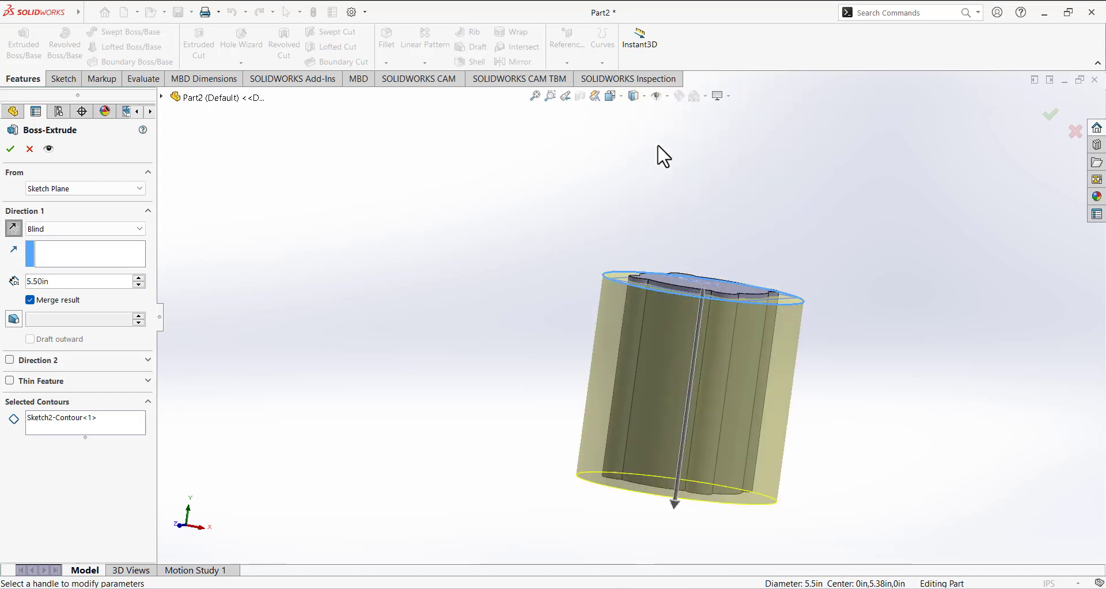
{"action": "scroll", "coordinate": [663, 155], "scroll_direction": "down", "scroll_amount": 2}
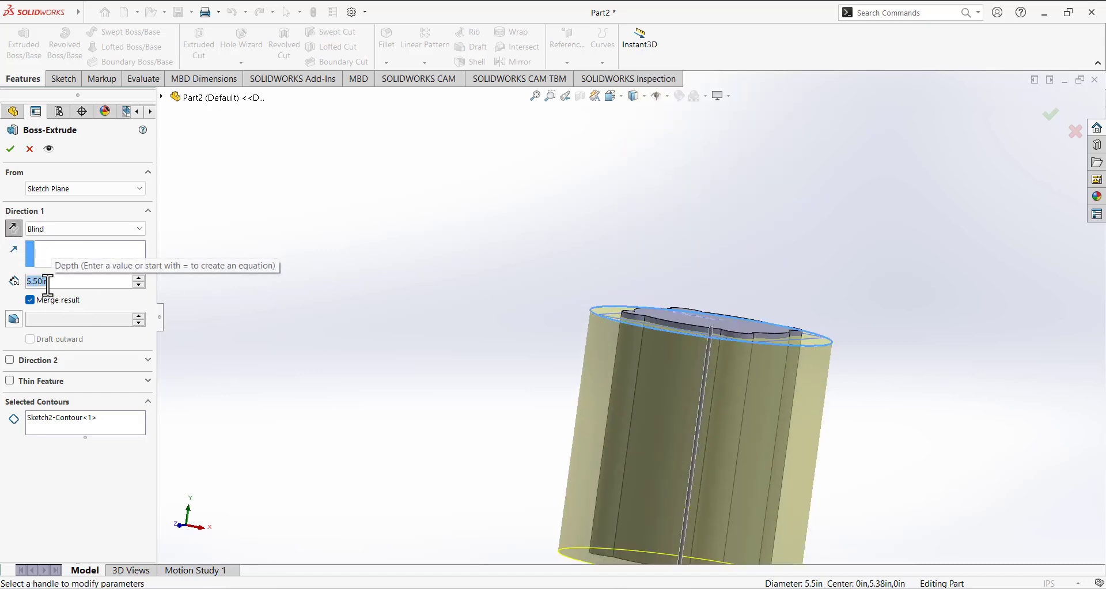
{"action": "type", "text": "0.125"}
{"action": "key", "text": "Return"}
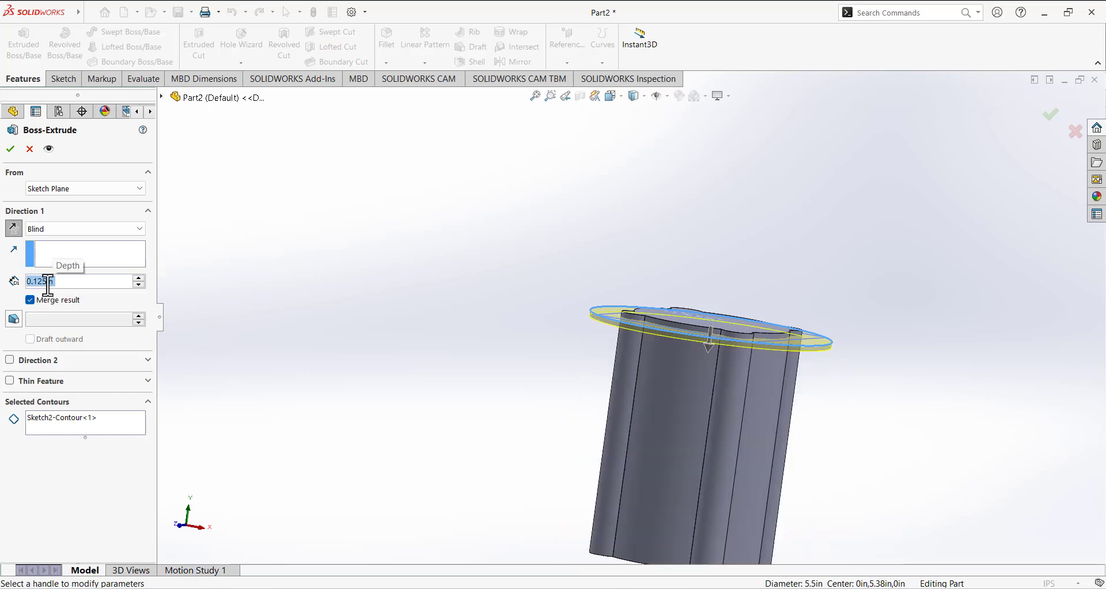
{"action": "left_click", "coordinate": [11, 149]}
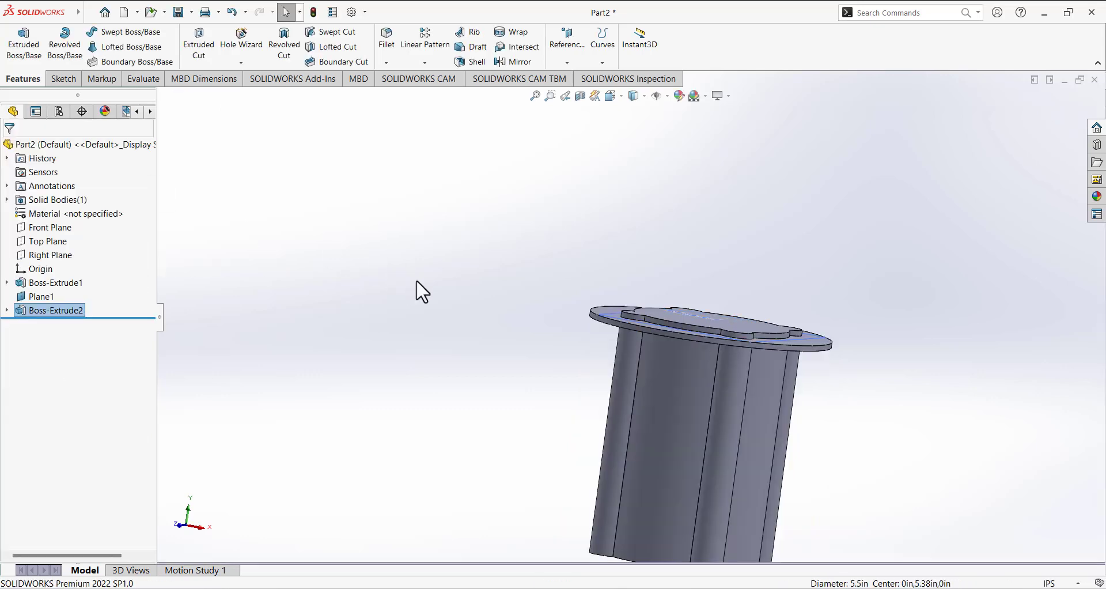
Step: Roll the model history back to just after the offset plane, before the circular flange's extrusion
{"action": "middle_click_drag", "start_coordinate": [478, 283], "coordinate": [493, 393]}
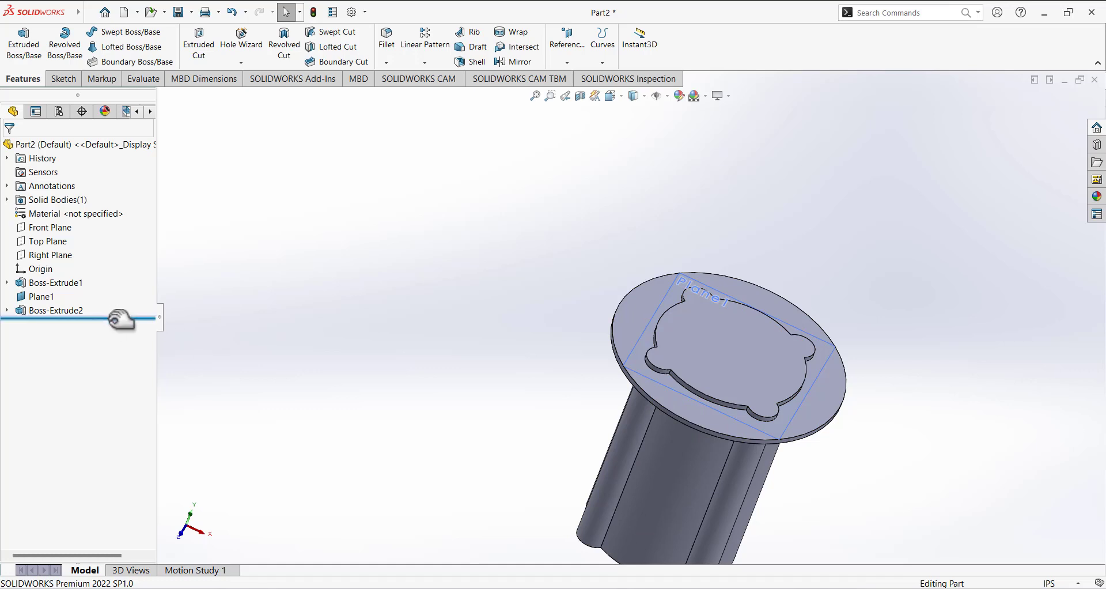
{"action": "left_click_drag", "start_coordinate": [121, 315], "coordinate": [121, 303]}
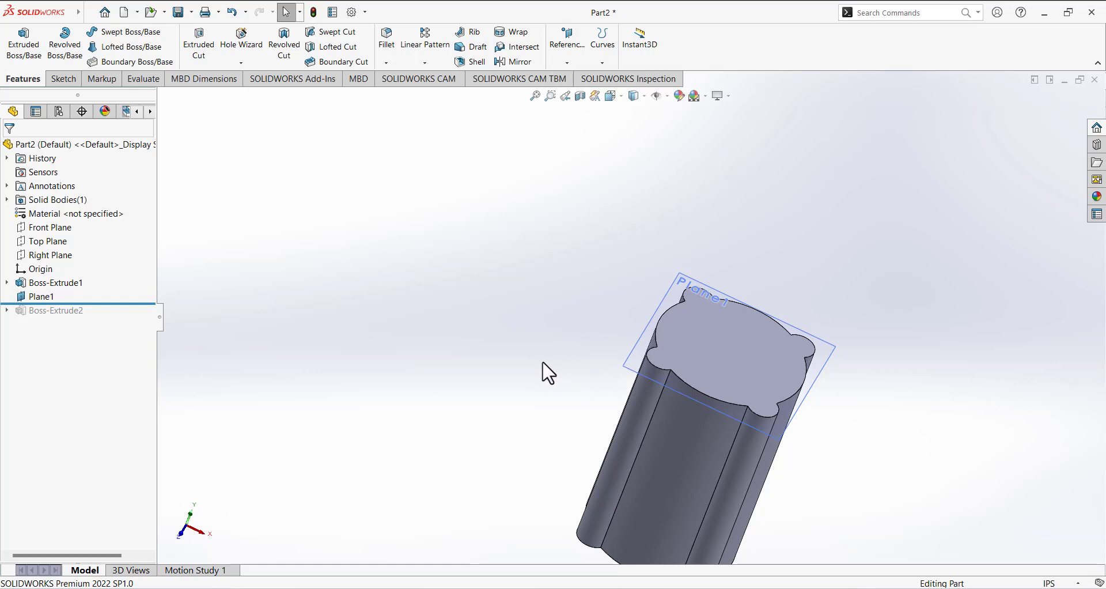
{"action": "middle_click_drag", "start_coordinate": [548, 373], "coordinate": [524, 380]}
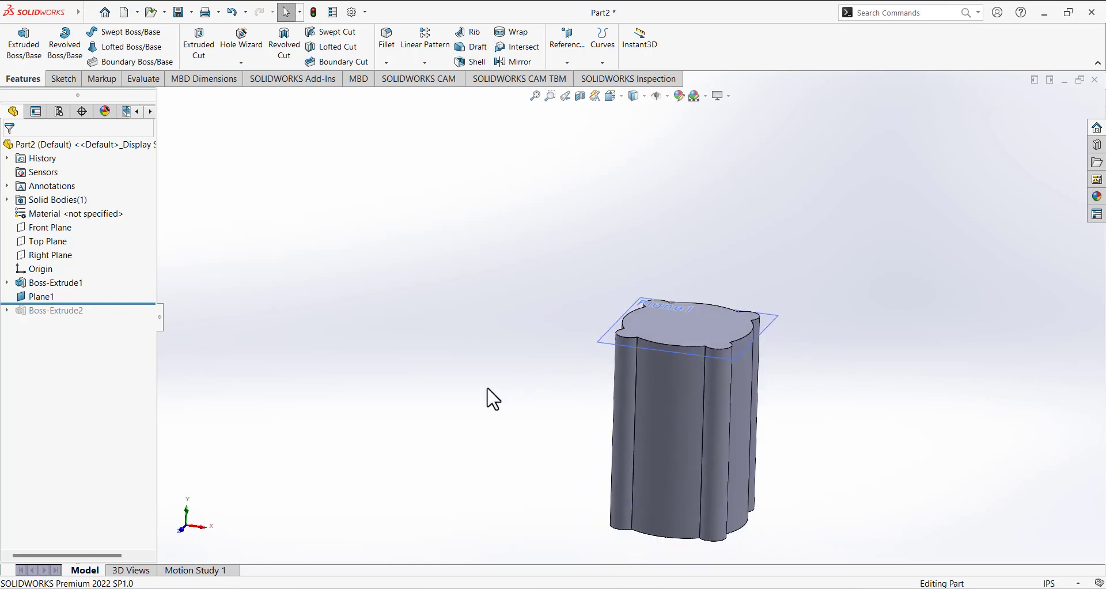
Step: Hide the offset reference plane below the lobed body's top face
{"action": "left_click", "coordinate": [40, 296]}
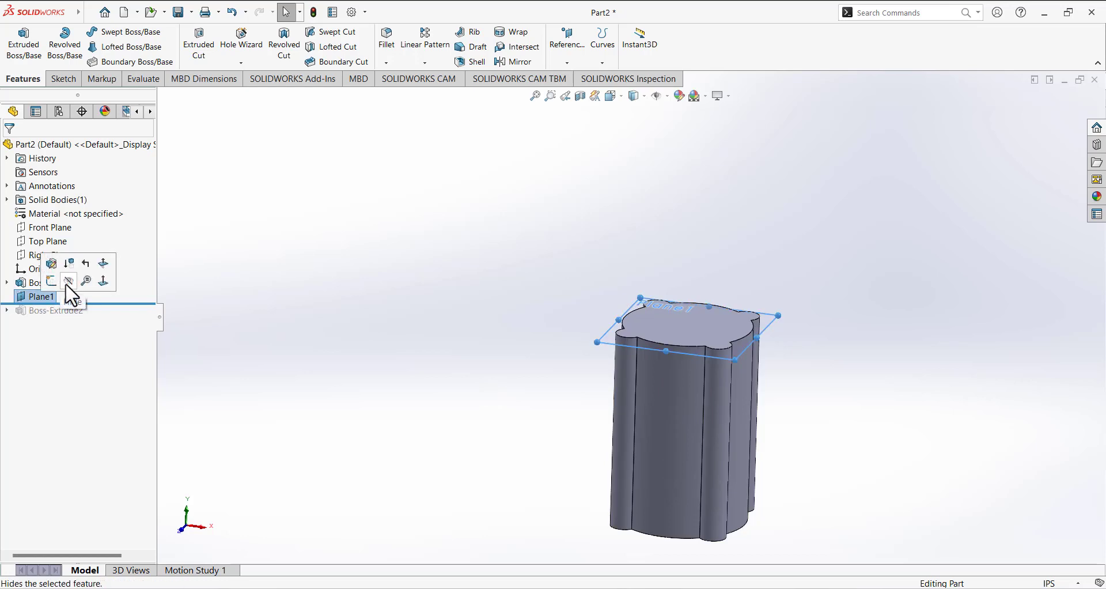
{"action": "left_click", "coordinate": [68, 282]}
Step: Set up a symmetric 0.5 in radius fillet on the first four vertical edges where the lobes meet the cylindrical body
{"action": "scroll", "coordinate": [801, 365], "scroll_direction": "down", "scroll_amount": 2}
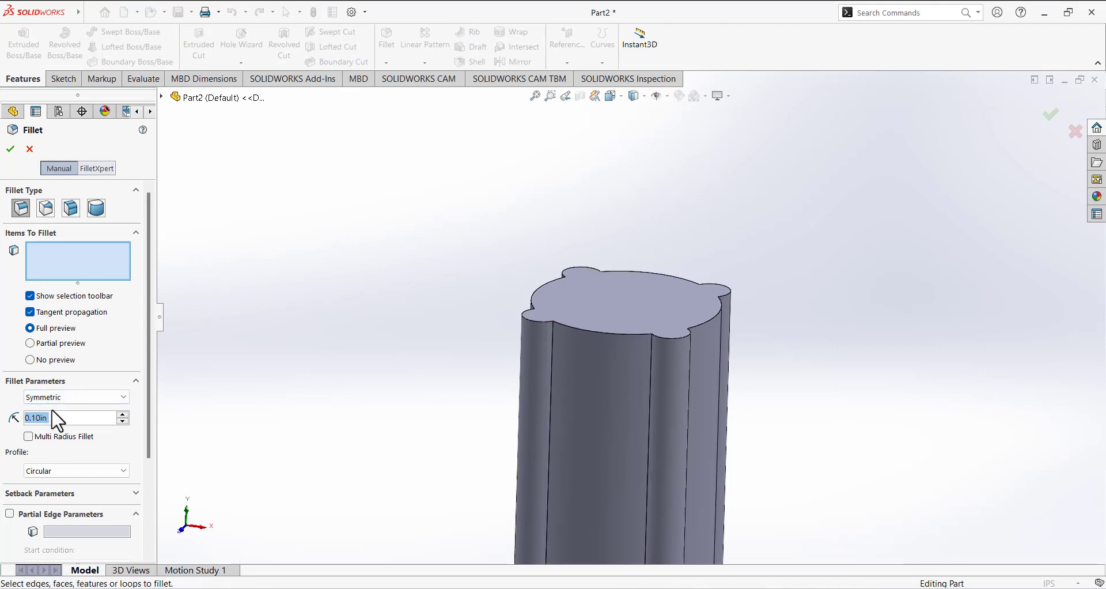
{"action": "type", "text": "0.5"}
{"action": "key", "text": "Return"}
{"action": "left_click", "coordinate": [551, 345]}
{"action": "left_click", "coordinate": [651, 371]}
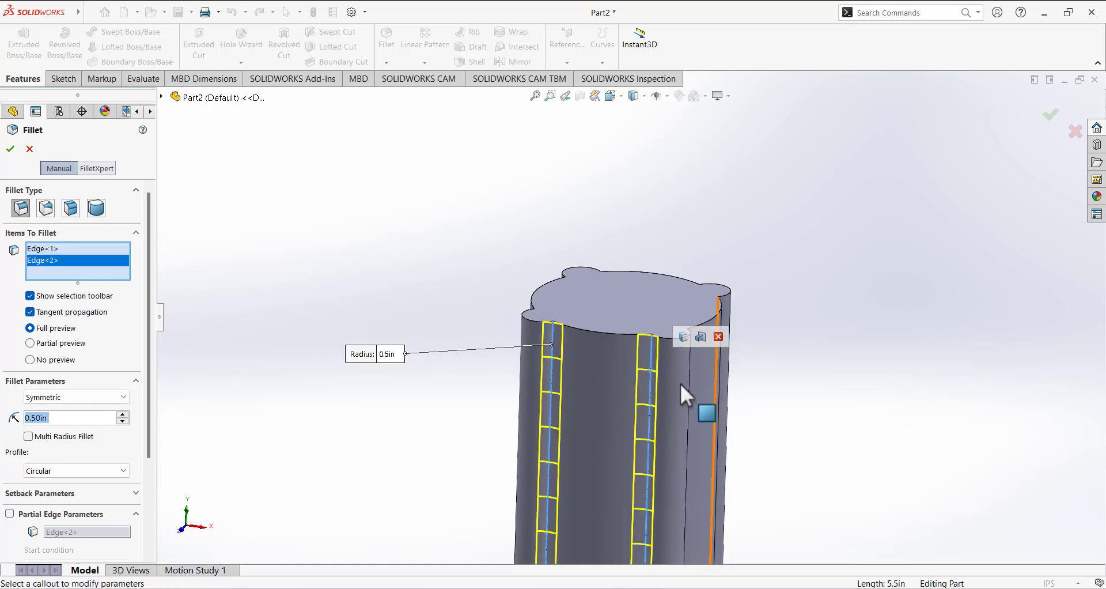
{"action": "middle_click_drag", "start_coordinate": [679, 381], "coordinate": [654, 384]}
{"action": "left_click", "coordinate": [672, 368]}
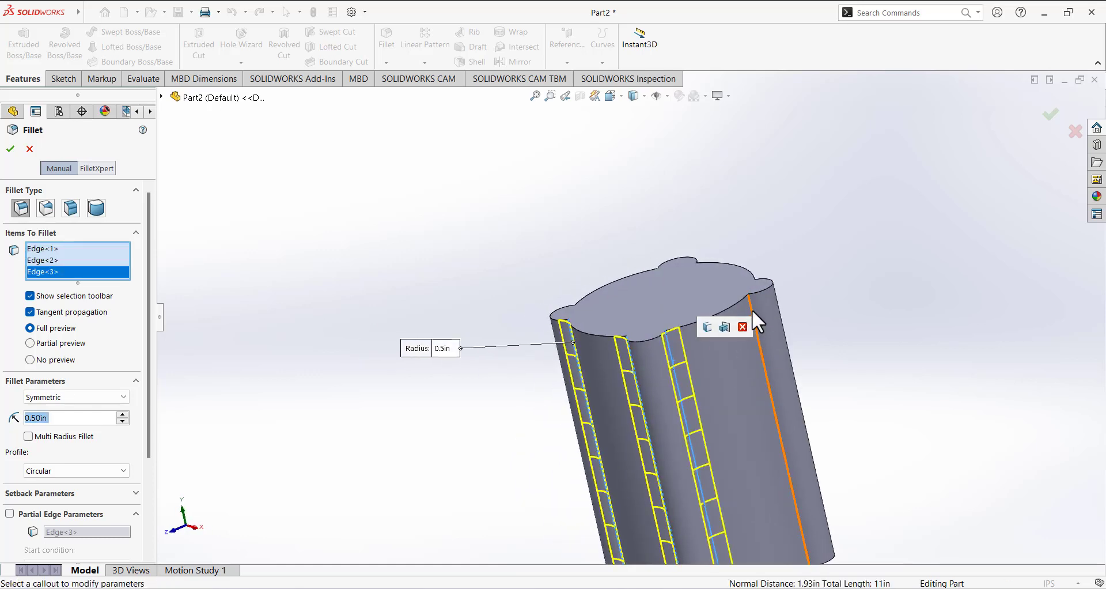
{"action": "left_click", "coordinate": [751, 311]}
Step: Add the remaining four vertical lobe edges to the 0.5 in fillet and apply it
{"action": "middle_click_drag", "start_coordinate": [793, 314], "coordinate": [721, 326]}
{"action": "left_click", "coordinate": [828, 280]}
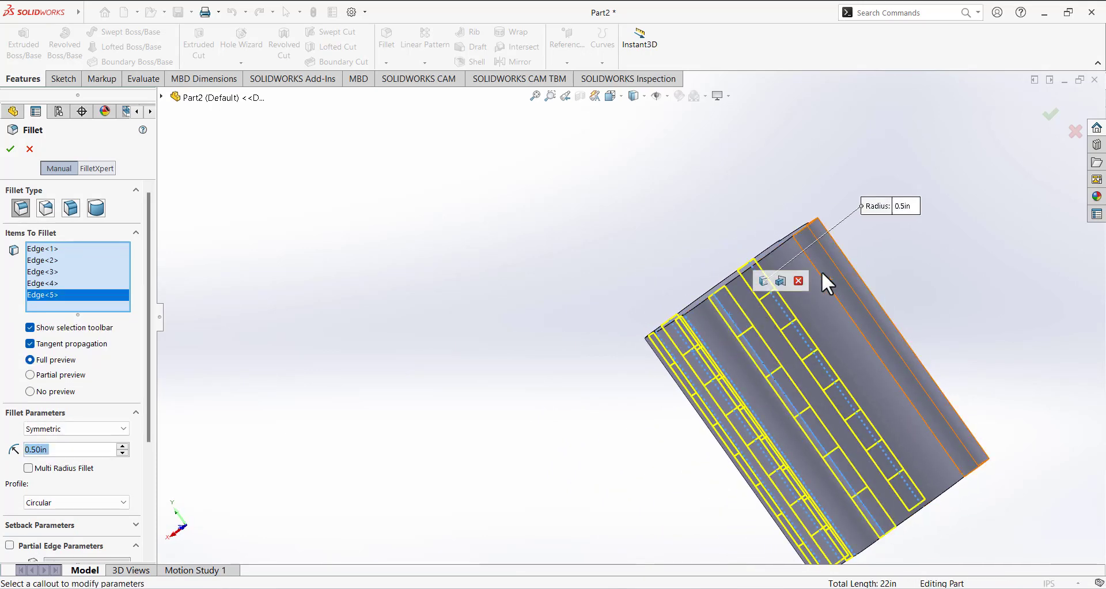
{"action": "left_click", "coordinate": [820, 273]}
{"action": "middle_click_drag", "start_coordinate": [824, 261], "coordinate": [733, 313]}
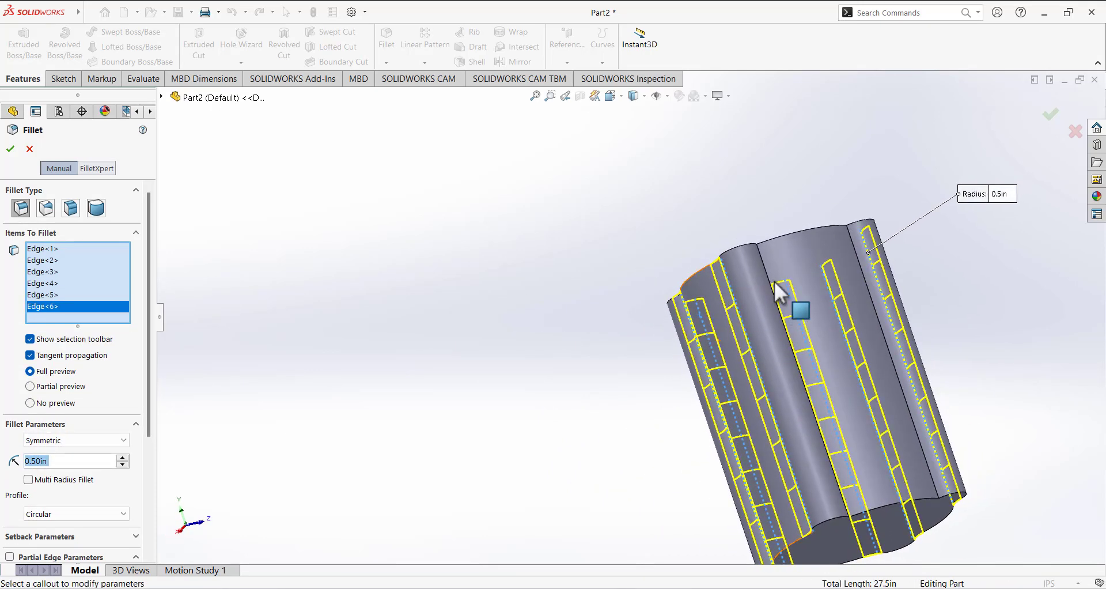
{"action": "left_click", "coordinate": [766, 272]}
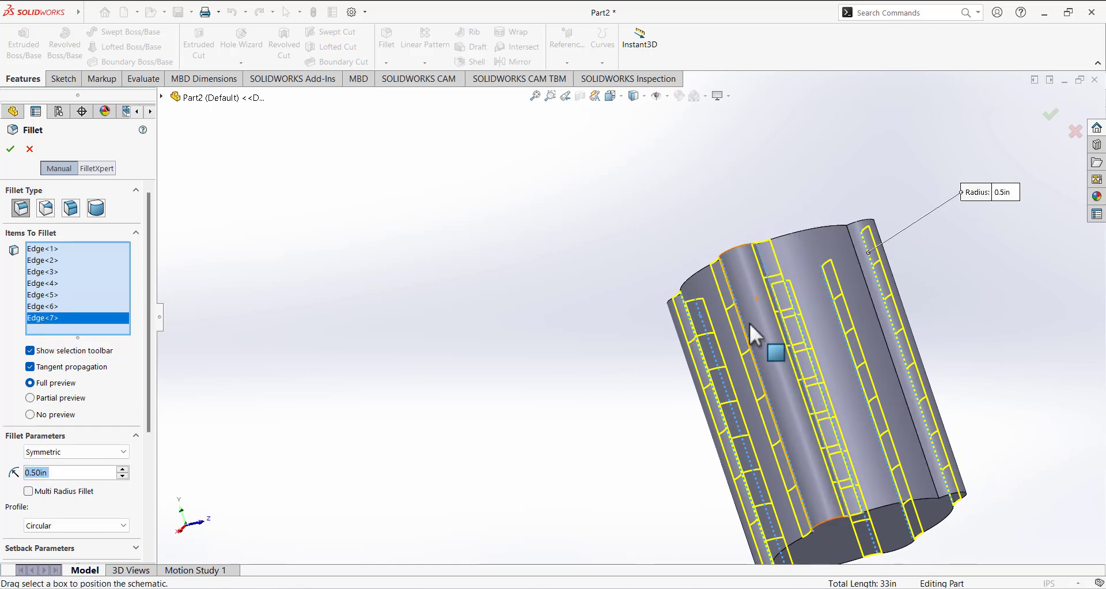
{"action": "middle_click_drag", "start_coordinate": [773, 180], "coordinate": [872, 309]}
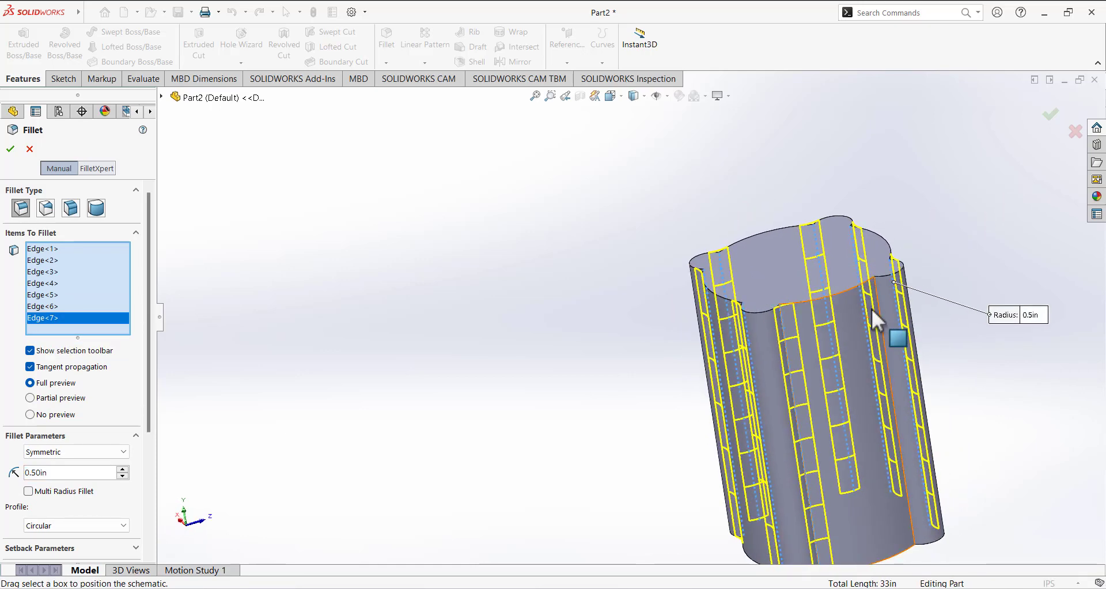
{"action": "left_click", "coordinate": [876, 285]}
{"action": "middle_click_drag", "start_coordinate": [667, 299], "coordinate": [644, 396]}
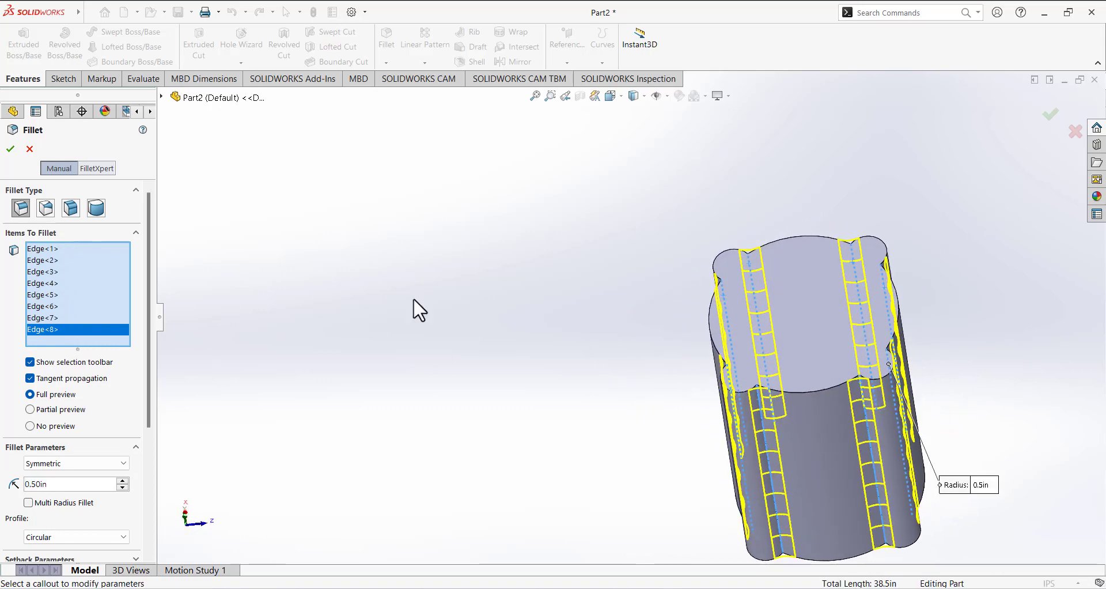
{"action": "left_click", "coordinate": [10, 149]}
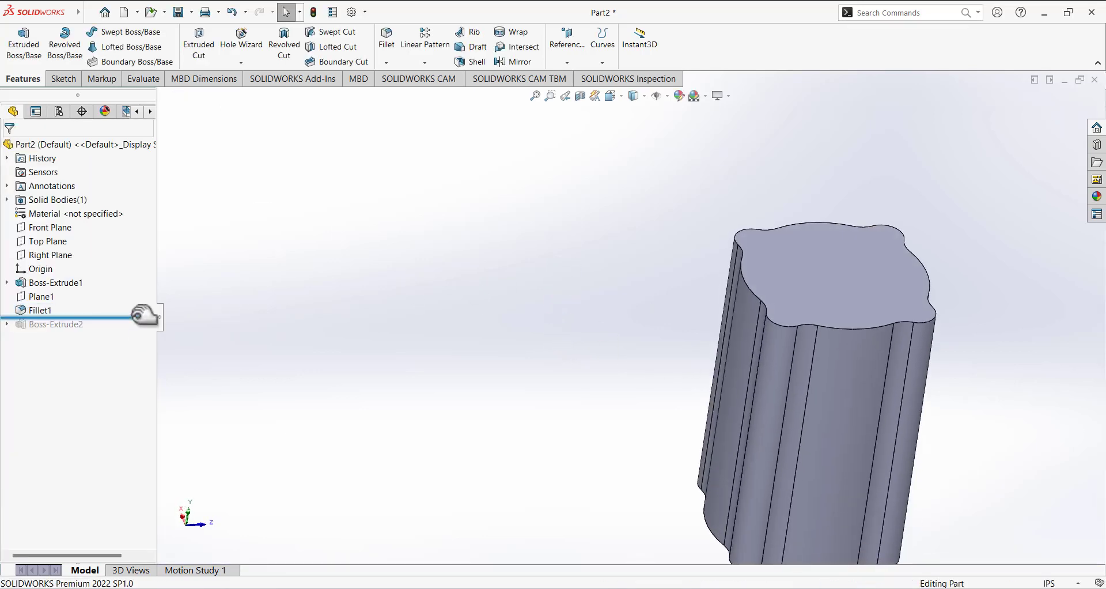
Step: Roll the model history forward past the circular flange's extrusion
{"action": "left_click_drag", "start_coordinate": [144, 316], "coordinate": [143, 326]}
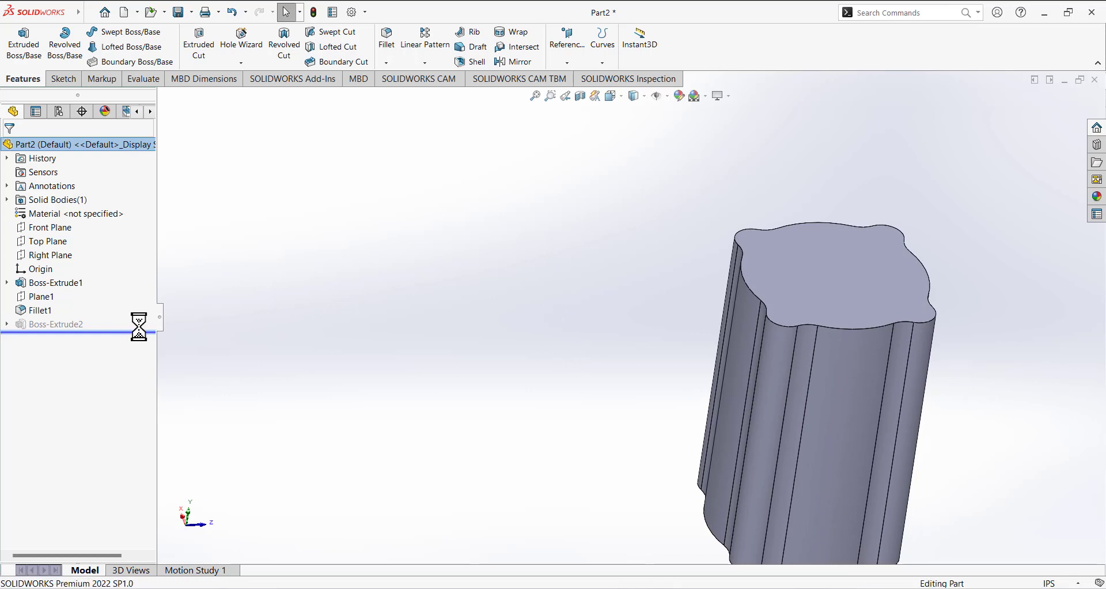
{"action": "middle_click_drag", "start_coordinate": [514, 242], "coordinate": [556, 277]}
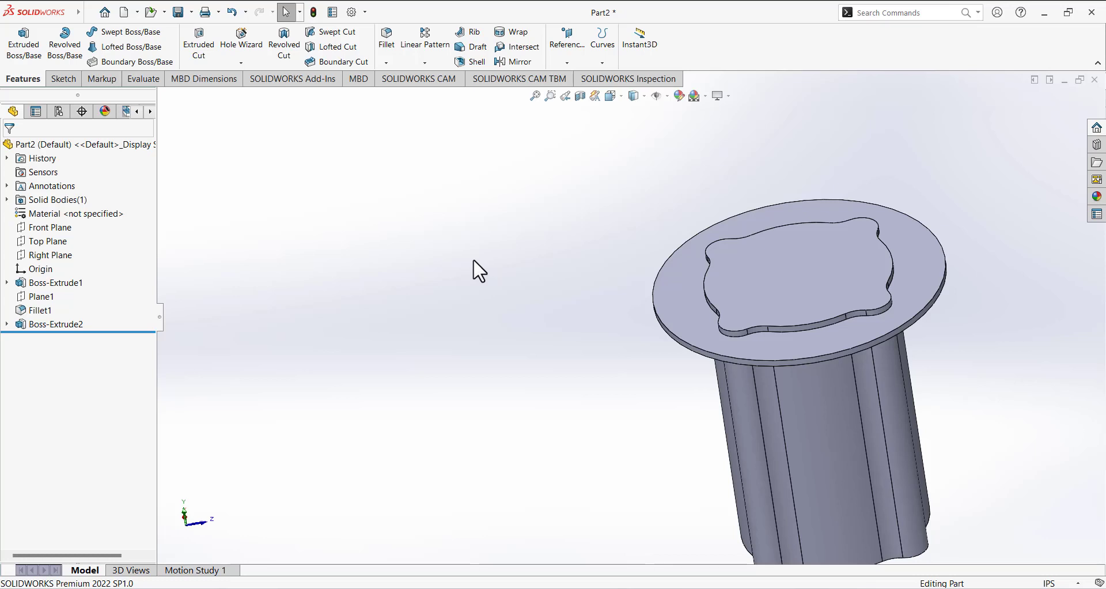
Step: Linear-pattern the circular flange down a vertical body edge with 0.375 in spacing and 9 instances
{"action": "left_click", "coordinate": [92, 324]}
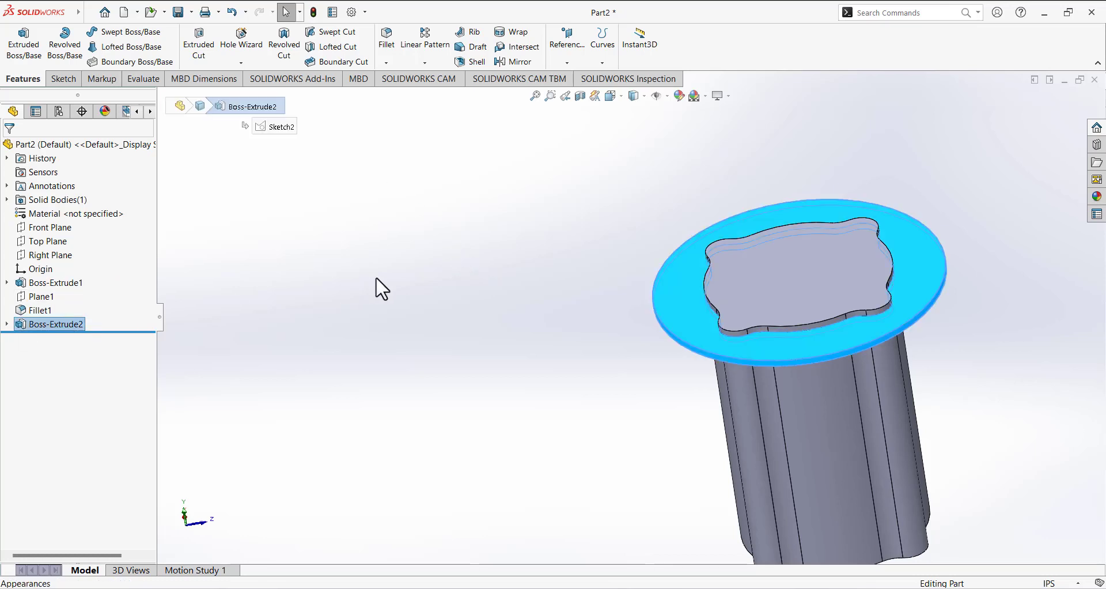
{"action": "middle_click_drag", "start_coordinate": [429, 282], "coordinate": [613, 114]}
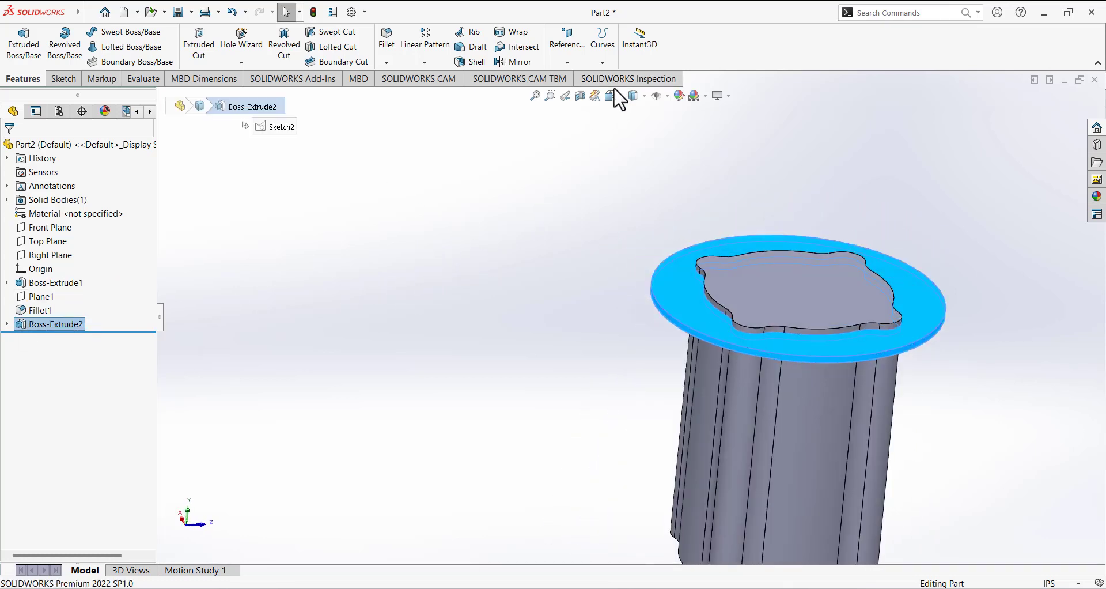
{"action": "left_click", "coordinate": [614, 96]}
{"action": "left_click", "coordinate": [676, 127]}
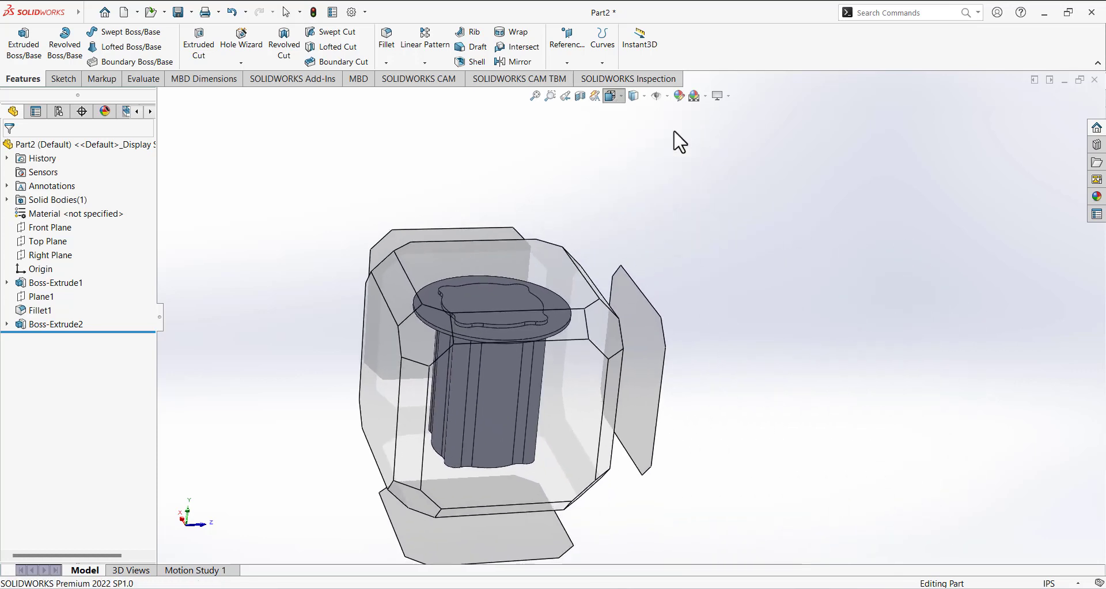
{"action": "left_click", "coordinate": [73, 325]}
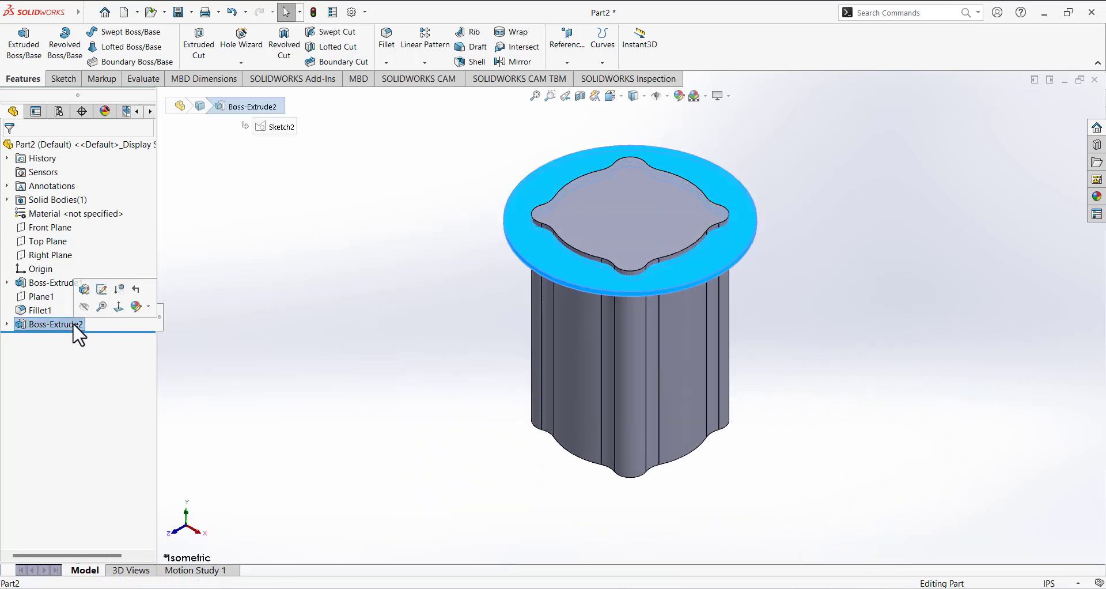
{"action": "left_click", "coordinate": [430, 43]}
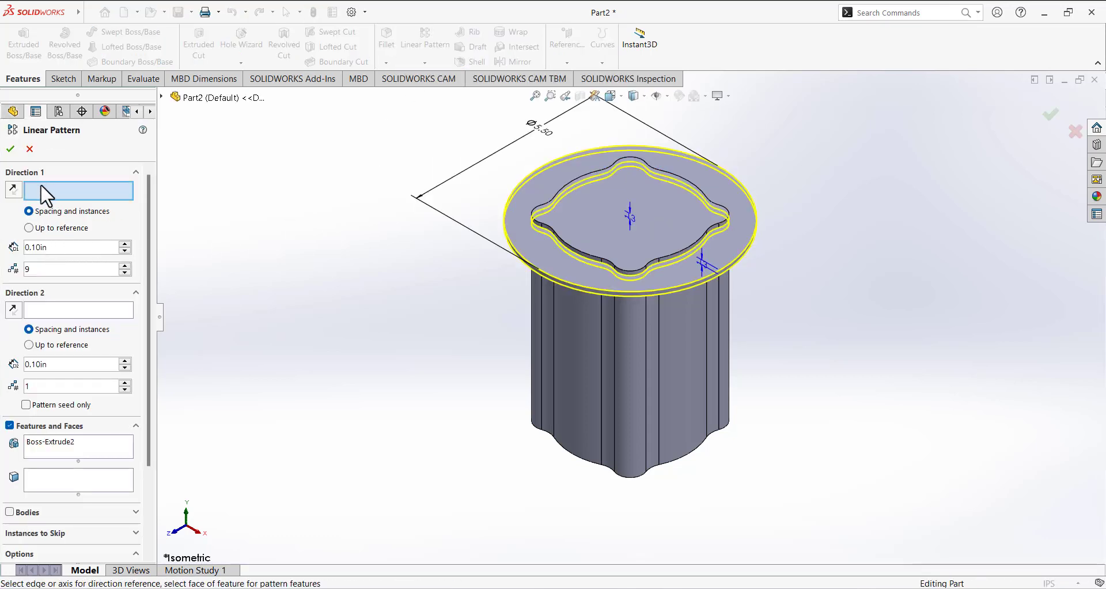
{"action": "middle_click_drag", "start_coordinate": [418, 361], "coordinate": [455, 305]}
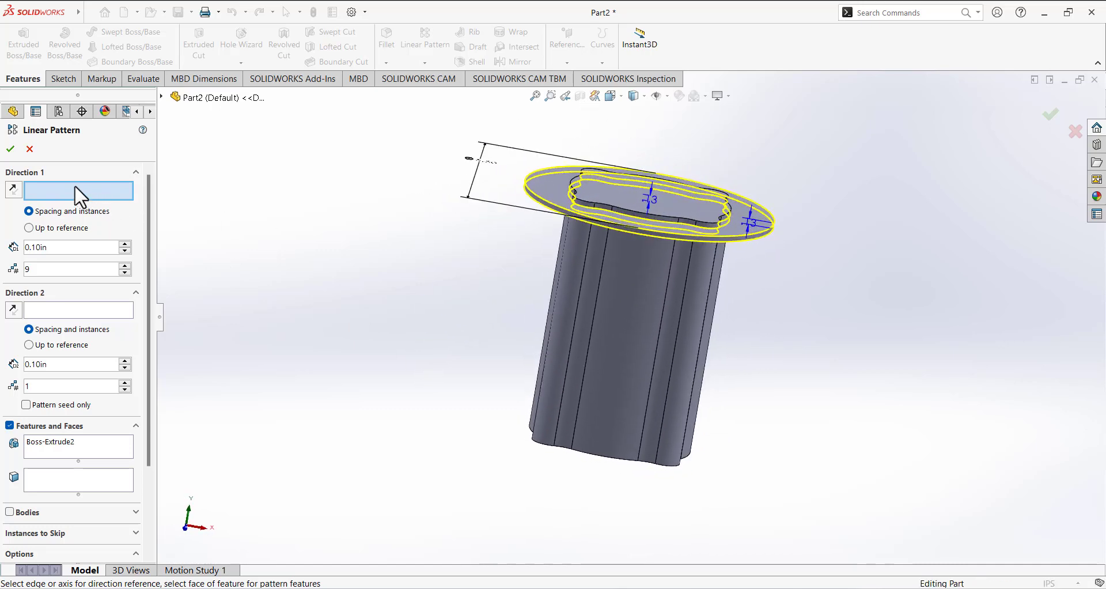
{"action": "left_click", "coordinate": [597, 296]}
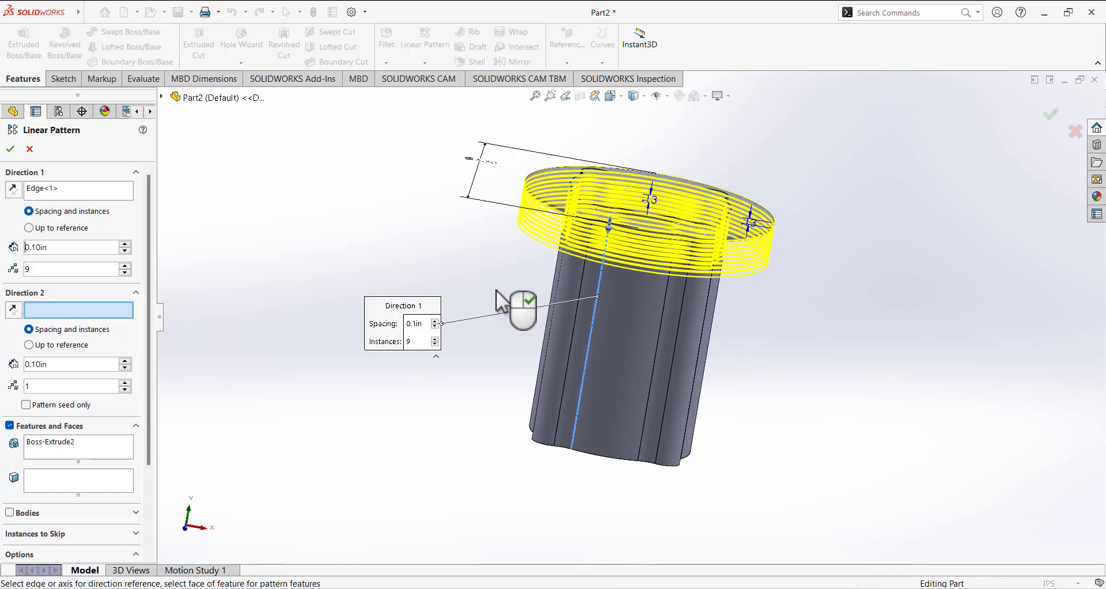
{"action": "mouse_move", "coordinate": [497, 291]}
{"action": "middle_mouse_down"}
{"action": "mouse_move", "coordinate": [457, 266]}
{"action": "mouse_move", "coordinate": [494, 287]}
{"action": "middle_mouse_up"}
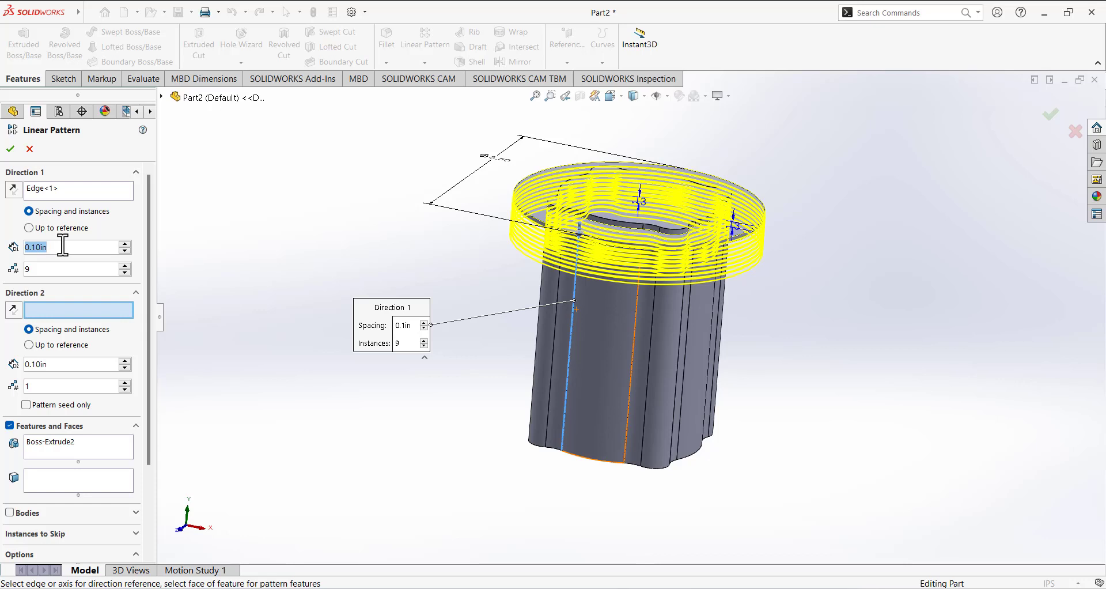
{"action": "type", "text": "0.375"}
{"action": "key", "text": "Return"}
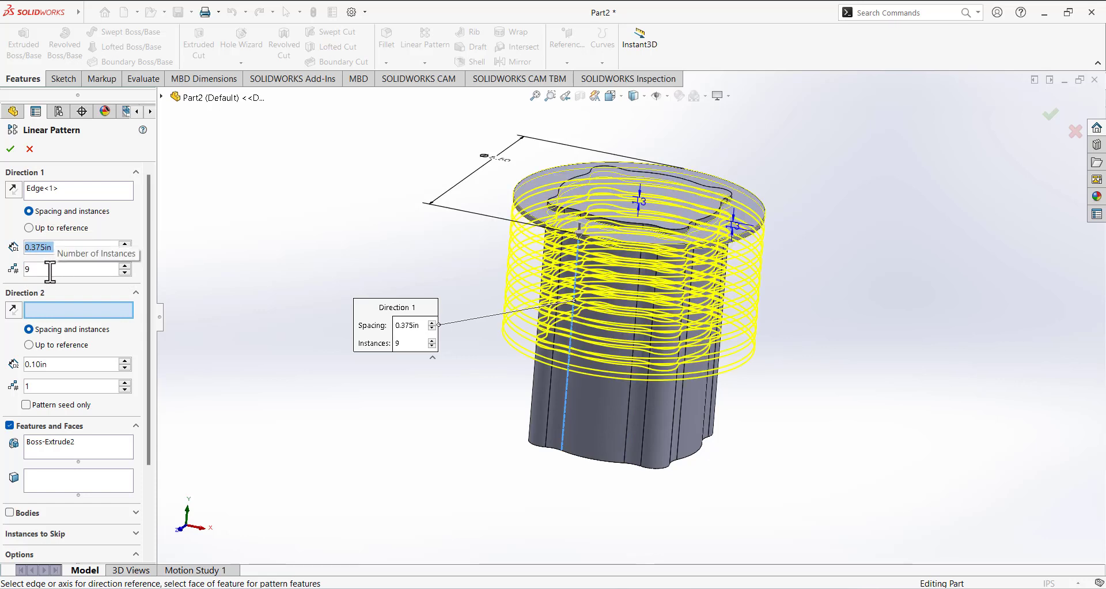
{"action": "middle_click_drag", "start_coordinate": [271, 356], "coordinate": [305, 291]}
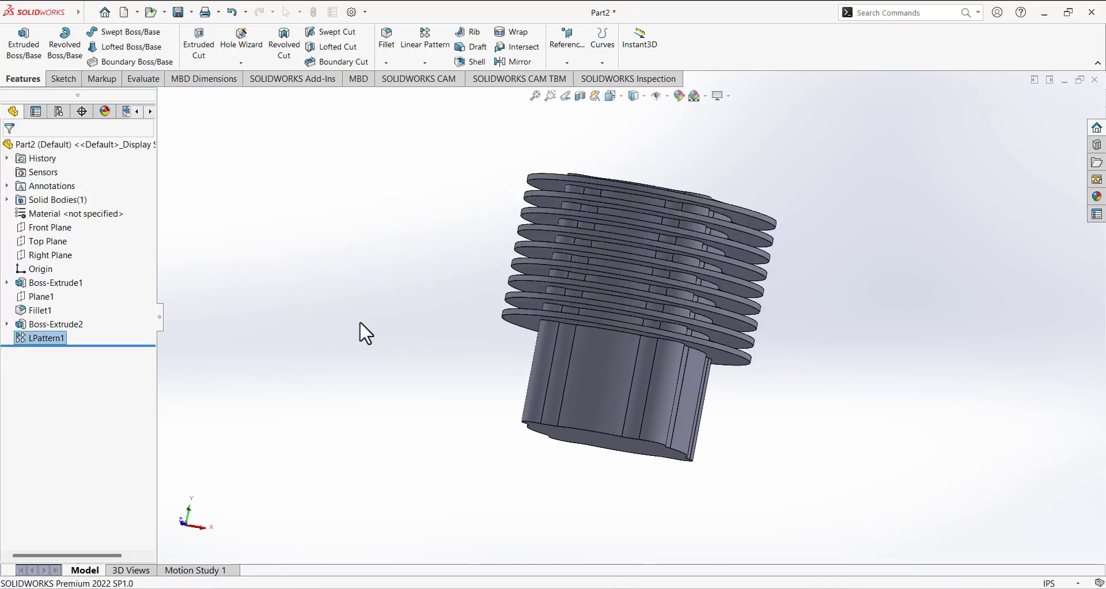
Step: Start a sketch on the lobed body's bottom face, seen straight on from below
{"action": "middle_click_drag", "start_coordinate": [416, 289], "coordinate": [508, 231]}
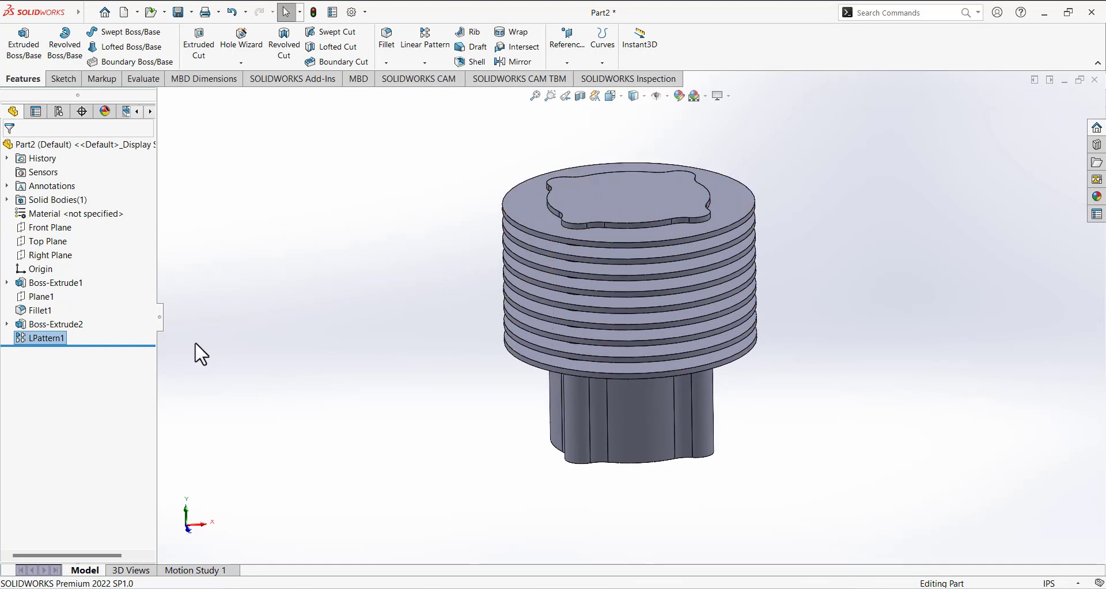
{"action": "middle_click_drag", "start_coordinate": [321, 340], "coordinate": [190, 187]}
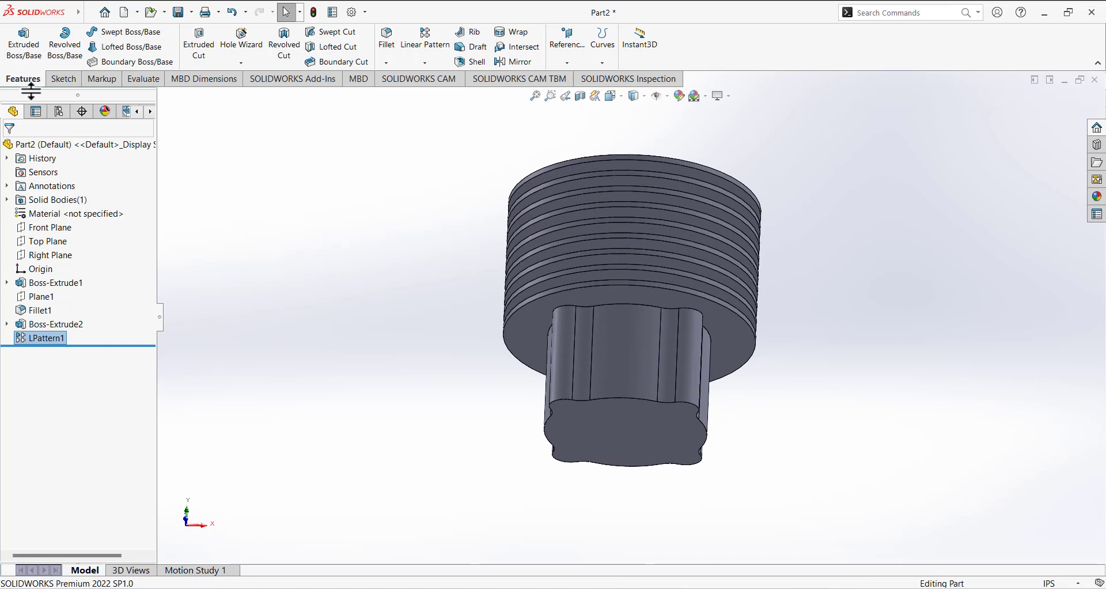
{"action": "left_click", "coordinate": [62, 78]}
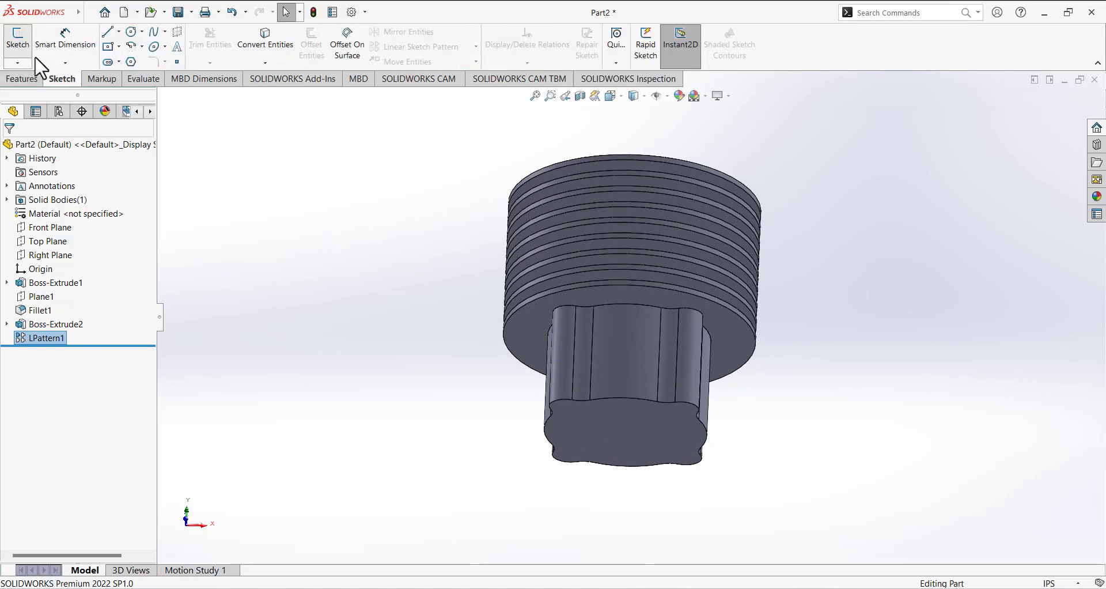
{"action": "left_click", "coordinate": [18, 41]}
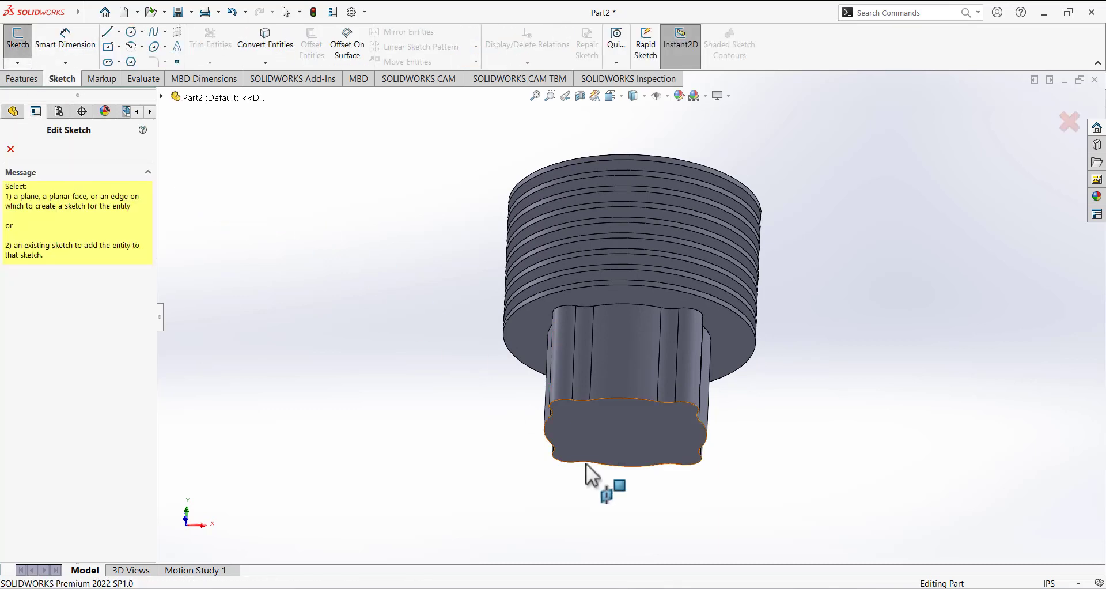
{"action": "left_click", "coordinate": [579, 443]}
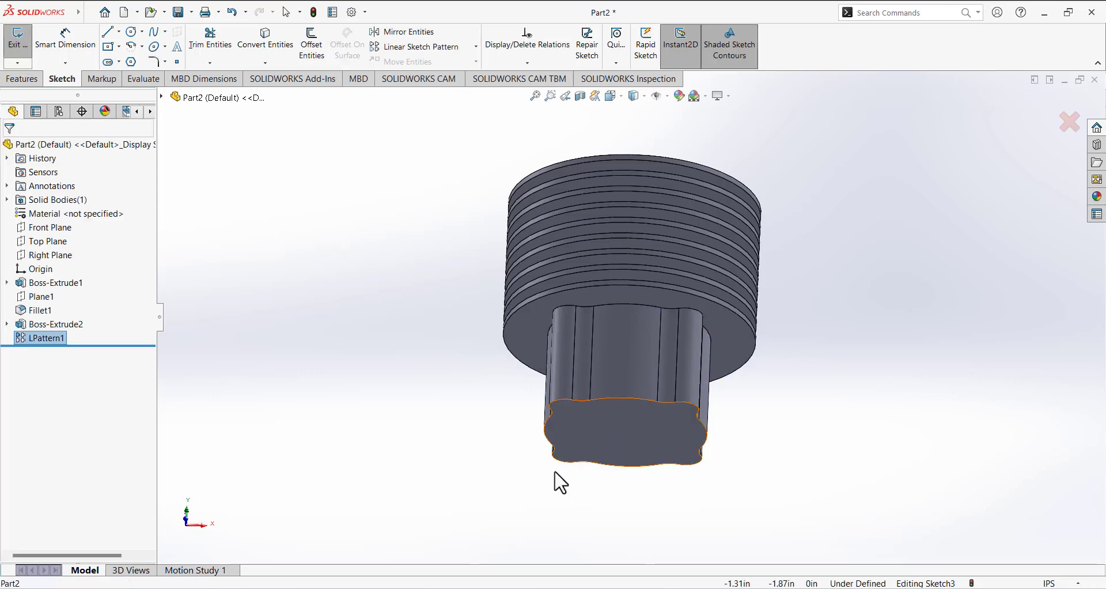
{"action": "left_click", "coordinate": [619, 96]}
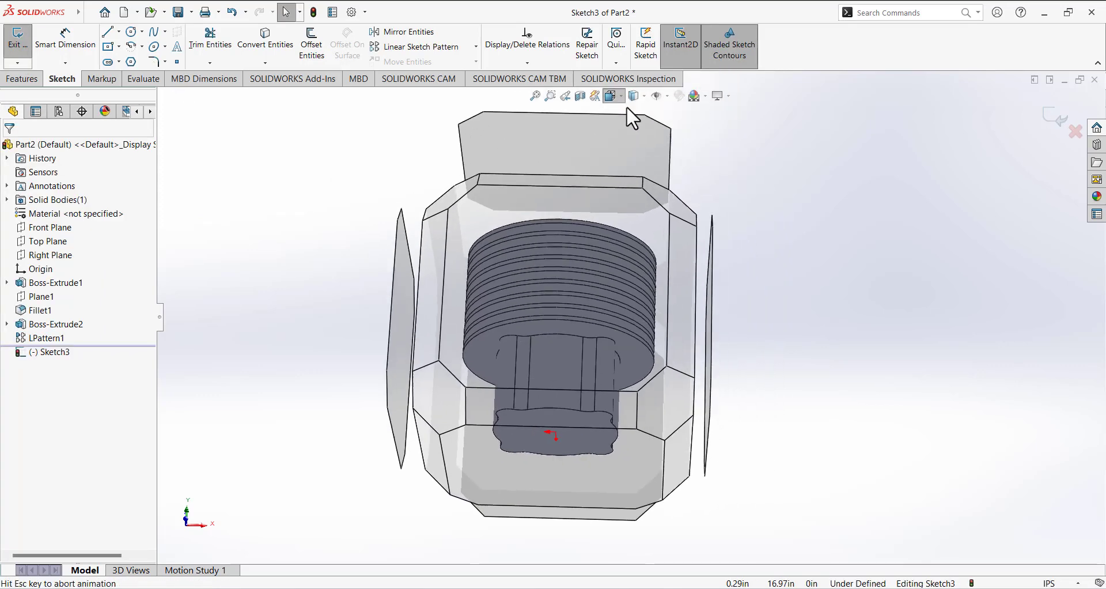
{"action": "left_click", "coordinate": [679, 161]}
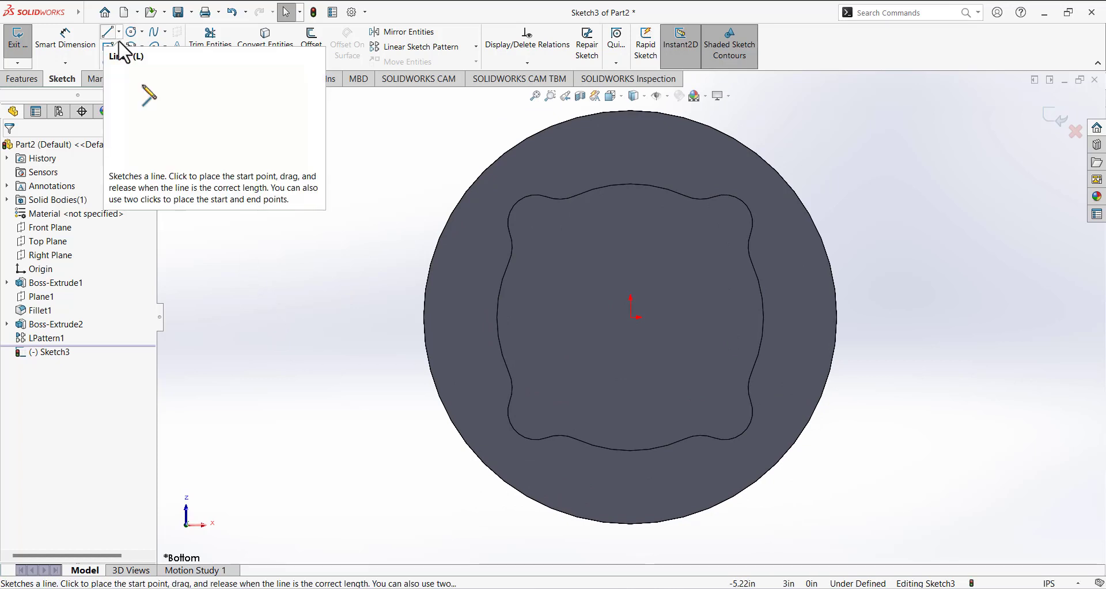
Step: Convert the large arc on the bottom face's negative-X side and its two adjoining fillet arcs into sketch entities
{"action": "left_click", "coordinate": [265, 46]}
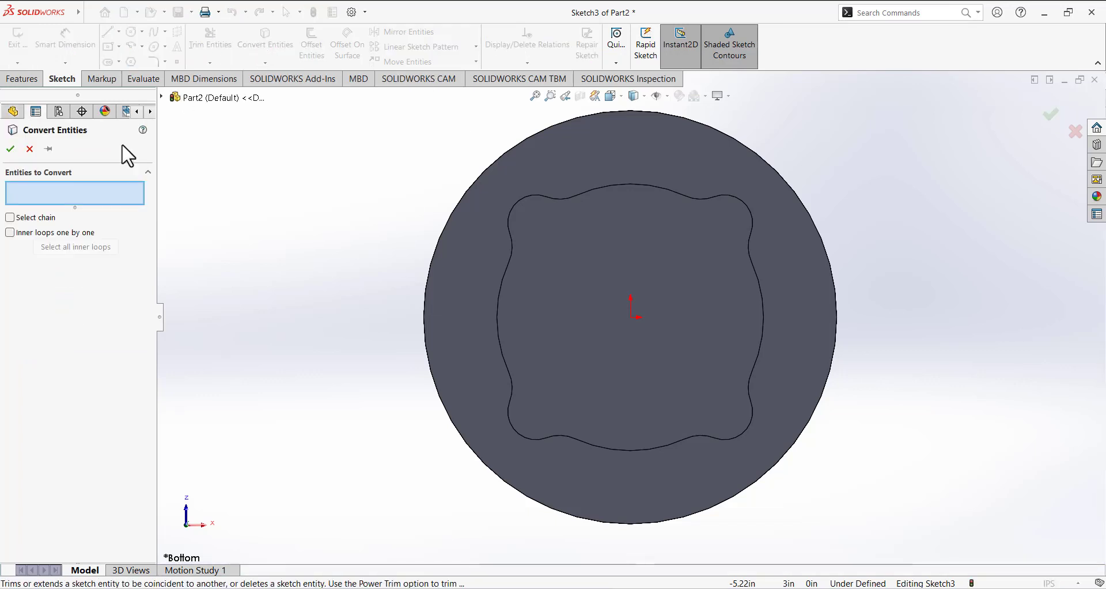
{"action": "left_click", "coordinate": [505, 285]}
{"action": "left_click", "coordinate": [512, 251]}
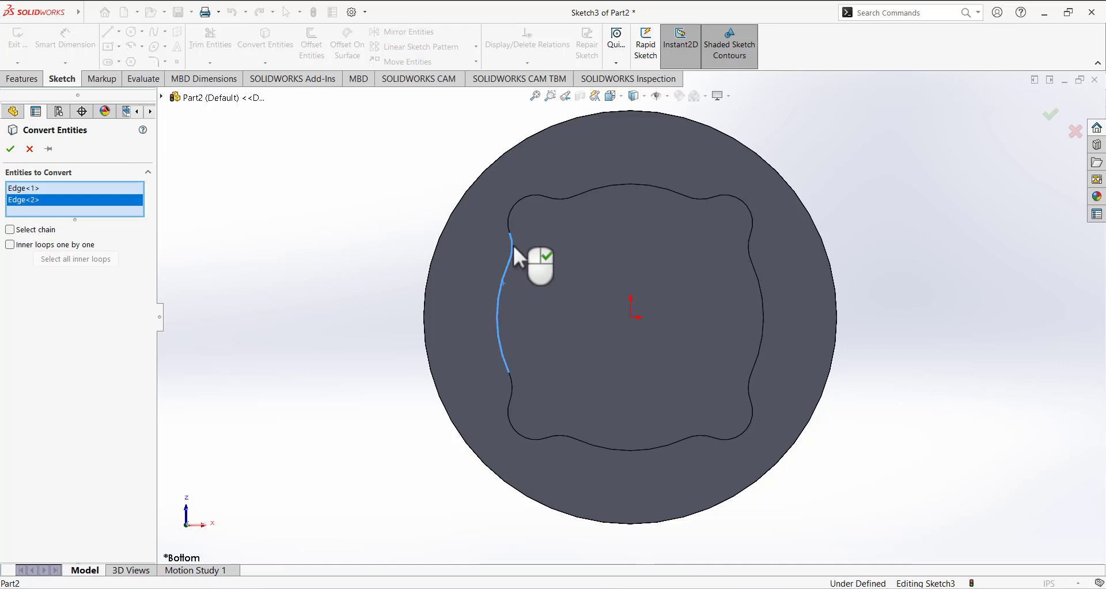
{"action": "left_click", "coordinate": [511, 389]}
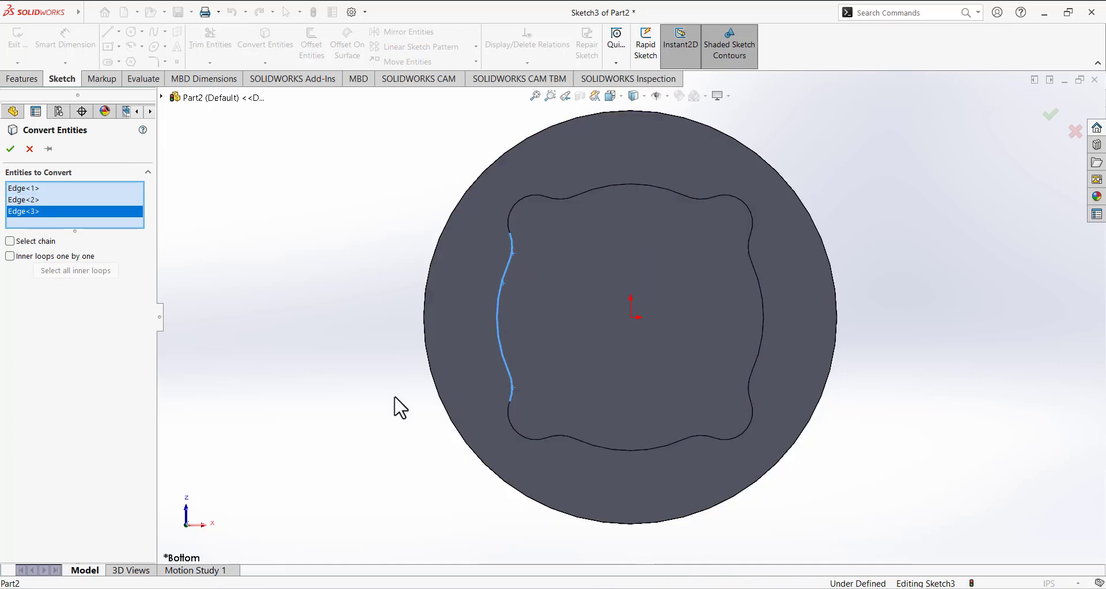
{"action": "left_click", "coordinate": [11, 149]}
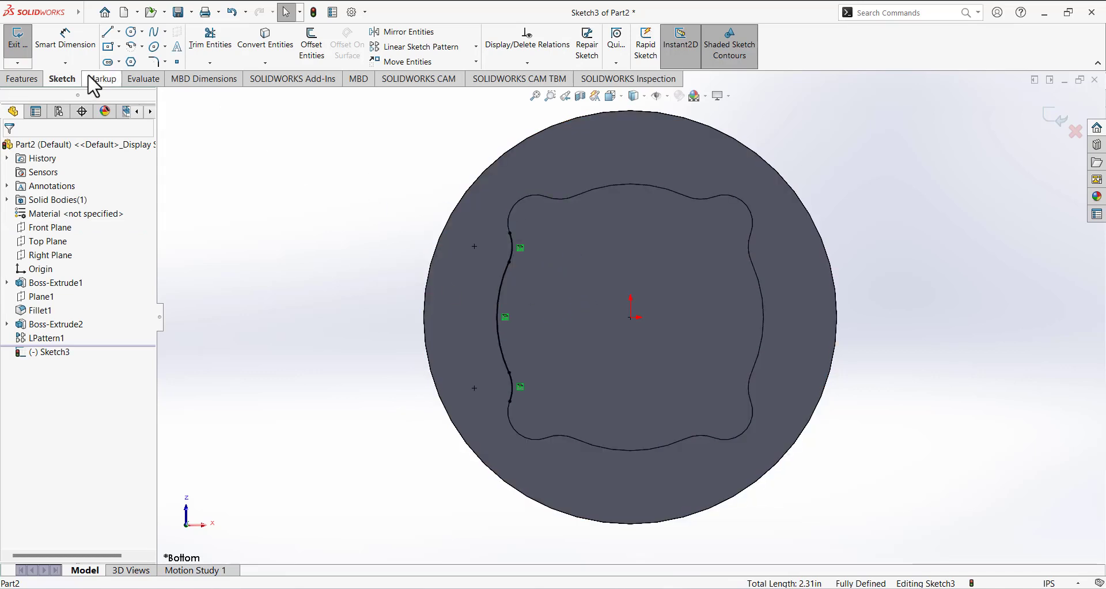
Step: Sketch a line about 1.64 in long from the positive-Z fillet arc outward past the flange's edge, tangent to the arc
{"action": "left_click", "coordinate": [106, 34]}
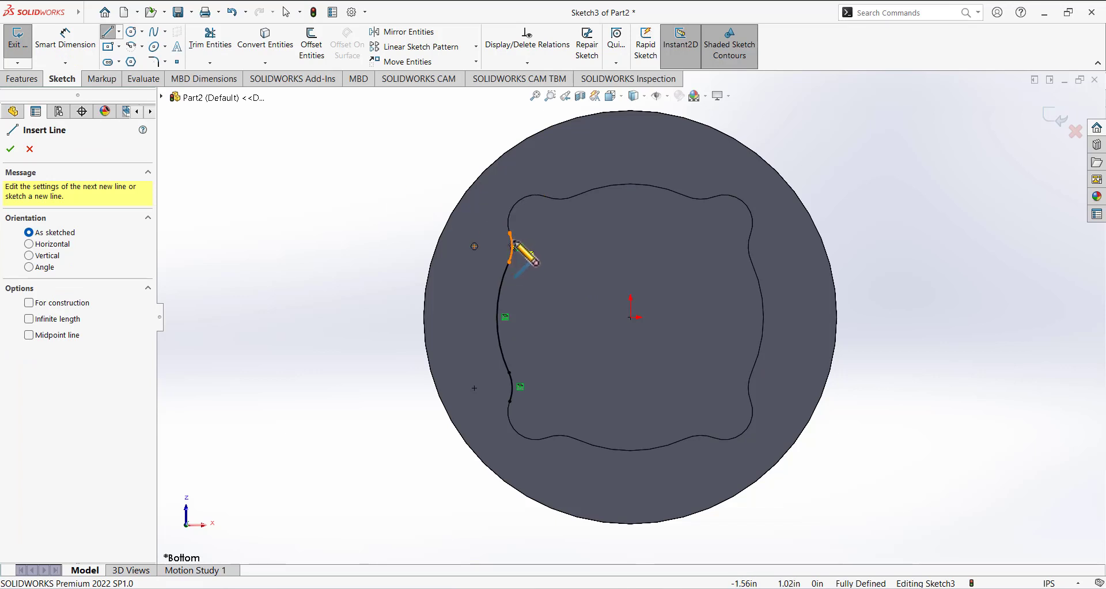
{"action": "left_click", "coordinate": [513, 247]}
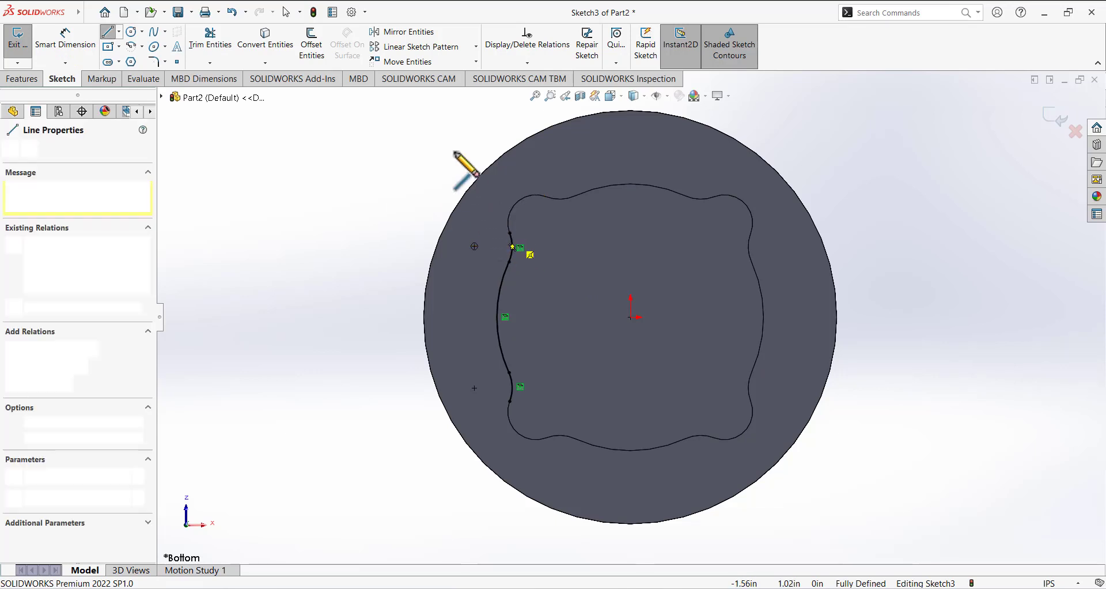
{"action": "right_click", "coordinate": [396, 160]}
{"action": "left_click", "coordinate": [398, 160]}
{"action": "scroll", "coordinate": [527, 226], "scroll_direction": "up", "scroll_amount": 3}
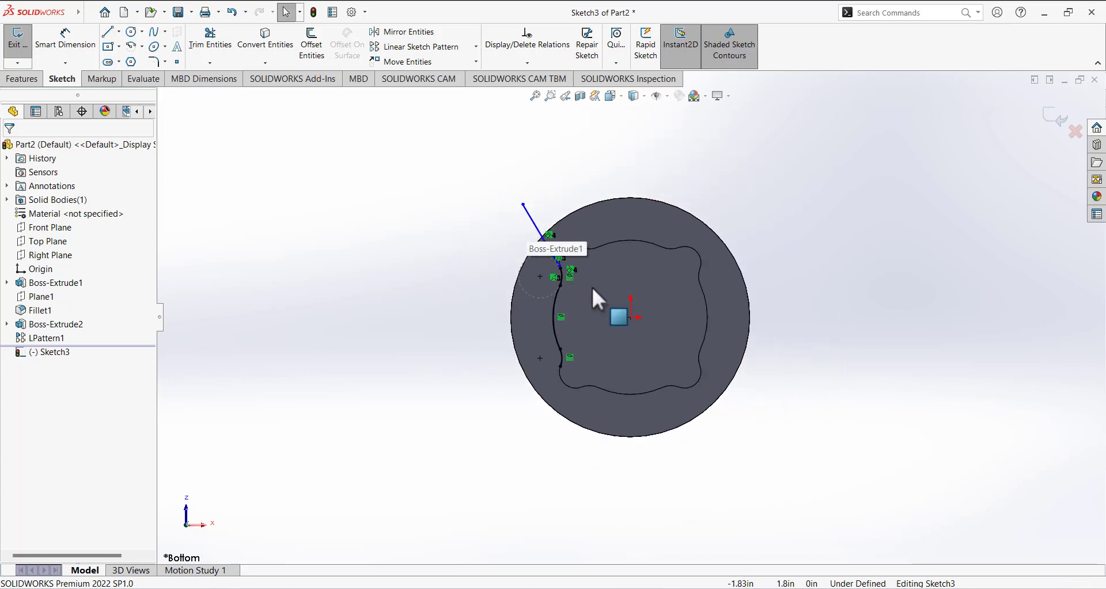
{"action": "scroll", "coordinate": [586, 275], "scroll_direction": "down", "scroll_amount": 4}
{"action": "scroll", "coordinate": [585, 272], "scroll_direction": "down", "scroll_amount": 3}
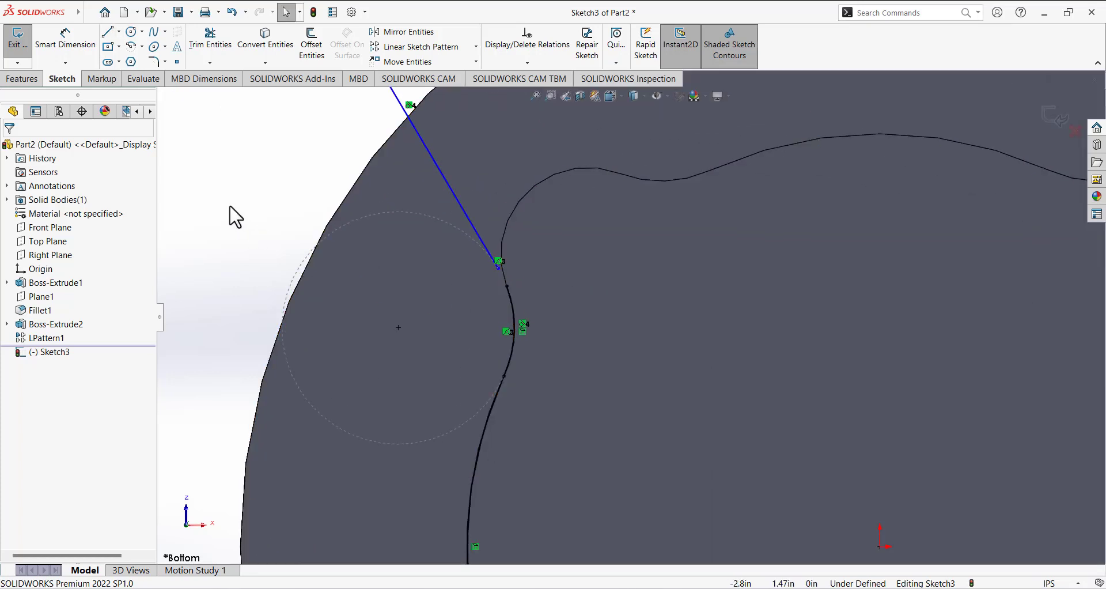
Step: Move the tangent line's inner end onto the outer endpoint of the positive-Z fillet arc
{"action": "left_click", "coordinate": [474, 230]}
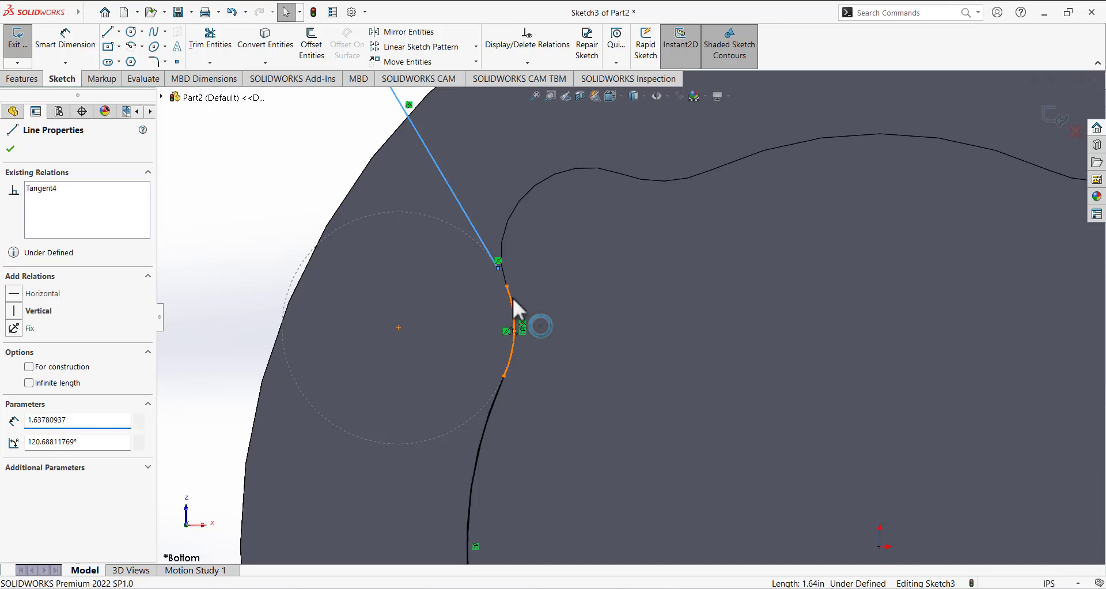
{"action": "left_click", "coordinate": [508, 297], "text": "ctrl"}
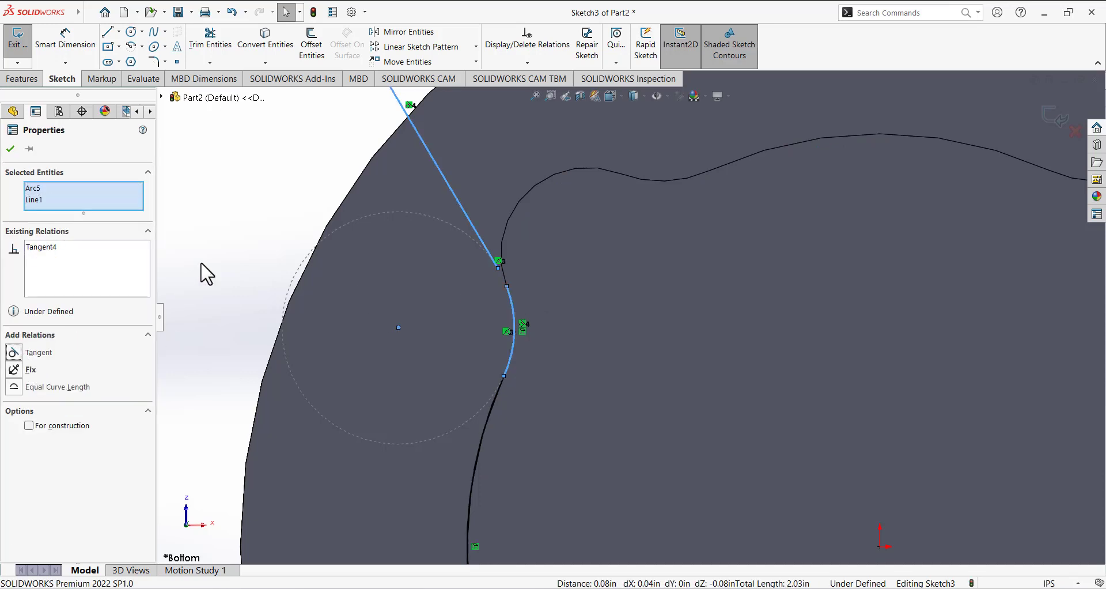
{"action": "key", "text": "Escape"}
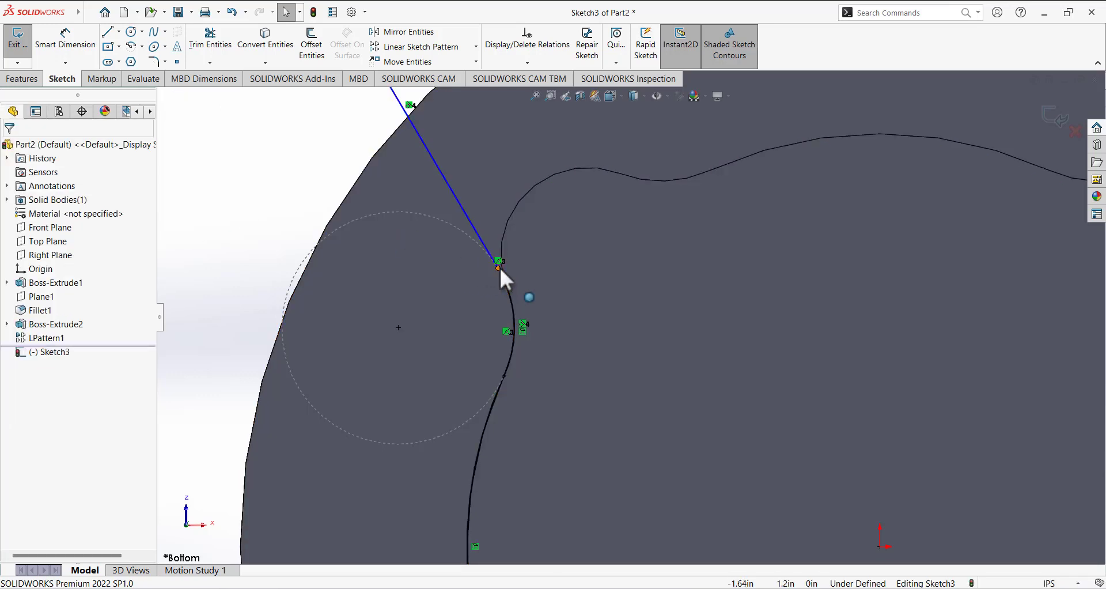
{"action": "left_click_drag", "start_coordinate": [498, 265], "coordinate": [507, 286]}
{"action": "key", "text": "f"}
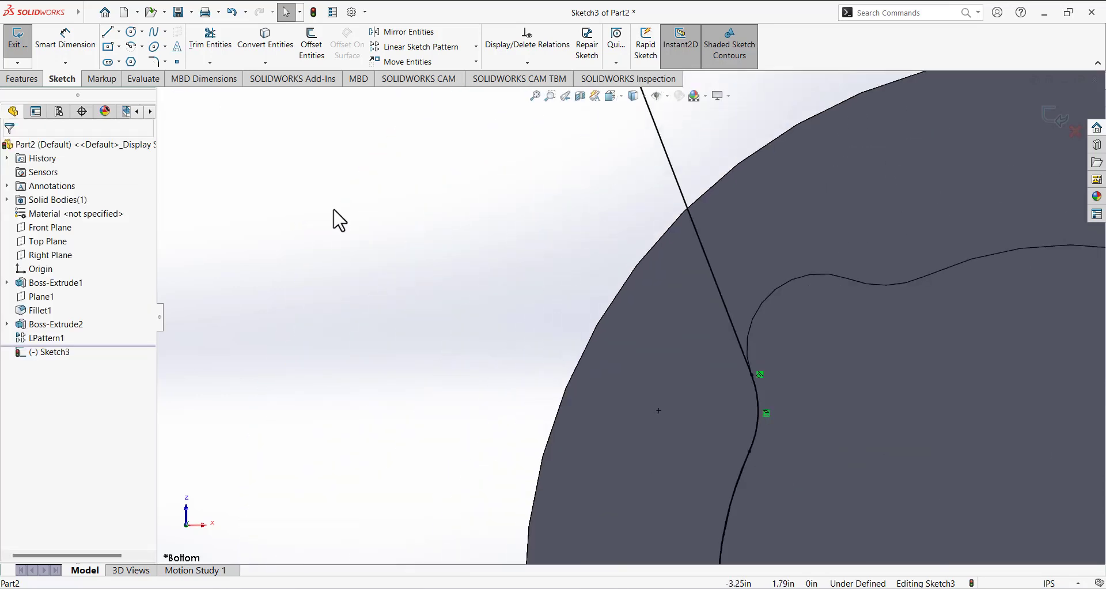
Step: Sketch a second line about 1.39 in long from the negative-Z fillet arc's outer endpoint to beyond the flange
{"action": "scroll", "coordinate": [662, 460], "scroll_direction": "down", "scroll_amount": 6}
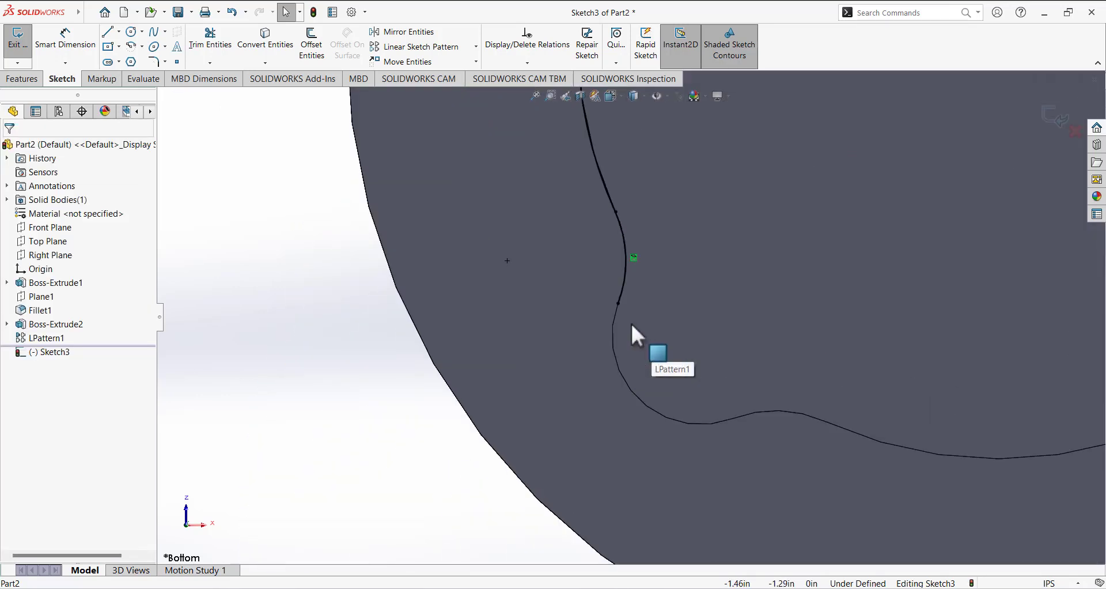
{"action": "left_click", "coordinate": [108, 33]}
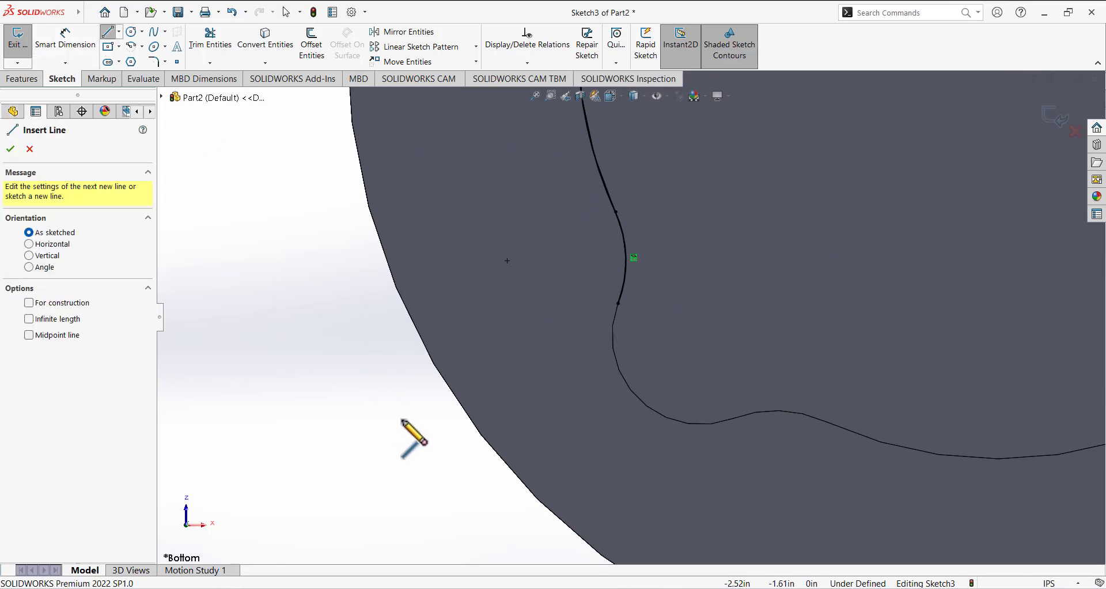
{"action": "left_click", "coordinate": [618, 304]}
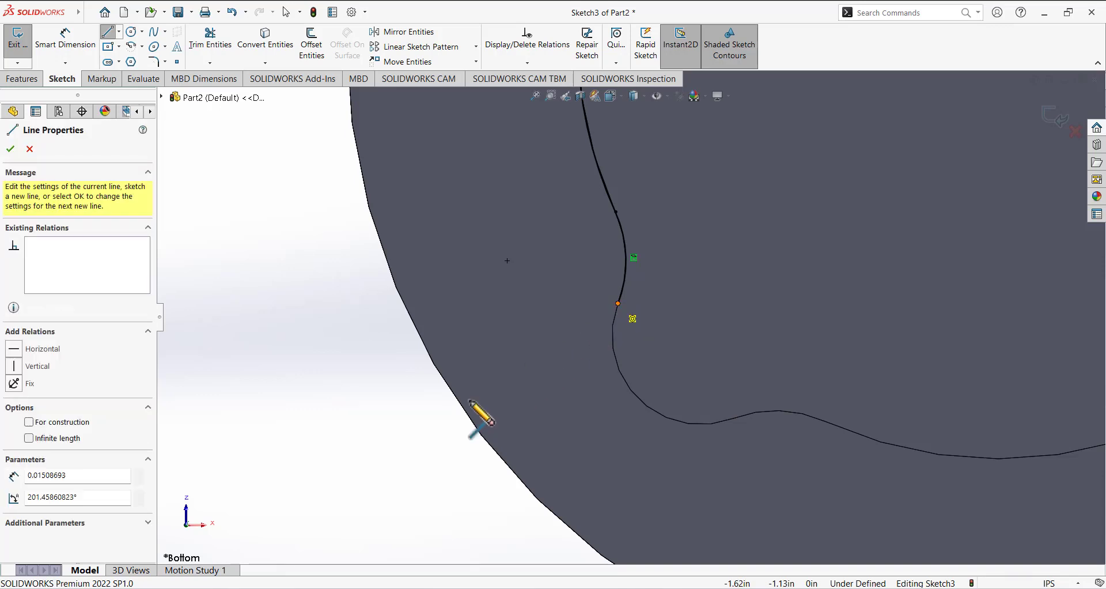
{"action": "left_click", "coordinate": [354, 500]}
{"action": "key", "text": "Escape"}
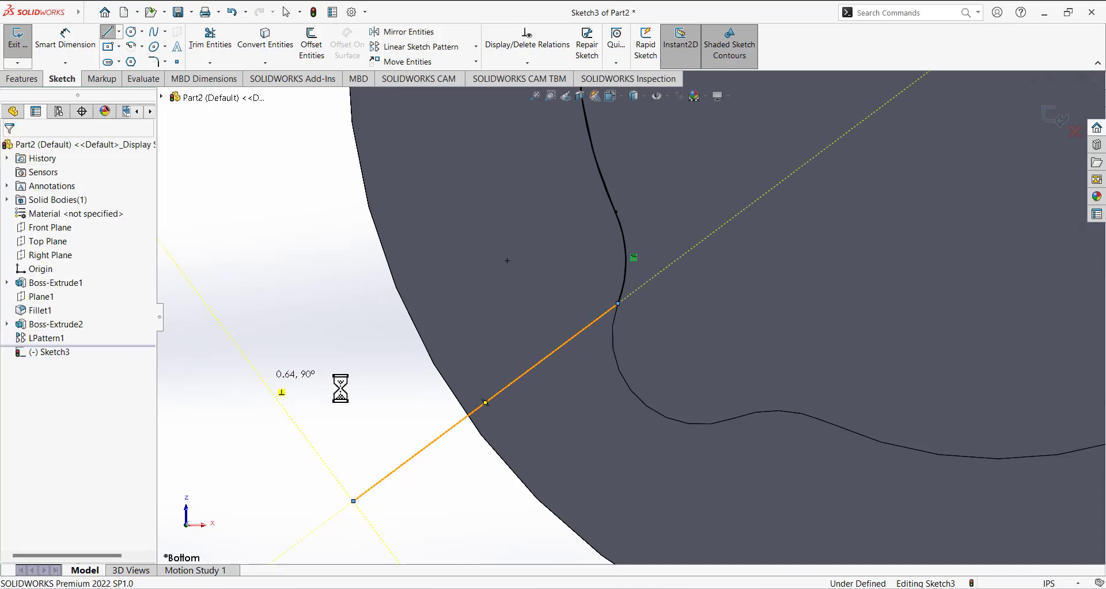
Step: Make the second line tangent to the negative-Z fillet arc
{"action": "left_click", "coordinate": [602, 315]}
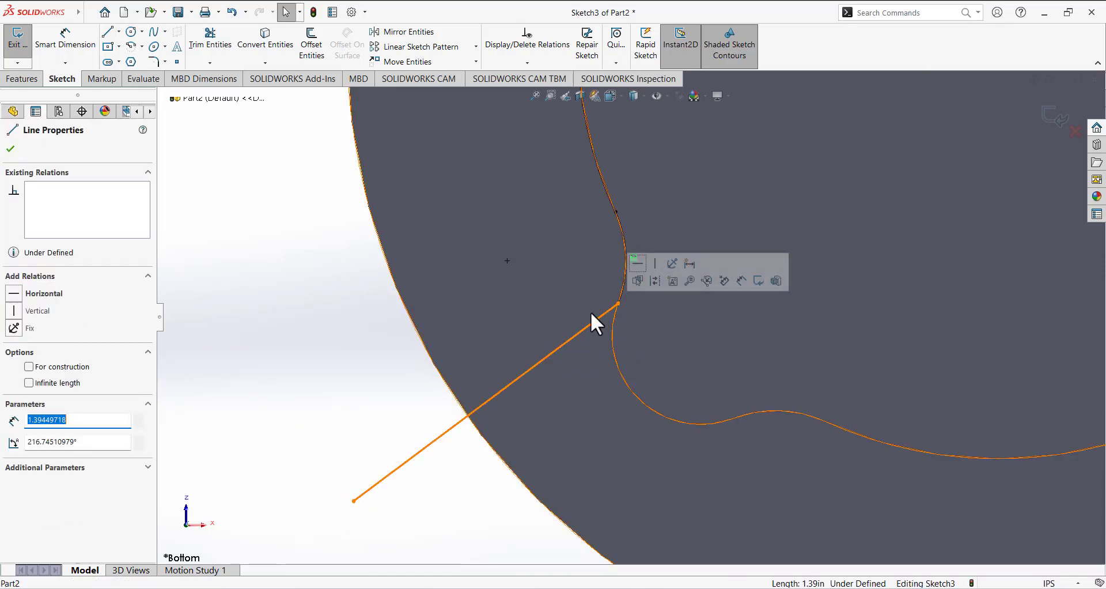
{"action": "left_click", "coordinate": [624, 283], "text": "ctrl"}
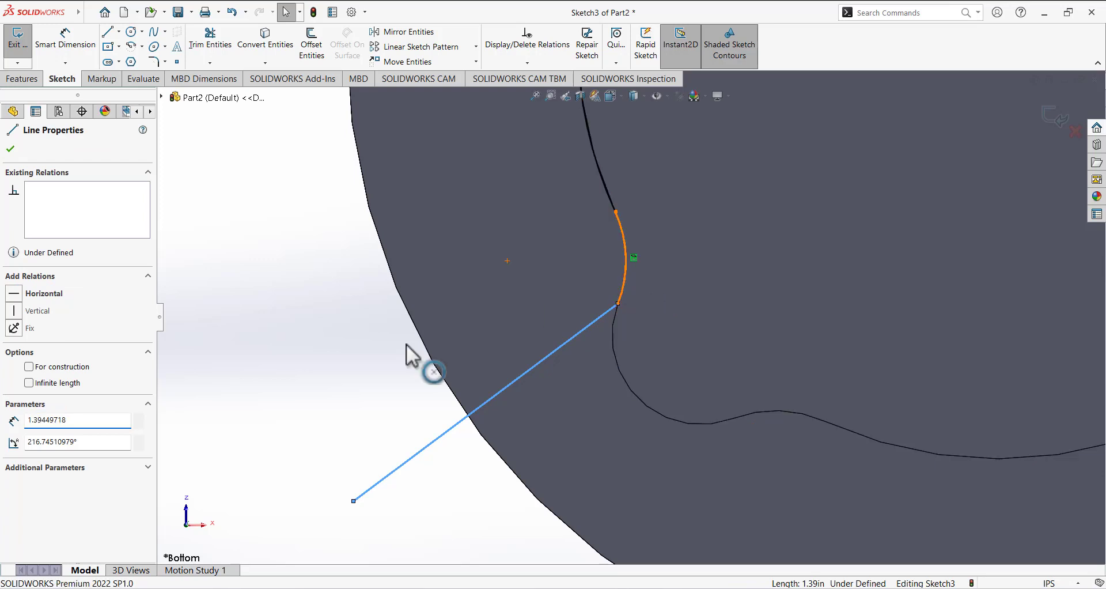
{"action": "left_click", "coordinate": [17, 354]}
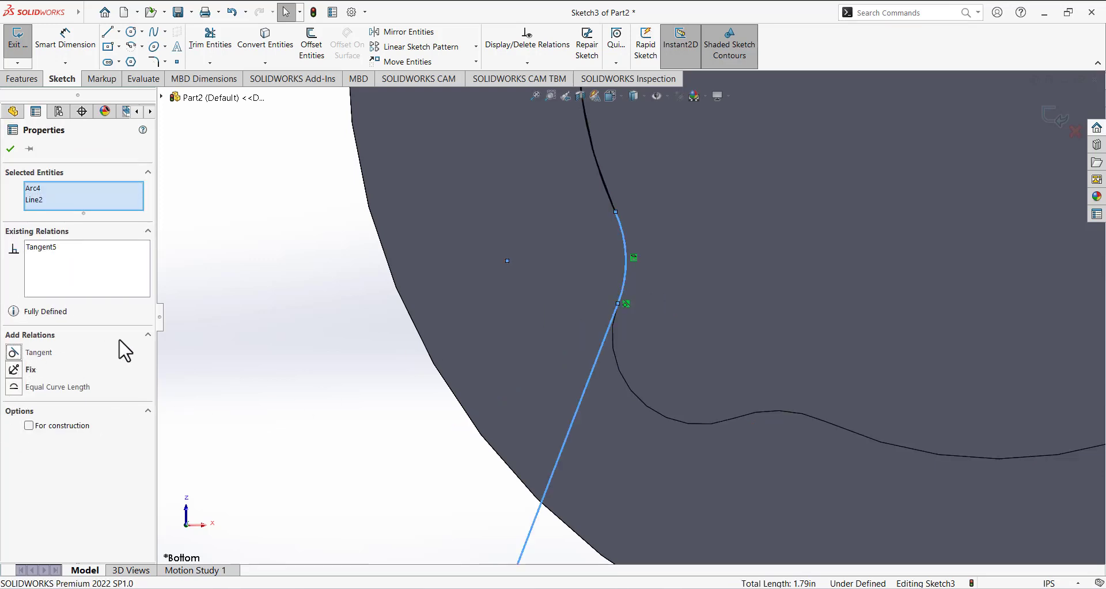
{"action": "left_click", "coordinate": [303, 288]}
{"action": "key", "text": "z"}
{"action": "key", "text": "z"}
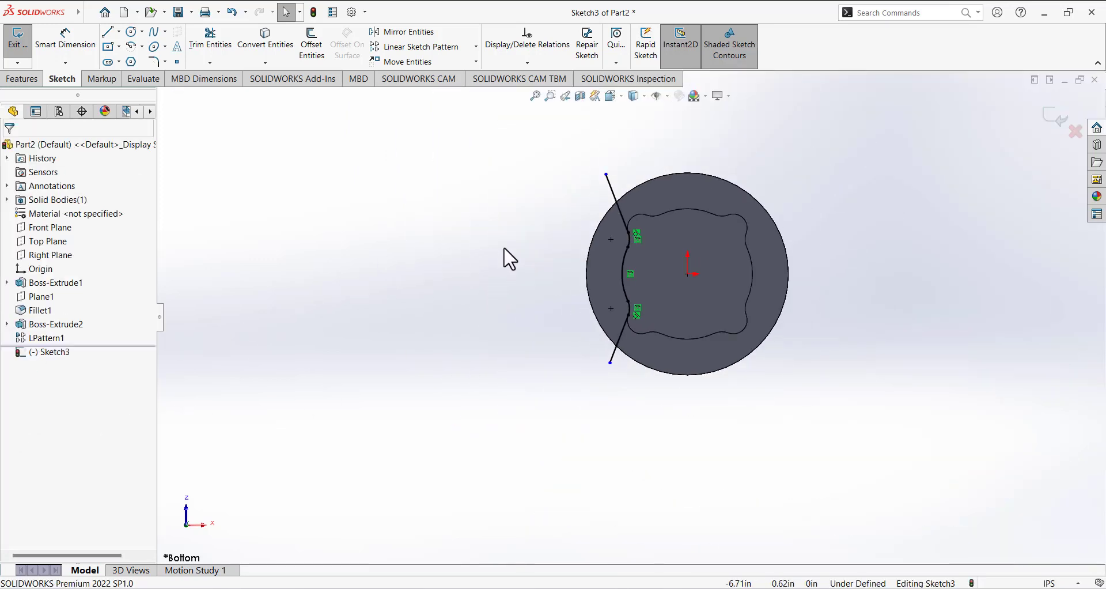
Step: Stretch both tangent lines well past the flange by moving their free endpoints outward
{"action": "left_click_drag", "start_coordinate": [623, 418], "coordinate": [594, 479]}
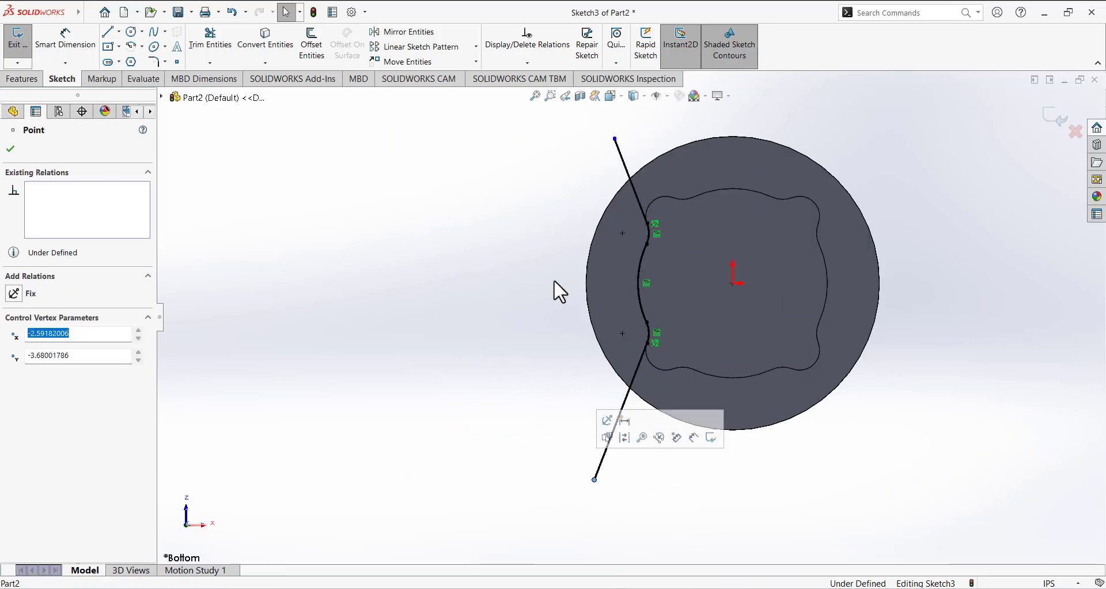
{"action": "left_click_drag", "start_coordinate": [615, 138], "coordinate": [557, 119]}
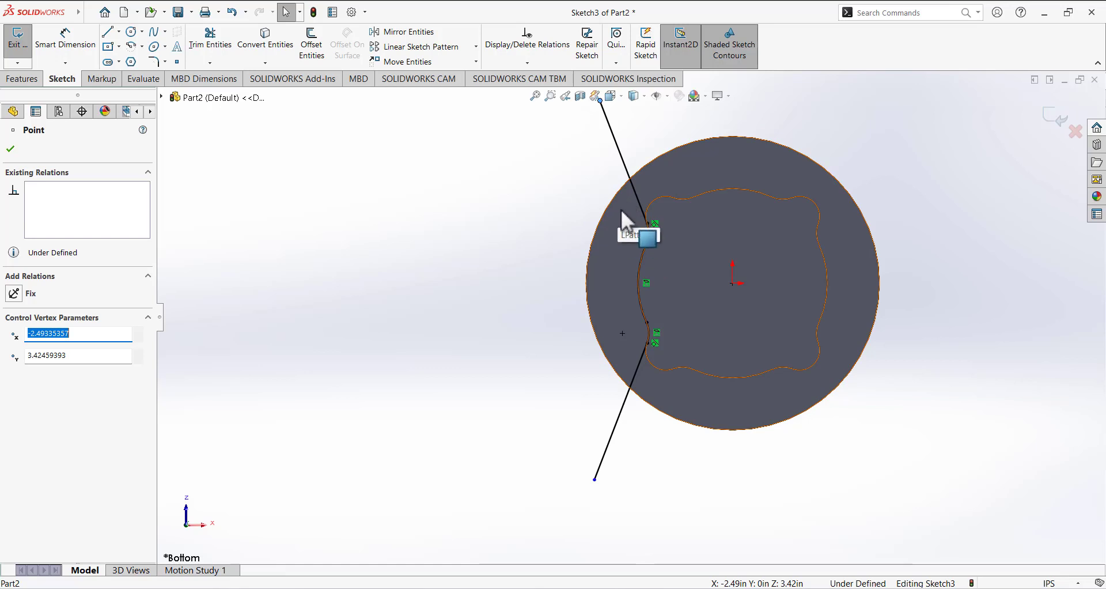
{"action": "mouse_move", "coordinate": [594, 480]}
{"action": "left_mouse_down"}
{"action": "mouse_move", "coordinate": [598, 427]}
{"action": "mouse_move", "coordinate": [579, 461]}
{"action": "mouse_move", "coordinate": [623, 398]}
{"action": "mouse_move", "coordinate": [578, 468]}
{"action": "left_mouse_up"}
{"action": "left_click", "coordinate": [543, 393]}
{"action": "left_click", "coordinate": [622, 418]}
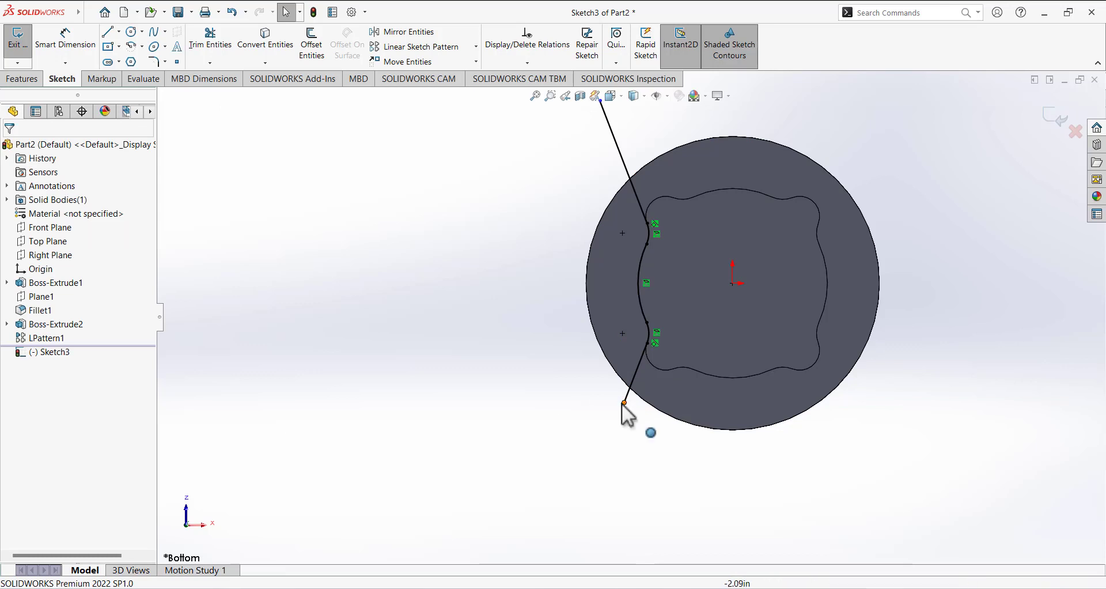
{"action": "left_click_drag", "start_coordinate": [624, 402], "coordinate": [579, 465]}
{"action": "left_click", "coordinate": [528, 340]}
{"action": "scroll", "coordinate": [524, 313], "scroll_direction": "up", "scroll_amount": 3}
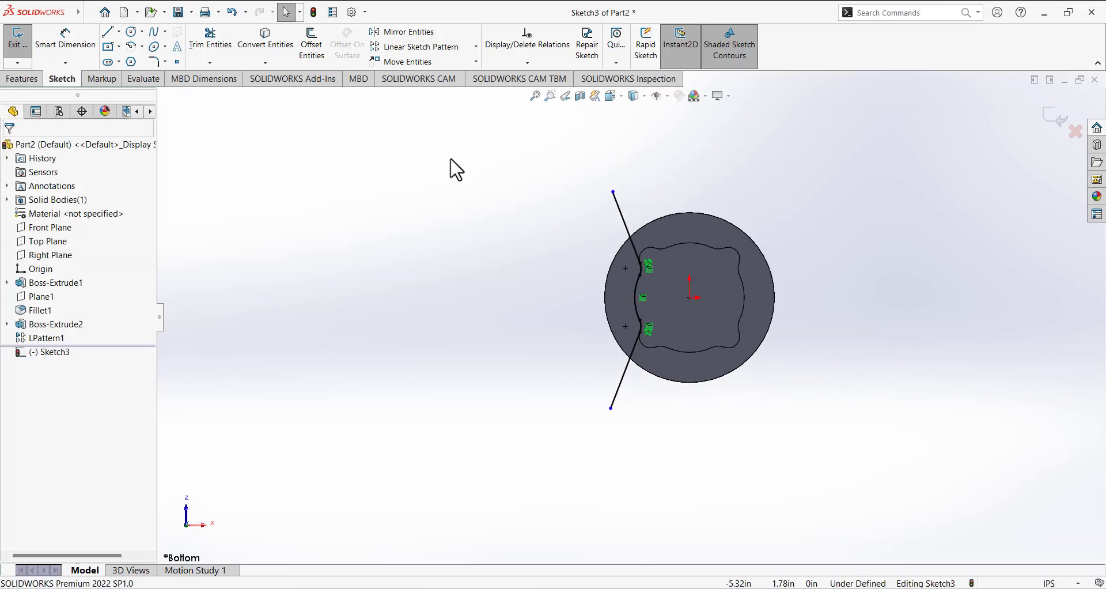
{"action": "left_click_drag", "start_coordinate": [612, 192], "coordinate": [596, 148]}
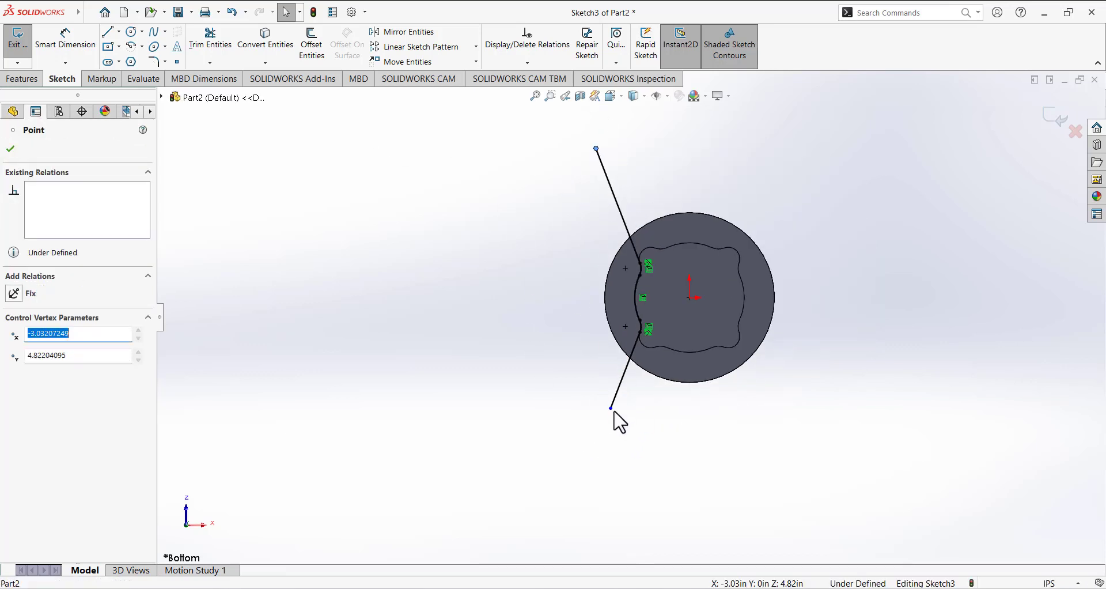
{"action": "left_click_drag", "start_coordinate": [612, 414], "coordinate": [600, 435]}
{"action": "left_click", "coordinate": [239, 157]}
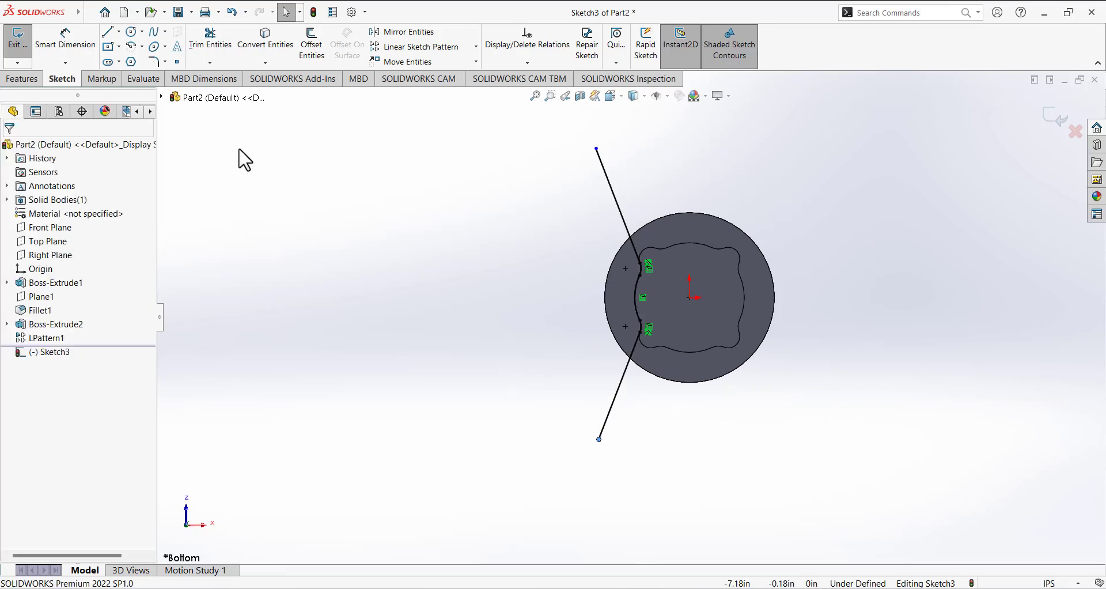
Step: Close the profile with a line about 9.42 in long between the free ends of the two tangent lines
{"action": "left_click", "coordinate": [107, 32]}
{"action": "mouse_move", "coordinate": [596, 149]}
{"action": "left_mouse_down"}
{"action": "mouse_move", "coordinate": [568, 427]}
{"action": "mouse_move", "coordinate": [595, 439]}
{"action": "mouse_move", "coordinate": [600, 420]}
{"action": "mouse_move", "coordinate": [599, 439]}
{"action": "left_mouse_up"}
{"action": "right_click", "coordinate": [483, 288]}
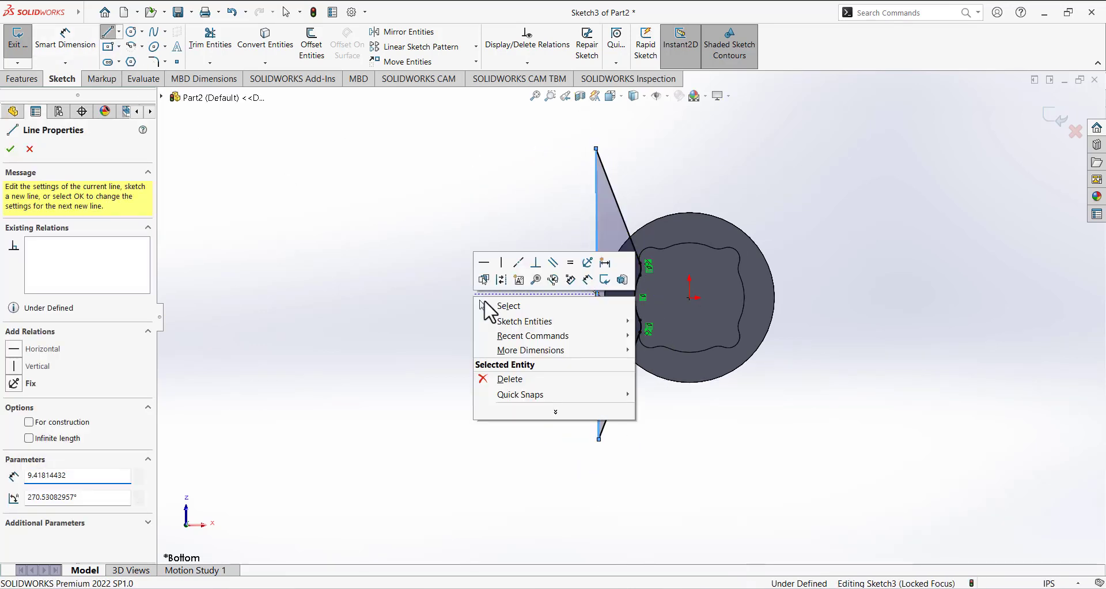
{"action": "left_click", "coordinate": [490, 301]}
Step: Shift the closing line outward past the flange's edge until it is about 10.12 in long
{"action": "mouse_move", "coordinate": [598, 323]}
{"action": "left_mouse_down"}
{"action": "mouse_move", "coordinate": [581, 319]}
{"action": "mouse_move", "coordinate": [612, 316]}
{"action": "left_mouse_up"}
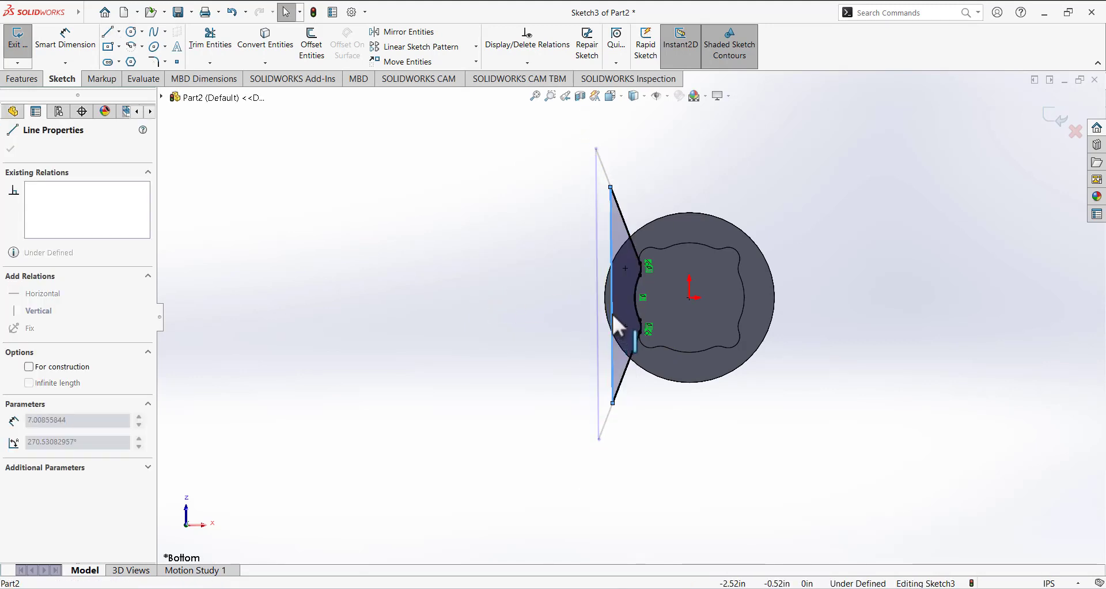
{"action": "left_click", "coordinate": [555, 313]}
{"action": "scroll", "coordinate": [642, 314], "scroll_direction": "up", "scroll_amount": 2}
{"action": "scroll", "coordinate": [641, 314], "scroll_direction": "down", "scroll_amount": 3}
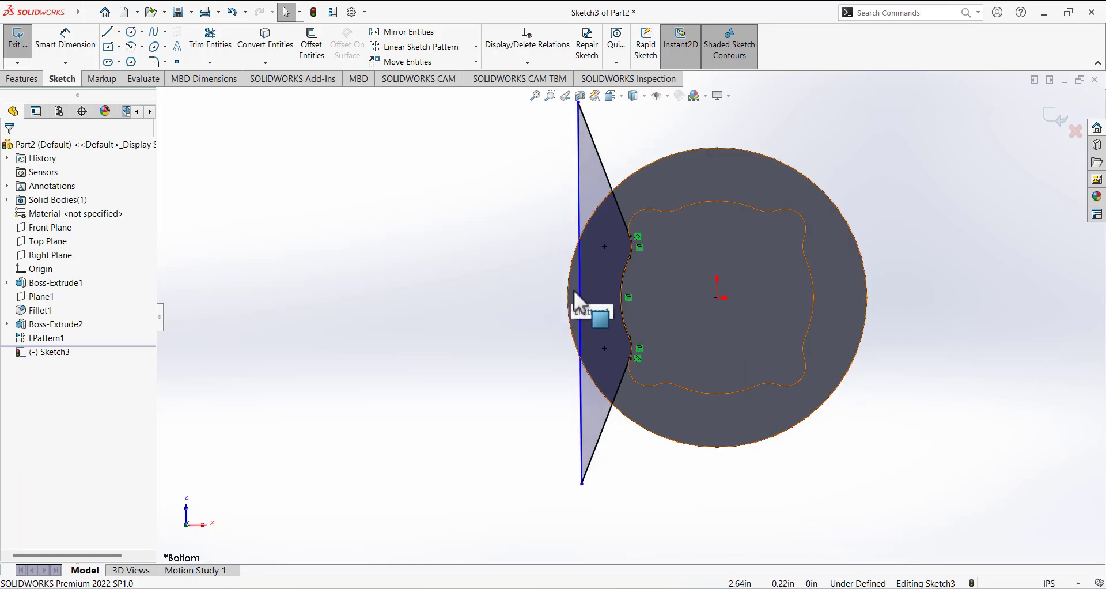
{"action": "left_click_drag", "start_coordinate": [581, 301], "coordinate": [548, 307]}
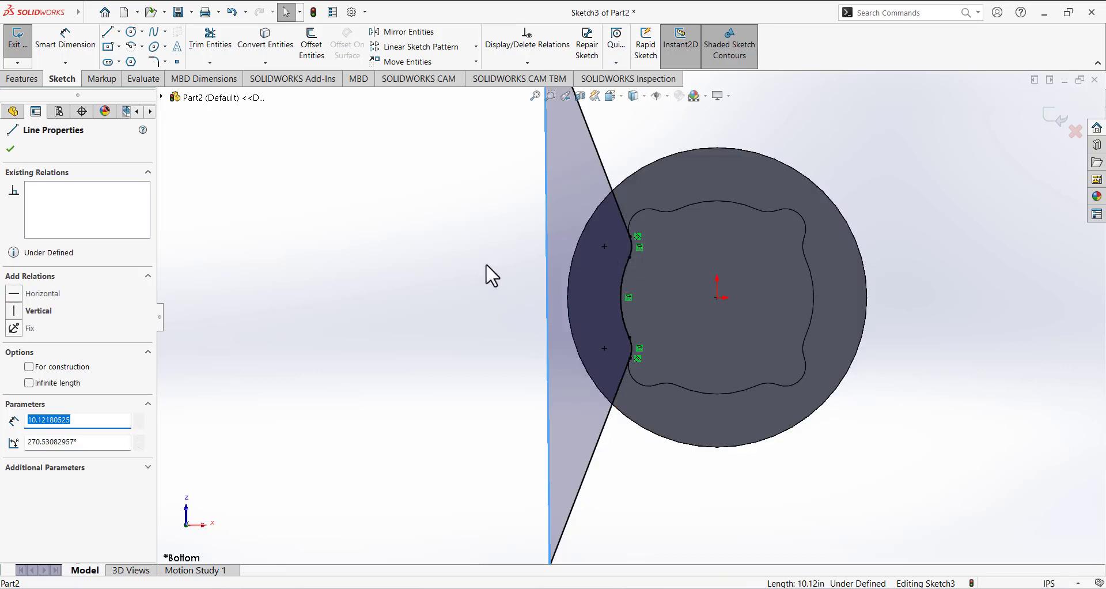
{"action": "scroll", "coordinate": [461, 242], "scroll_direction": "down", "scroll_amount": 2}
{"action": "scroll", "coordinate": [519, 259], "scroll_direction": "up", "scroll_amount": 4}
{"action": "left_click", "coordinate": [528, 261]}
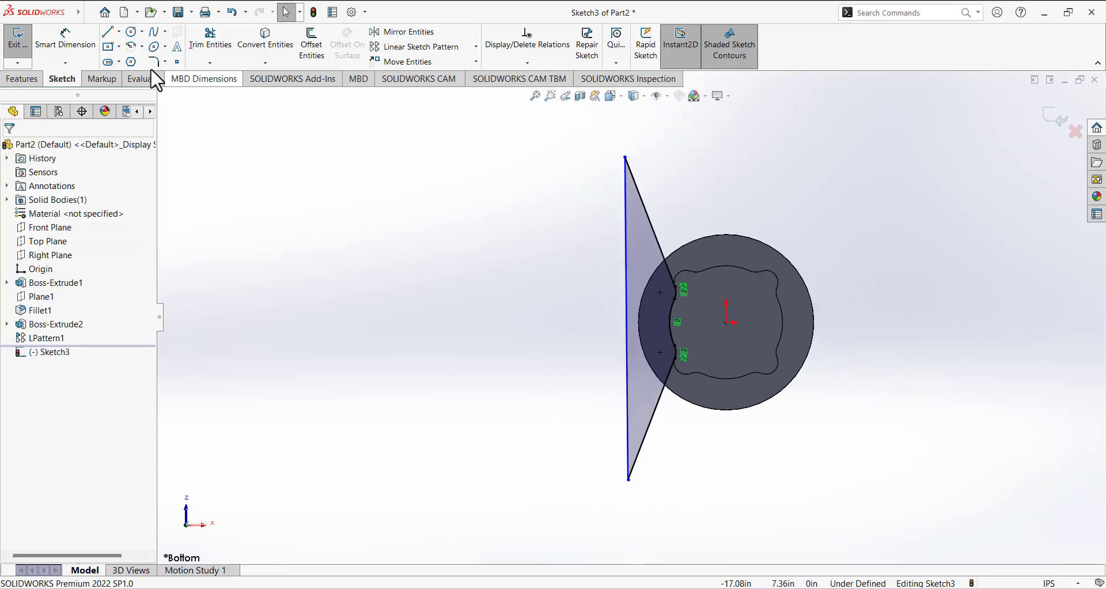
Step: Dimension the closing line's vertical extent as 10 in
{"action": "left_click", "coordinate": [91, 53]}
{"action": "left_click", "coordinate": [625, 268]}
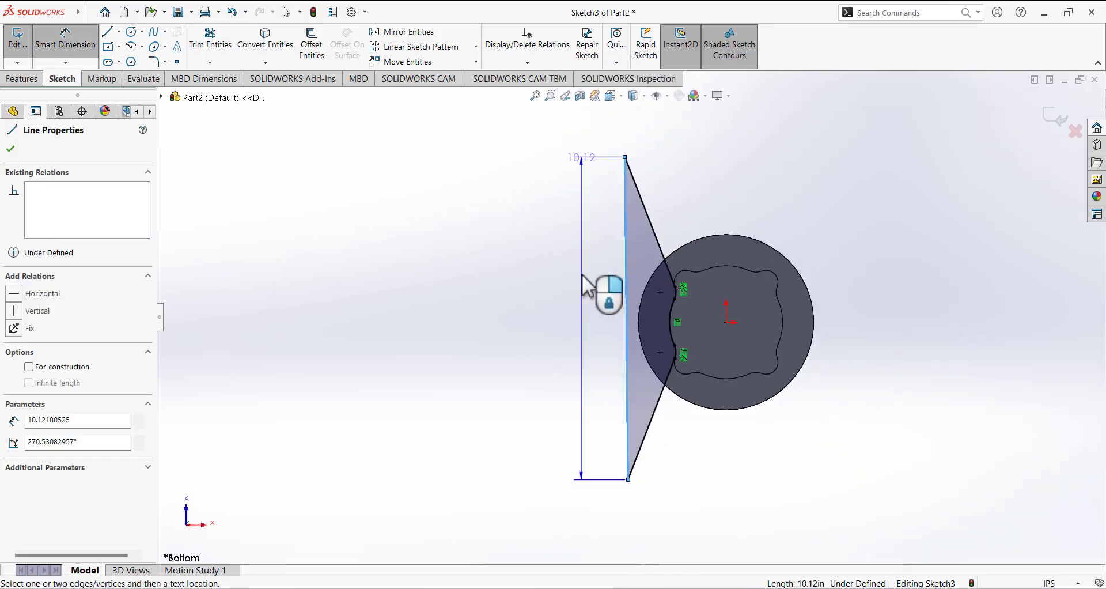
{"action": "left_click", "coordinate": [462, 326]}
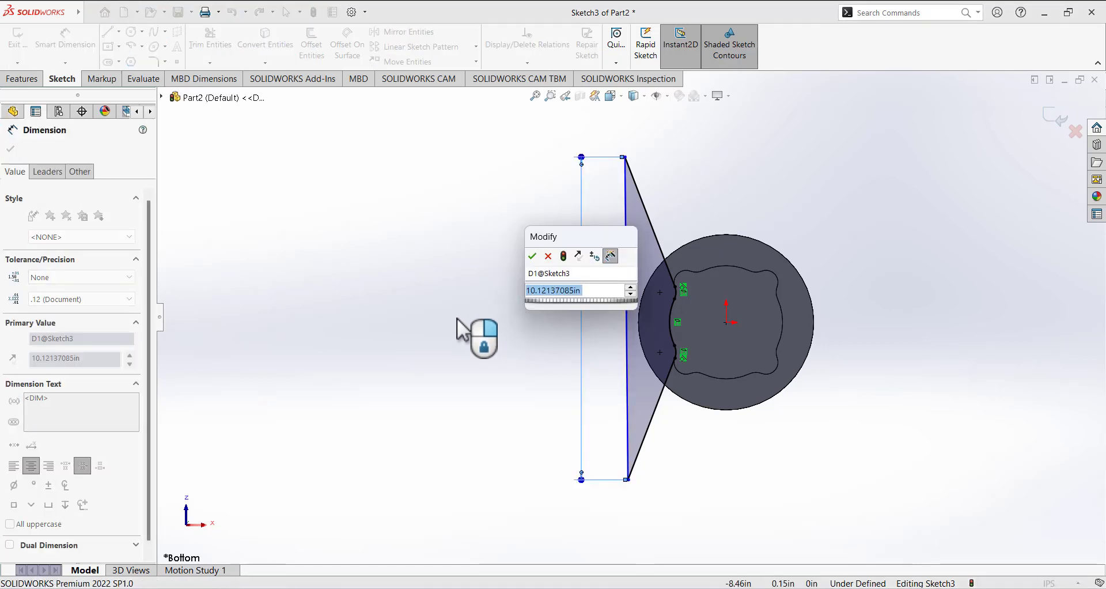
{"action": "type", "text": "10"}
{"action": "key", "text": "Return"}
{"action": "left_click", "coordinate": [457, 317]}
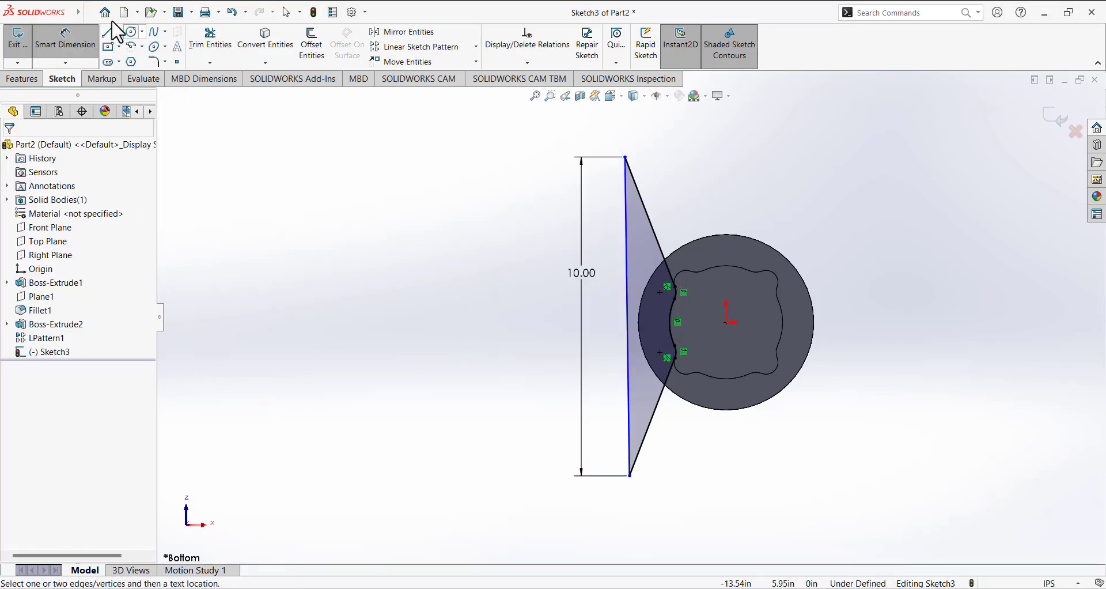
Step: Add a Vertical relation to the closing line
{"action": "key", "text": "Escape"}
{"action": "left_click", "coordinate": [627, 310]}
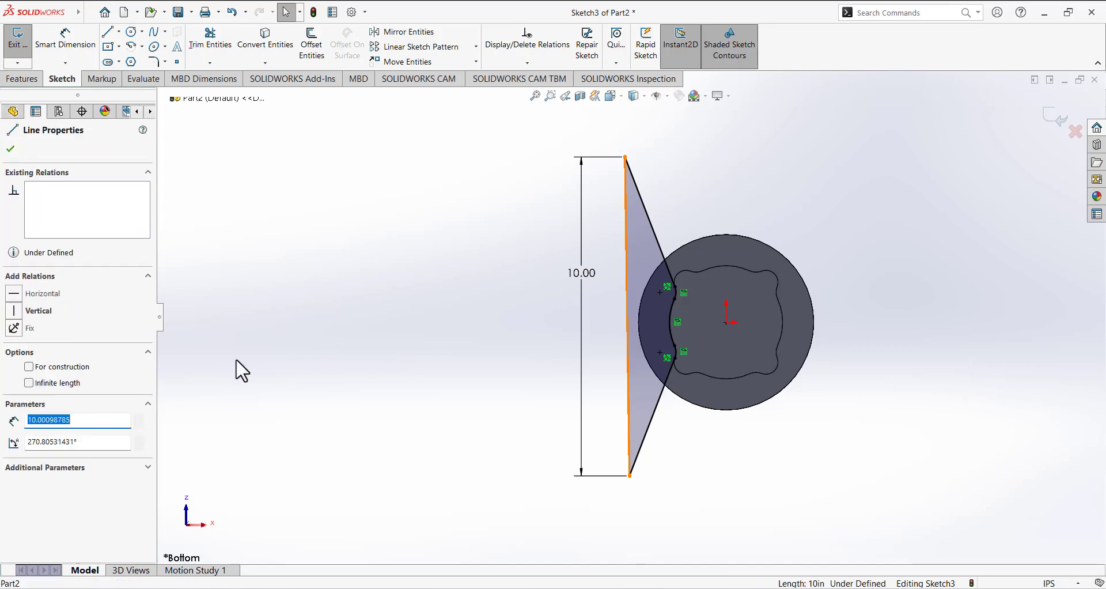
{"action": "left_click", "coordinate": [15, 312]}
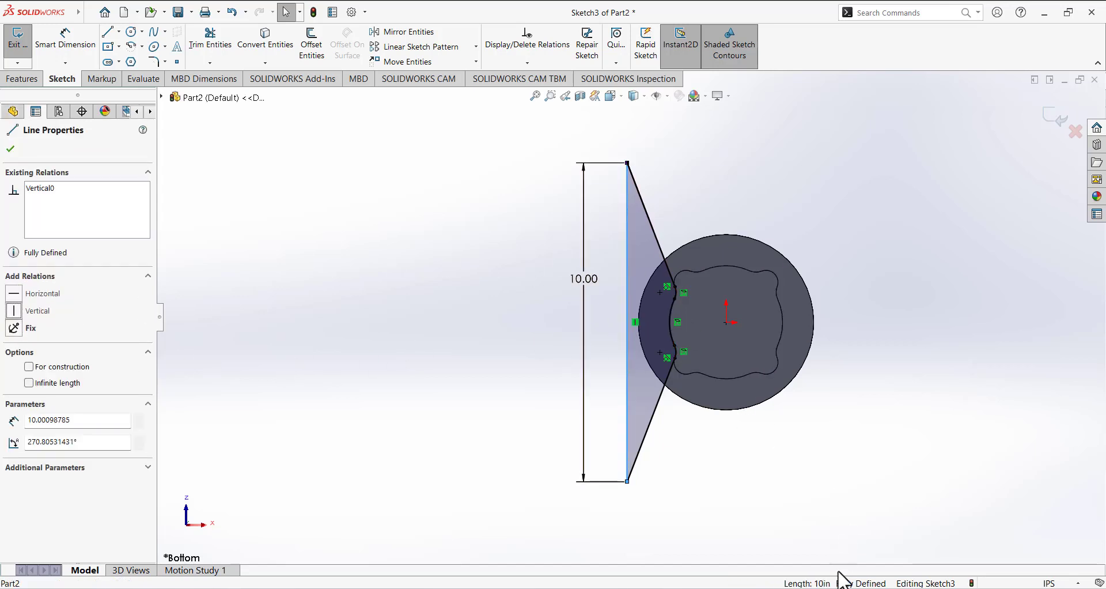
{"action": "left_click", "coordinate": [323, 331]}
Step: Draw a vertical construction line from the origin up past the flange's edge and end the line chain
{"action": "scroll", "coordinate": [777, 304], "scroll_direction": "down", "scroll_amount": 2}
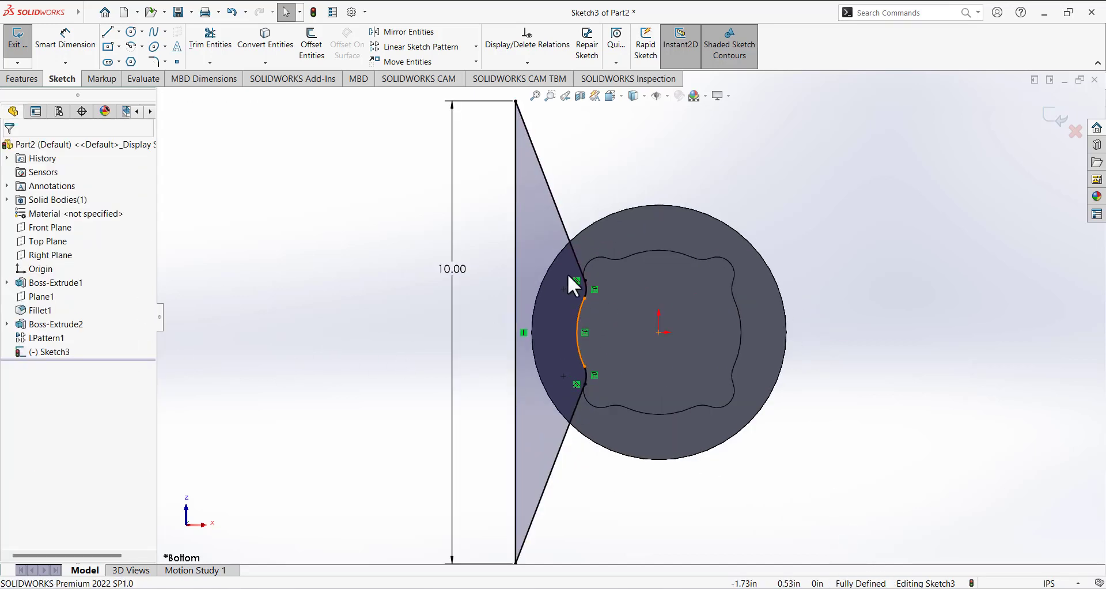
{"action": "left_click", "coordinate": [119, 31]}
{"action": "left_click", "coordinate": [141, 62]}
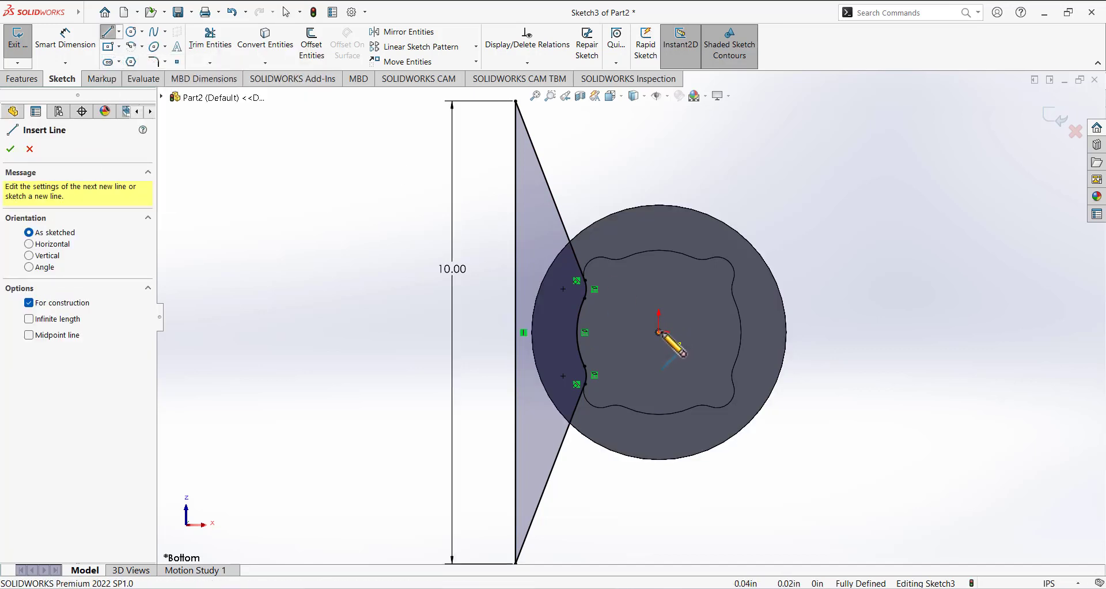
{"action": "left_click", "coordinate": [659, 333]}
{"action": "left_click", "coordinate": [660, 153]}
{"action": "right_click", "coordinate": [619, 162]}
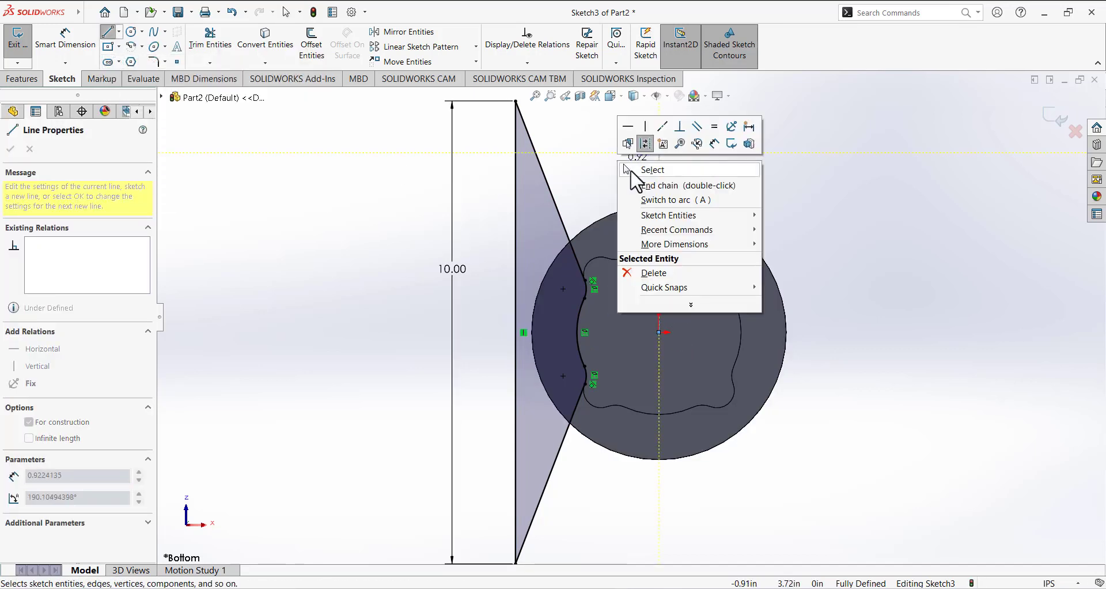
{"action": "left_click", "coordinate": [640, 167]}
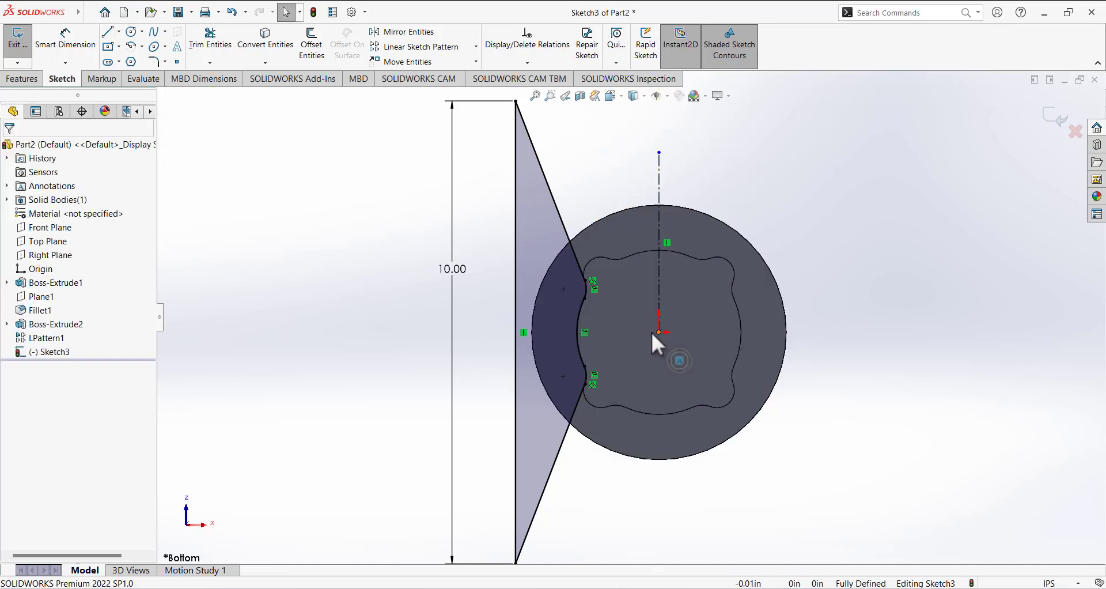
Step: Mirror the entire closed profile, three lines and three arcs, about the vertical construction line, keeping the original
{"action": "scroll", "coordinate": [642, 322], "scroll_direction": "down", "scroll_amount": 2}
{"action": "scroll", "coordinate": [634, 309], "scroll_direction": "up", "scroll_amount": 4}
{"action": "left_click", "coordinate": [409, 32]}
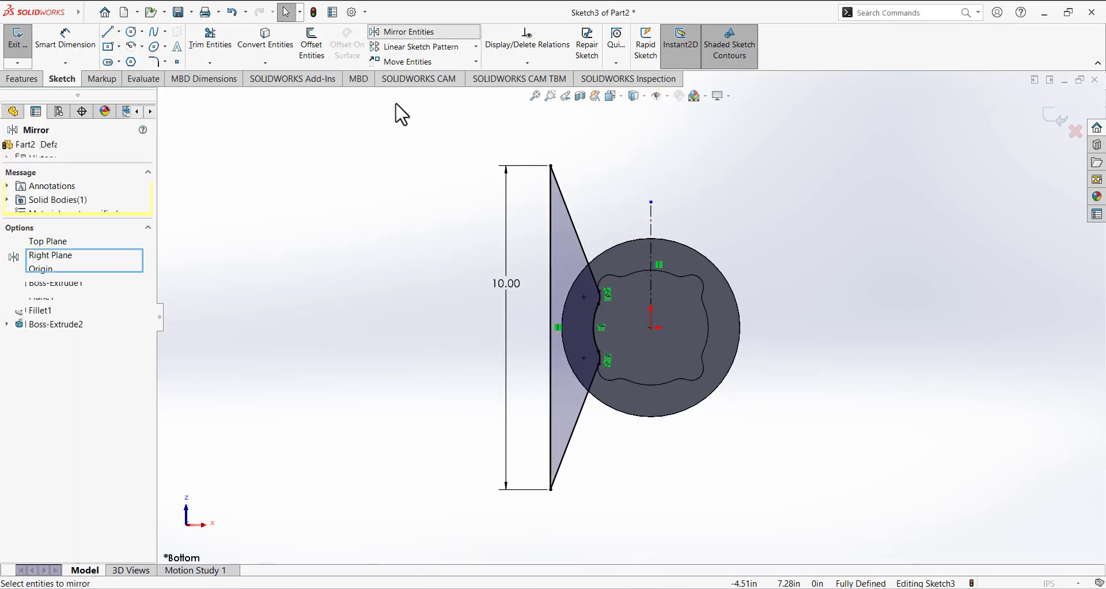
{"action": "mouse_move", "coordinate": [419, 142]}
{"action": "left_mouse_down"}
{"action": "mouse_move", "coordinate": [530, 240]}
{"action": "mouse_move", "coordinate": [611, 419]}
{"action": "mouse_move", "coordinate": [614, 531]}
{"action": "left_mouse_up"}
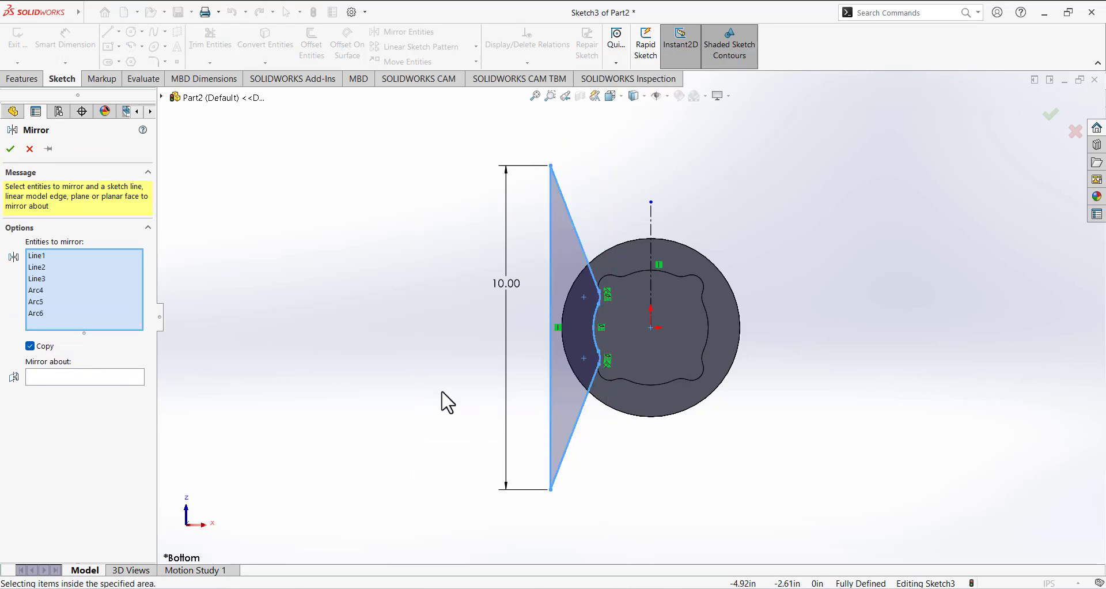
{"action": "left_click", "coordinate": [125, 382]}
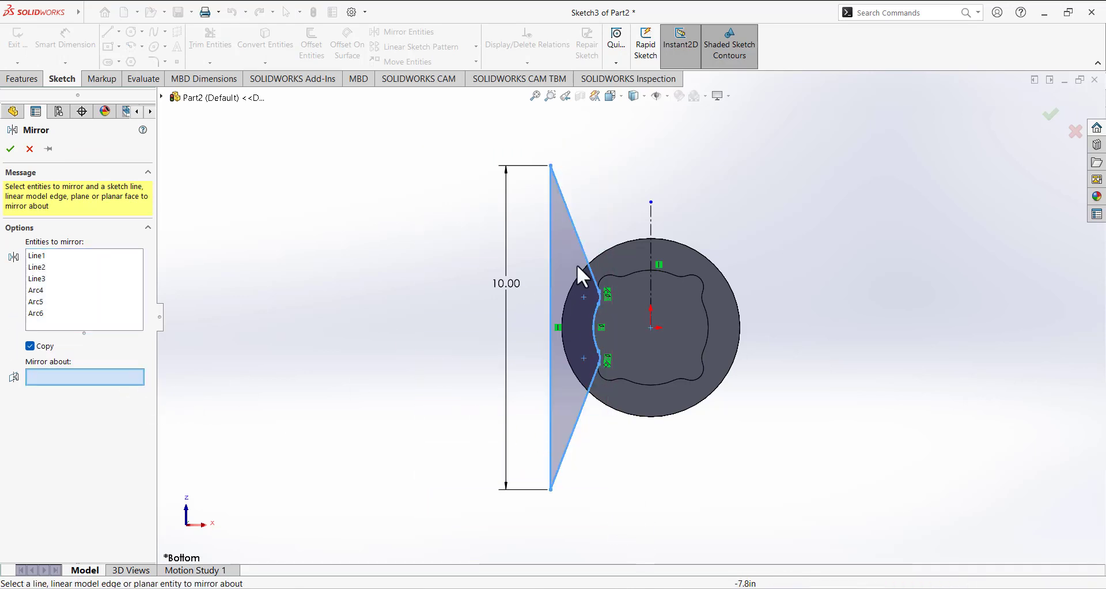
{"action": "left_click", "coordinate": [652, 232]}
{"action": "left_click", "coordinate": [10, 150]}
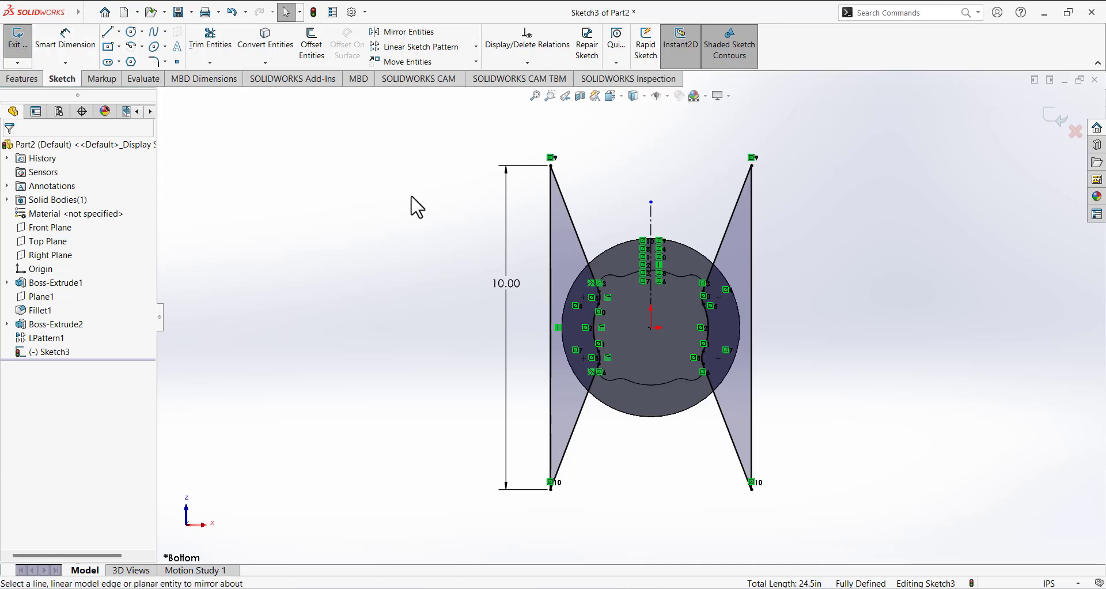
Step: Finish the sketch and cut-extrude both profiles Up To Surface, ending at the underside of the second flange from the top
{"action": "left_click", "coordinate": [26, 44]}
{"action": "left_click", "coordinate": [32, 78]}
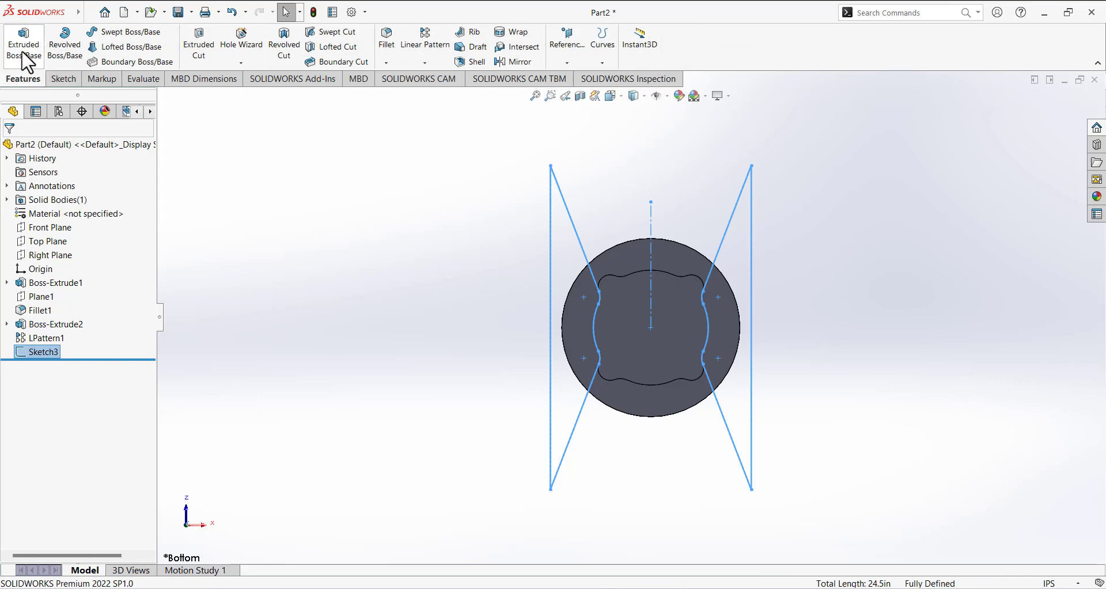
{"action": "left_click", "coordinate": [198, 43]}
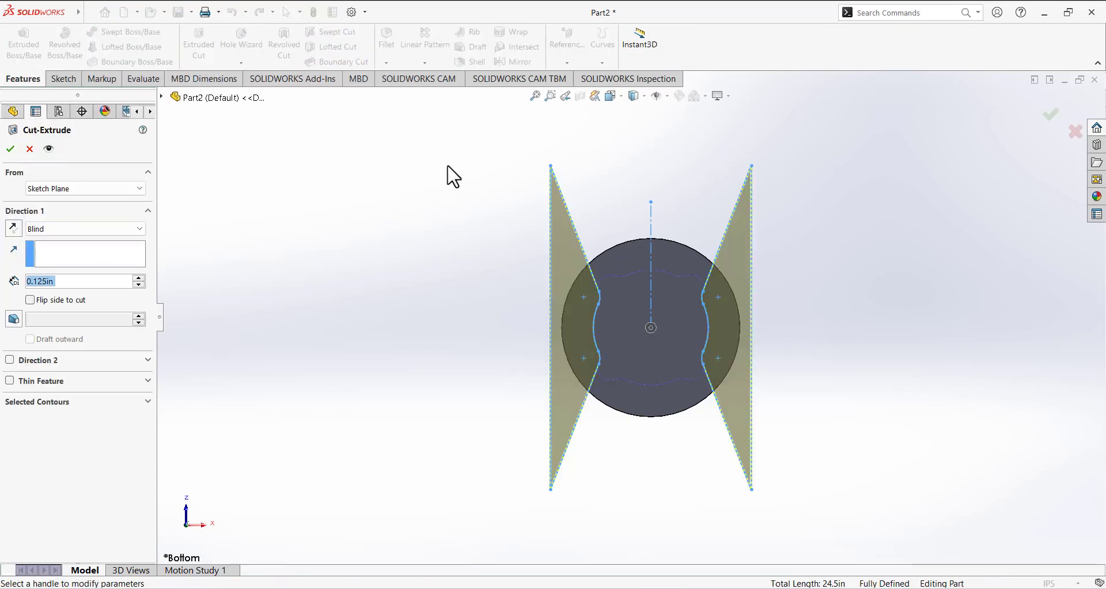
{"action": "scroll", "coordinate": [453, 176], "scroll_direction": "up", "scroll_amount": 5}
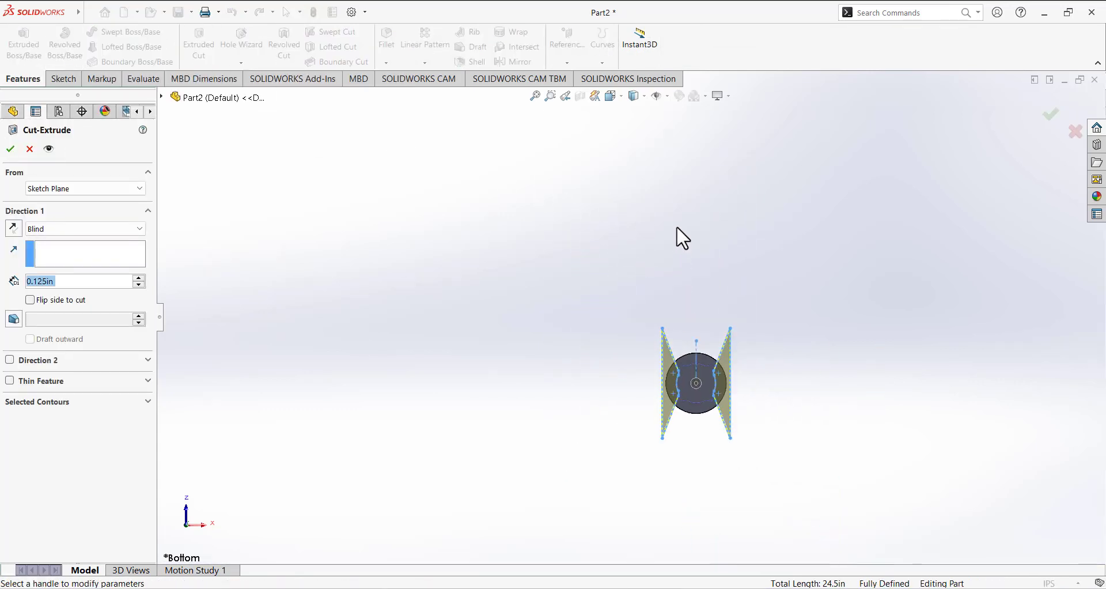
{"action": "middle_click_drag", "start_coordinate": [677, 228], "coordinate": [719, 424]}
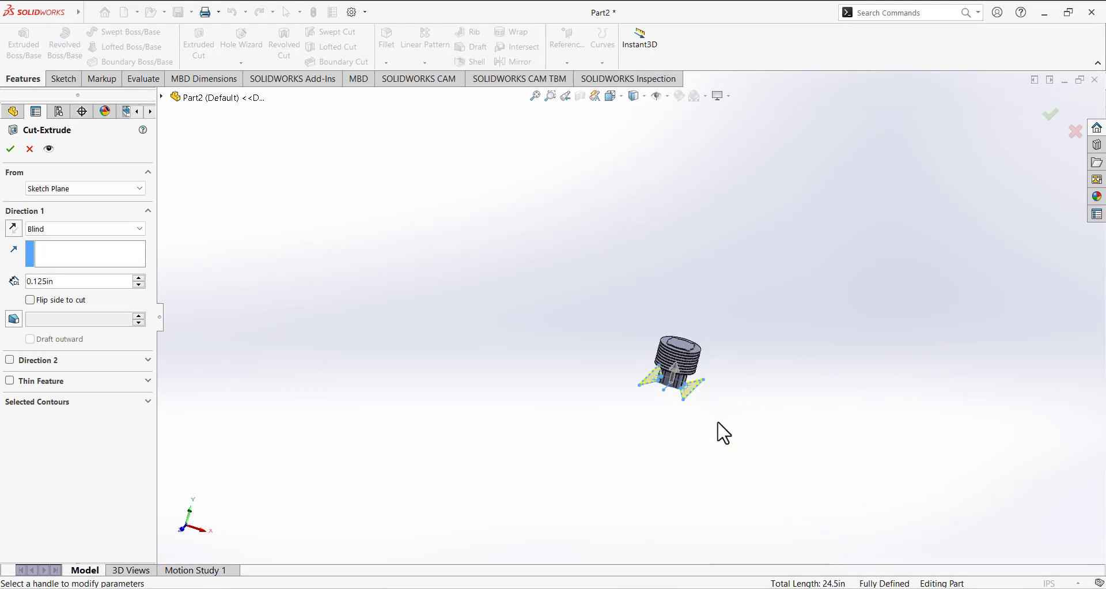
{"action": "scroll", "coordinate": [634, 316], "scroll_direction": "down", "scroll_amount": 3}
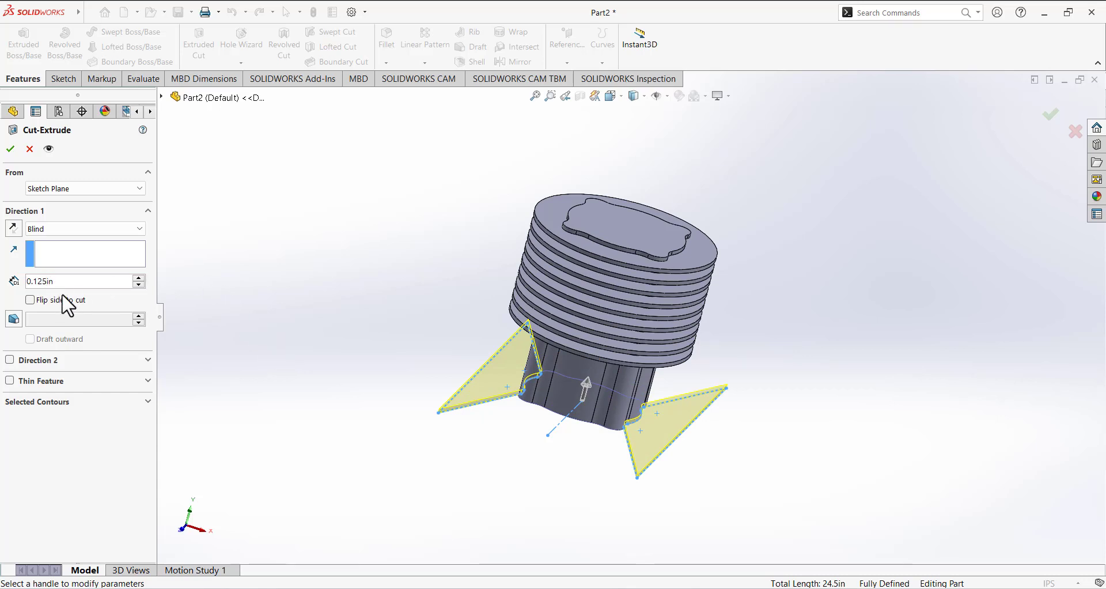
{"action": "left_click", "coordinate": [13, 229]}
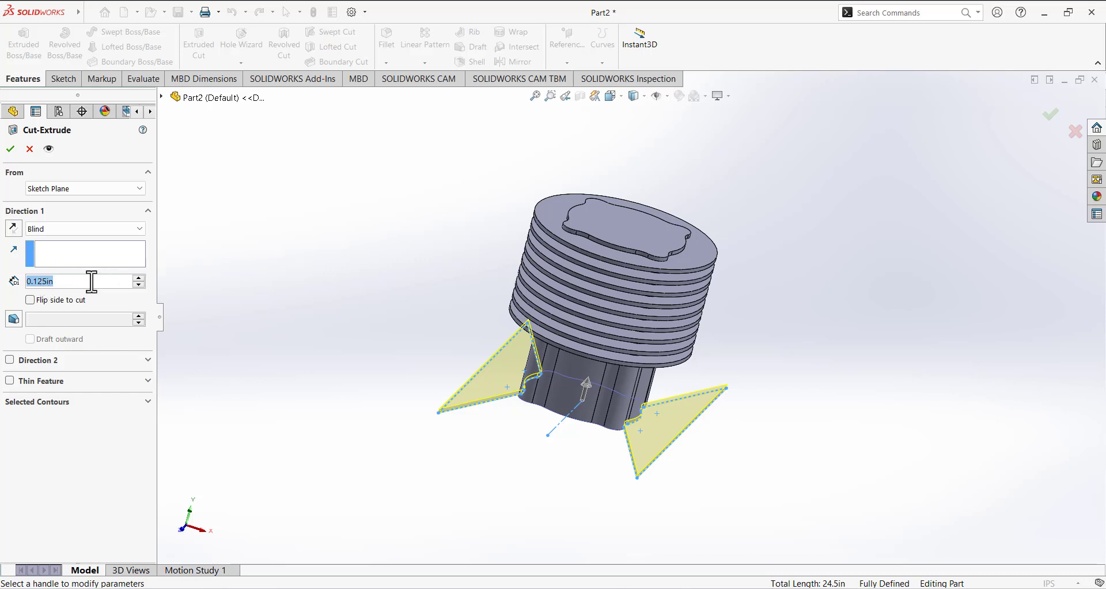
{"action": "middle_click_drag", "start_coordinate": [392, 316], "coordinate": [420, 230]}
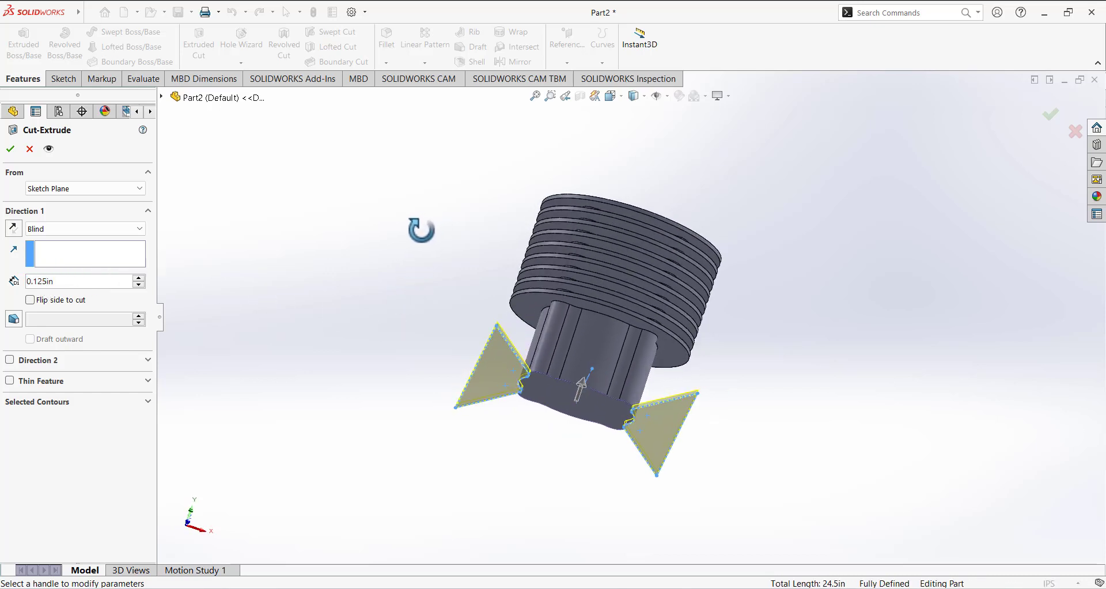
{"action": "left_click", "coordinate": [68, 232]}
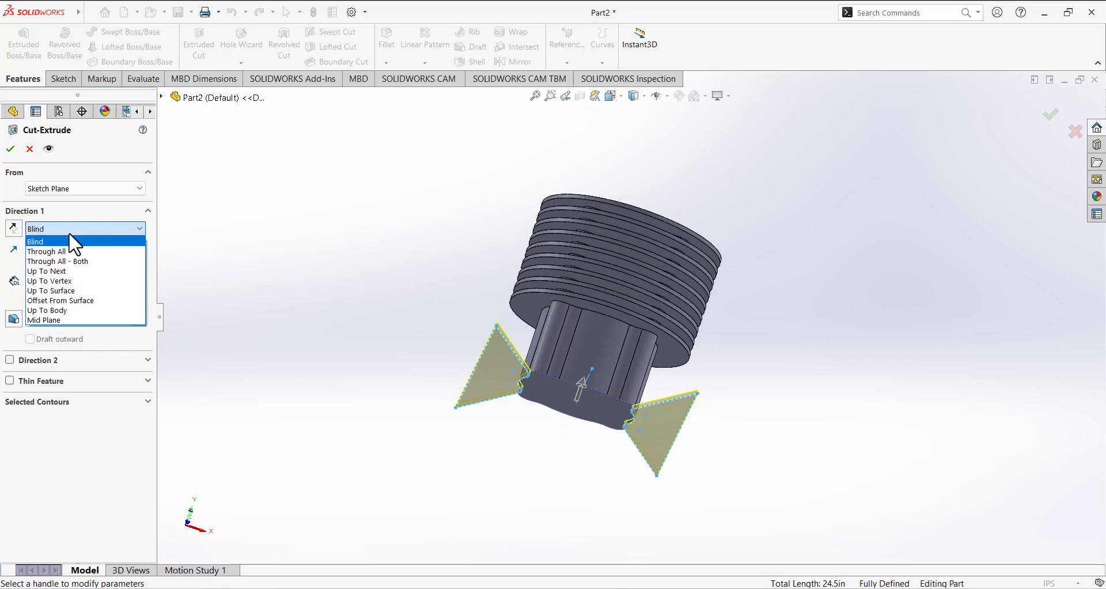
{"action": "left_click", "coordinate": [68, 291]}
{"action": "scroll", "coordinate": [566, 212], "scroll_direction": "down", "scroll_amount": 3}
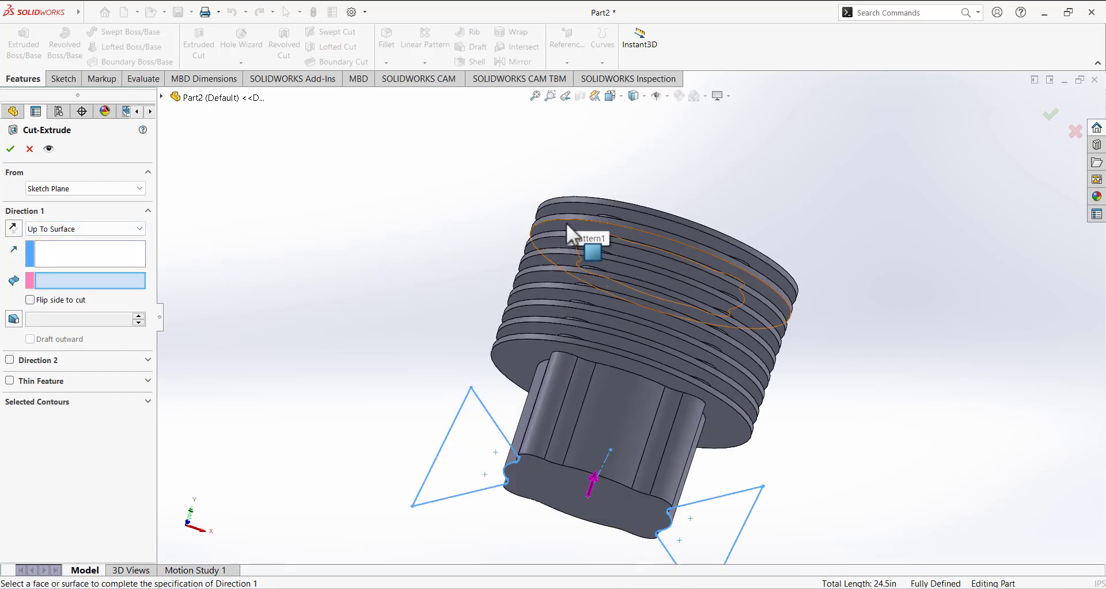
{"action": "left_click", "coordinate": [566, 223]}
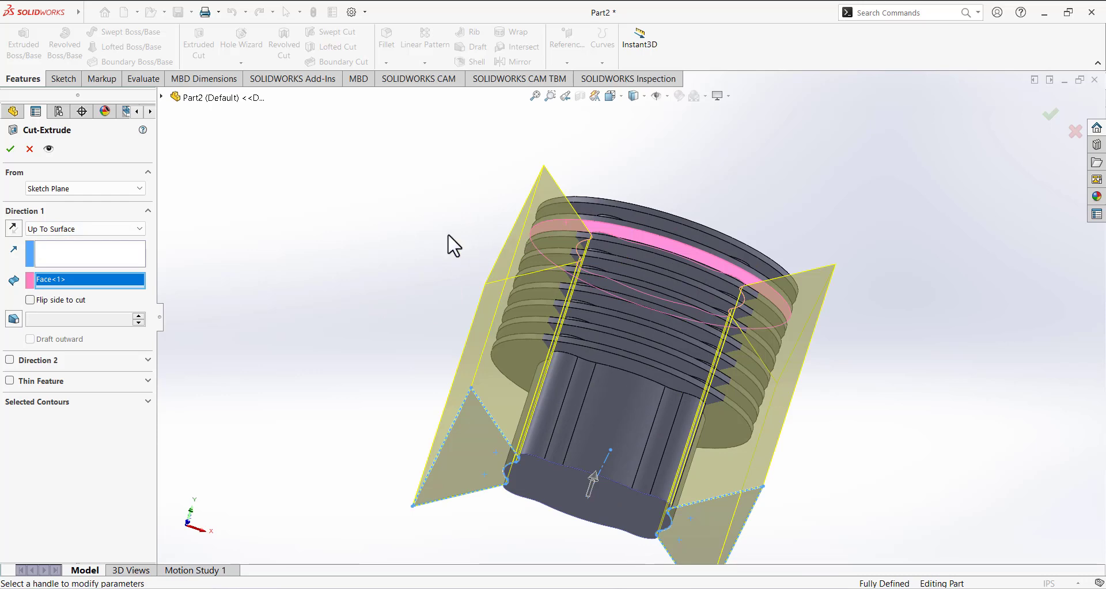
{"action": "middle_click_drag", "start_coordinate": [452, 244], "coordinate": [422, 267]}
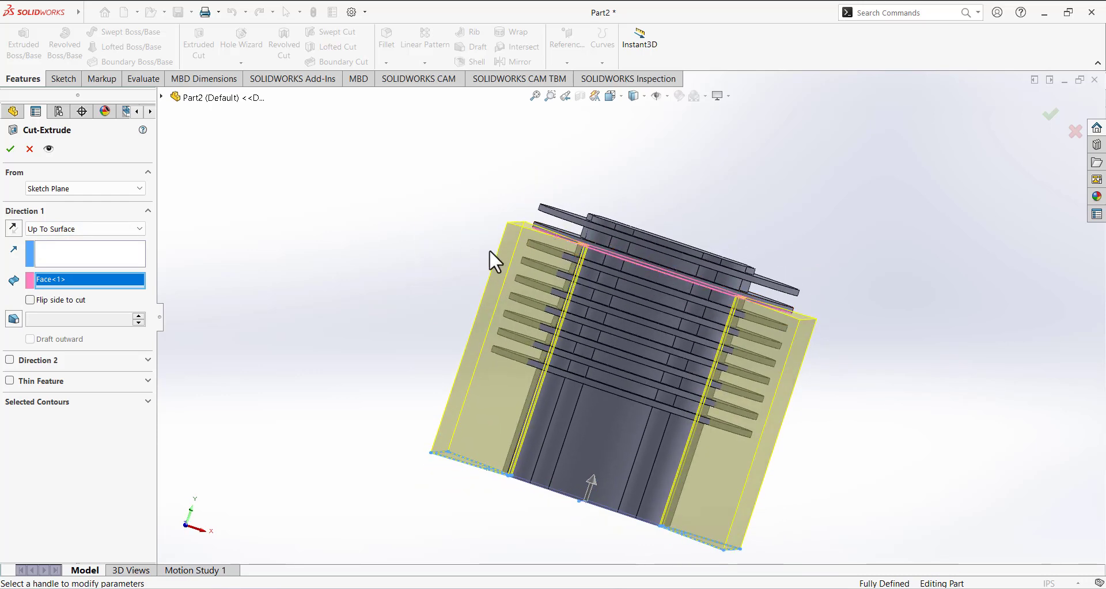
{"action": "middle_click_drag", "start_coordinate": [489, 254], "coordinate": [540, 240]}
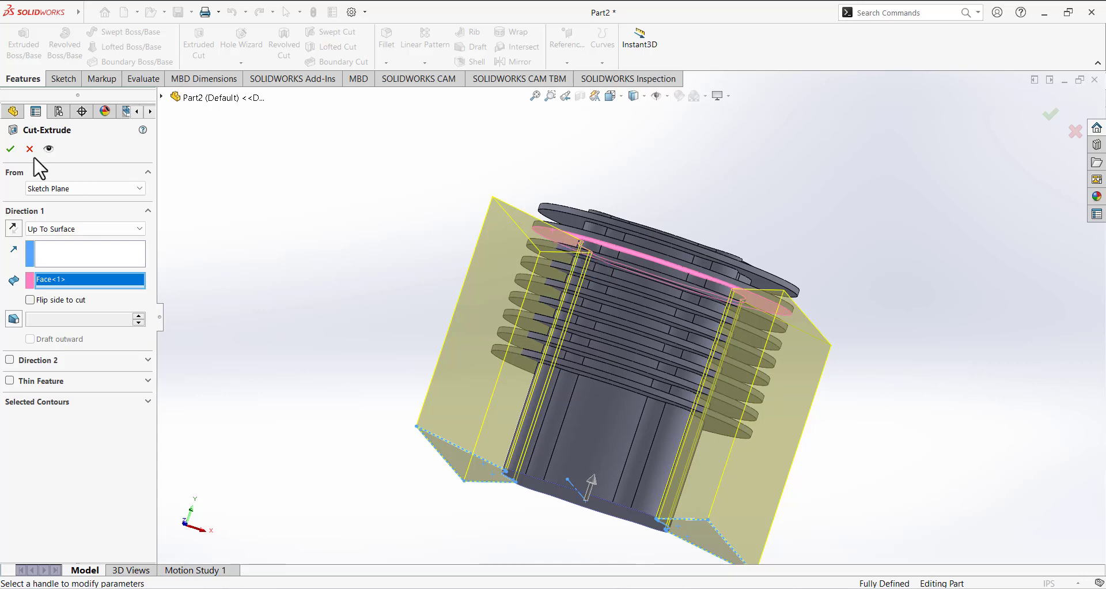
{"action": "left_click", "coordinate": [10, 149]}
Step: Start a new sketch on the lobed body's bottom face and view it normal to the sketch plane
{"action": "middle_click_drag", "start_coordinate": [407, 265], "coordinate": [460, 300]}
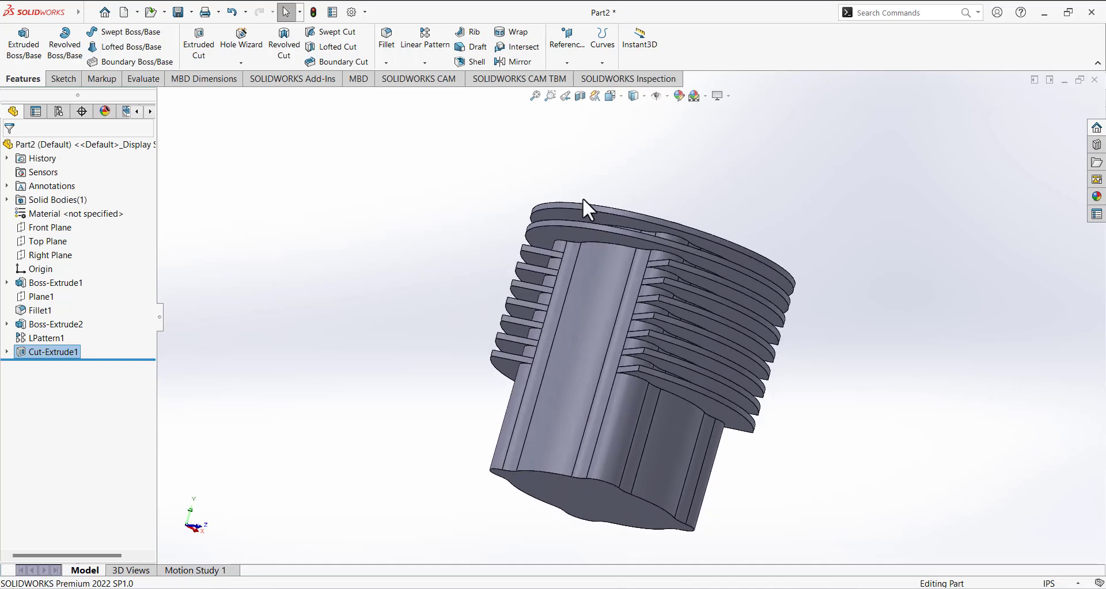
{"action": "middle_click_drag", "start_coordinate": [482, 258], "coordinate": [431, 286]}
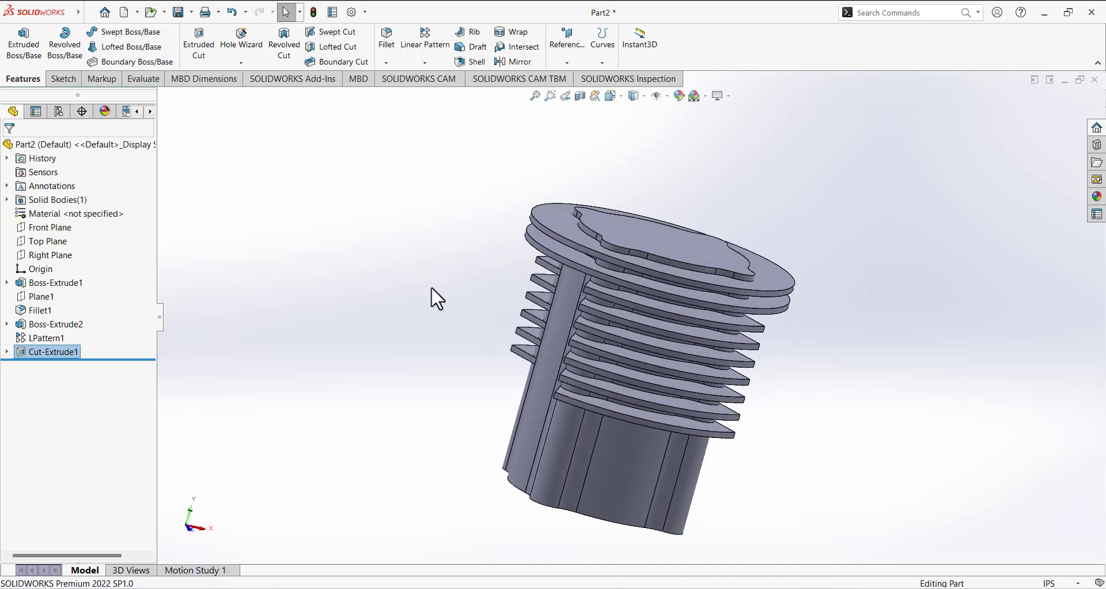
{"action": "left_click", "coordinate": [614, 96]}
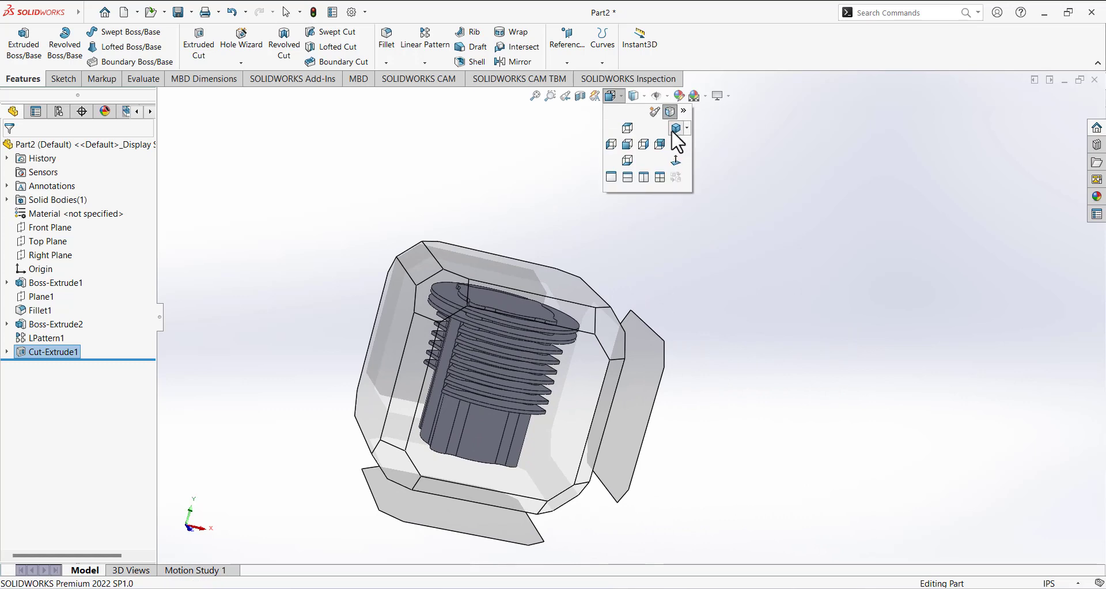
{"action": "left_click", "coordinate": [674, 130]}
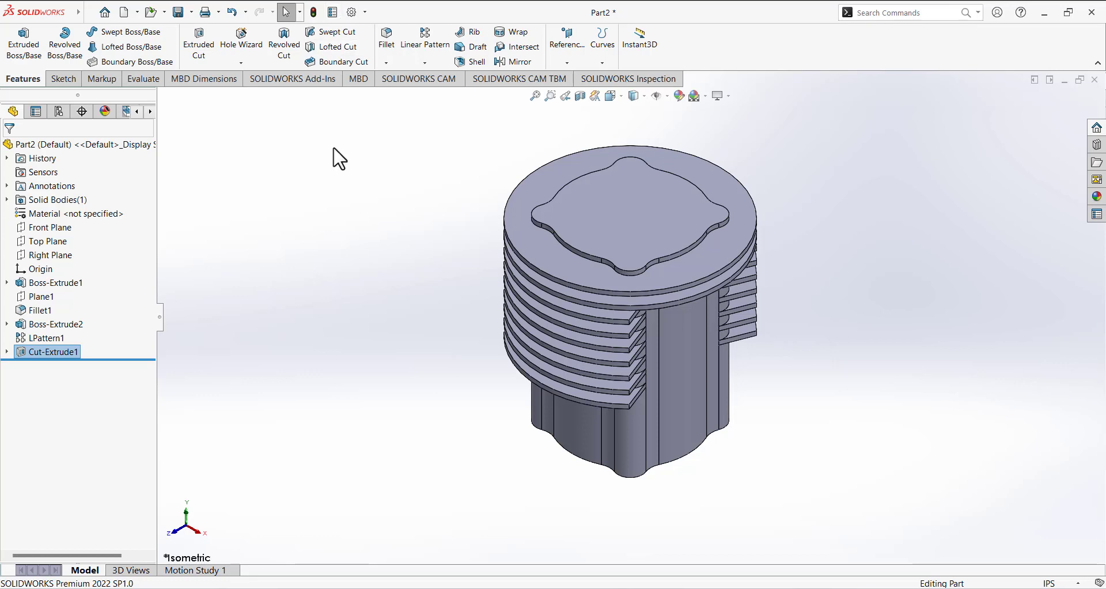
{"action": "left_click", "coordinate": [63, 79]}
{"action": "left_click", "coordinate": [18, 40]}
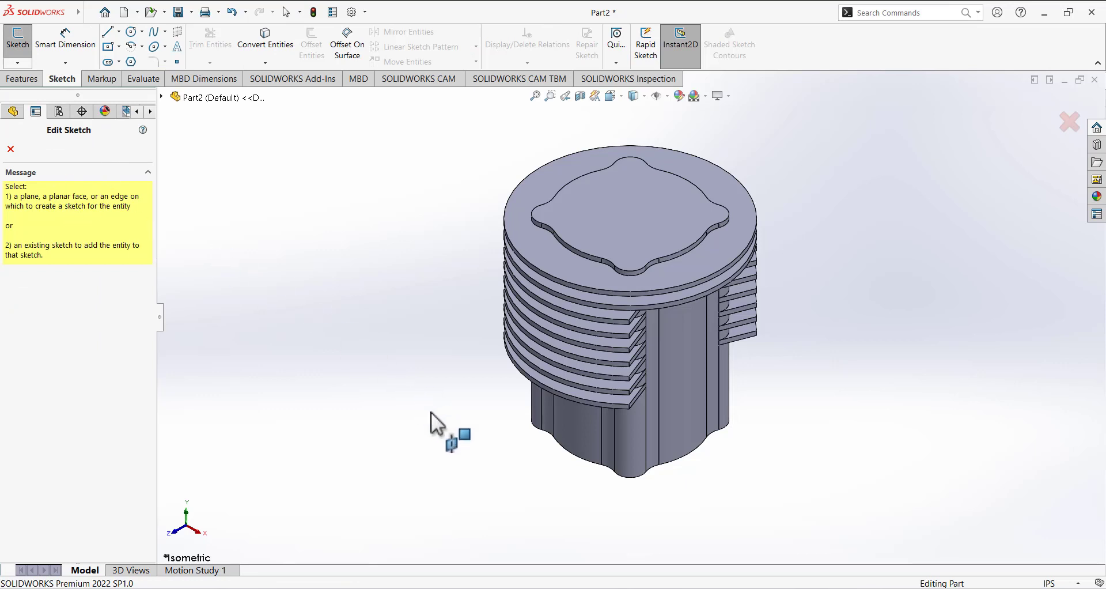
{"action": "middle_click_drag", "start_coordinate": [431, 412], "coordinate": [426, 309]}
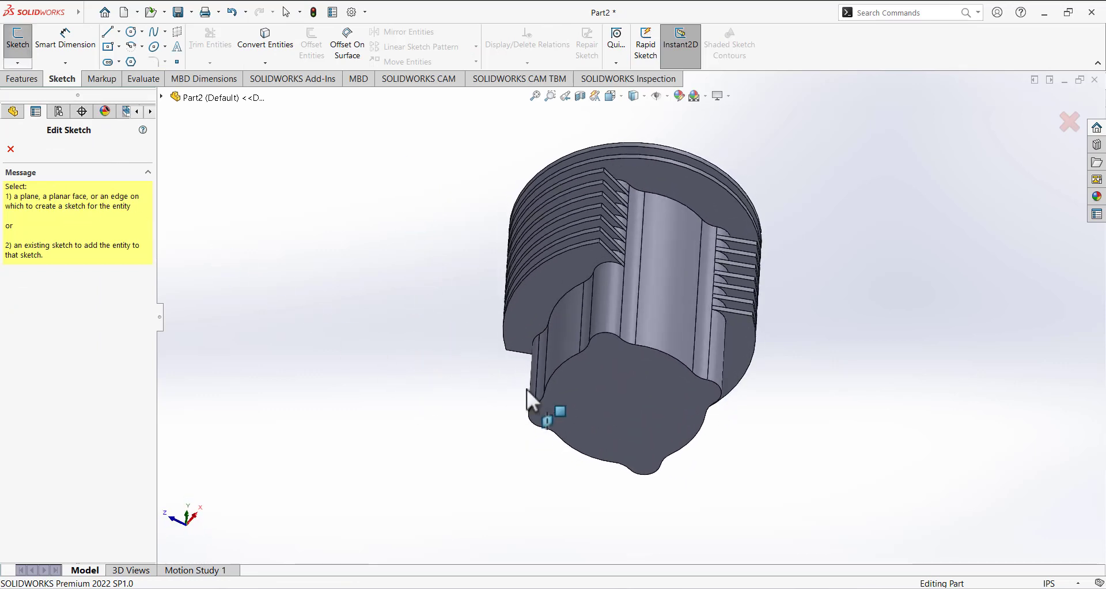
{"action": "left_click", "coordinate": [613, 379]}
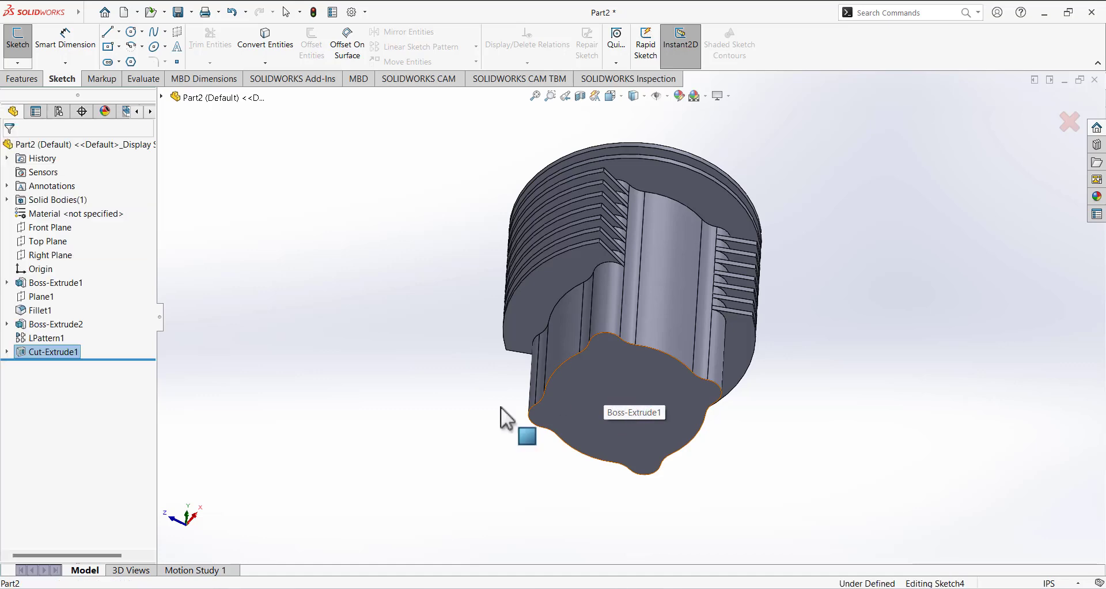
{"action": "left_click", "coordinate": [612, 96]}
{"action": "left_click", "coordinate": [676, 167]}
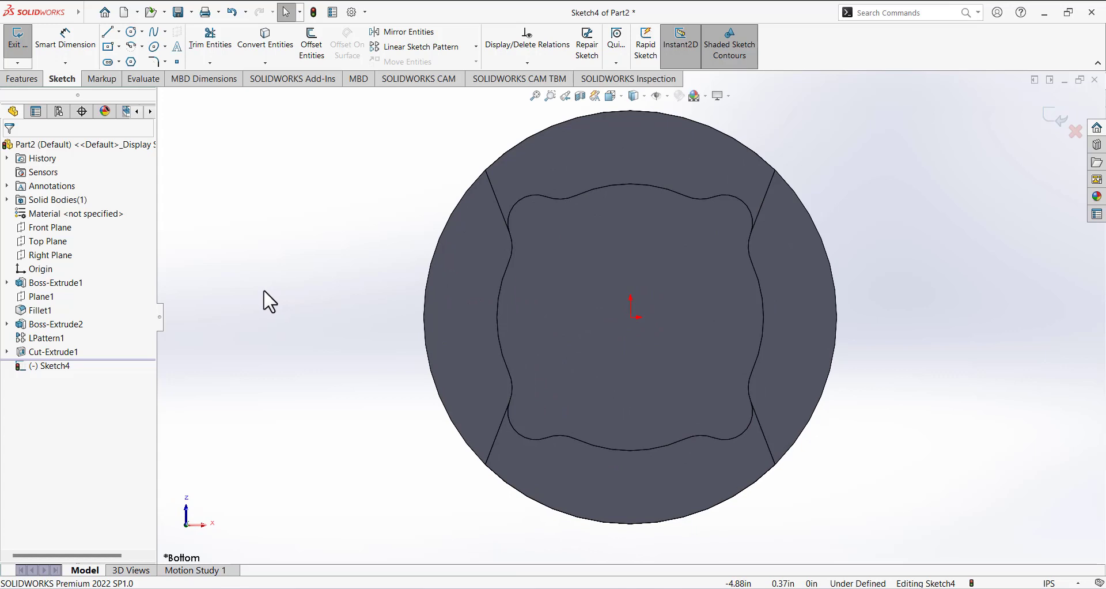
Step: Sketch a center rectangle from the origin, about 8.11 in wide and 5.51 in high, enclosing the flange outline
{"action": "left_click", "coordinate": [119, 49]}
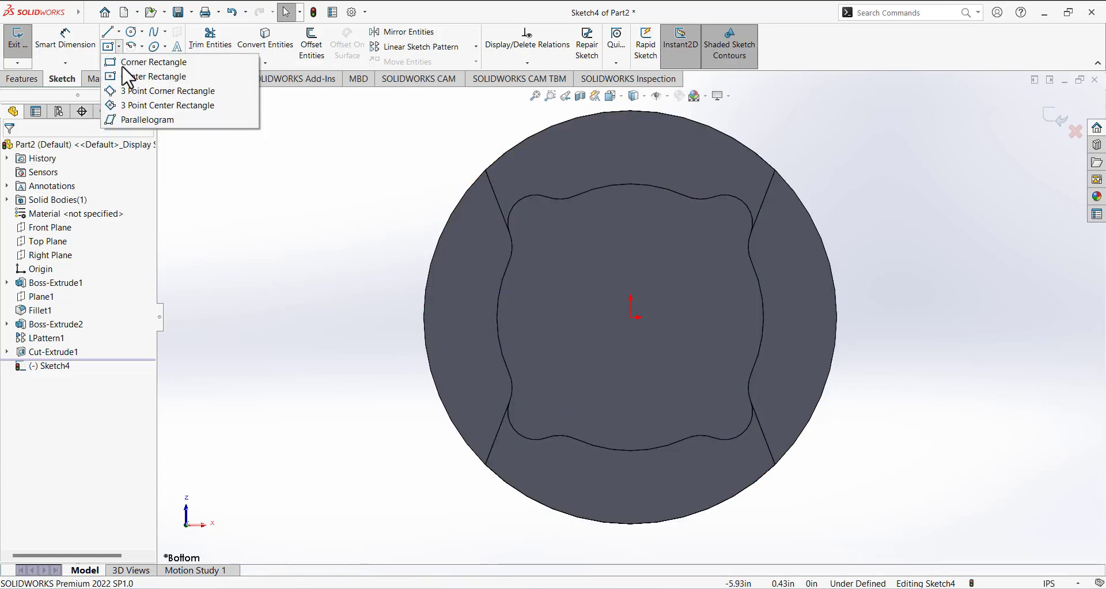
{"action": "left_click", "coordinate": [159, 76]}
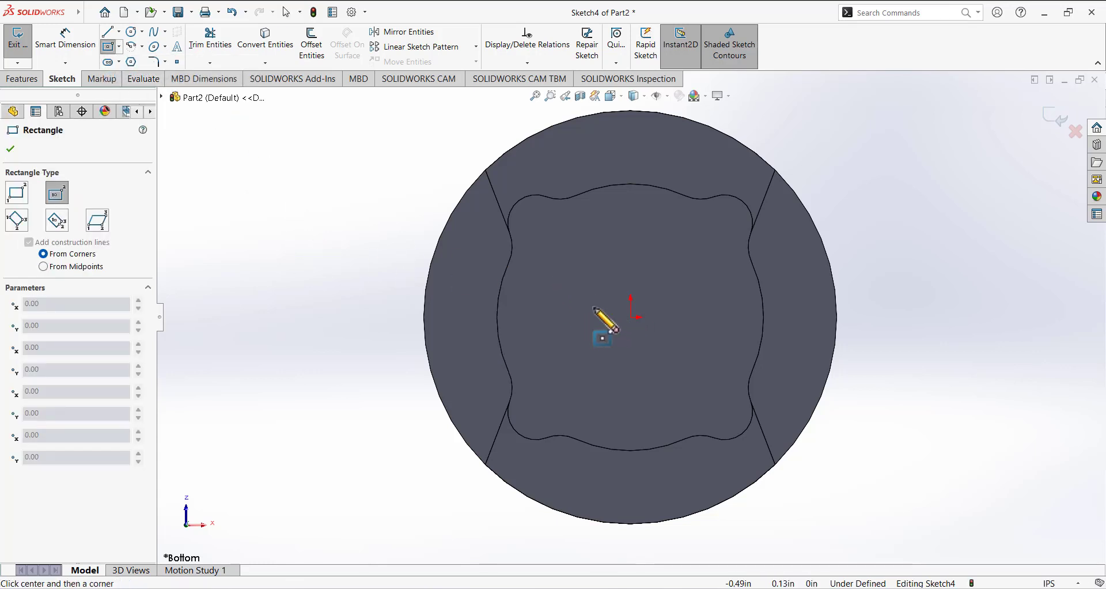
{"action": "left_click", "coordinate": [631, 317]}
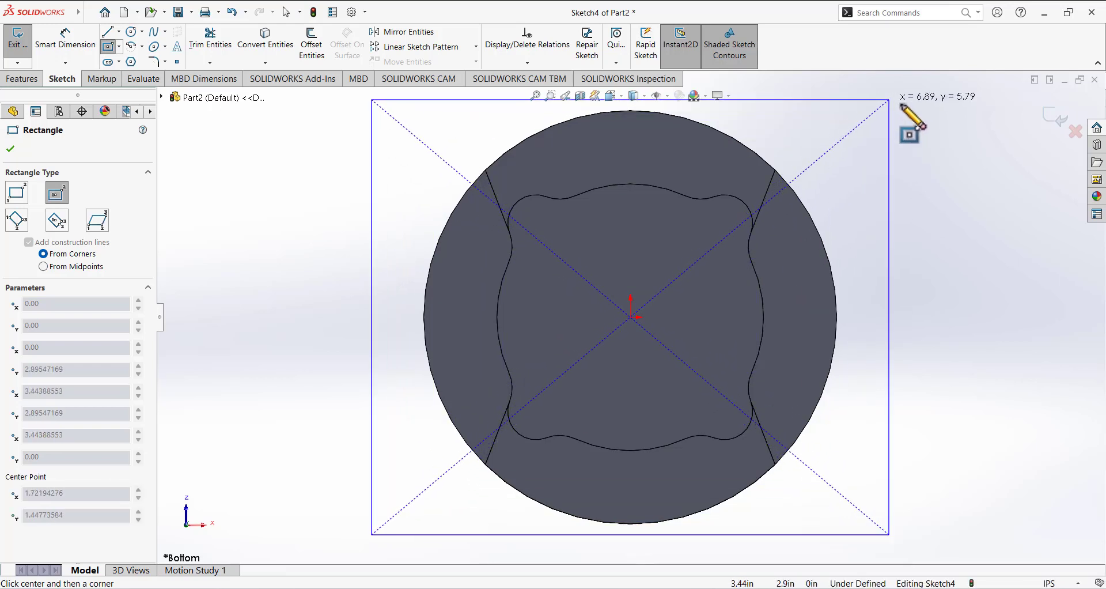
{"action": "left_click", "coordinate": [939, 106]}
{"action": "scroll", "coordinate": [666, 240], "scroll_direction": "down", "scroll_amount": 3}
{"action": "scroll", "coordinate": [586, 224], "scroll_direction": "up", "scroll_amount": 5}
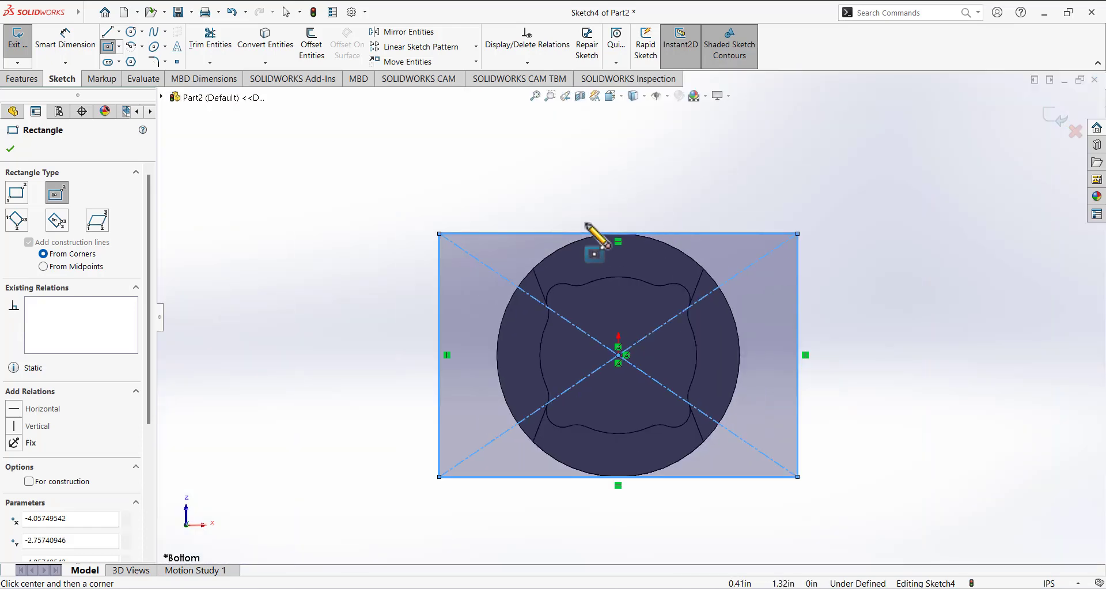
Step: Dimension the rectangle's width between its two vertical sides as 5.5 in
{"action": "left_click", "coordinate": [62, 52]}
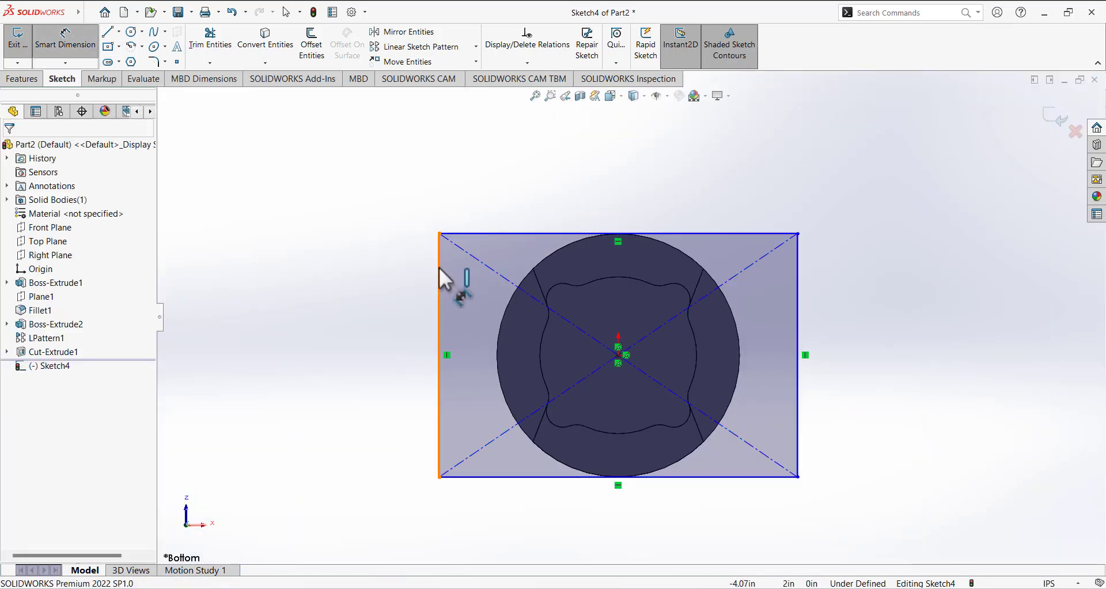
{"action": "left_click", "coordinate": [439, 282]}
{"action": "left_click", "coordinate": [797, 294]}
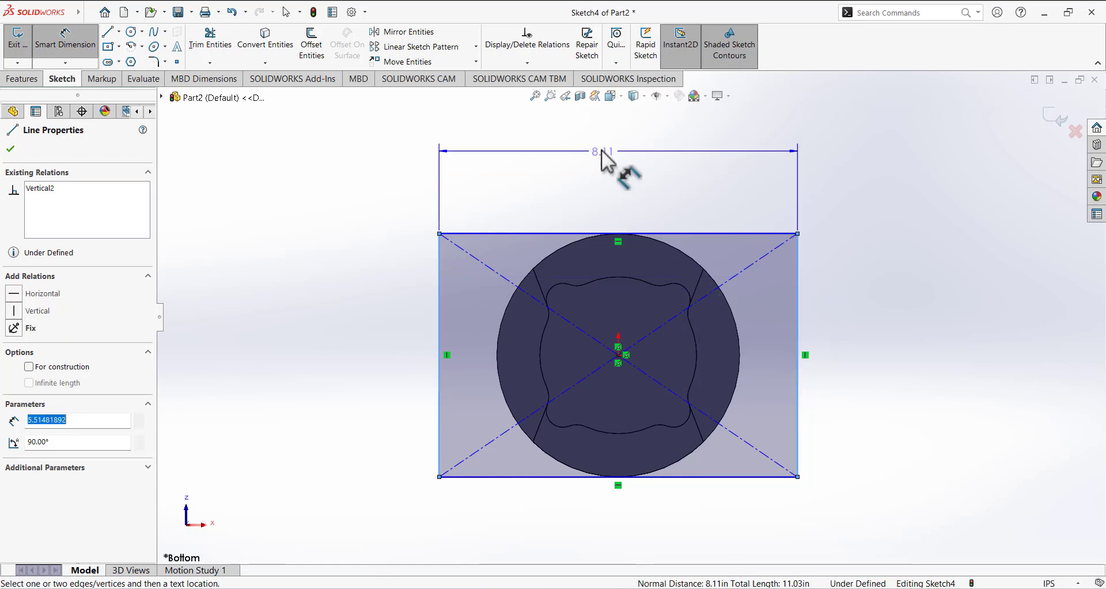
{"action": "left_click", "coordinate": [656, 182]}
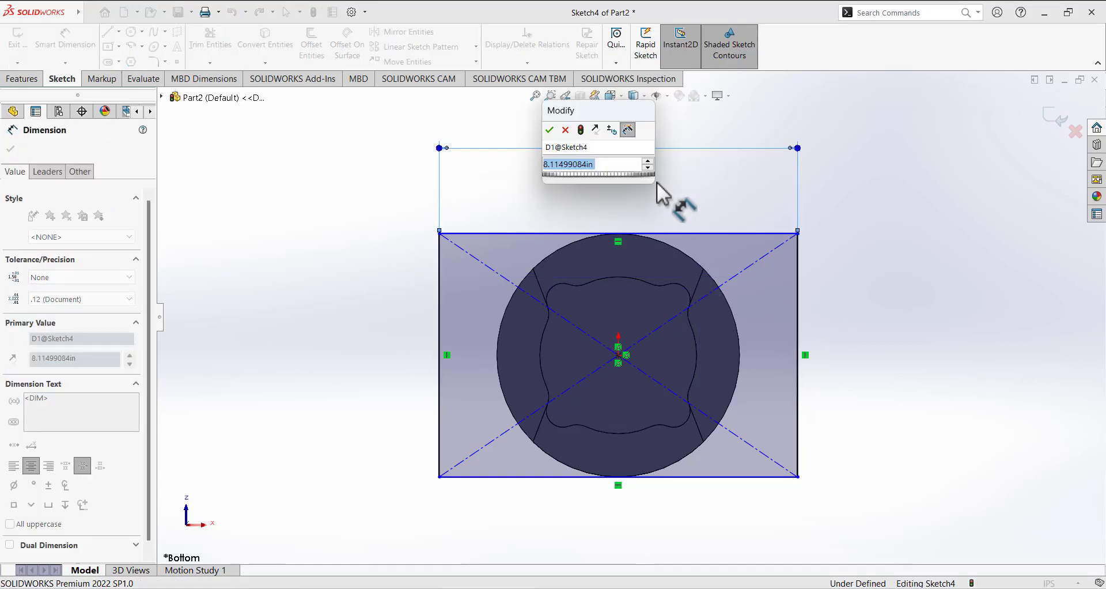
{"action": "type", "text": "5.5"}
{"action": "key", "text": "Return"}
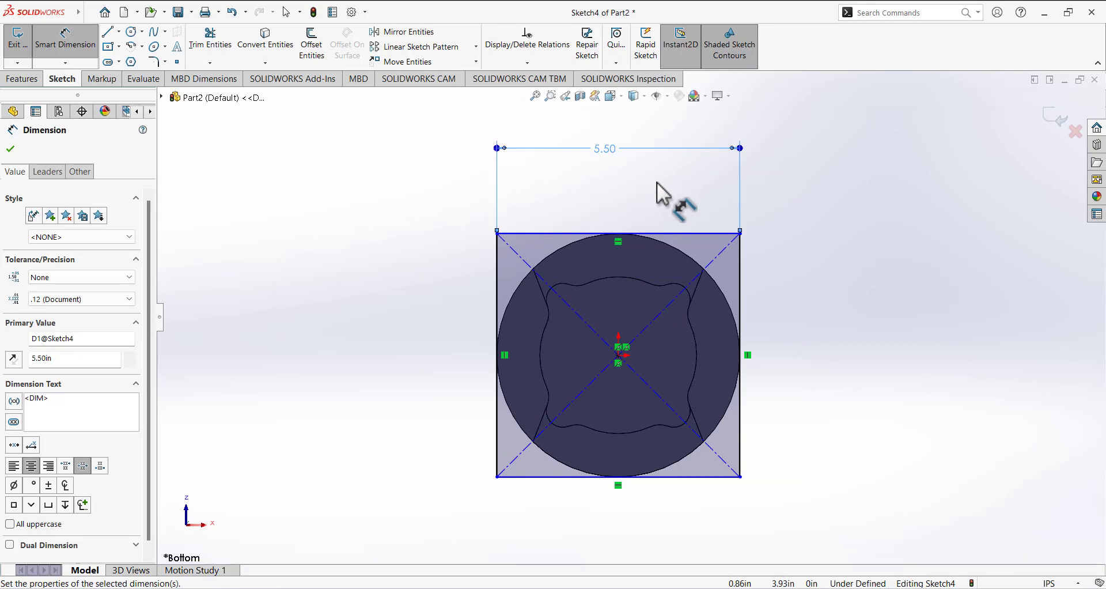
Step: Dimension the rectangle's height between its two horizontal sides as 4 in
{"action": "left_click", "coordinate": [700, 233]}
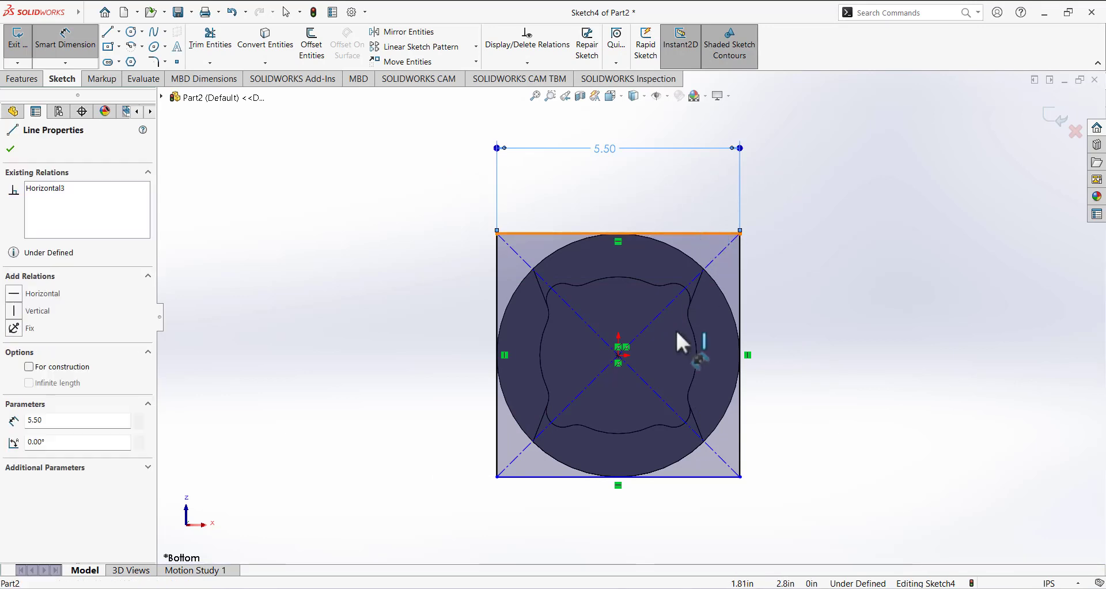
{"action": "left_click", "coordinate": [667, 477]}
{"action": "left_click", "coordinate": [876, 393]}
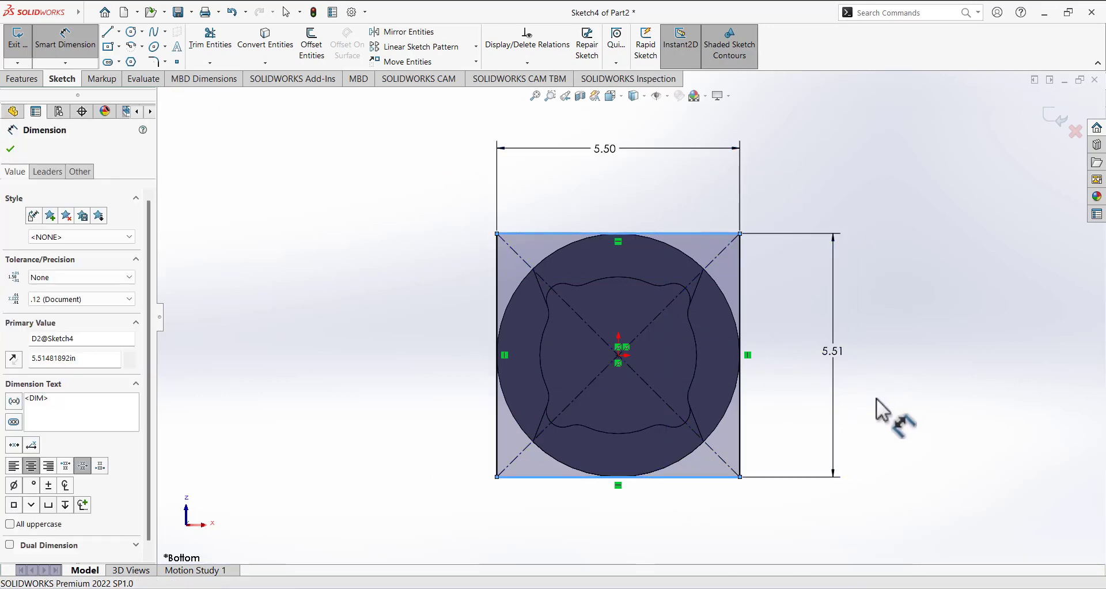
{"action": "type", "text": "4"}
{"action": "key", "text": "Return"}
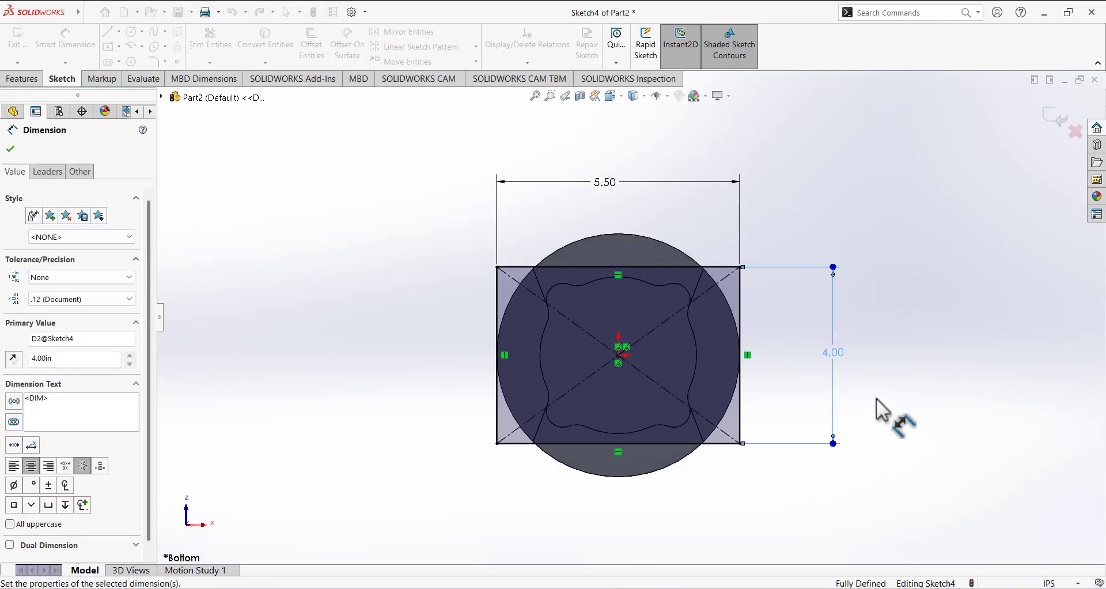
Step: Round all four corners of the rectangle with 0.5 in sketch fillets
{"action": "scroll", "coordinate": [624, 358], "scroll_direction": "up", "scroll_amount": 2}
{"action": "scroll", "coordinate": [621, 358], "scroll_direction": "down", "scroll_amount": 1}
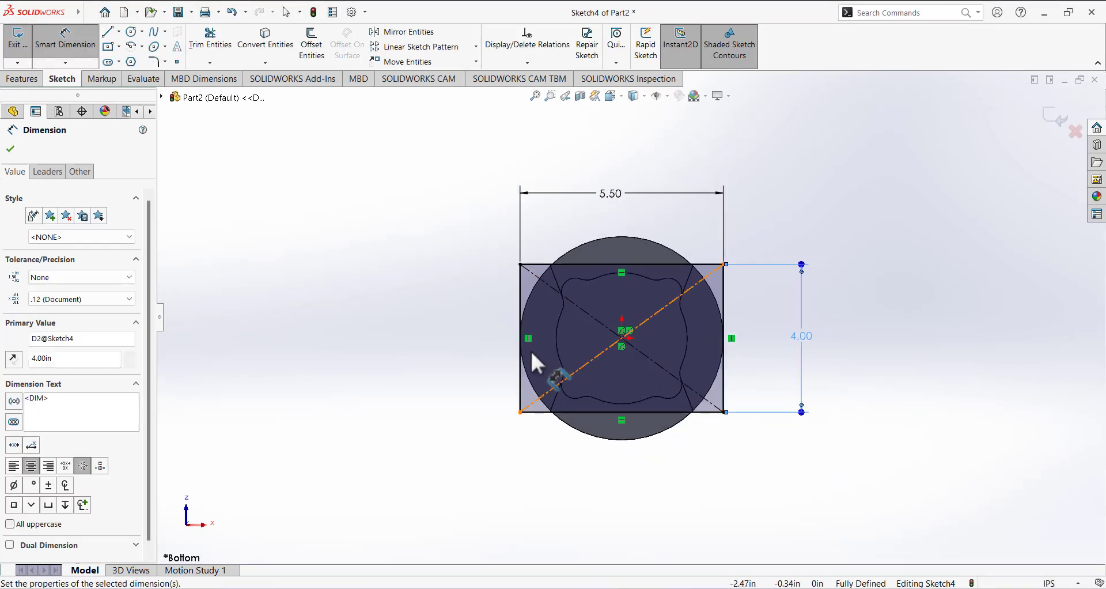
{"action": "left_click", "coordinate": [153, 62]}
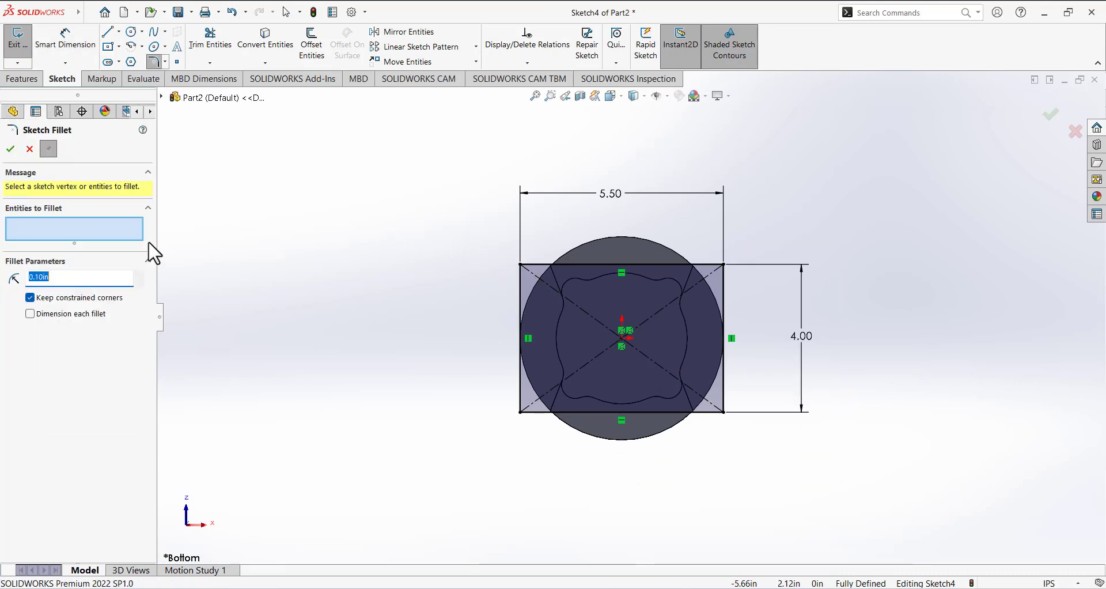
{"action": "type", "text": "0."}
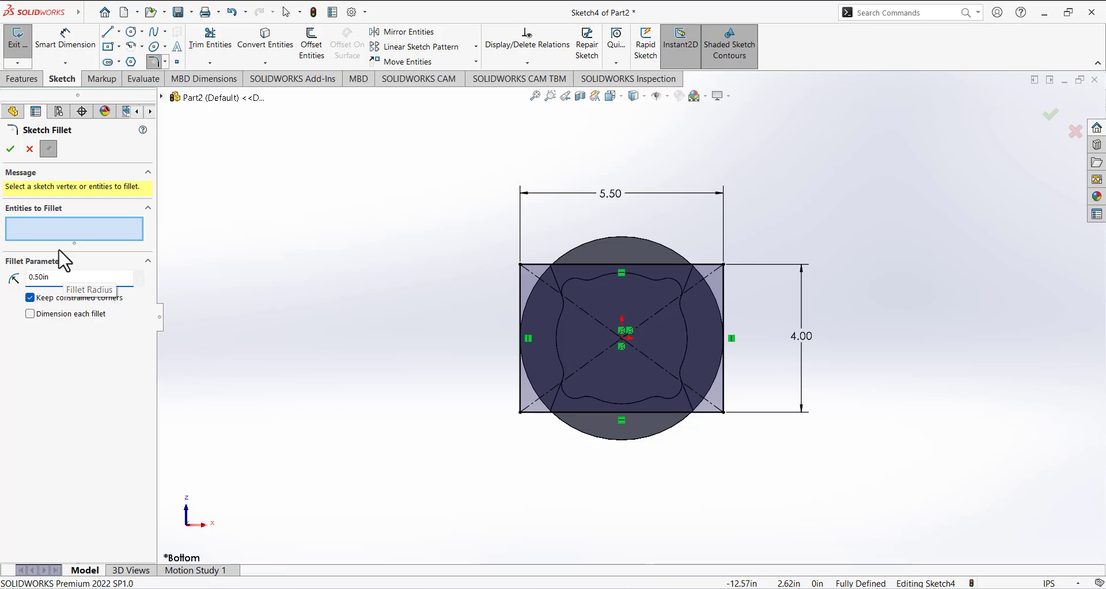
{"action": "left_click", "coordinate": [521, 267]}
{"action": "left_click", "coordinate": [521, 412]}
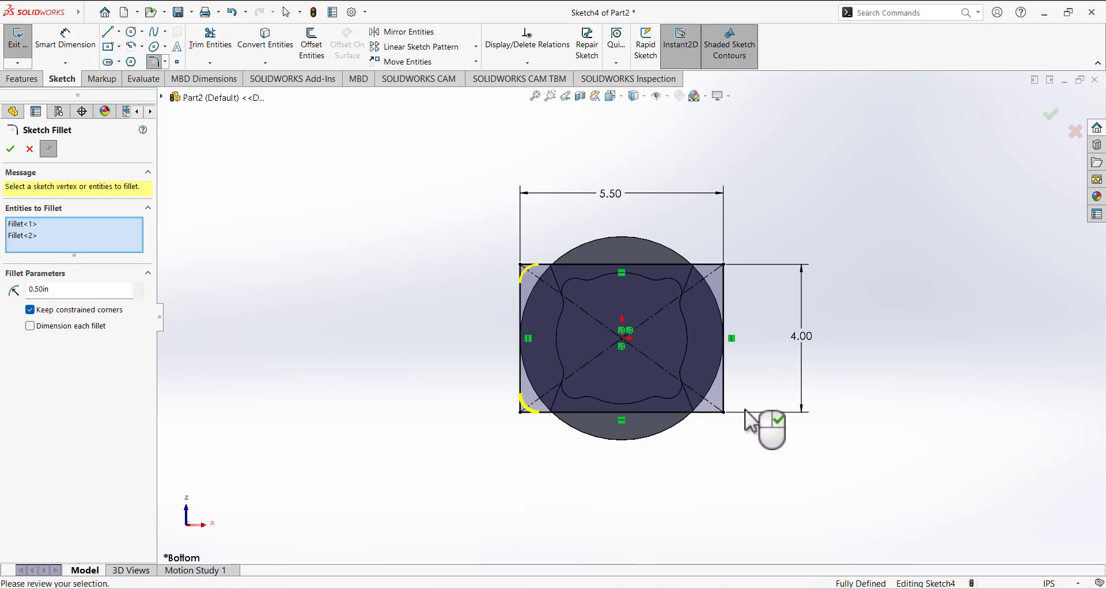
{"action": "left_click", "coordinate": [723, 413]}
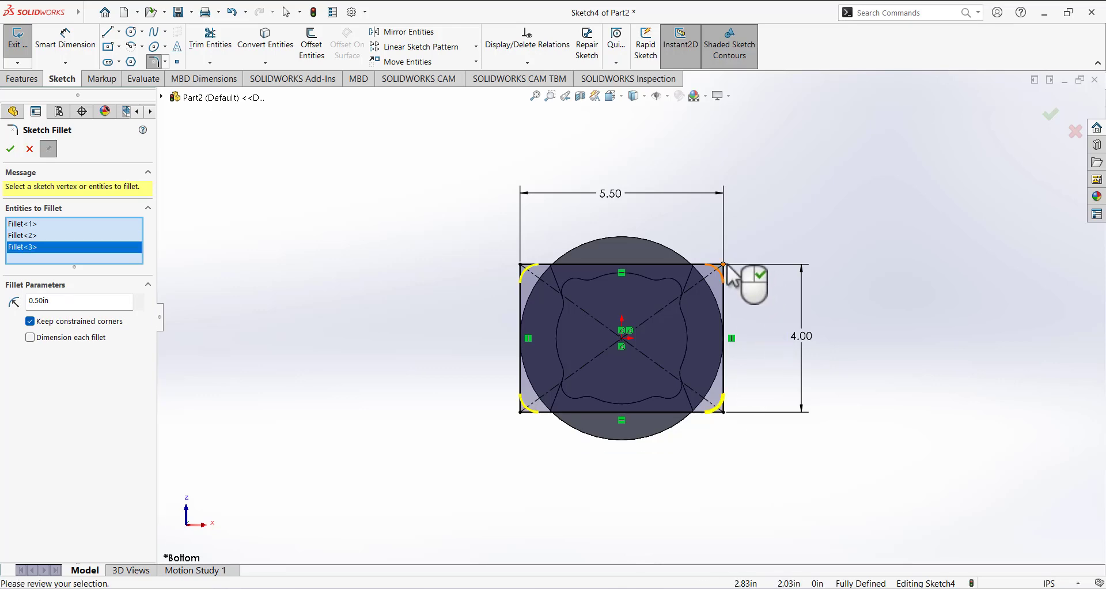
{"action": "left_click", "coordinate": [724, 265]}
{"action": "left_click", "coordinate": [10, 149]}
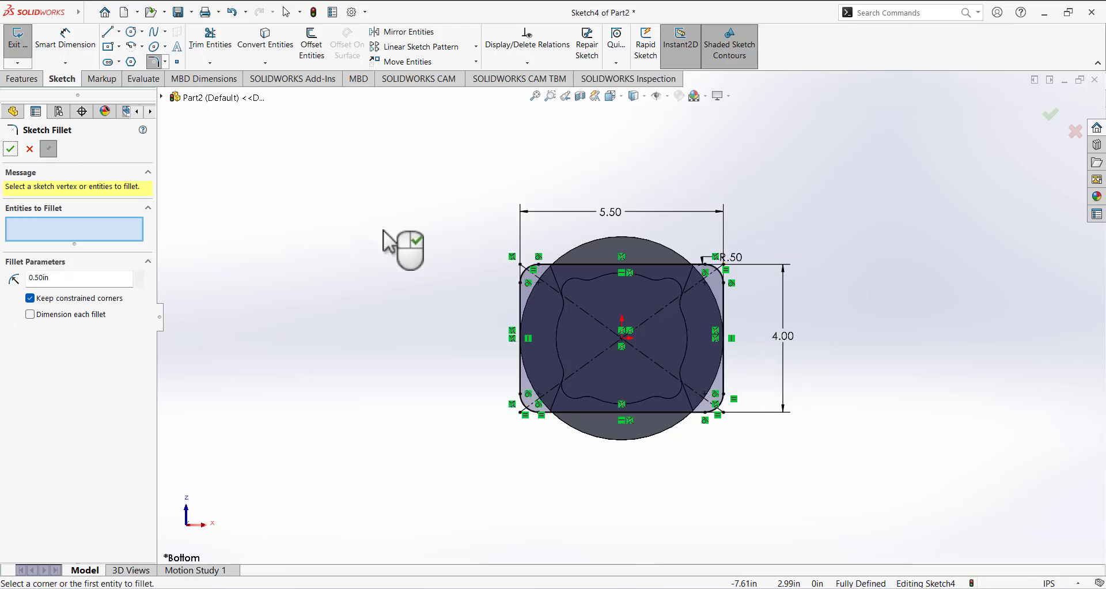
{"action": "middle_click_drag", "start_coordinate": [407, 239], "coordinate": [325, 461]}
{"action": "left_click", "coordinate": [10, 148]}
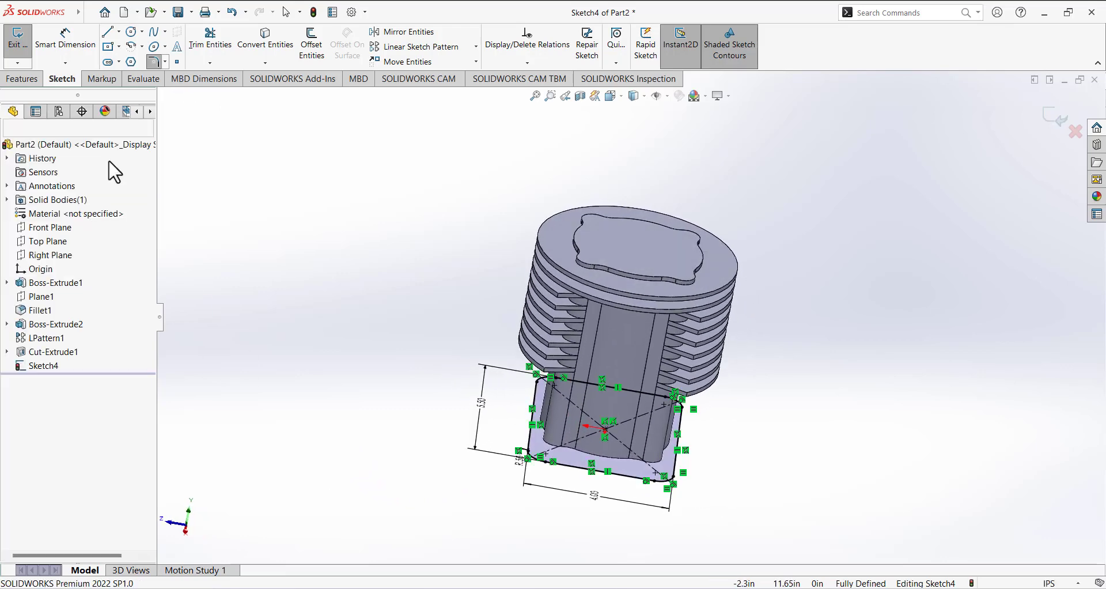
Step: Finish the sketch and extrude the rounded rectangle Blind 0.75 in upward, towards the flanges, merged with the body as a base plate
{"action": "mouse_move", "coordinate": [332, 239]}
{"action": "middle_mouse_down"}
{"action": "mouse_move", "coordinate": [464, 248]}
{"action": "mouse_move", "coordinate": [426, 311]}
{"action": "mouse_move", "coordinate": [401, 323]}
{"action": "middle_mouse_up"}
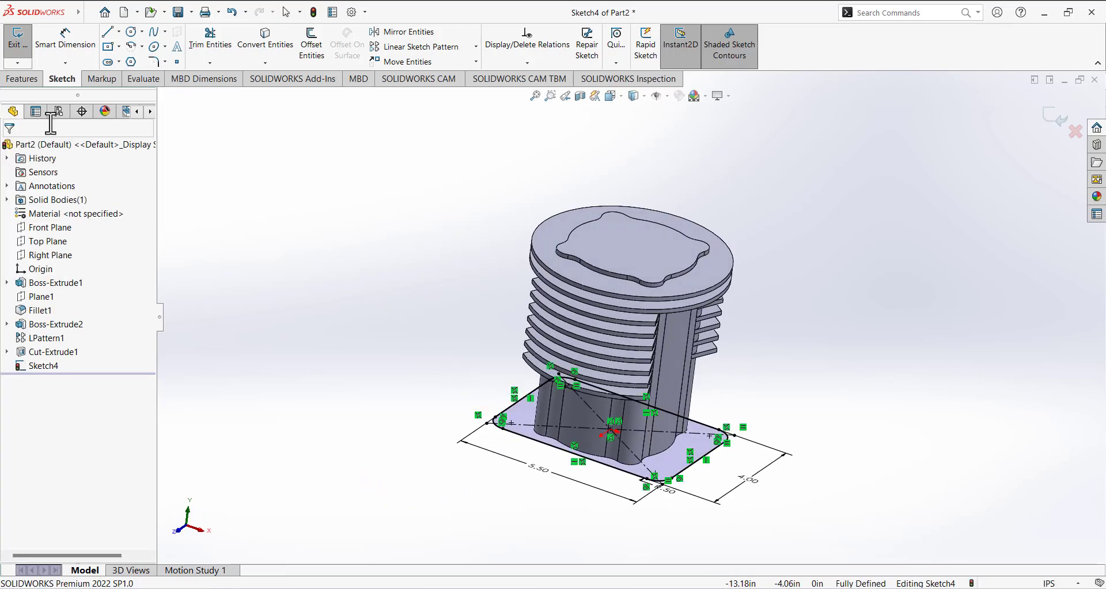
{"action": "left_click", "coordinate": [20, 46]}
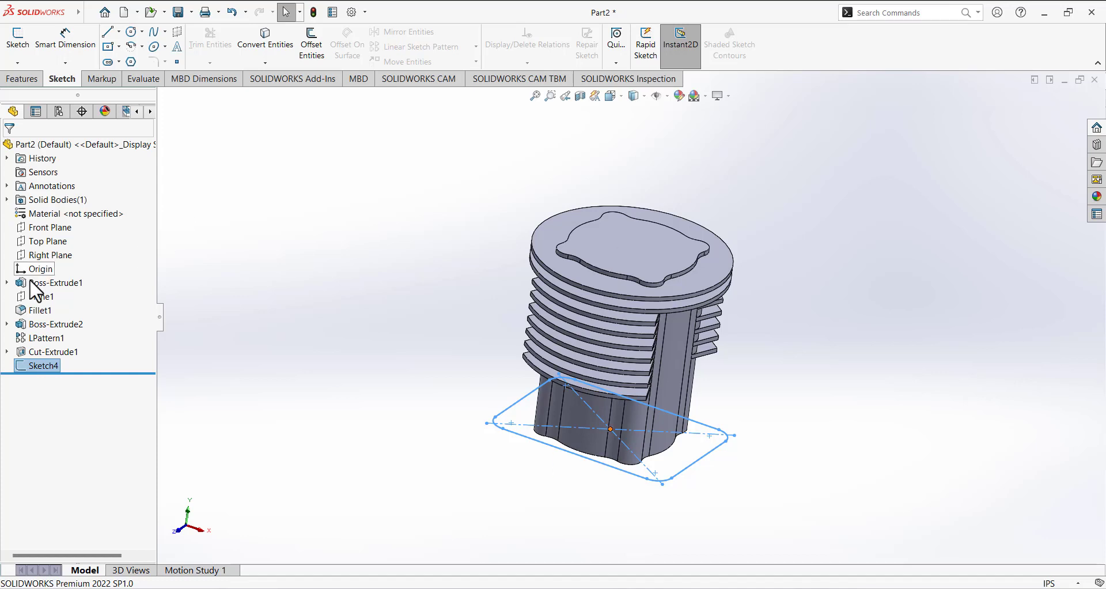
{"action": "left_click", "coordinate": [21, 78]}
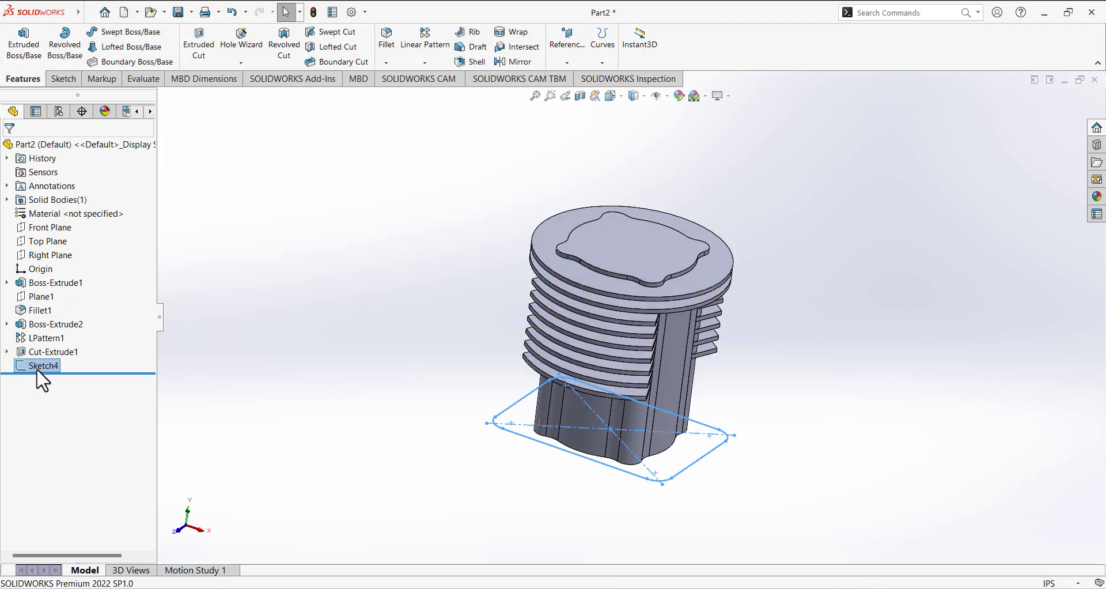
{"action": "left_click", "coordinate": [26, 51]}
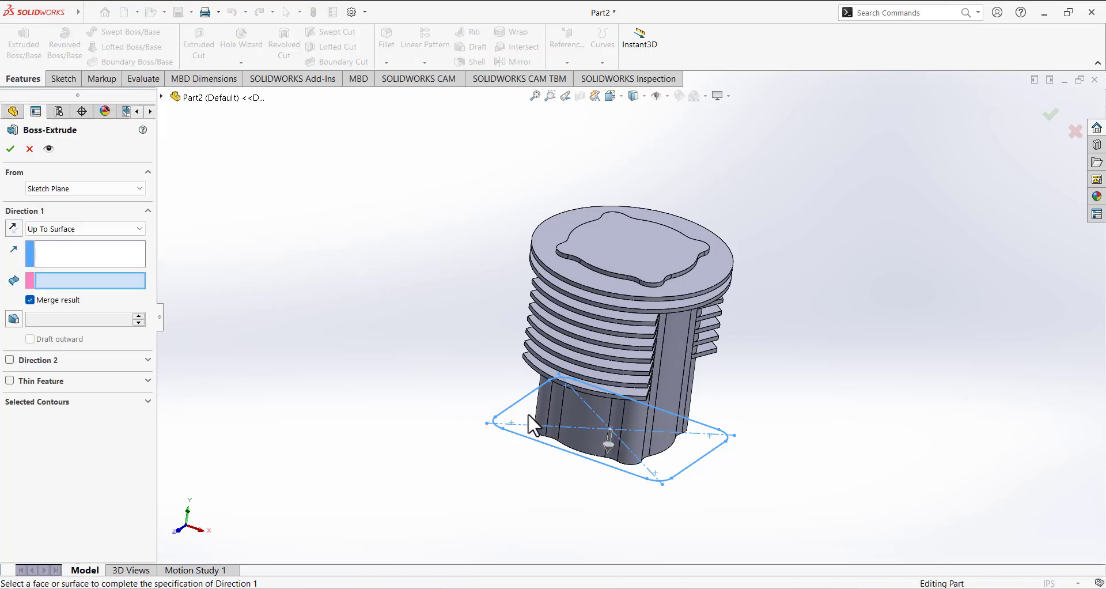
{"action": "left_click", "coordinate": [58, 230]}
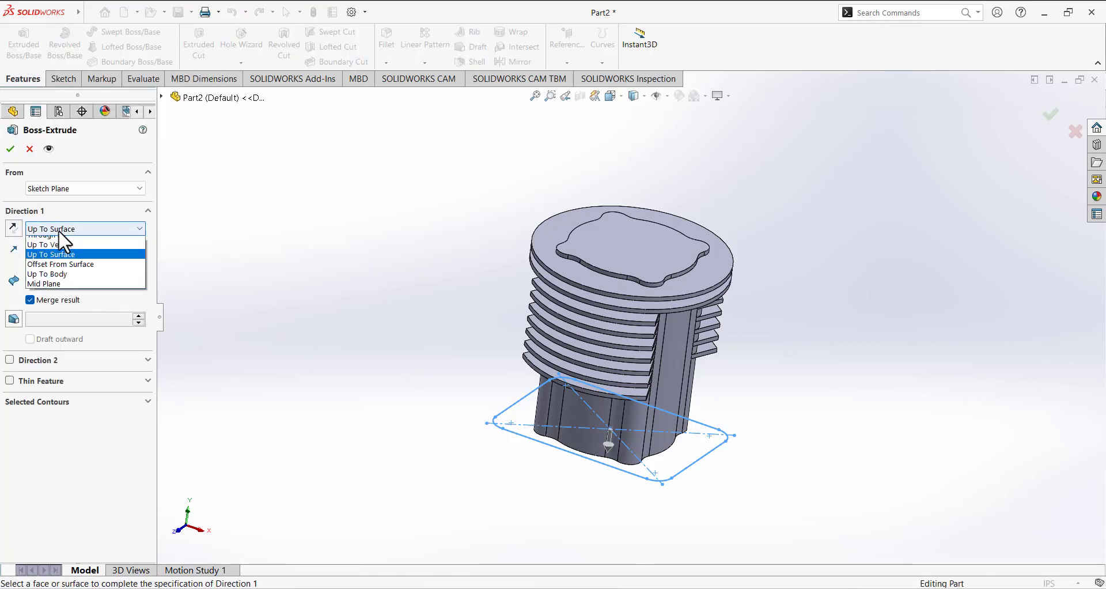
{"action": "left_click", "coordinate": [52, 240]}
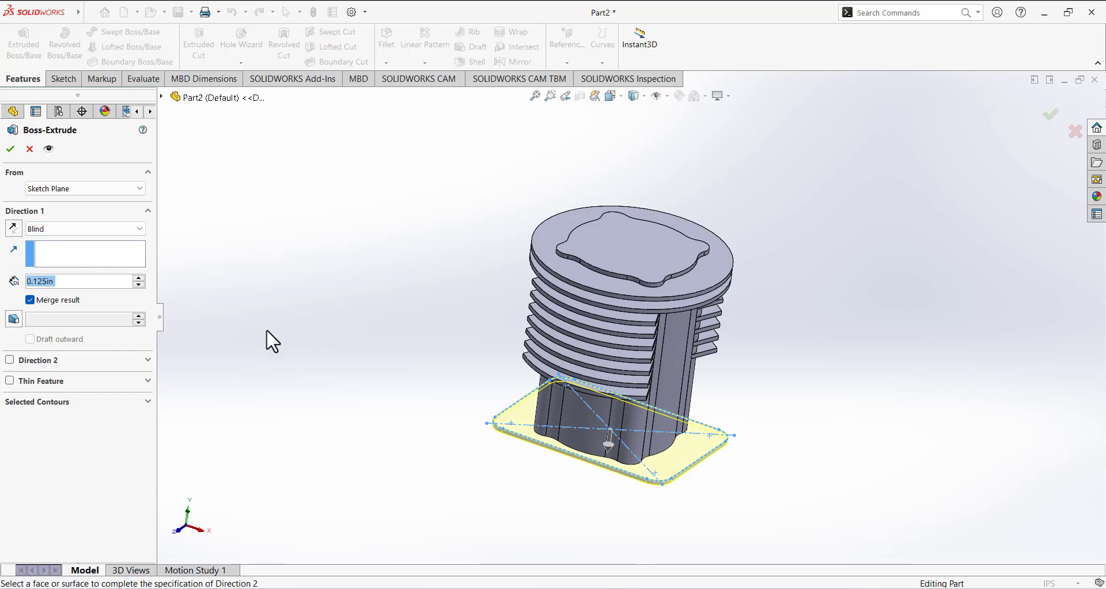
{"action": "left_click", "coordinate": [13, 228]}
{"action": "mouse_move", "coordinate": [370, 333]}
{"action": "middle_mouse_down"}
{"action": "mouse_move", "coordinate": [348, 338]}
{"action": "mouse_move", "coordinate": [389, 338]}
{"action": "middle_mouse_up"}
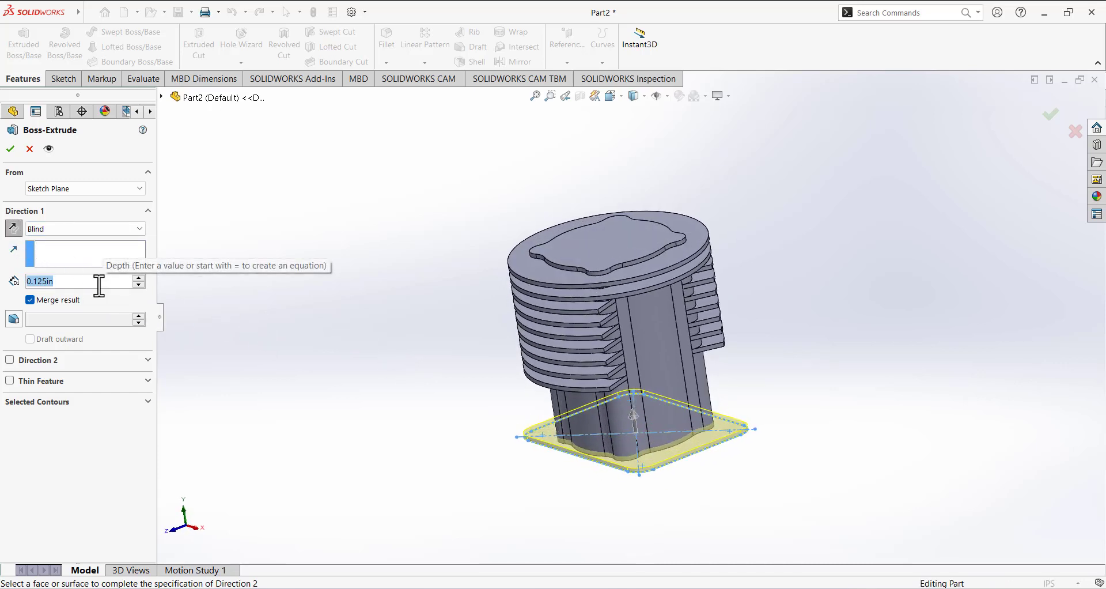
{"action": "type", "text": "0.75"}
{"action": "key", "text": "Return"}
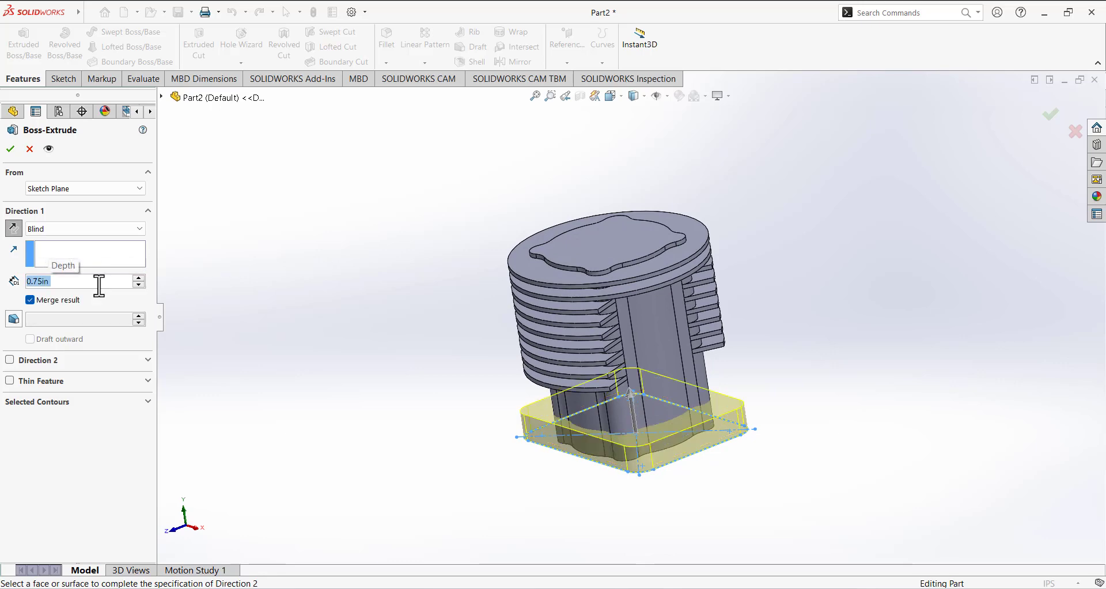
{"action": "middle_click_drag", "start_coordinate": [368, 382], "coordinate": [421, 343]}
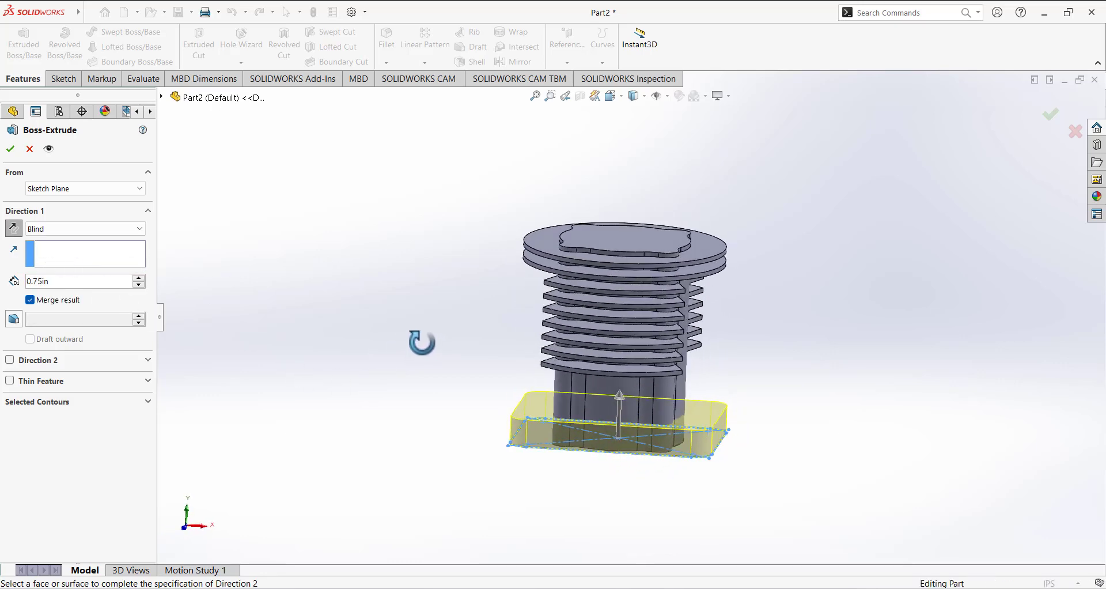
{"action": "left_click", "coordinate": [13, 228]}
{"action": "left_click", "coordinate": [14, 229]}
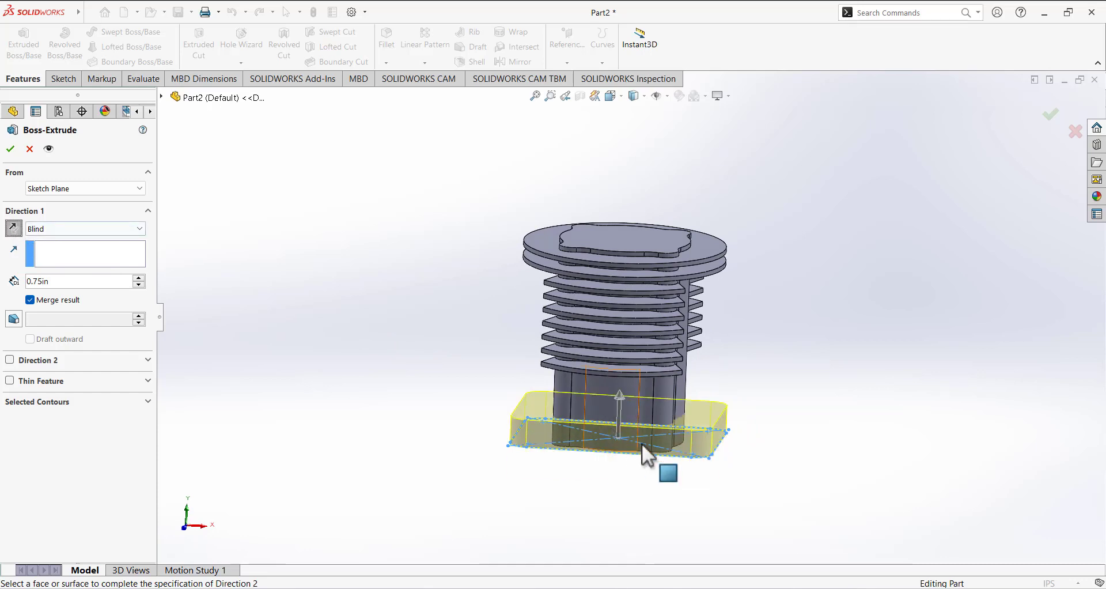
{"action": "left_click", "coordinate": [10, 150]}
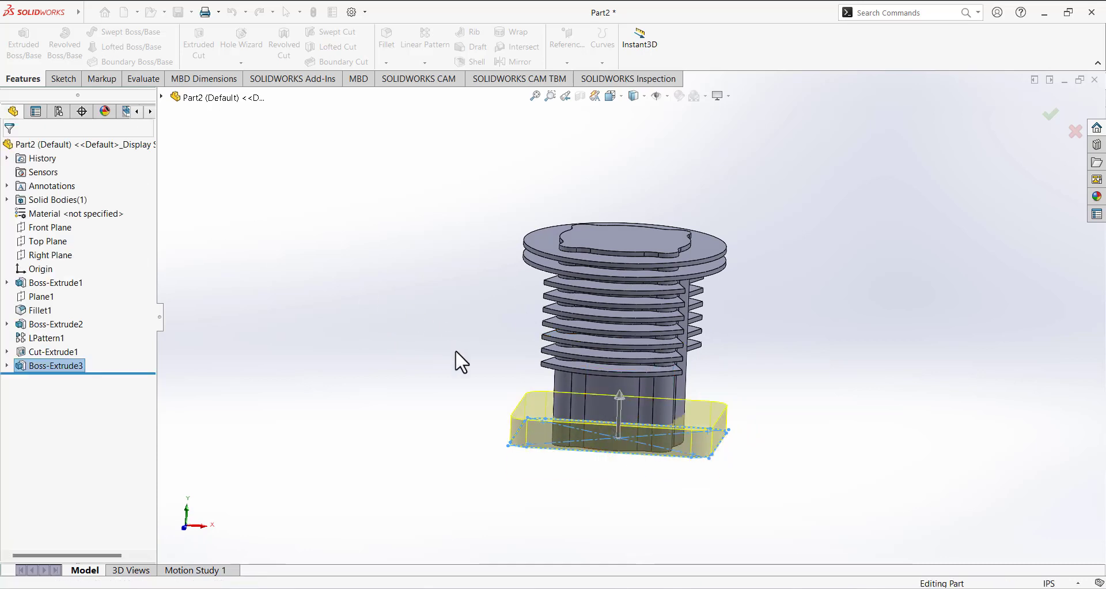
Step: Start a new sketch on the Right Plane and view the part from the right
{"action": "middle_click_drag", "start_coordinate": [455, 359], "coordinate": [424, 264]}
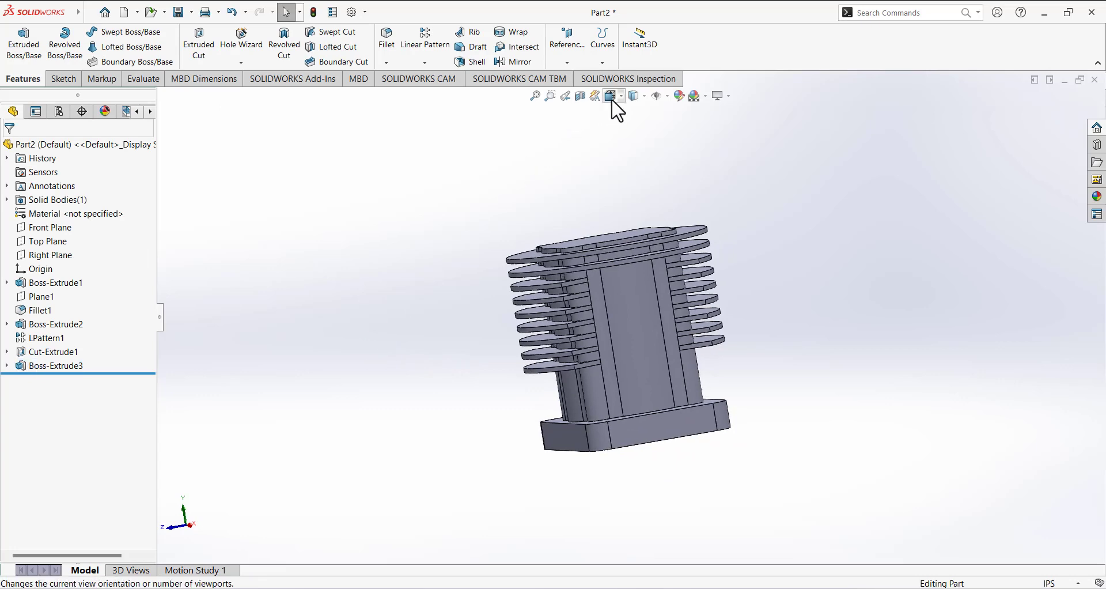
{"action": "left_click", "coordinate": [614, 97]}
{"action": "left_click", "coordinate": [667, 142]}
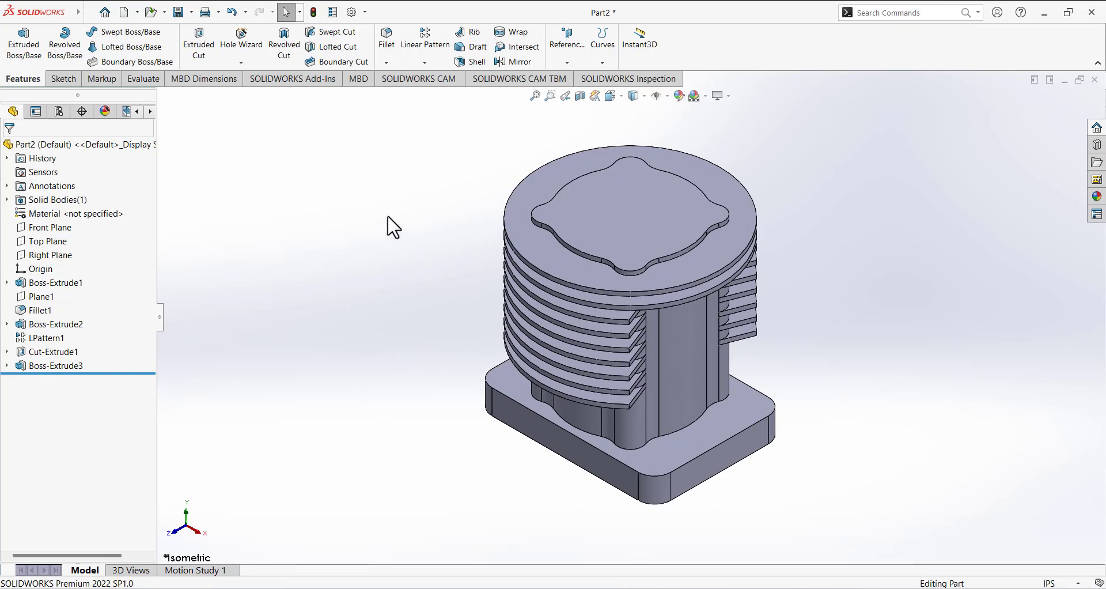
{"action": "left_click", "coordinate": [63, 79]}
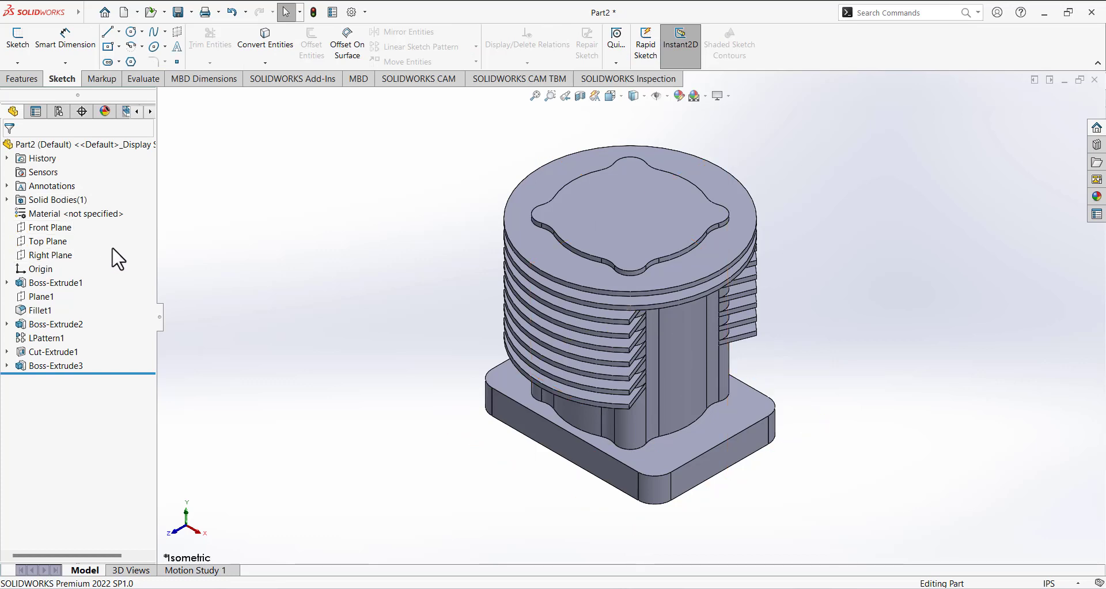
{"action": "left_click", "coordinate": [53, 256]}
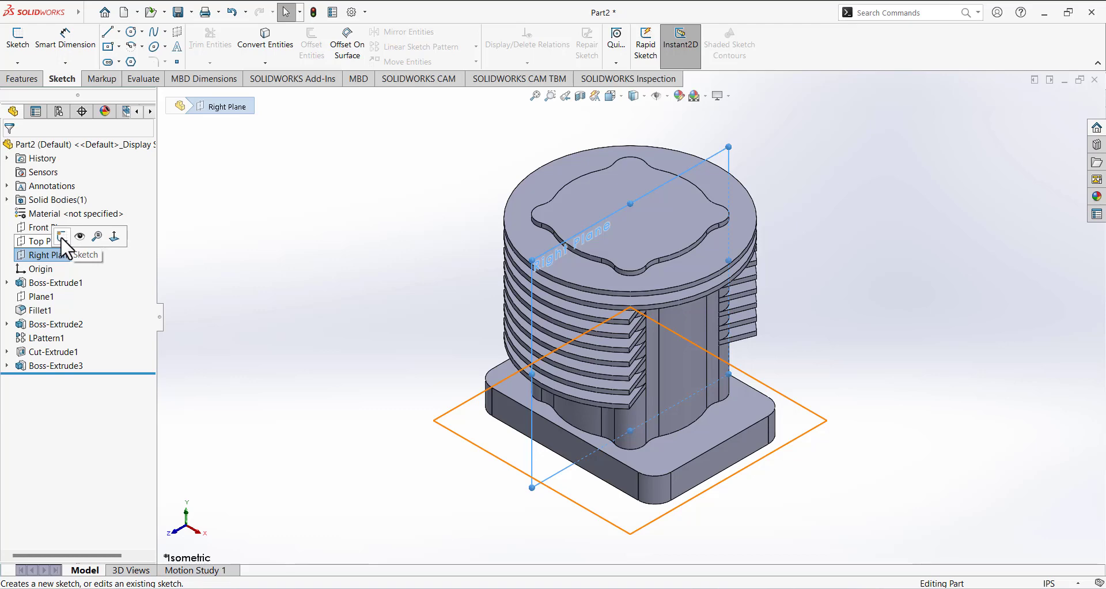
{"action": "left_click", "coordinate": [60, 236]}
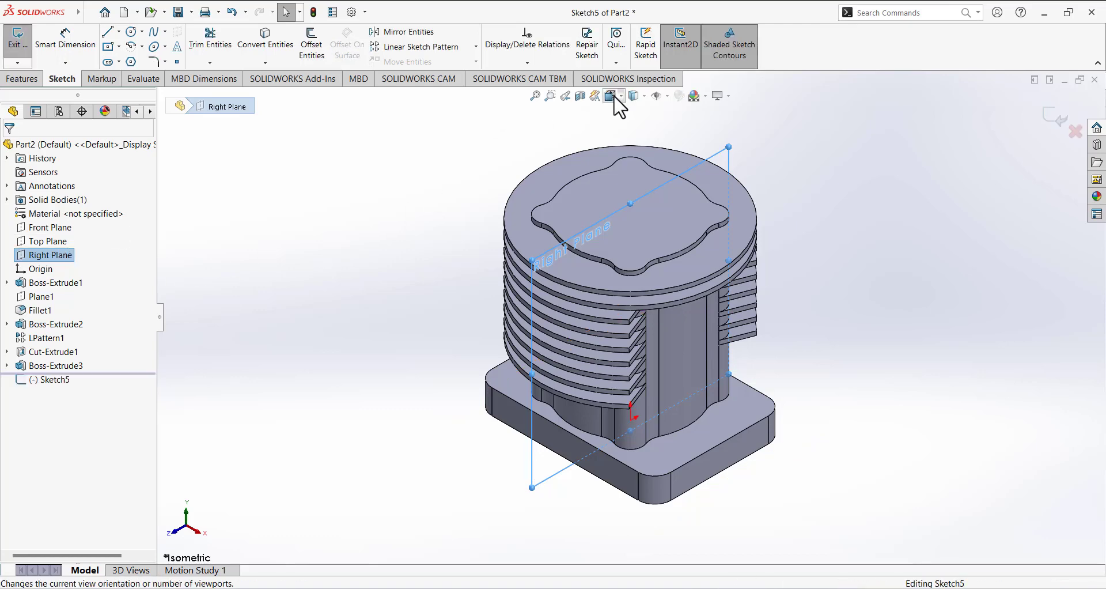
{"action": "left_click", "coordinate": [612, 97]}
{"action": "left_click", "coordinate": [673, 166]}
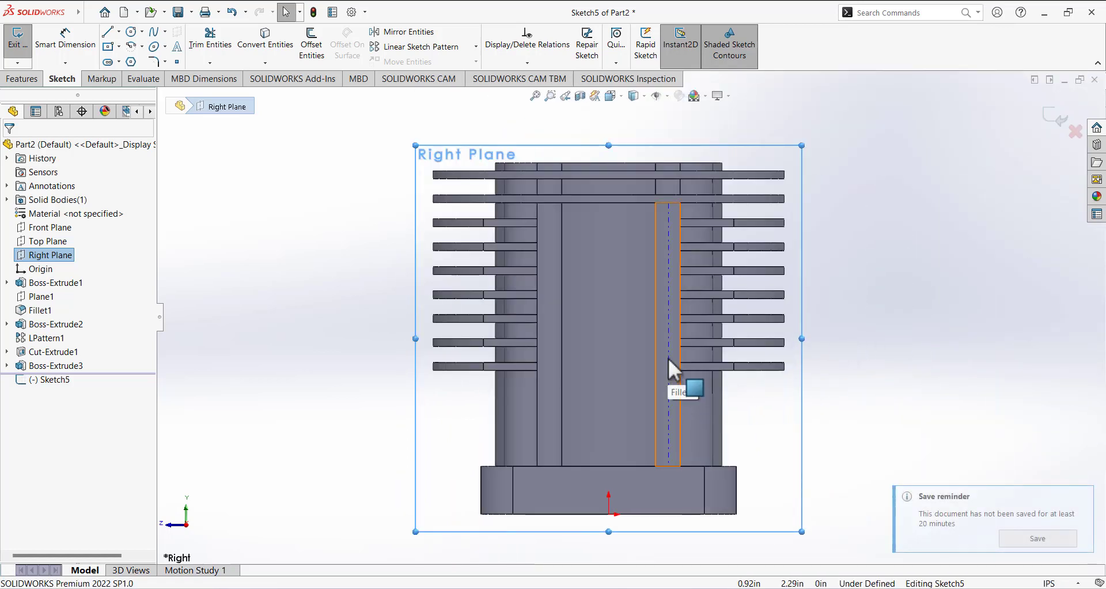
Step: Sketch a center rectangle about 1.2 in wide and 1.3 in high, centered about 3.16 in directly above the origin
{"action": "left_click", "coordinate": [108, 47]}
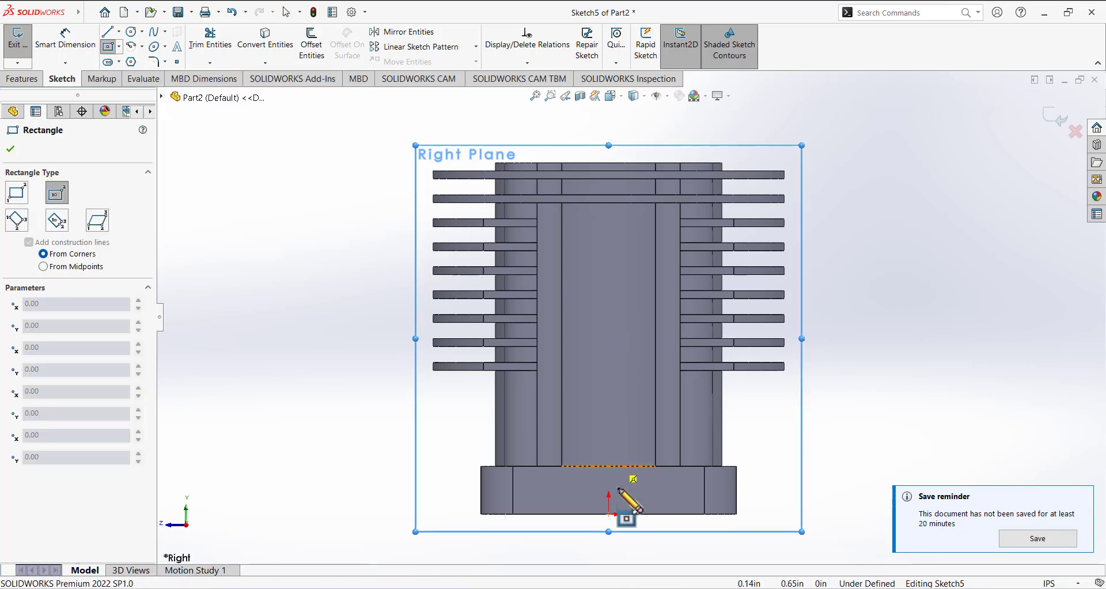
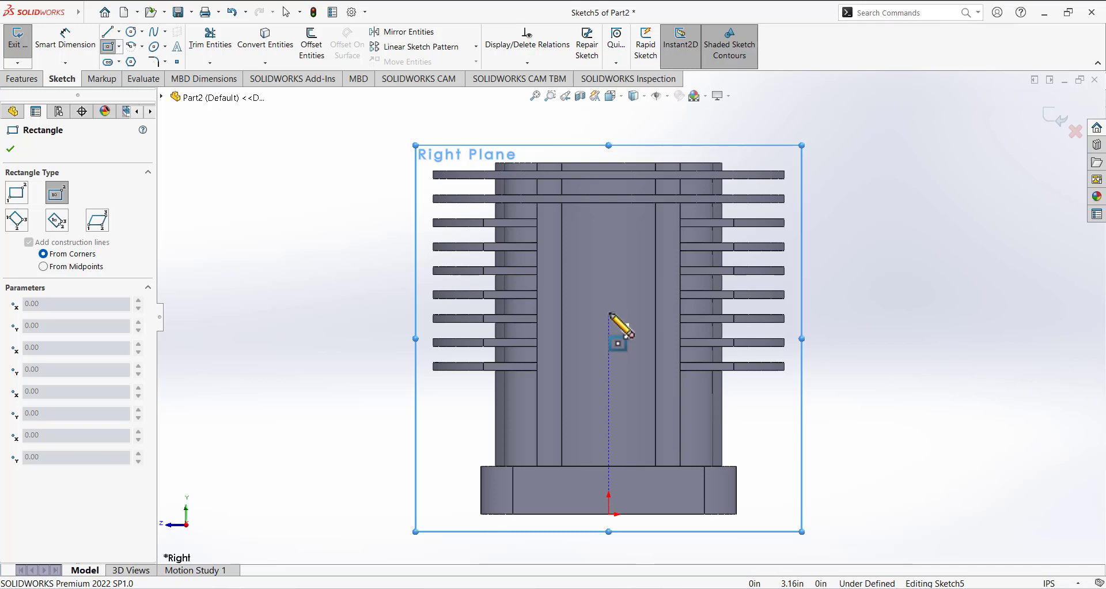
{"action": "left_click", "coordinate": [609, 311]}
{"action": "left_click", "coordinate": [648, 352]}
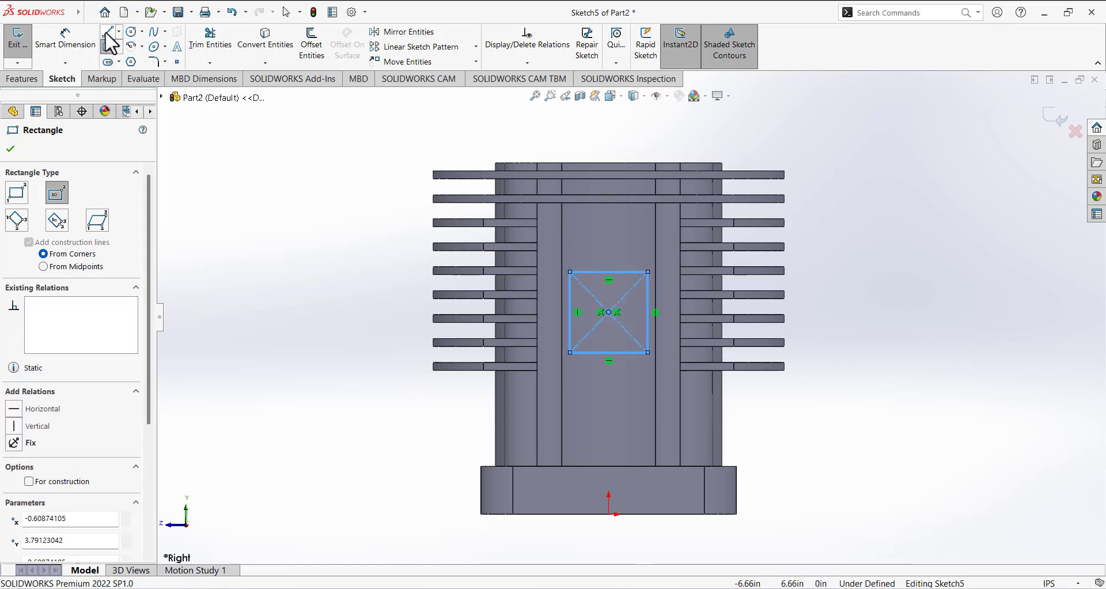
{"action": "left_click", "coordinate": [583, 352]}
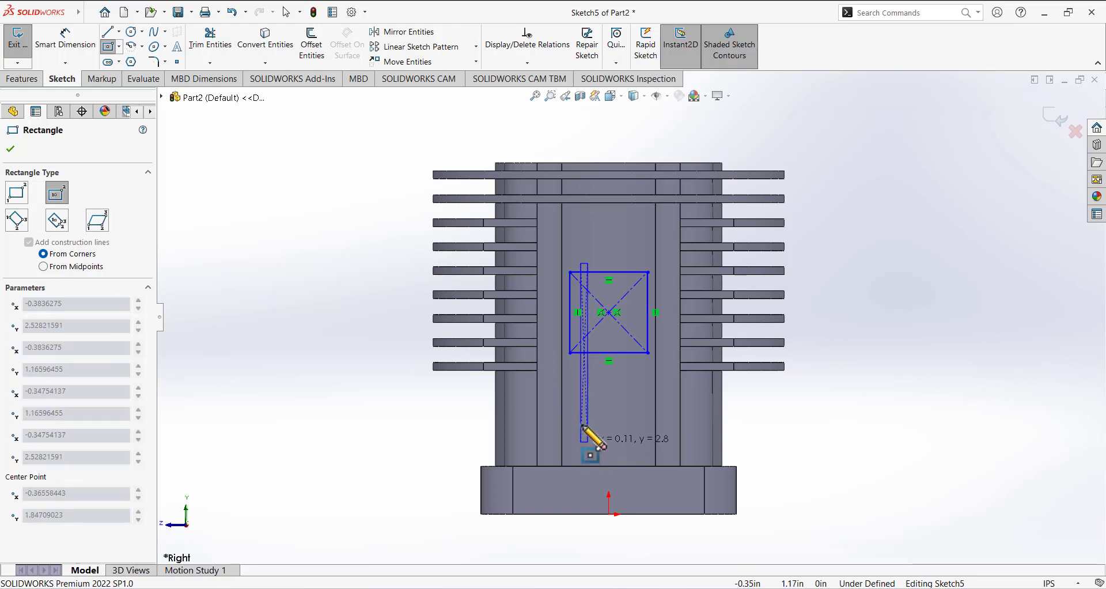
{"action": "right_click", "coordinate": [442, 406]}
{"action": "left_click", "coordinate": [453, 410]}
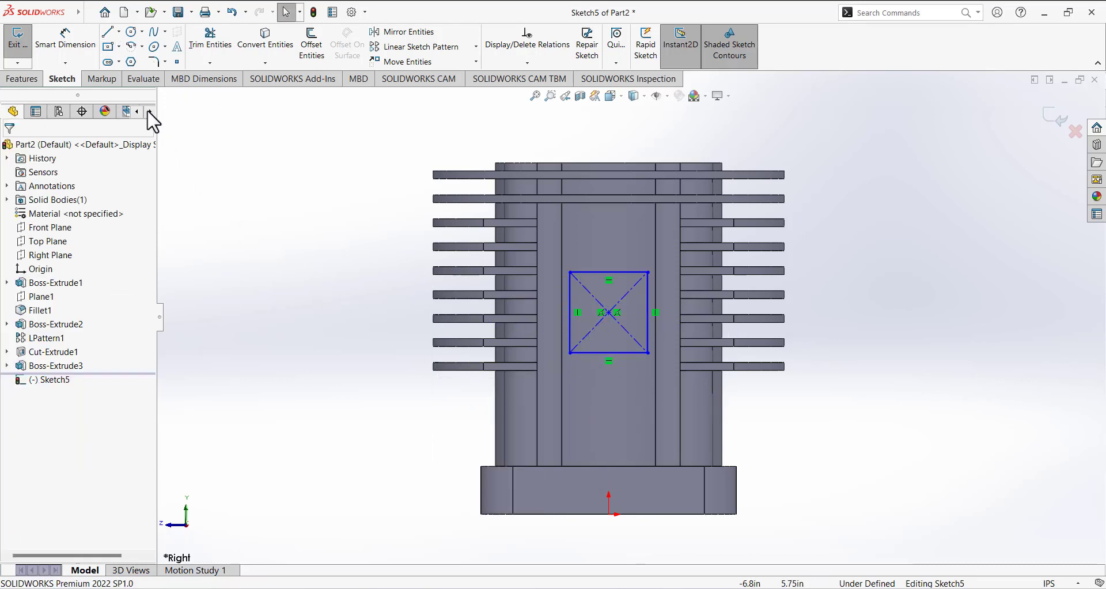
Step: Sketch a three-sided line outline about 0.66 in wide and 1.78 in high, from the rectangle's lower edge down to the base plate's top edge
{"action": "left_click", "coordinate": [108, 32]}
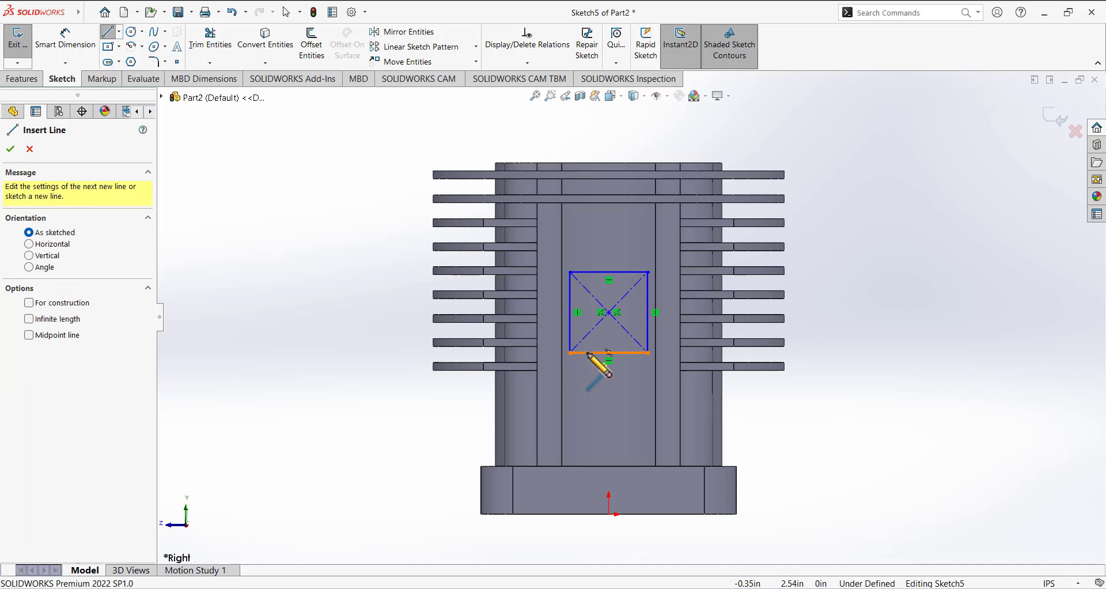
{"action": "left_click", "coordinate": [607, 352]}
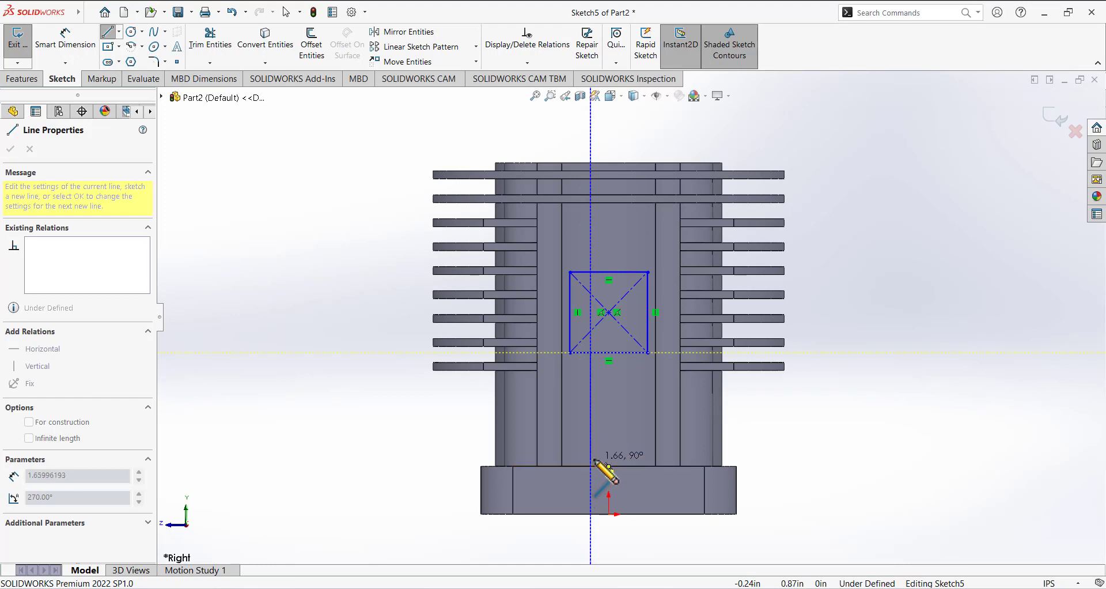
{"action": "left_click", "coordinate": [591, 466]}
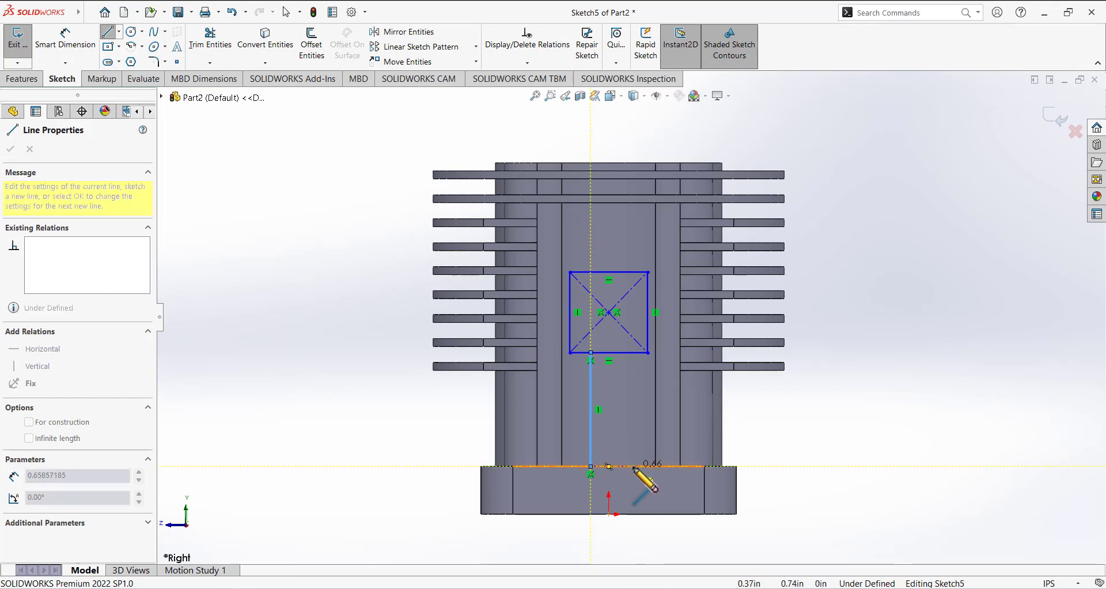
{"action": "left_click", "coordinate": [633, 465]}
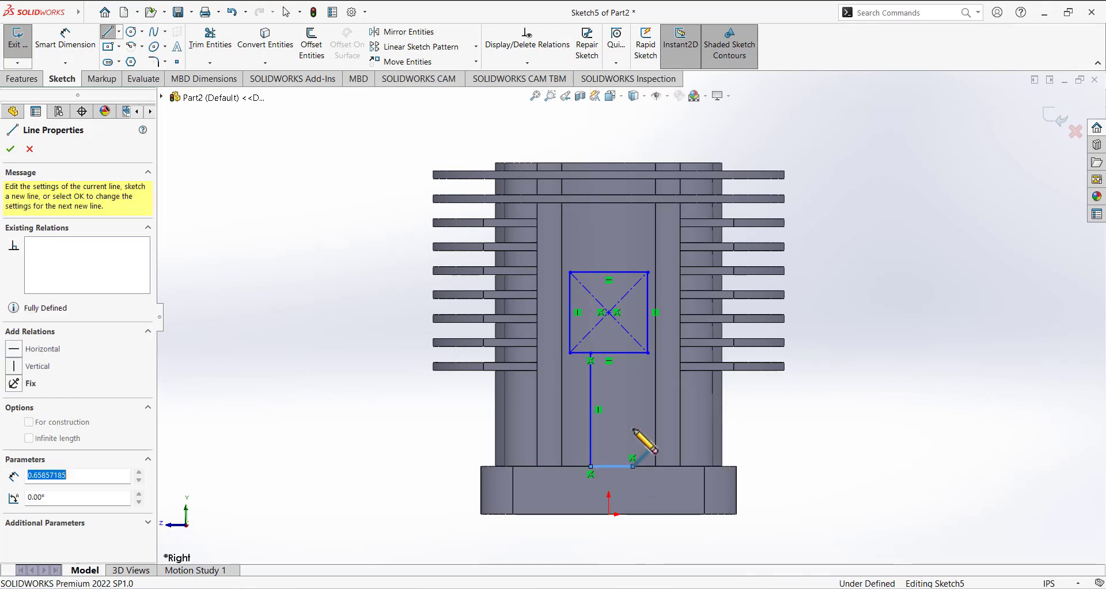
{"action": "left_click", "coordinate": [635, 352]}
{"action": "right_click", "coordinate": [622, 374]}
{"action": "left_click", "coordinate": [641, 382]}
Step: Dimension the rectangle's width between its two vertical sides and set it to 1.75 in
{"action": "scroll", "coordinate": [671, 399], "scroll_direction": "down", "scroll_amount": 3}
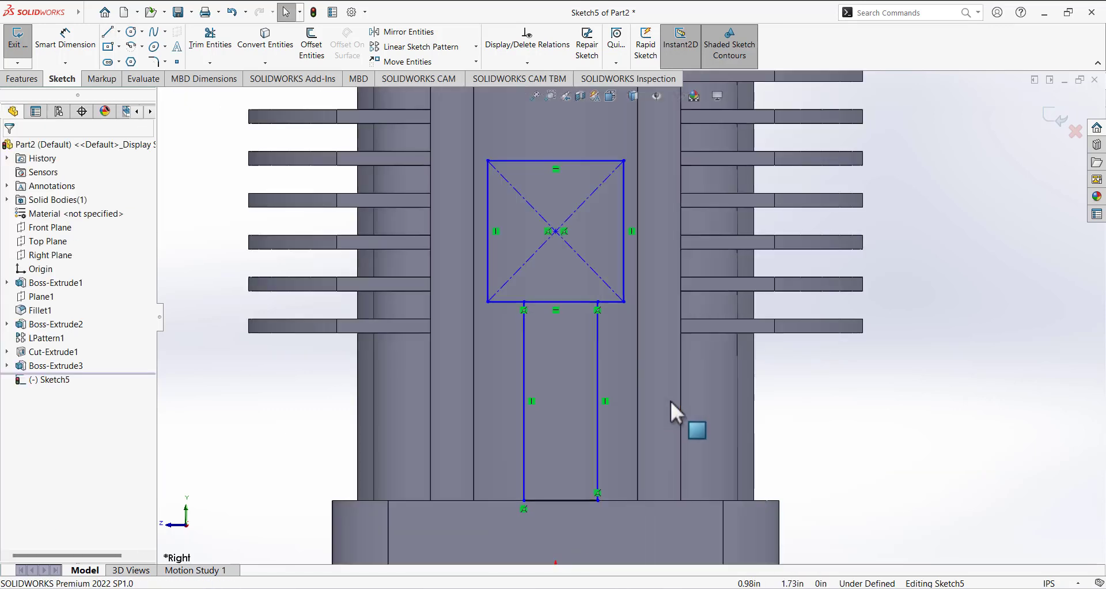
{"action": "scroll", "coordinate": [634, 418], "scroll_direction": "down", "scroll_amount": 1}
{"action": "scroll", "coordinate": [627, 415], "scroll_direction": "up", "scroll_amount": 3}
{"action": "scroll", "coordinate": [622, 418], "scroll_direction": "down", "scroll_amount": 2}
{"action": "scroll", "coordinate": [591, 282], "scroll_direction": "up", "scroll_amount": 2}
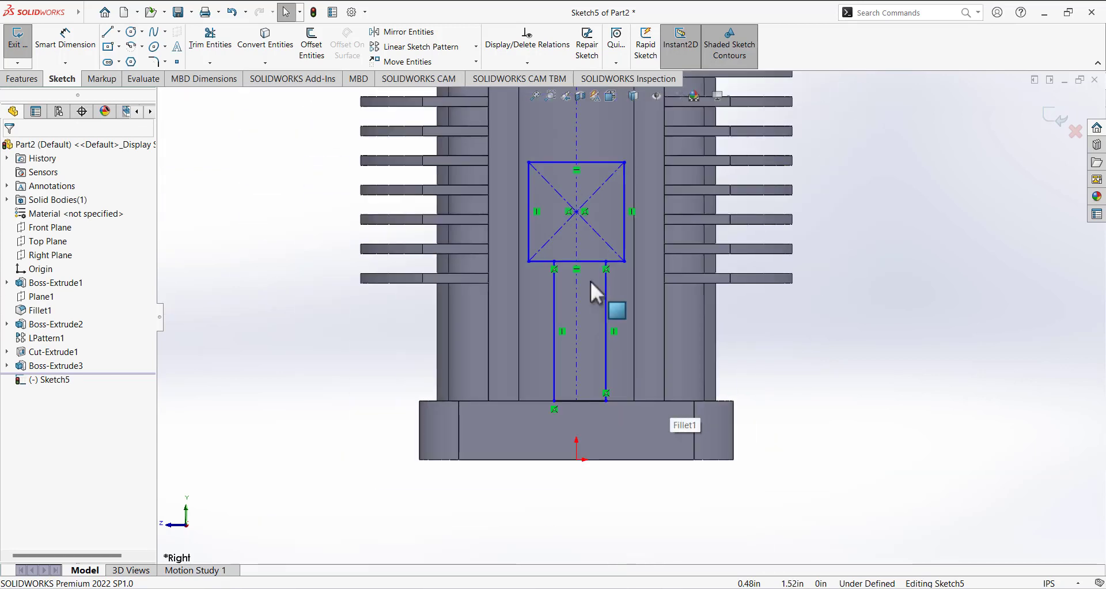
{"action": "scroll", "coordinate": [593, 158], "scroll_direction": "down", "scroll_amount": 2}
{"action": "scroll", "coordinate": [564, 224], "scroll_direction": "up", "scroll_amount": 1}
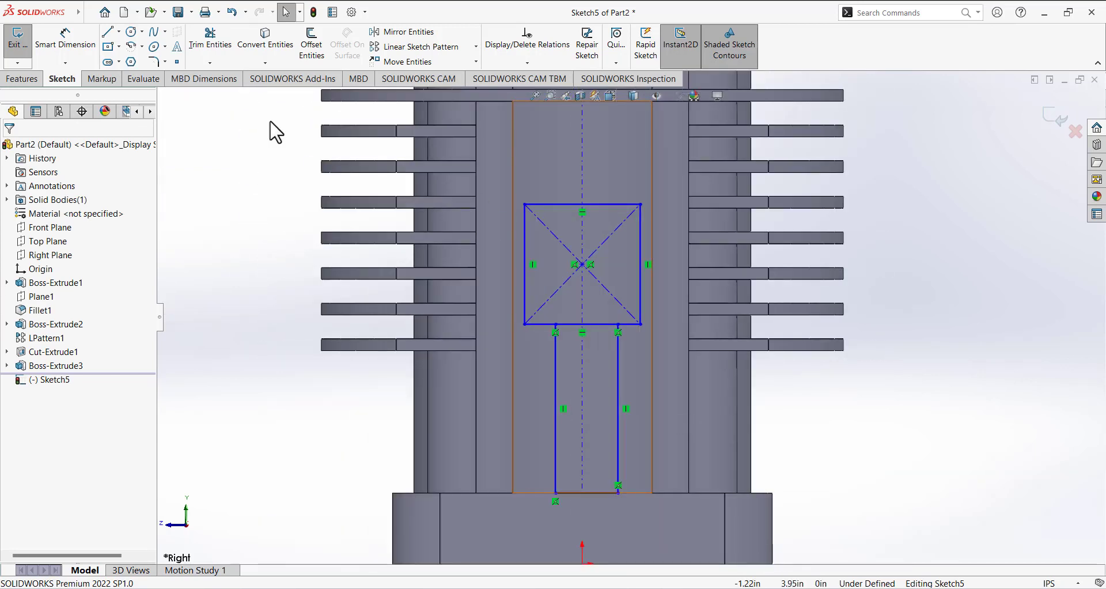
{"action": "left_click", "coordinate": [65, 39]}
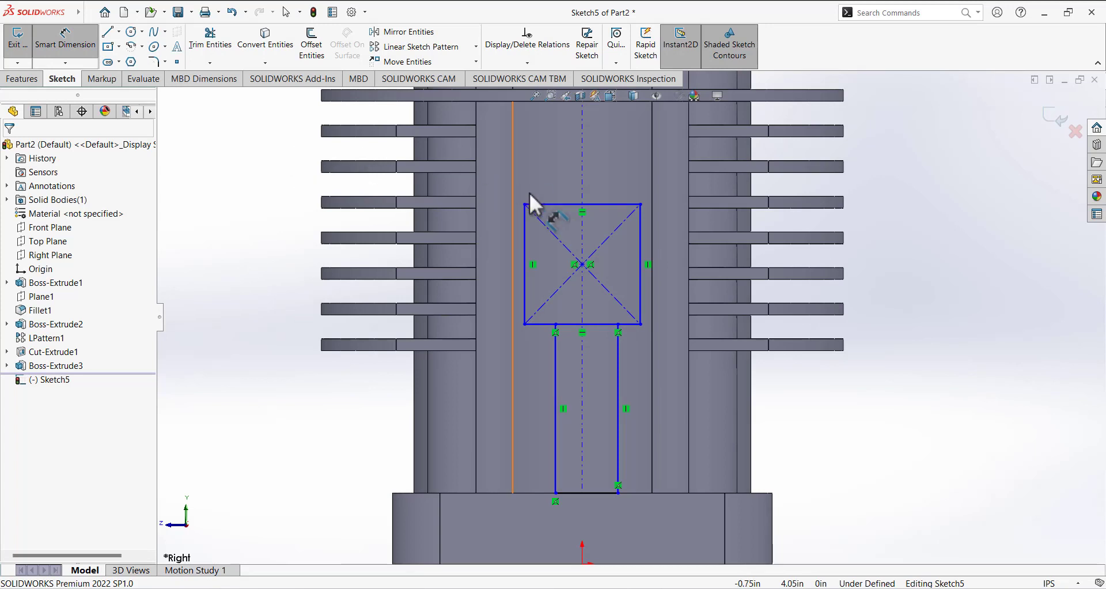
{"action": "left_click", "coordinate": [640, 228]}
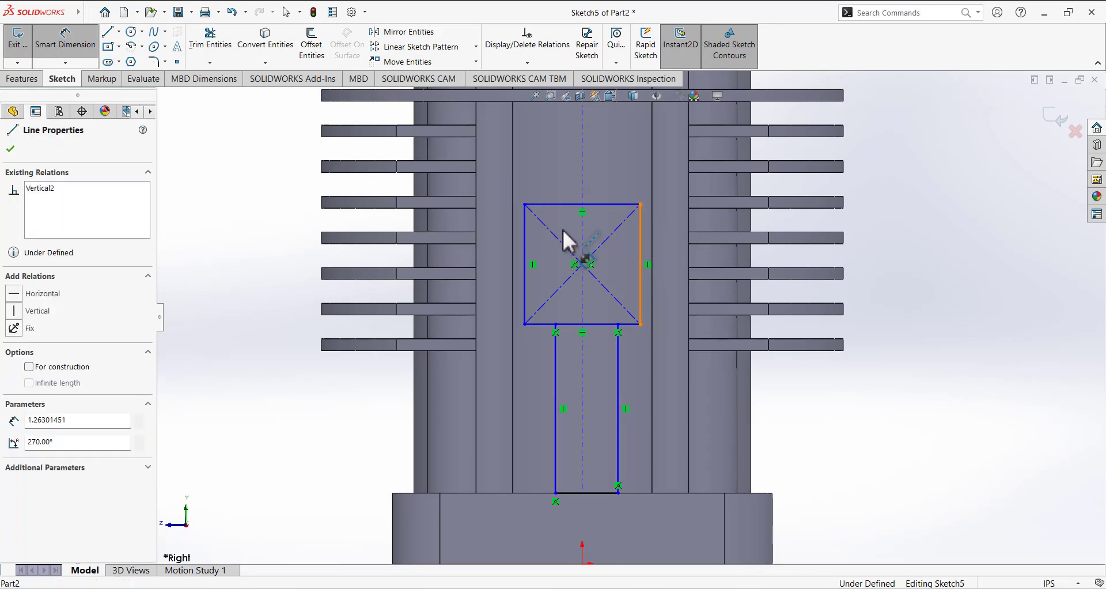
{"action": "left_click", "coordinate": [524, 233]}
{"action": "left_click", "coordinate": [558, 134]}
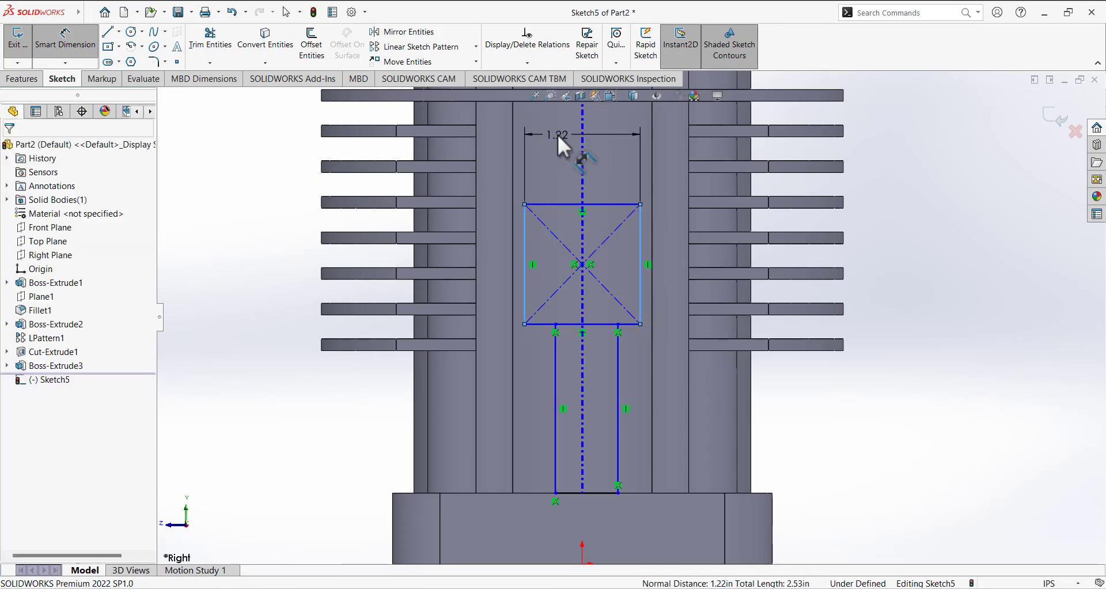
{"action": "type", "text": "1.75"}
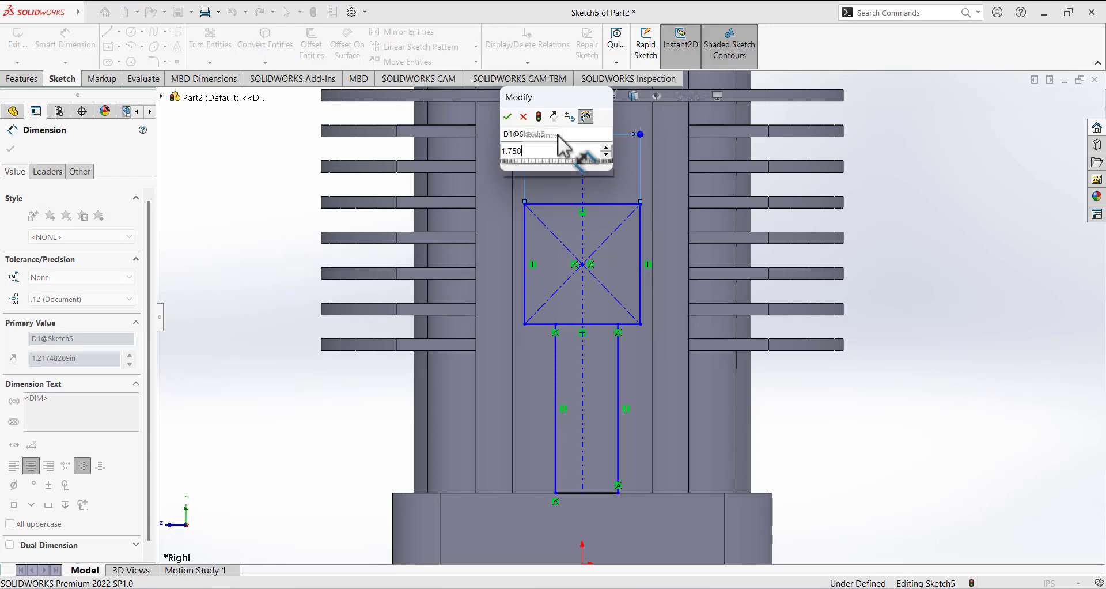
{"action": "key", "text": "Return"}
{"action": "left_click", "coordinate": [583, 190]}
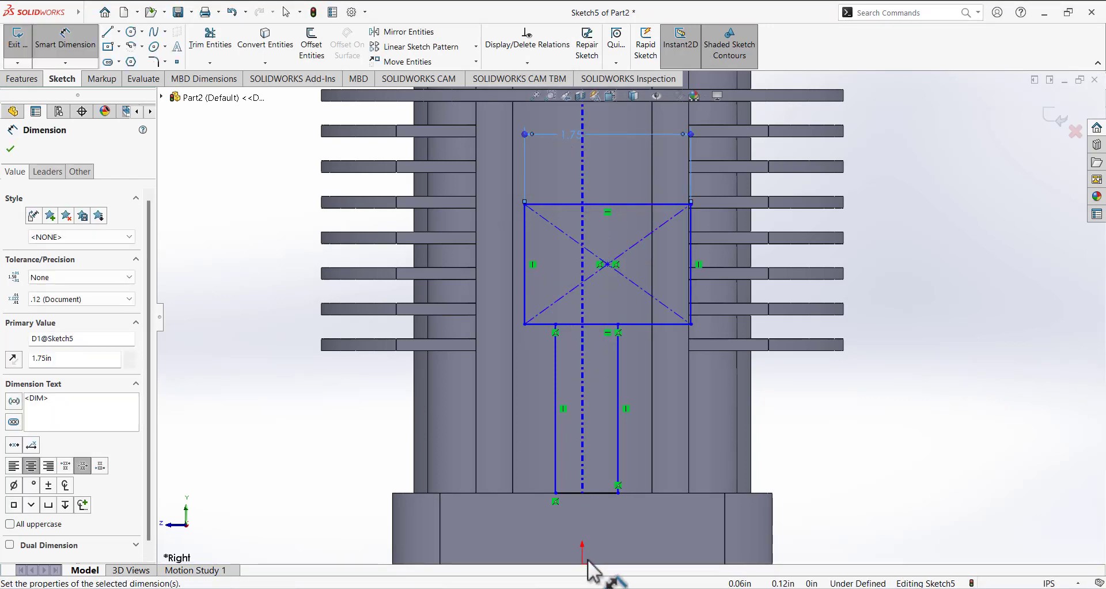
Step: Set the horizontal distance from the origin to the rectangle's left side to 0.875 in
{"action": "scroll", "coordinate": [576, 527], "scroll_direction": "down", "scroll_amount": 1}
{"action": "scroll", "coordinate": [578, 527], "scroll_direction": "up", "scroll_amount": 1}
{"action": "scroll", "coordinate": [579, 527], "scroll_direction": "up", "scroll_amount": 1}
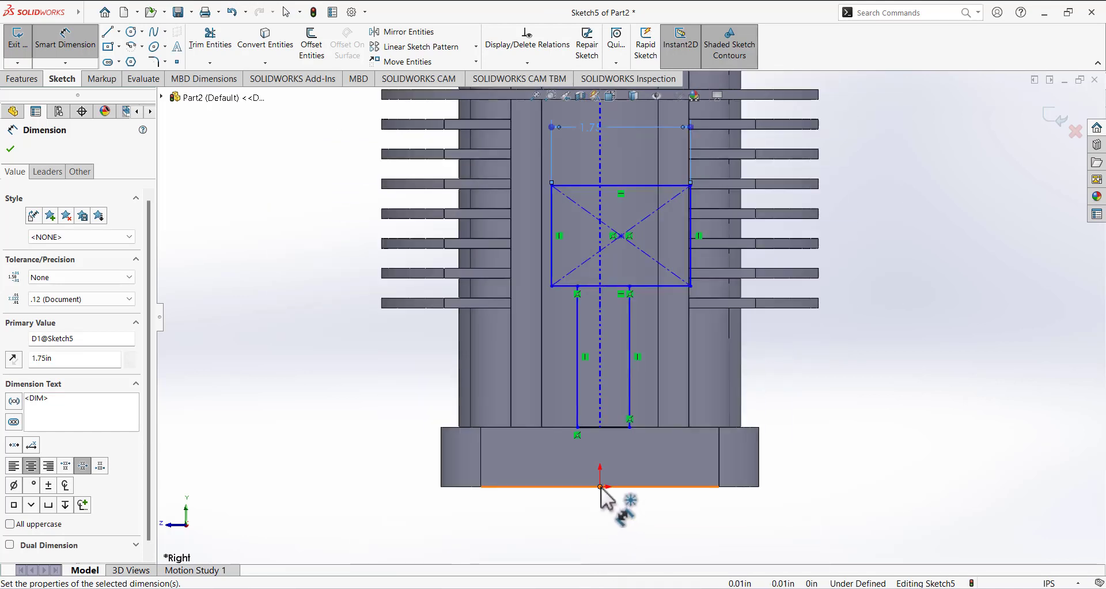
{"action": "left_click", "coordinate": [600, 486]}
{"action": "left_click", "coordinate": [552, 216]}
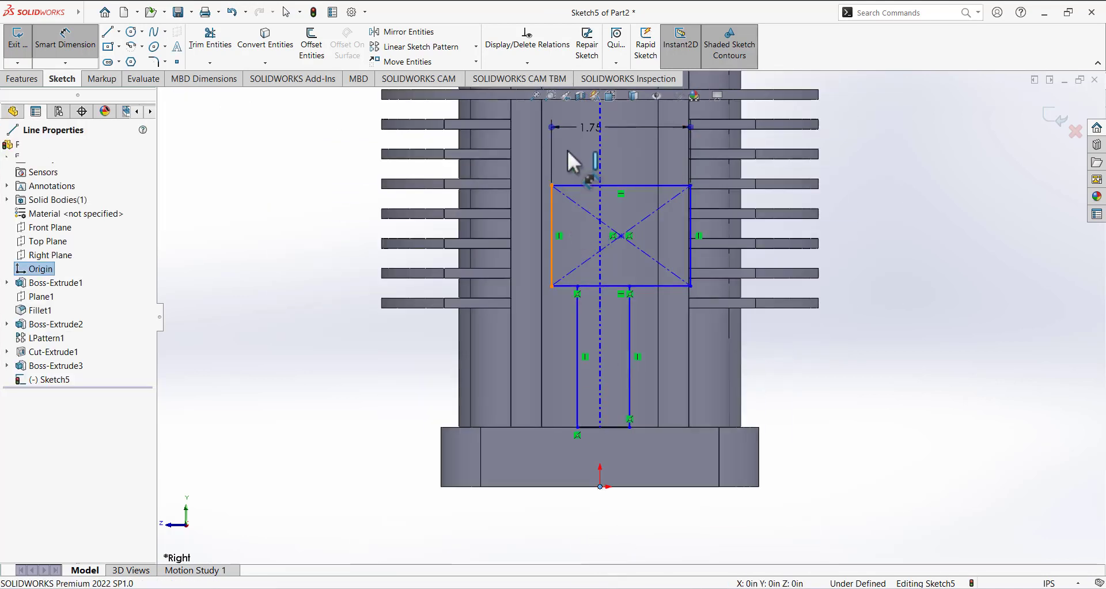
{"action": "left_click", "coordinate": [576, 151]}
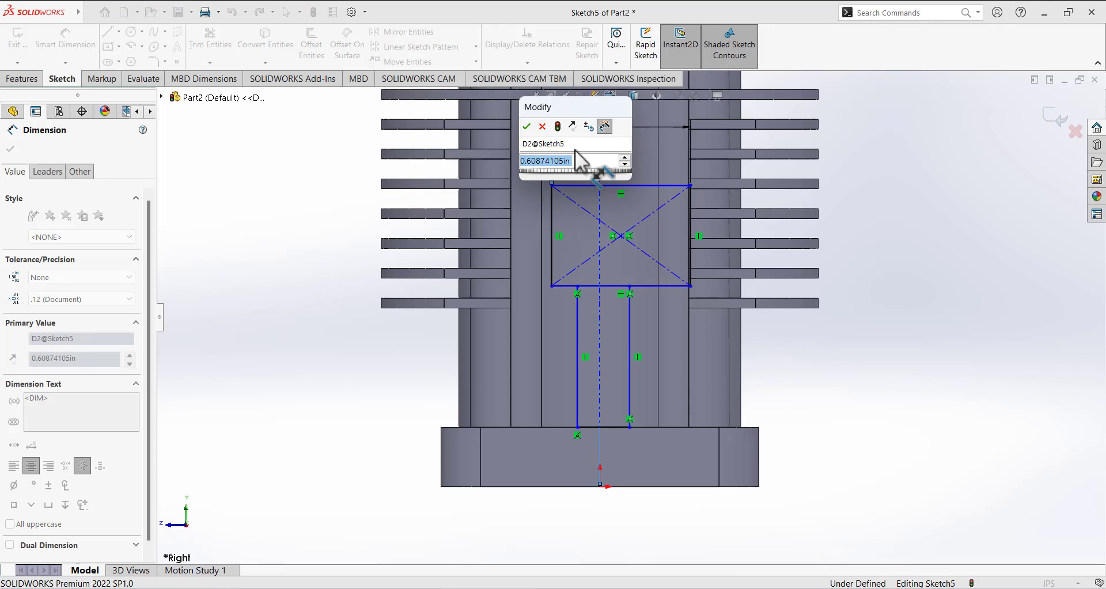
{"action": "type", "text": "0.875"}
{"action": "key", "text": "Return"}
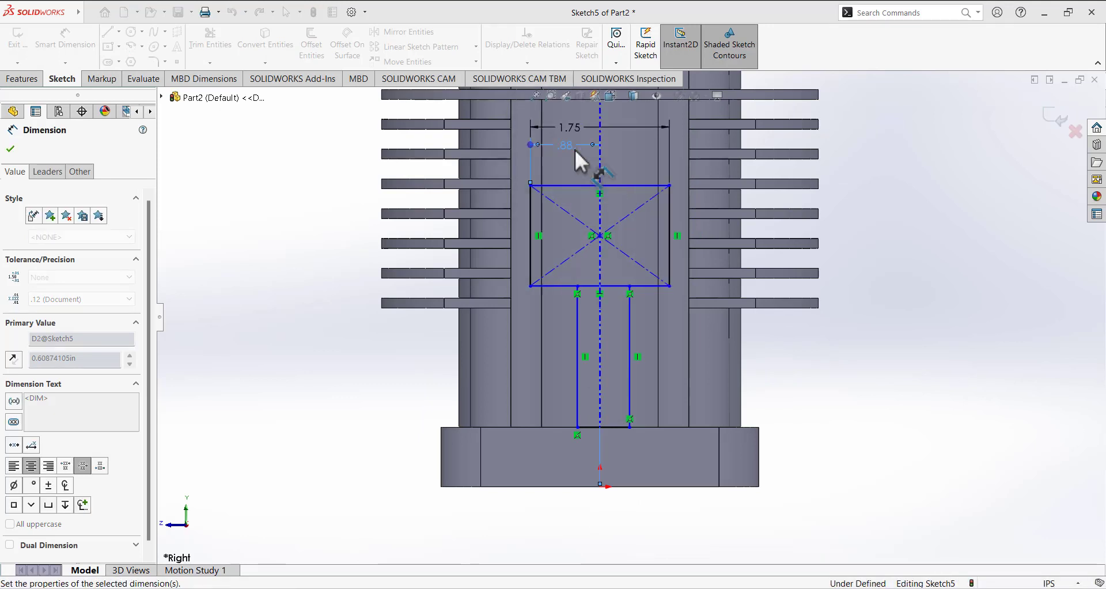
{"action": "left_click", "coordinate": [251, 267]}
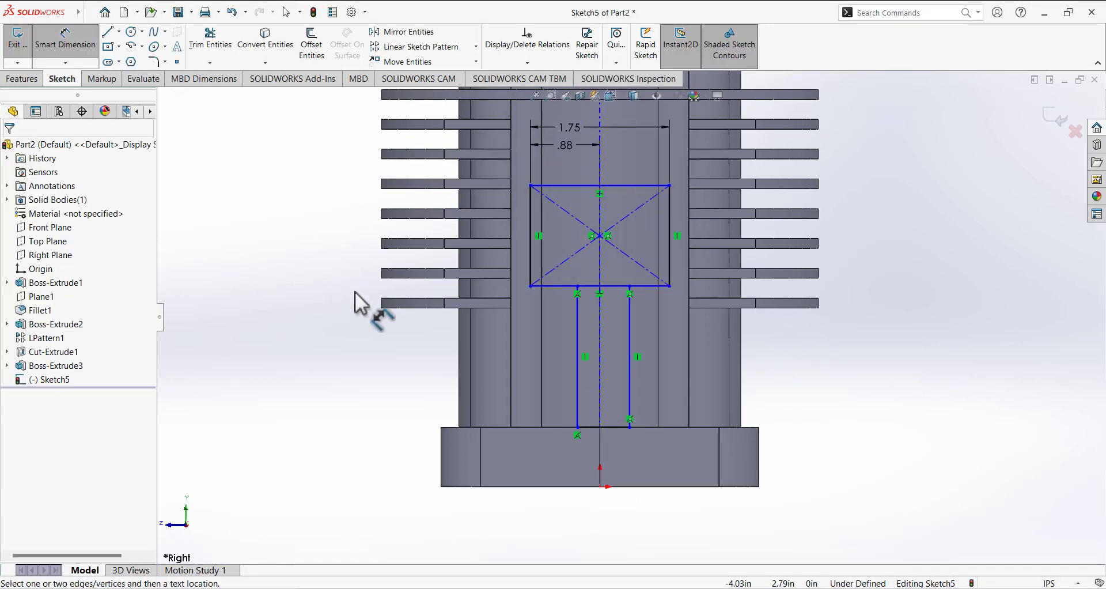
Step: Set the spacing between the two vertical lines below the rectangle to 1 in
{"action": "left_click", "coordinate": [630, 378]}
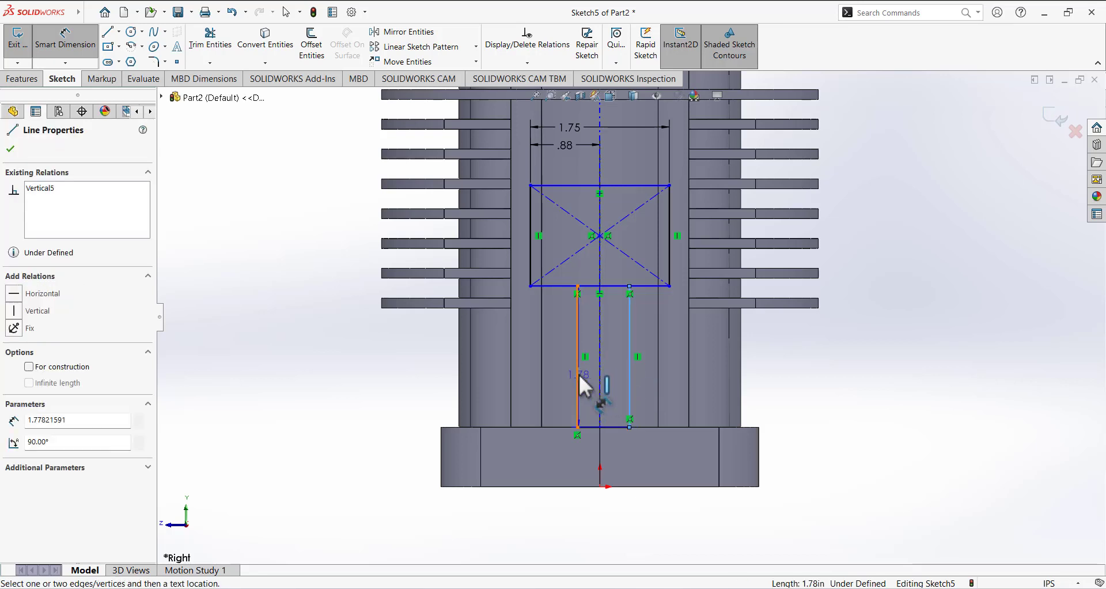
{"action": "left_click", "coordinate": [577, 383]}
{"action": "left_click", "coordinate": [601, 520]}
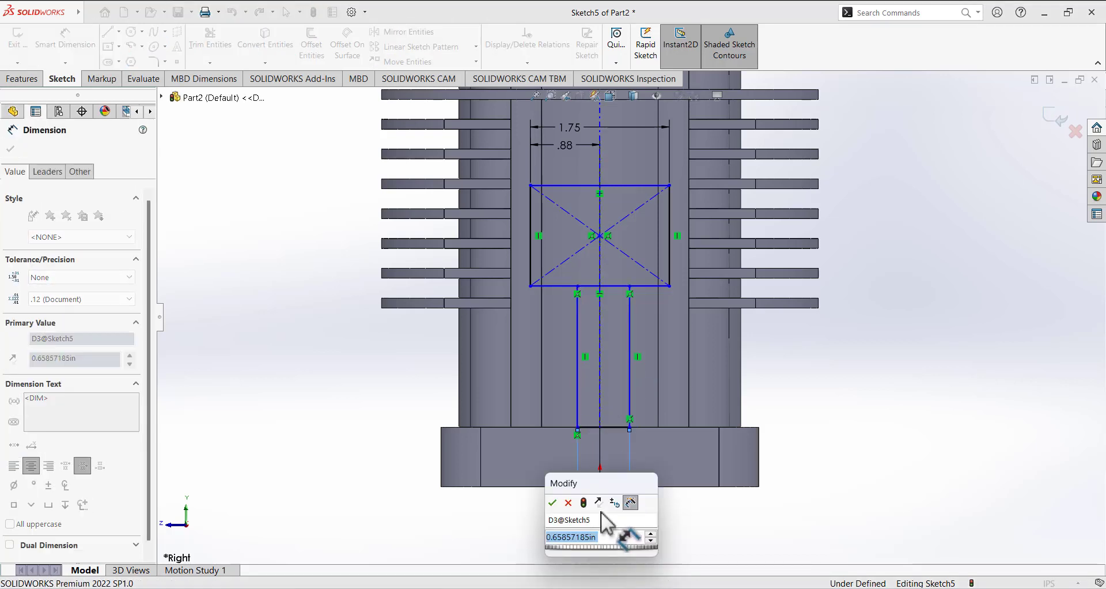
{"action": "type", "text": "1"}
{"action": "key", "text": "Return"}
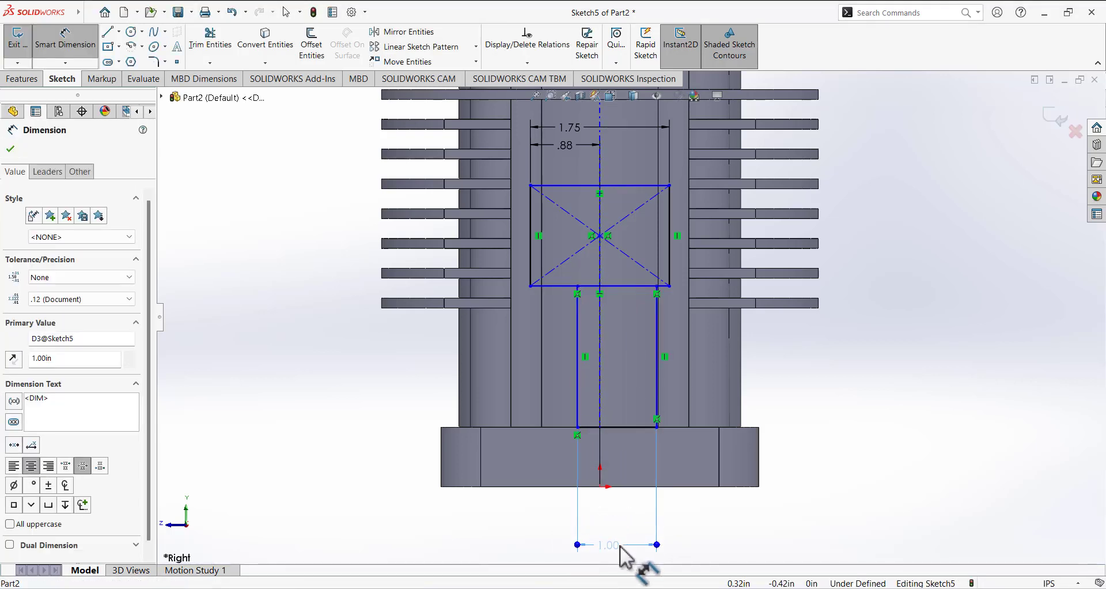
Step: Set the horizontal distance from the origin to the left vertical line of the lower outline to 0.5 in
{"action": "left_click", "coordinate": [600, 487]}
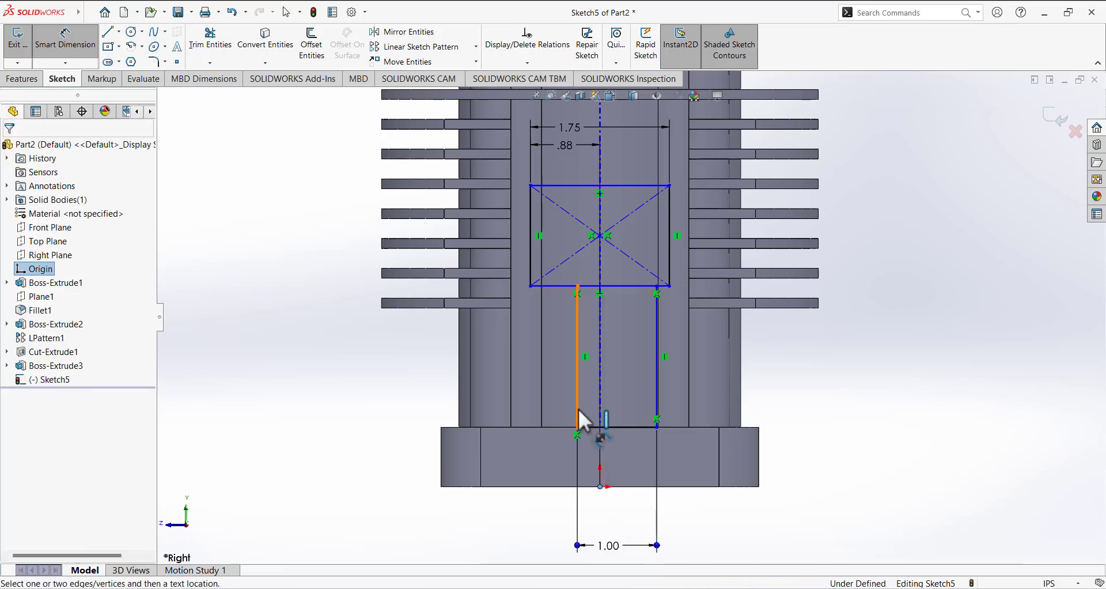
{"action": "left_click", "coordinate": [578, 407]}
{"action": "left_click", "coordinate": [600, 507]}
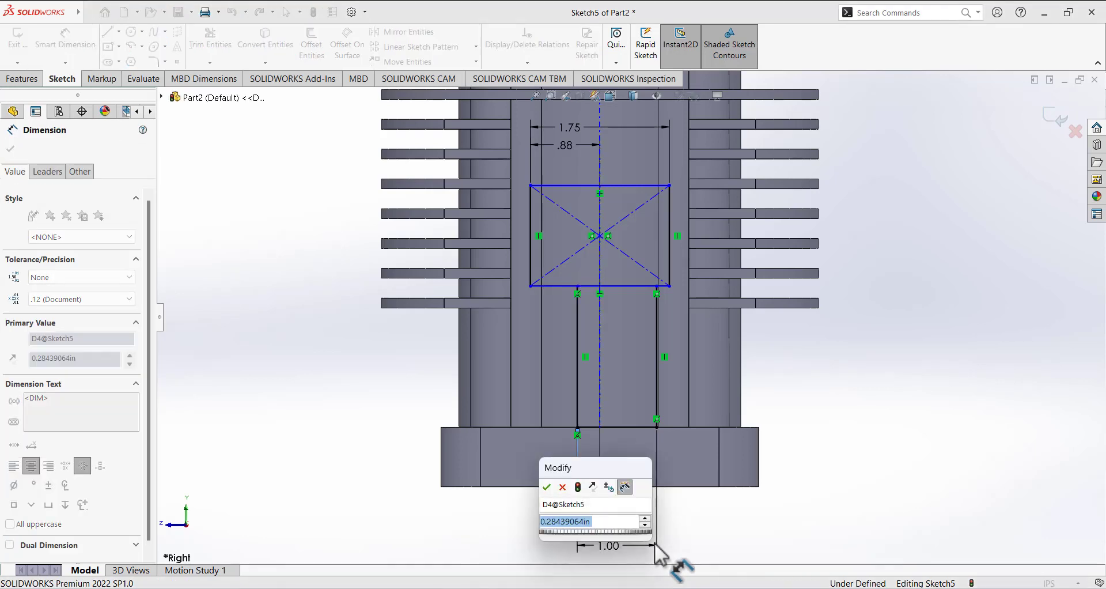
{"action": "type", "text": ".5"}
{"action": "key", "text": "Return"}
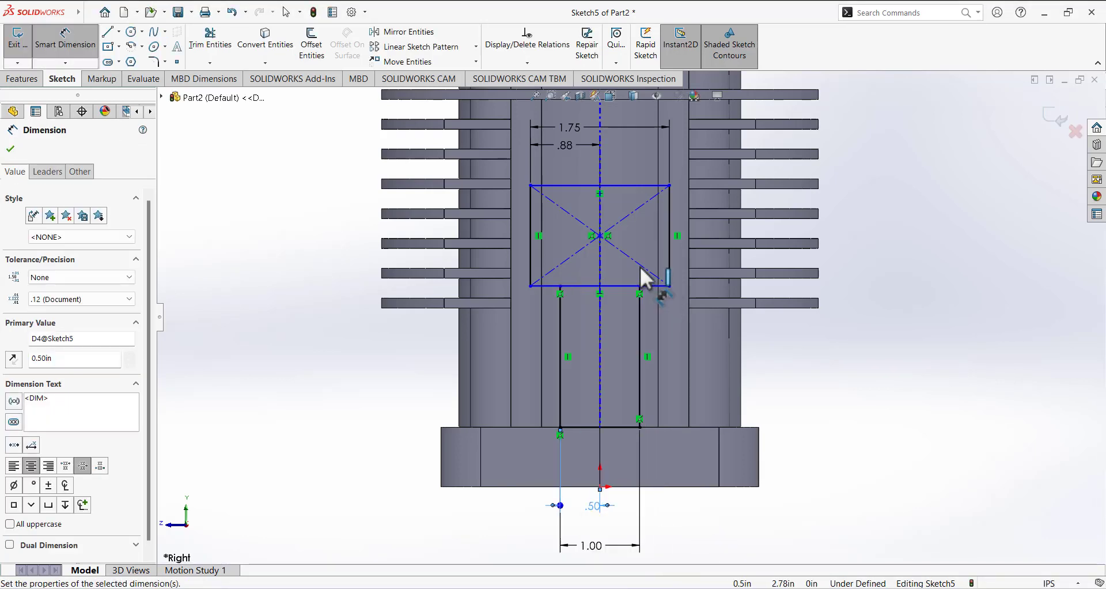
Step: Dimension the rectangle's height between its top and bottom sides and set it to 1.5 in
{"action": "scroll", "coordinate": [679, 299], "scroll_direction": "up", "scroll_amount": 2}
{"action": "scroll", "coordinate": [726, 354], "scroll_direction": "down", "scroll_amount": 2}
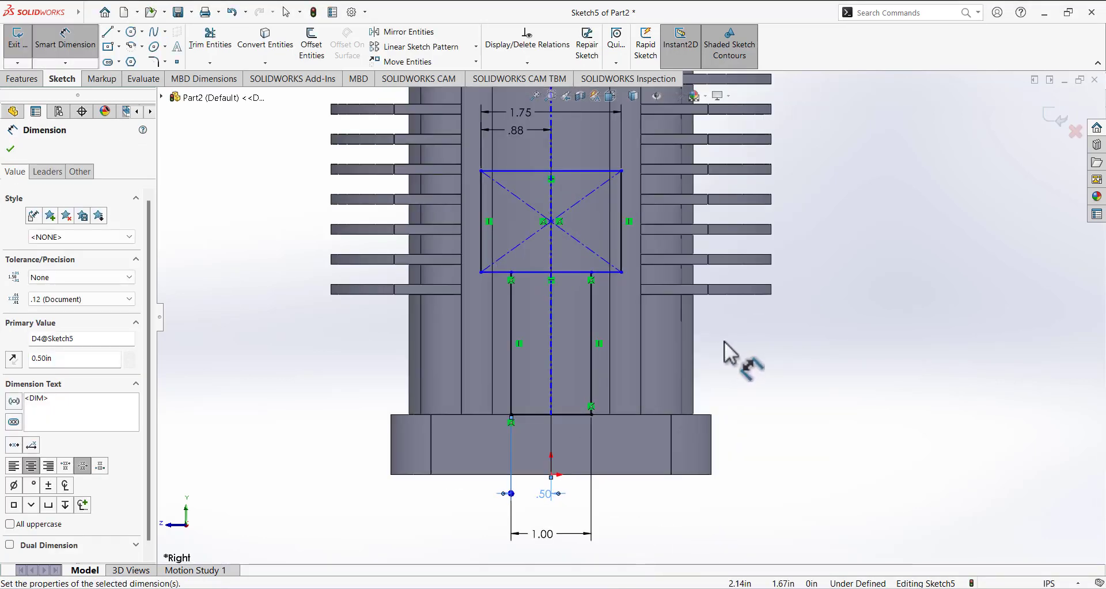
{"action": "scroll", "coordinate": [728, 355], "scroll_direction": "up", "scroll_amount": 1}
{"action": "left_click", "coordinate": [599, 207]}
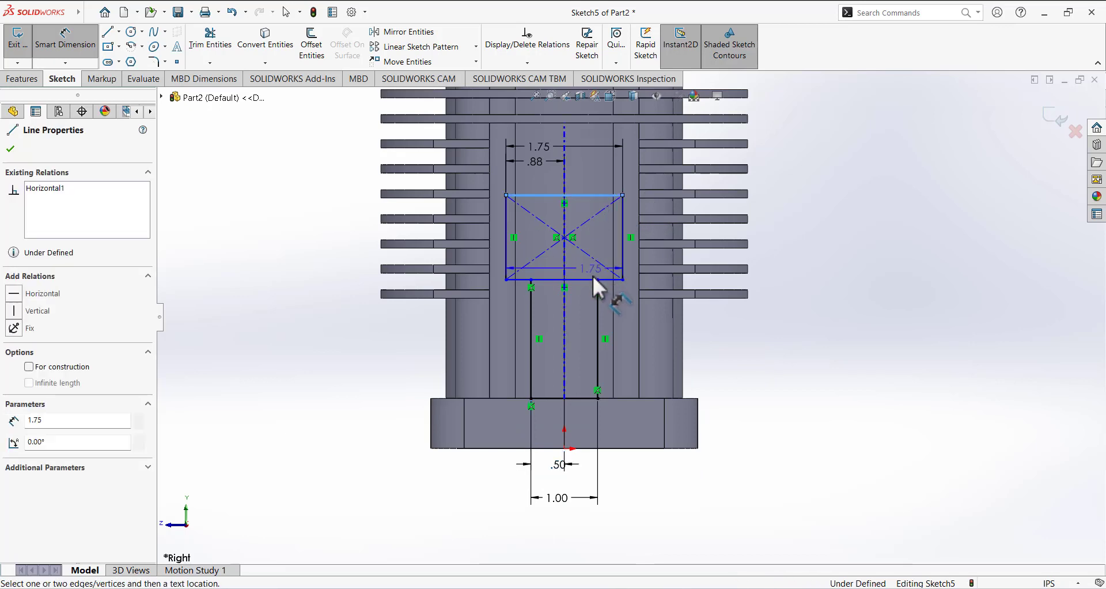
{"action": "left_click", "coordinate": [590, 278]}
{"action": "left_click", "coordinate": [792, 245]}
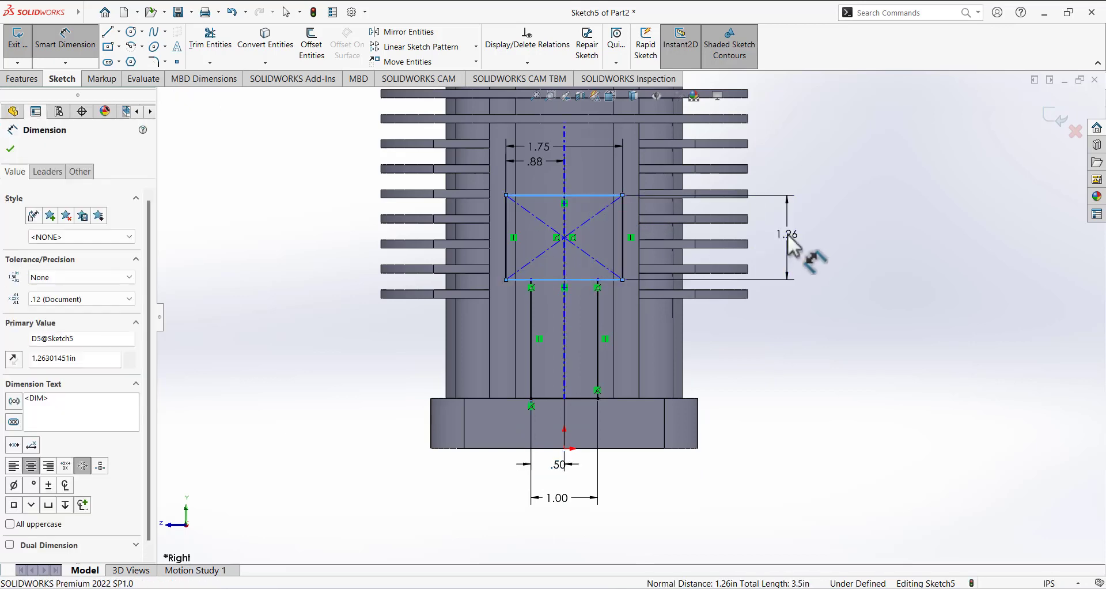
{"action": "key", "text": "Return"}
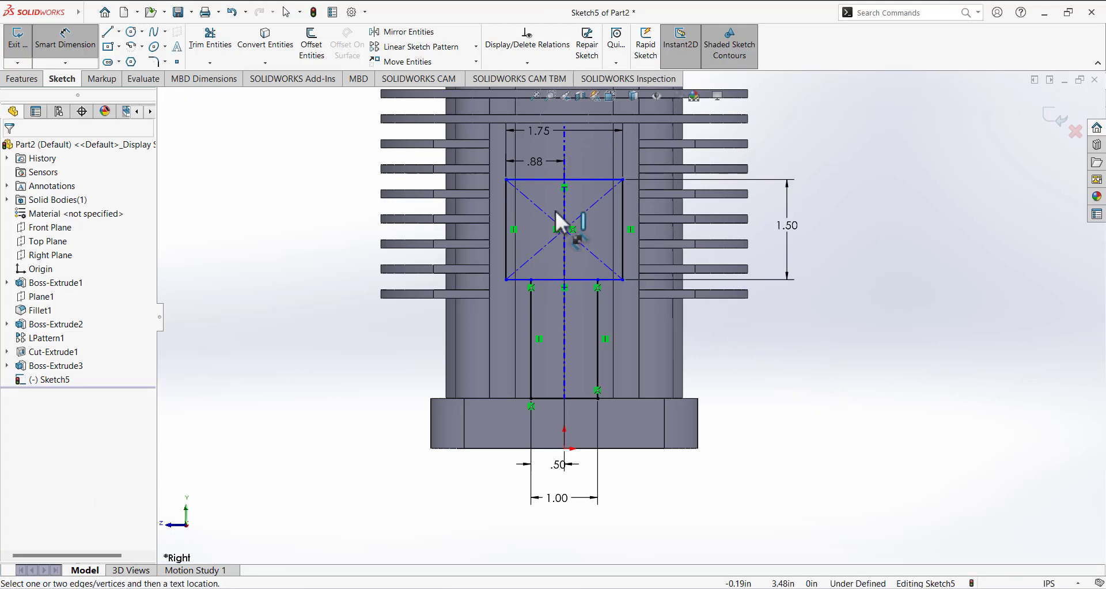
Step: Set the vertical distance from the base plate's bottom edge to the rectangle's center point to 3.1 in
{"action": "left_click", "coordinate": [565, 230]}
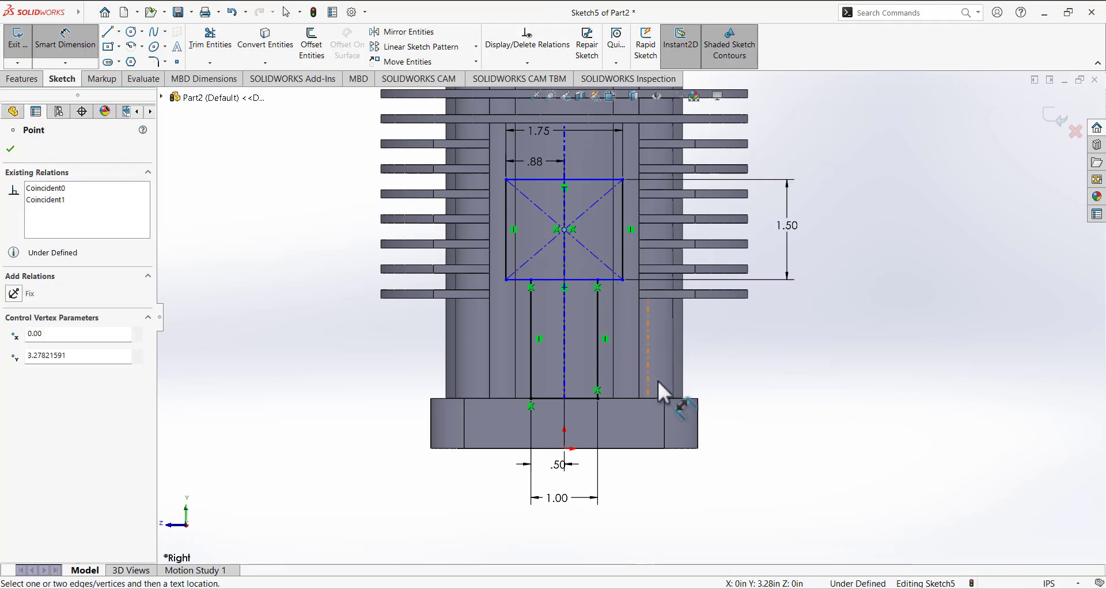
{"action": "left_click", "coordinate": [661, 448]}
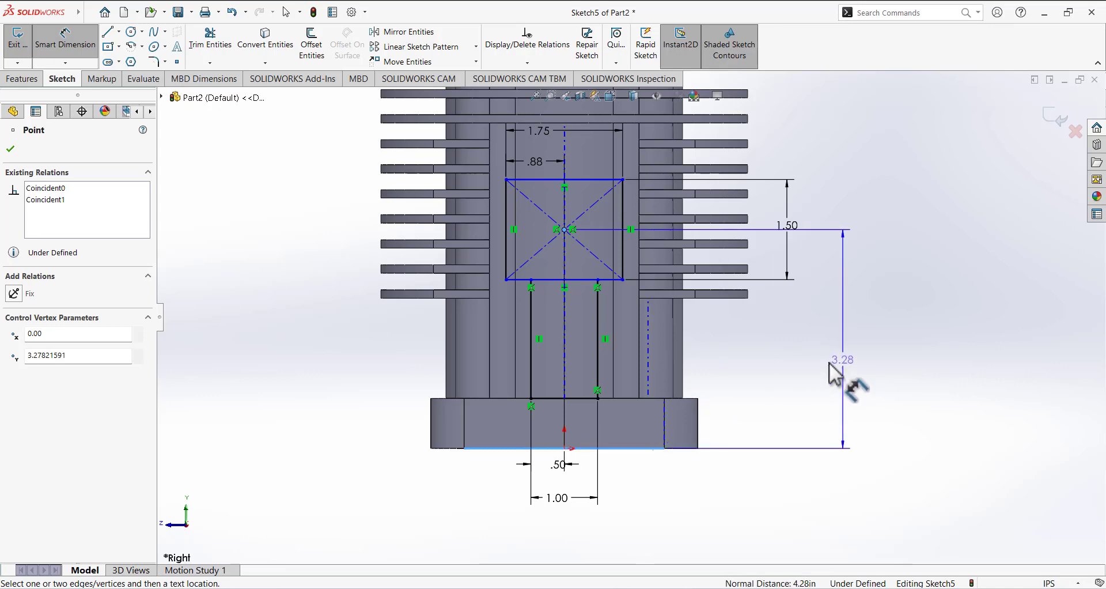
{"action": "left_click", "coordinate": [829, 369]}
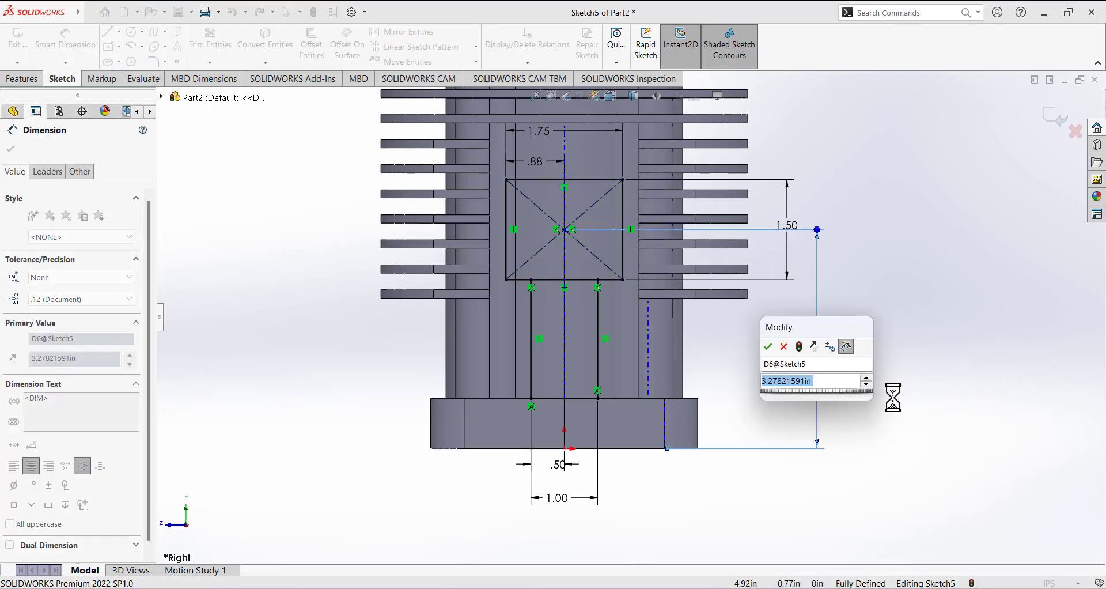
{"action": "type", "text": "3.1"}
{"action": "key", "text": "Return"}
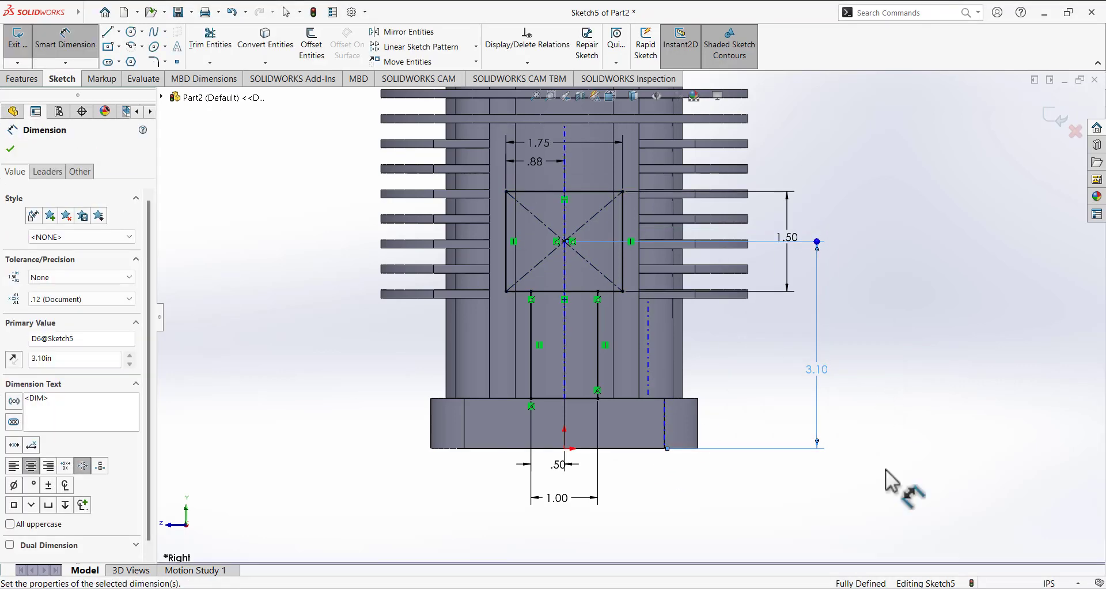
Step: Round all four corners of the sketched rectangle with 0.25 in sketch fillets
{"action": "scroll", "coordinate": [578, 158], "scroll_direction": "down", "scroll_amount": 3}
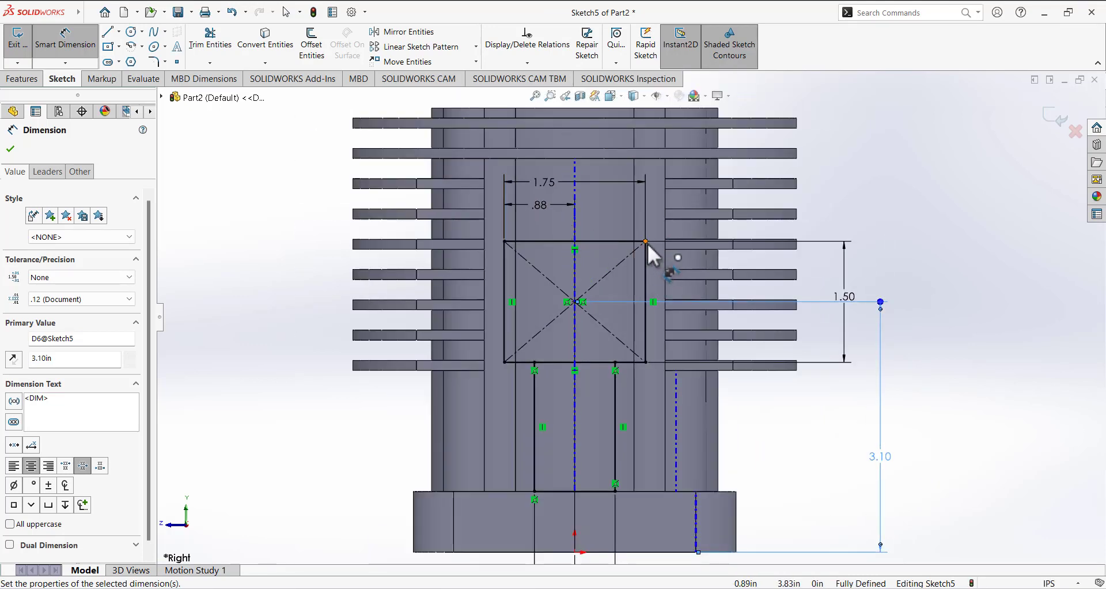
{"action": "left_click", "coordinate": [152, 62]}
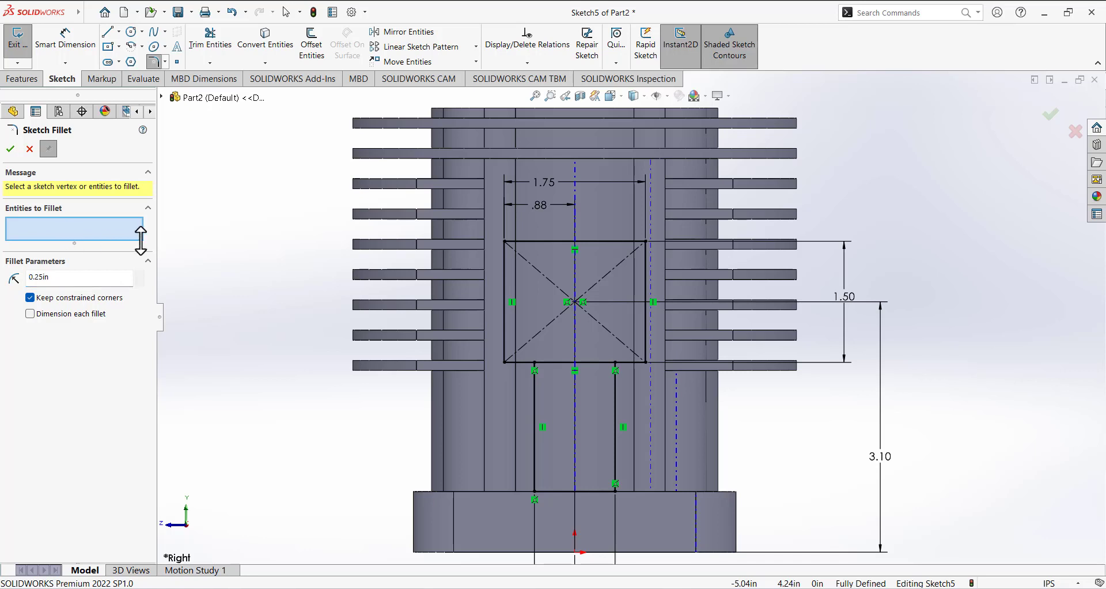
{"action": "left_click", "coordinate": [645, 242]}
{"action": "left_click", "coordinate": [507, 245]}
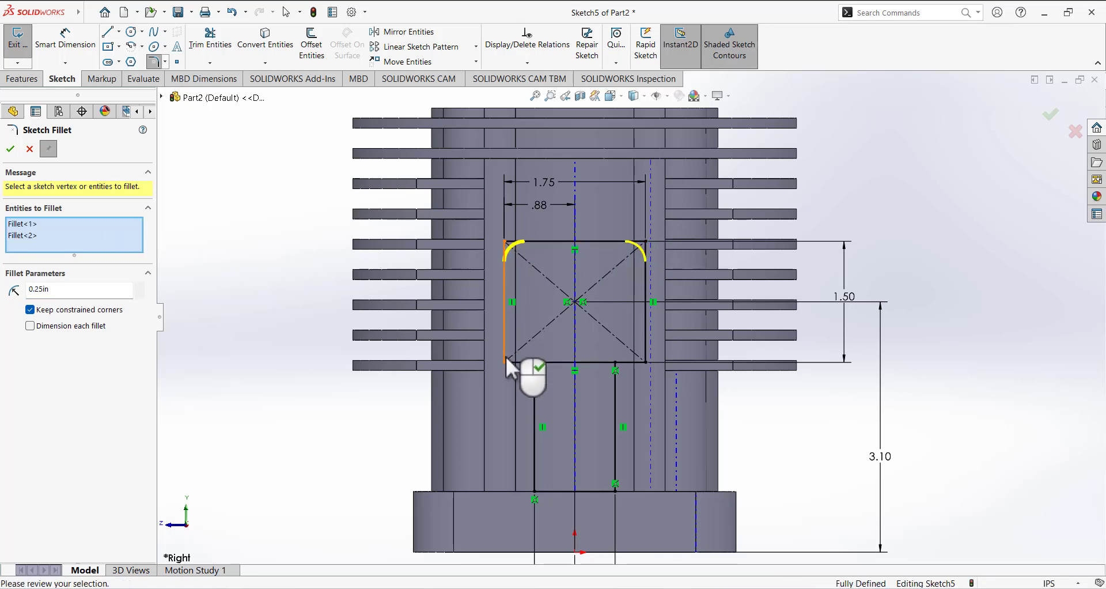
{"action": "left_click", "coordinate": [507, 361]}
{"action": "left_click", "coordinate": [645, 361]}
{"action": "left_click", "coordinate": [125, 259]}
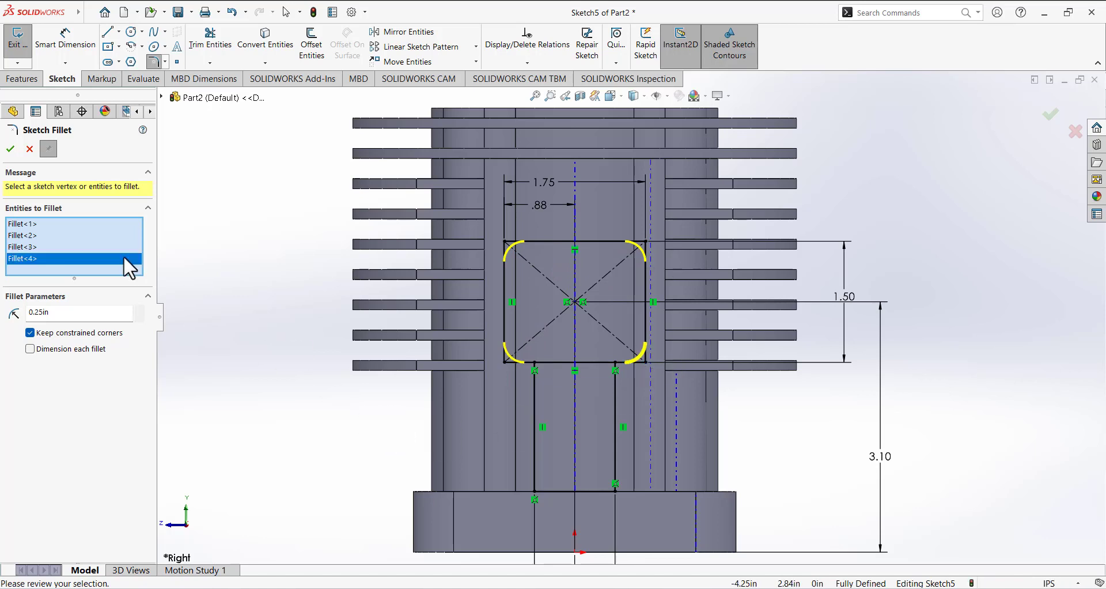
{"action": "left_click", "coordinate": [11, 150]}
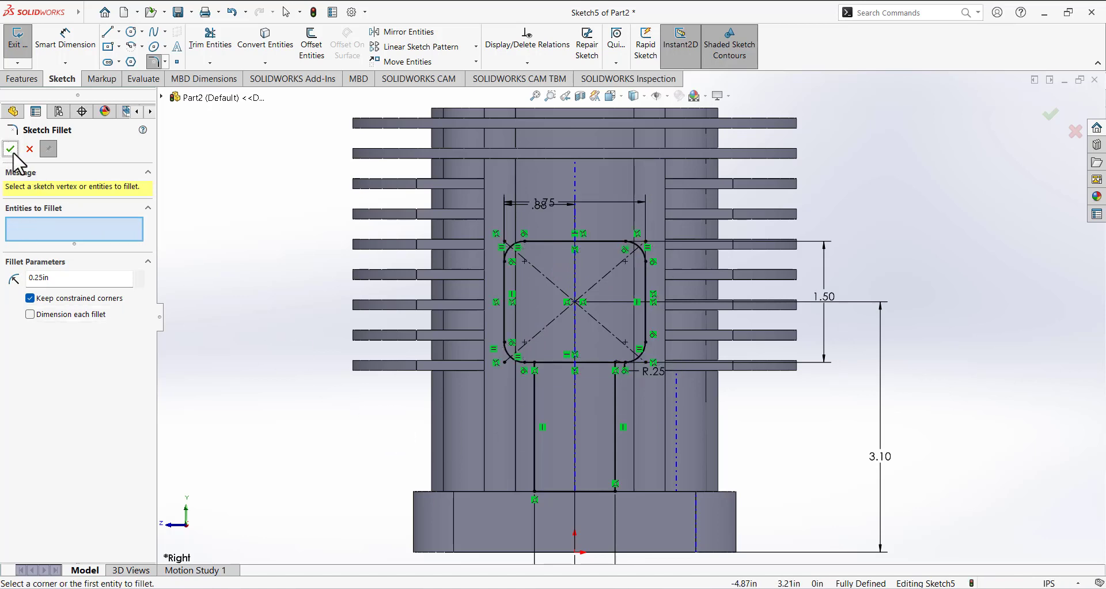
{"action": "left_click", "coordinate": [10, 150]}
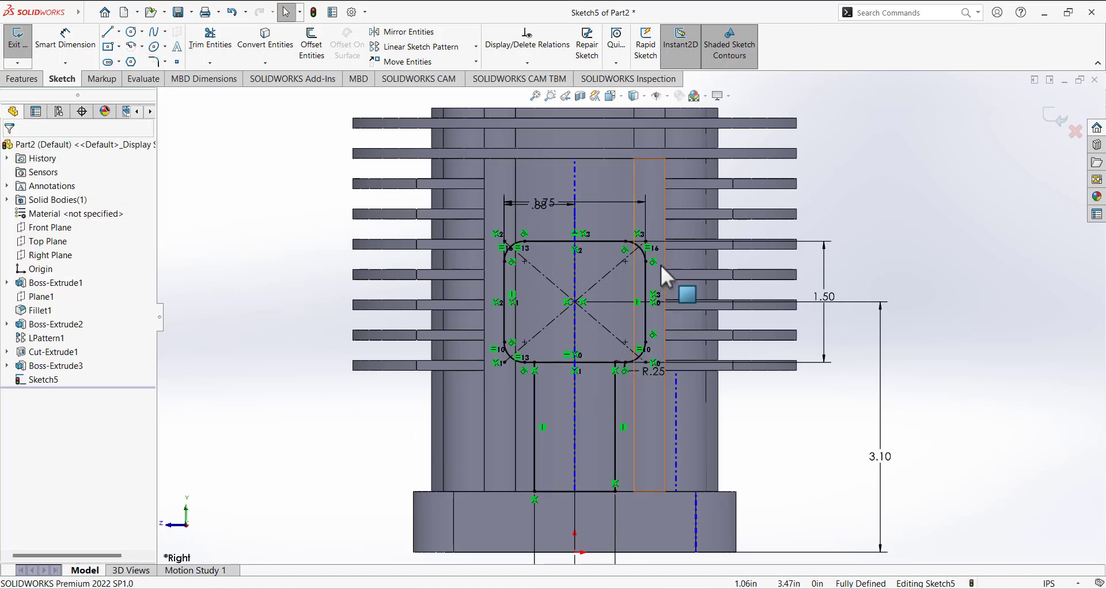
Step: Trim the rectangle's bottom line between the two vertical stem lines and close the sketch
{"action": "scroll", "coordinate": [640, 272], "scroll_direction": "down", "scroll_amount": 2}
{"action": "scroll", "coordinate": [611, 362], "scroll_direction": "up", "scroll_amount": 3}
{"action": "scroll", "coordinate": [620, 452], "scroll_direction": "down", "scroll_amount": 2}
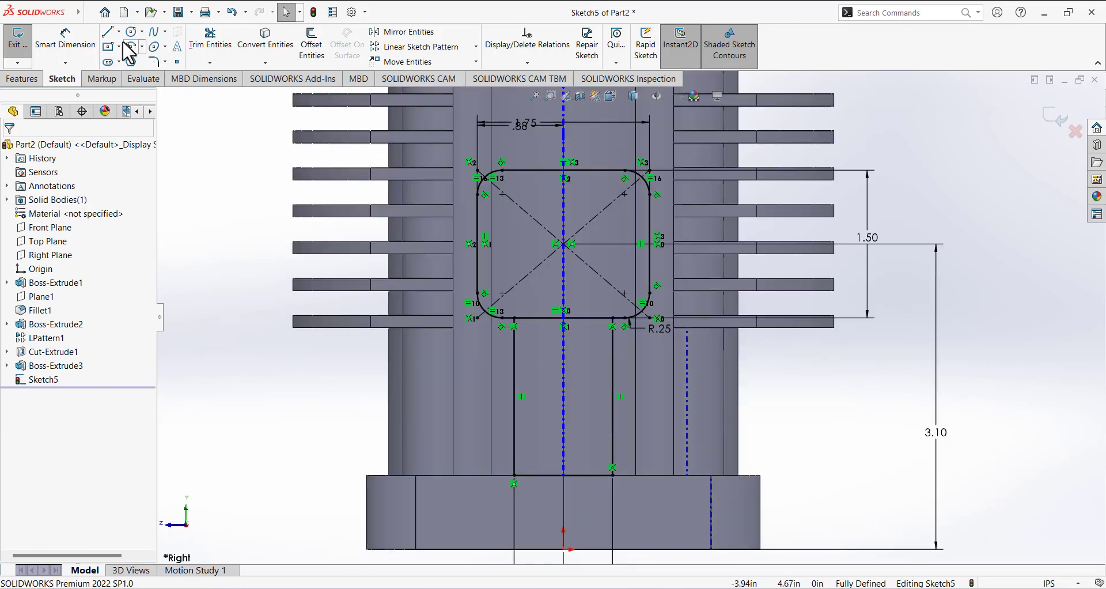
{"action": "left_click", "coordinate": [217, 56]}
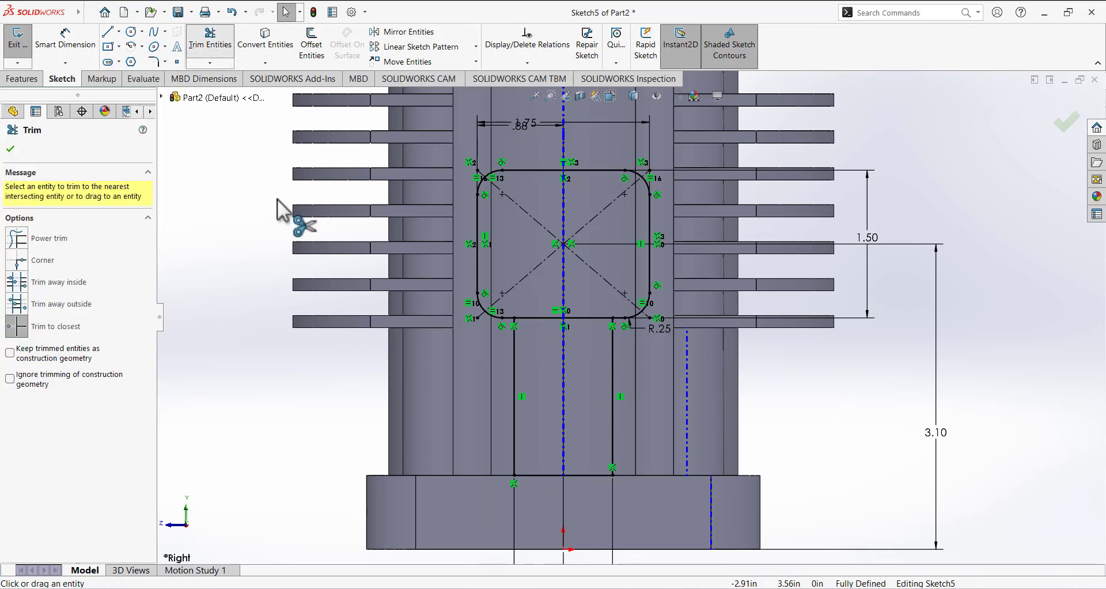
{"action": "left_click", "coordinate": [578, 317]}
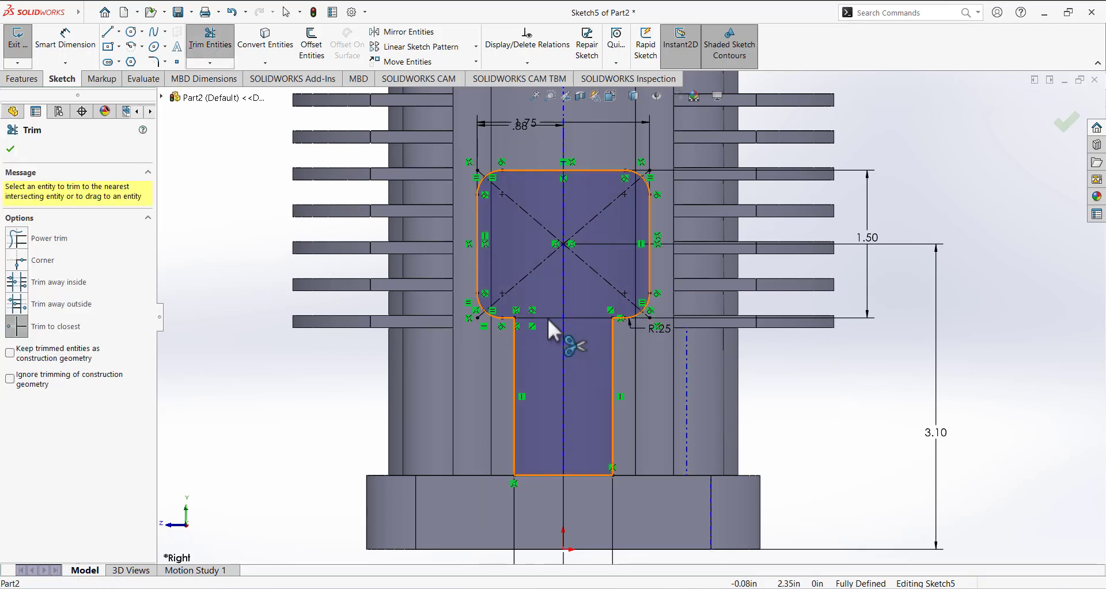
{"action": "scroll", "coordinate": [544, 296], "scroll_direction": "up", "scroll_amount": 3}
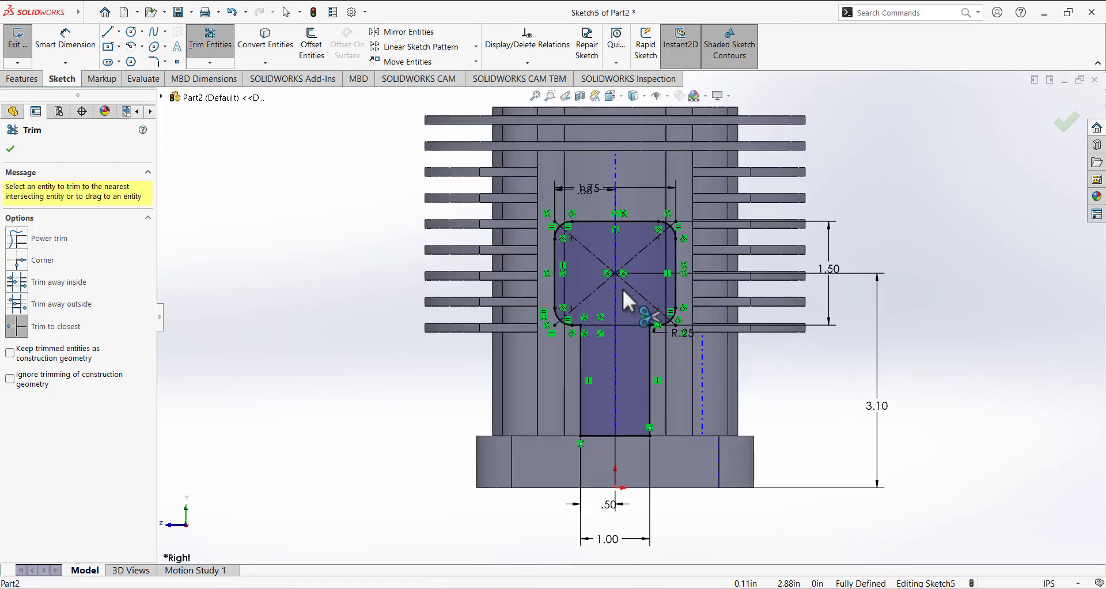
{"action": "left_click", "coordinate": [10, 149]}
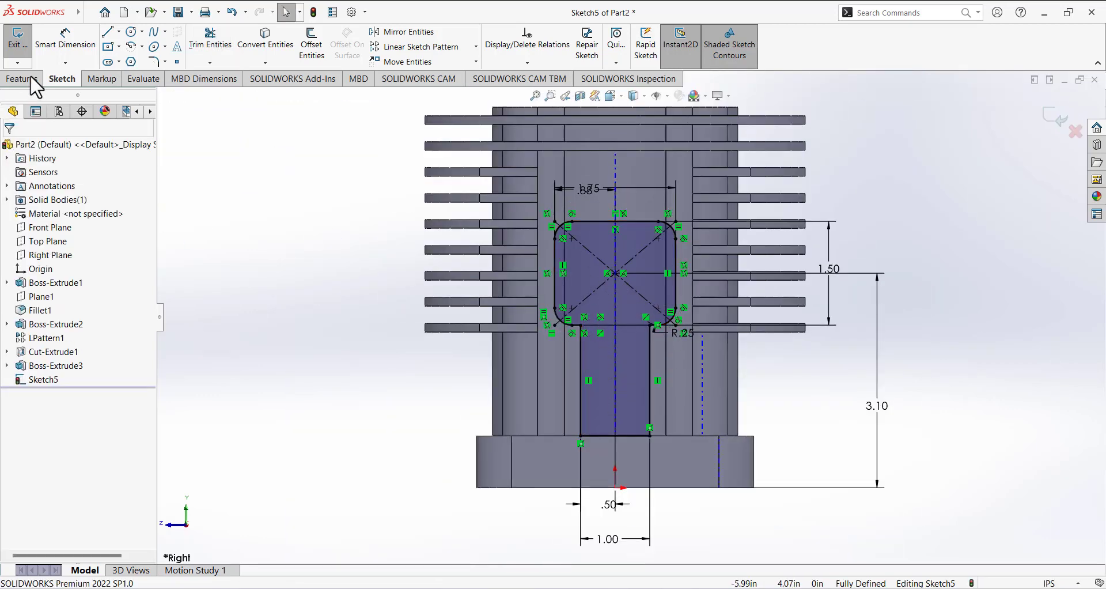
{"action": "left_click", "coordinate": [18, 38]}
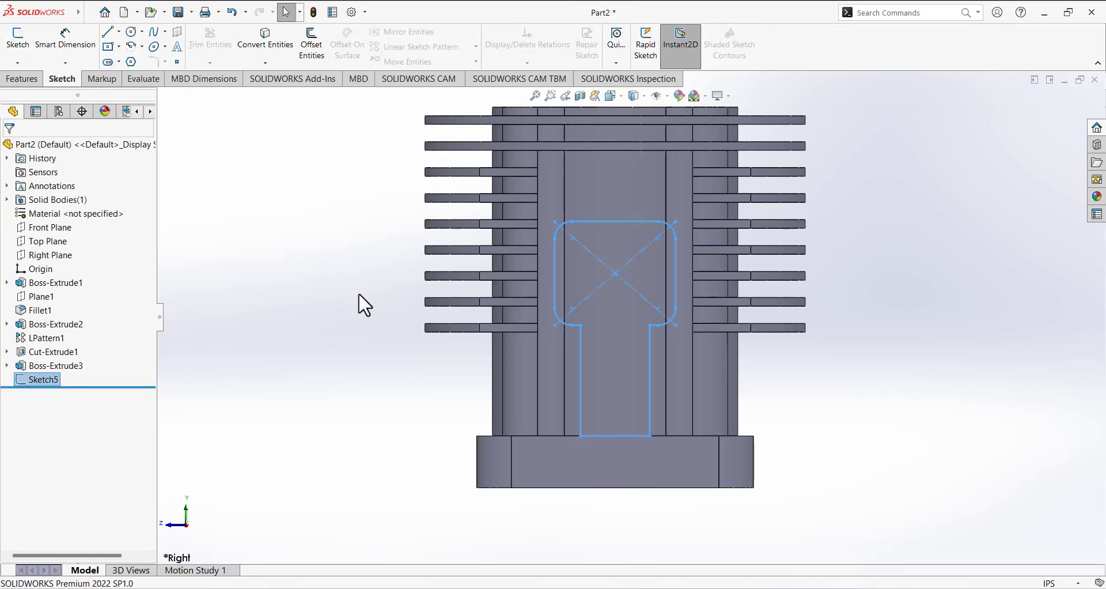
Step: Extrude the rounded rectangle-and-stem profile as a blind boss 2.15 in deep, merged with the body
{"action": "scroll", "coordinate": [394, 236], "scroll_direction": "up", "scroll_amount": 2}
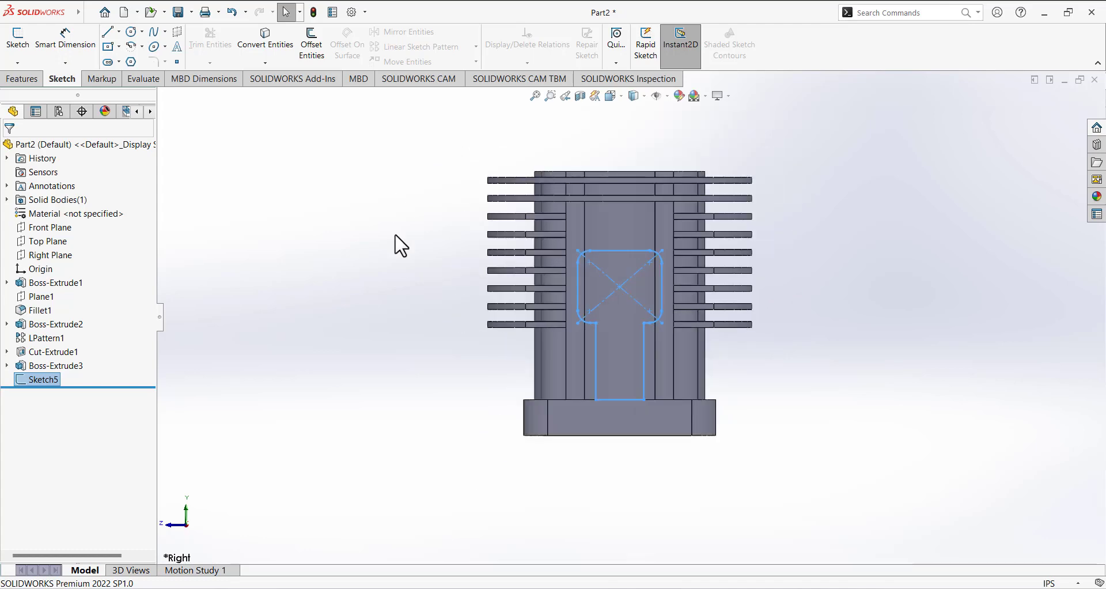
{"action": "scroll", "coordinate": [393, 242], "scroll_direction": "down", "scroll_amount": 2}
{"action": "scroll", "coordinate": [507, 264], "scroll_direction": "up", "scroll_amount": 2}
{"action": "mouse_move", "coordinate": [506, 264]}
{"action": "middle_mouse_down"}
{"action": "mouse_move", "coordinate": [565, 382]}
{"action": "mouse_move", "coordinate": [588, 313]}
{"action": "mouse_move", "coordinate": [572, 308]}
{"action": "middle_mouse_up"}
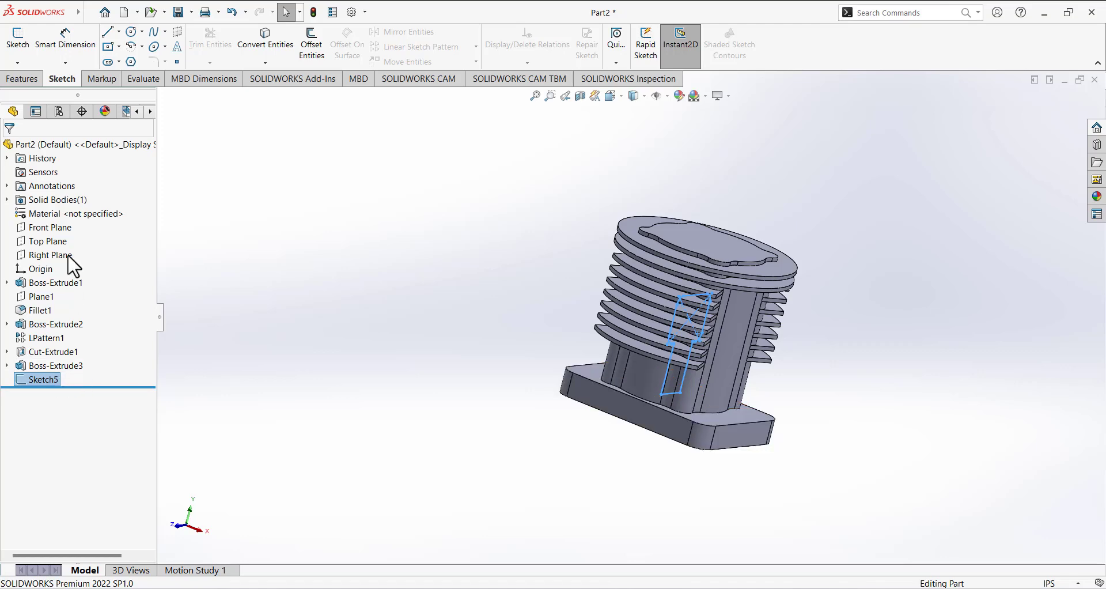
{"action": "left_click", "coordinate": [21, 78]}
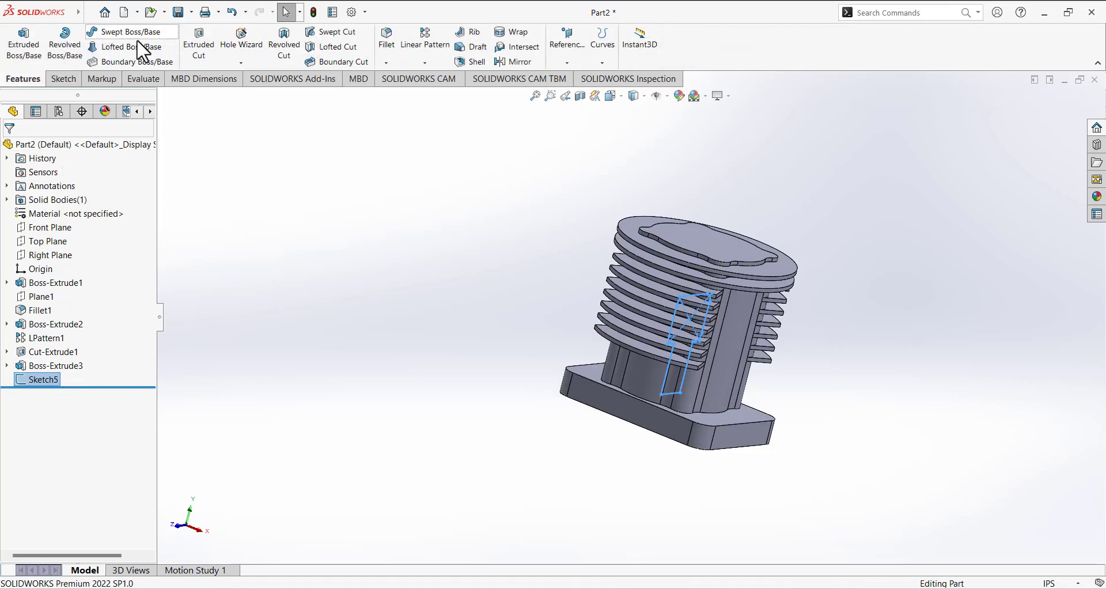
{"action": "left_click", "coordinate": [23, 52]}
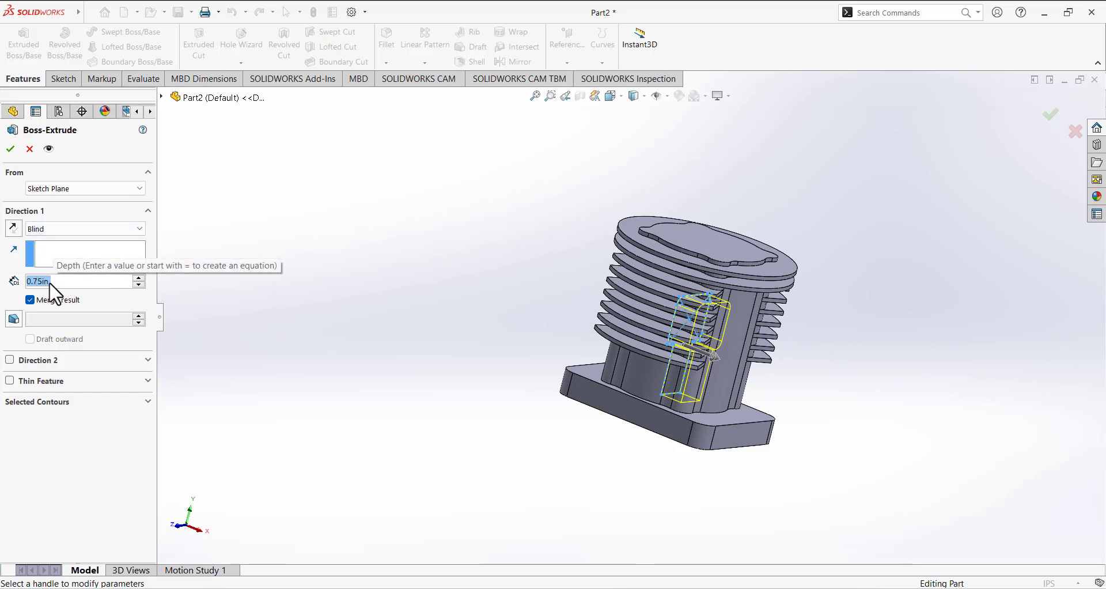
{"action": "type", "text": "2.15"}
{"action": "key", "text": "Return"}
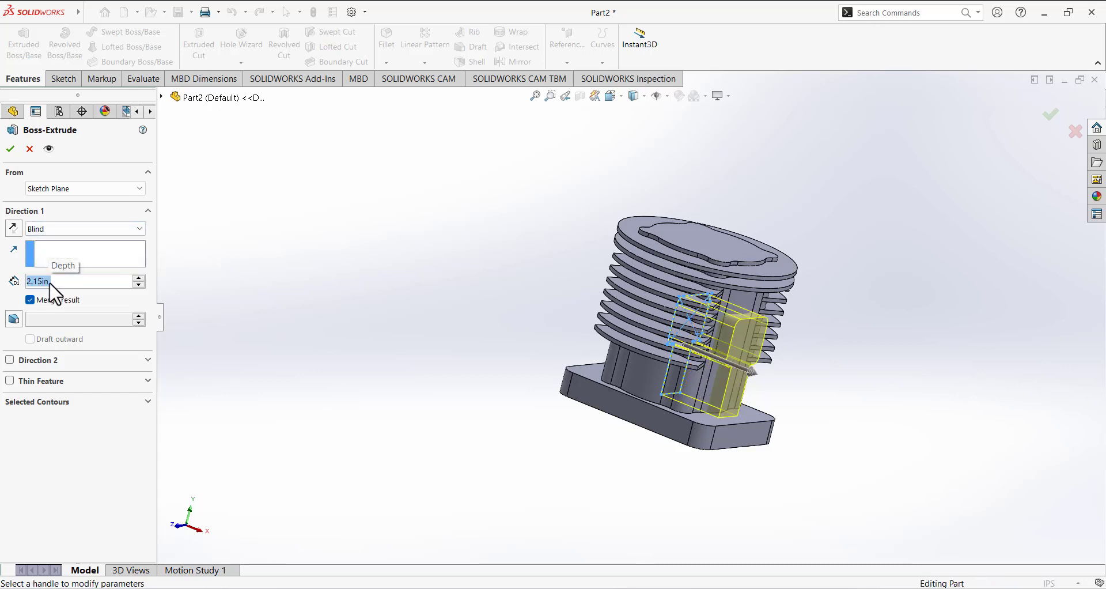
{"action": "middle_click_drag", "start_coordinate": [454, 377], "coordinate": [477, 371]}
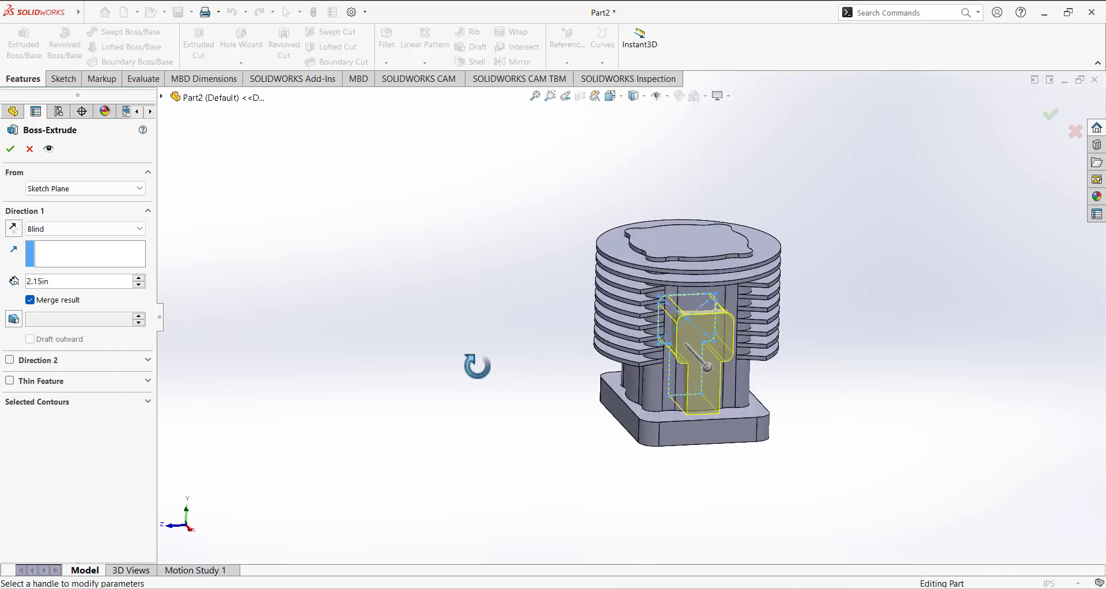
{"action": "left_click", "coordinate": [11, 149]}
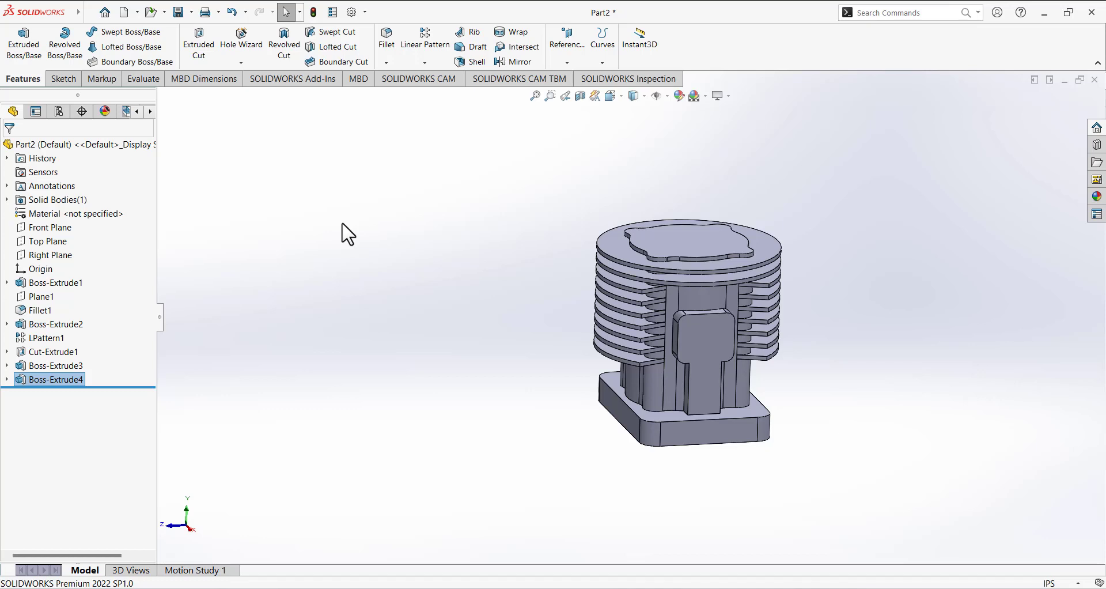
Step: Start a new sketch on the Right Plane and orient the view normal to it
{"action": "left_click", "coordinate": [54, 255]}
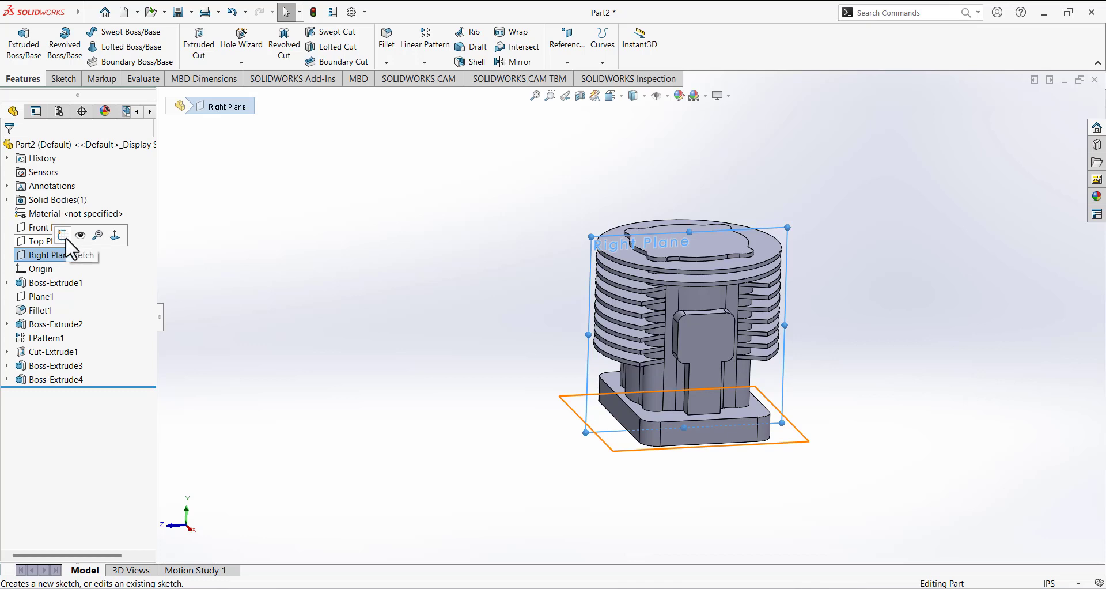
{"action": "left_click", "coordinate": [63, 235]}
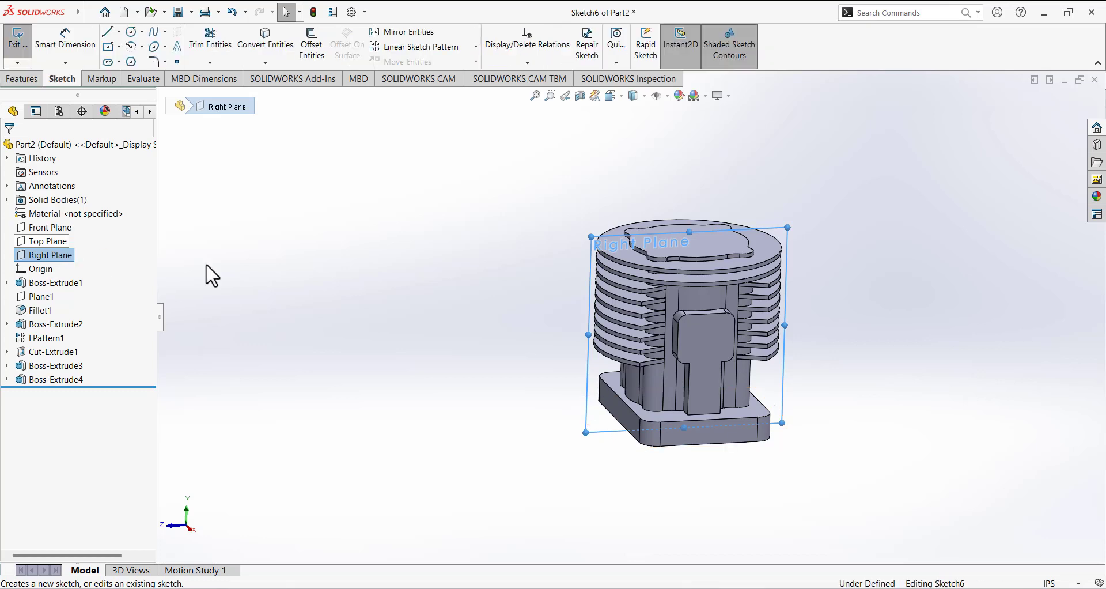
{"action": "mouse_move", "coordinate": [396, 312]}
{"action": "middle_mouse_down"}
{"action": "mouse_move", "coordinate": [484, 331]}
{"action": "mouse_move", "coordinate": [515, 372]}
{"action": "mouse_move", "coordinate": [509, 339]}
{"action": "mouse_move", "coordinate": [509, 375]}
{"action": "middle_mouse_up"}
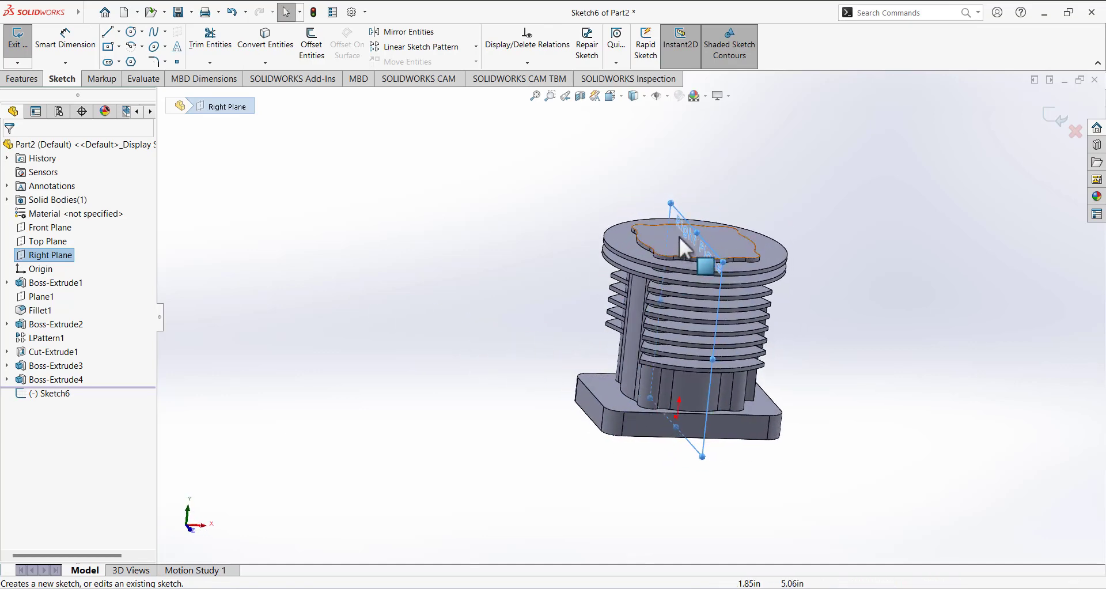
{"action": "middle_click_drag", "start_coordinate": [472, 243], "coordinate": [527, 252]}
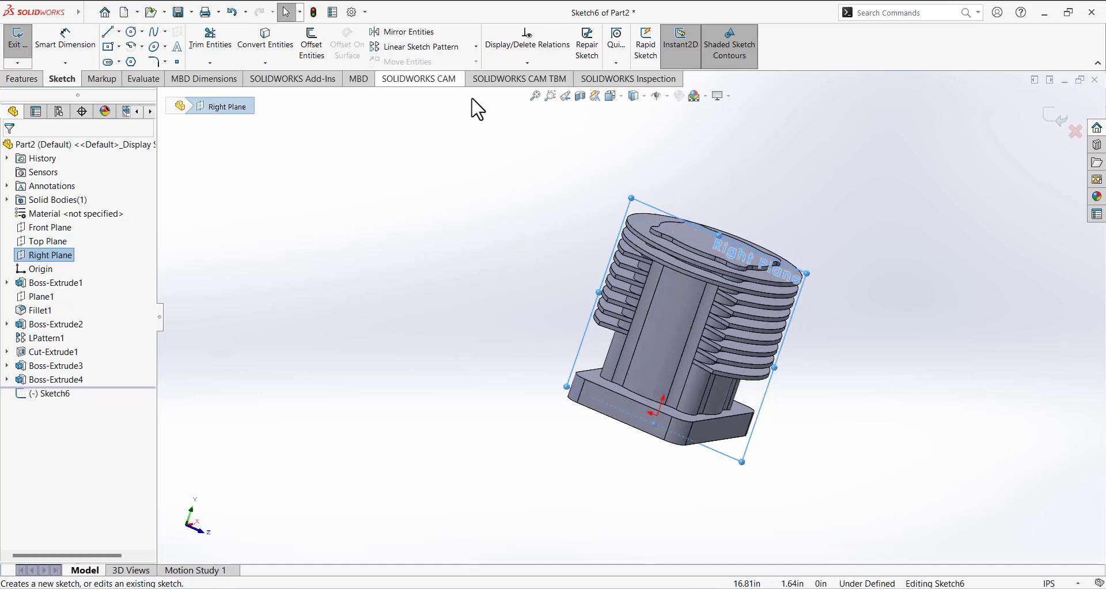
{"action": "left_click", "coordinate": [613, 101]}
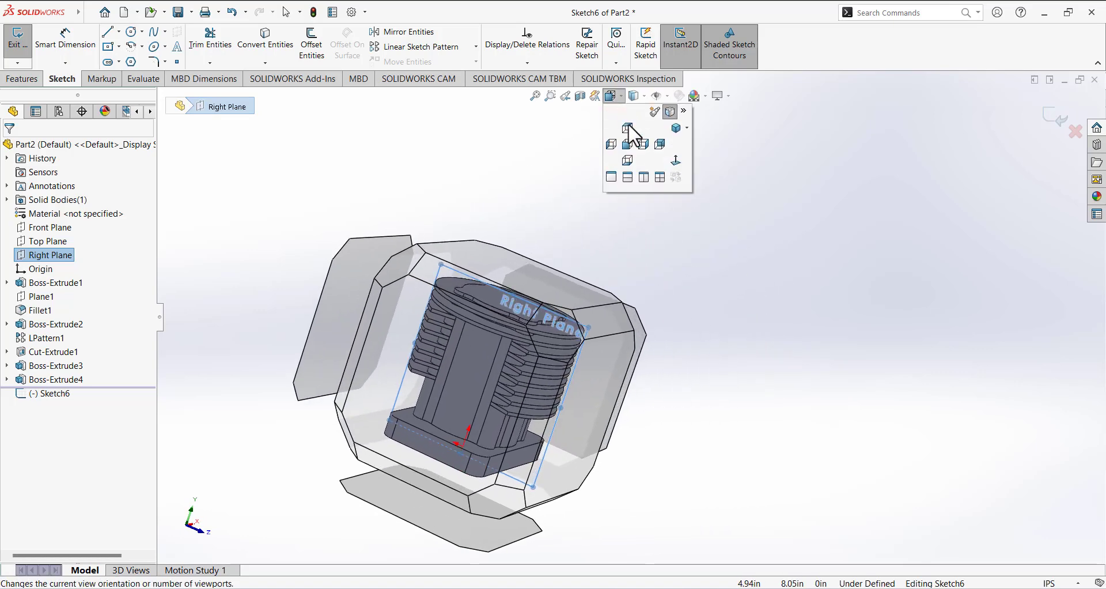
{"action": "left_click", "coordinate": [677, 161]}
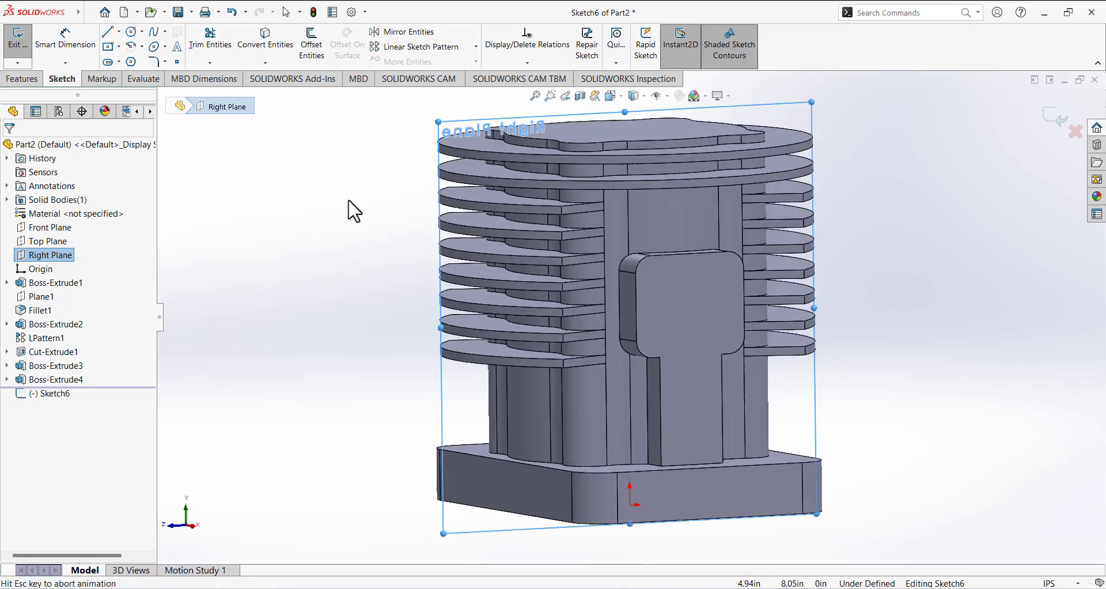
Step: Sketch a center rectangle about 1.17 in wide and 1.07 in high over the rounded pad
{"action": "left_click", "coordinate": [112, 46]}
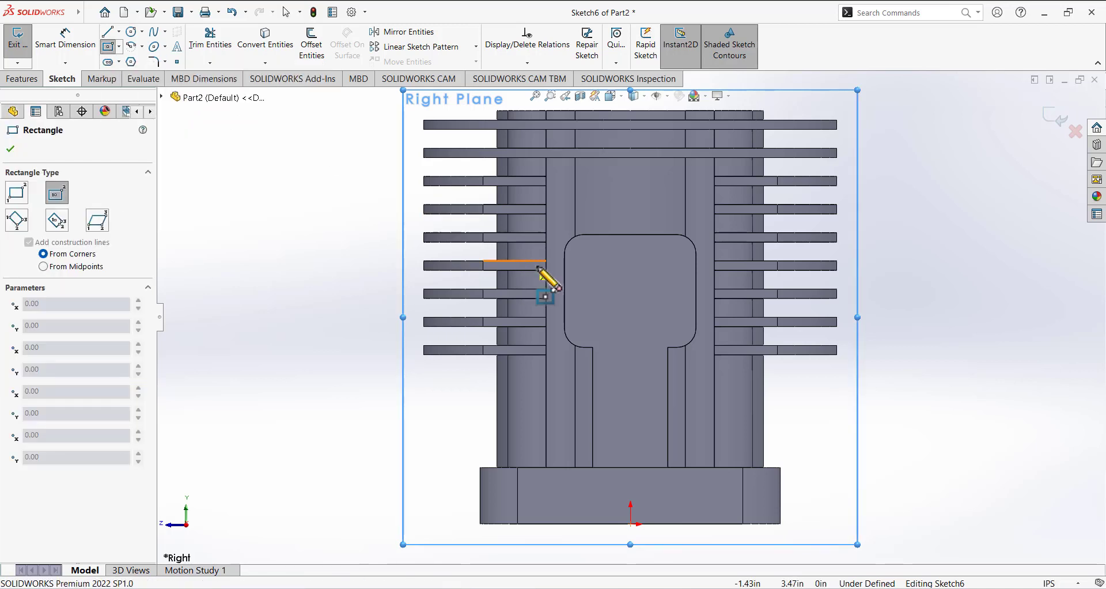
{"action": "left_click", "coordinate": [624, 296]}
{"action": "left_click", "coordinate": [667, 256]}
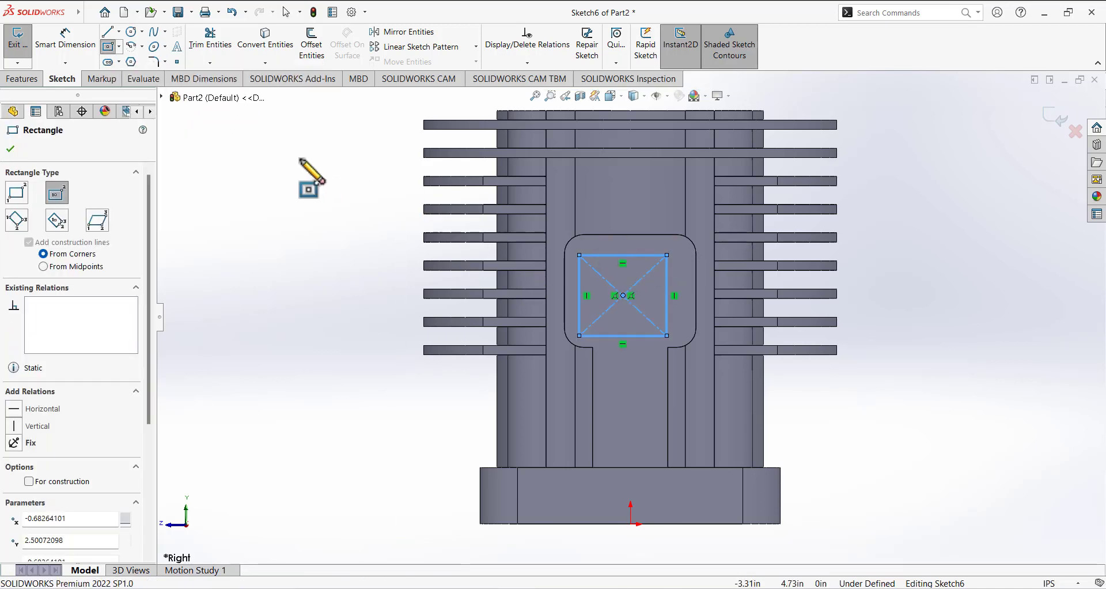
Step: Dimension the new rectangle's width between its vertical sides and set it to 1.75 in
{"action": "left_click", "coordinate": [62, 46]}
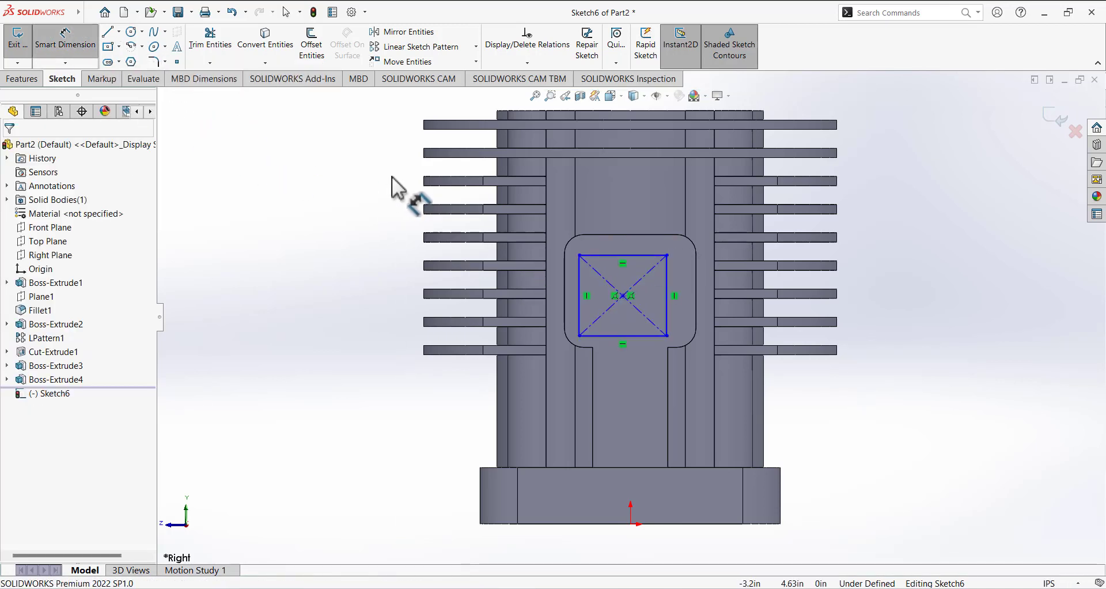
{"action": "left_click", "coordinate": [669, 285]}
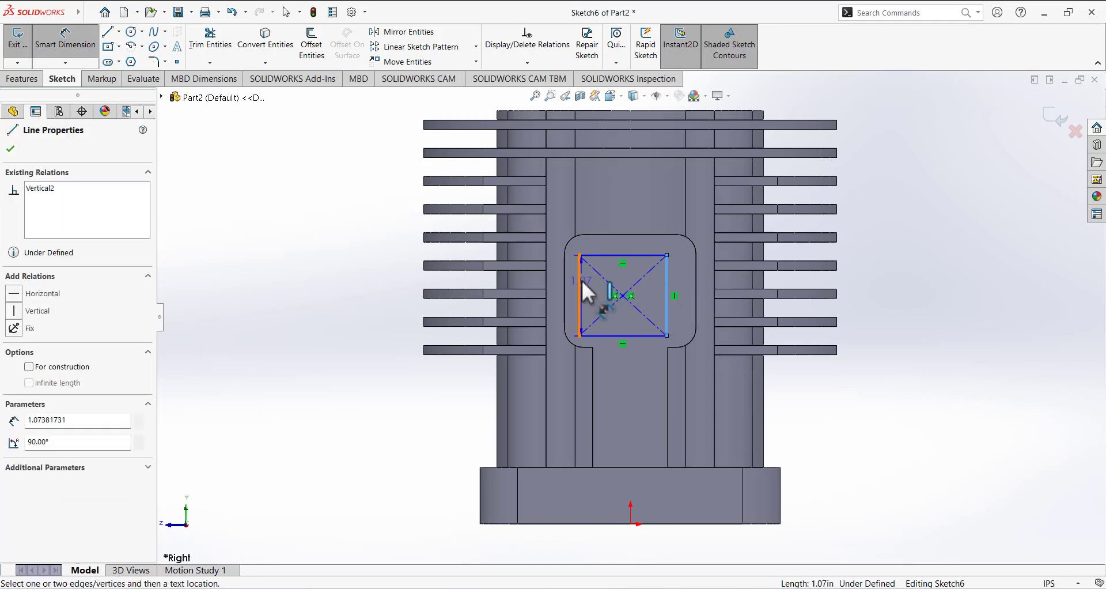
{"action": "left_click", "coordinate": [580, 290]}
{"action": "left_click", "coordinate": [631, 191]}
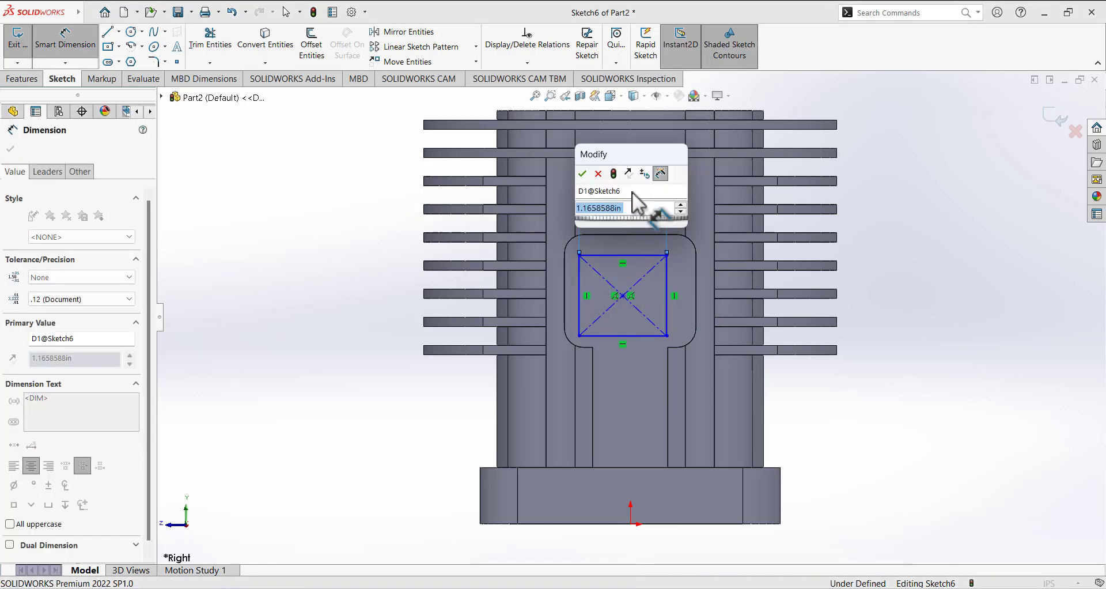
{"action": "type", "text": "1.75"}
{"action": "key", "text": "Return"}
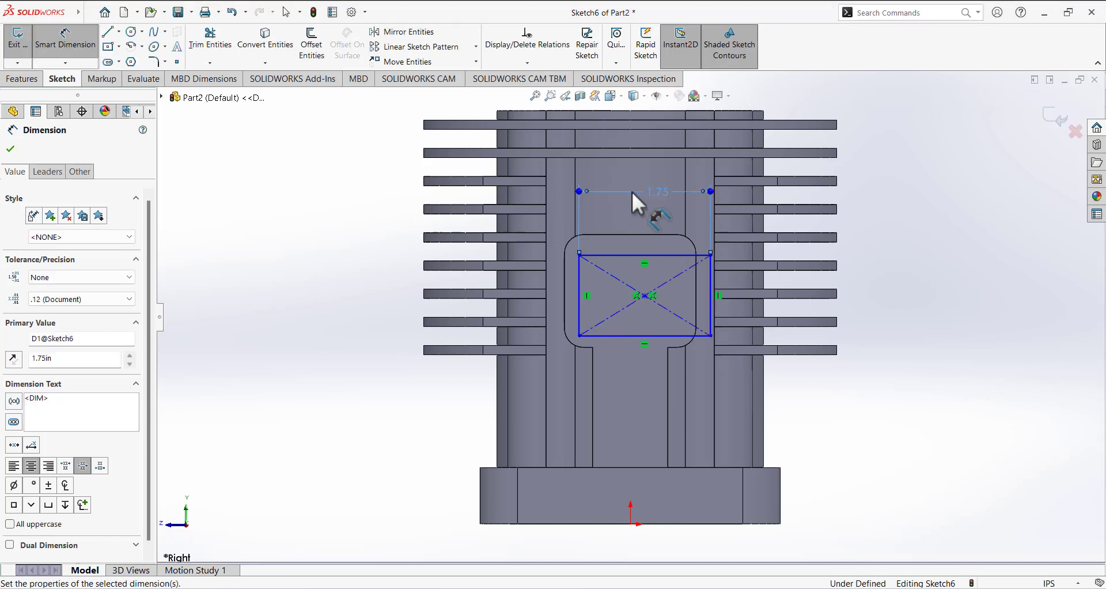
Step: Set the vertical distance from the origin to the new rectangle's center point to 3.225 in
{"action": "left_click", "coordinate": [645, 296]}
{"action": "left_click", "coordinate": [631, 523]}
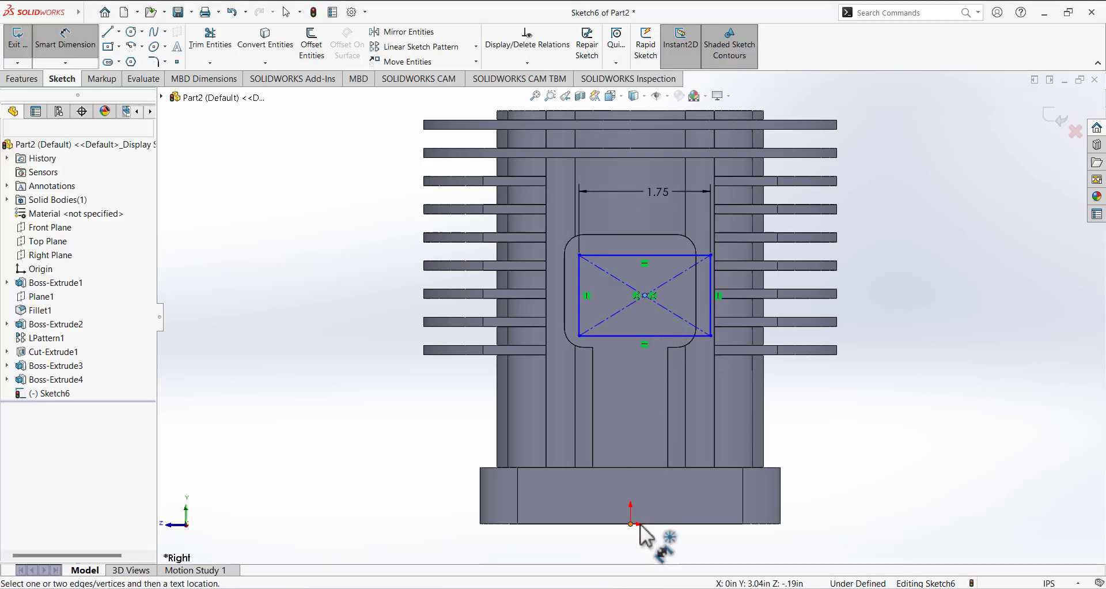
{"action": "left_click", "coordinate": [843, 421]}
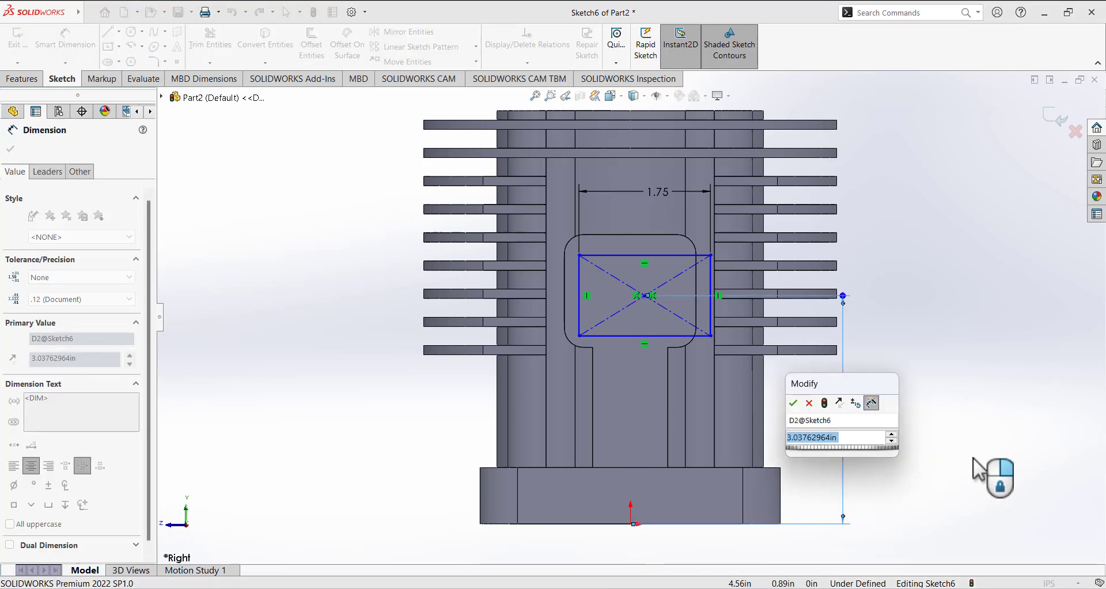
{"action": "type", "text": "3.22"}
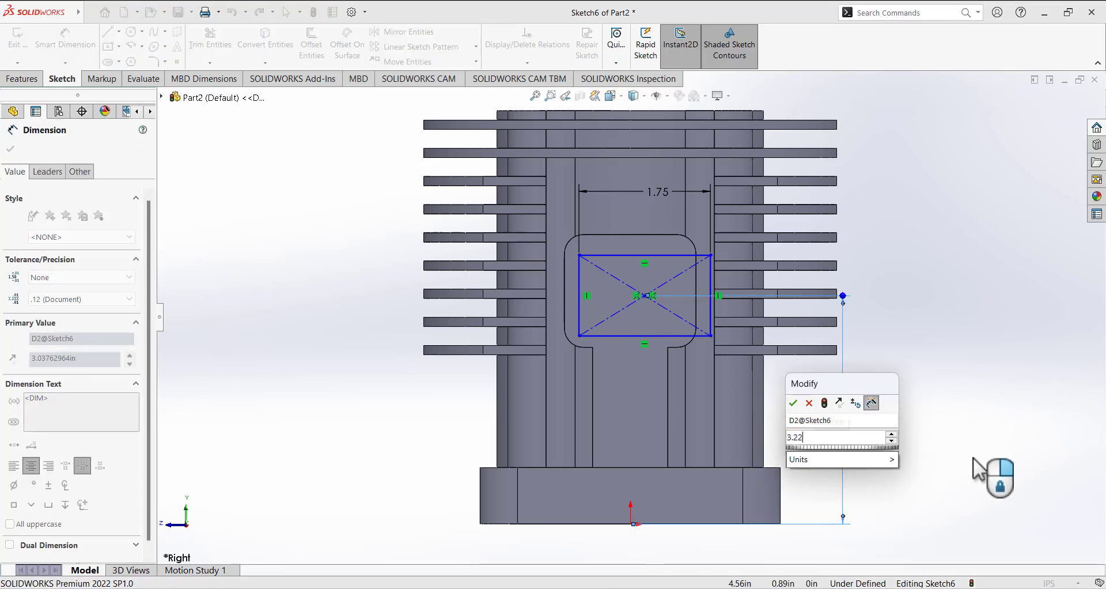
{"action": "type", "text": "5"}
{"action": "key", "text": "Return"}
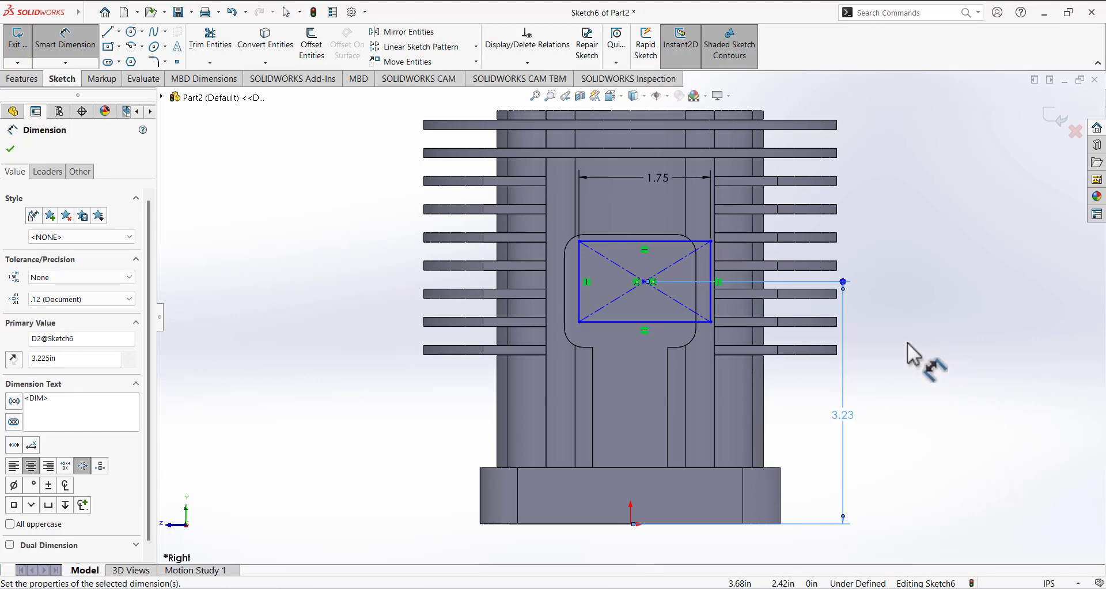
Step: Dimension the height between the new rectangle's horizontal sides and set it to 1.75 in
{"action": "left_click", "coordinate": [697, 241]}
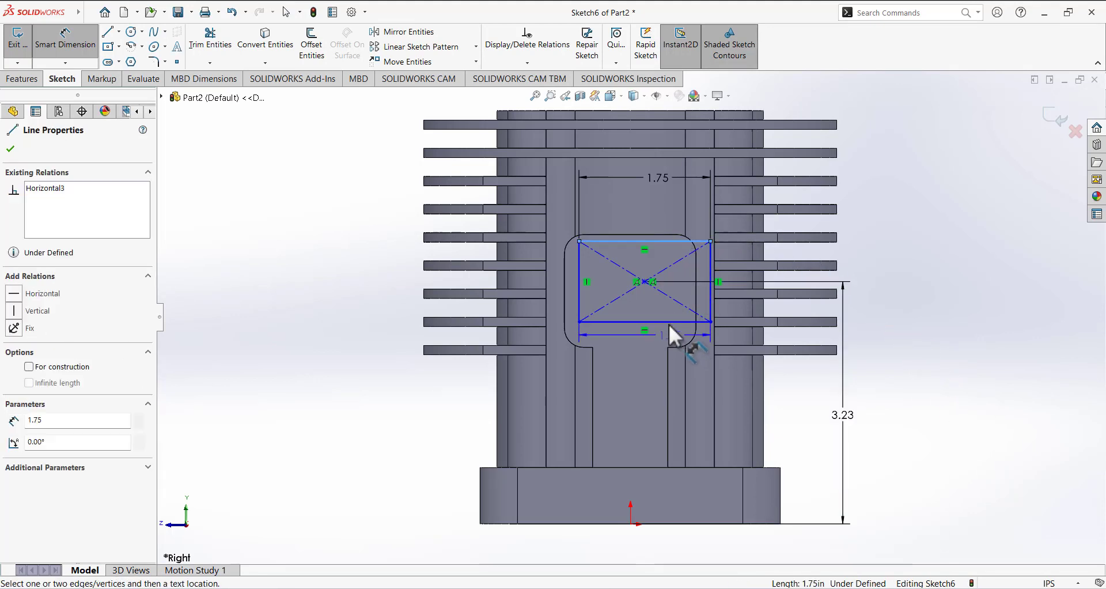
{"action": "left_click", "coordinate": [669, 323]}
{"action": "left_click", "coordinate": [939, 326]}
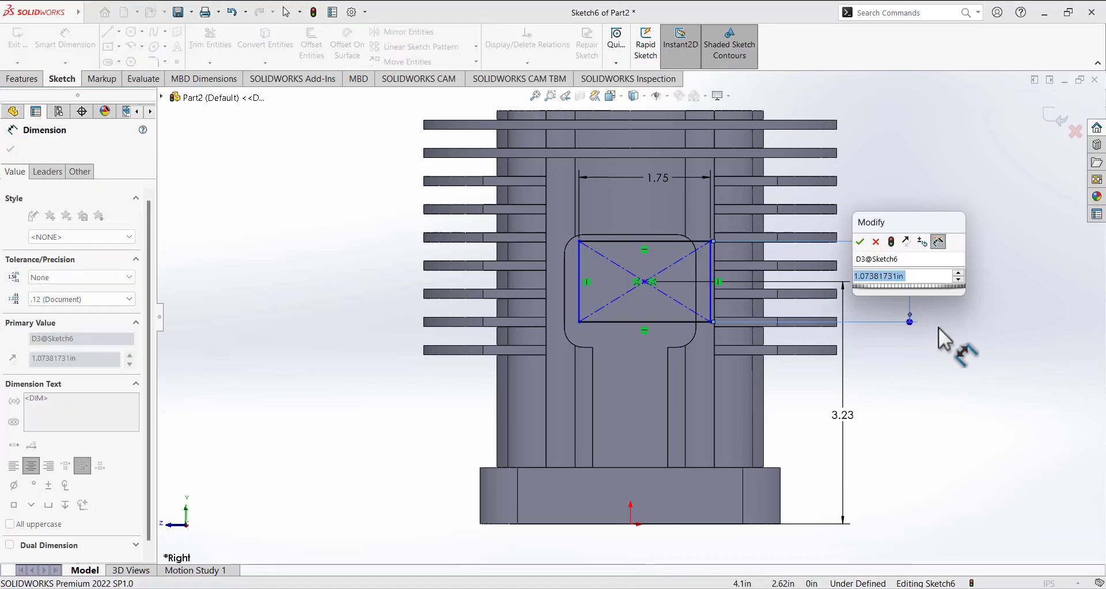
{"action": "type", "text": "1.75"}
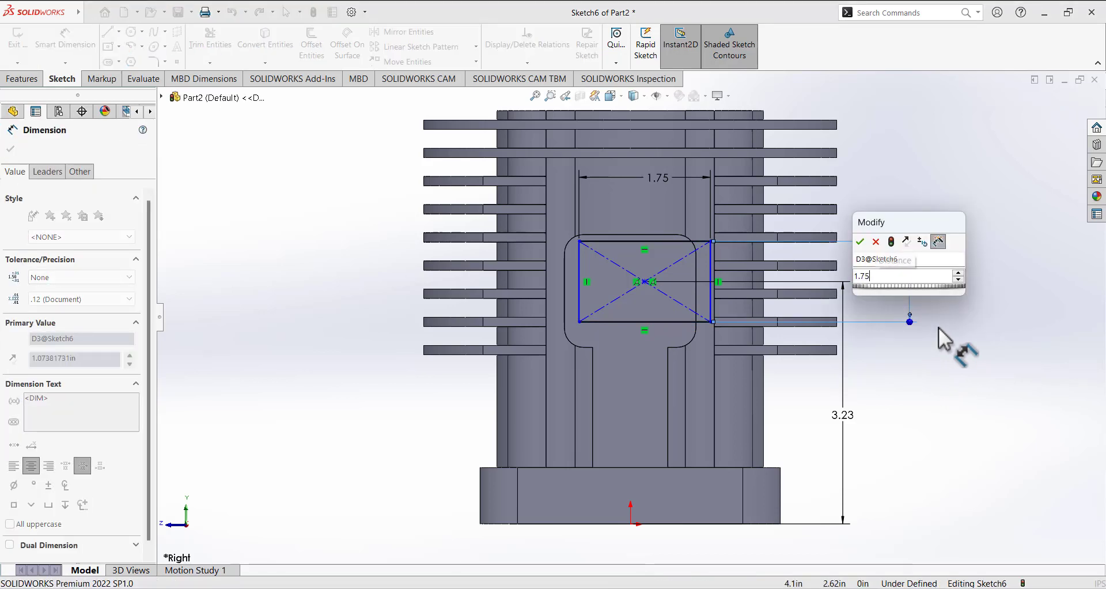
{"action": "key", "text": "Return"}
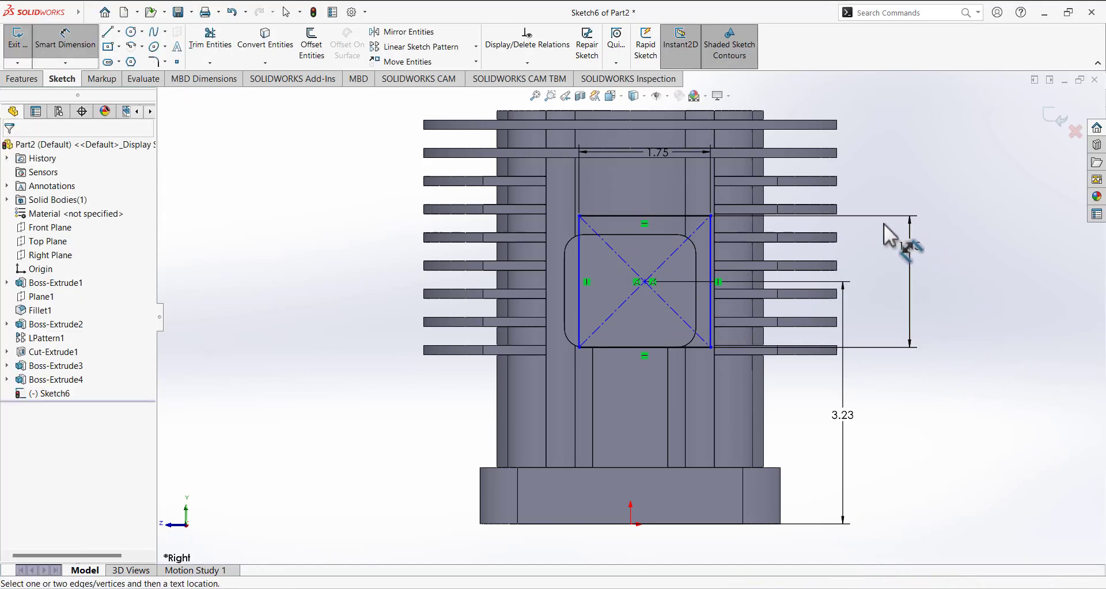
{"action": "left_click", "coordinate": [65, 40]}
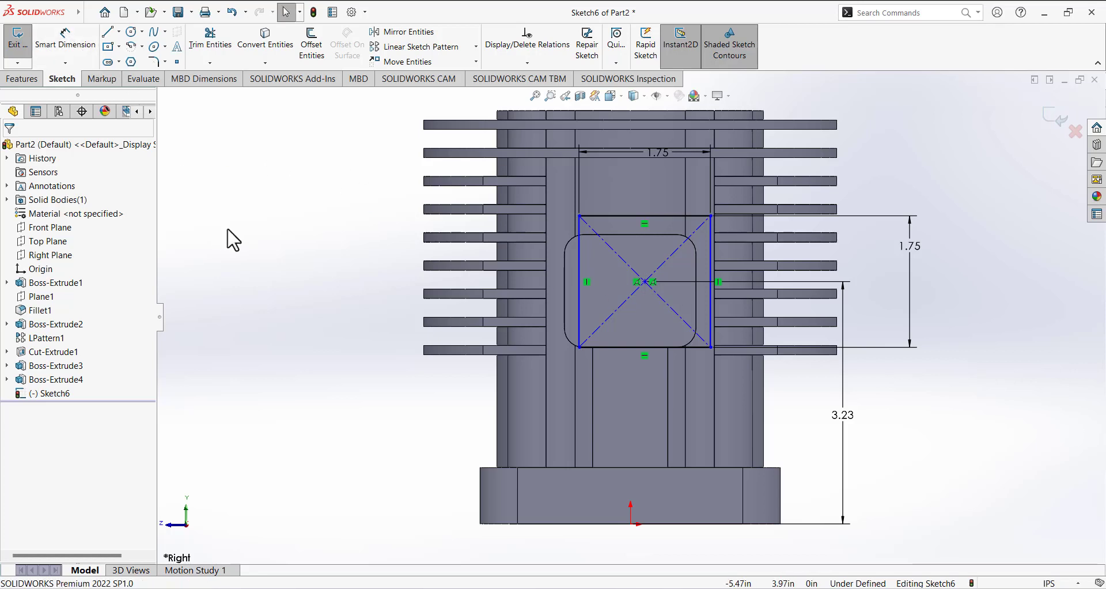
Step: Add a Vertical relation between the rectangle's center point and the origin
{"action": "mouse_move", "coordinate": [645, 281]}
{"action": "left_mouse_down"}
{"action": "mouse_move", "coordinate": [616, 285]}
{"action": "mouse_move", "coordinate": [651, 293]}
{"action": "left_mouse_up"}
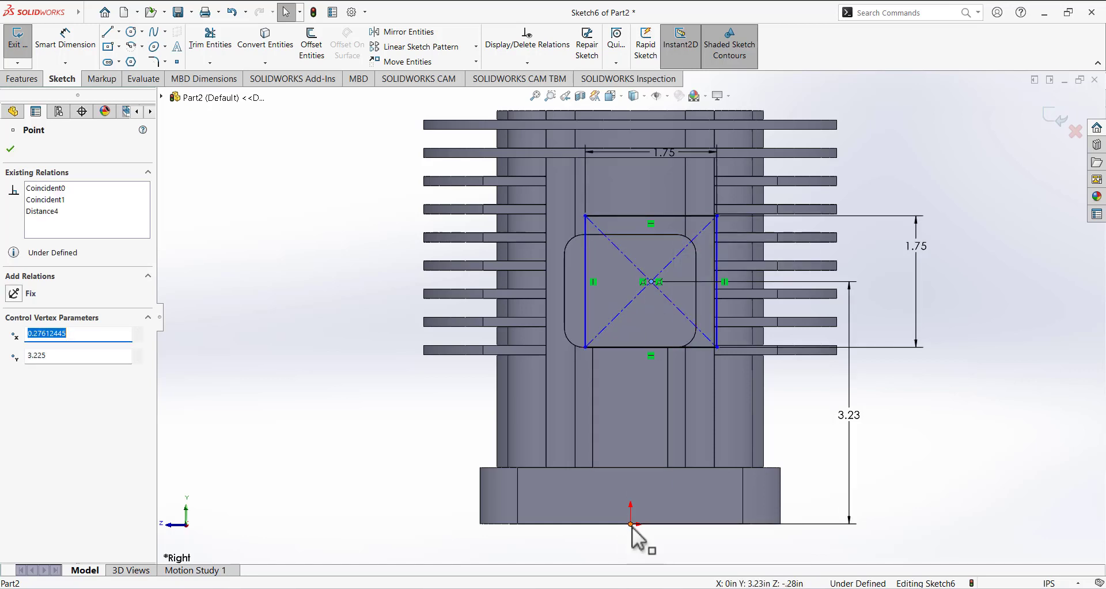
{"action": "left_click", "coordinate": [214, 344]}
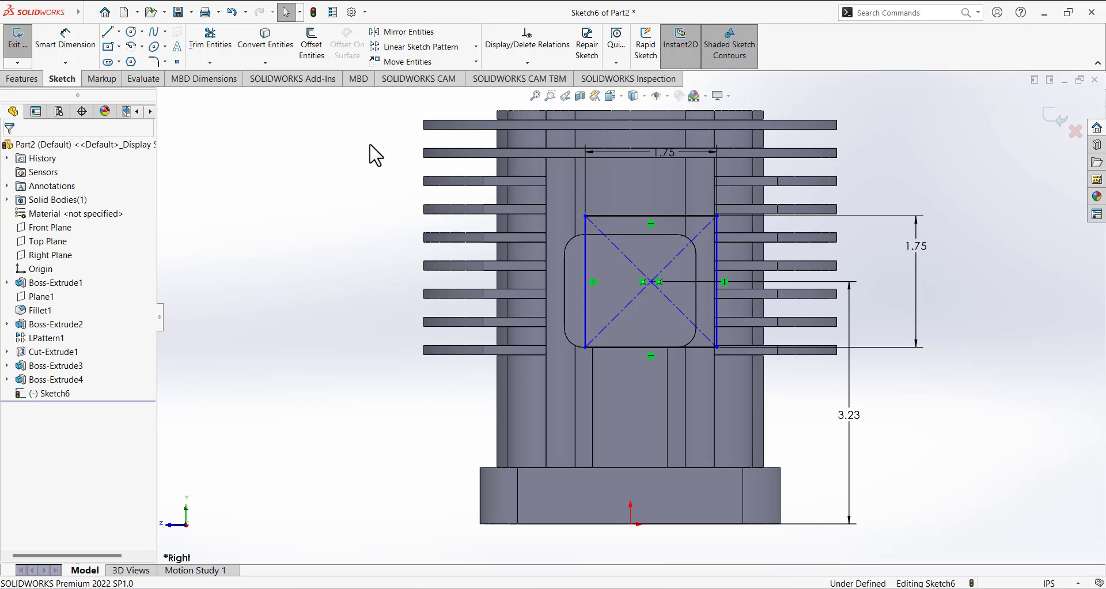
{"action": "left_click", "coordinate": [527, 62]}
{"action": "left_click", "coordinate": [511, 92]}
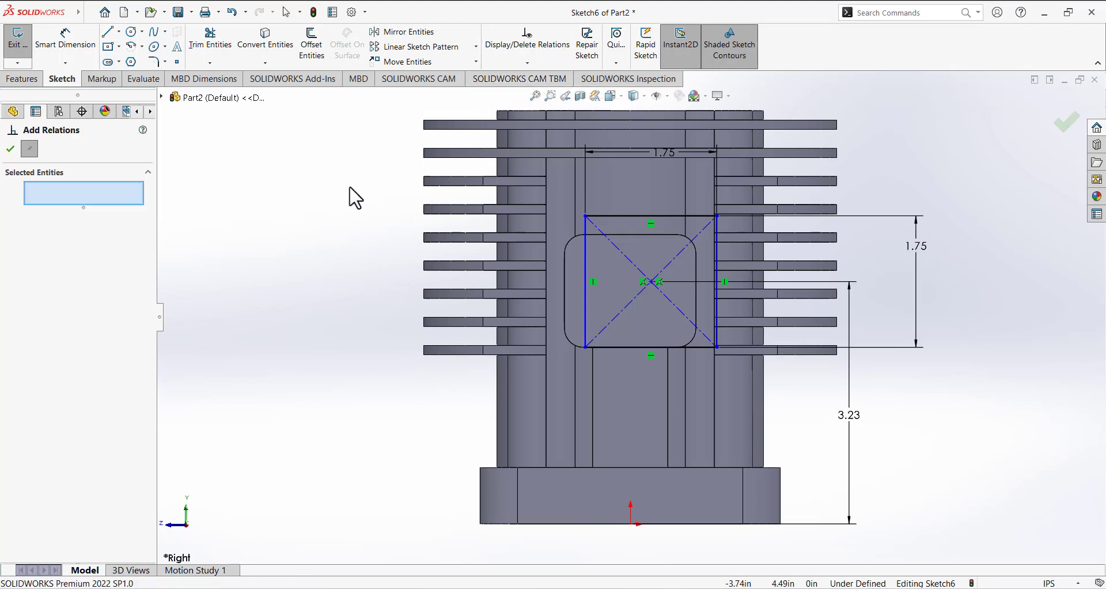
{"action": "left_click", "coordinate": [650, 282]}
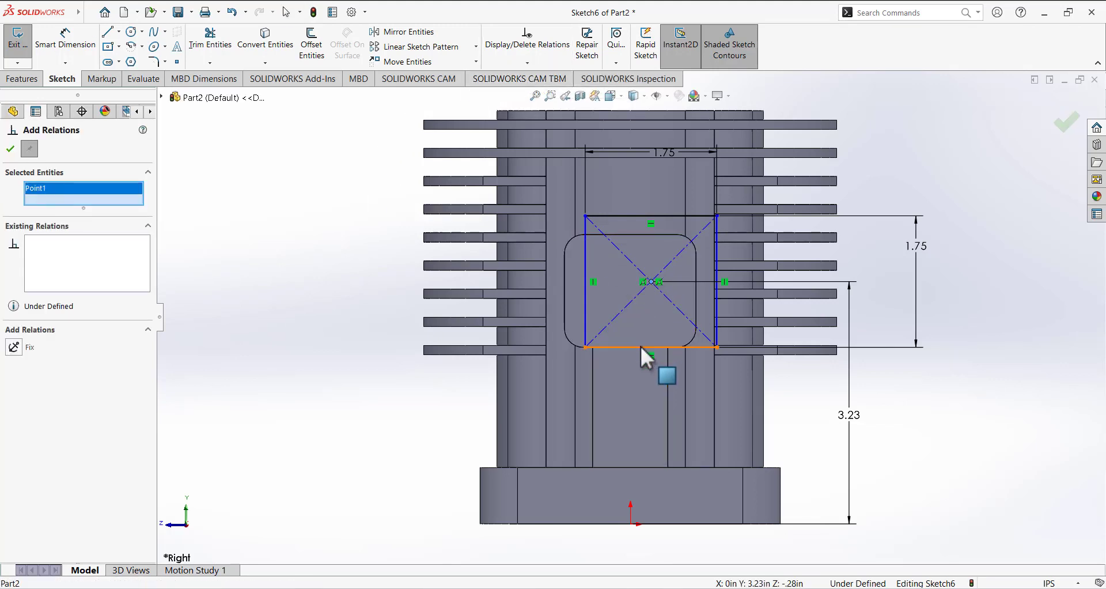
{"action": "left_click", "coordinate": [631, 524]}
{"action": "left_click", "coordinate": [13, 376]}
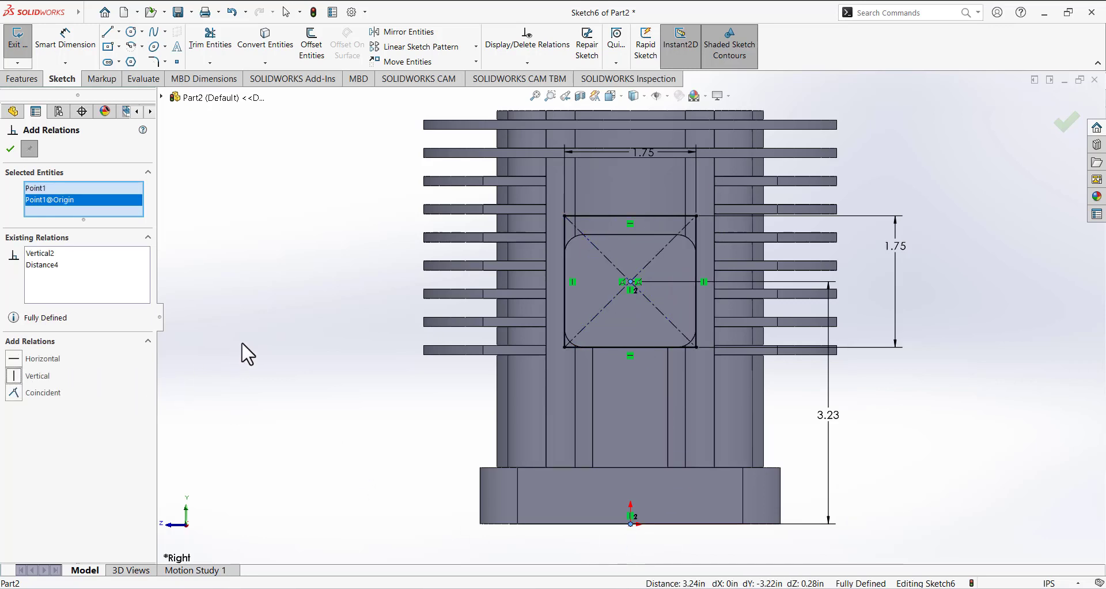
Step: Round all four corners of the square with 0.25 in sketch fillets
{"action": "left_click", "coordinate": [155, 62]}
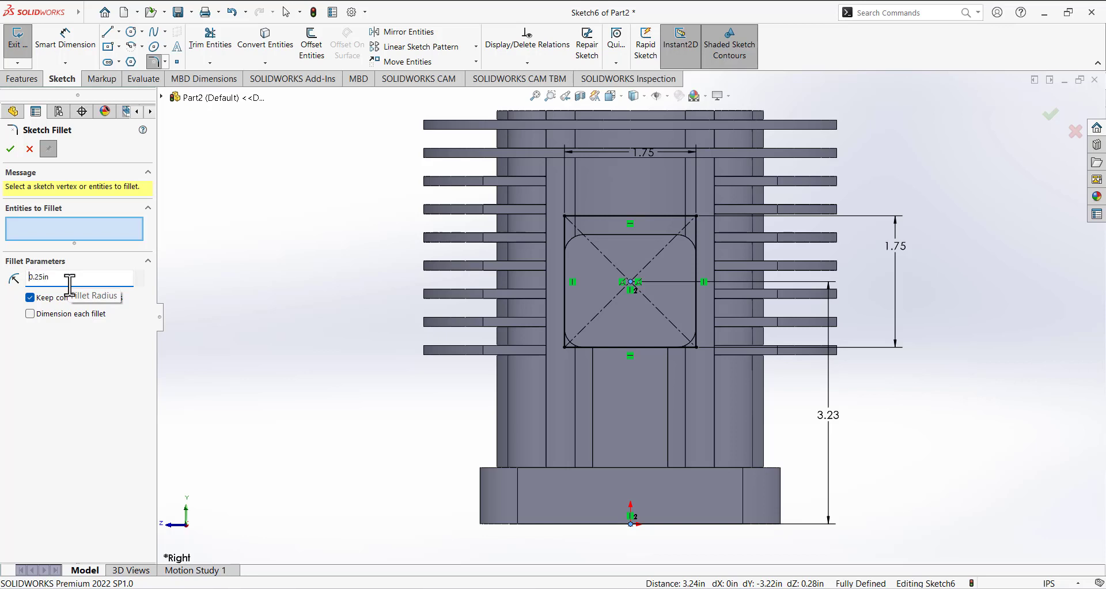
{"action": "left_click", "coordinate": [568, 218]}
{"action": "left_click", "coordinate": [565, 346]}
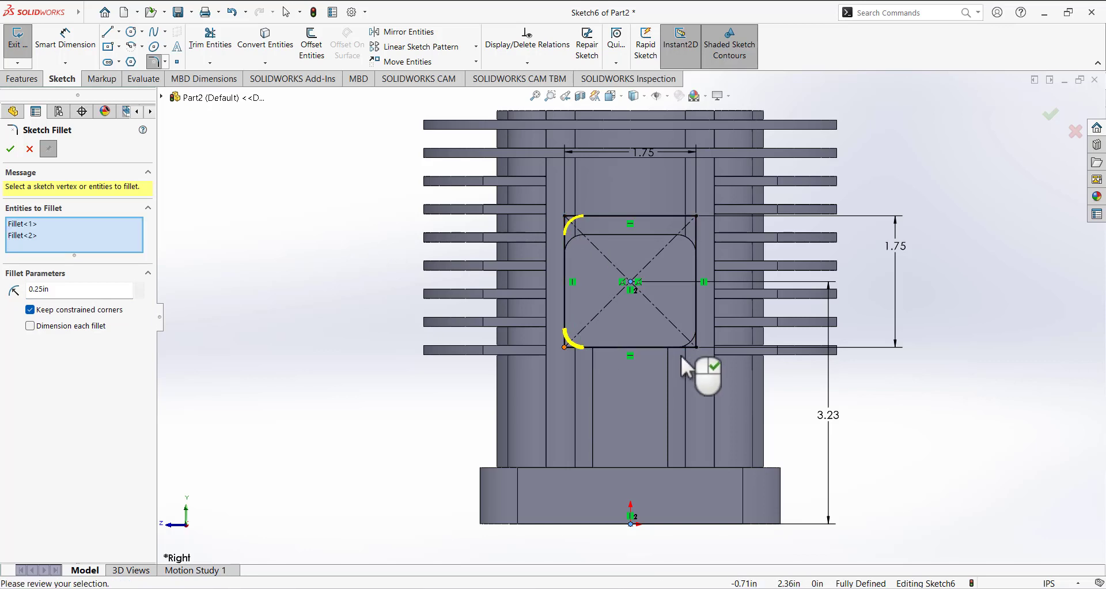
{"action": "left_click", "coordinate": [695, 347]}
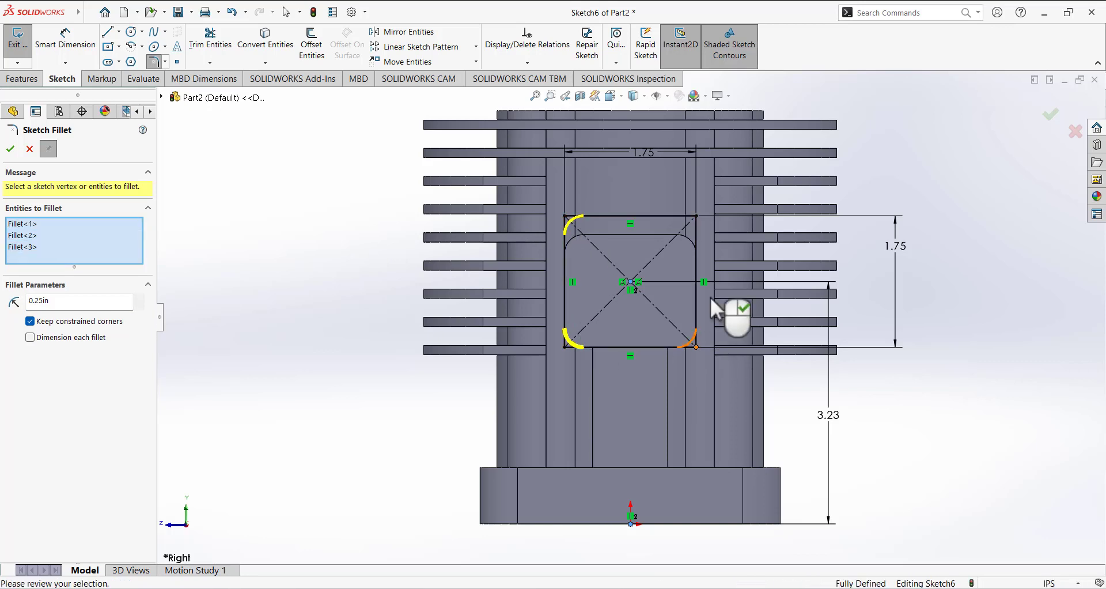
{"action": "left_click", "coordinate": [695, 218]}
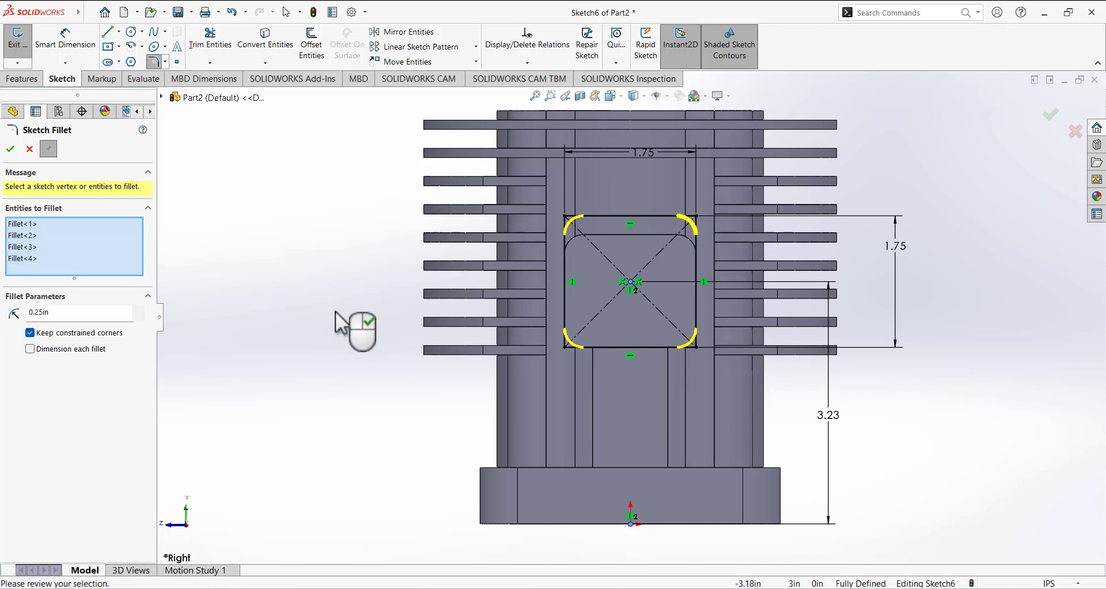
{"action": "left_click", "coordinate": [13, 148]}
Step: Exit the sketch and extrude the rounded square 2.15 in blind in the reversed direction, merging it with the body
{"action": "middle_click_drag", "start_coordinate": [370, 284], "coordinate": [334, 290]}
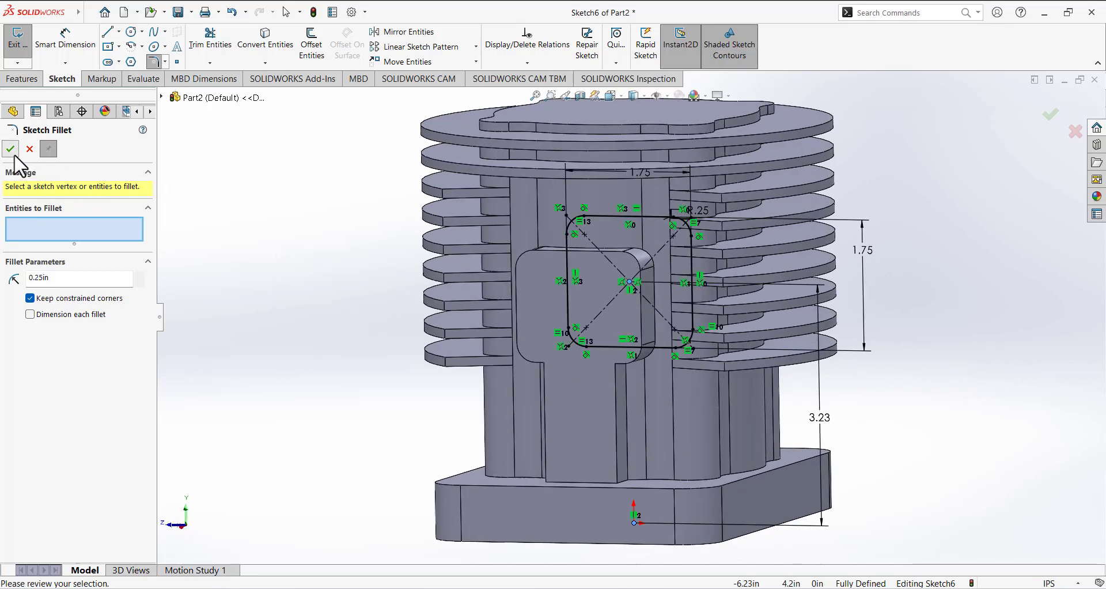
{"action": "left_click", "coordinate": [17, 53]}
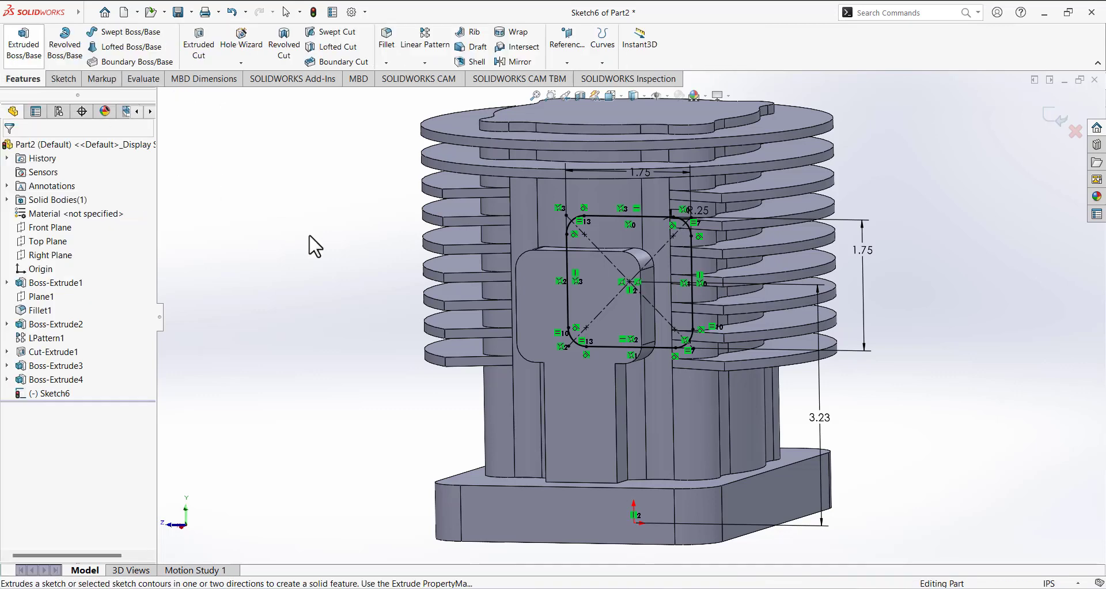
{"action": "left_click", "coordinate": [55, 79]}
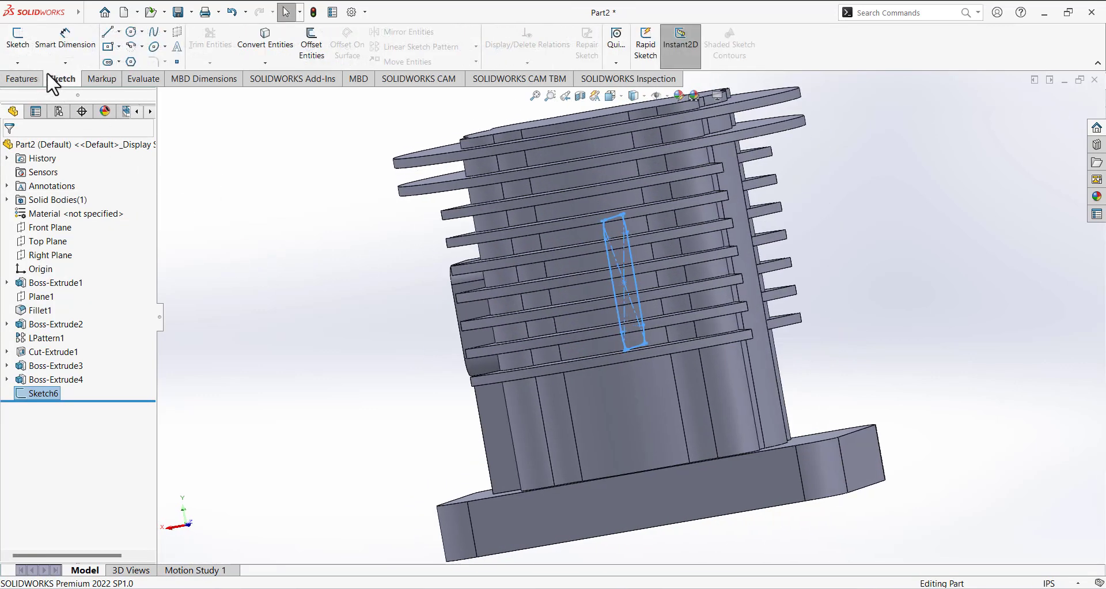
{"action": "left_click", "coordinate": [18, 77]}
{"action": "left_click", "coordinate": [21, 46]}
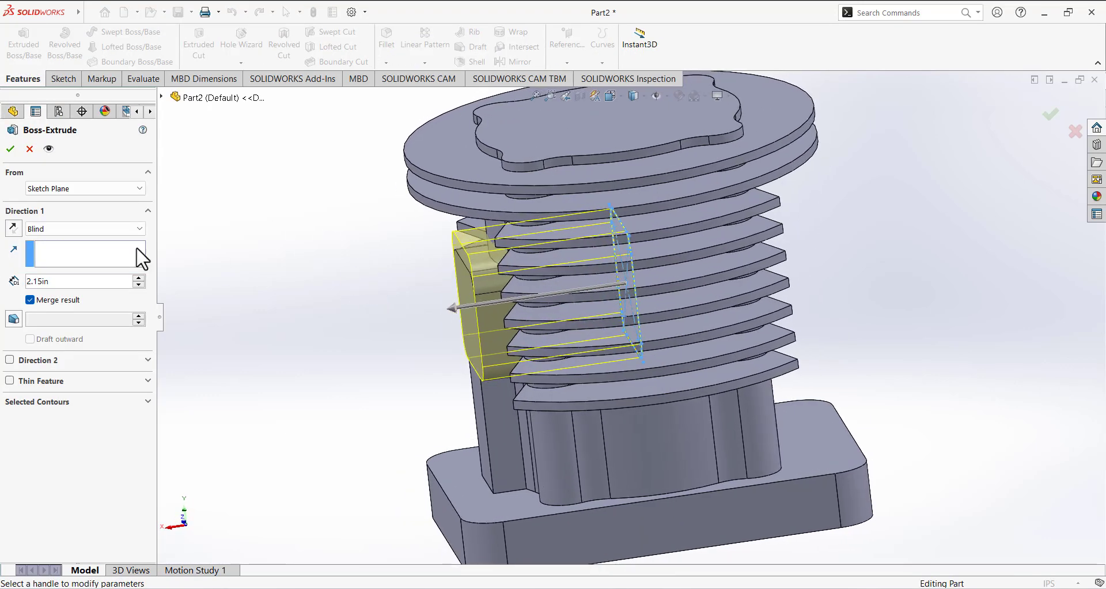
{"action": "left_click", "coordinate": [13, 228]}
{"action": "middle_click_drag", "start_coordinate": [323, 297], "coordinate": [238, 297]}
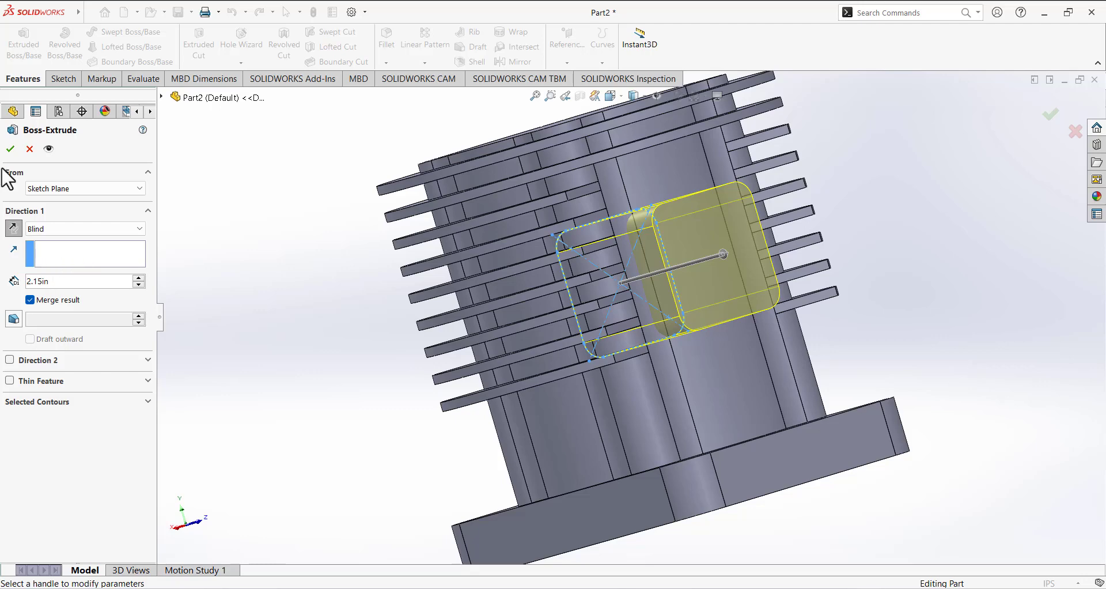
{"action": "left_click", "coordinate": [13, 149]}
Step: Inspect the new square boss and set the model to the isometric view
{"action": "middle_click_drag", "start_coordinate": [355, 329], "coordinate": [336, 290]}
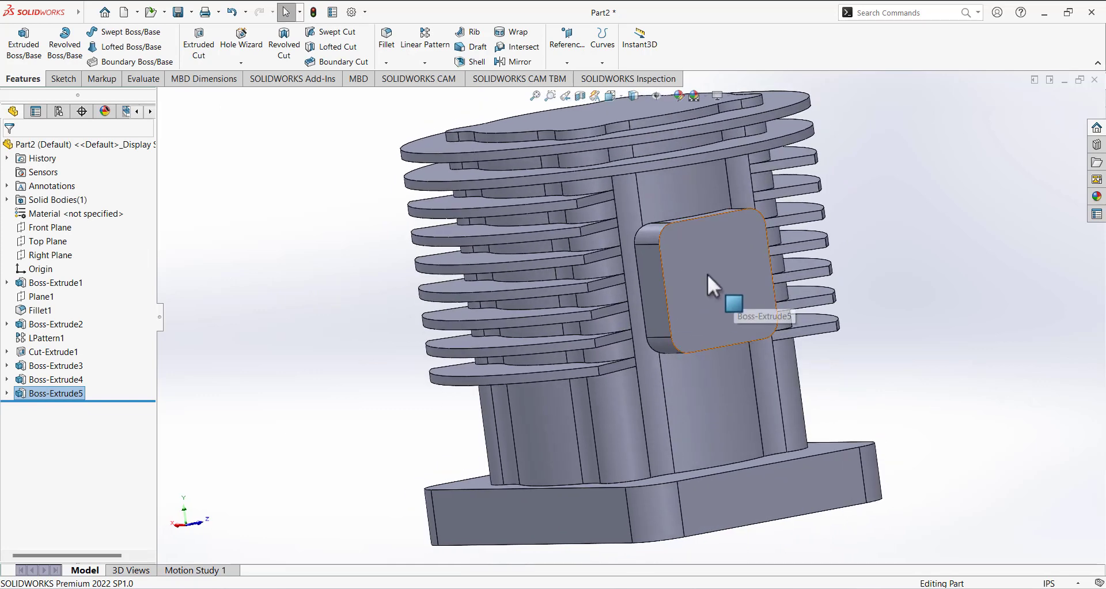
{"action": "left_click", "coordinate": [613, 97]}
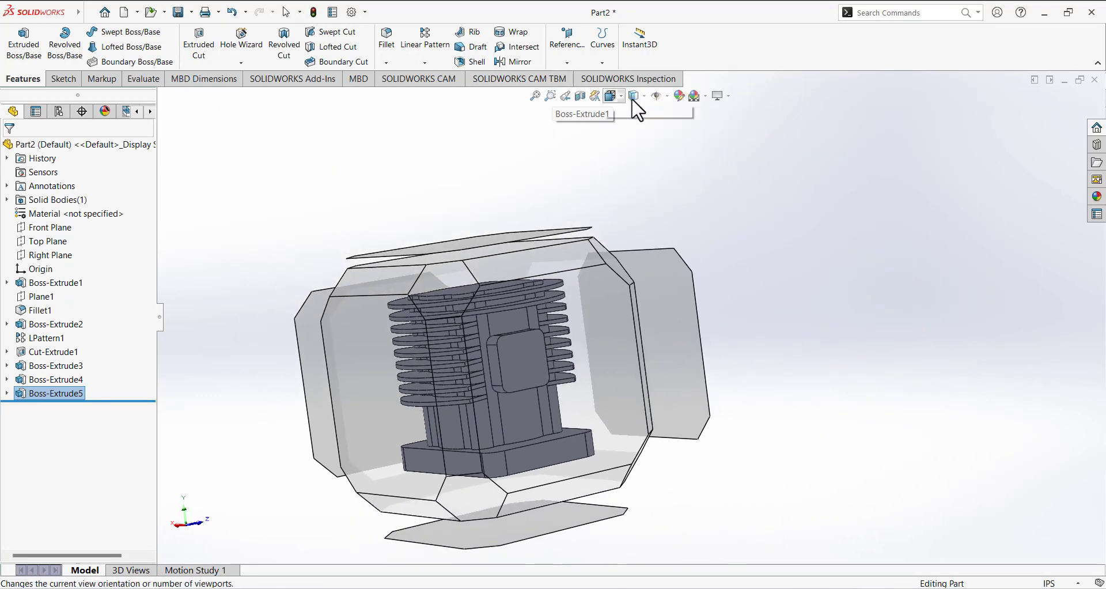
{"action": "left_click", "coordinate": [616, 97]}
{"action": "left_click", "coordinate": [676, 131]}
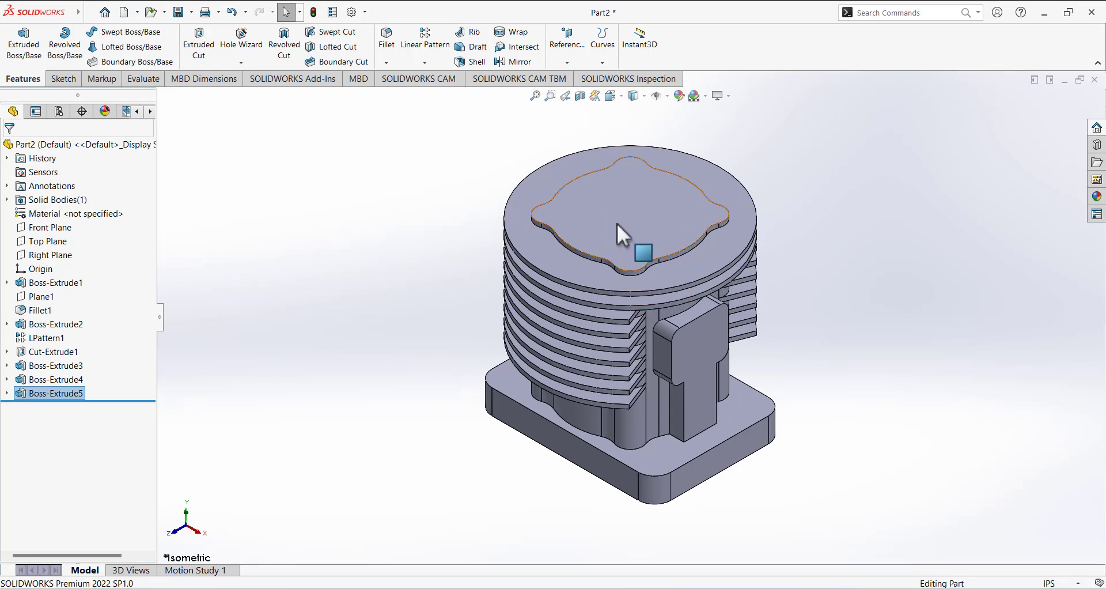
Step: Start a sketch on the top face of the cylinder's raised boss and draw an origin-centred circle of about 0.81 in radius
{"action": "left_click", "coordinate": [60, 79]}
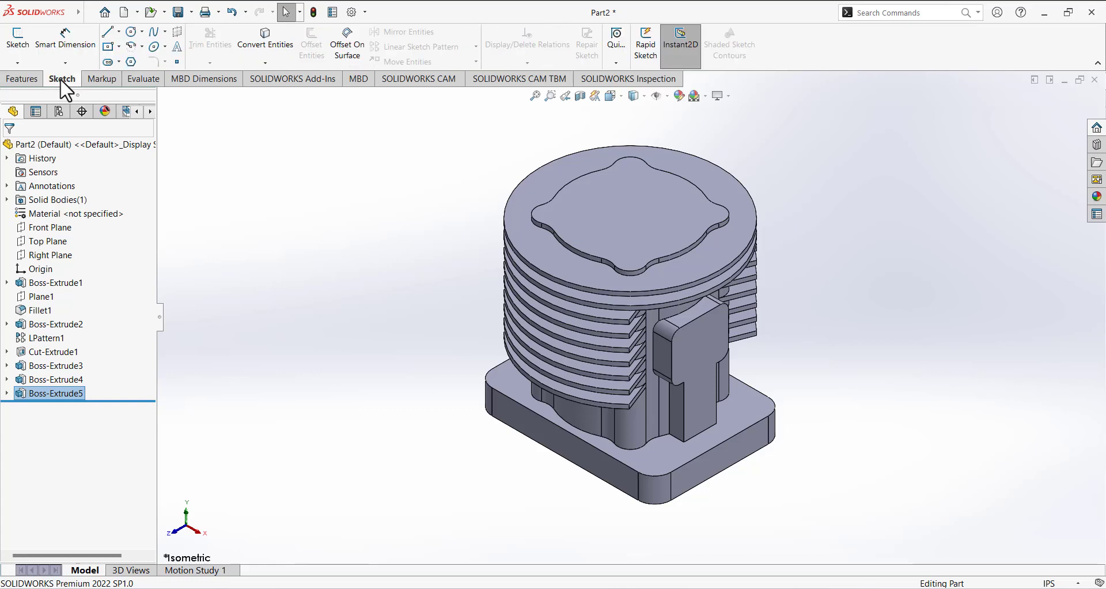
{"action": "left_click", "coordinate": [18, 39]}
{"action": "left_click", "coordinate": [602, 205]}
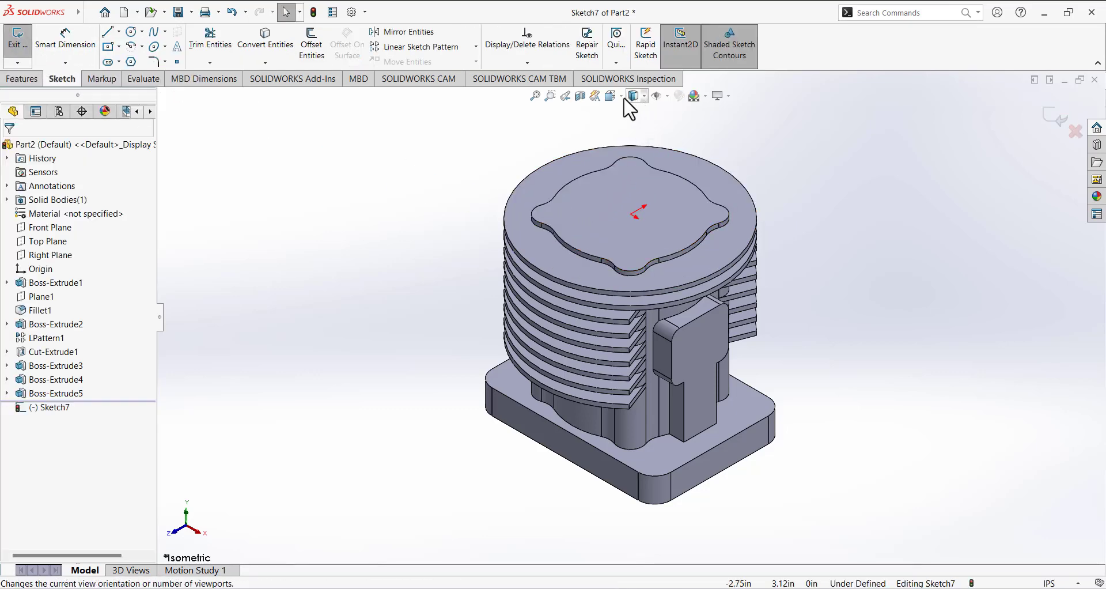
{"action": "left_click", "coordinate": [614, 96]}
{"action": "left_click", "coordinate": [675, 161]}
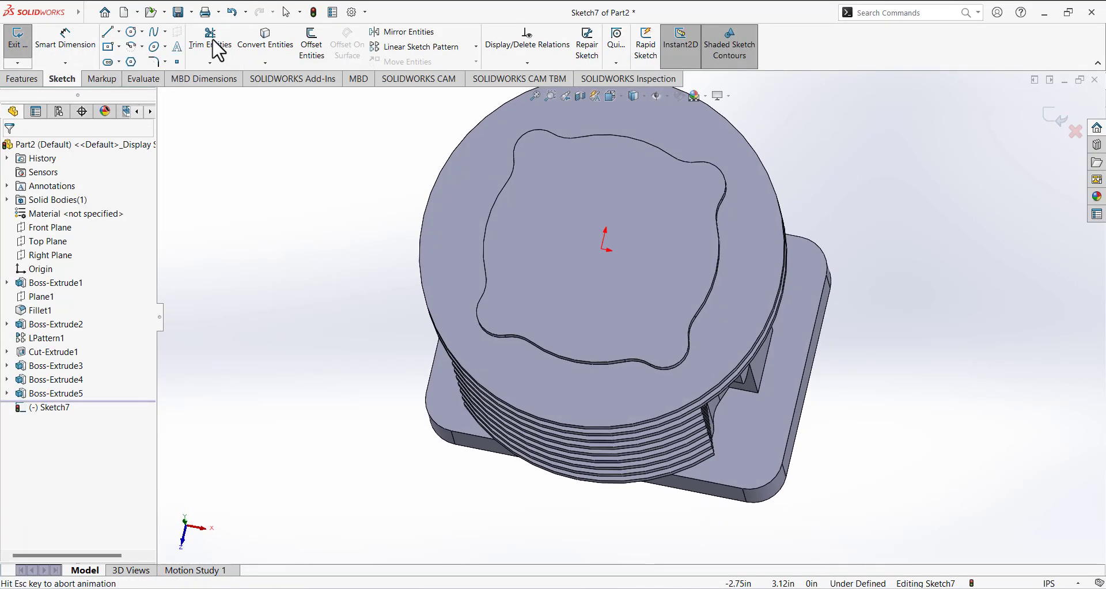
{"action": "left_click", "coordinate": [132, 32]}
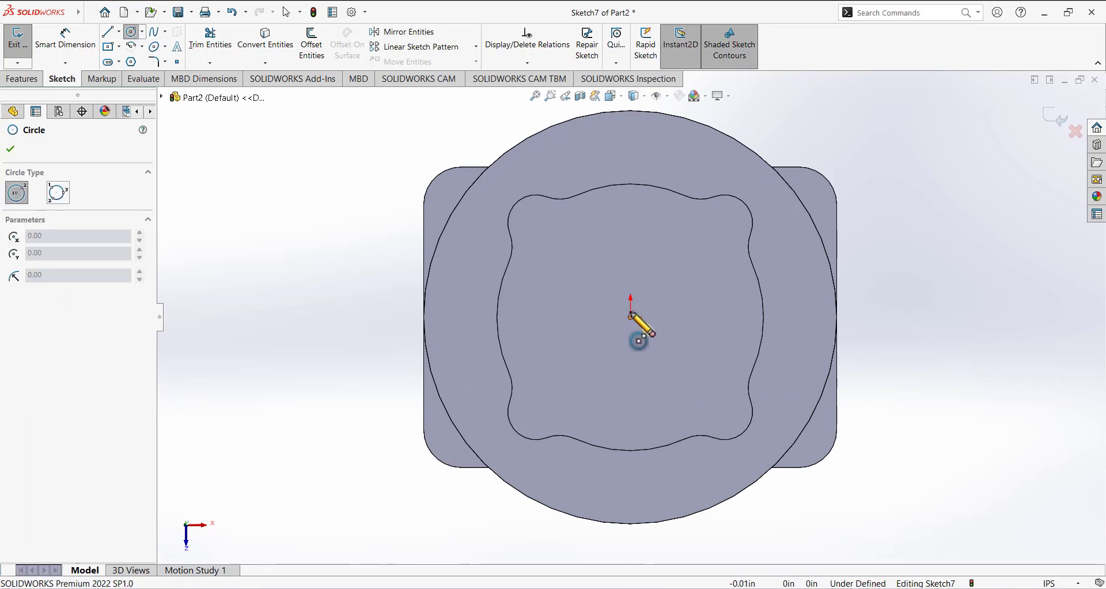
{"action": "left_click_drag", "start_coordinate": [631, 317], "coordinate": [631, 255]}
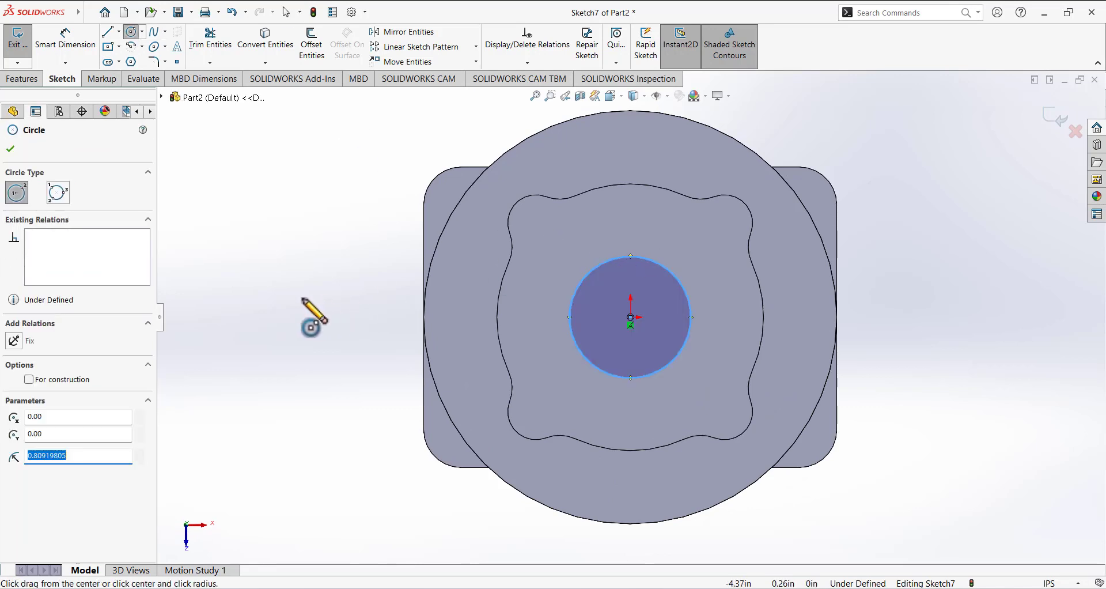
Step: Dimension the circle's diameter to 2.75 in and finish the sketch
{"action": "left_click", "coordinate": [91, 54]}
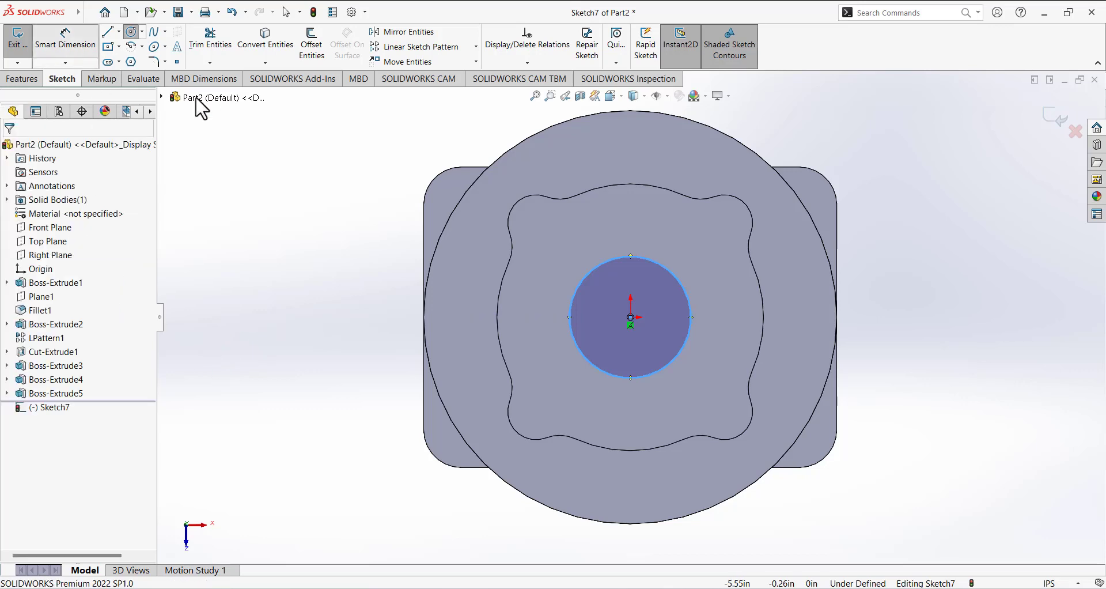
{"action": "left_click", "coordinate": [572, 306]}
{"action": "left_click", "coordinate": [365, 369]}
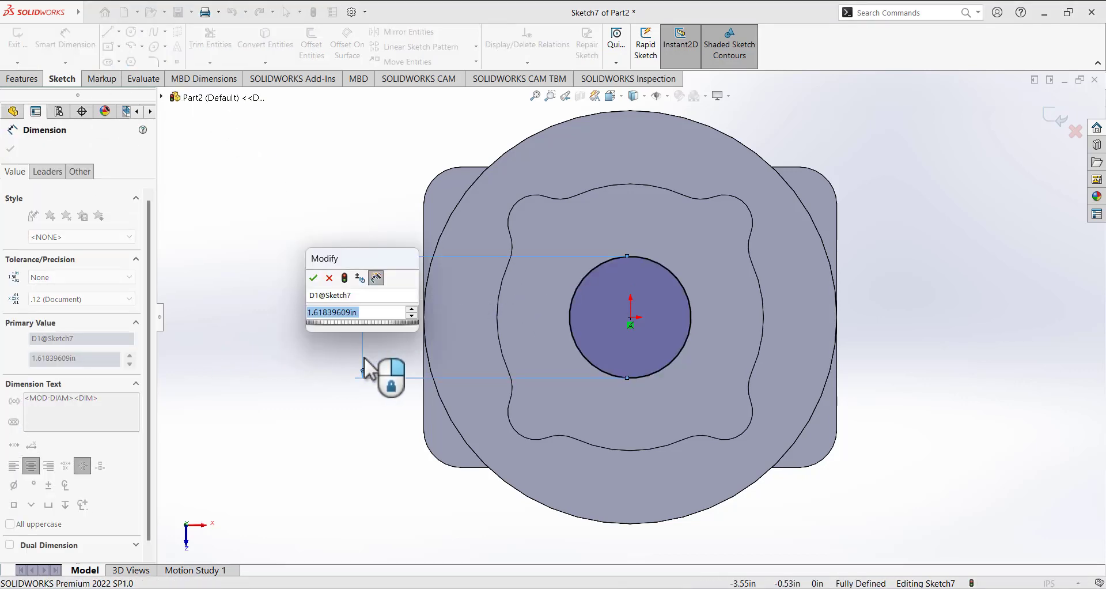
{"action": "key", "text": "BackSpace"}
{"action": "type", "text": "1.62"}
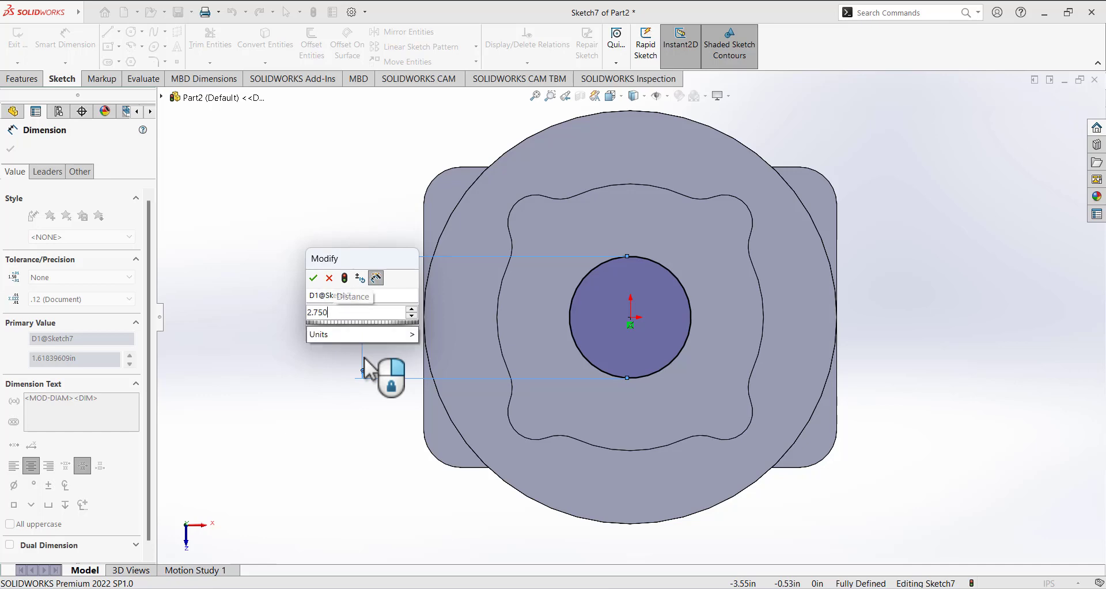
{"action": "key", "text": "Return"}
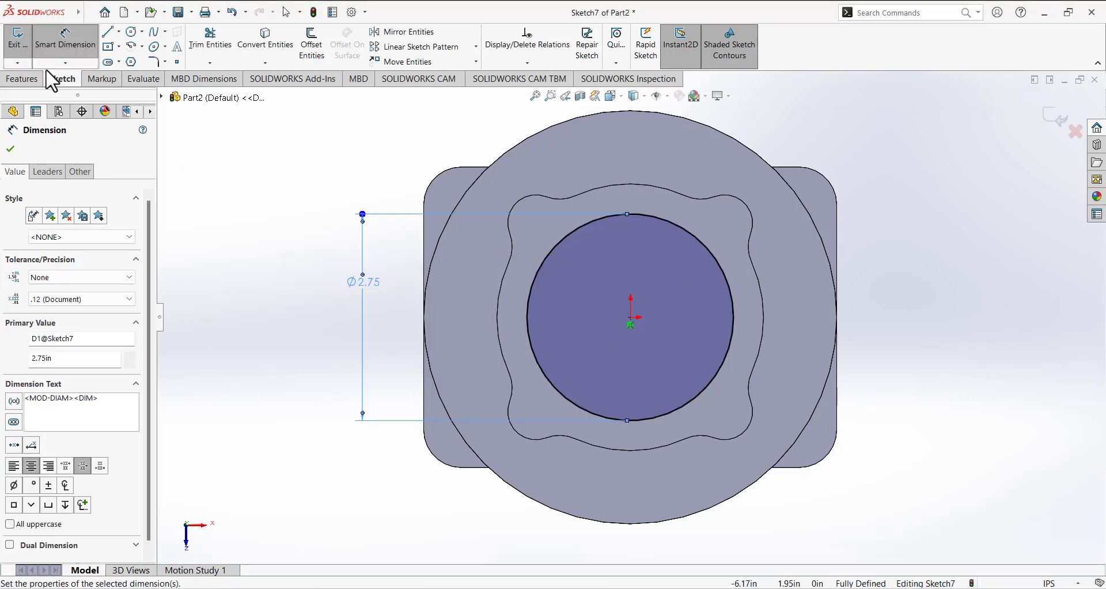
{"action": "left_click", "coordinate": [65, 38]}
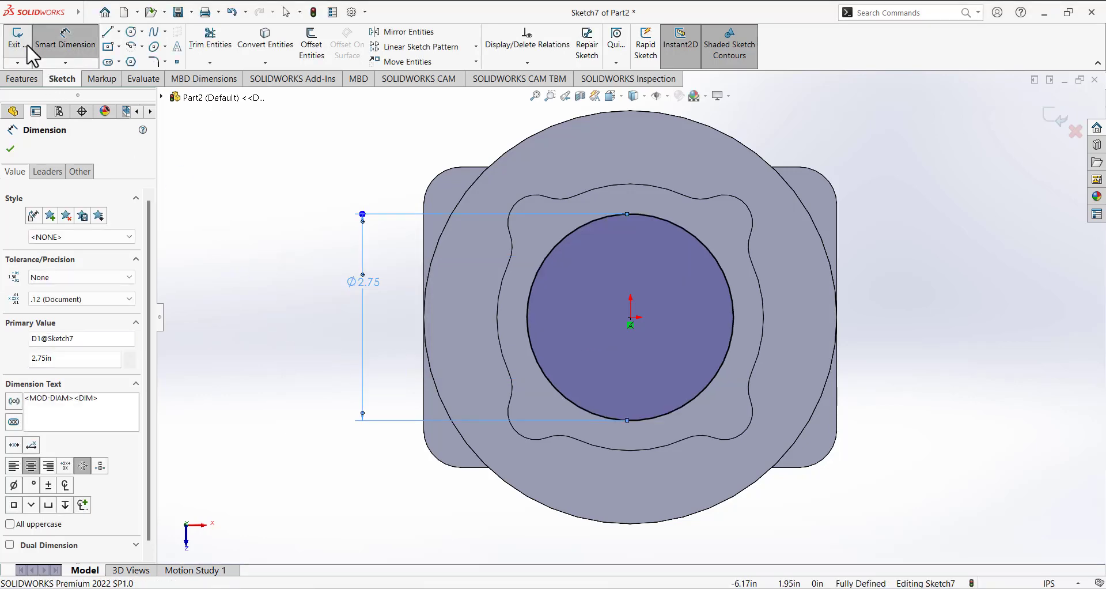
Step: Cut the circular profile through the whole cylinder body with an Extruded Cut set to Through All
{"action": "middle_click_drag", "start_coordinate": [336, 364], "coordinate": [331, 117]}
{"action": "left_click", "coordinate": [22, 78]}
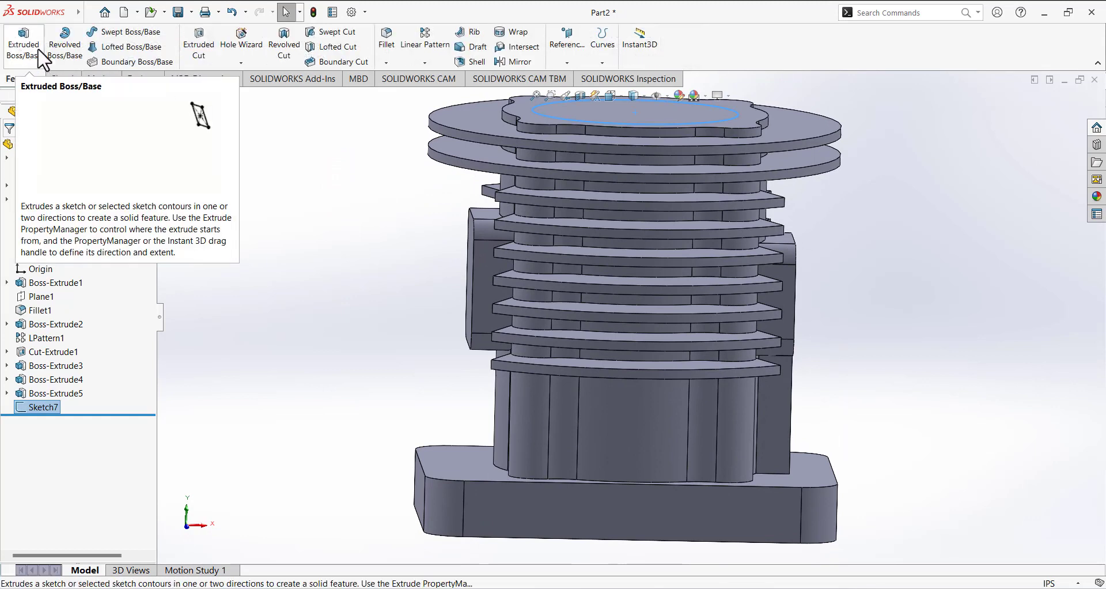
{"action": "left_click", "coordinate": [209, 61]}
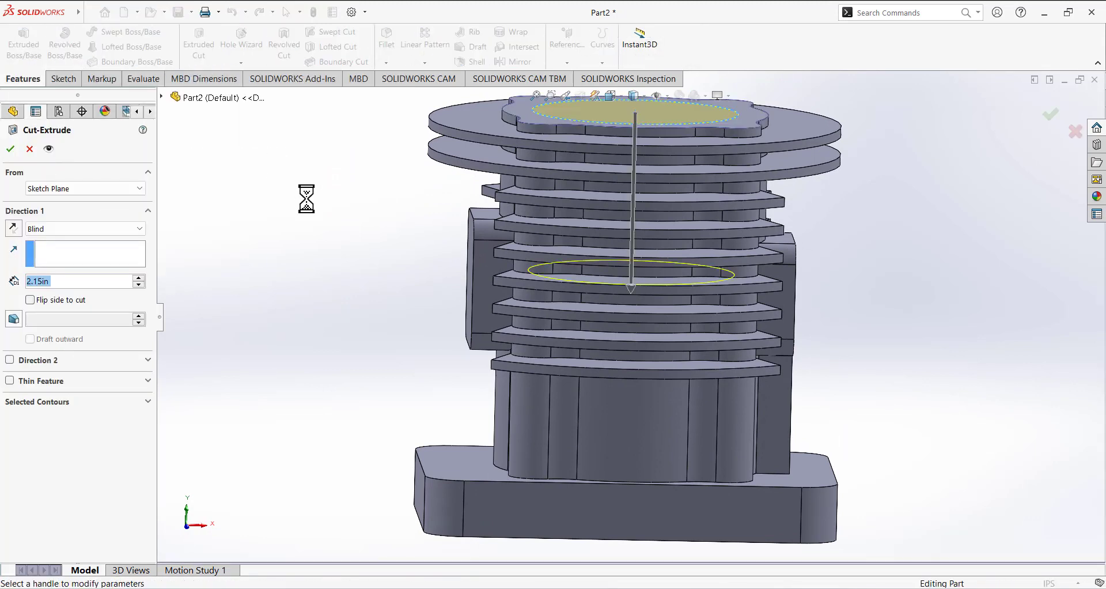
{"action": "left_click", "coordinate": [78, 228]}
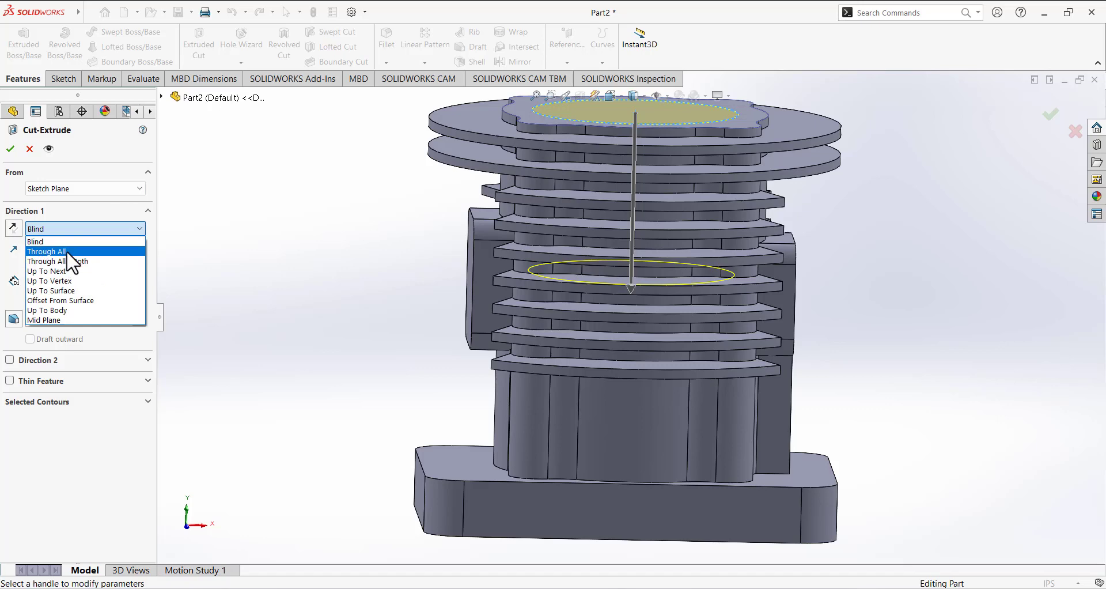
{"action": "left_click", "coordinate": [67, 253]}
{"action": "key", "text": "Return"}
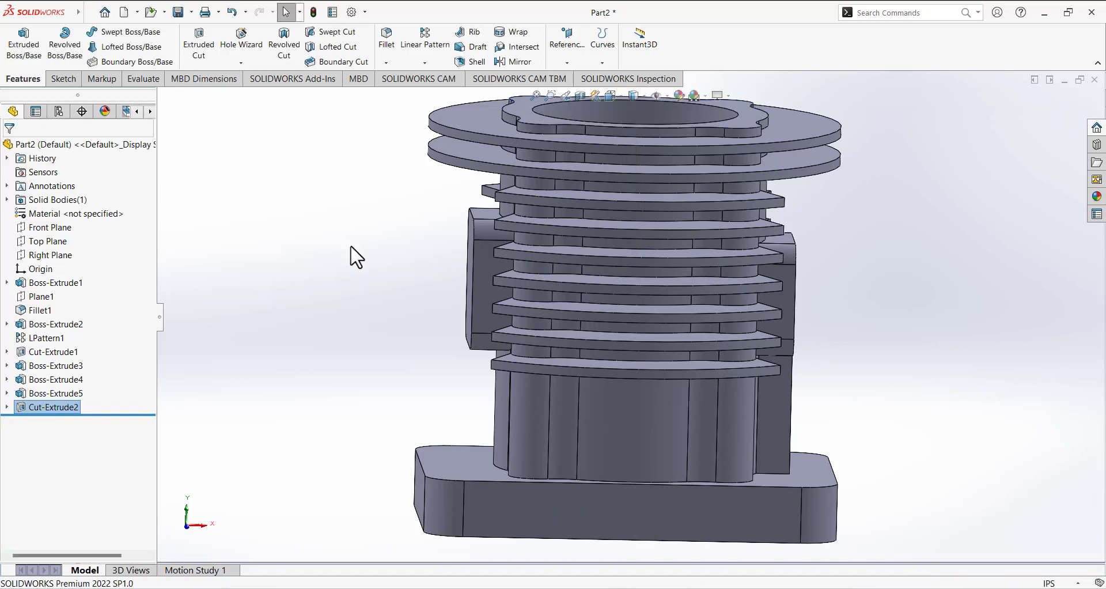
Step: Start a new sketch on the top face of the rectangular base plate and view it straight from above
{"action": "key", "text": "f"}
{"action": "middle_click_drag", "start_coordinate": [494, 255], "coordinate": [436, 236]}
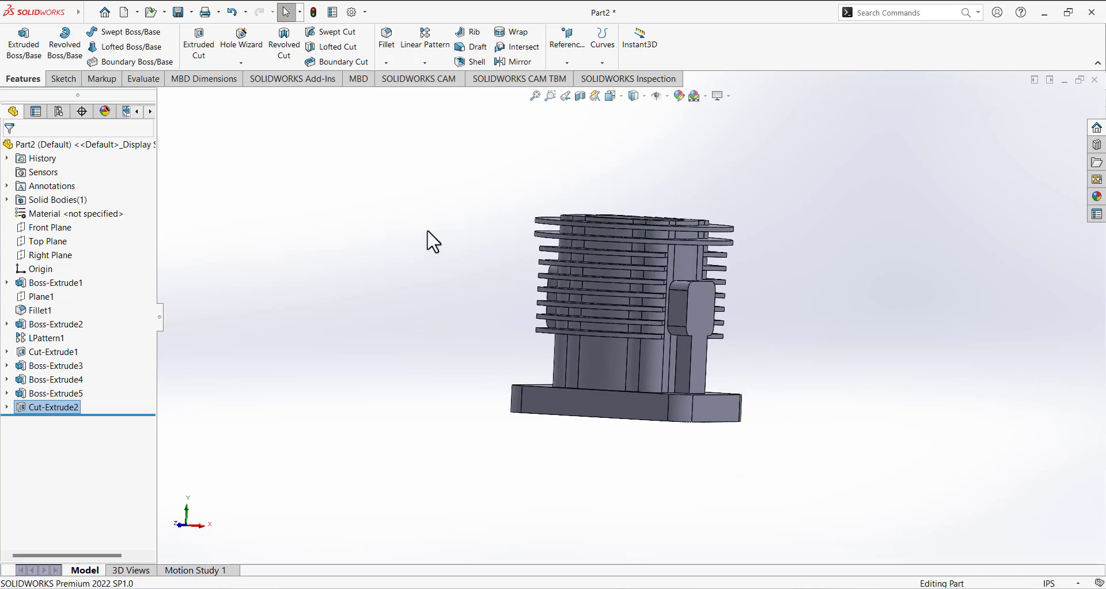
{"action": "mouse_move", "coordinate": [440, 283]}
{"action": "middle_mouse_down"}
{"action": "mouse_move", "coordinate": [482, 353]}
{"action": "mouse_move", "coordinate": [473, 361]}
{"action": "middle_mouse_up"}
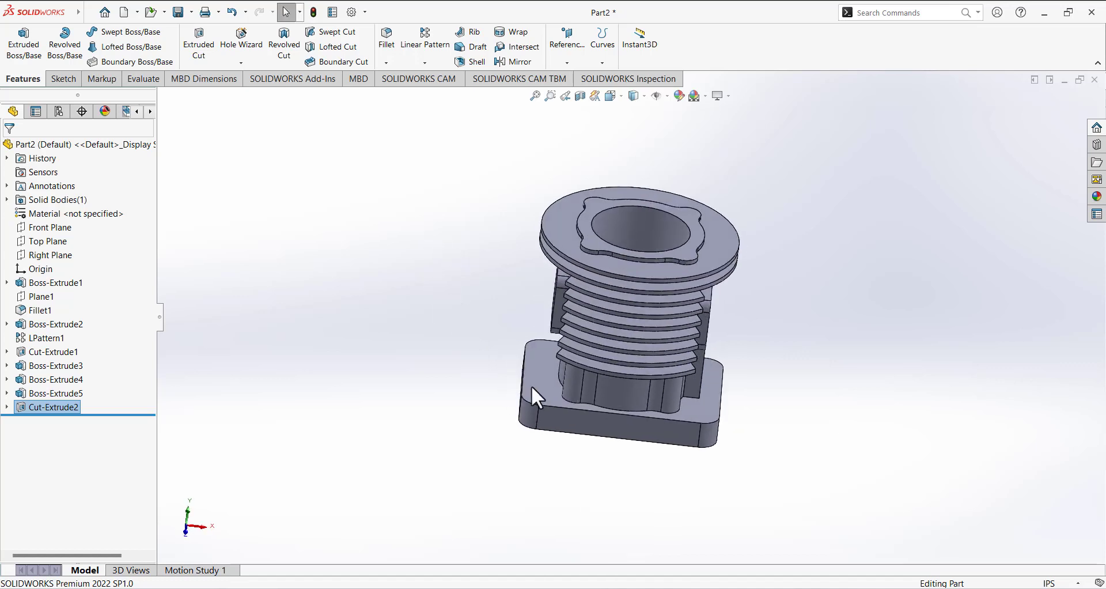
{"action": "left_click", "coordinate": [64, 79]}
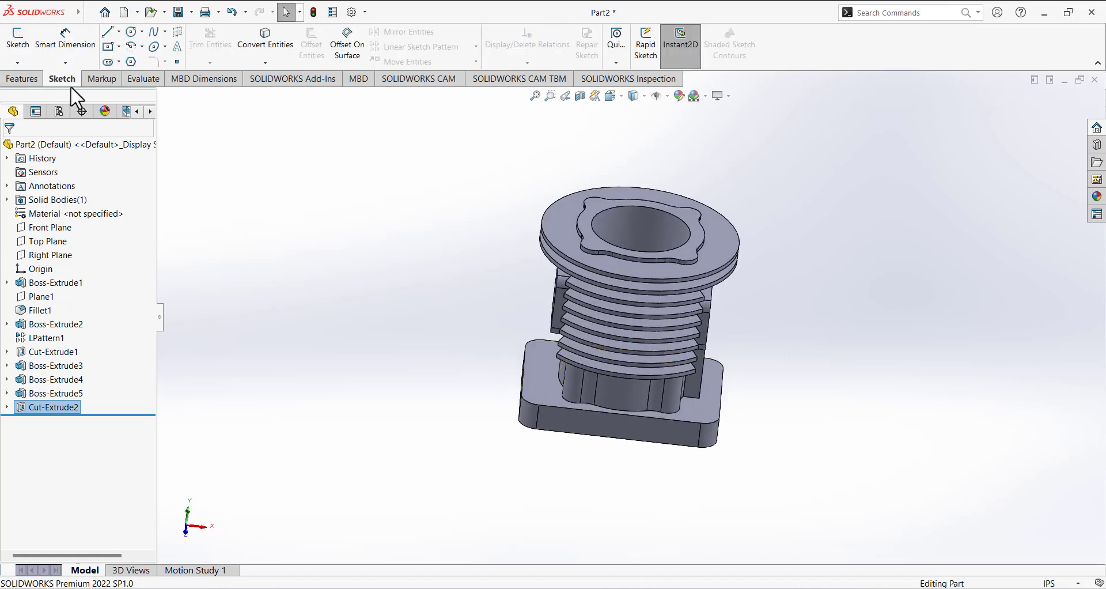
{"action": "left_click", "coordinate": [18, 50]}
{"action": "left_click", "coordinate": [521, 370]}
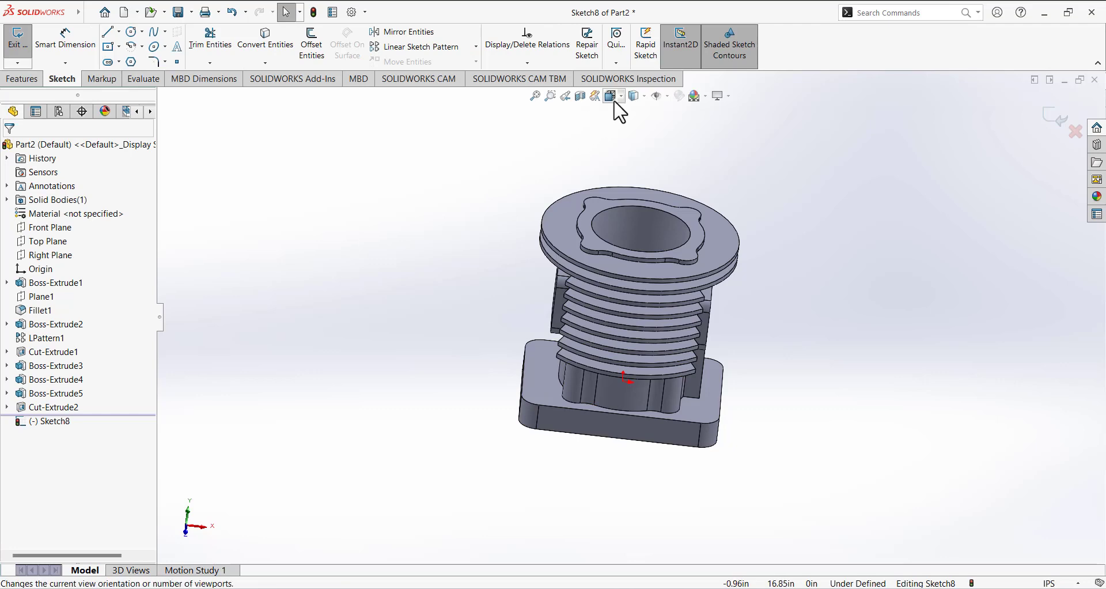
{"action": "left_click", "coordinate": [614, 103]}
{"action": "left_click", "coordinate": [677, 169]}
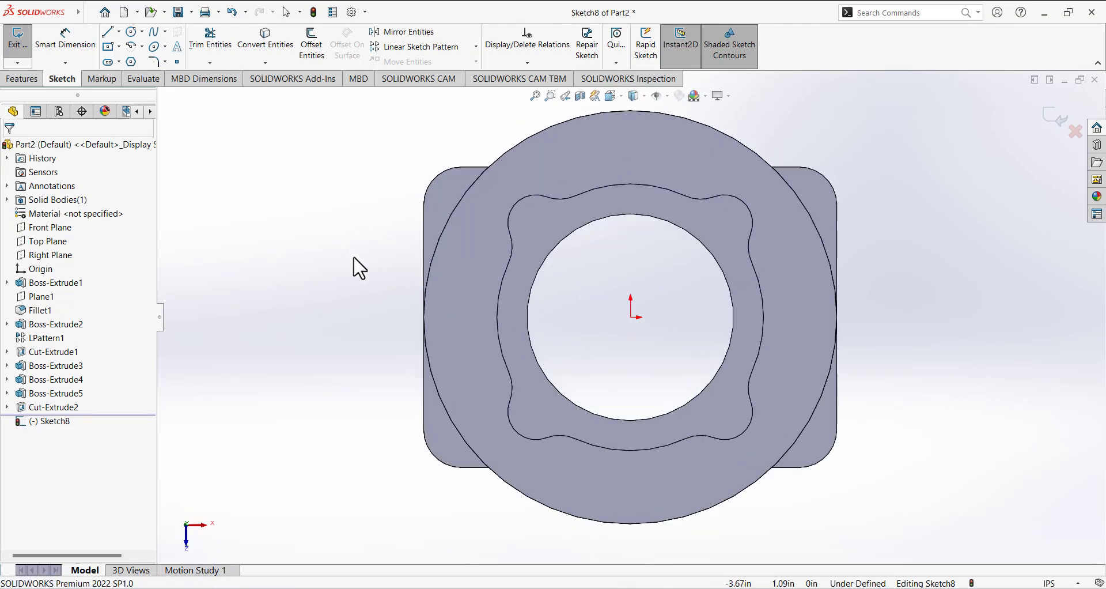
Step: Sketch four circles: one of about 0.31 in radius centred on the base's upper-left corner arc, three of about 0.29 to 0.38 in outside the other corners
{"action": "left_click", "coordinate": [132, 32]}
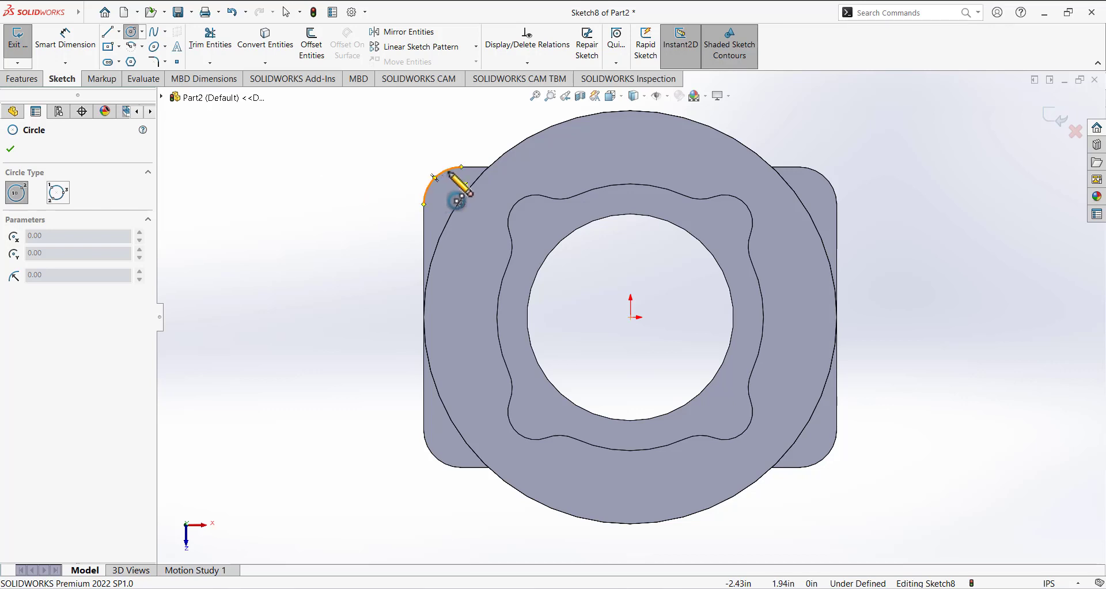
{"action": "left_click", "coordinate": [461, 205]}
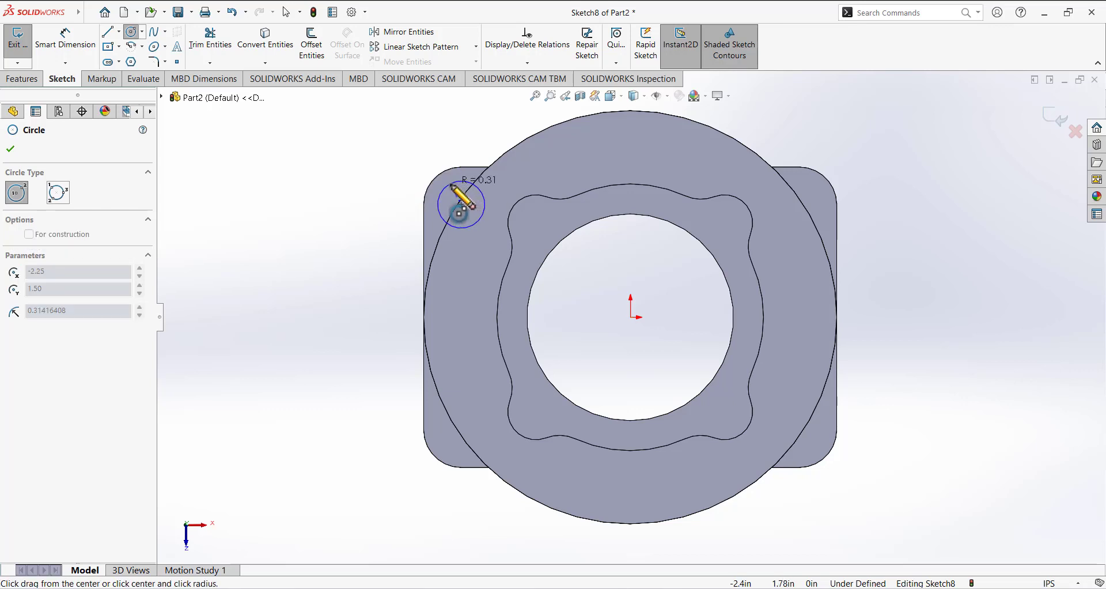
{"action": "left_click", "coordinate": [438, 198]}
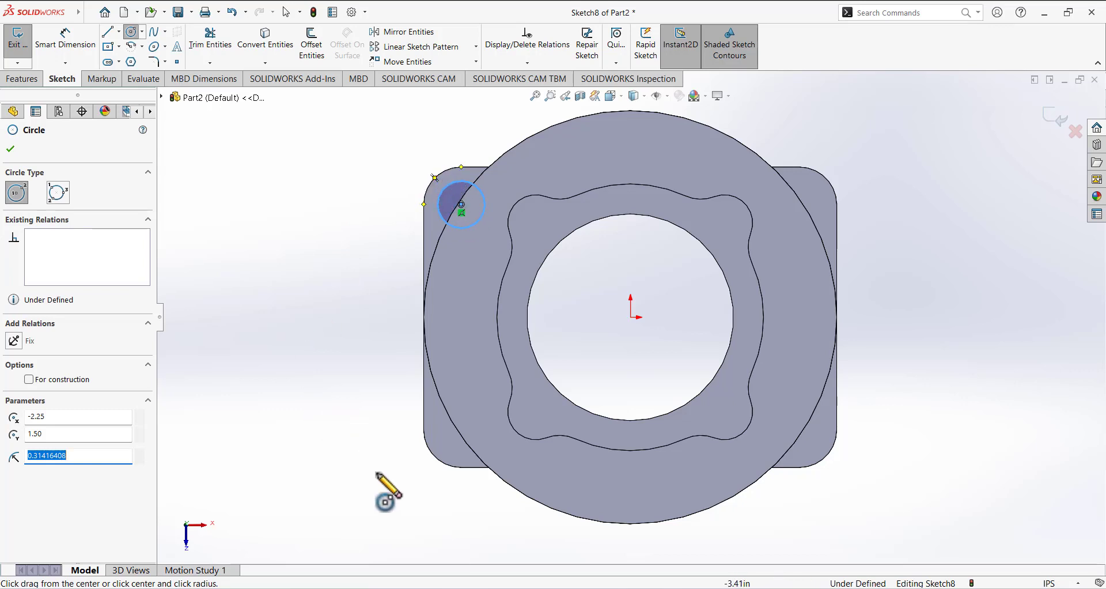
{"action": "left_click_drag", "start_coordinate": [344, 459], "coordinate": [352, 478]}
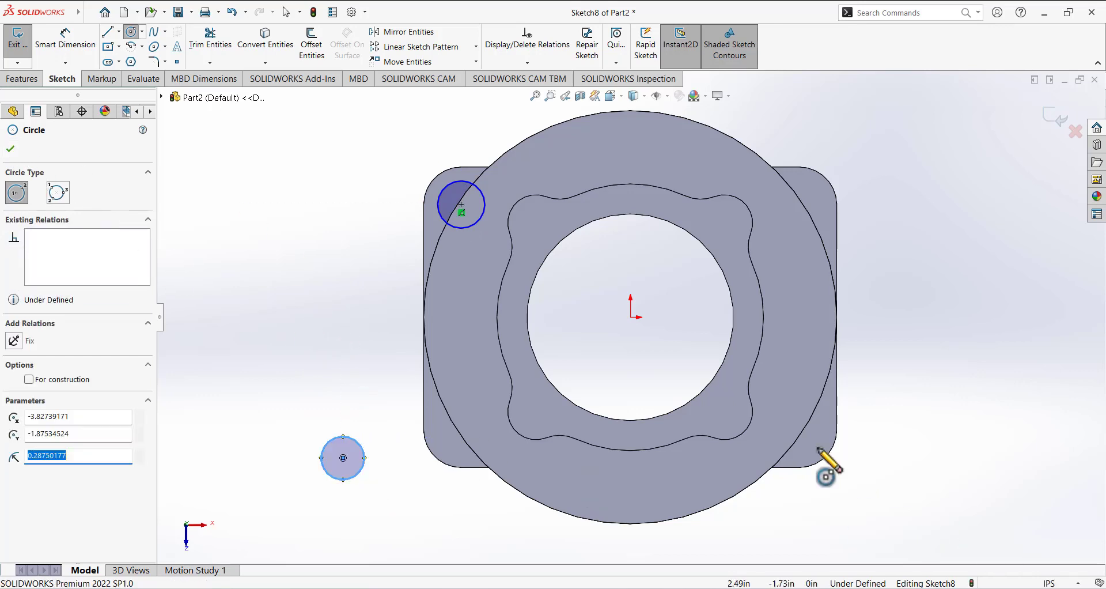
{"action": "left_click_drag", "start_coordinate": [851, 462], "coordinate": [874, 477]}
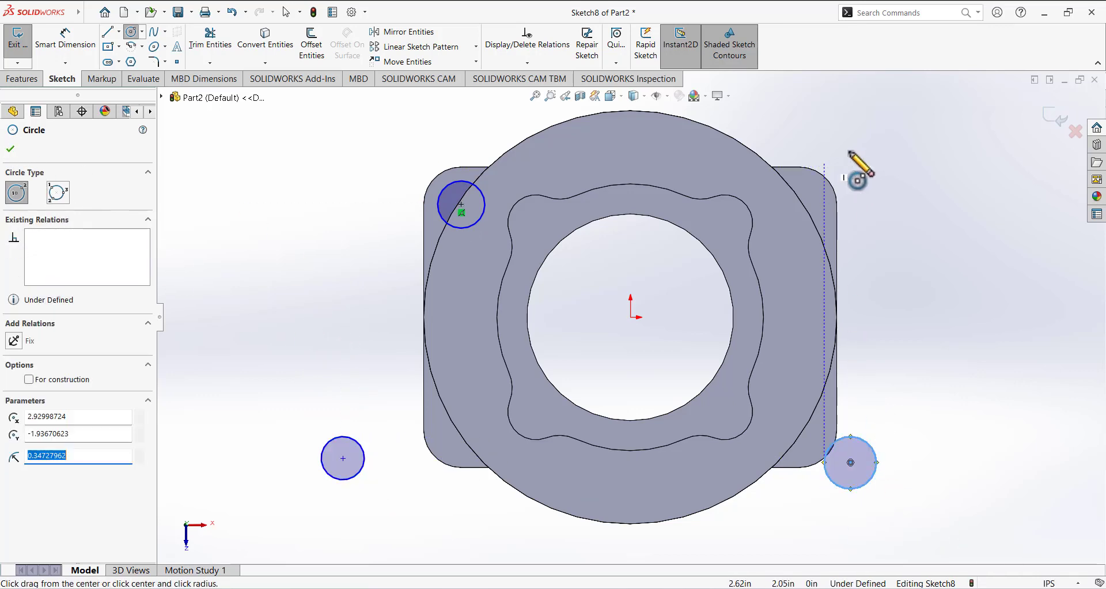
{"action": "left_click_drag", "start_coordinate": [850, 151], "coordinate": [871, 171]}
{"action": "left_click", "coordinate": [527, 62]}
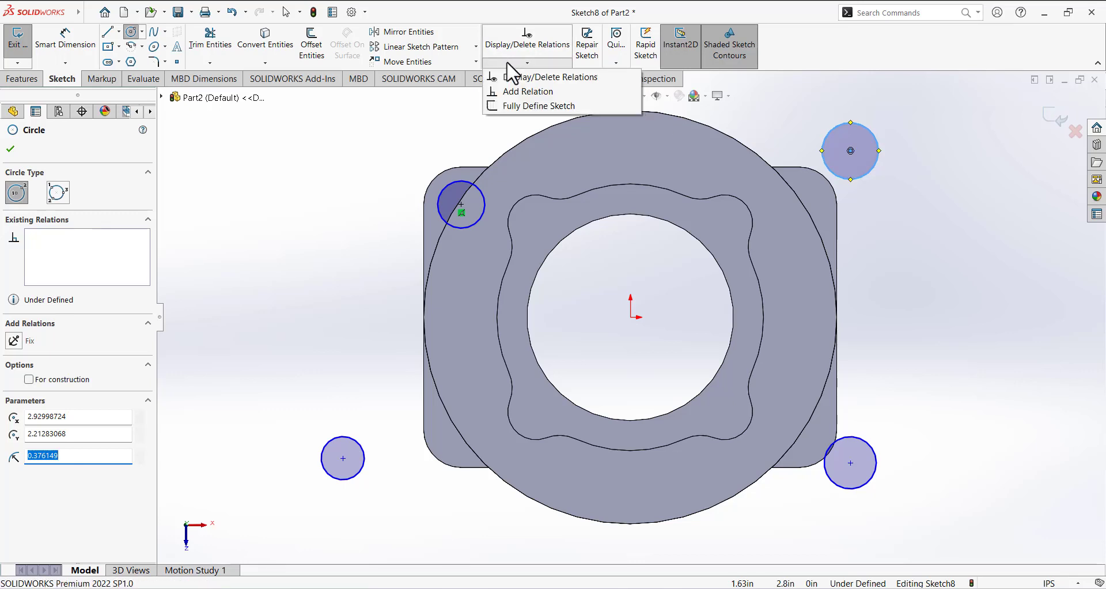
{"action": "left_click", "coordinate": [509, 91]}
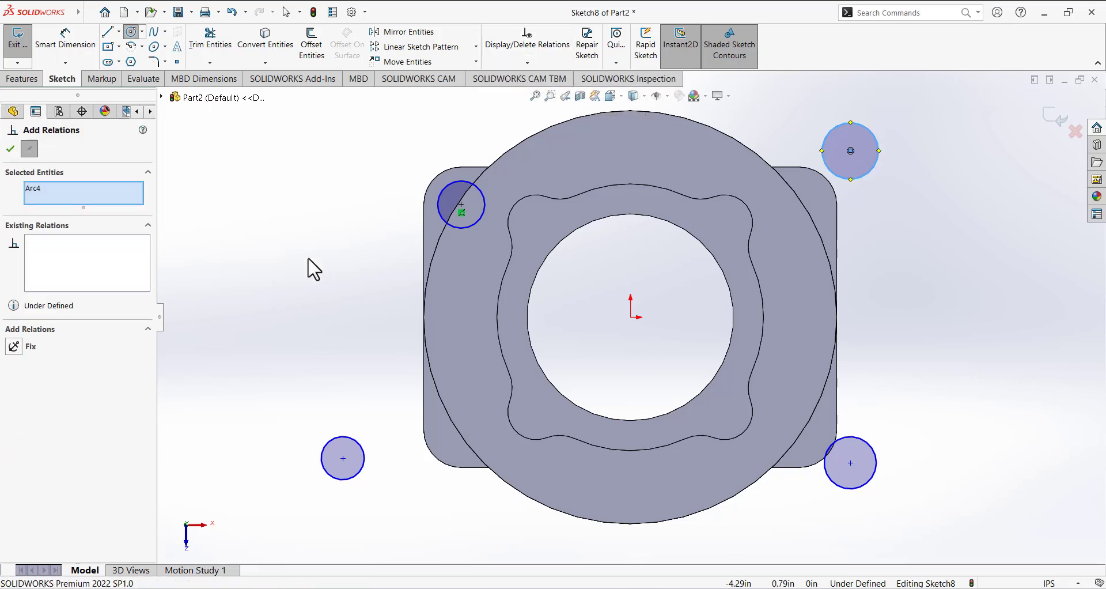
{"action": "left_click", "coordinate": [334, 438]}
{"action": "left_click", "coordinate": [435, 460]}
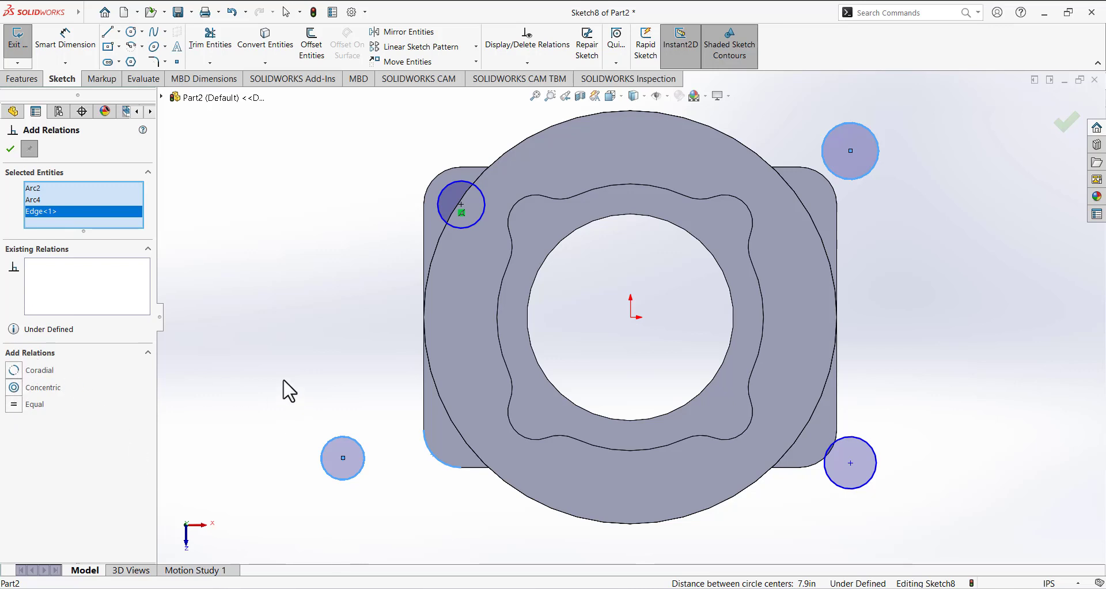
{"action": "left_click", "coordinate": [343, 459]}
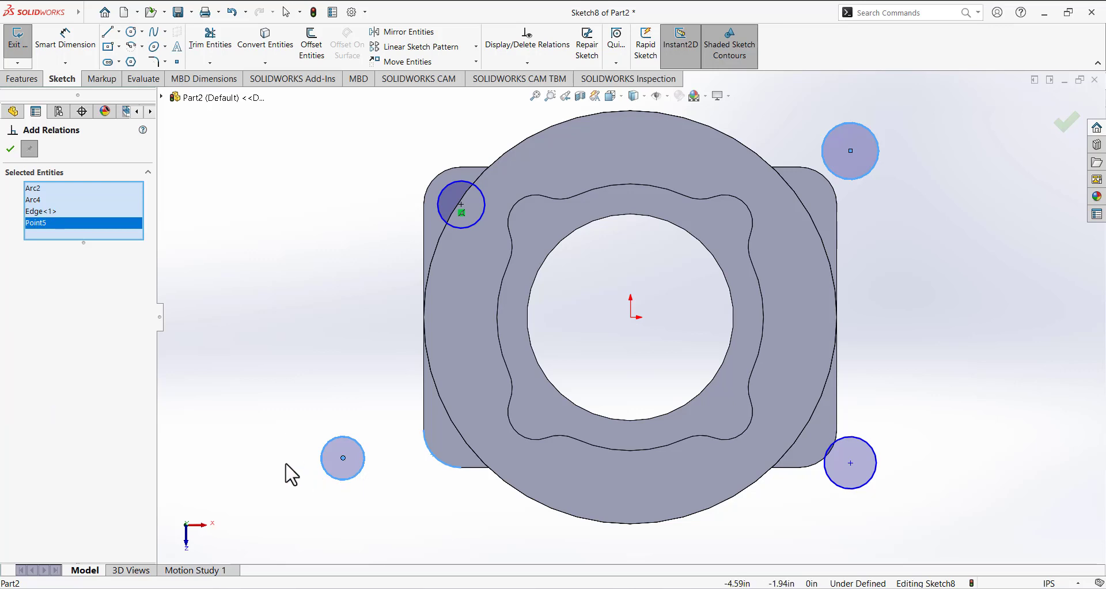
{"action": "right_click", "coordinate": [83, 234]}
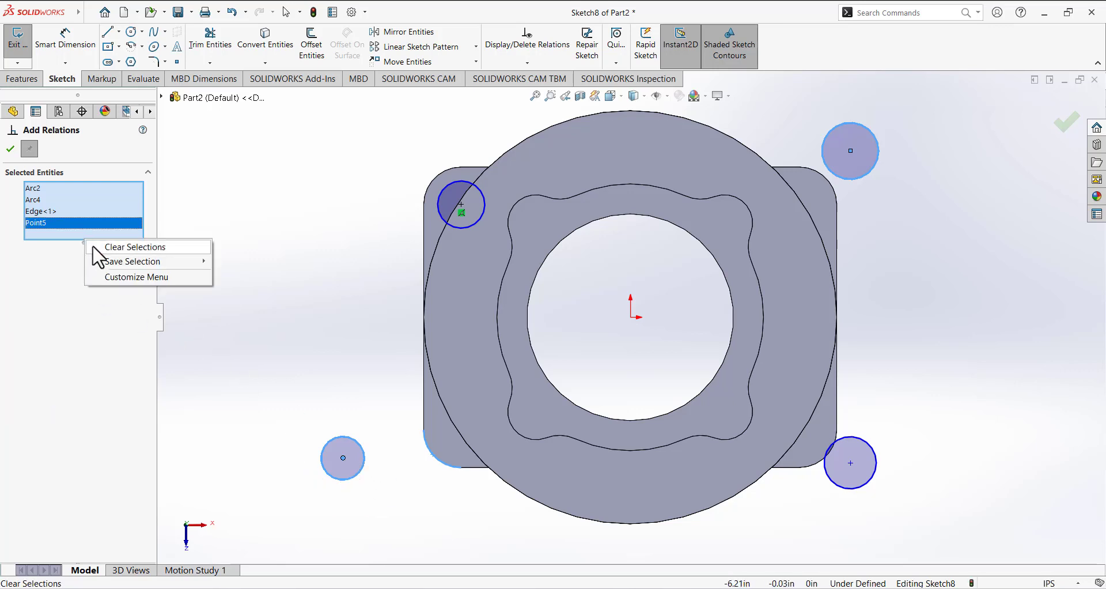
{"action": "left_click", "coordinate": [95, 248]}
{"action": "left_click", "coordinate": [356, 443]}
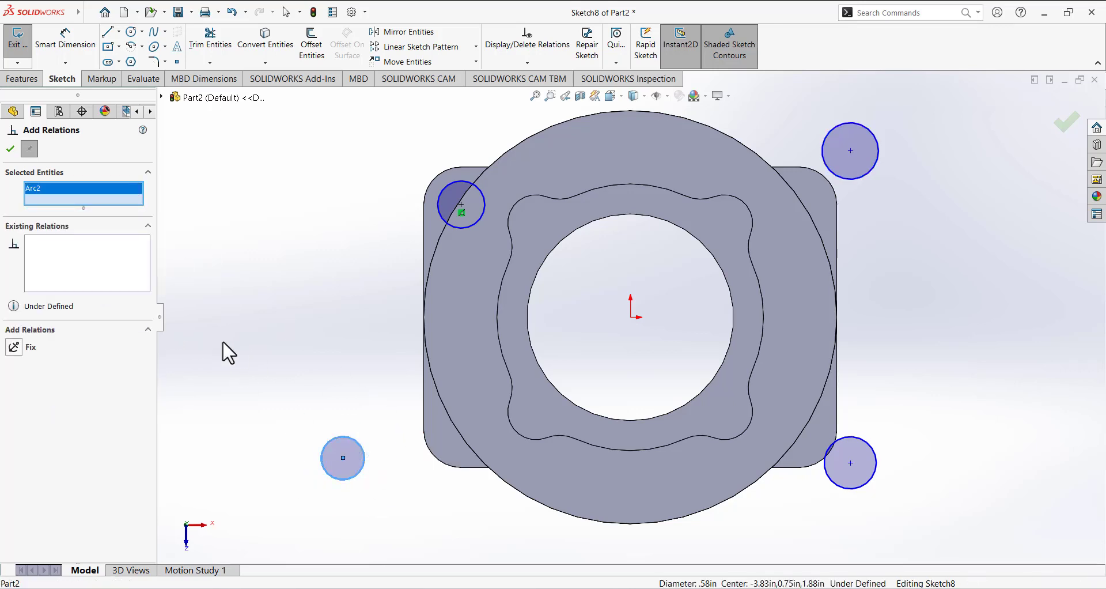
{"action": "left_click", "coordinate": [10, 149]}
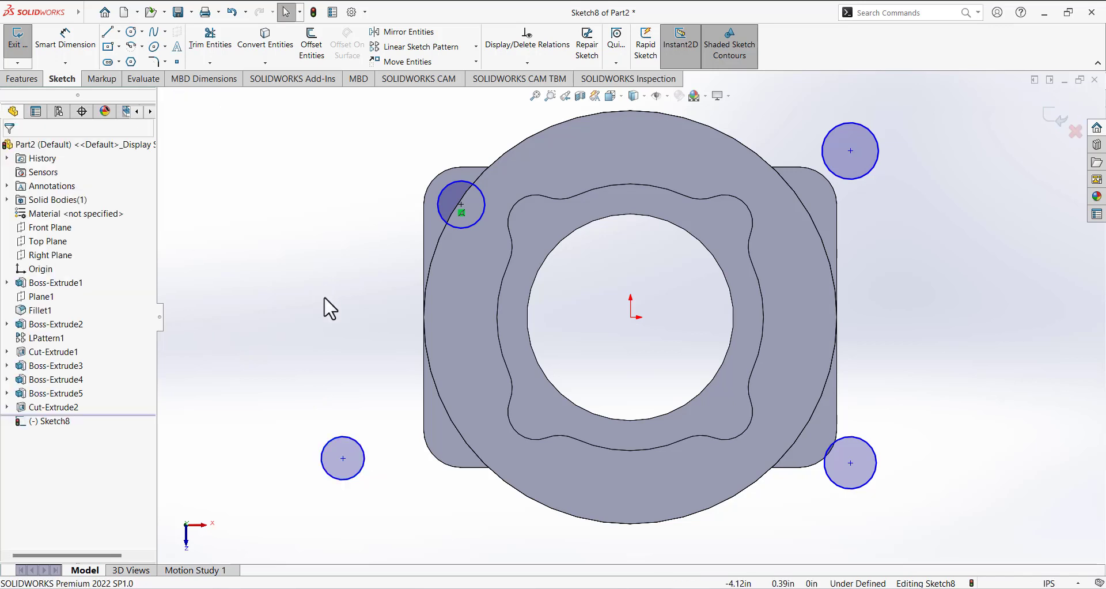
{"action": "left_click", "coordinate": [361, 474], "text": "ctrl"}
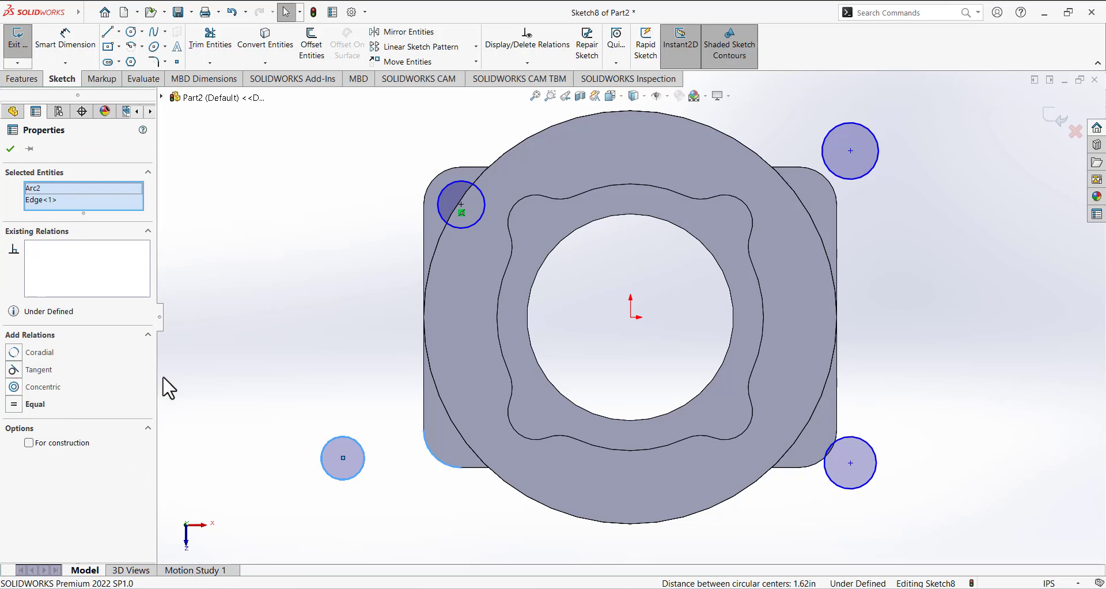
{"action": "left_click", "coordinate": [269, 364]}
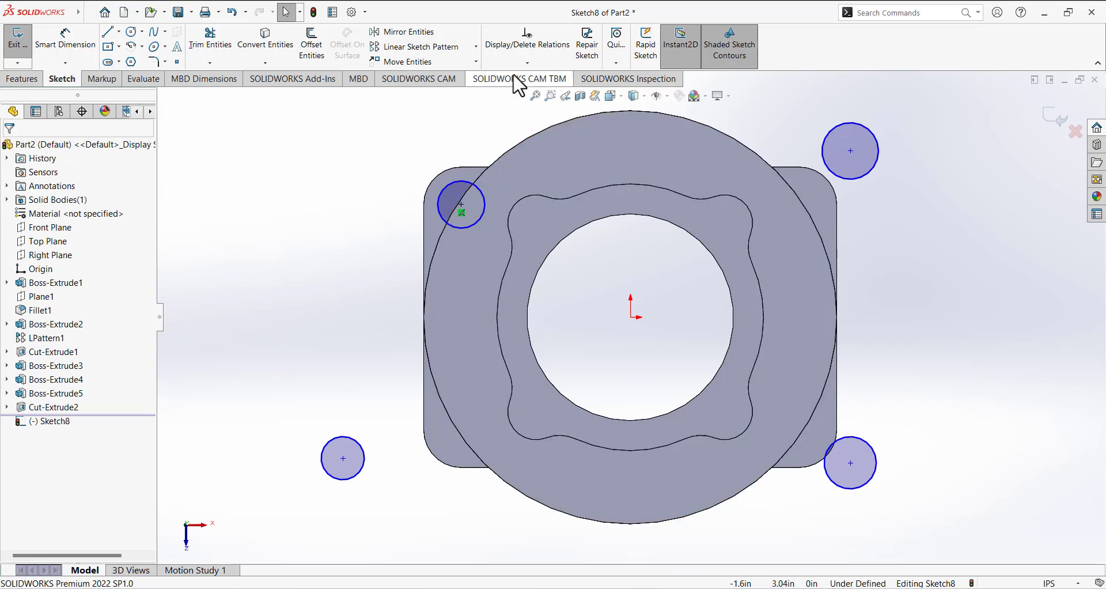
Step: Add a Concentric relation between the lower-left circle and the base plate's lower-left corner arc
{"action": "left_click", "coordinate": [527, 62]}
{"action": "left_click", "coordinate": [511, 91]}
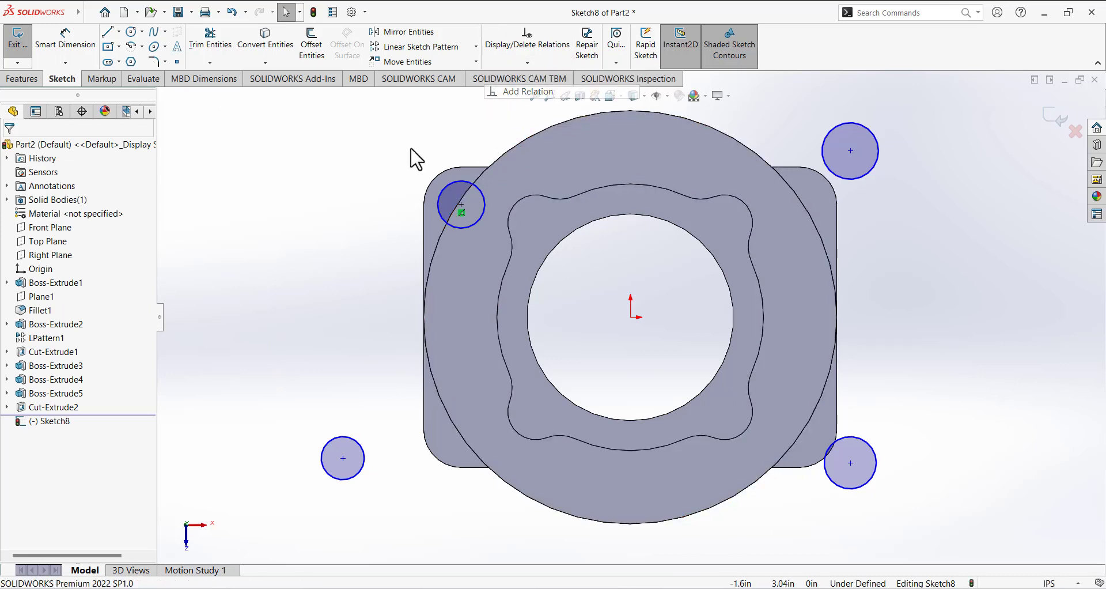
{"action": "left_click", "coordinate": [435, 455]}
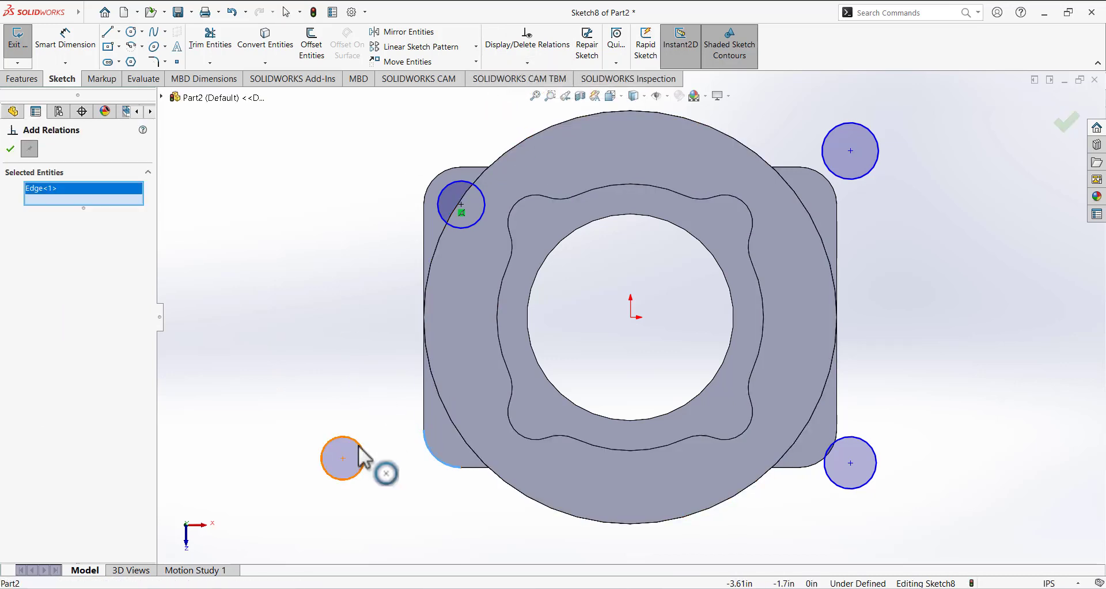
{"action": "left_click", "coordinate": [360, 458]}
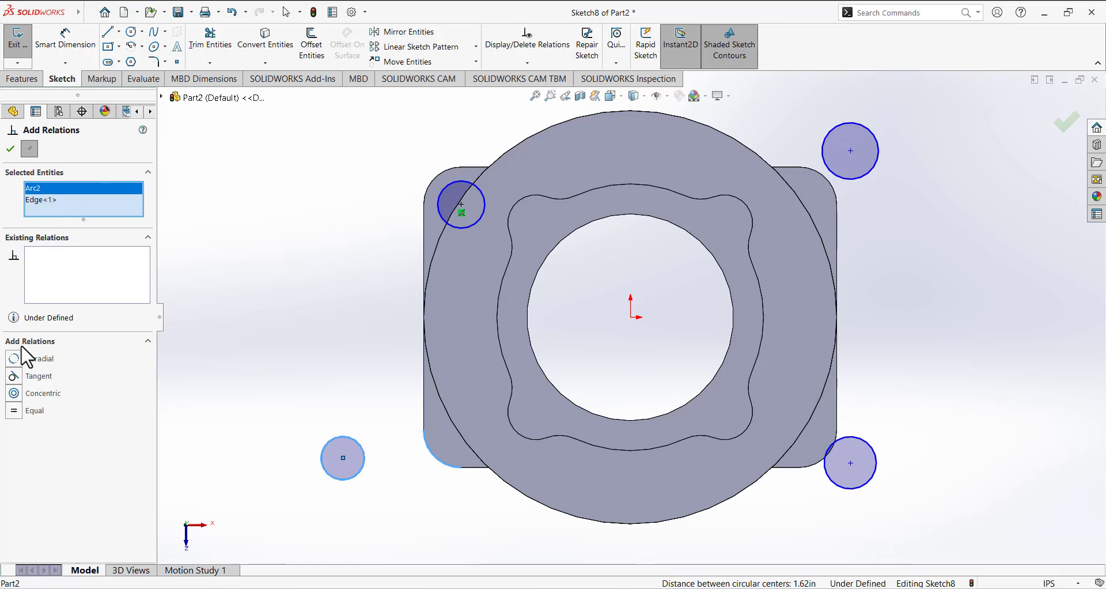
{"action": "left_click", "coordinate": [14, 393]}
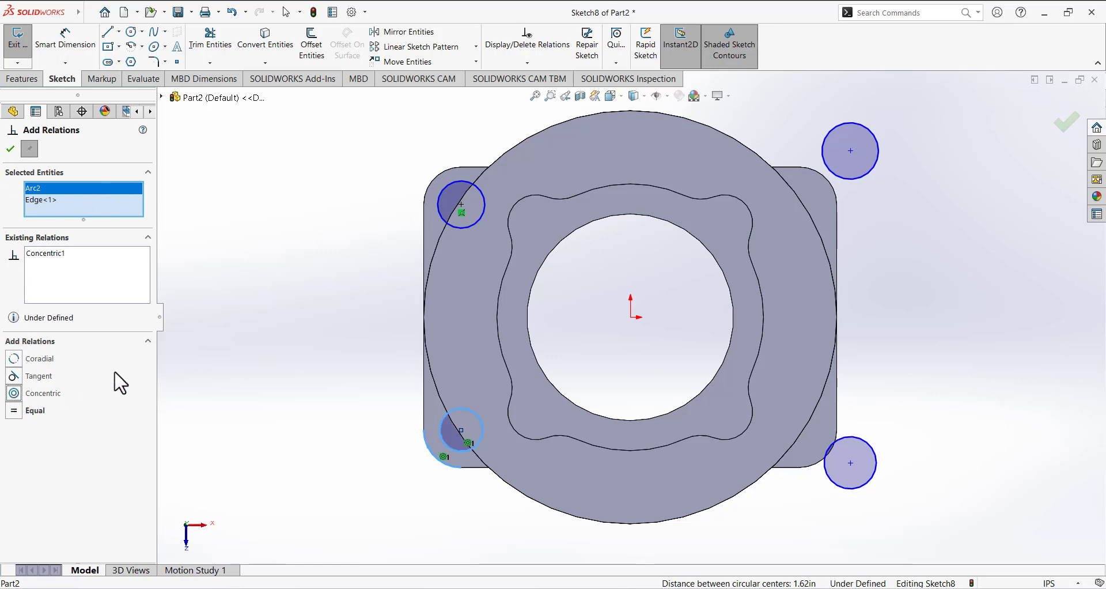
{"action": "left_click", "coordinate": [10, 149]}
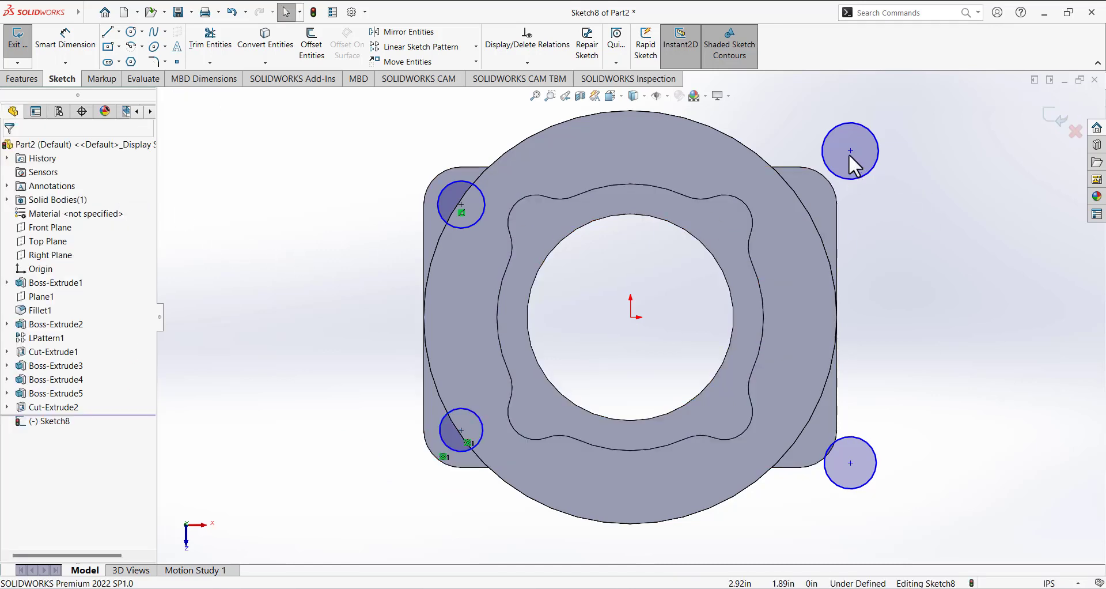
Step: Make the upper-right and lower-right circles concentric with their respective corner arcs of the base plate
{"action": "left_click", "coordinate": [864, 176]}
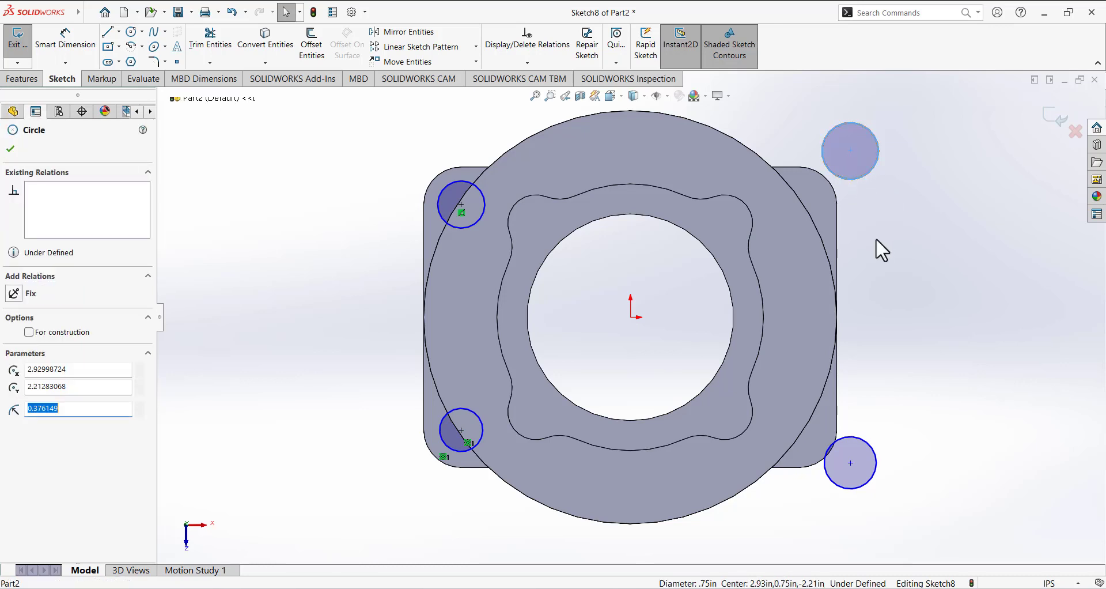
{"action": "left_click", "coordinate": [834, 189], "text": "ctrl"}
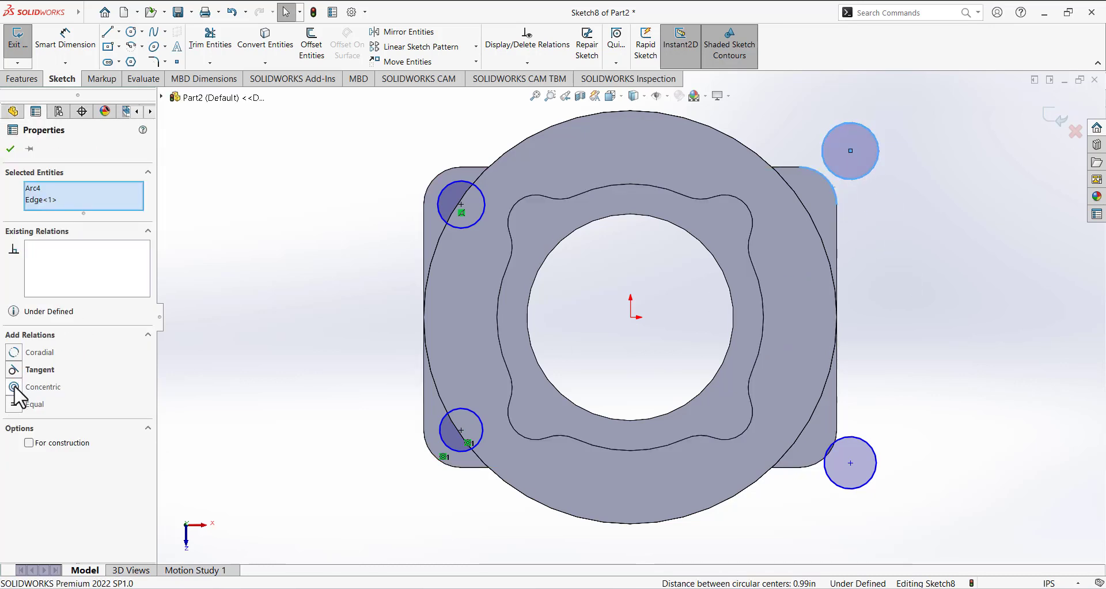
{"action": "left_click", "coordinate": [15, 389]}
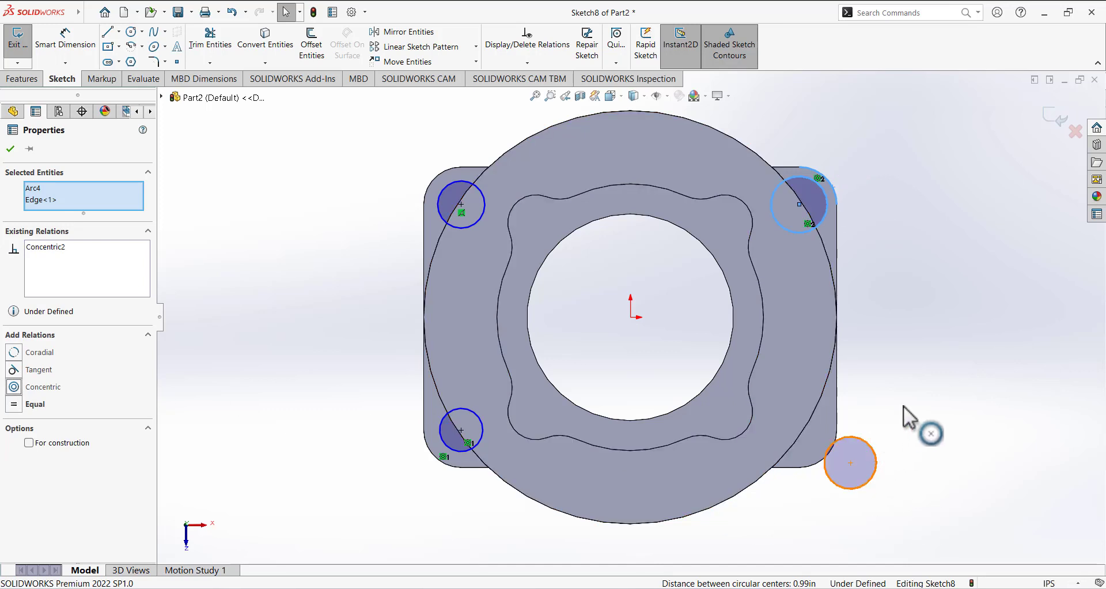
{"action": "left_click", "coordinate": [827, 455]}
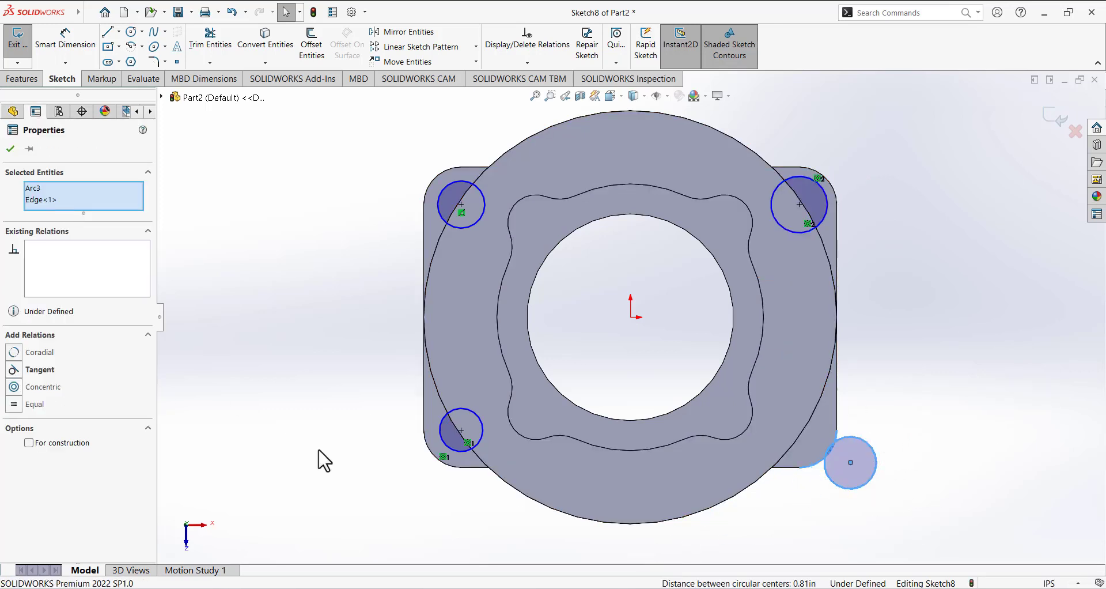
{"action": "left_click", "coordinate": [15, 390]}
{"action": "left_click", "coordinate": [278, 320]}
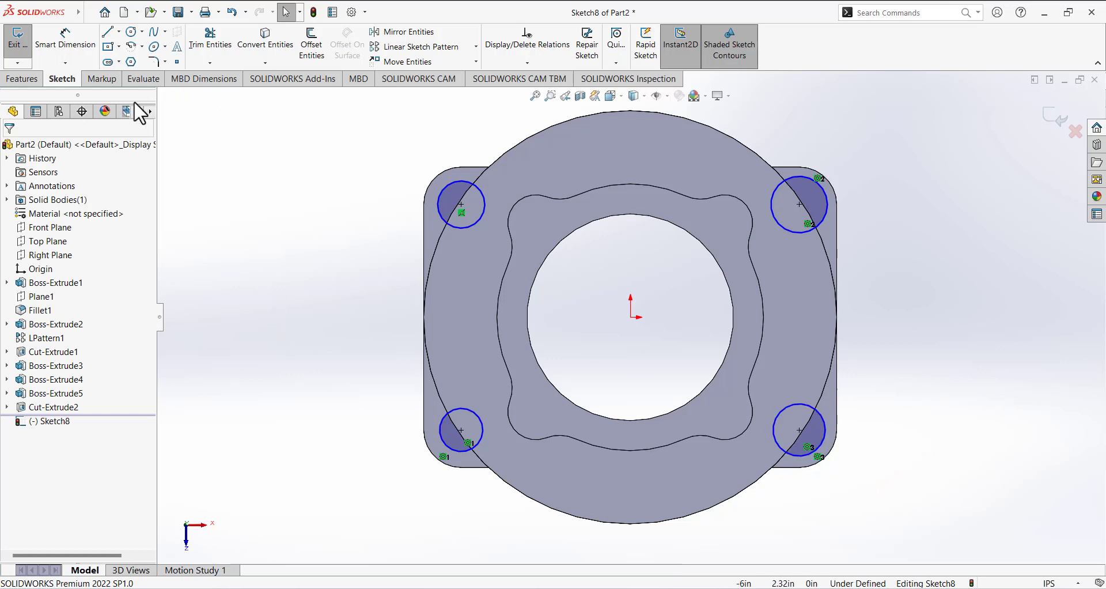
Step: Dimension the upper-left corner circle's diameter to 0.397 in
{"action": "left_click", "coordinate": [65, 63]}
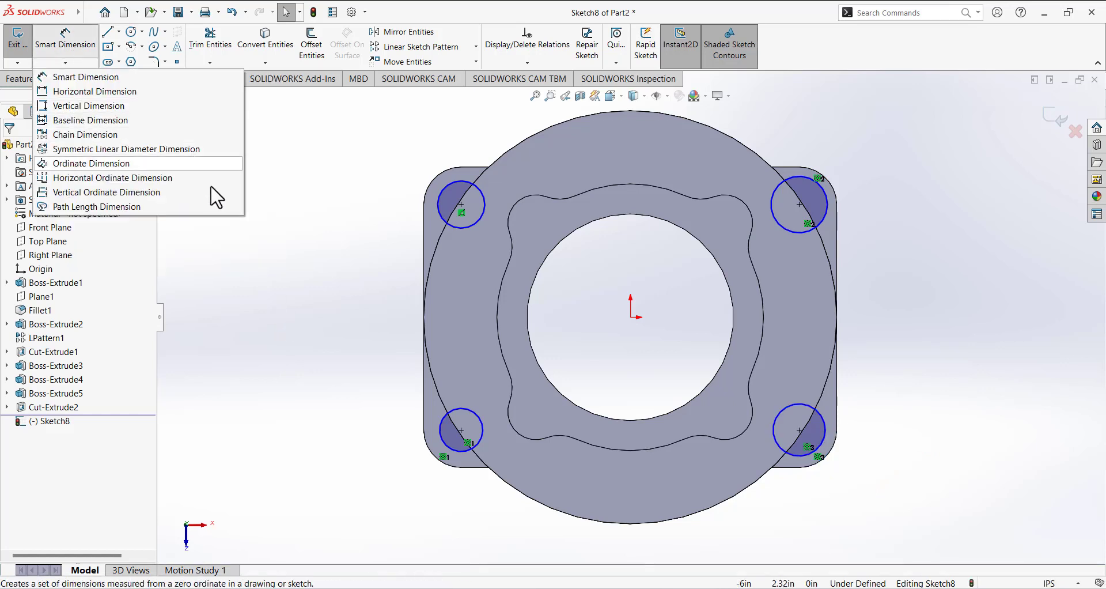
{"action": "left_click", "coordinate": [87, 42]}
{"action": "left_click", "coordinate": [457, 198]}
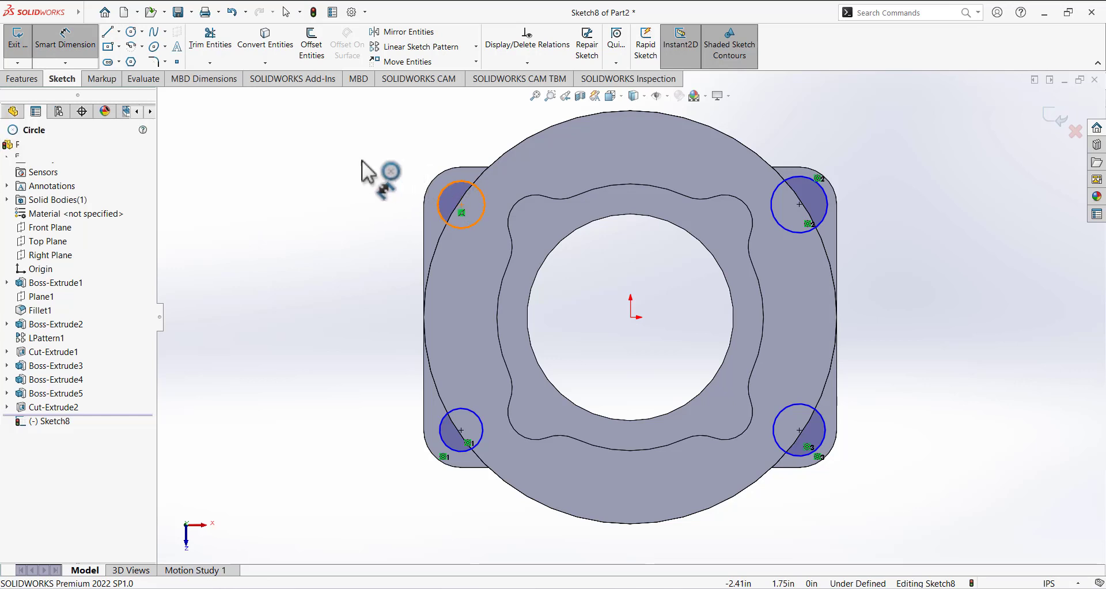
{"action": "left_click", "coordinate": [333, 220]}
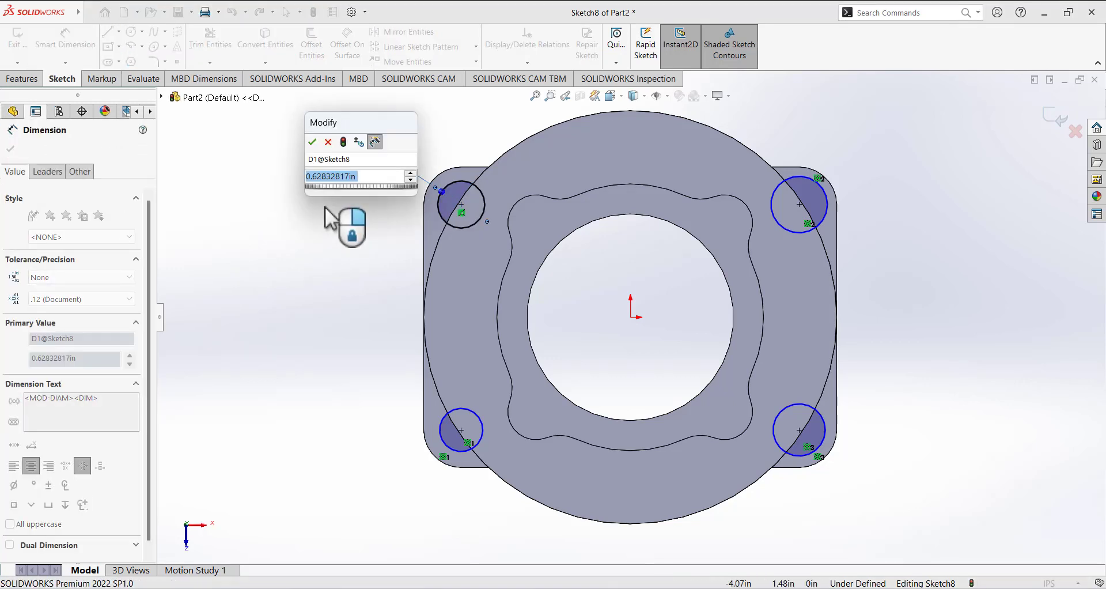
{"action": "type", "text": ".397"}
{"action": "key", "text": "Return"}
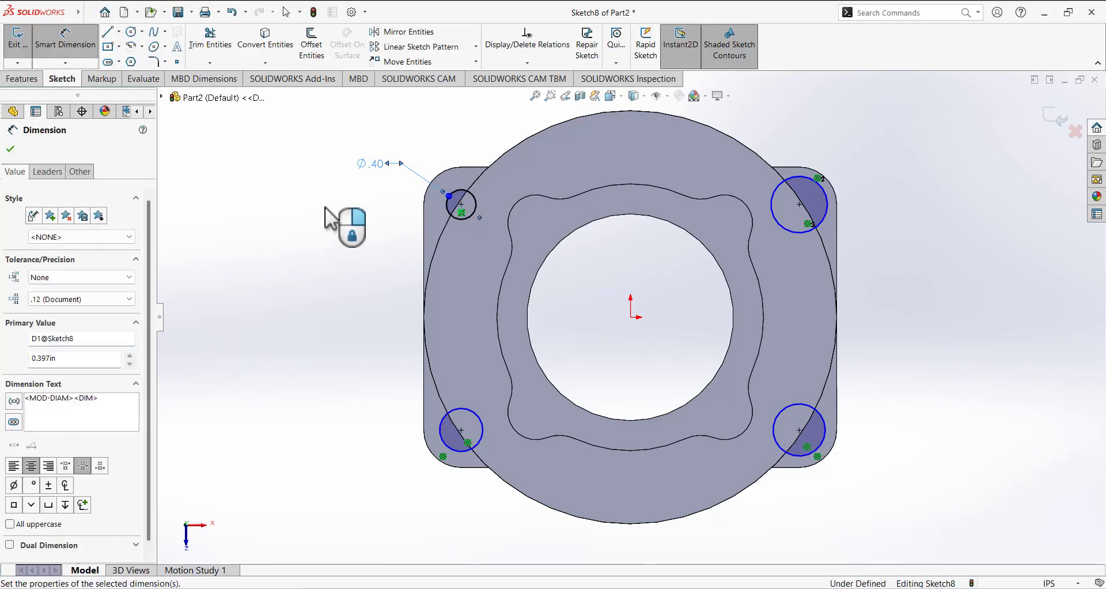
{"action": "left_click", "coordinate": [10, 148]}
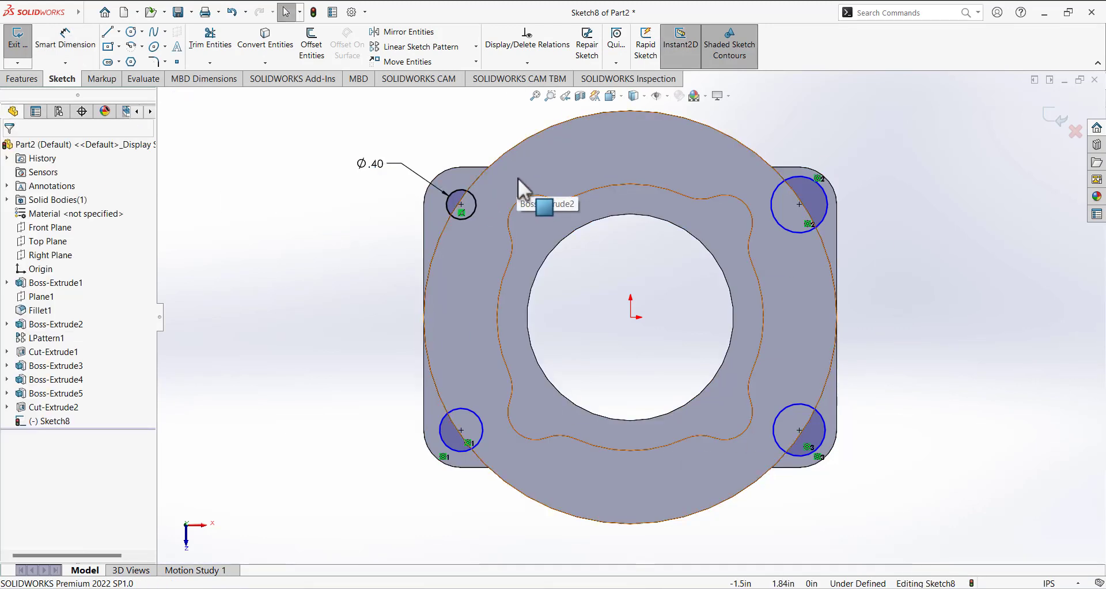
Step: Apply an Equal relation to all four corner circles and finish the sketch
{"action": "left_click", "coordinate": [475, 206]}
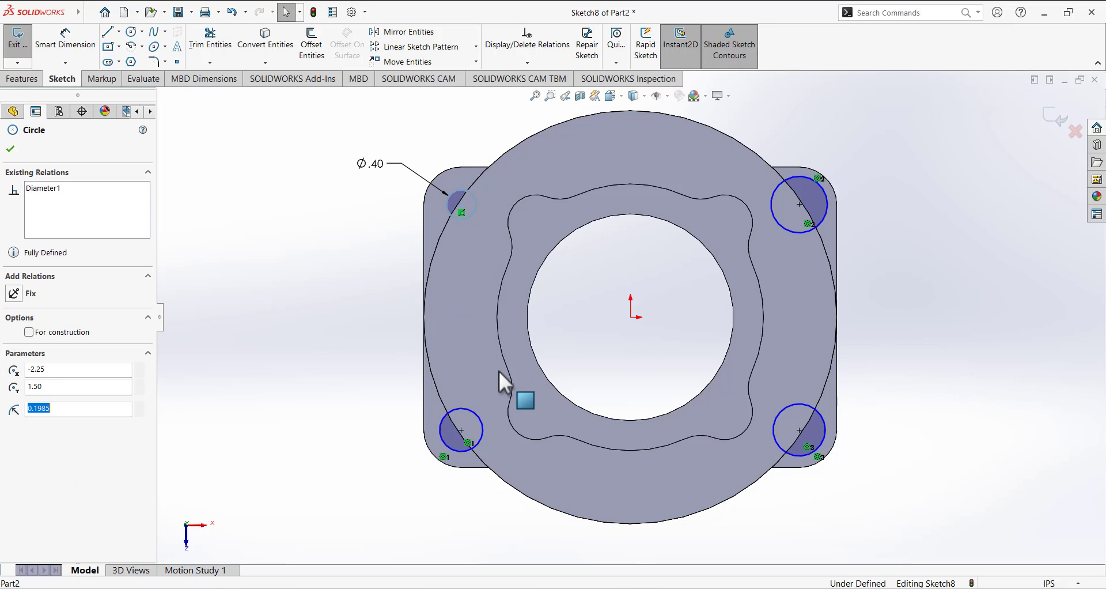
{"action": "left_click", "coordinate": [481, 423], "text": "ctrl"}
{"action": "left_click", "coordinate": [783, 447], "text": "ctrl"}
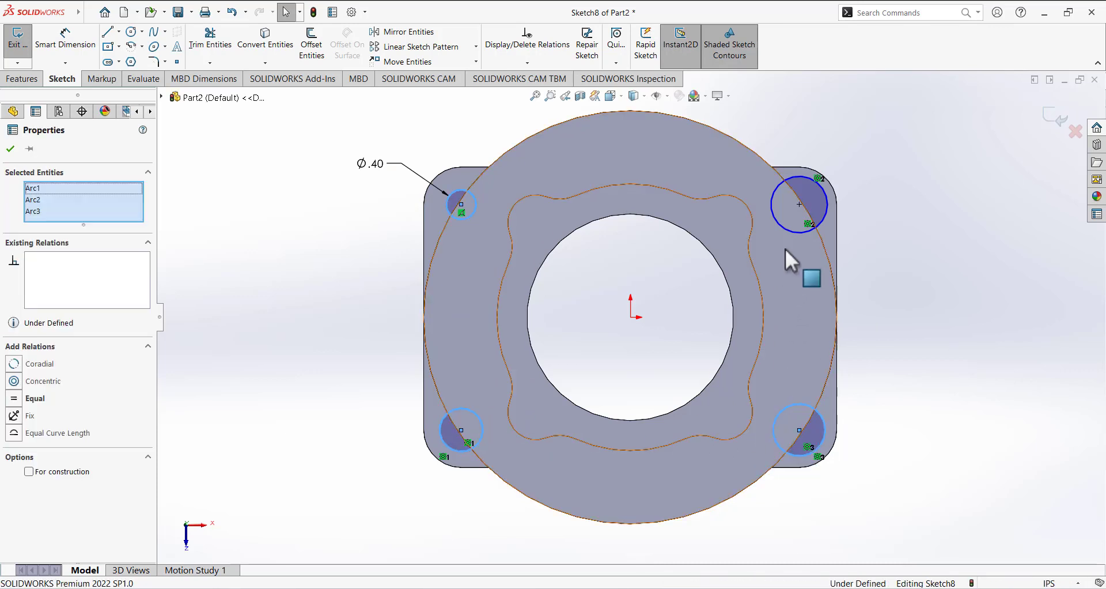
{"action": "left_click", "coordinate": [787, 230], "text": "ctrl"}
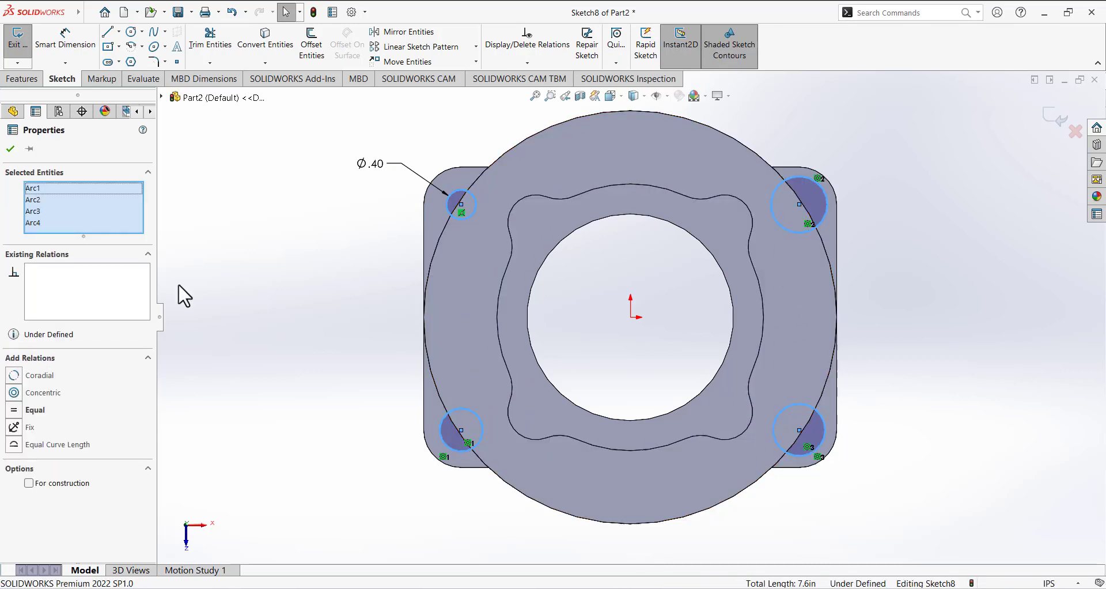
{"action": "left_click", "coordinate": [17, 410]}
{"action": "left_click", "coordinate": [303, 271]}
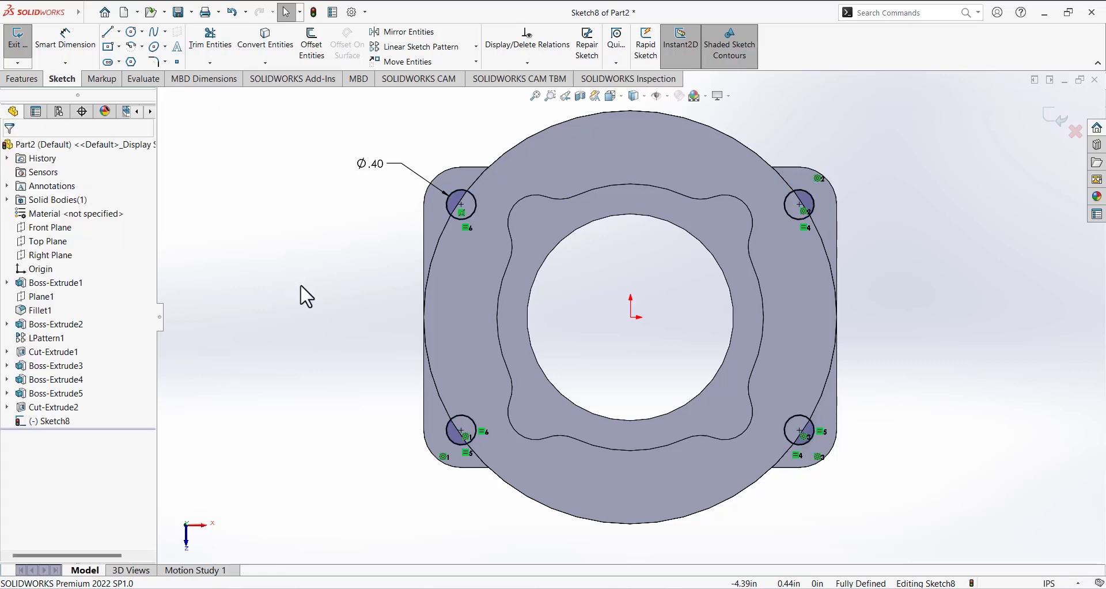
{"action": "middle_click_drag", "start_coordinate": [321, 377], "coordinate": [325, 173]}
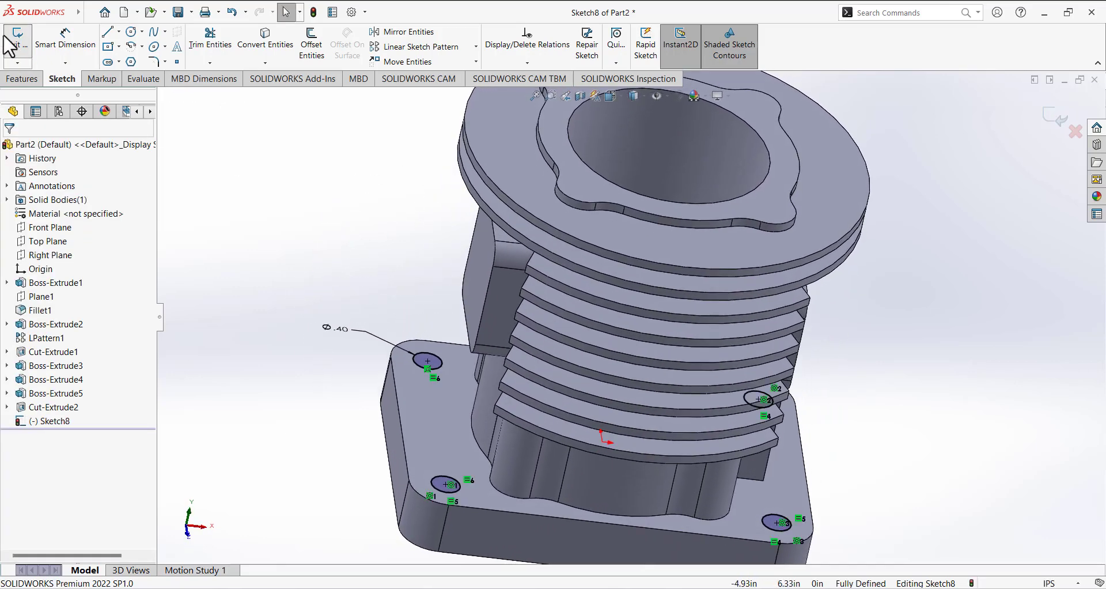
{"action": "left_click", "coordinate": [27, 47]}
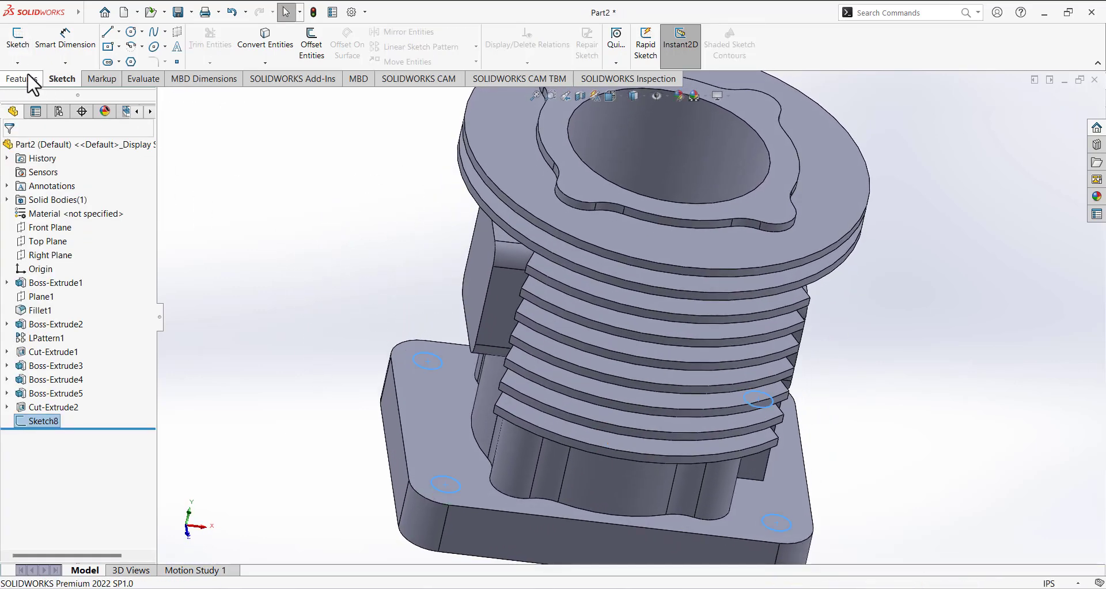
Step: Cut the four corner circles through the base plate with an Extruded Cut set to Through All
{"action": "left_click", "coordinate": [22, 79]}
{"action": "left_click", "coordinate": [199, 46]}
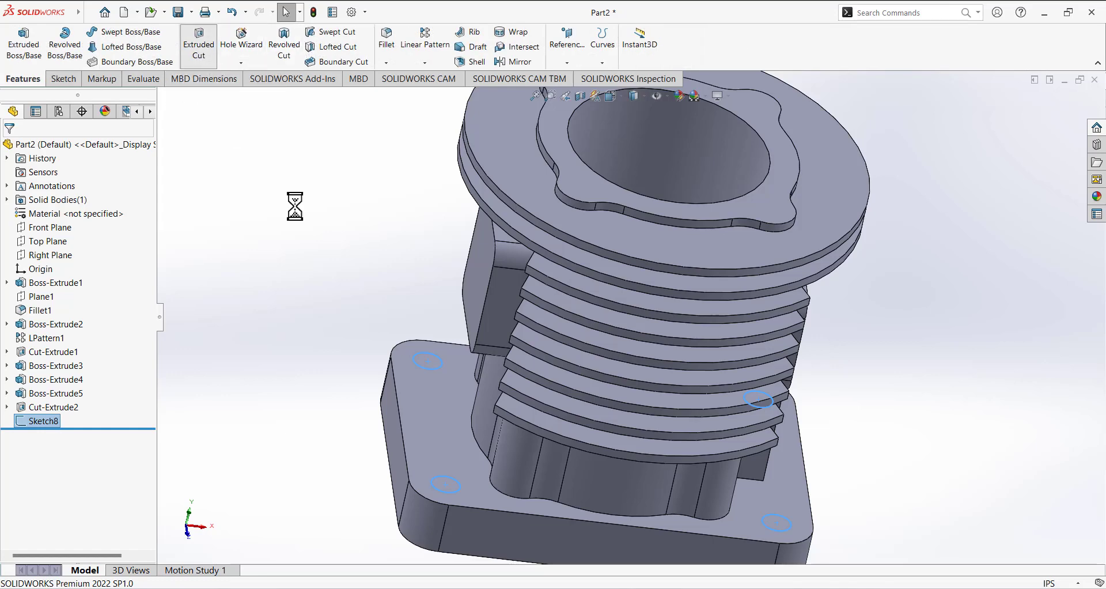
{"action": "scroll", "coordinate": [348, 289], "scroll_direction": "down", "scroll_amount": 3}
{"action": "key", "text": "f"}
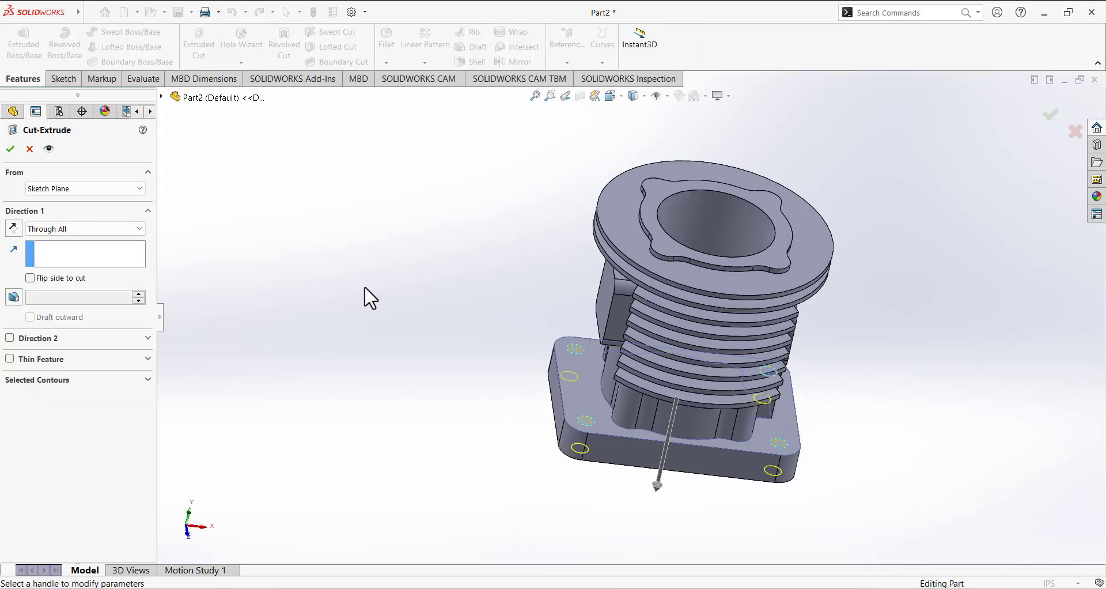
{"action": "left_click", "coordinate": [60, 229]}
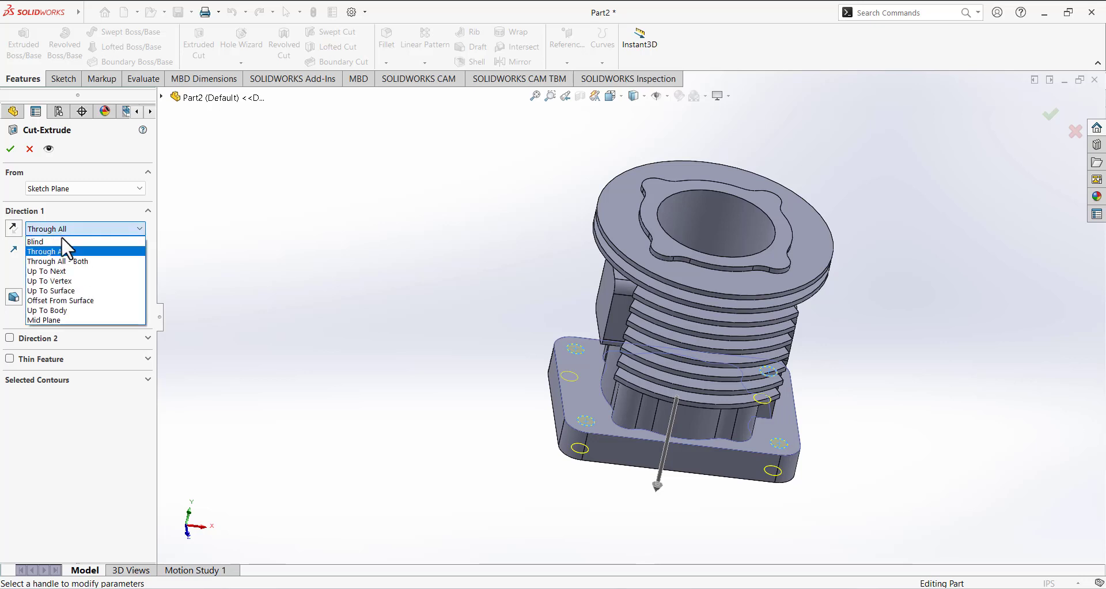
{"action": "left_click", "coordinate": [66, 250]}
{"action": "left_click", "coordinate": [10, 149]}
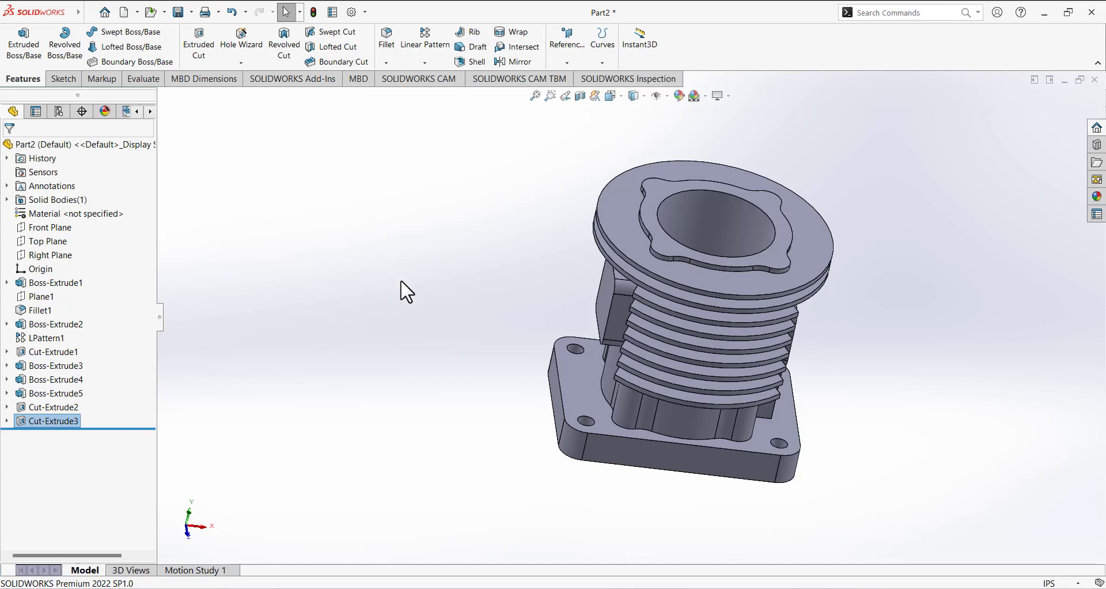
Step: Start a new sketch on the outer face of the rounded square side boss and view it face-on
{"action": "middle_click_drag", "start_coordinate": [406, 292], "coordinate": [502, 317]}
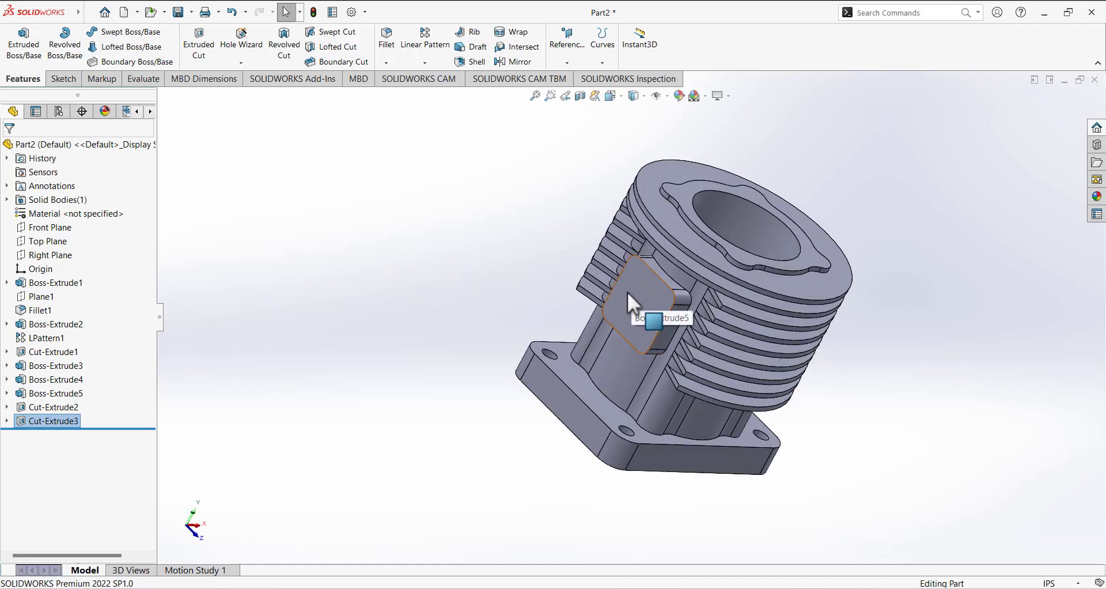
{"action": "left_click", "coordinate": [63, 79]}
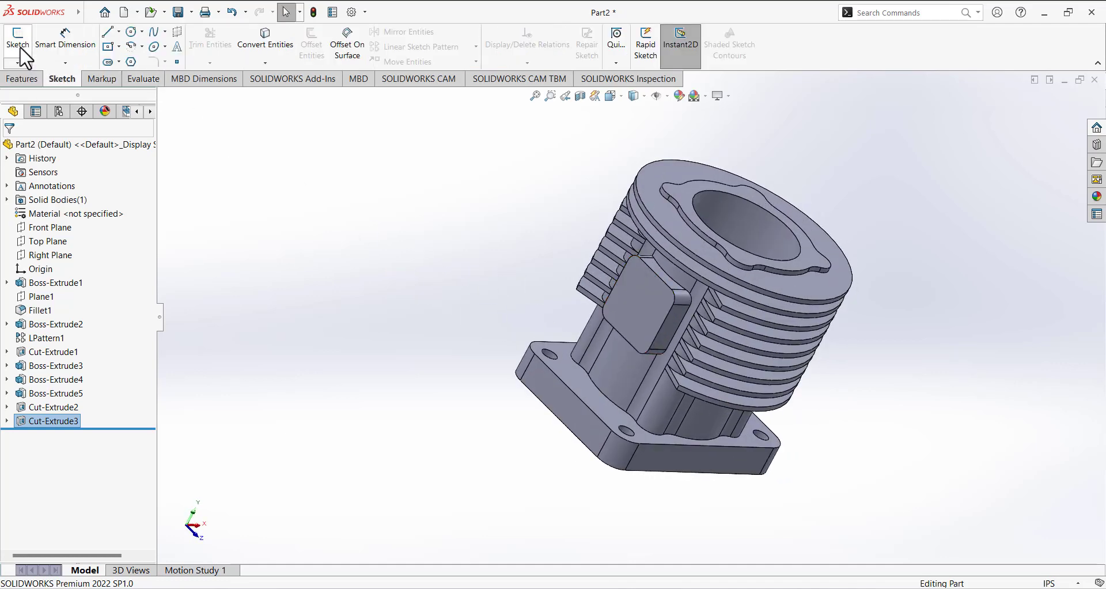
{"action": "left_click", "coordinate": [18, 42]}
{"action": "left_click", "coordinate": [638, 296]}
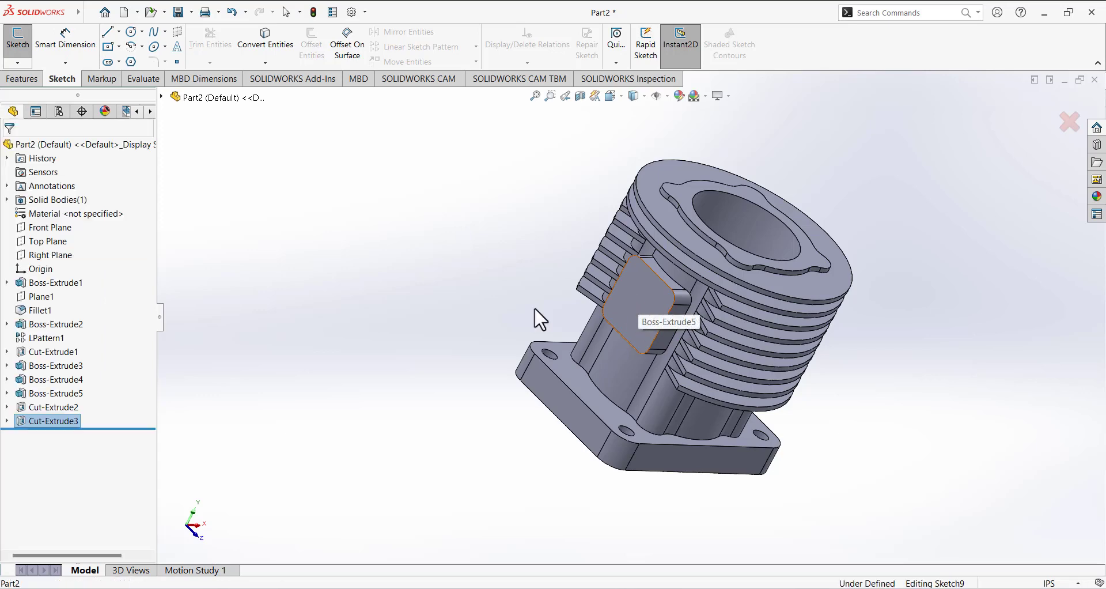
{"action": "key", "text": "space"}
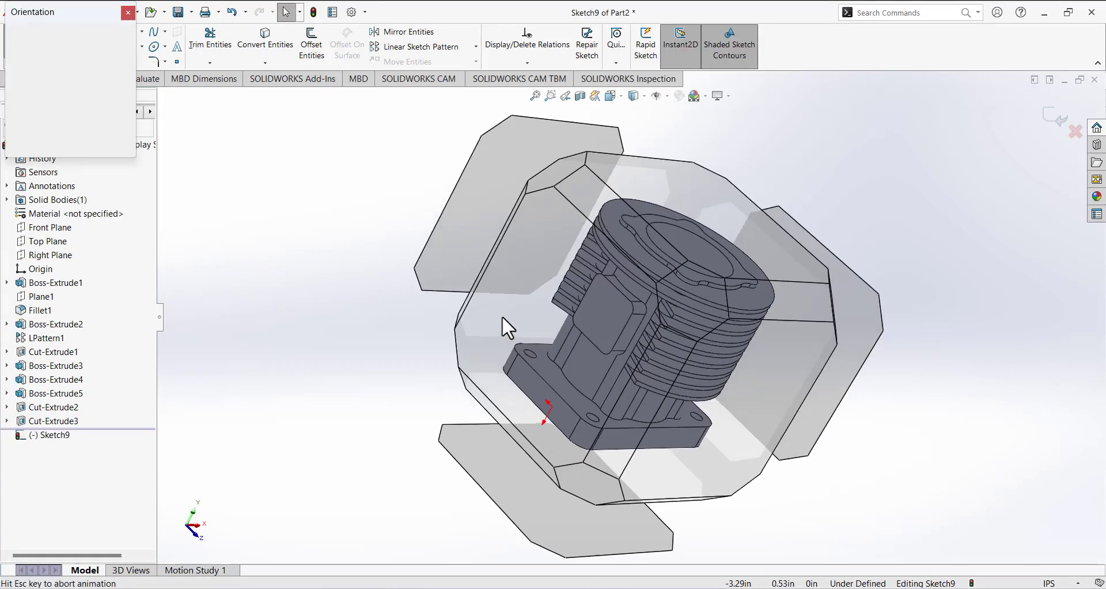
{"action": "left_click", "coordinate": [128, 86]}
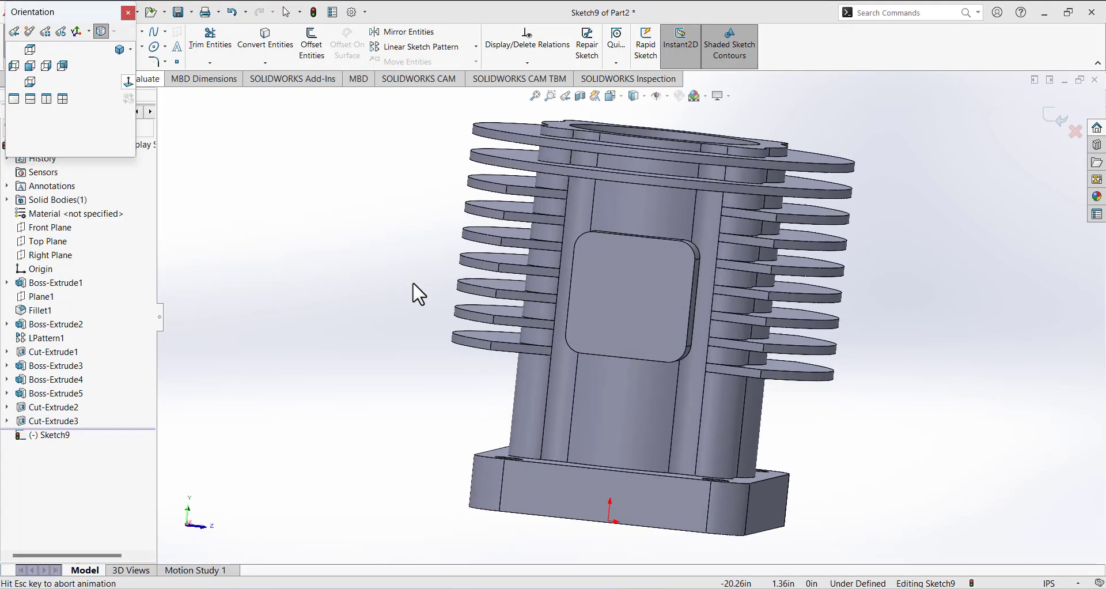
{"action": "left_click", "coordinate": [57, 81]}
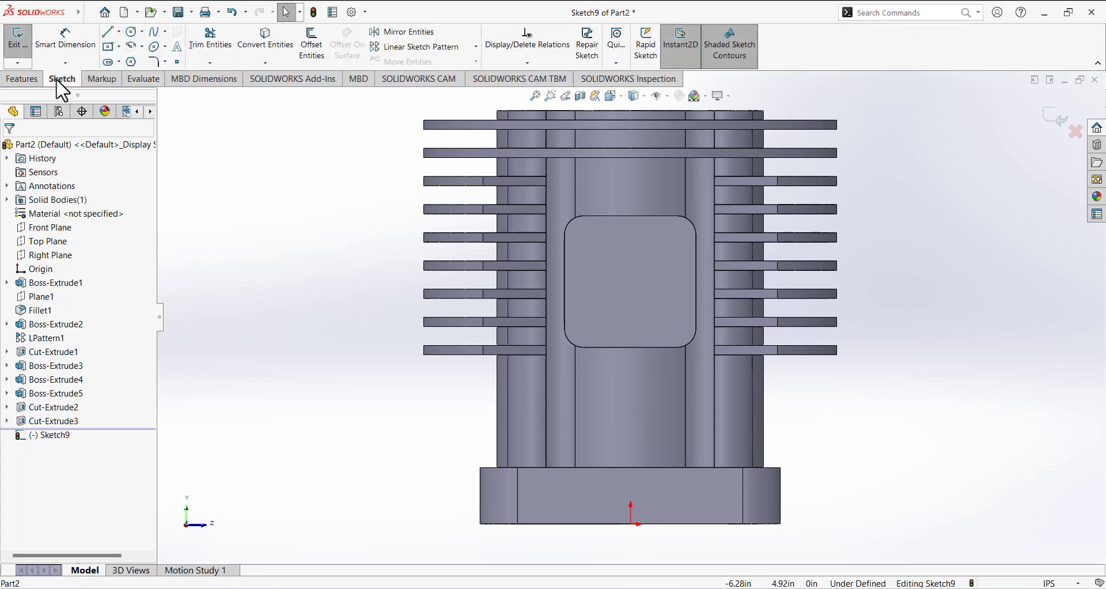
Step: Sketch four circles on the square side boss, one centred on each rounded corner's arc centre
{"action": "left_click", "coordinate": [130, 32]}
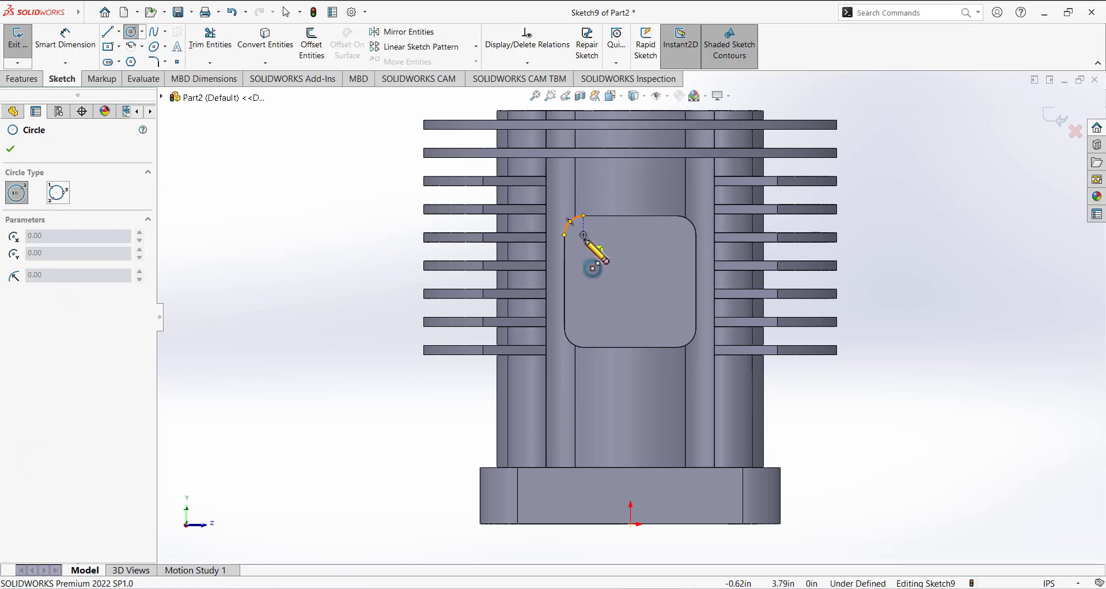
{"action": "left_click", "coordinate": [583, 234]}
{"action": "left_click", "coordinate": [581, 225]}
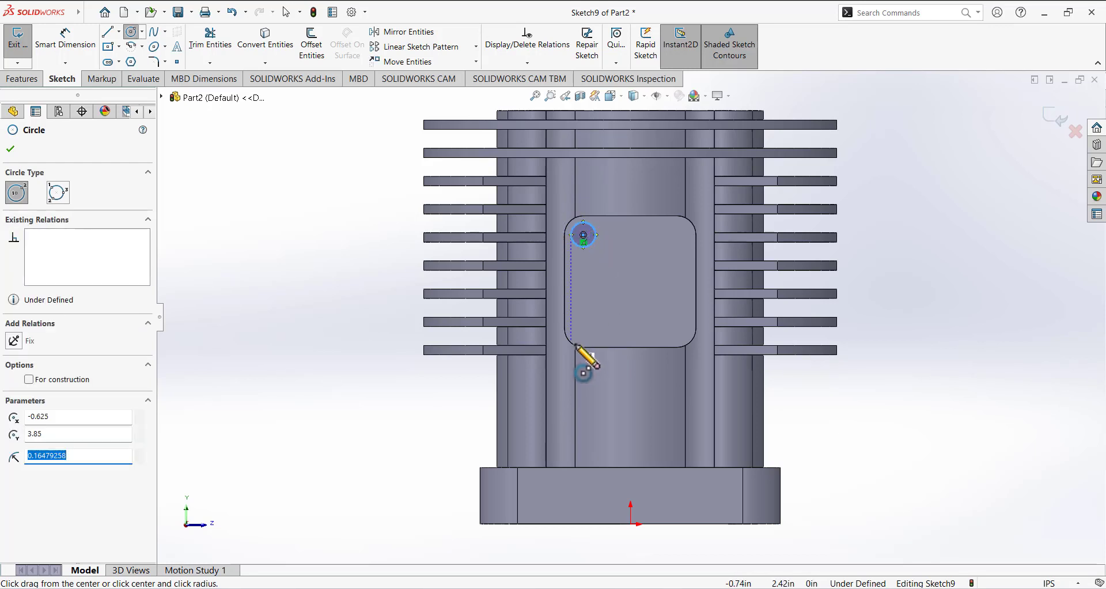
{"action": "left_click", "coordinate": [583, 328]}
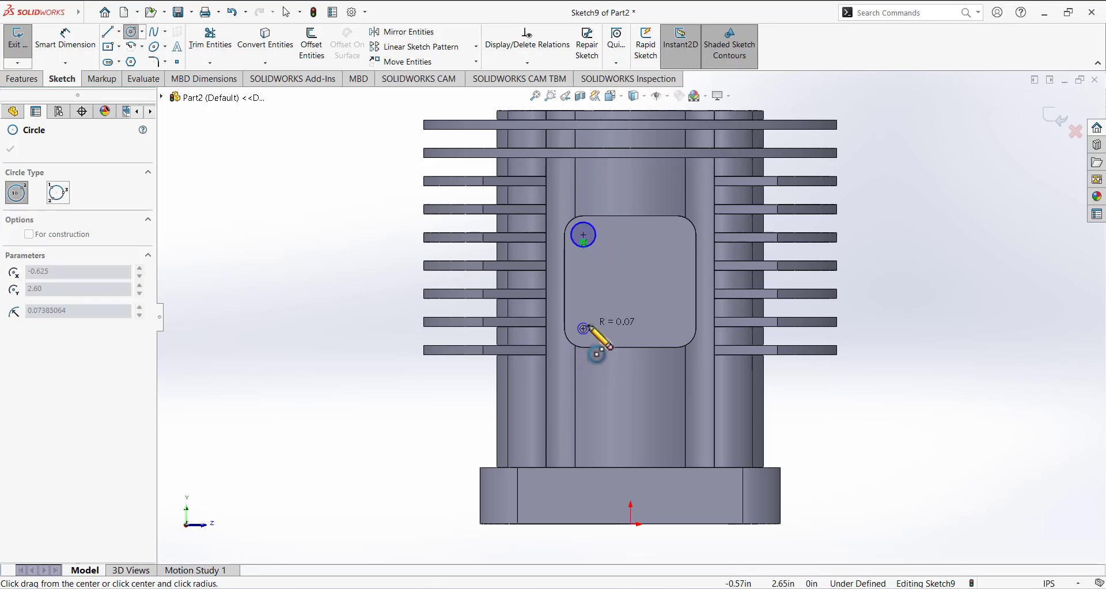
{"action": "left_click", "coordinate": [594, 323]}
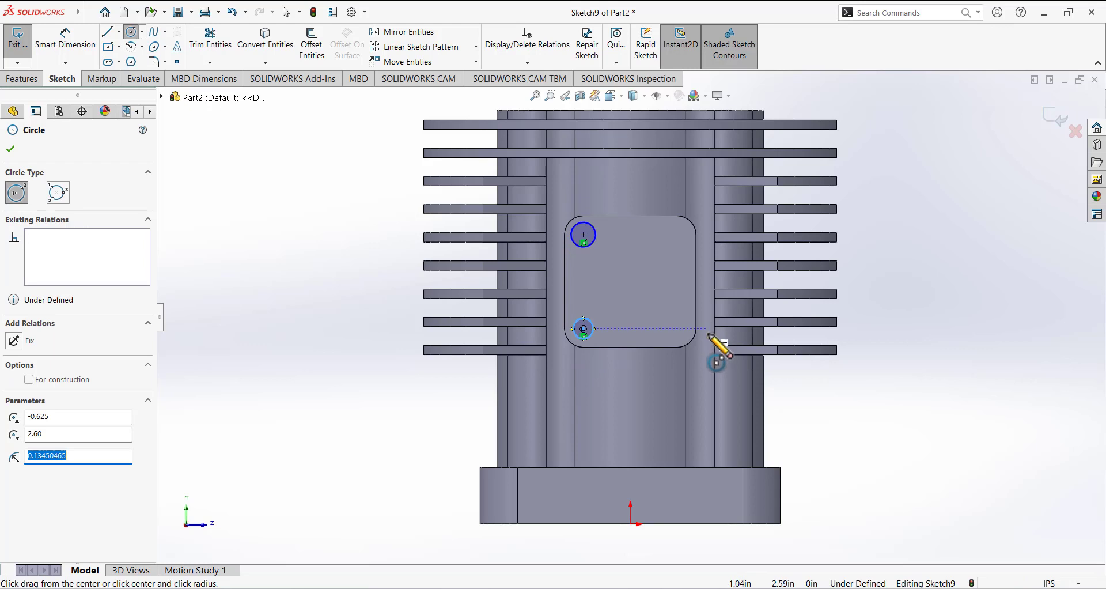
{"action": "left_click", "coordinate": [677, 329]}
{"action": "left_click", "coordinate": [687, 319]}
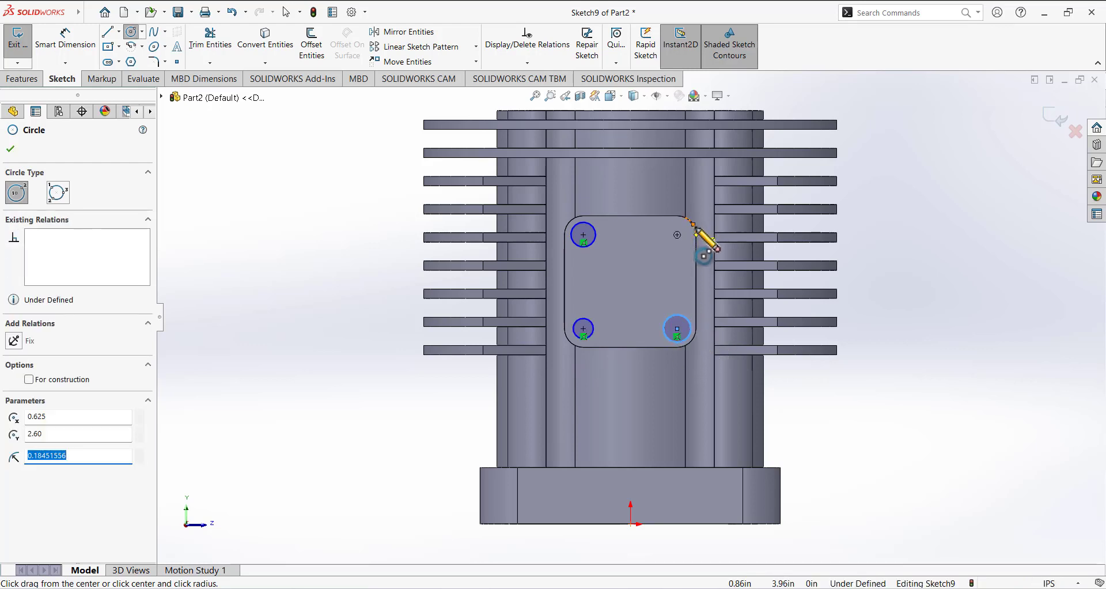
{"action": "left_click", "coordinate": [677, 234]}
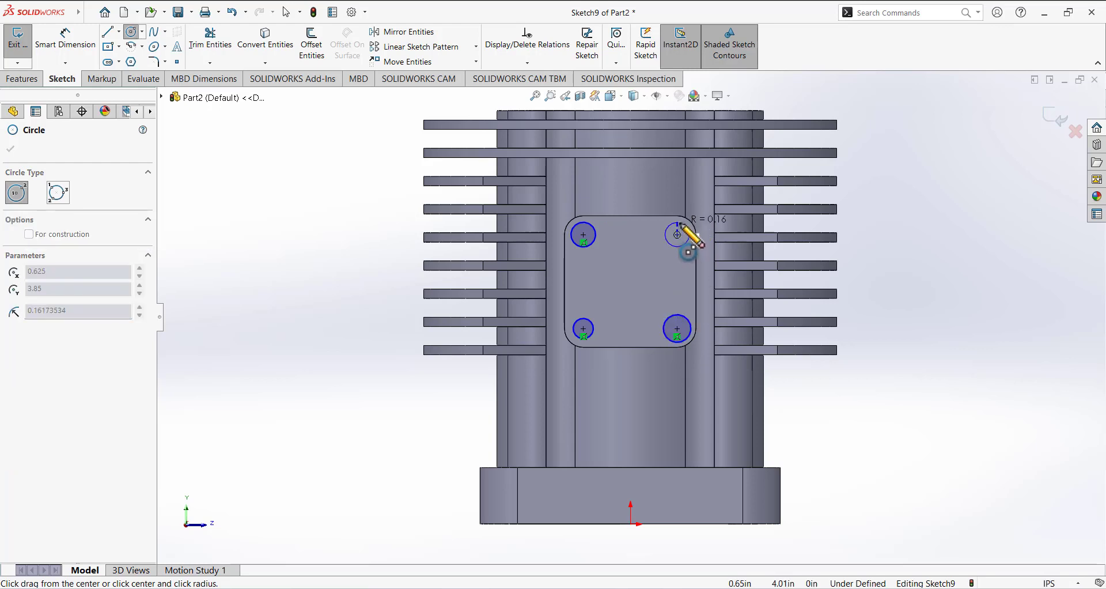
{"action": "left_click", "coordinate": [688, 231]}
{"action": "left_click", "coordinate": [11, 149]}
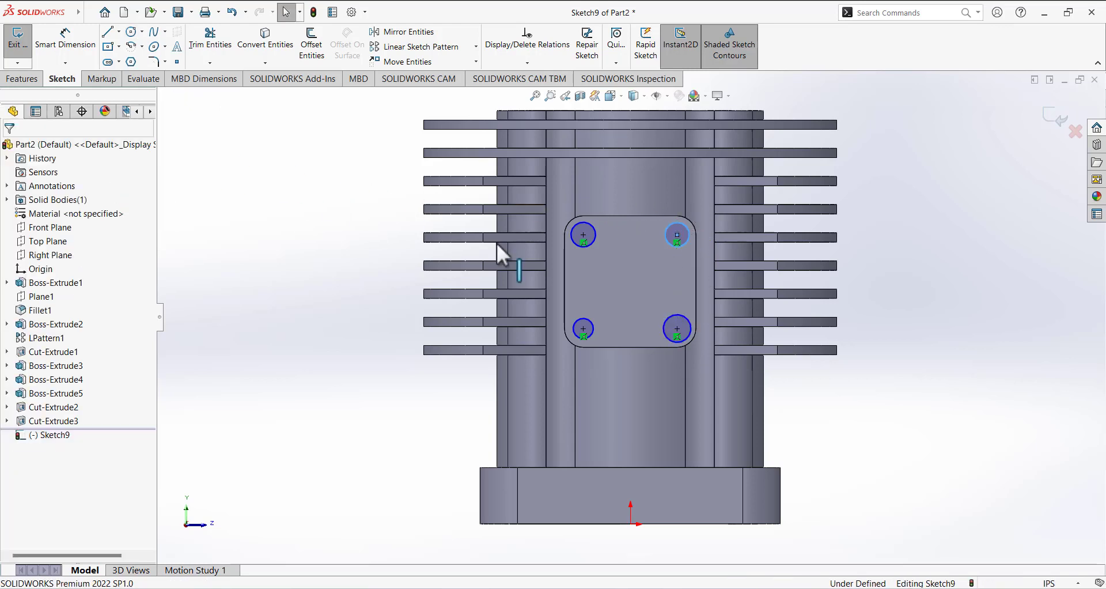
Step: Apply an Equal relation to all four corner circles on the side boss
{"action": "left_click", "coordinate": [597, 229]}
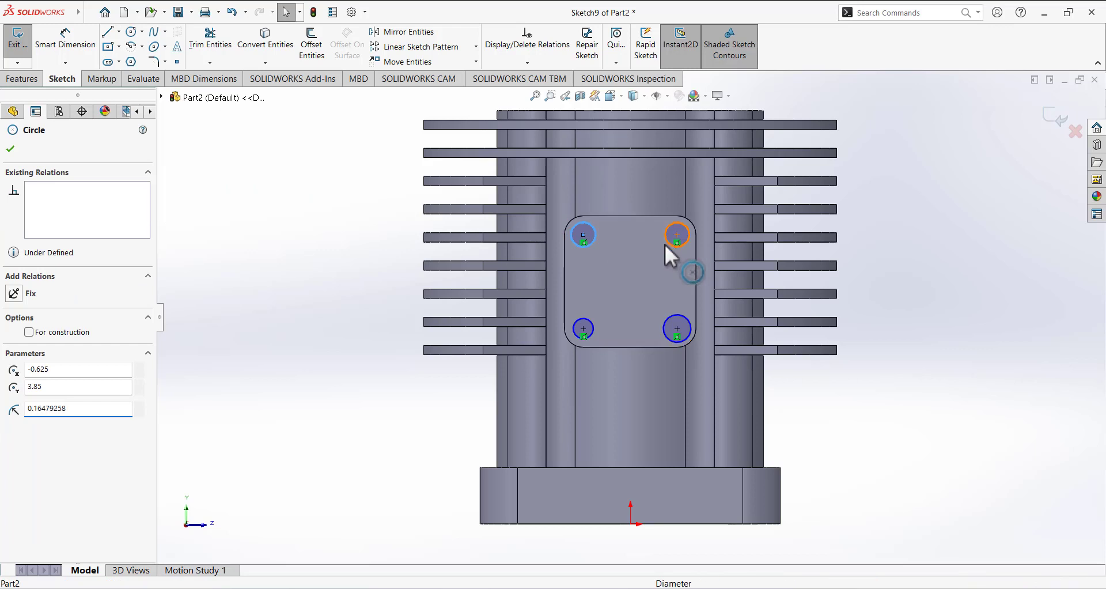
{"action": "left_click", "coordinate": [667, 244], "text": "ctrl"}
{"action": "left_click", "coordinate": [674, 328], "text": "ctrl"}
{"action": "left_click", "coordinate": [582, 328], "text": "ctrl"}
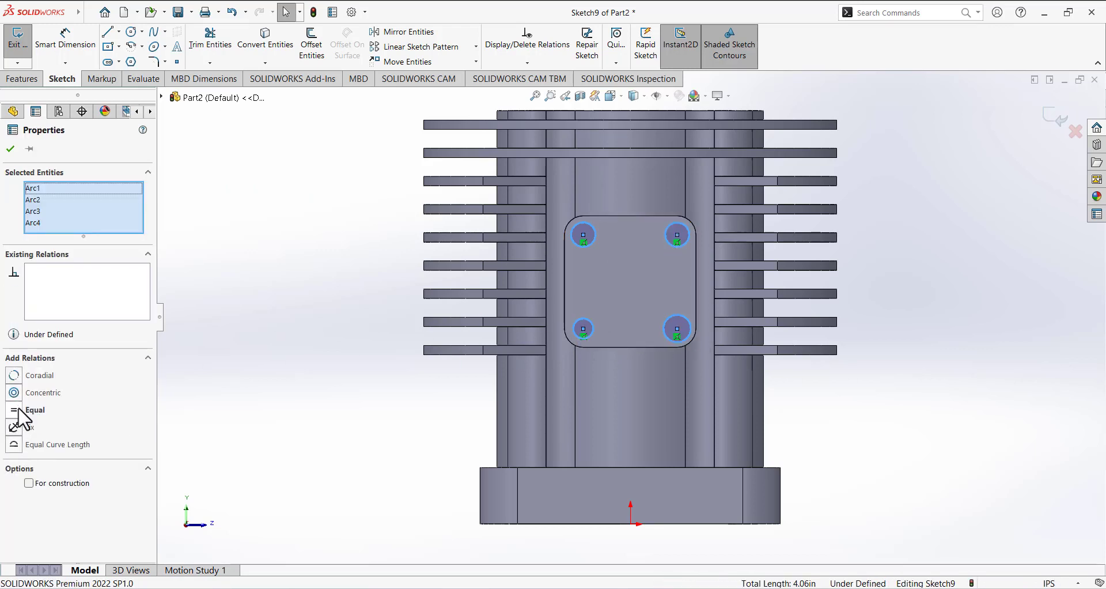
{"action": "left_click", "coordinate": [23, 410]}
Step: Dimension the upper-left corner circle's diameter to 0.213 in
{"action": "left_click", "coordinate": [65, 46]}
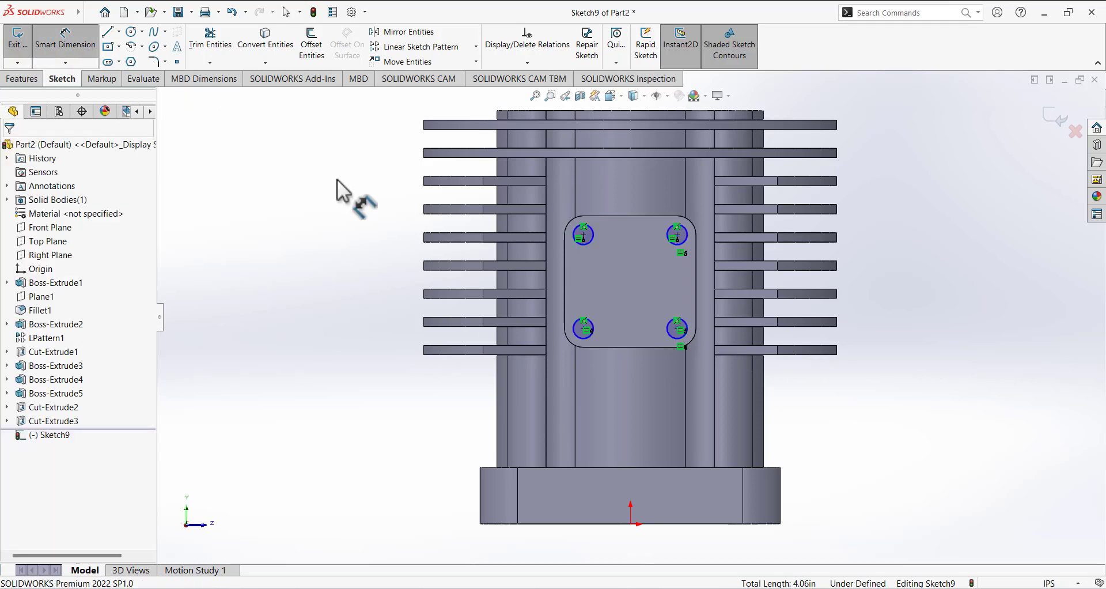
{"action": "left_click", "coordinate": [574, 232]}
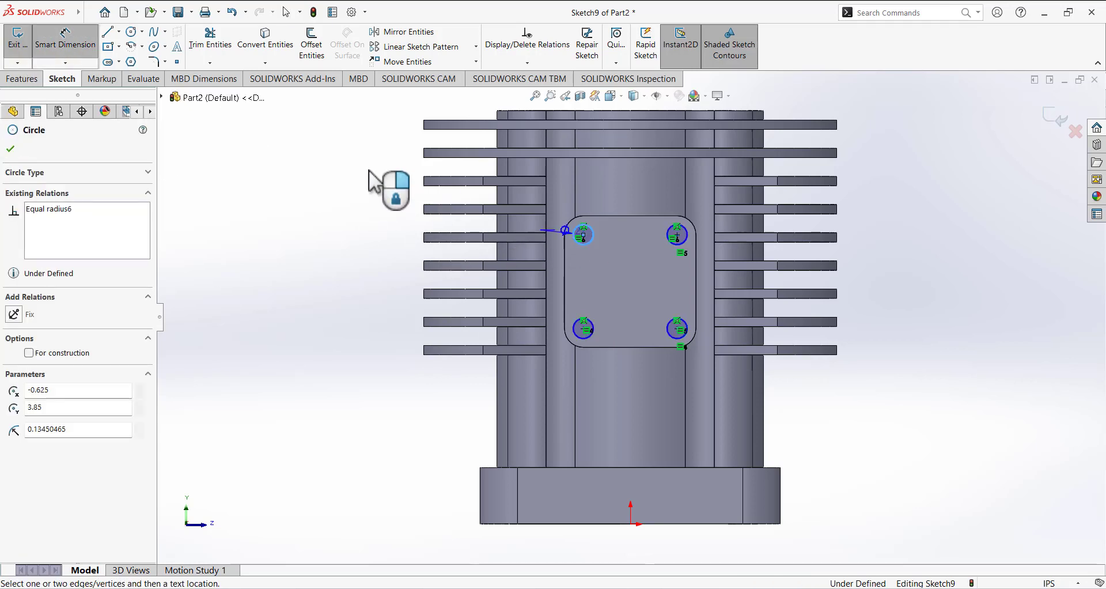
{"action": "left_click", "coordinate": [379, 266]}
{"action": "type", "text": "0.2"}
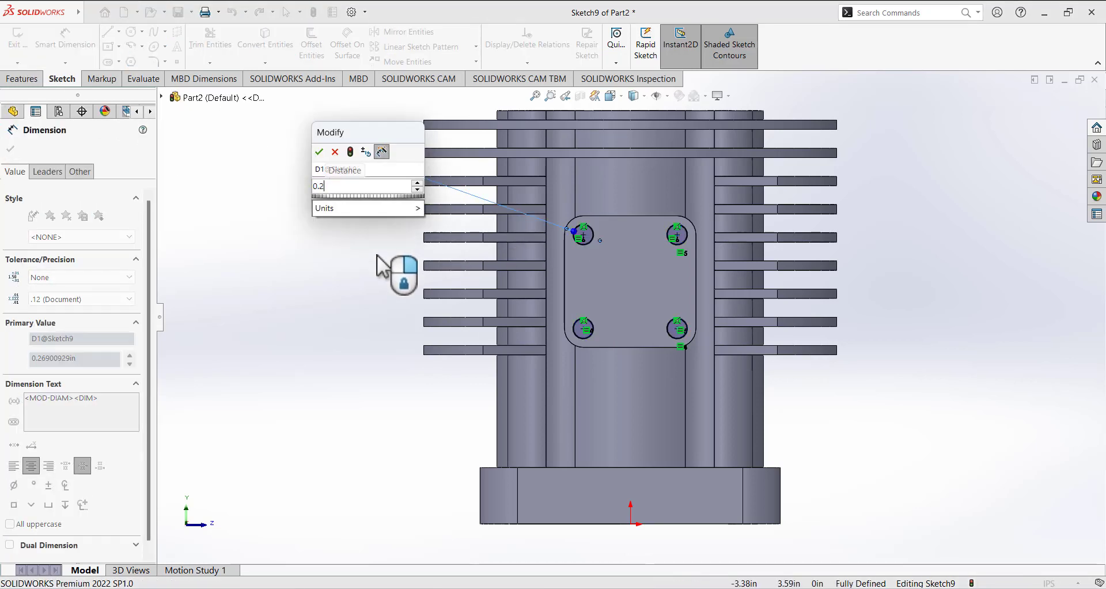
{"action": "type", "text": "13"}
{"action": "key", "text": "Return"}
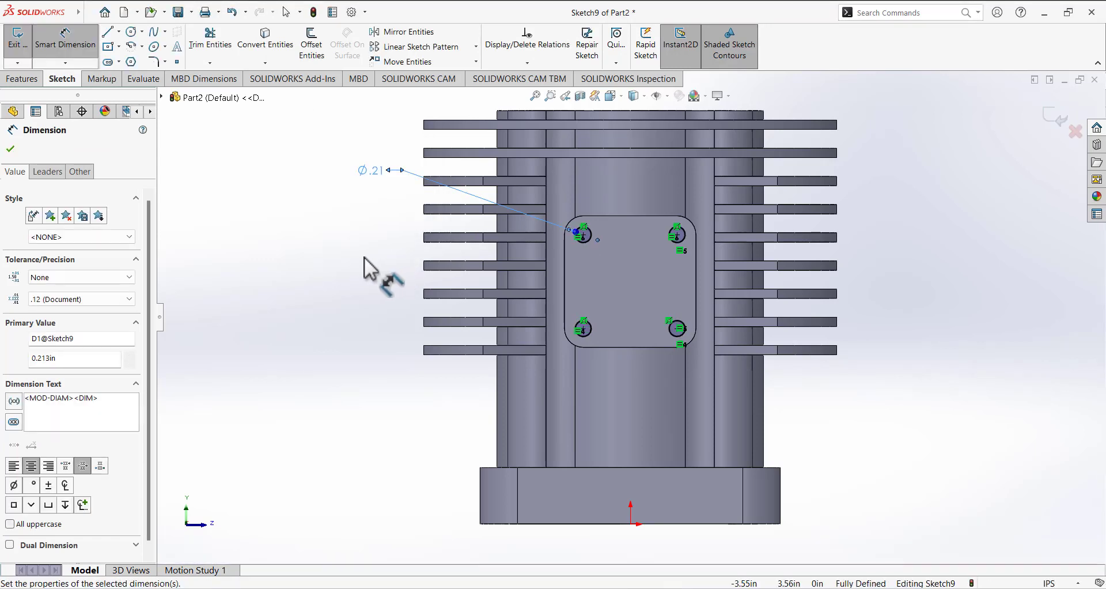
Step: Cut the four corner circles into the square side boss with a Blind Extruded Cut 0.607 in deep
{"action": "left_click", "coordinate": [33, 80]}
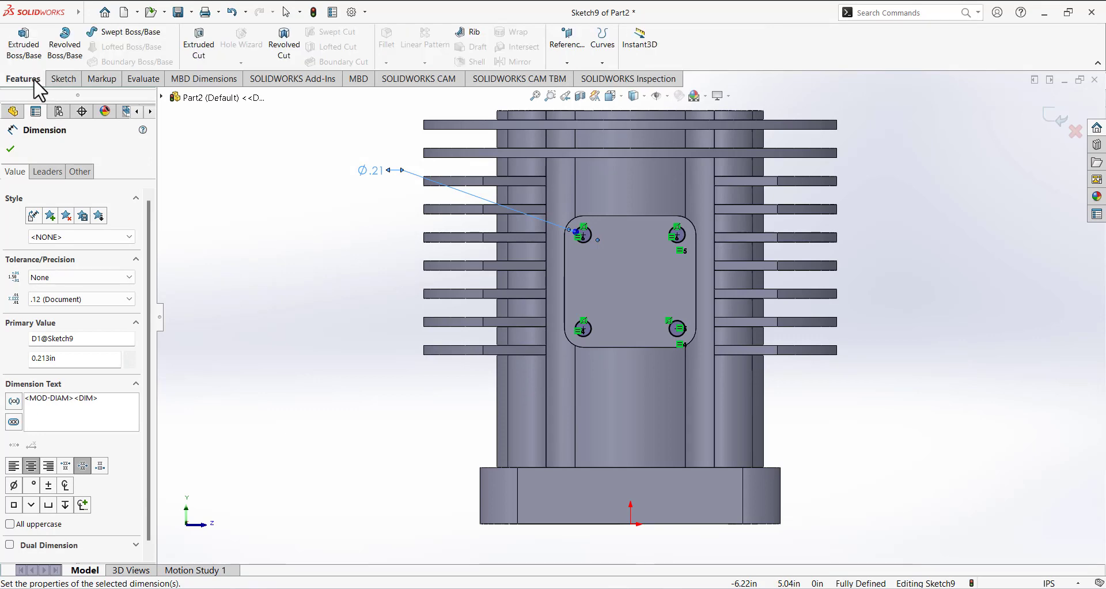
{"action": "left_click", "coordinate": [196, 60]}
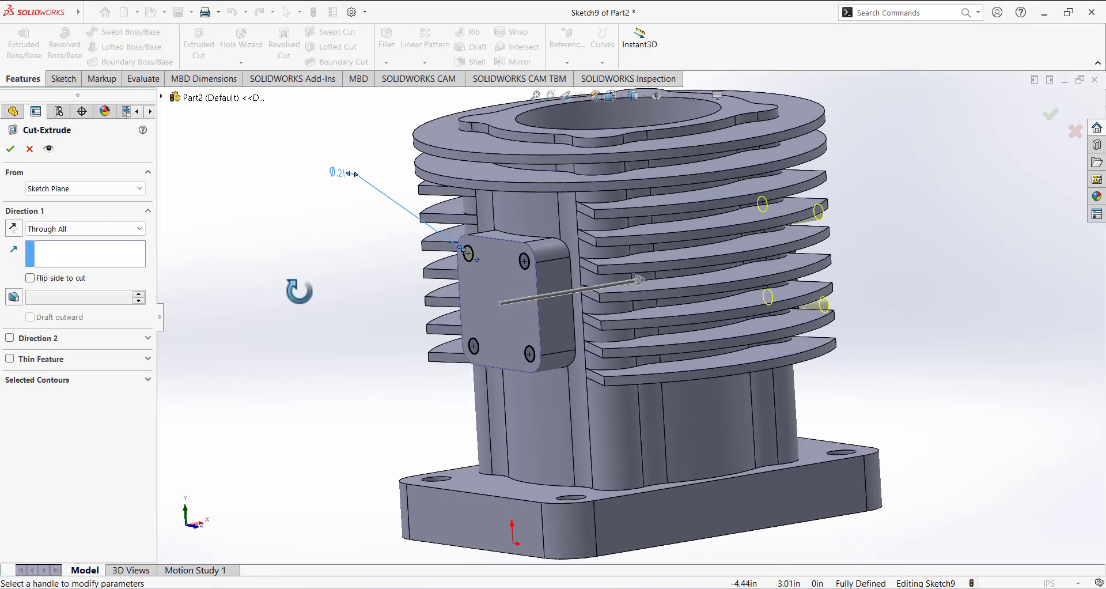
{"action": "left_click", "coordinate": [49, 231]}
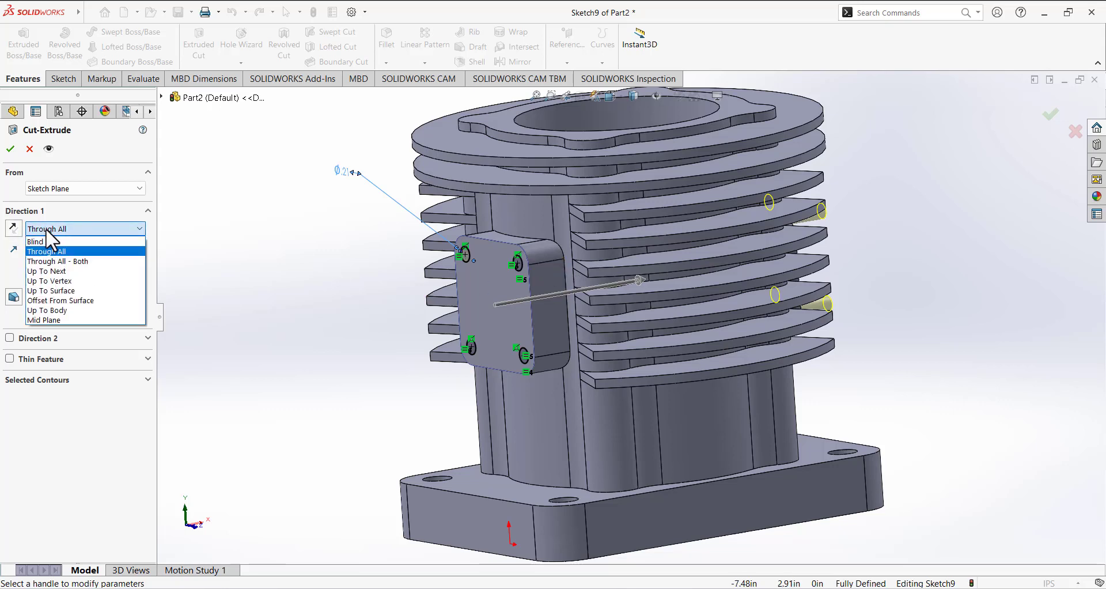
{"action": "left_click", "coordinate": [56, 242]}
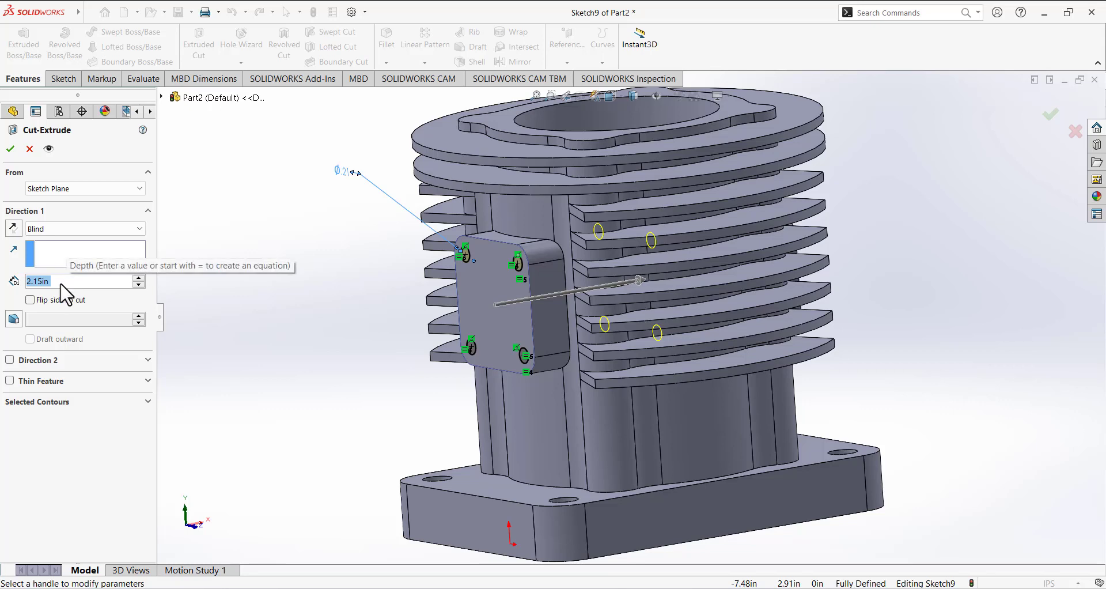
{"action": "type", "text": "0.607"}
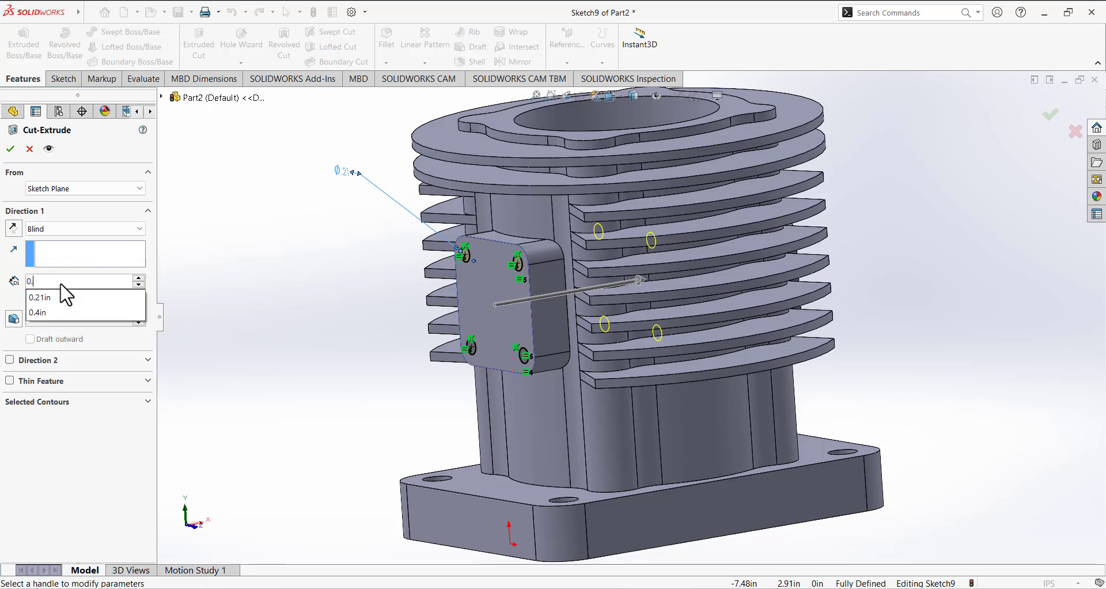
{"action": "key", "text": "Return"}
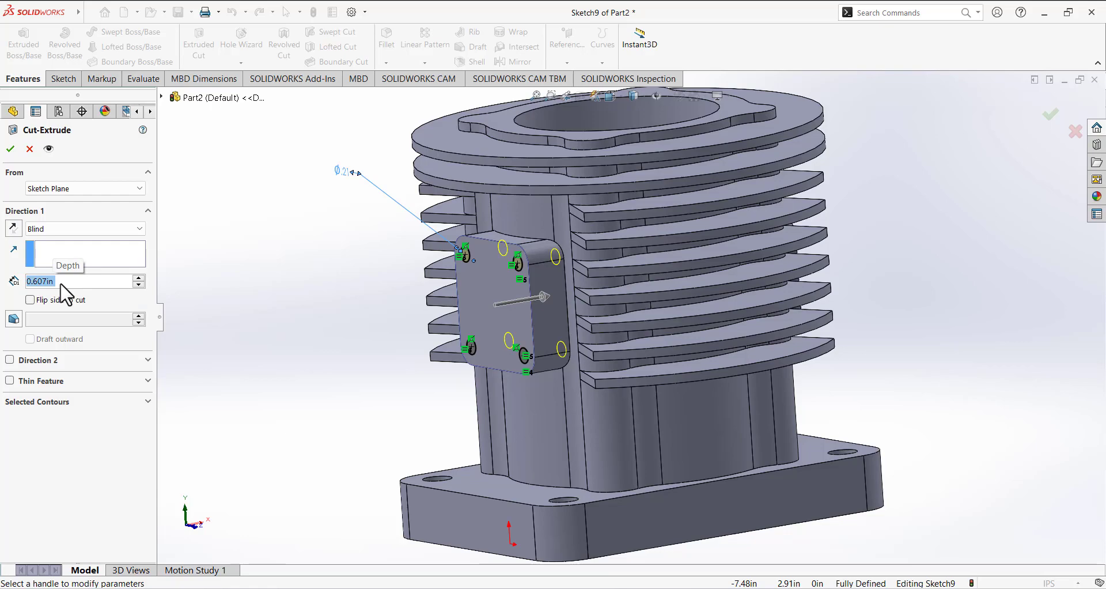
{"action": "left_click", "coordinate": [11, 149]}
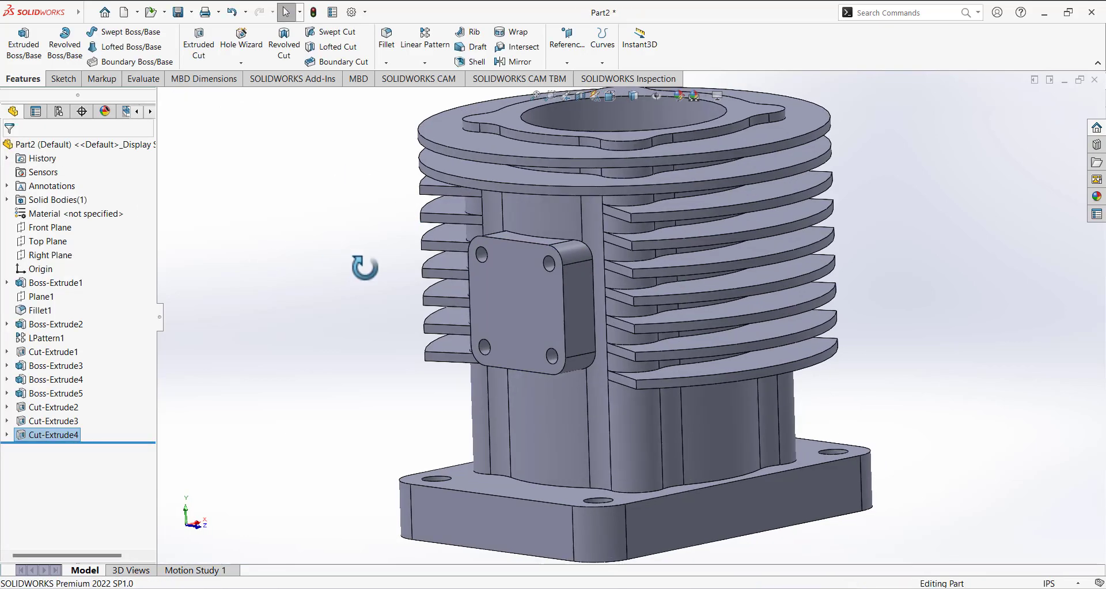
{"action": "middle_click_drag", "start_coordinate": [364, 266], "coordinate": [316, 330]}
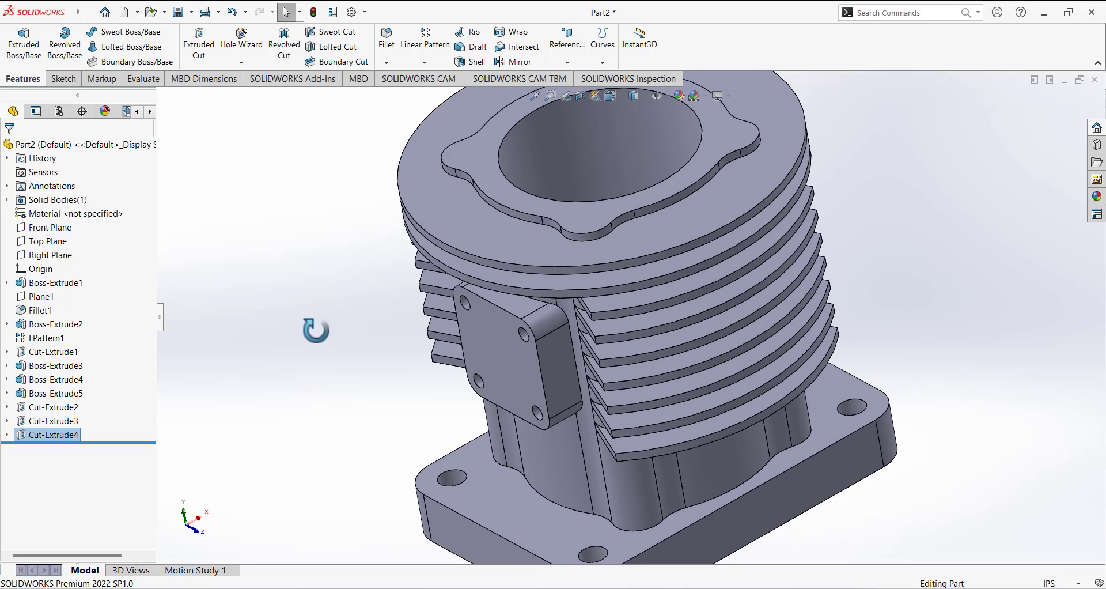
{"action": "middle_click_drag", "start_coordinate": [351, 337], "coordinate": [478, 306]}
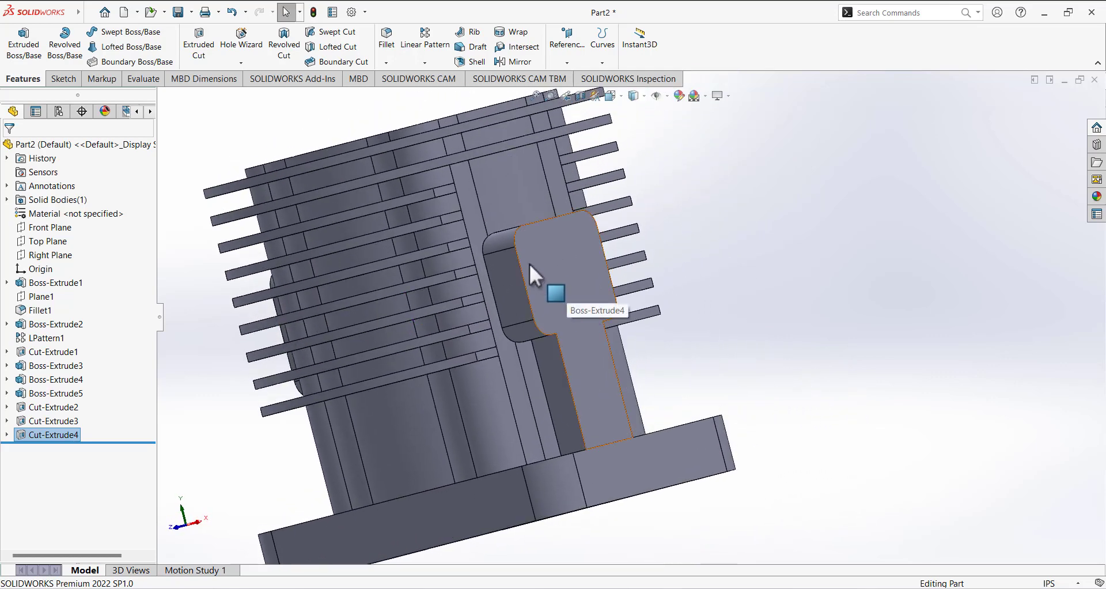
{"action": "scroll", "coordinate": [528, 263], "scroll_direction": "down", "scroll_amount": 3}
{"action": "scroll", "coordinate": [431, 262], "scroll_direction": "up", "scroll_amount": 6}
{"action": "middle_click_drag", "start_coordinate": [431, 262], "coordinate": [552, 251]}
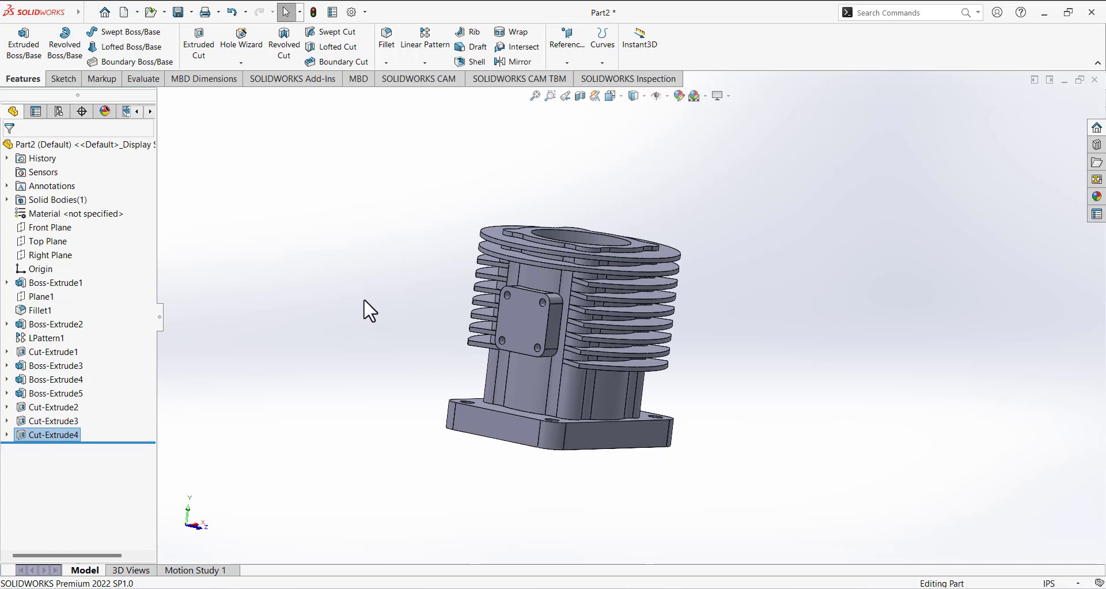
{"action": "middle_click_drag", "start_coordinate": [364, 299], "coordinate": [284, 324]}
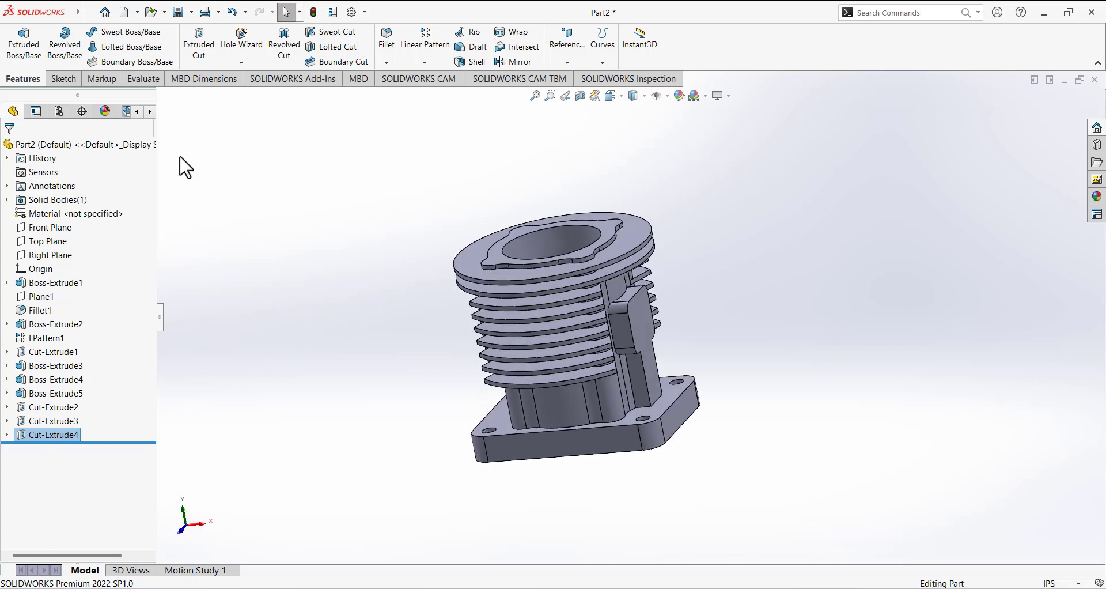
{"action": "left_click", "coordinate": [516, 62]}
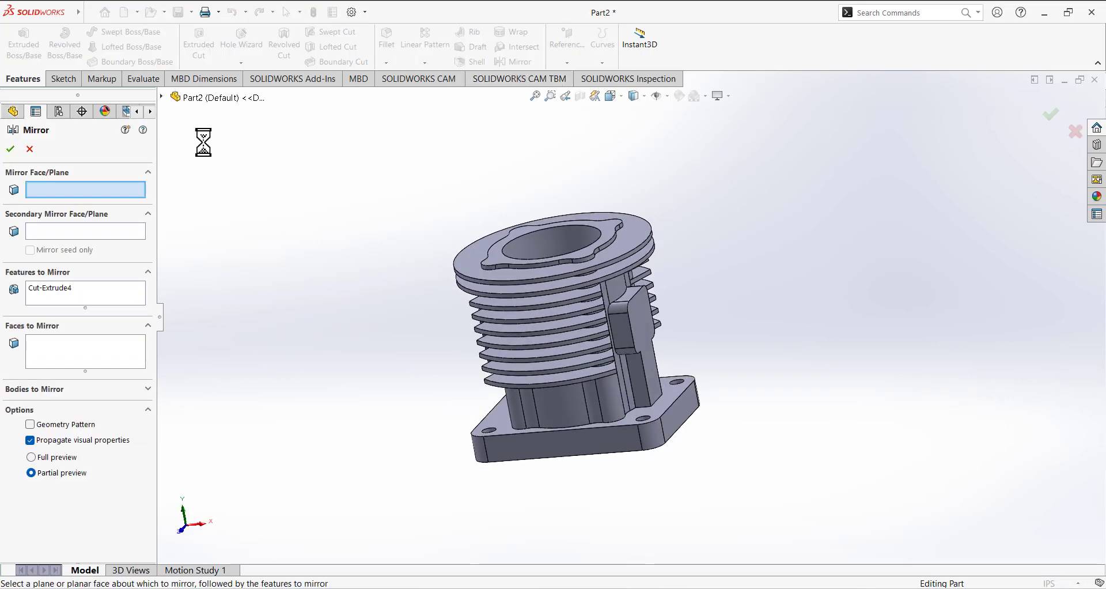
{"action": "left_click", "coordinate": [162, 96]}
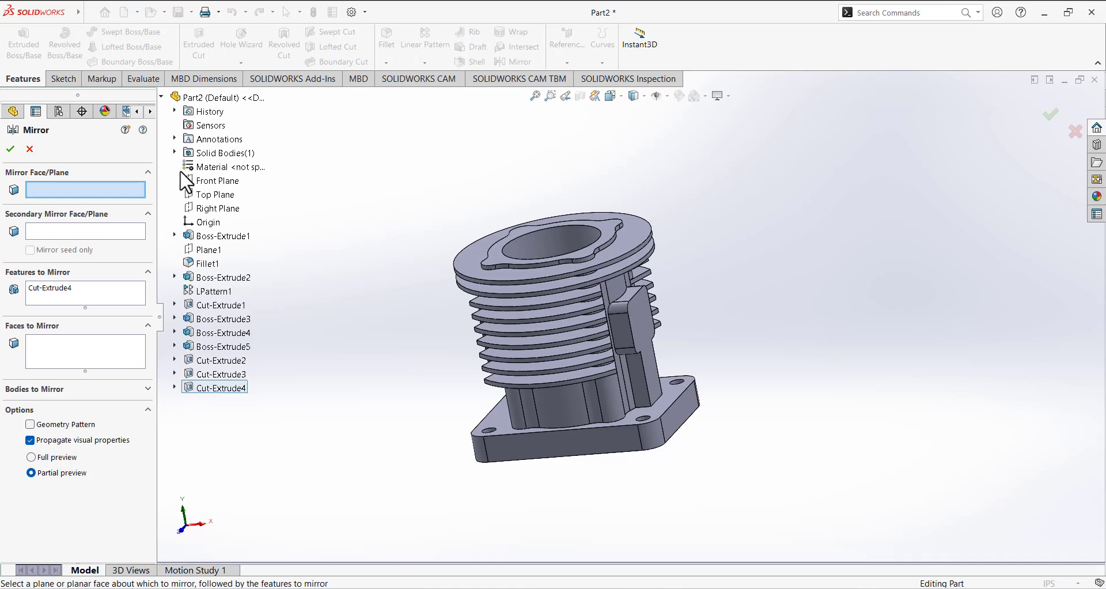
{"action": "left_click", "coordinate": [219, 209]}
{"action": "middle_click_drag", "start_coordinate": [376, 303], "coordinate": [520, 289]}
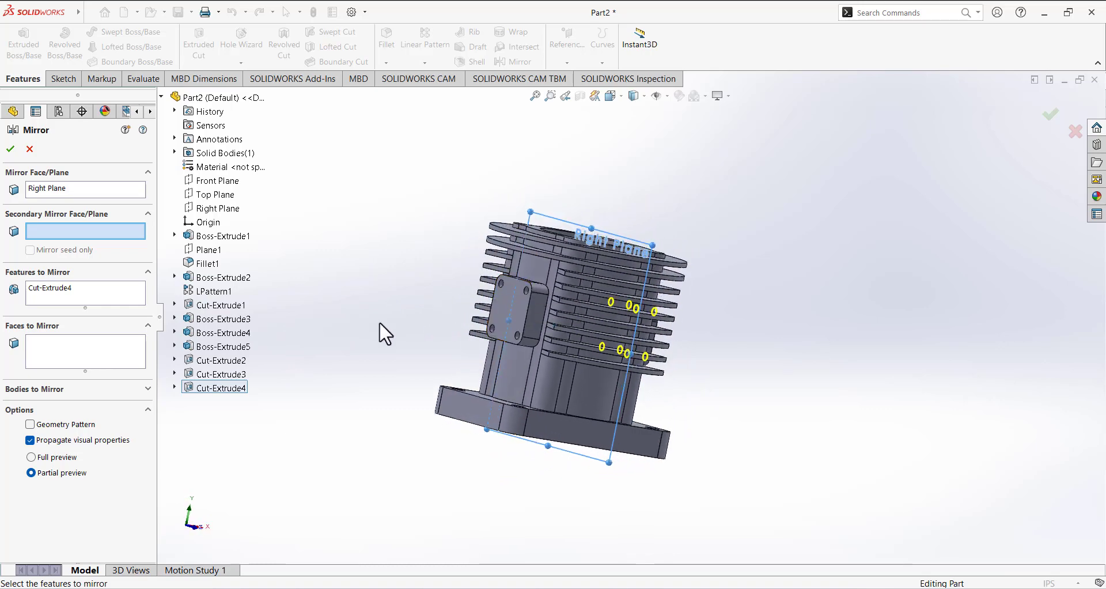
{"action": "middle_click_drag", "start_coordinate": [517, 314], "coordinate": [430, 306]}
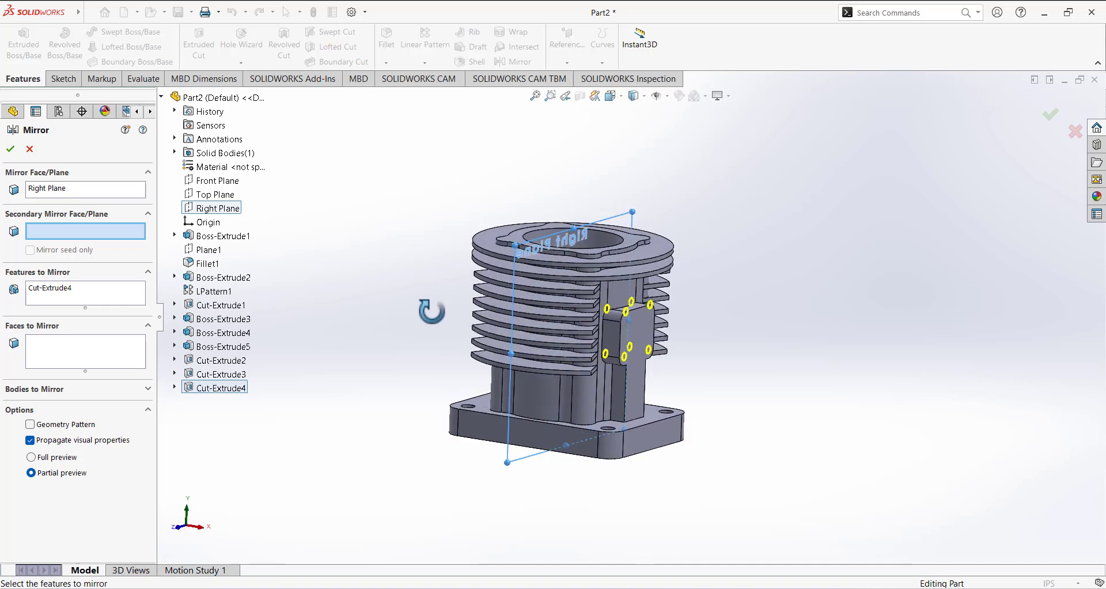
{"action": "middle_click_drag", "start_coordinate": [627, 335], "coordinate": [527, 292]}
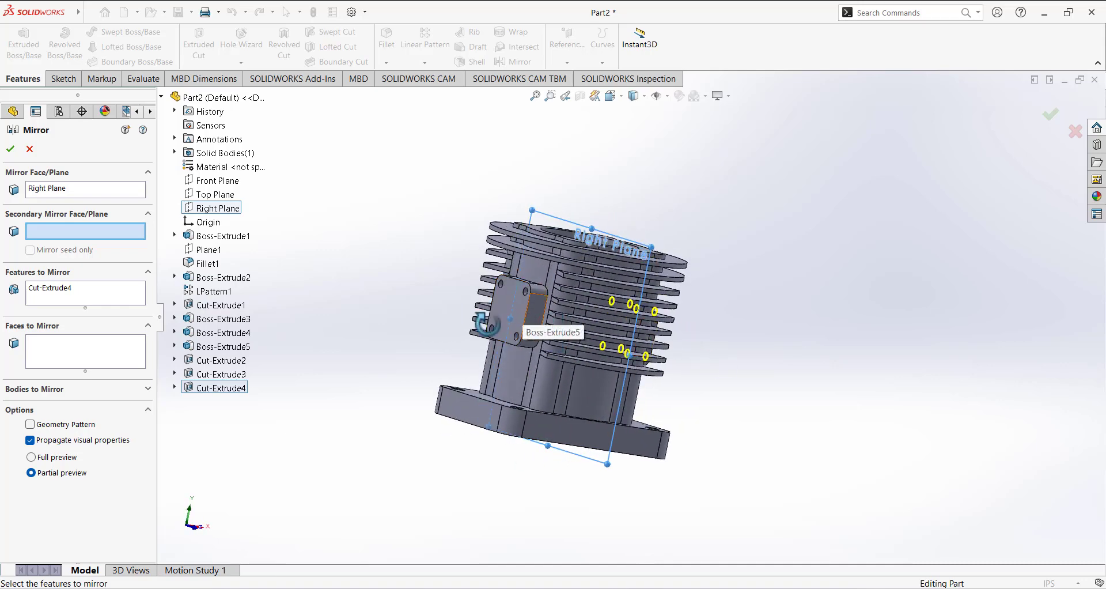
{"action": "middle_click_drag", "start_coordinate": [486, 324], "coordinate": [583, 331]}
{"action": "left_click", "coordinate": [30, 149]}
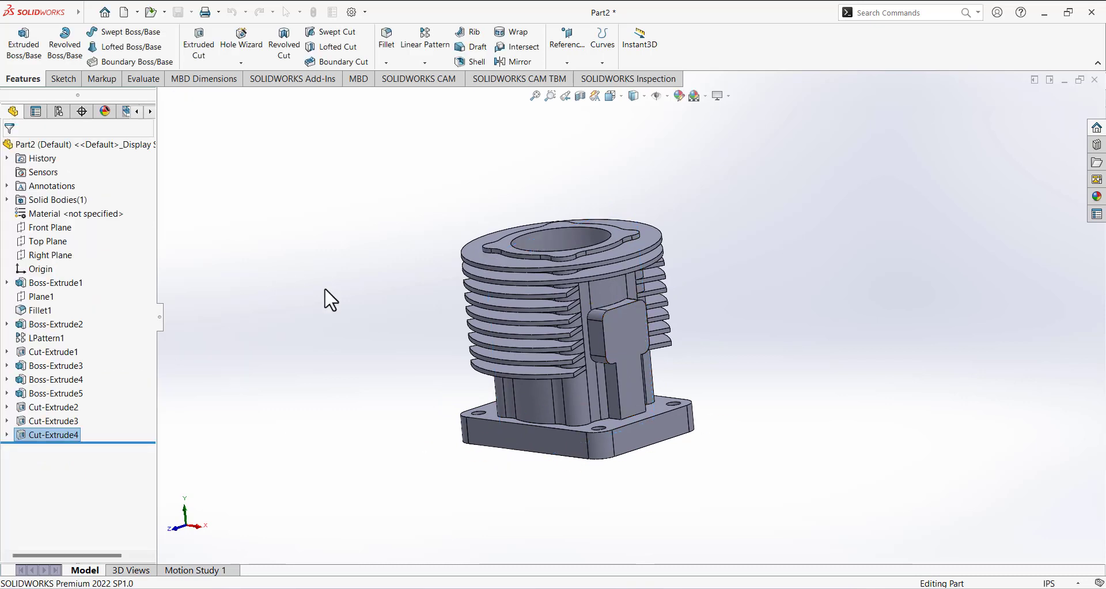
Step: Start a new sketch on the outer face of the opposite side boss and view it face-on
{"action": "left_click", "coordinate": [71, 79]}
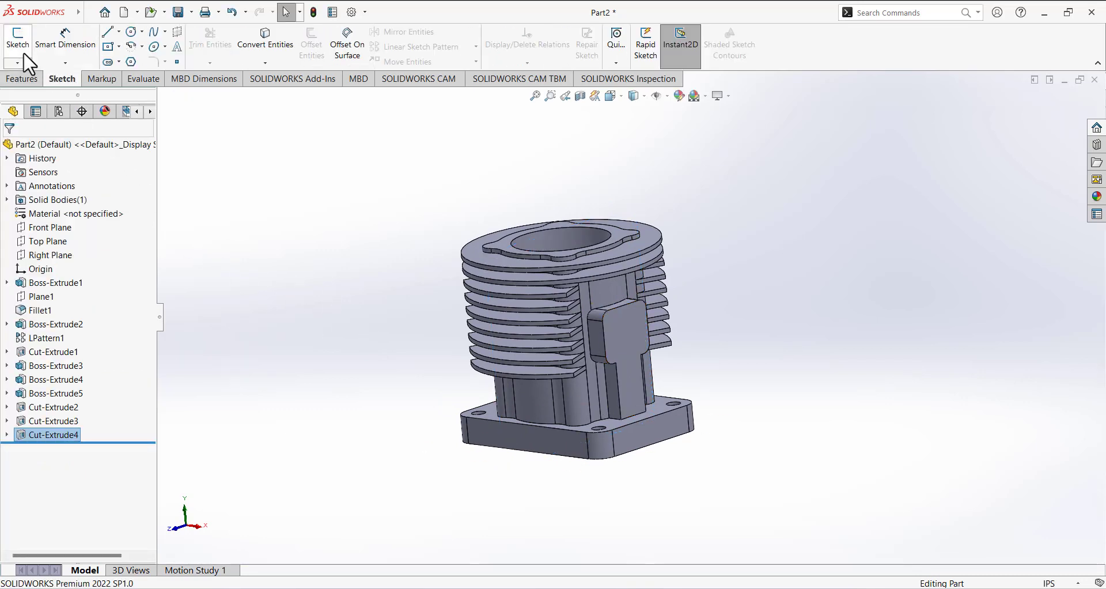
{"action": "left_click", "coordinate": [18, 41]}
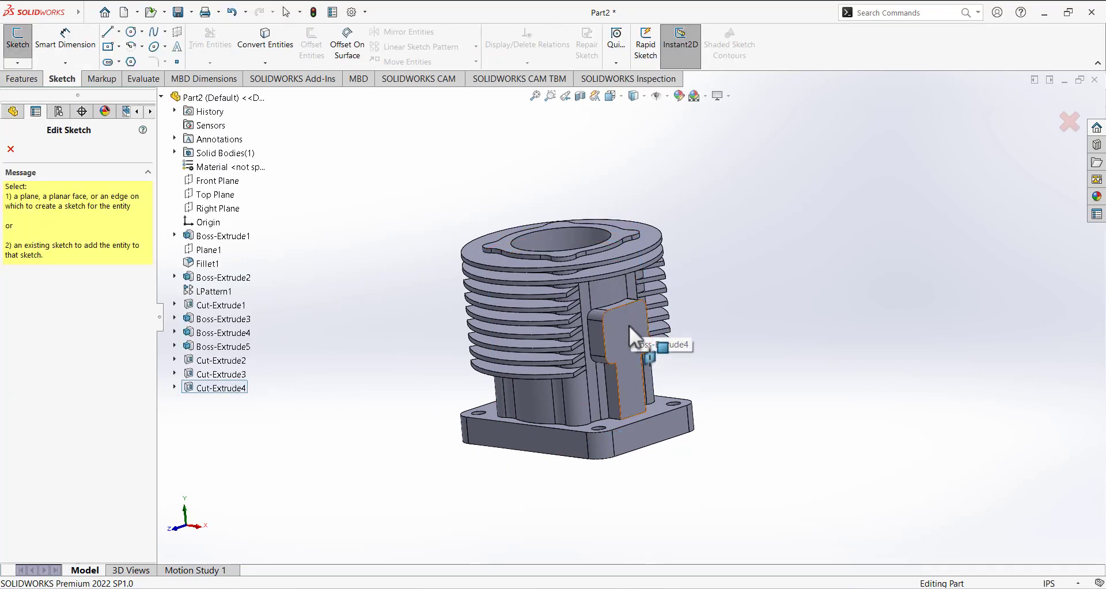
{"action": "left_click", "coordinate": [631, 329]}
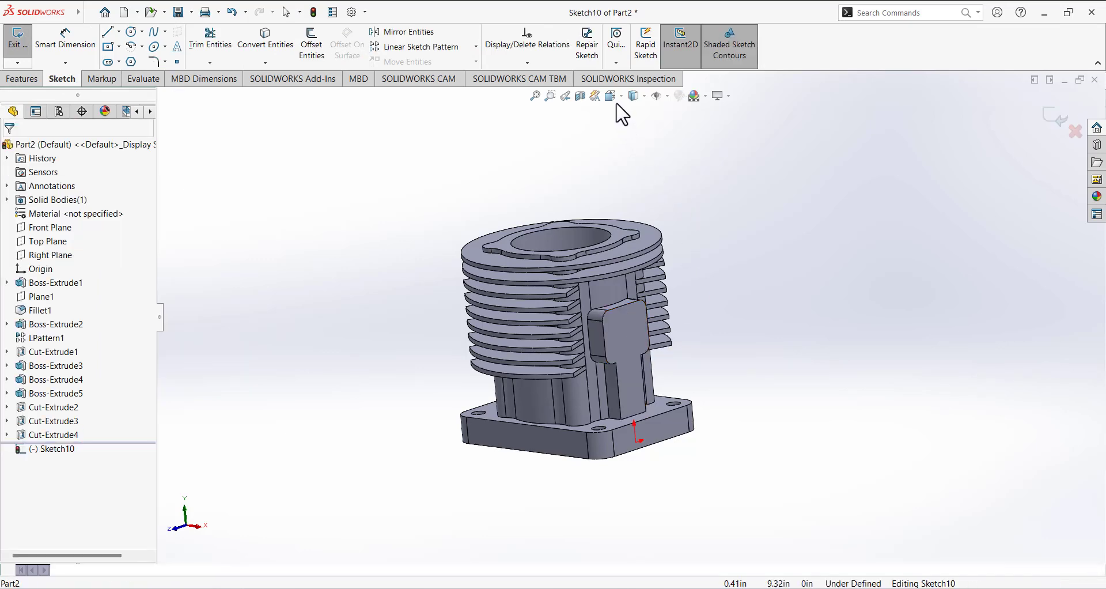
{"action": "left_click", "coordinate": [614, 96]}
{"action": "left_click", "coordinate": [678, 156]}
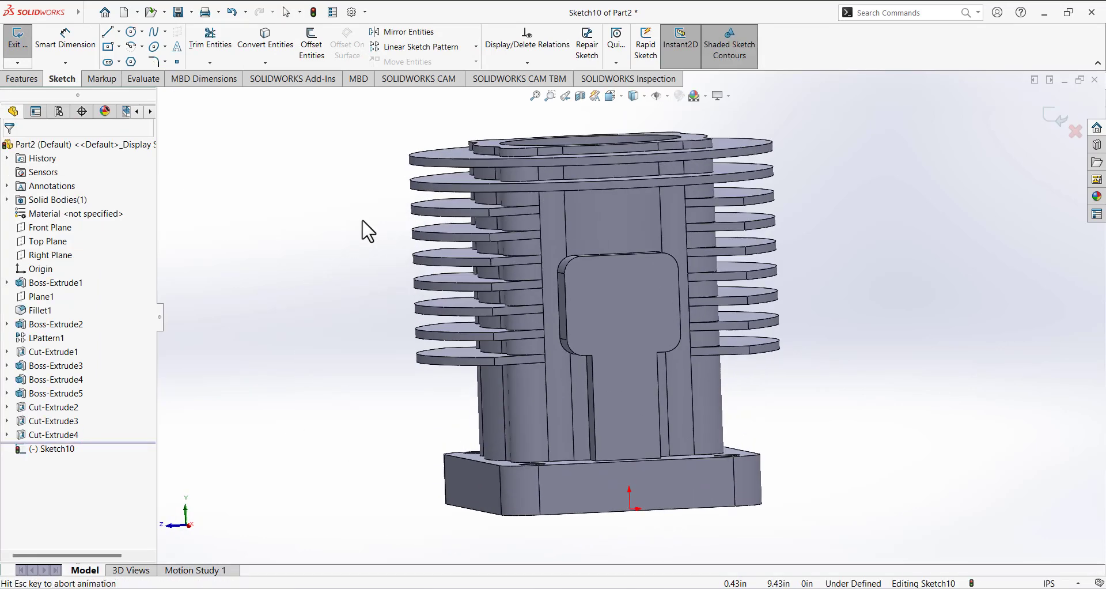
Step: Sketch four circles with radii of about 0.12 to 0.21 in, each centred on a rounded corner's arc centre of the side boss
{"action": "left_click", "coordinate": [131, 32]}
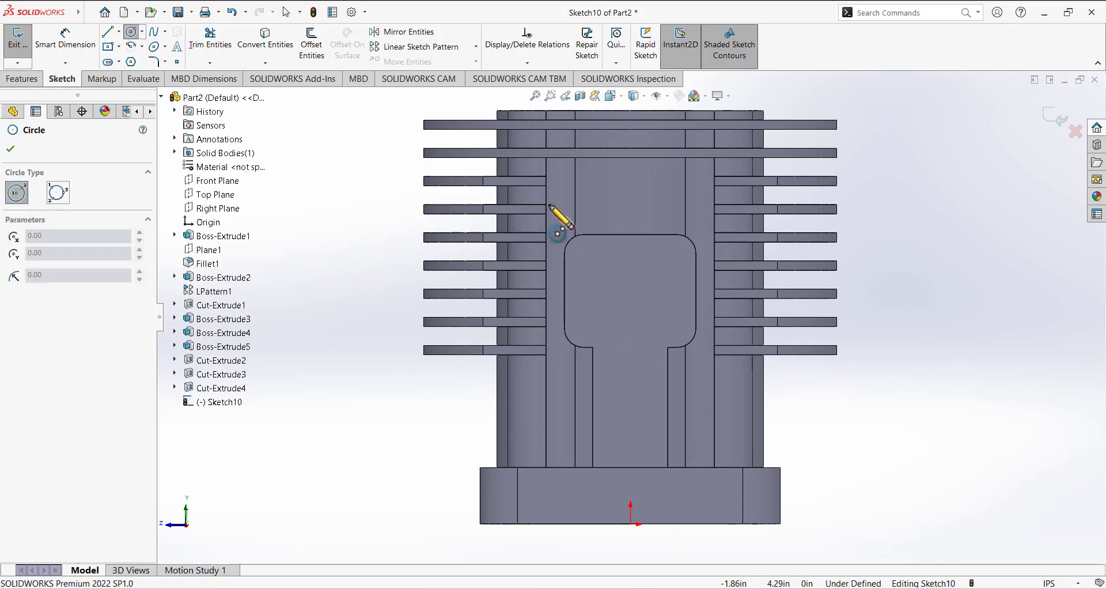
{"action": "left_click", "coordinate": [583, 253]}
{"action": "left_click", "coordinate": [585, 254]}
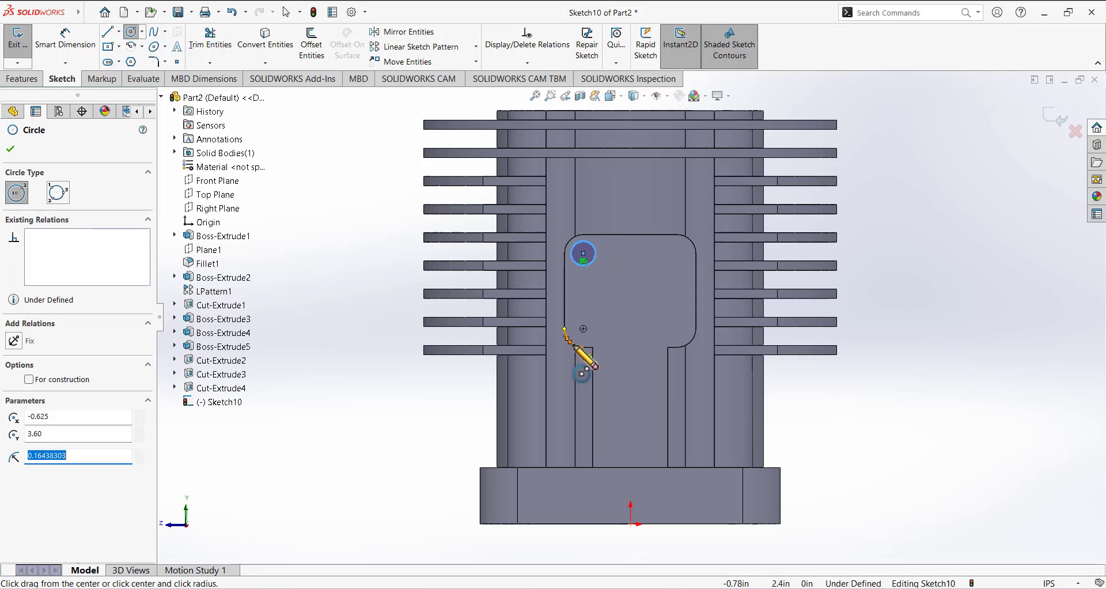
{"action": "left_click", "coordinate": [583, 329]}
{"action": "left_click", "coordinate": [600, 329]}
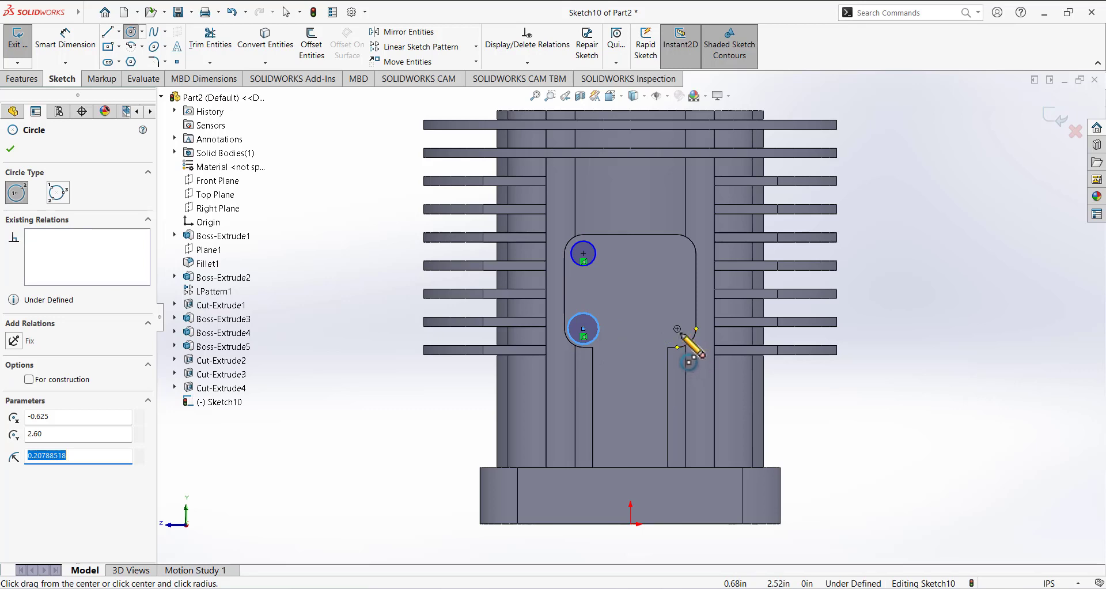
{"action": "left_click", "coordinate": [677, 329]}
{"action": "left_click", "coordinate": [682, 321]}
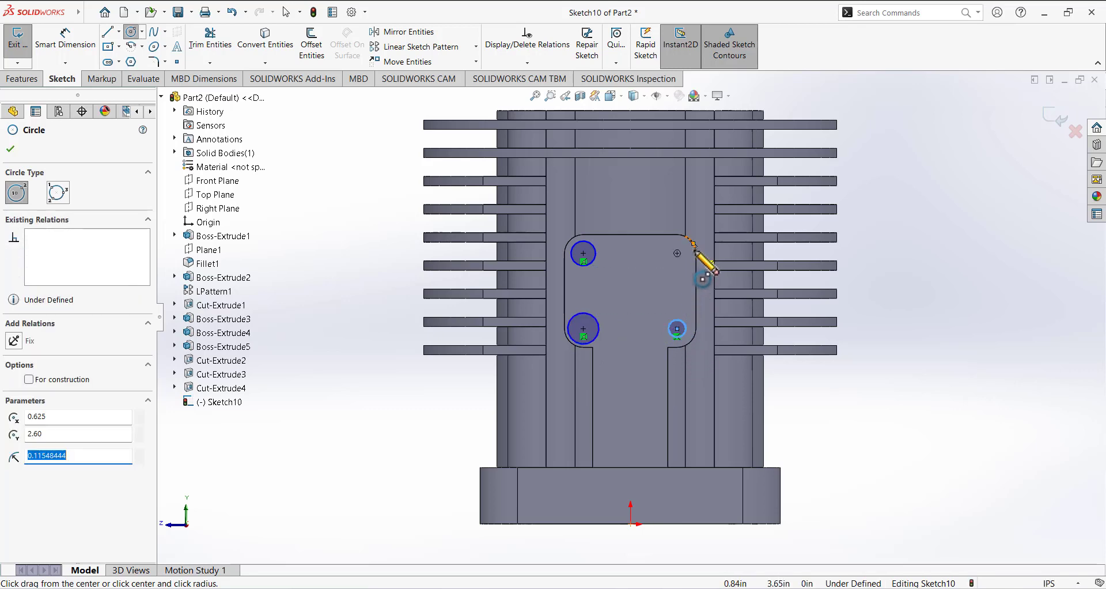
{"action": "left_click", "coordinate": [677, 253]}
{"action": "left_click", "coordinate": [688, 247]}
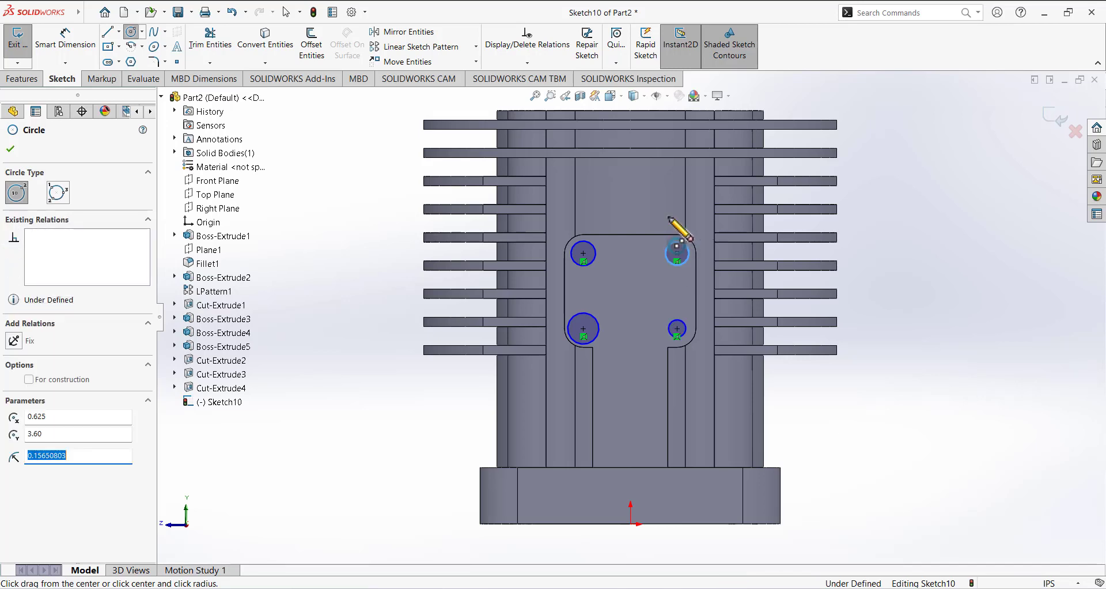
Step: Dimension the upper-left corner circle's diameter to 0.213 in on the side boss face
{"action": "left_click", "coordinate": [65, 39]}
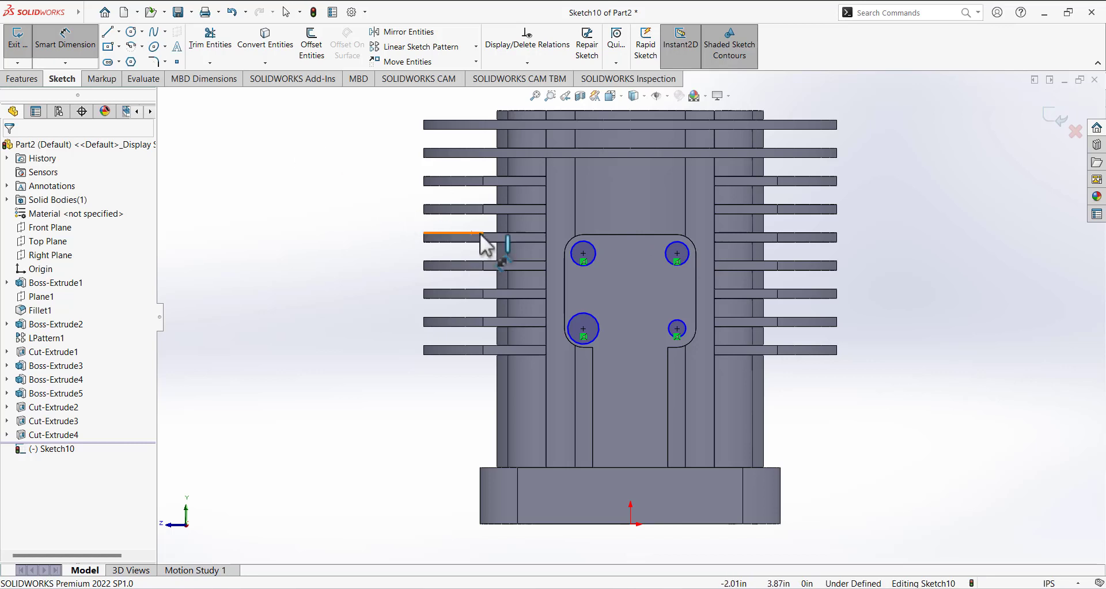
{"action": "left_click", "coordinate": [583, 255]}
{"action": "left_click", "coordinate": [423, 316]}
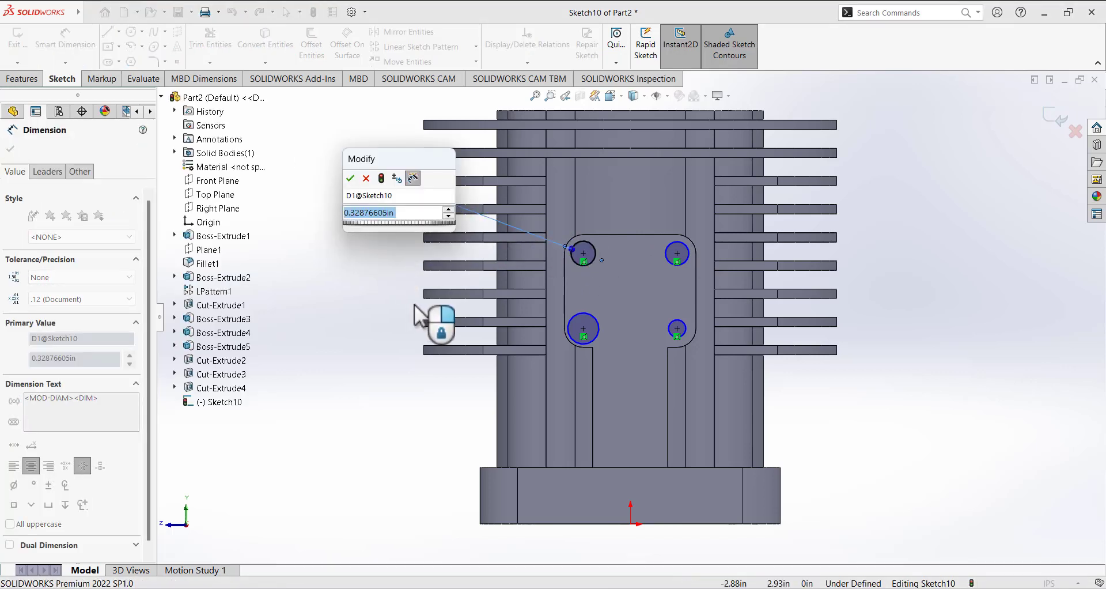
{"action": "type", "text": "0.213"}
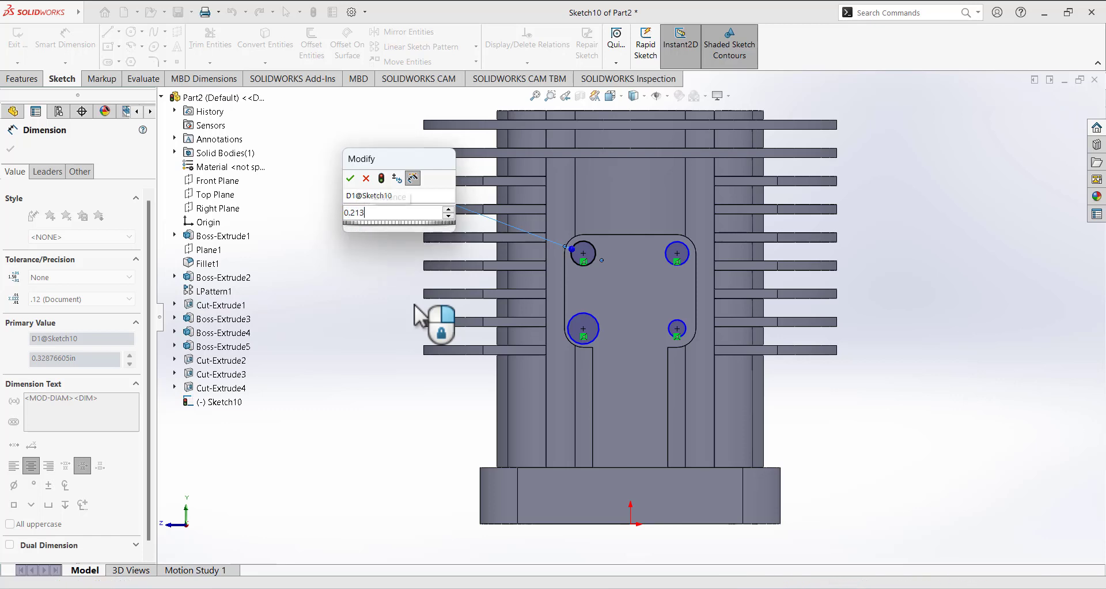
{"action": "key", "text": "Return"}
{"action": "left_click", "coordinate": [10, 149]}
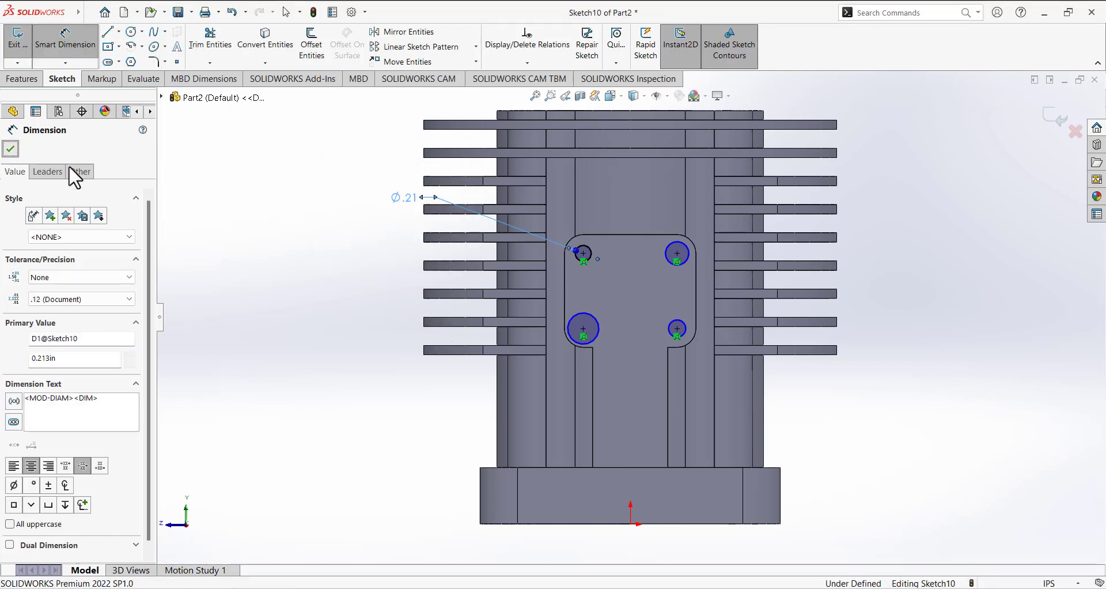
Step: Make all four corner circles on this side boss equal in size with an Equal relation
{"action": "left_click", "coordinate": [591, 251]}
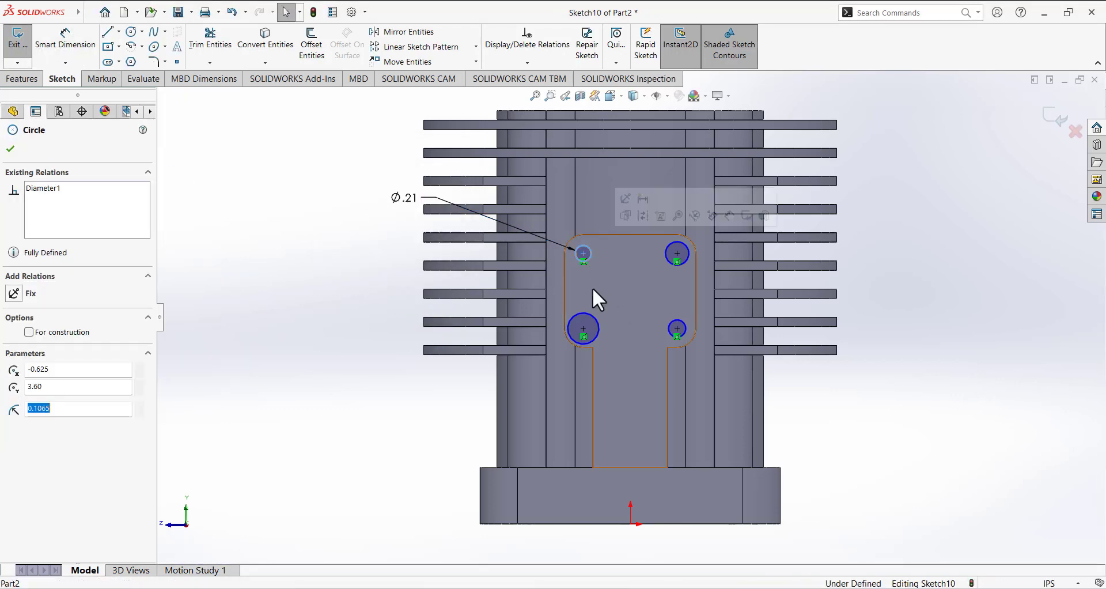
{"action": "left_click", "coordinate": [595, 317], "text": "ctrl"}
{"action": "left_click", "coordinate": [670, 323], "text": "ctrl"}
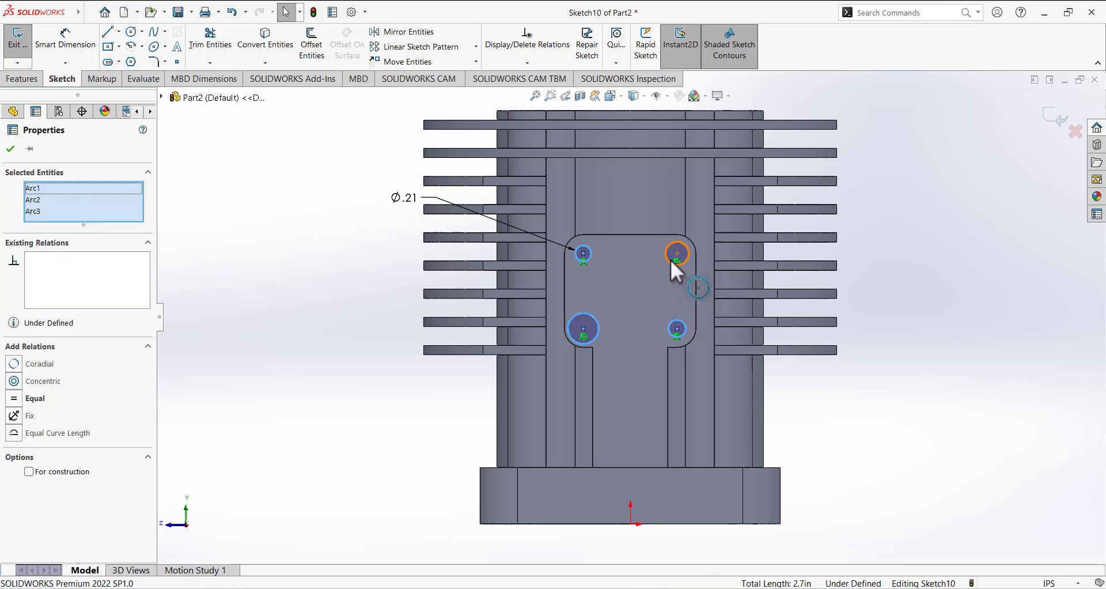
{"action": "left_click", "coordinate": [669, 262], "text": "ctrl"}
{"action": "left_click", "coordinate": [16, 413]}
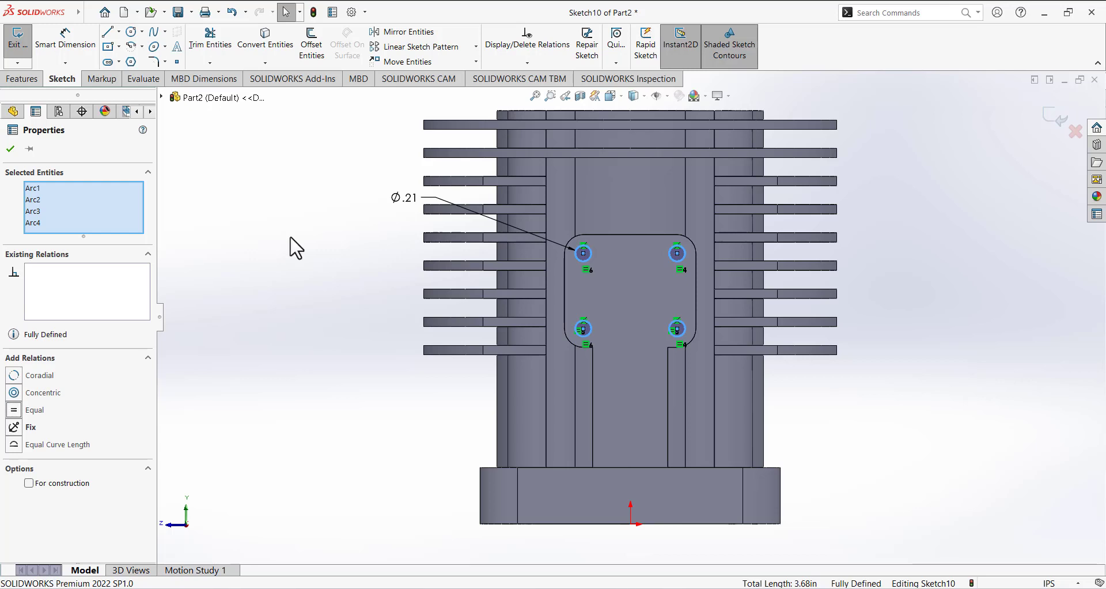
{"action": "left_click", "coordinate": [10, 149]}
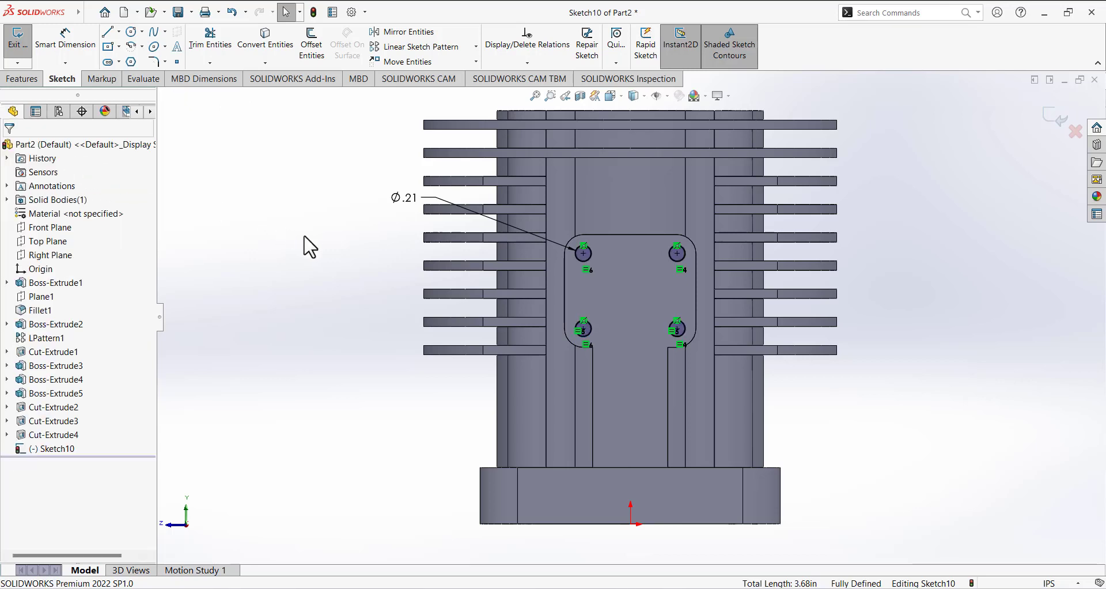
Step: Cut the four equal circles into this side boss with a Blind Extruded Cut 0.607 in deep
{"action": "middle_click_drag", "start_coordinate": [348, 239], "coordinate": [318, 278]}
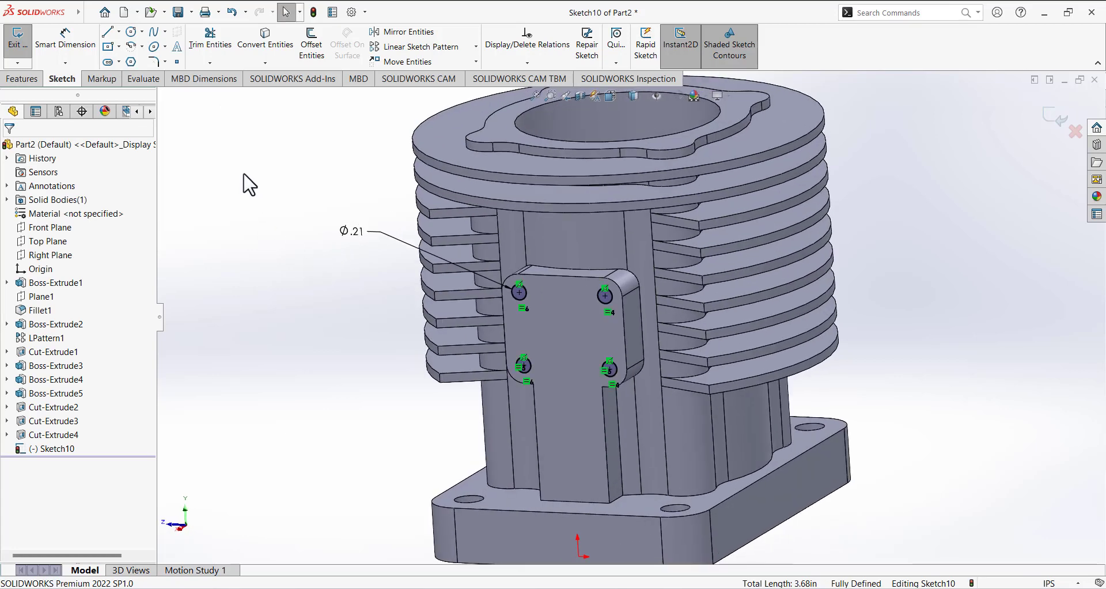
{"action": "left_click", "coordinate": [18, 38]}
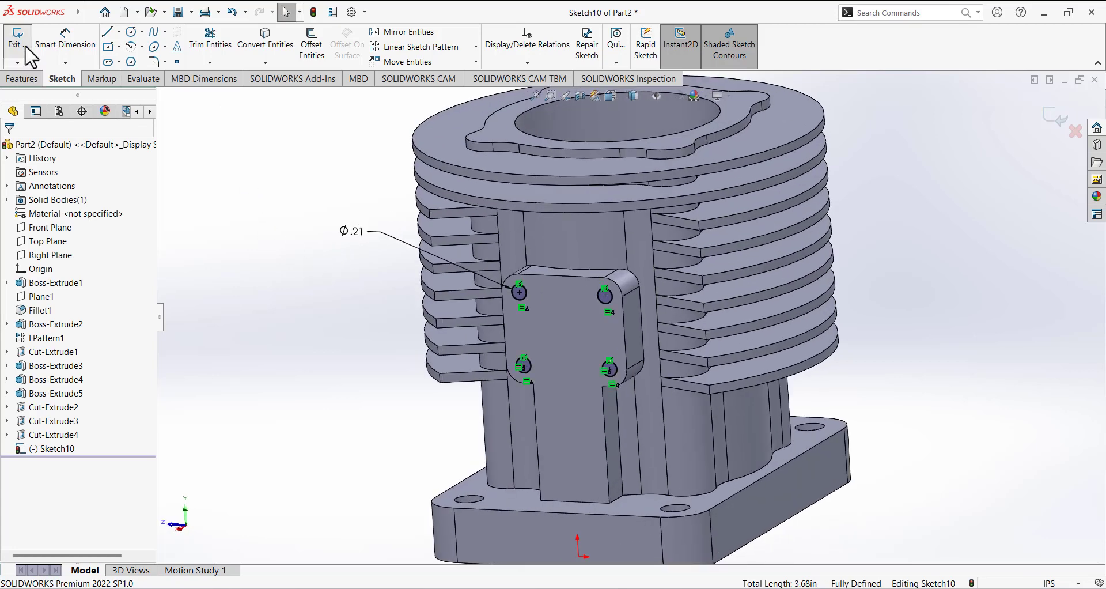
{"action": "left_click", "coordinate": [35, 81]}
{"action": "left_click", "coordinate": [198, 43]}
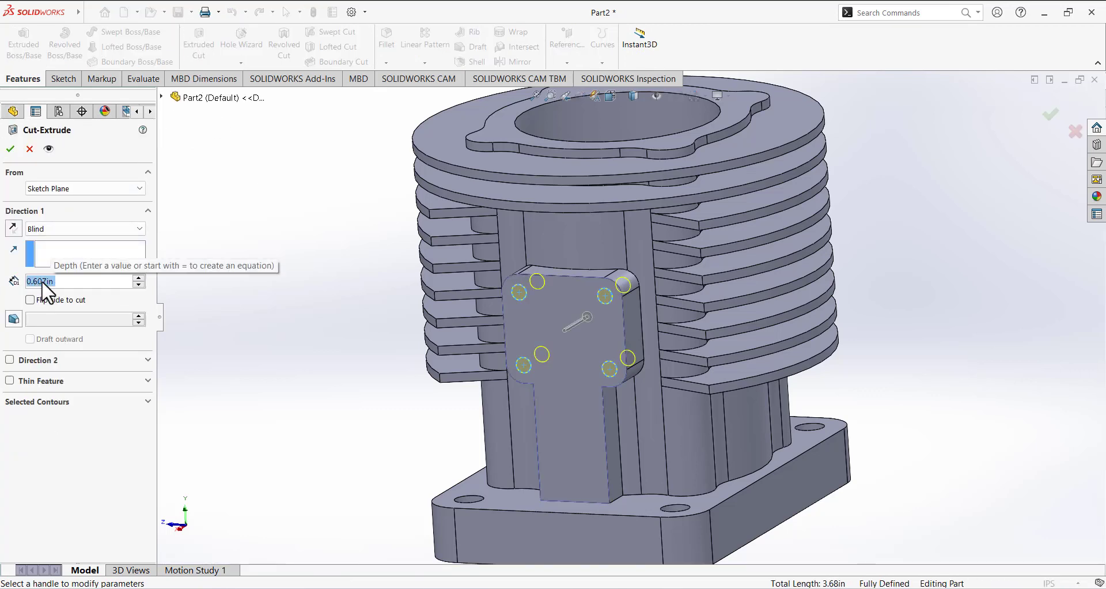
{"action": "left_click", "coordinate": [10, 149]}
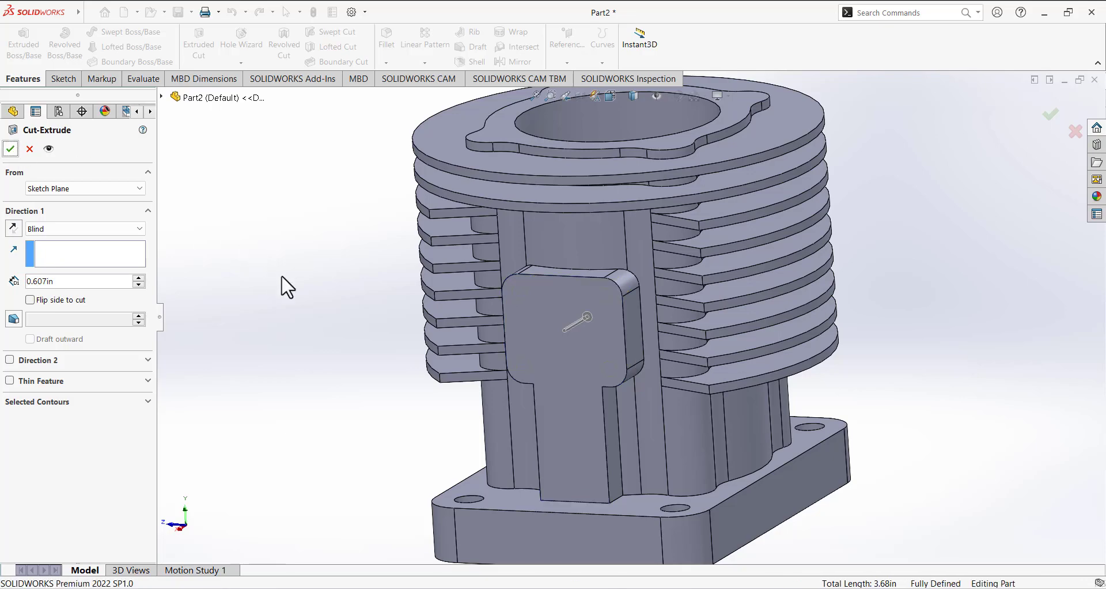
Step: Start a new sketch on the drilled outer face of the same side boss and view it face-on
{"action": "middle_click_drag", "start_coordinate": [356, 220], "coordinate": [335, 315]}
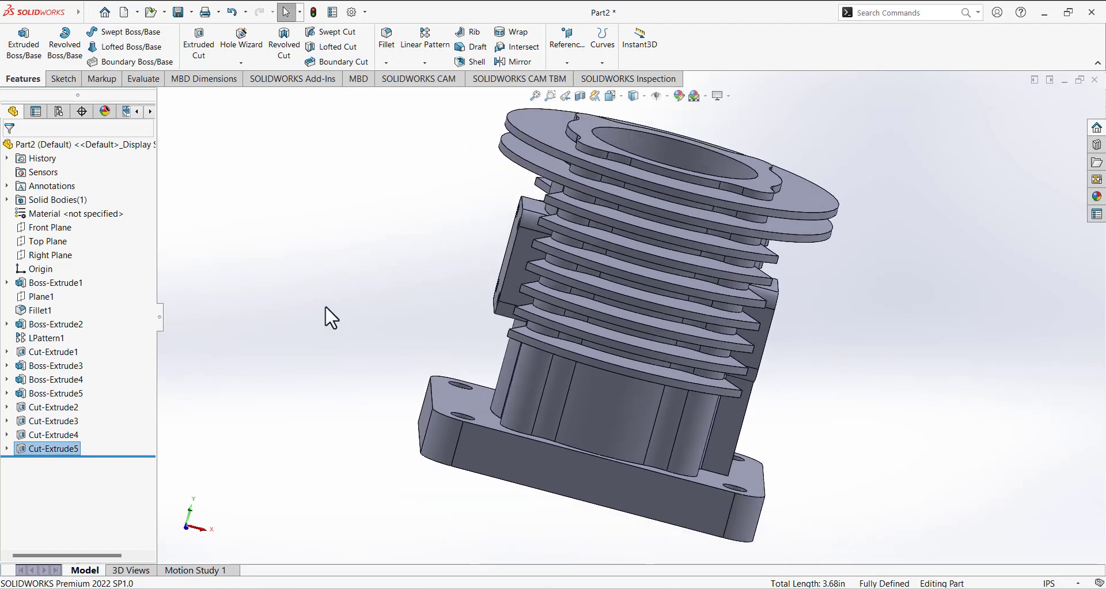
{"action": "middle_click_drag", "start_coordinate": [449, 285], "coordinate": [506, 297]}
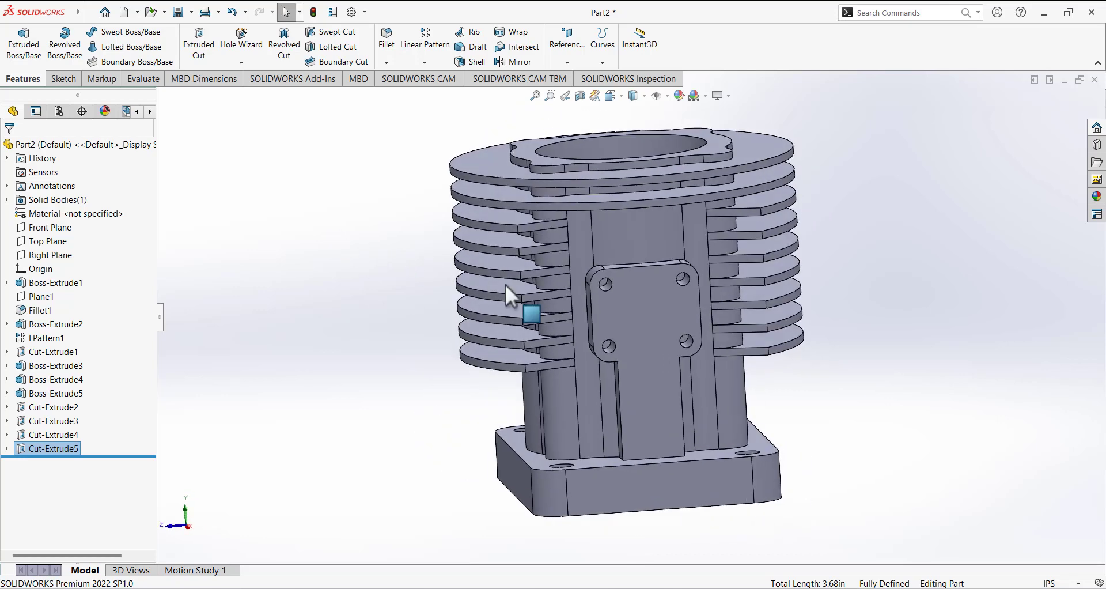
{"action": "left_click", "coordinate": [63, 79]}
{"action": "left_click", "coordinate": [17, 38]}
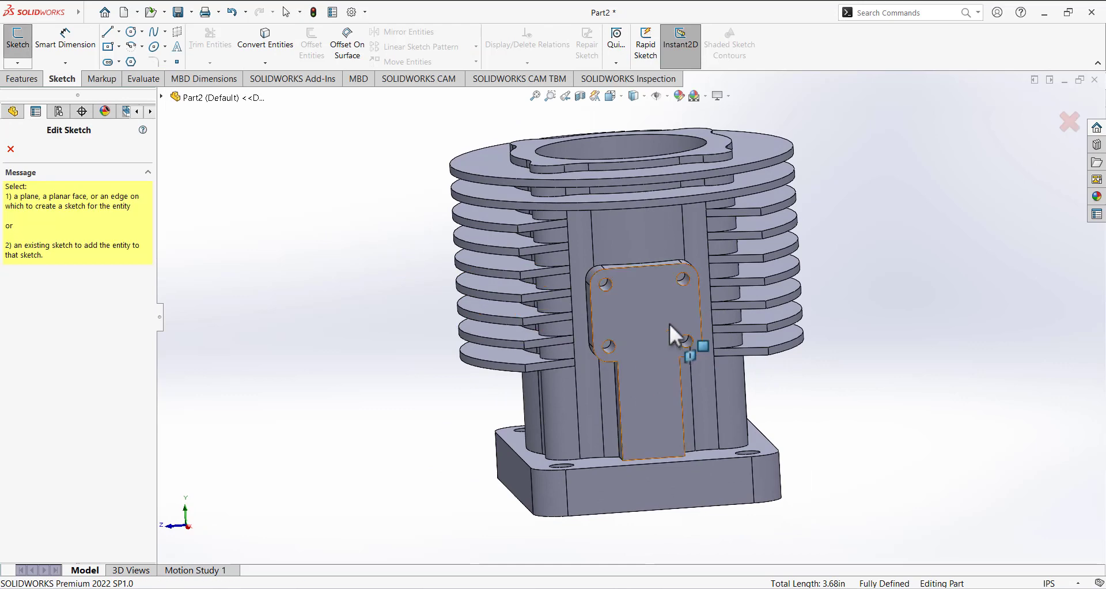
{"action": "left_click", "coordinate": [656, 311]}
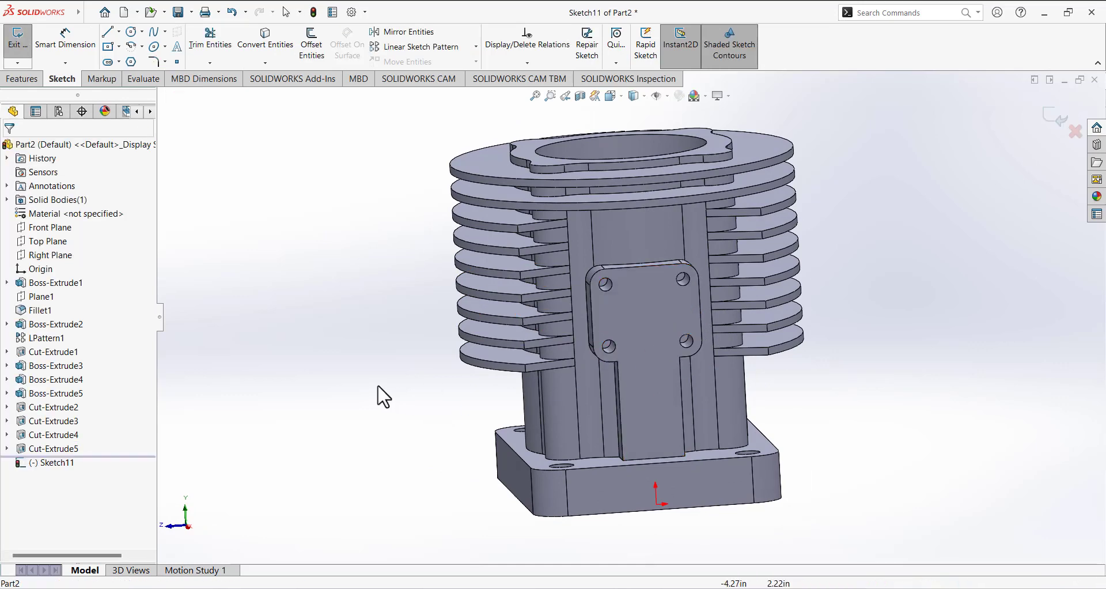
{"action": "left_click", "coordinate": [612, 96]}
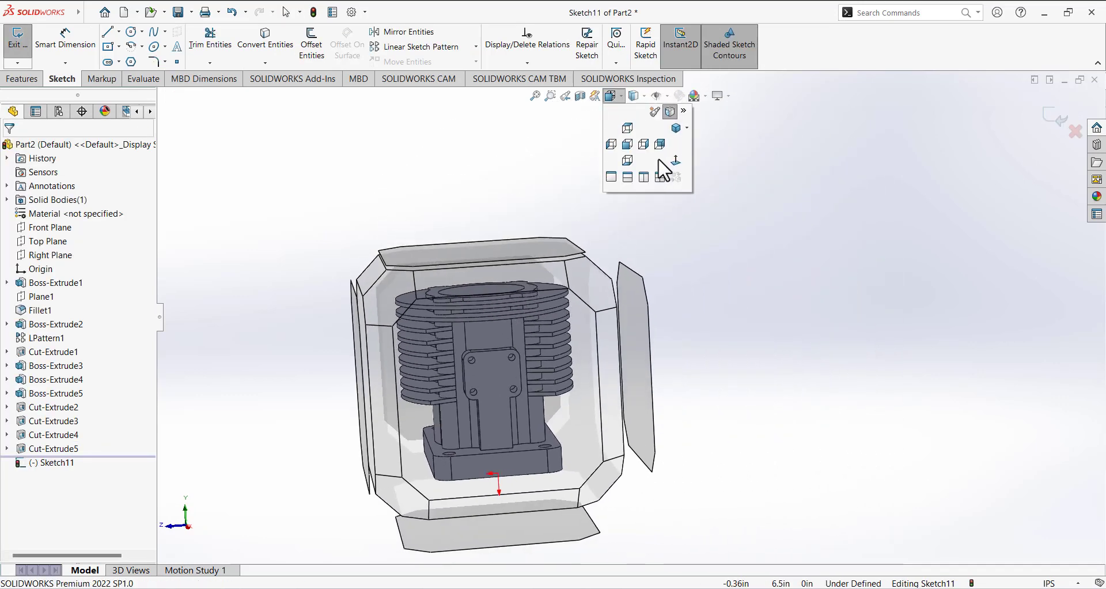
{"action": "left_click", "coordinate": [673, 161]}
Step: Sketch a circle of about 0.35 in radius between the four corner holes, centred directly above the origin
{"action": "left_click", "coordinate": [131, 32]}
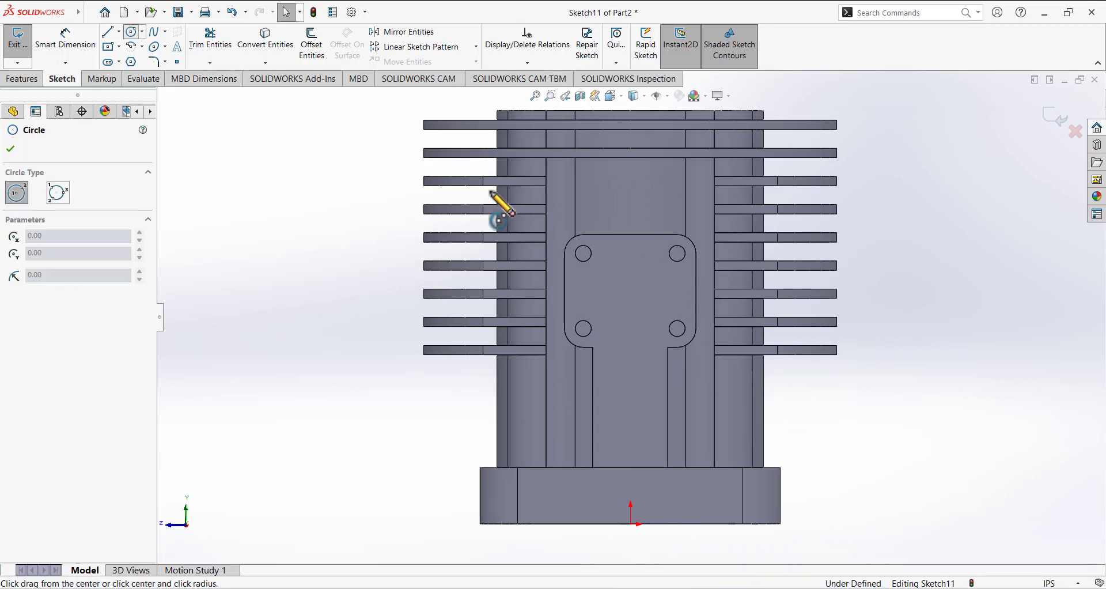
{"action": "left_click", "coordinate": [631, 296]}
{"action": "left_click", "coordinate": [642, 275]}
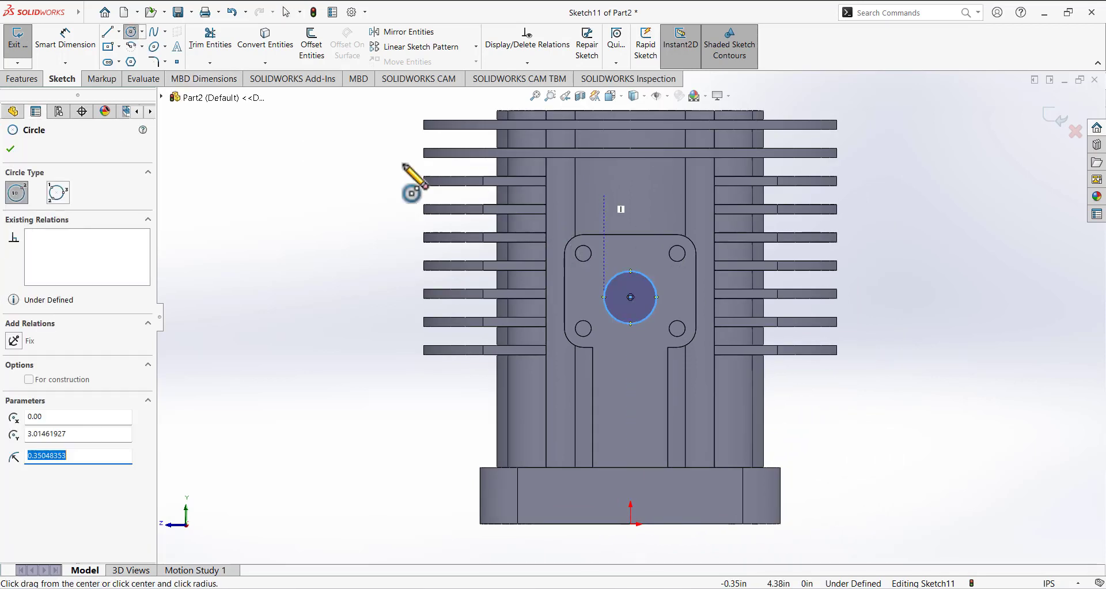
Step: Dimension the central circle's centre 3.1 in above the origin
{"action": "left_click", "coordinate": [66, 38]}
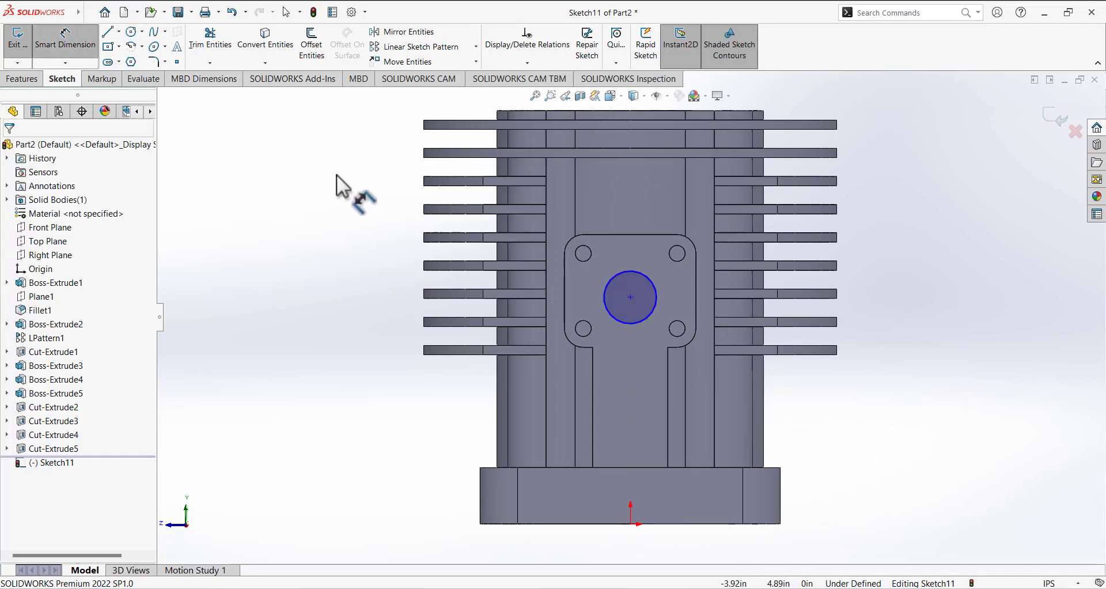
{"action": "left_click", "coordinate": [629, 297]}
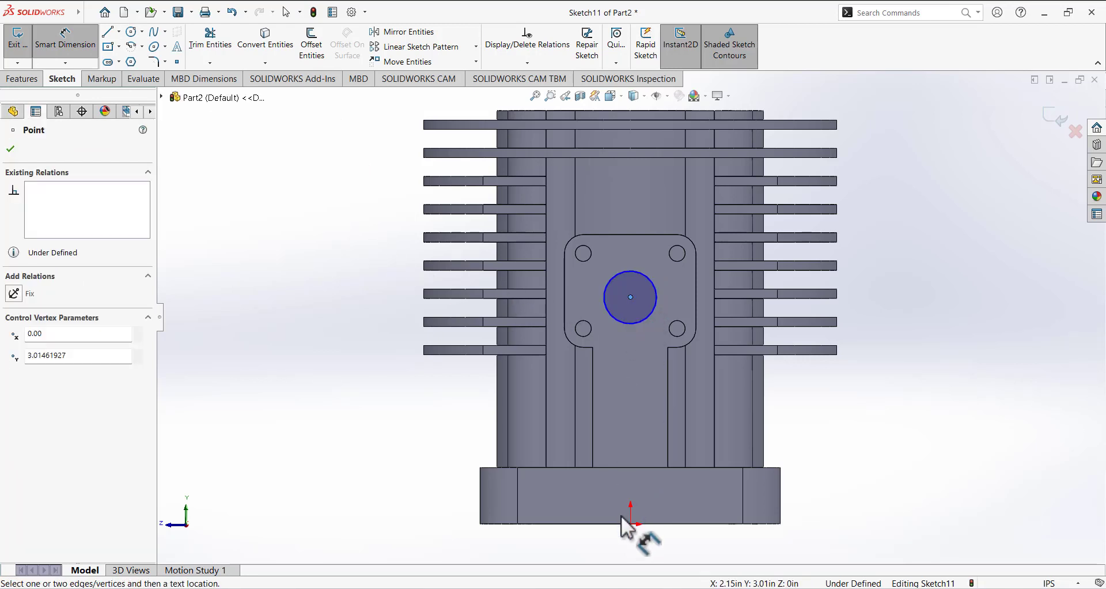
{"action": "left_click", "coordinate": [631, 524]}
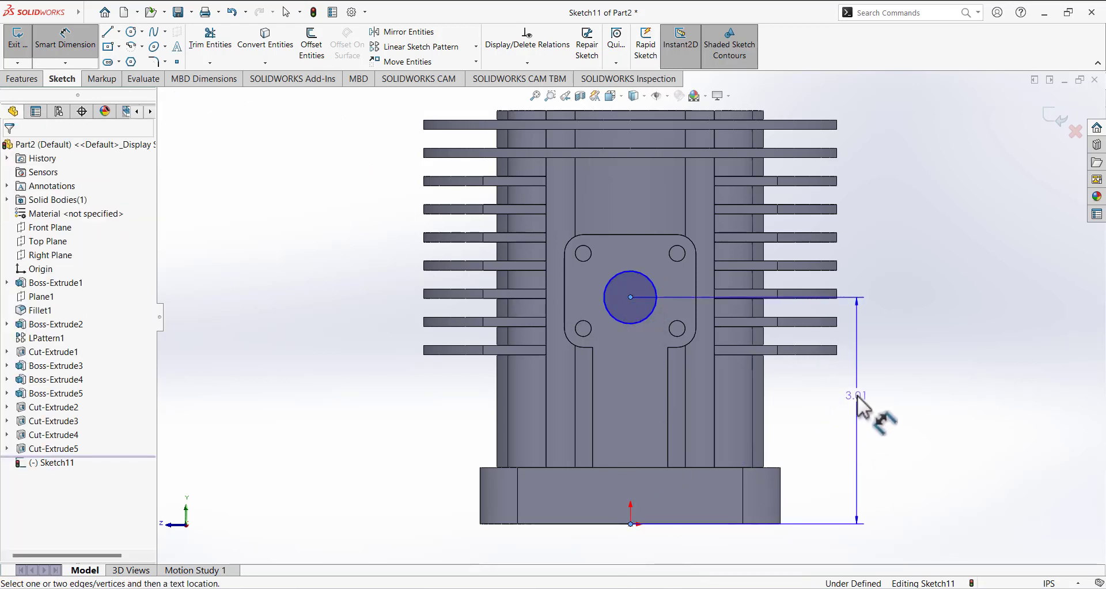
{"action": "left_click", "coordinate": [916, 437]}
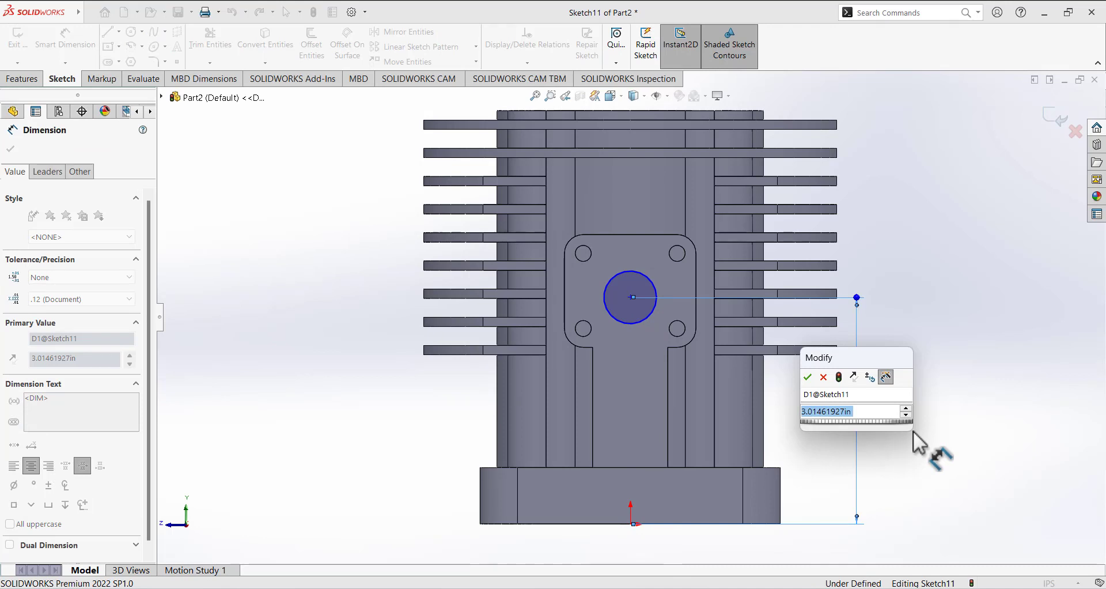
{"action": "type", "text": "3.1"}
{"action": "key", "text": "Return"}
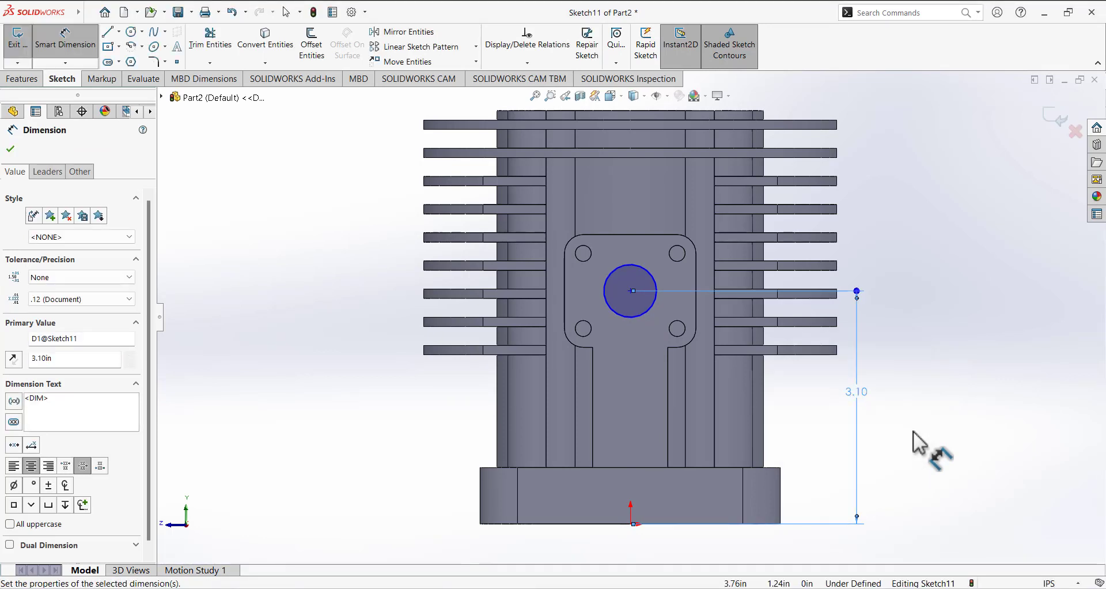
Step: Dimension the central circle's diameter to 1.010 in
{"action": "left_click", "coordinate": [634, 278]}
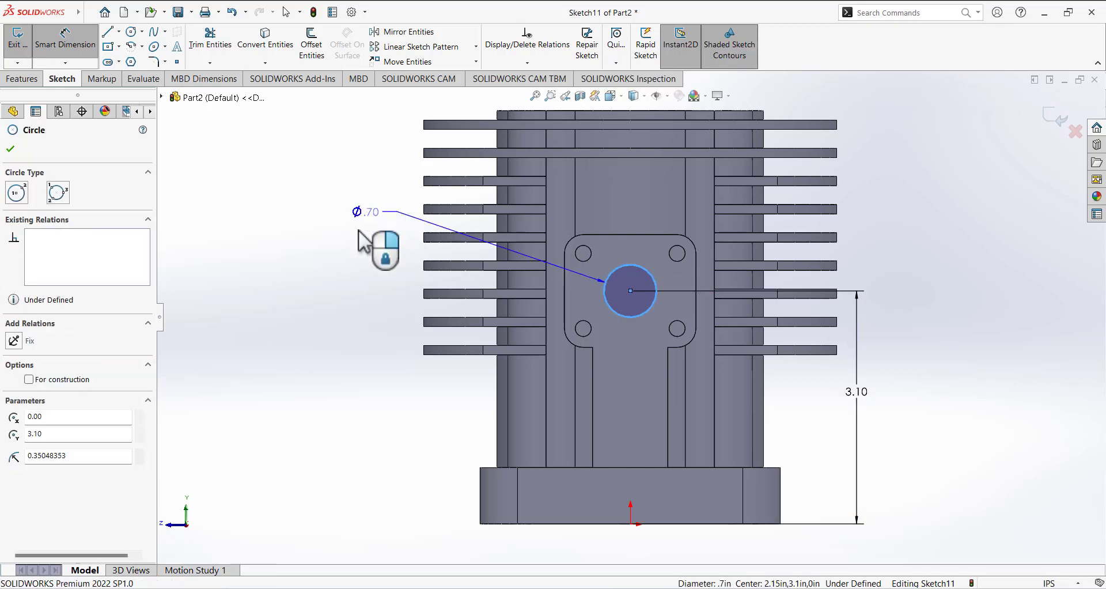
{"action": "left_click", "coordinate": [363, 230]}
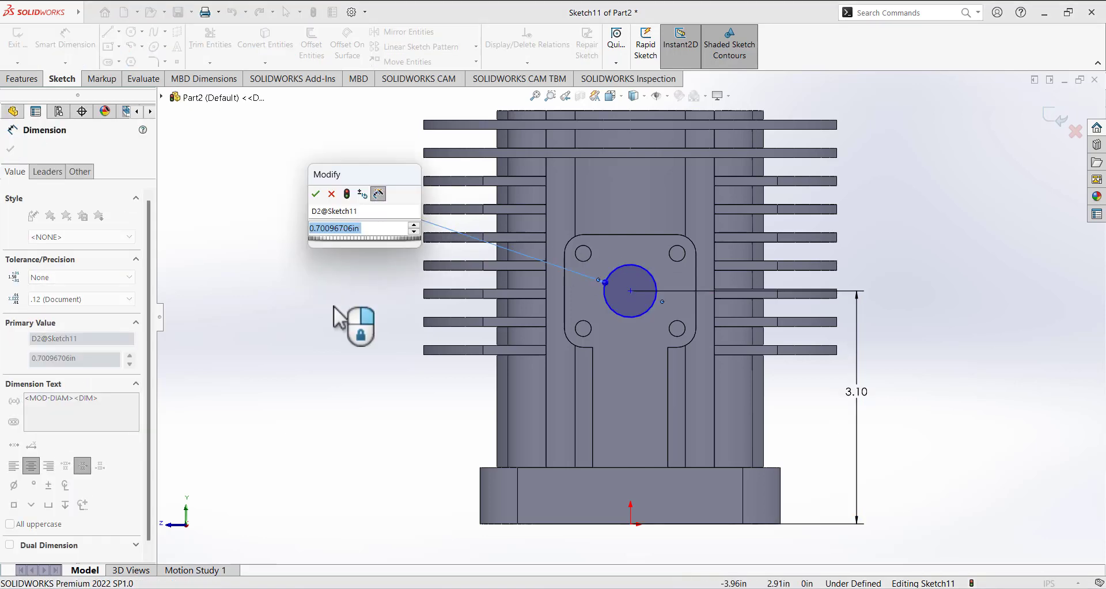
{"action": "type", "text": "1.010"}
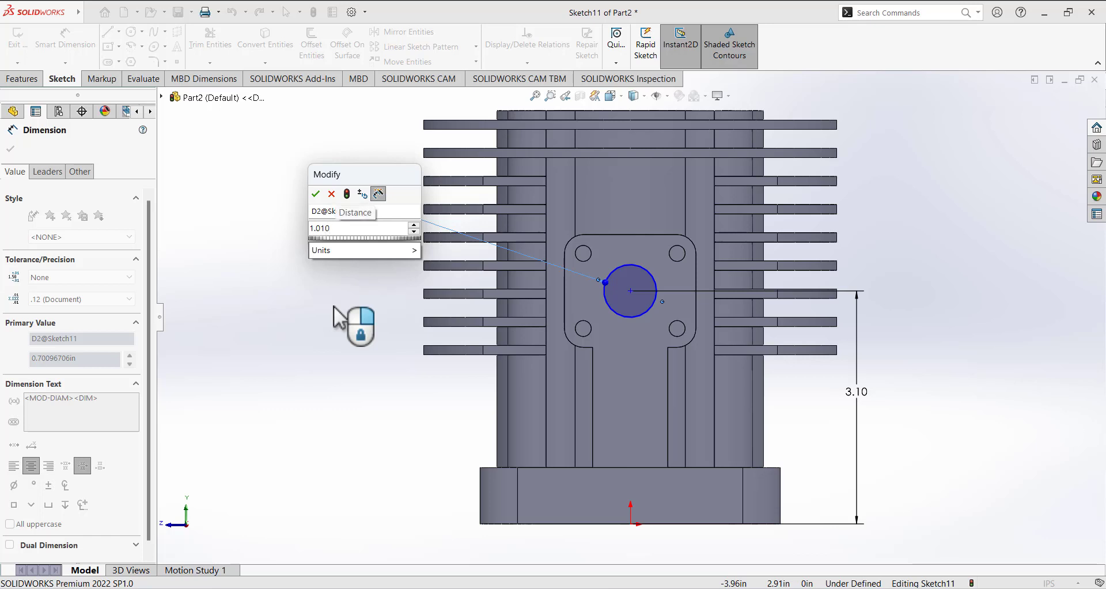
{"action": "key", "text": "Return"}
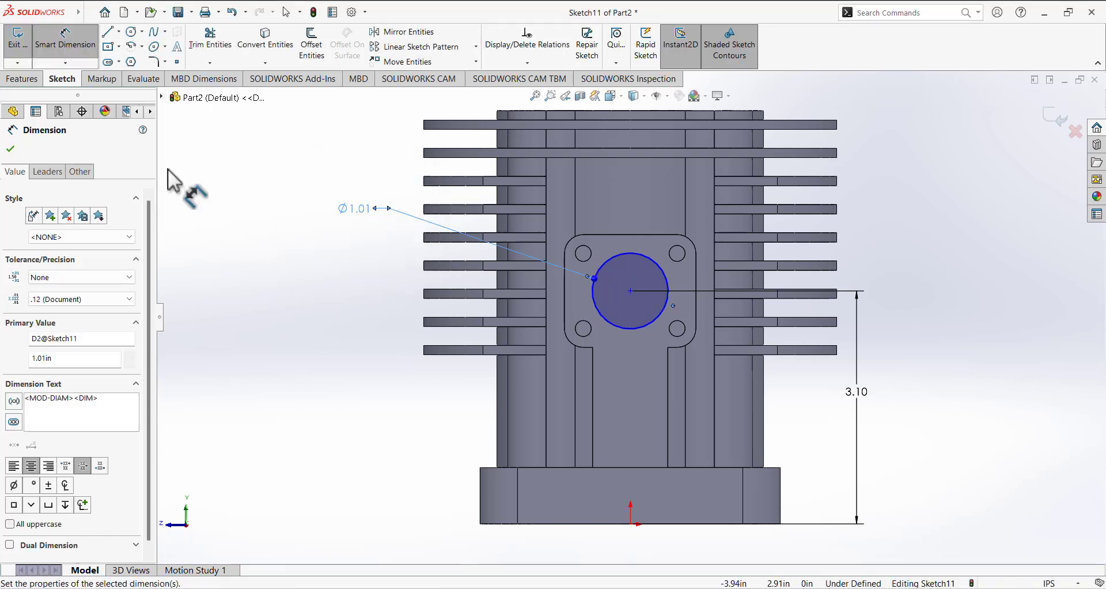
{"action": "left_click", "coordinate": [65, 39]}
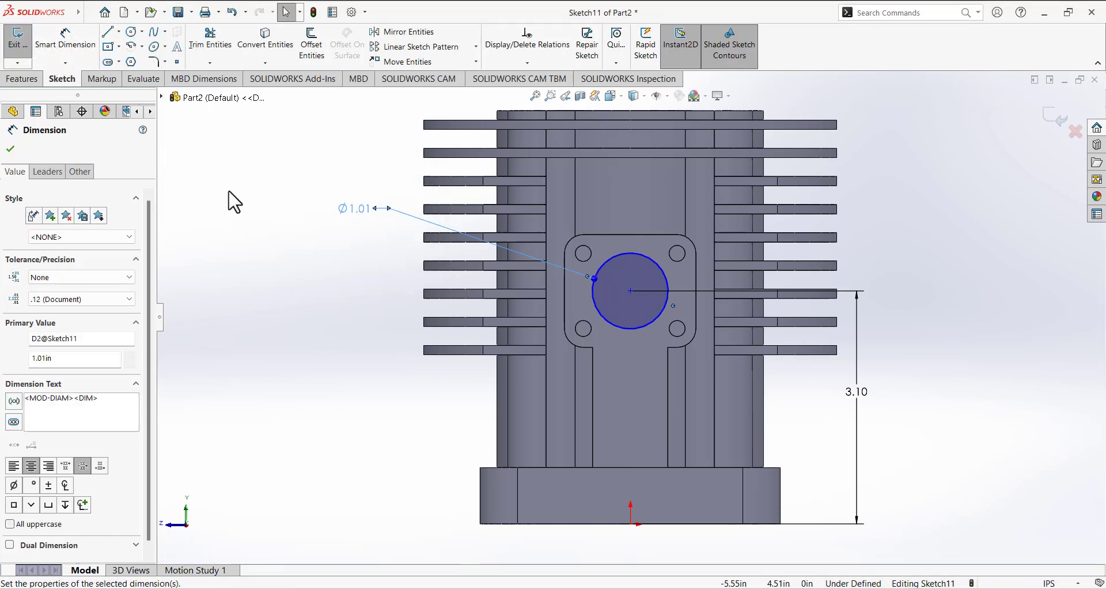
Step: Add a vertical relation between the central circle's centre and the origin, and finish the sketch
{"action": "left_click", "coordinate": [527, 62]}
{"action": "left_click", "coordinate": [510, 92]}
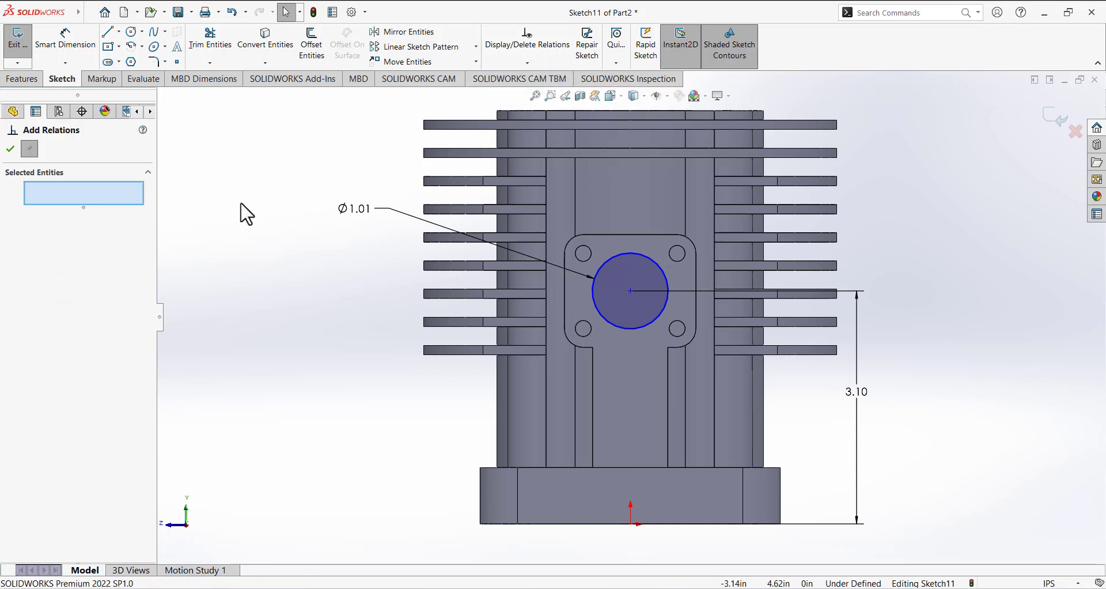
{"action": "left_click", "coordinate": [630, 291]}
{"action": "left_click", "coordinate": [632, 524]}
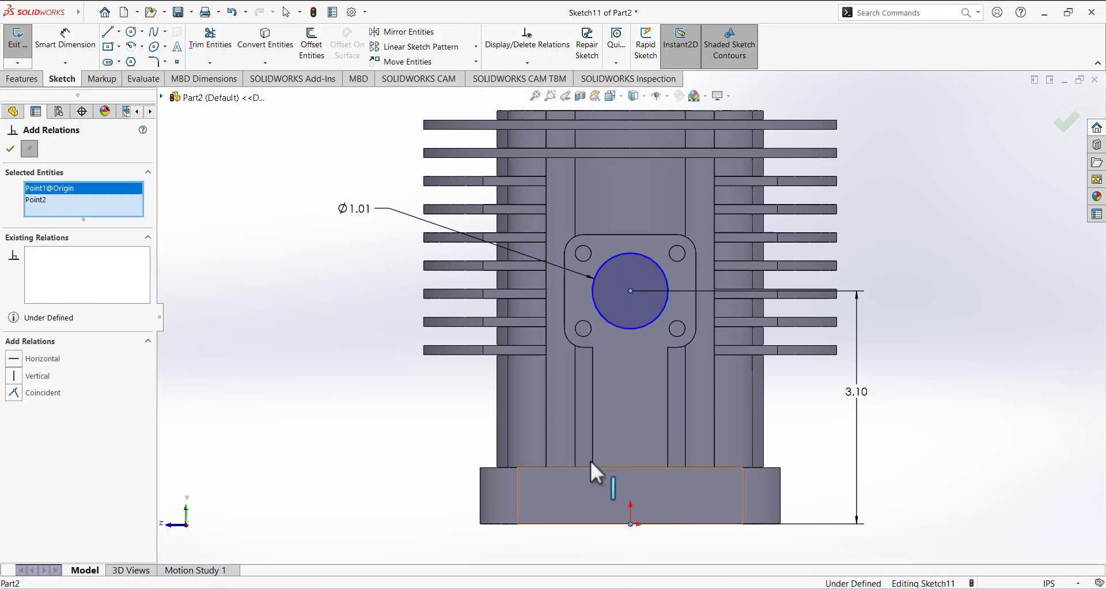
{"action": "left_click", "coordinate": [14, 376]}
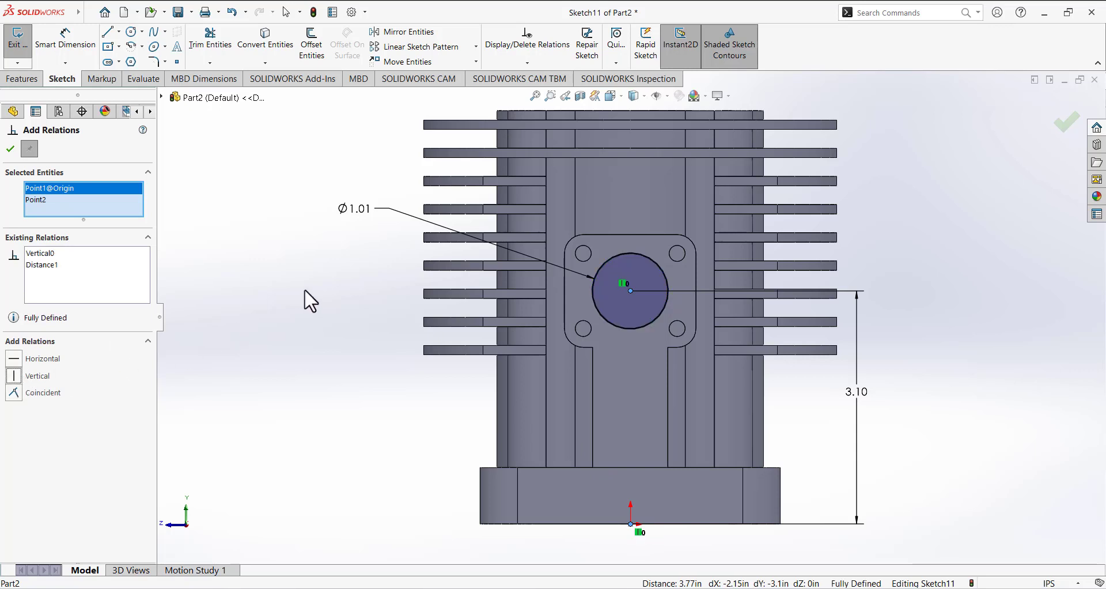
{"action": "left_click", "coordinate": [14, 151]}
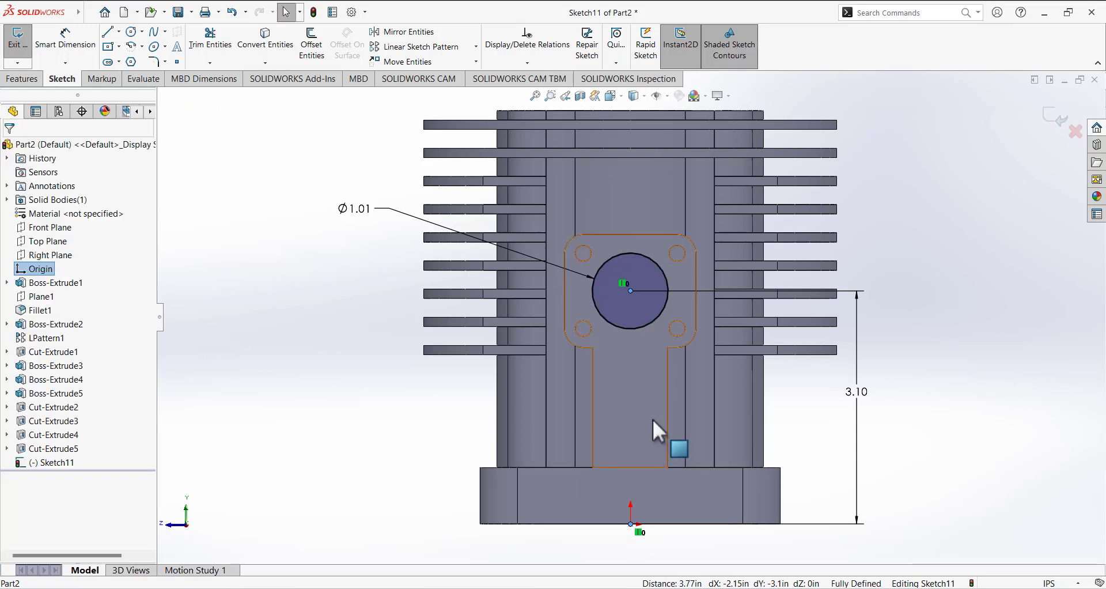
{"action": "left_click", "coordinate": [16, 40]}
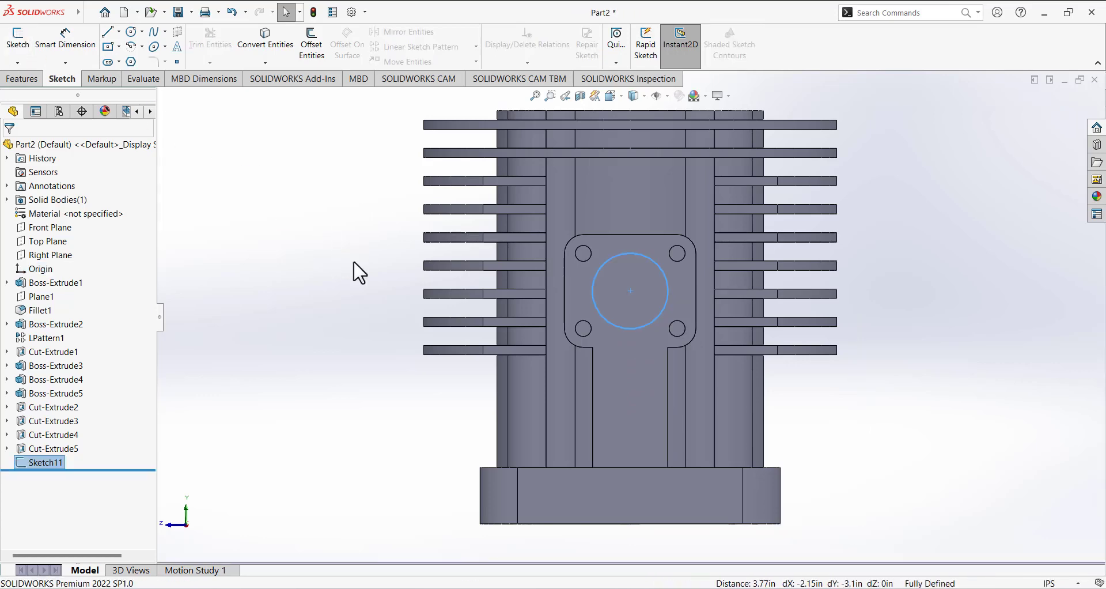
Step: Try to extrude the central circle as a merged boss 0.125 in deep, reversed into the side boss
{"action": "middle_click_drag", "start_coordinate": [351, 259], "coordinate": [411, 326]}
{"action": "left_click", "coordinate": [32, 82]}
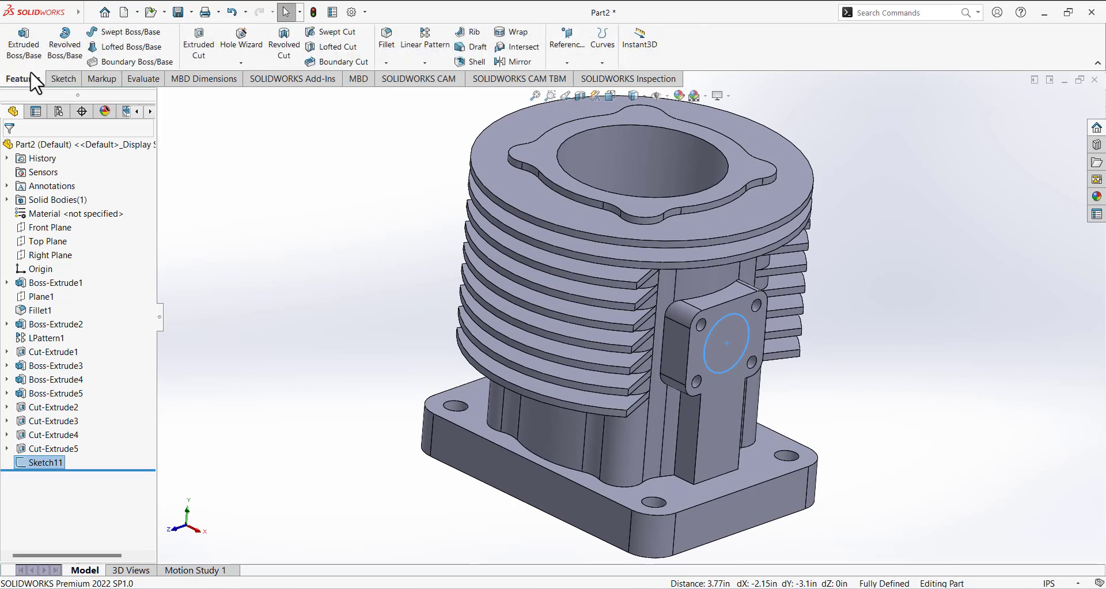
{"action": "left_click", "coordinate": [23, 41]}
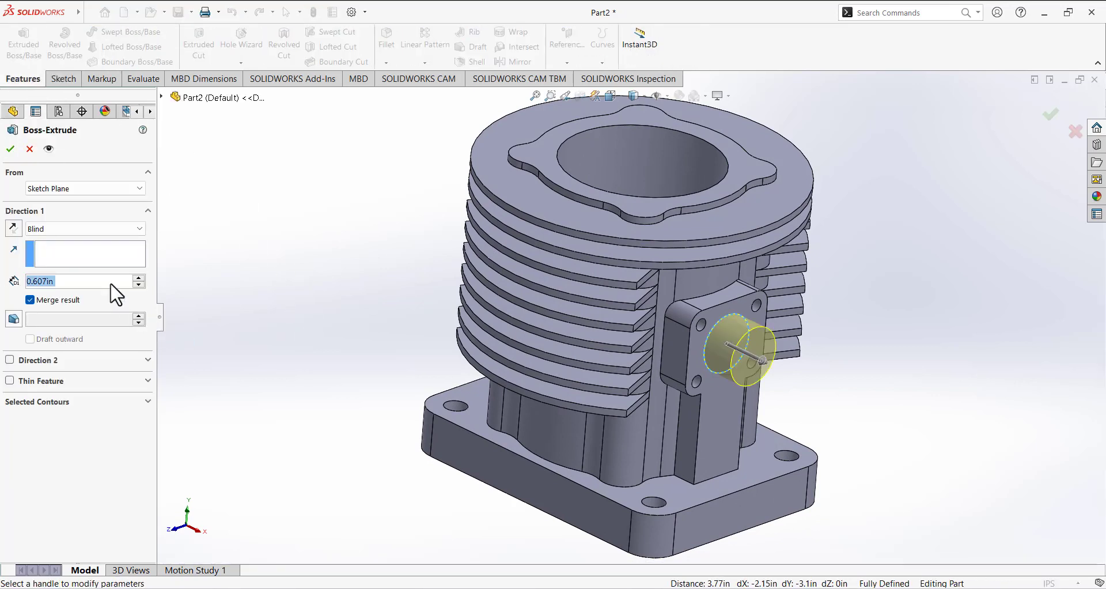
{"action": "left_click", "coordinate": [15, 230]}
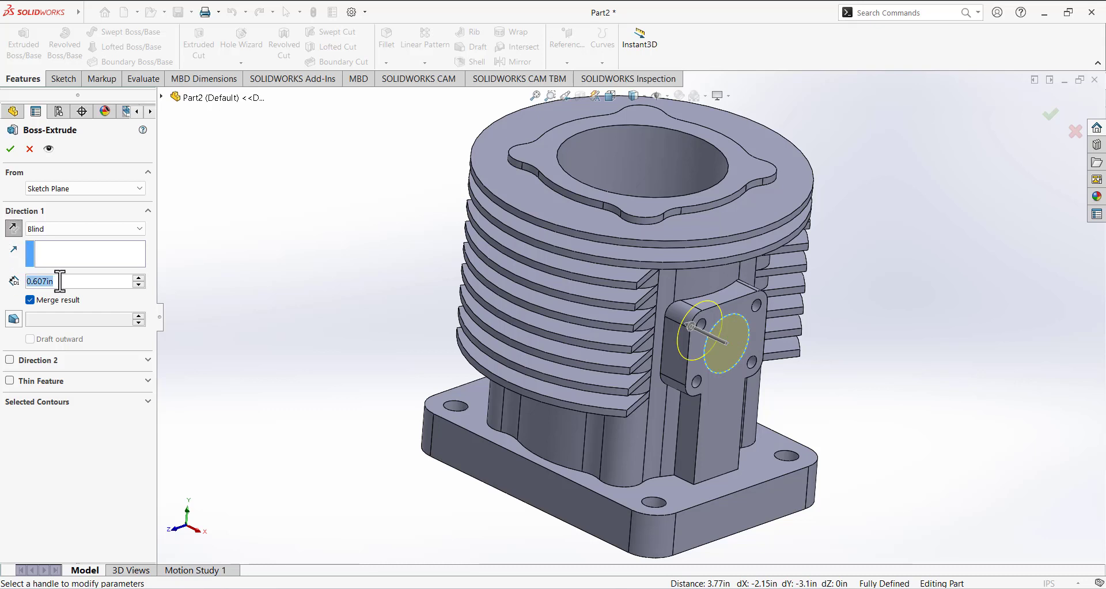
{"action": "type", "text": "0.125"}
{"action": "key", "text": "Return"}
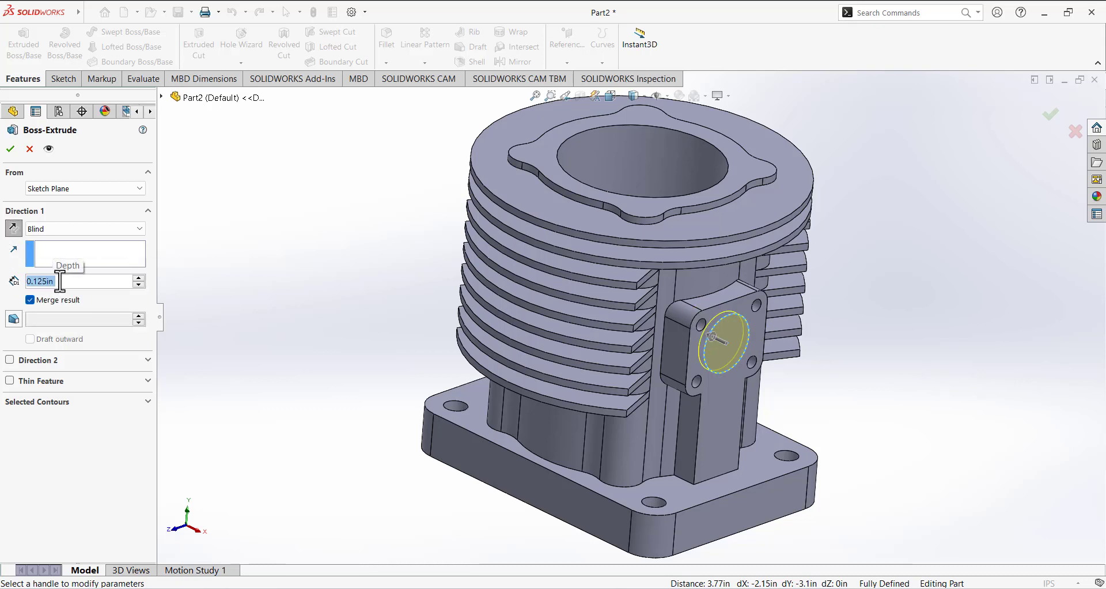
{"action": "left_click", "coordinate": [10, 150]}
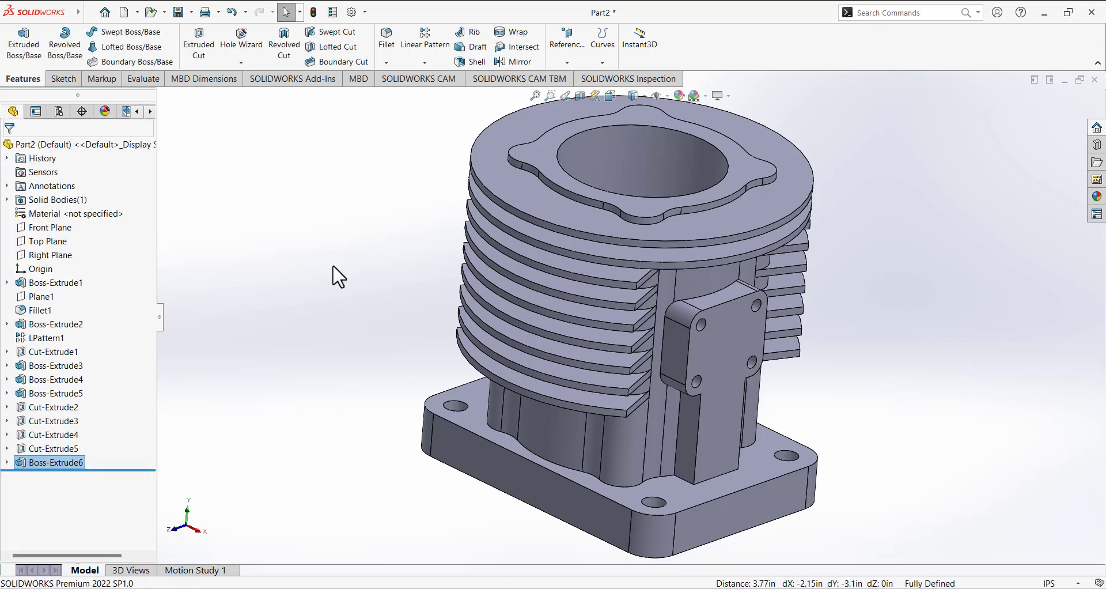
Step: Delete the last boss extrusion from the central circle, keeping its sketch
{"action": "left_click", "coordinate": [51, 462]}
{"action": "right_click", "coordinate": [51, 462]}
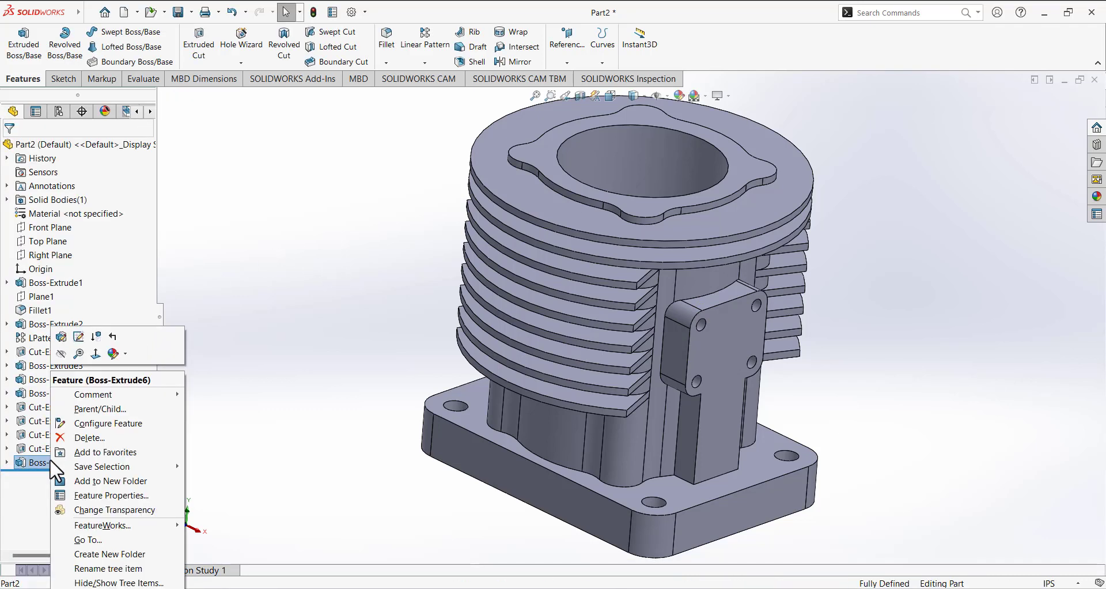
{"action": "left_click", "coordinate": [74, 436]}
{"action": "left_click", "coordinate": [632, 231]}
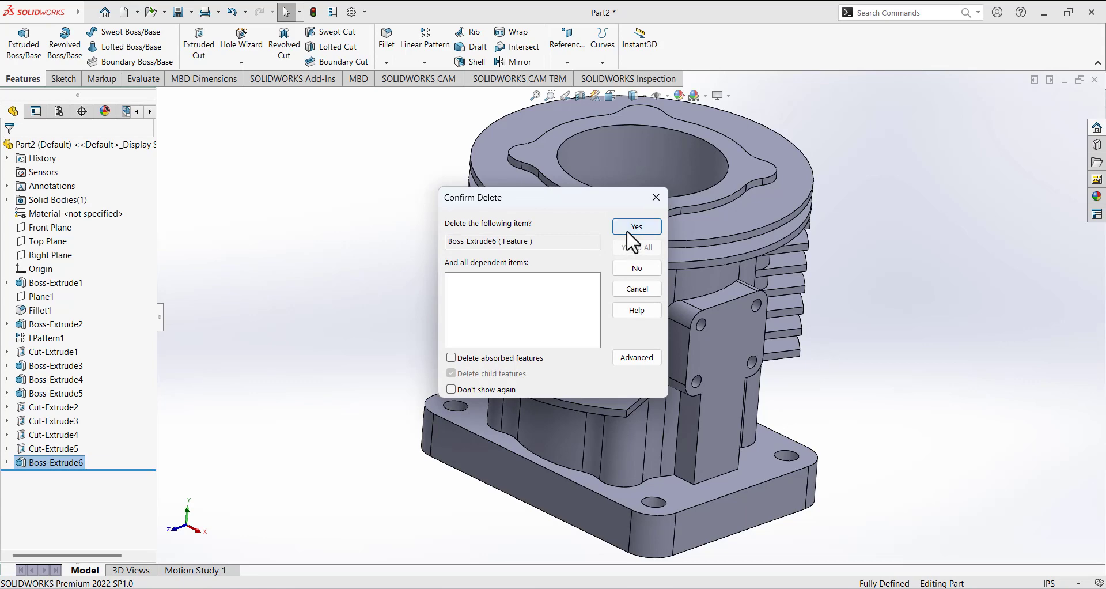
Step: Cut-extrude the central circle sketch 0.125 in blind into the side boss to form a shallow recess
{"action": "left_click", "coordinate": [48, 464]}
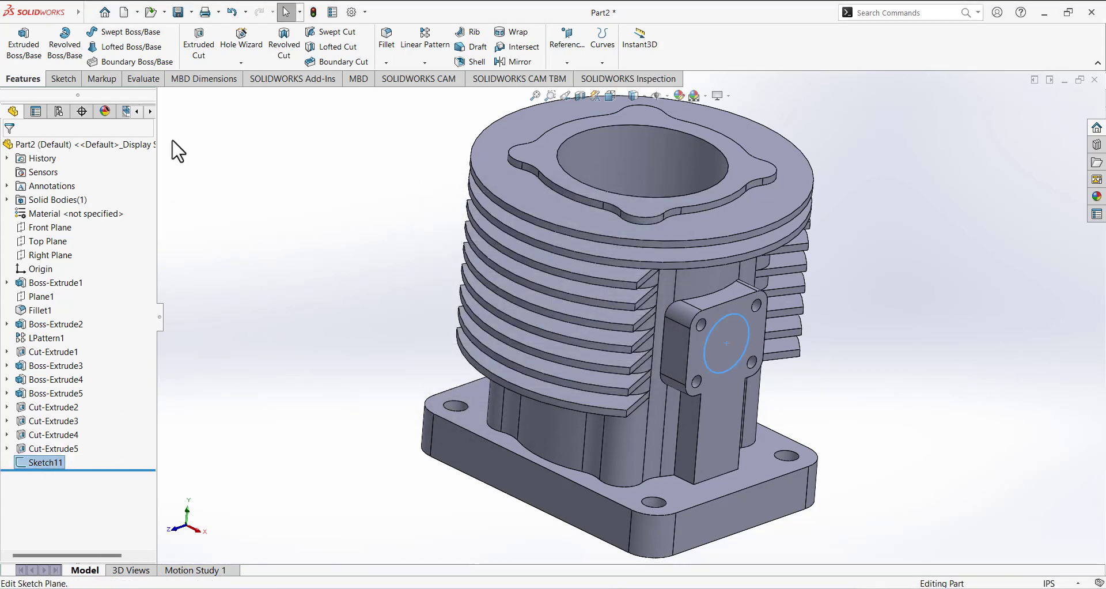
{"action": "left_click", "coordinate": [199, 53]}
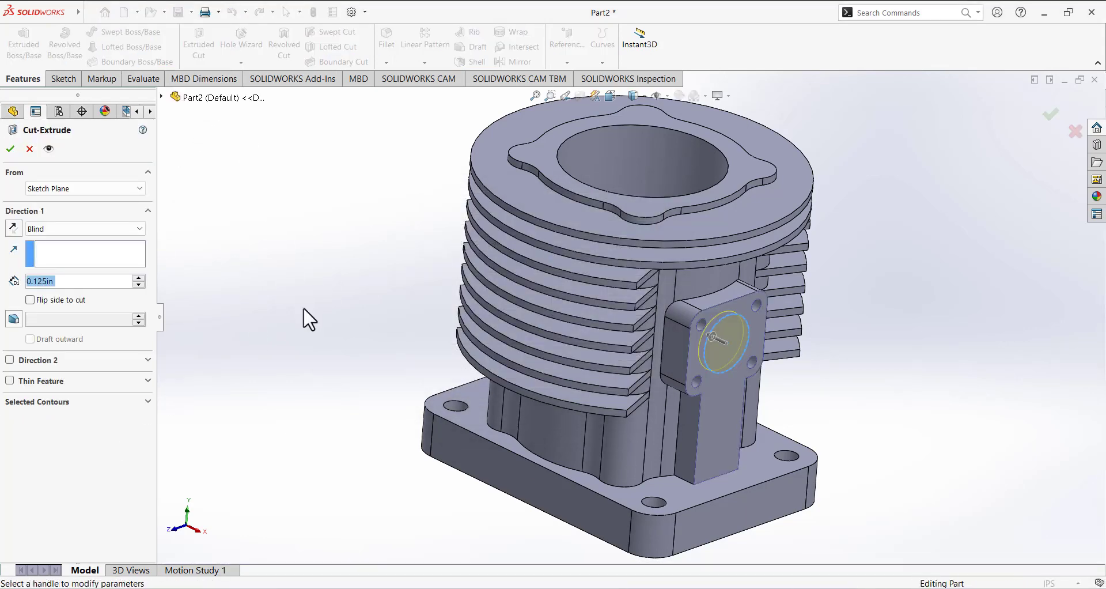
{"action": "left_click", "coordinate": [11, 149]}
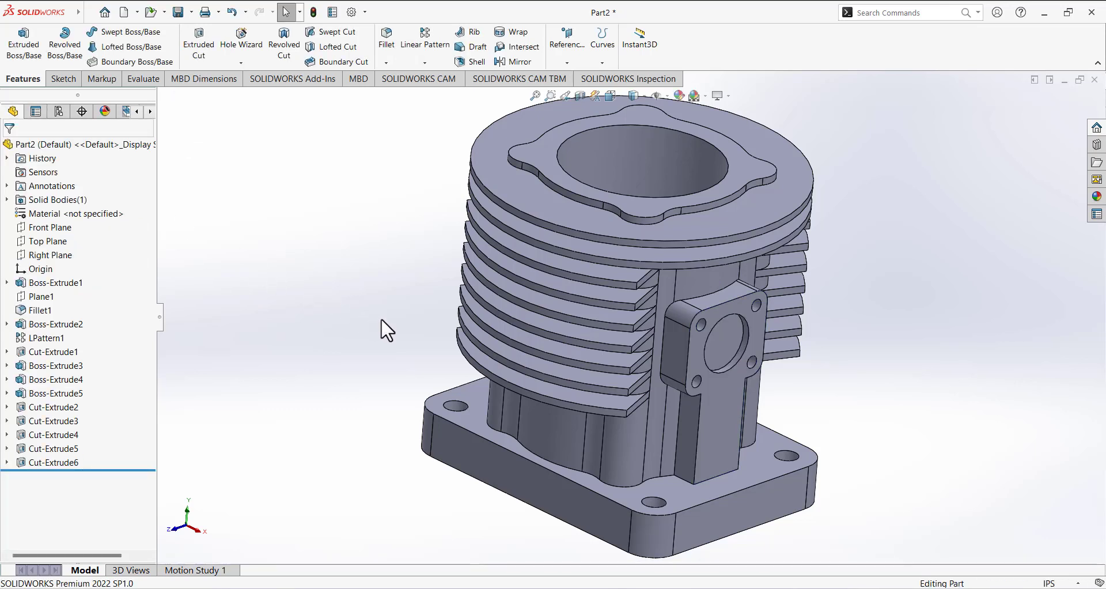
Step: Start a new sketch on the outer face of the recessed side boss and view it face-on
{"action": "left_click", "coordinate": [62, 79]}
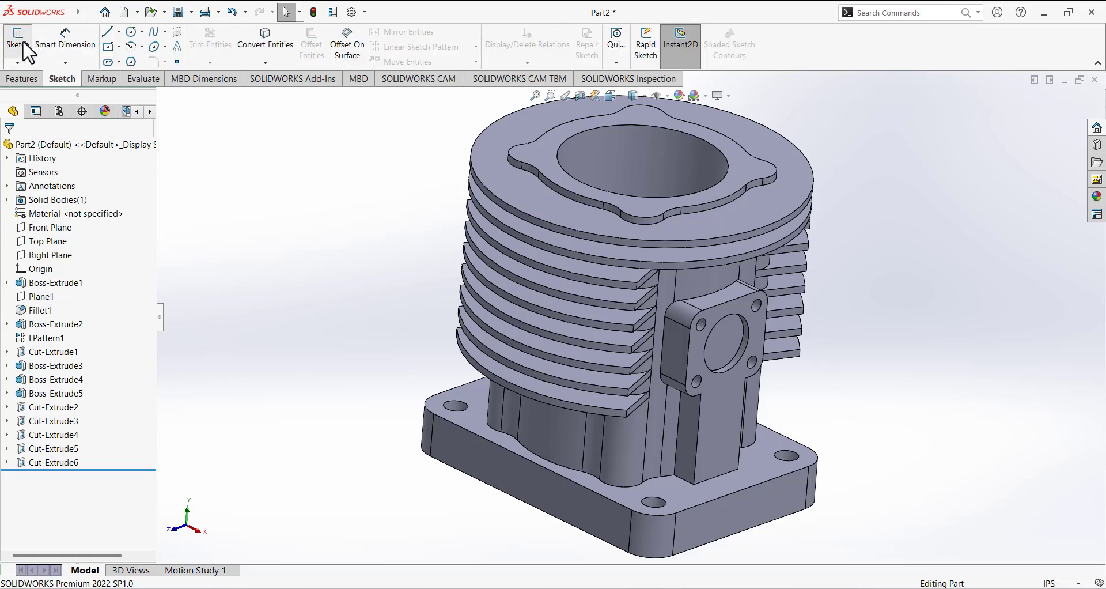
{"action": "left_click", "coordinate": [24, 44]}
{"action": "left_click", "coordinate": [714, 378]}
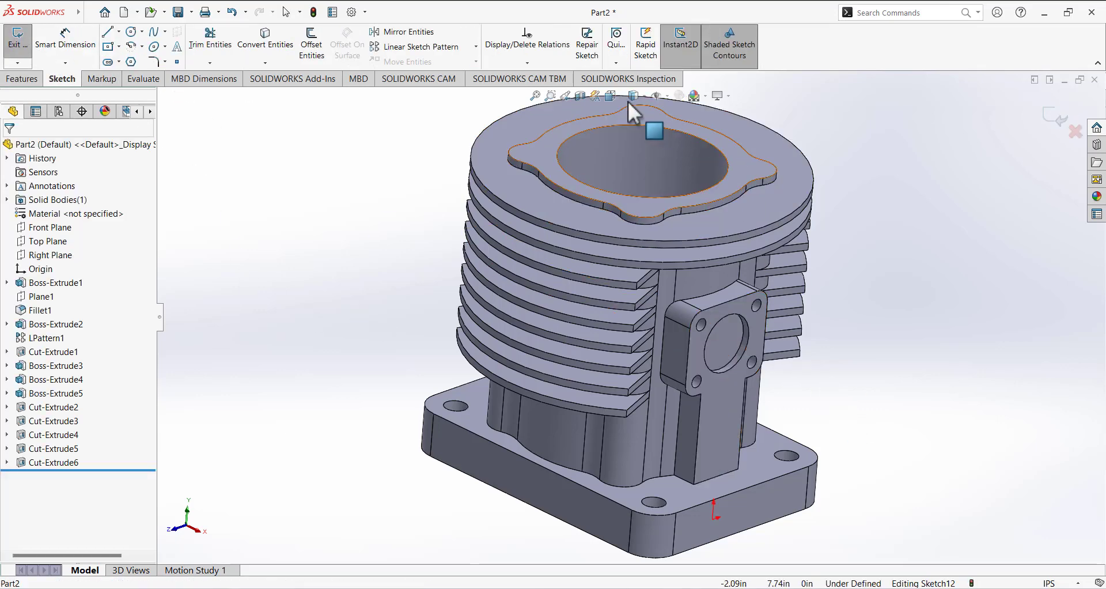
{"action": "left_click", "coordinate": [610, 95]}
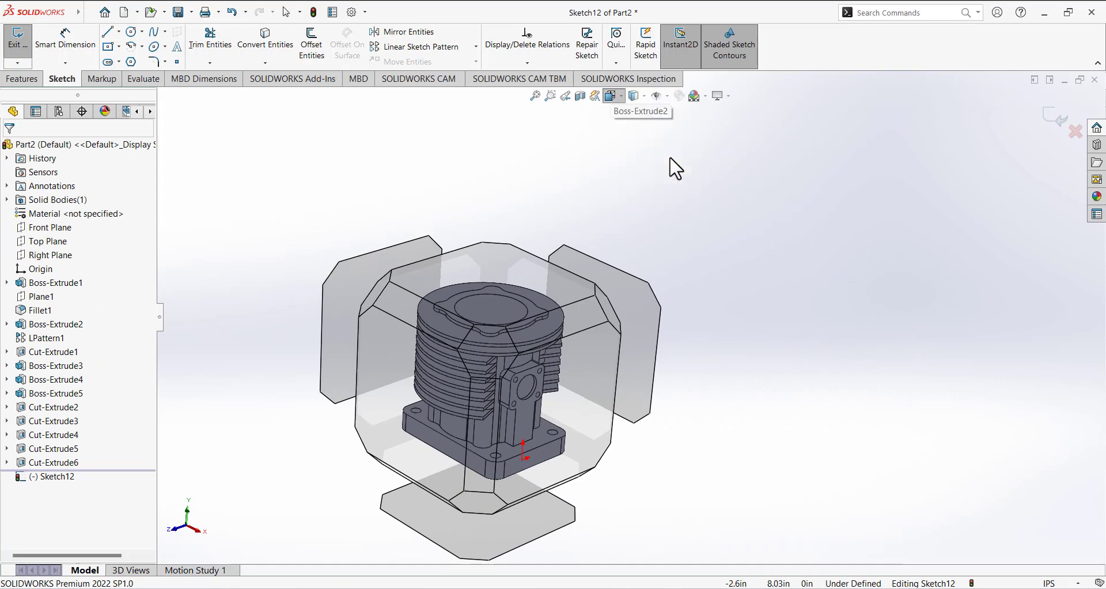
Step: Sketch a circle of about 0.34 in radius concentric with the round recess between the four corner holes
{"action": "left_click", "coordinate": [131, 31]}
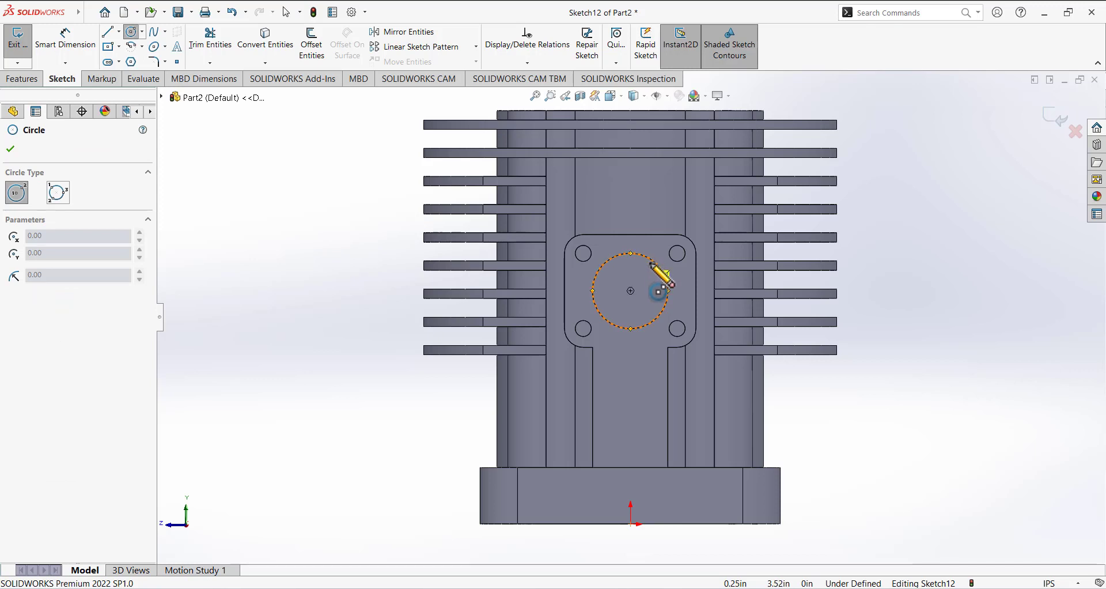
{"action": "left_click", "coordinate": [630, 291]}
{"action": "left_click", "coordinate": [639, 268]}
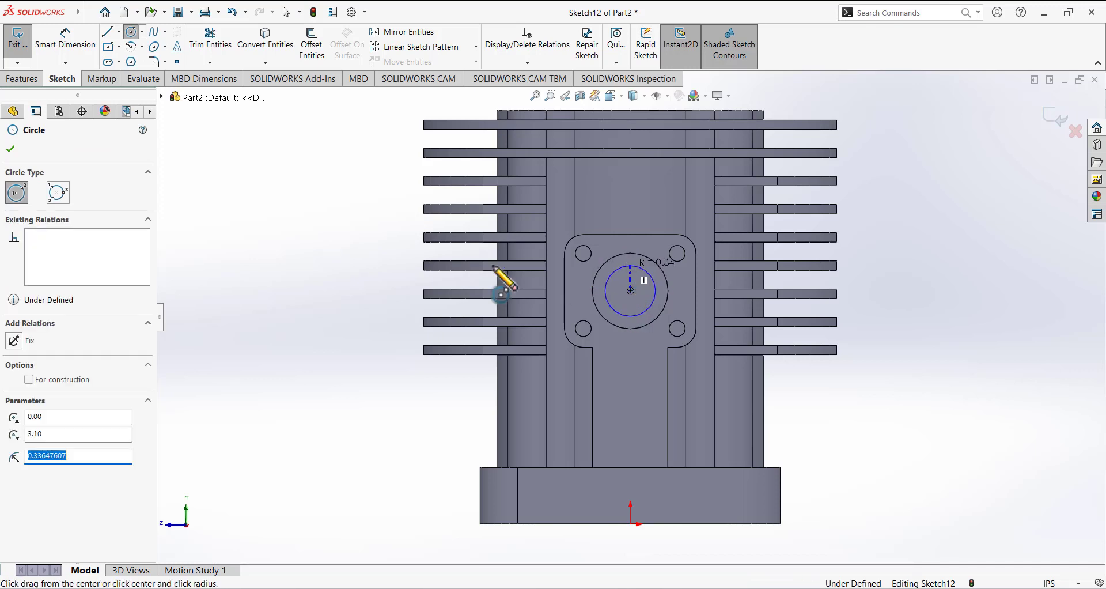
Step: Dimension the inner circle's diameter to 0.750 in and finish the sketch
{"action": "left_click", "coordinate": [76, 53]}
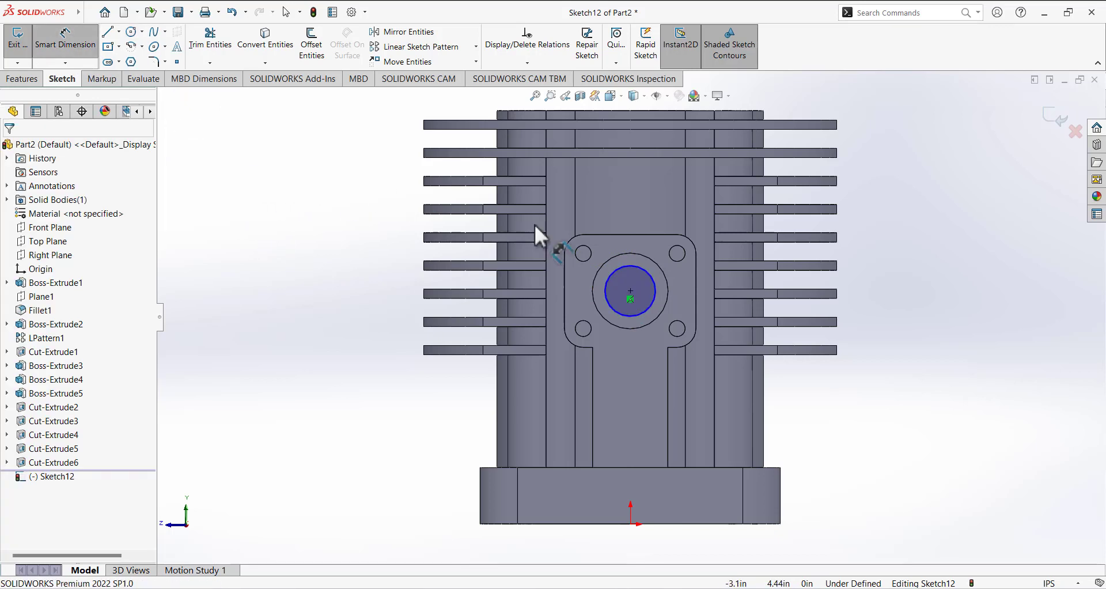
{"action": "left_click", "coordinate": [622, 272]}
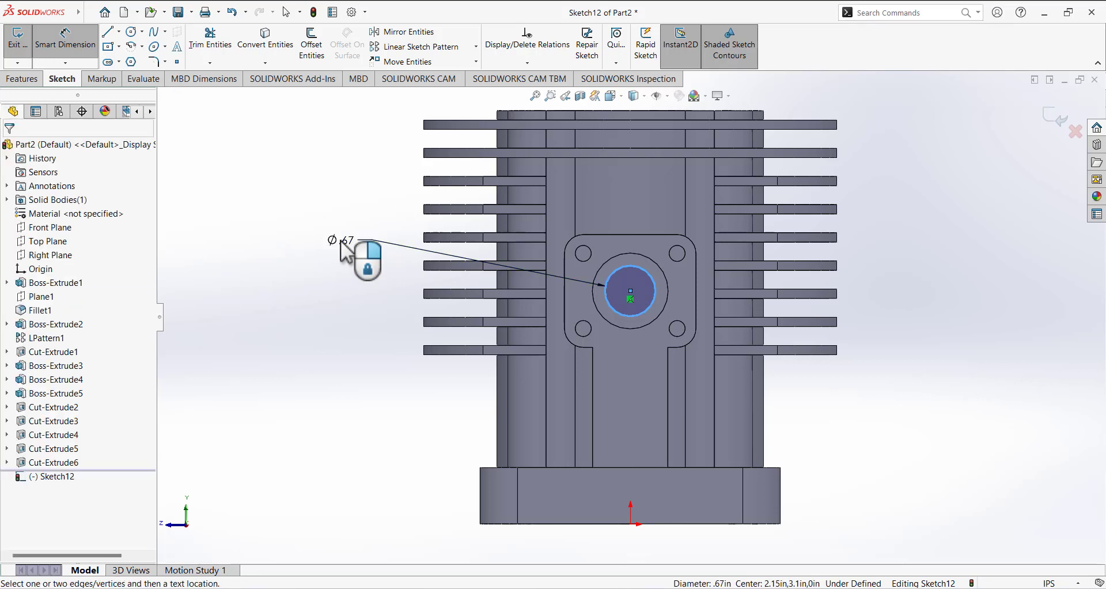
{"action": "left_click", "coordinate": [341, 243]}
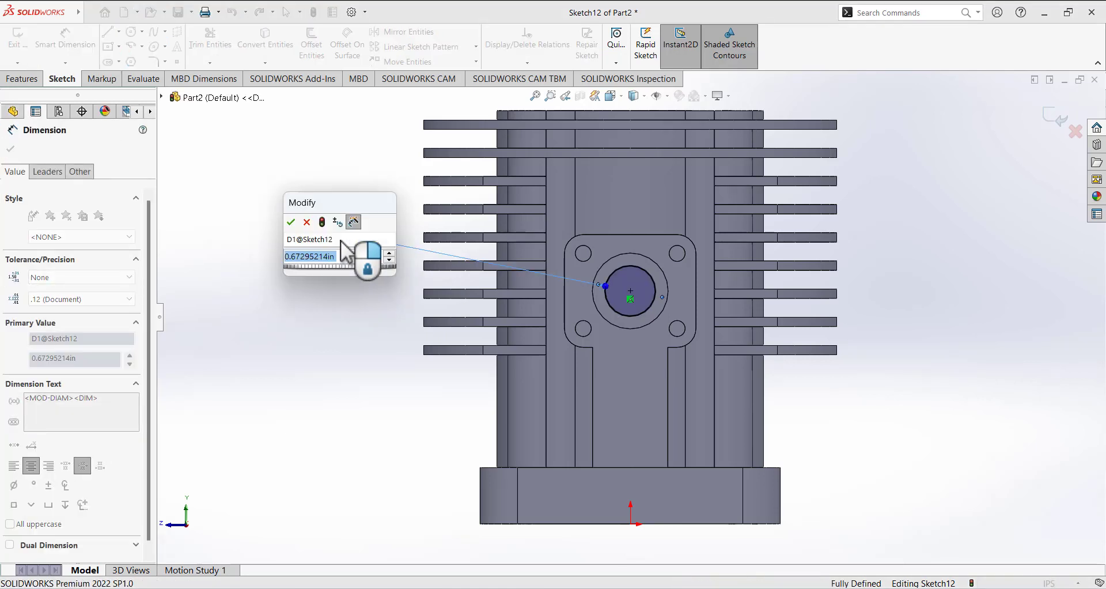
{"action": "type", "text": "0.75"}
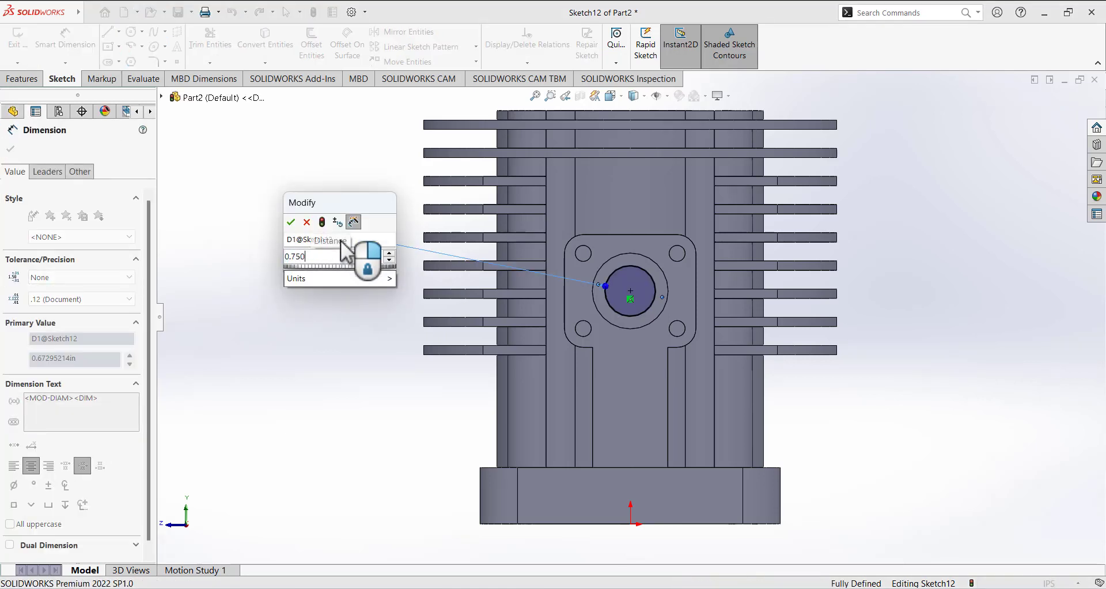
{"action": "key", "text": "Return"}
{"action": "left_click", "coordinate": [17, 39]}
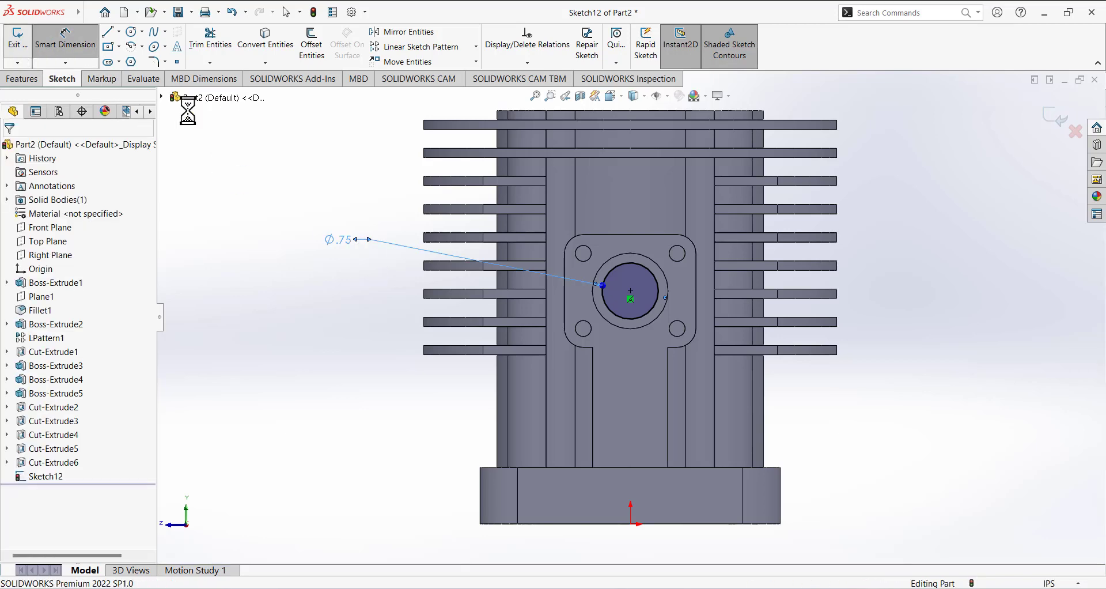
Step: Cut-extrude the 0.75 in circle with Up To Surface, ending at the inner wall of the cylinder bore
{"action": "mouse_move", "coordinate": [365, 229]}
{"action": "middle_mouse_down"}
{"action": "mouse_move", "coordinate": [370, 219]}
{"action": "mouse_move", "coordinate": [403, 273]}
{"action": "middle_mouse_up"}
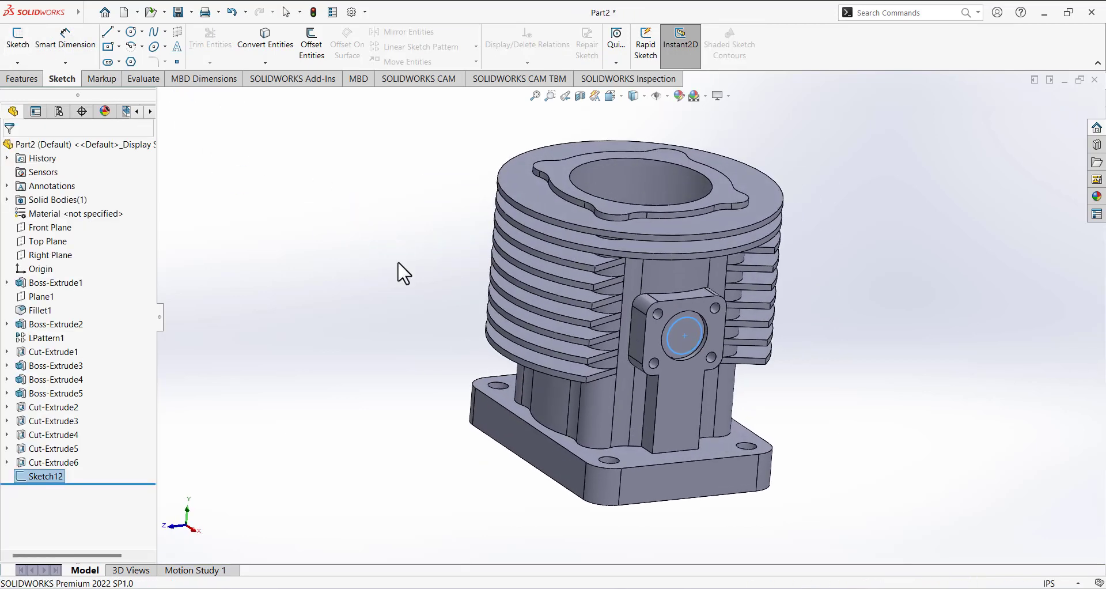
{"action": "left_click", "coordinate": [21, 79]}
{"action": "left_click", "coordinate": [198, 46]}
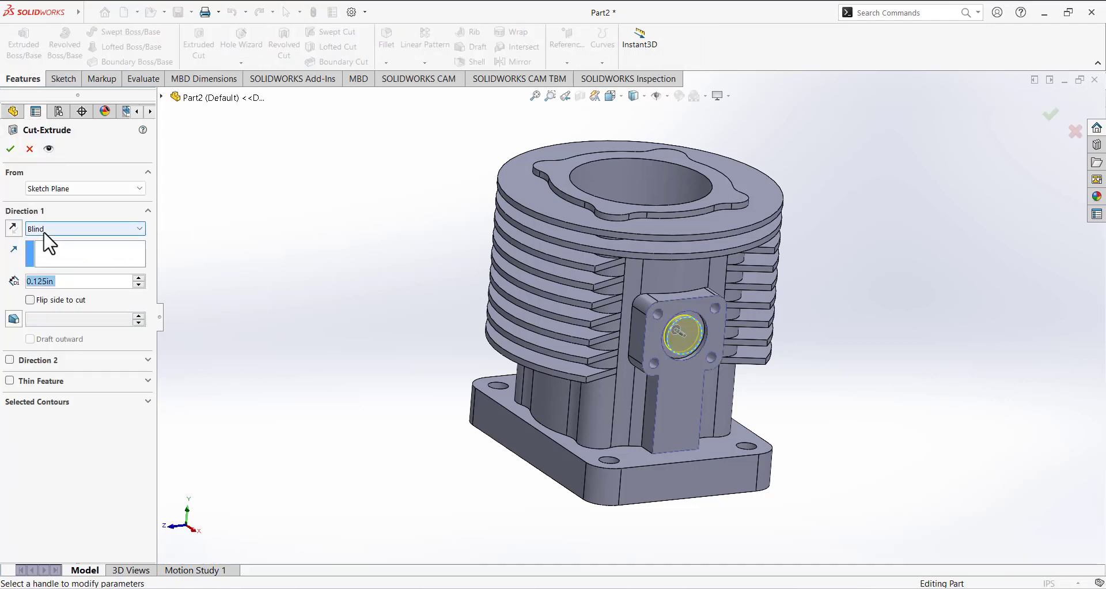
{"action": "left_click", "coordinate": [50, 231]}
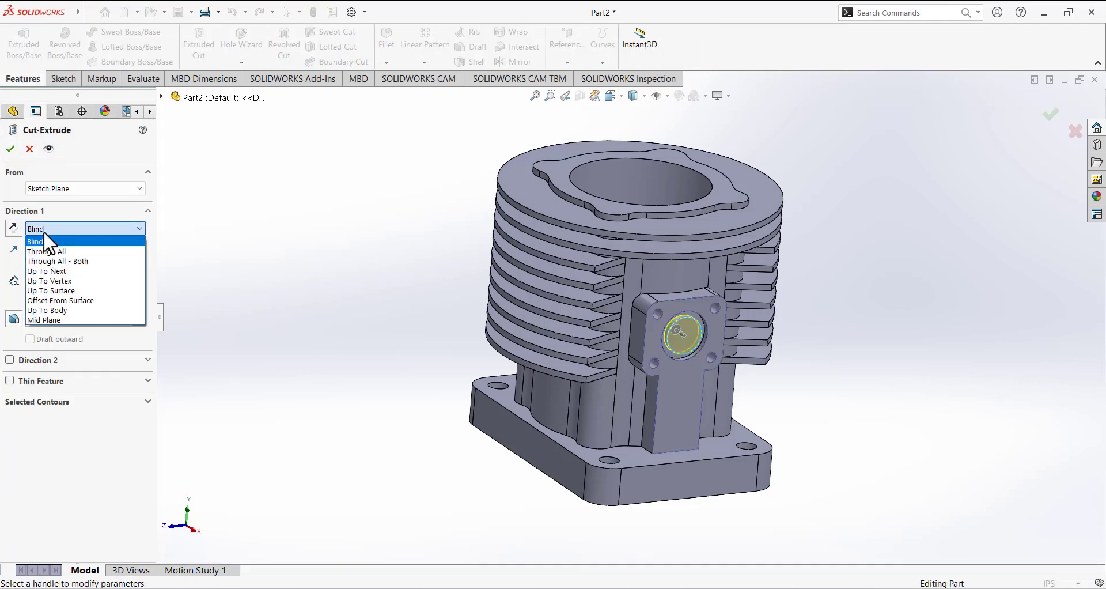
{"action": "left_click", "coordinate": [52, 290]}
{"action": "middle_click_drag", "start_coordinate": [377, 294], "coordinate": [420, 470]}
{"action": "left_click", "coordinate": [644, 245]}
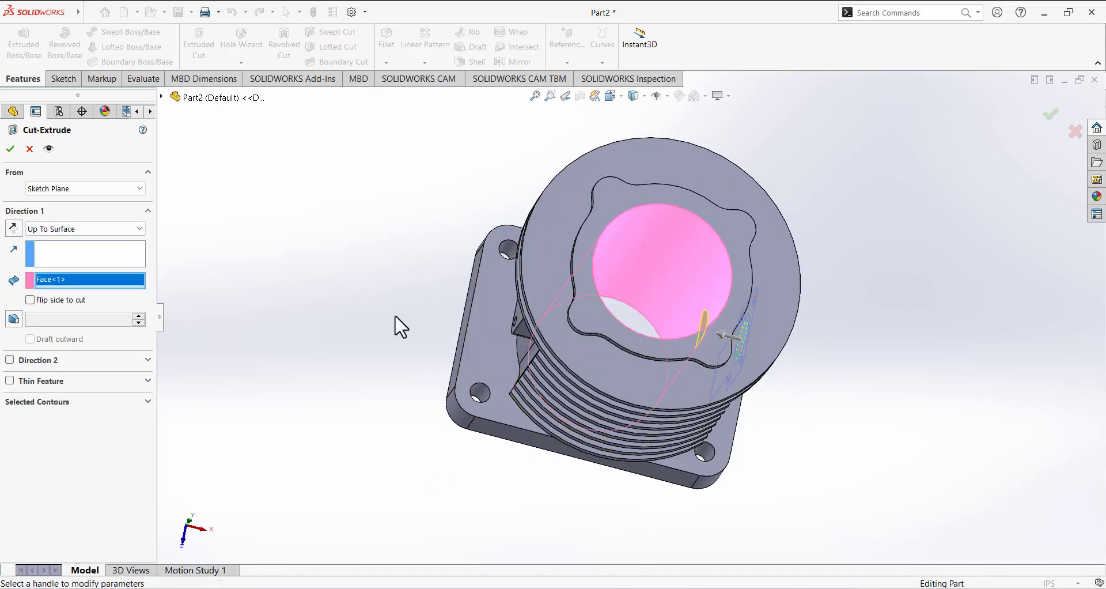
{"action": "middle_click_drag", "start_coordinate": [395, 318], "coordinate": [414, 333]}
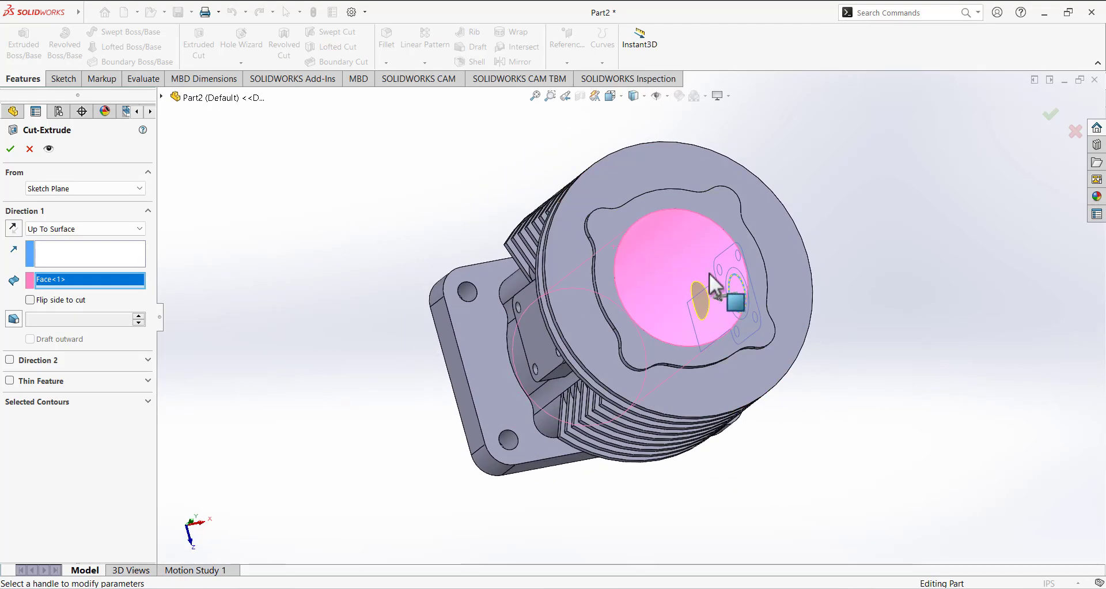
{"action": "left_click", "coordinate": [13, 150]}
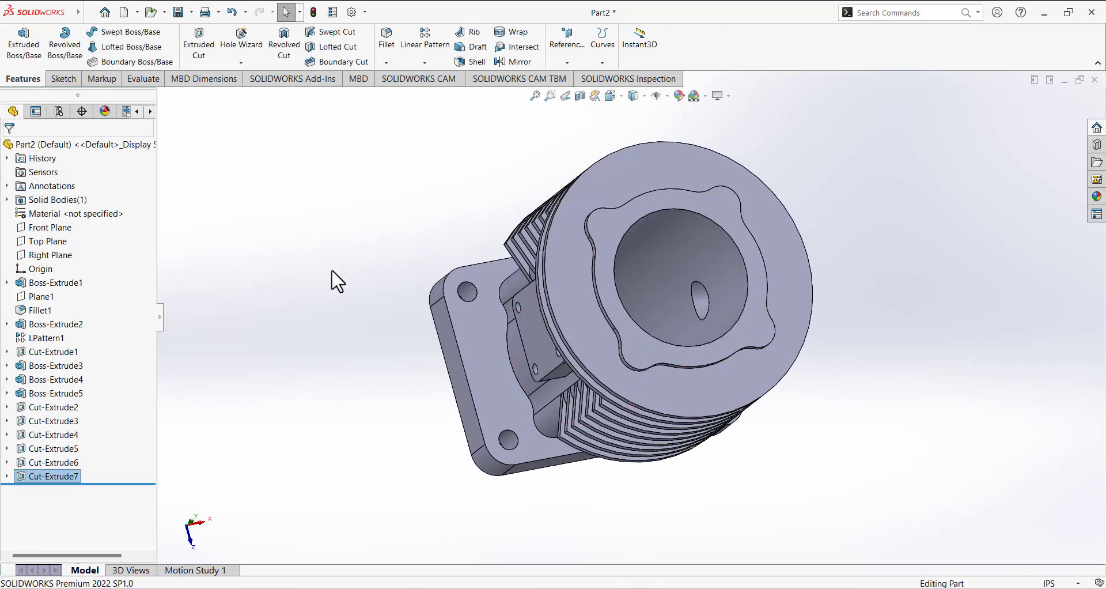
Step: Start a new sketch on the outer face of the opposite side boss with four corner holes and view it face-on
{"action": "middle_click_drag", "start_coordinate": [336, 279], "coordinate": [286, 225]}
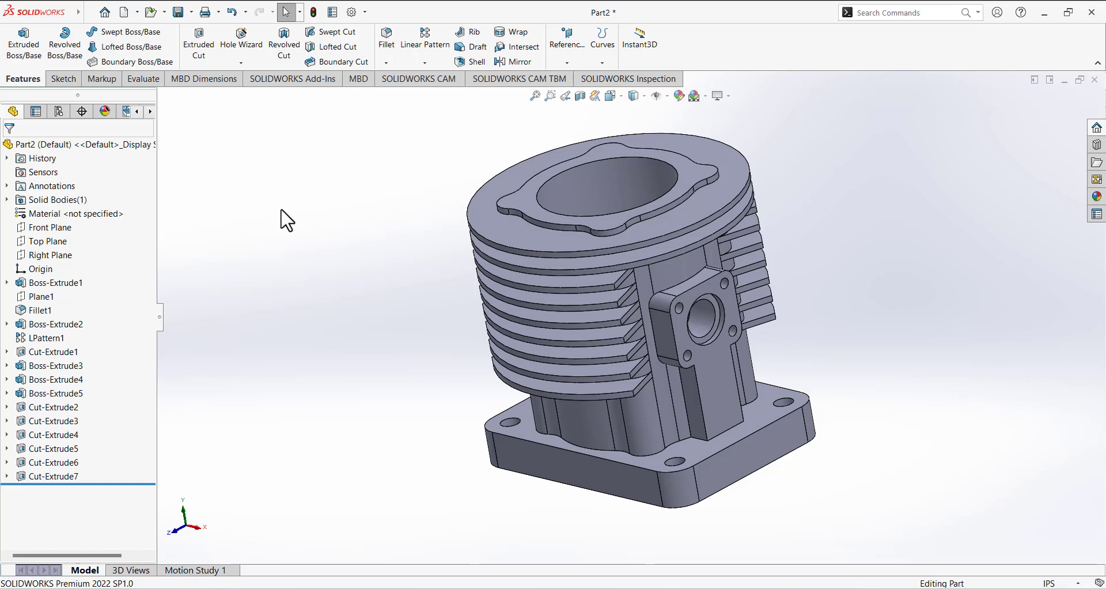
{"action": "middle_click_drag", "start_coordinate": [306, 224], "coordinate": [469, 272]}
{"action": "left_click", "coordinate": [70, 79]}
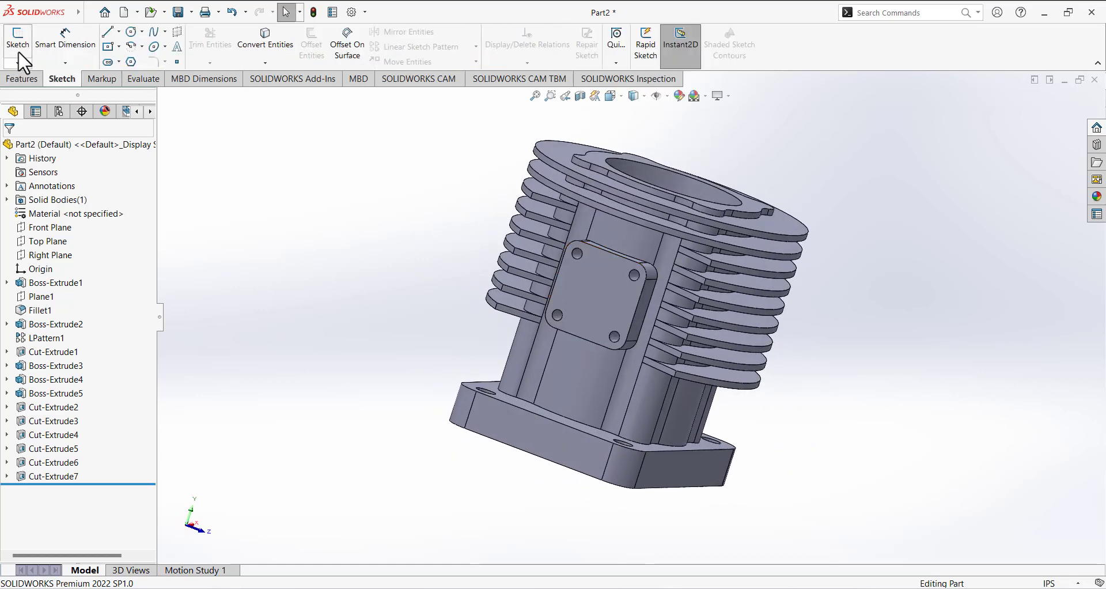
{"action": "left_click", "coordinate": [18, 46]}
{"action": "left_click", "coordinate": [603, 296]}
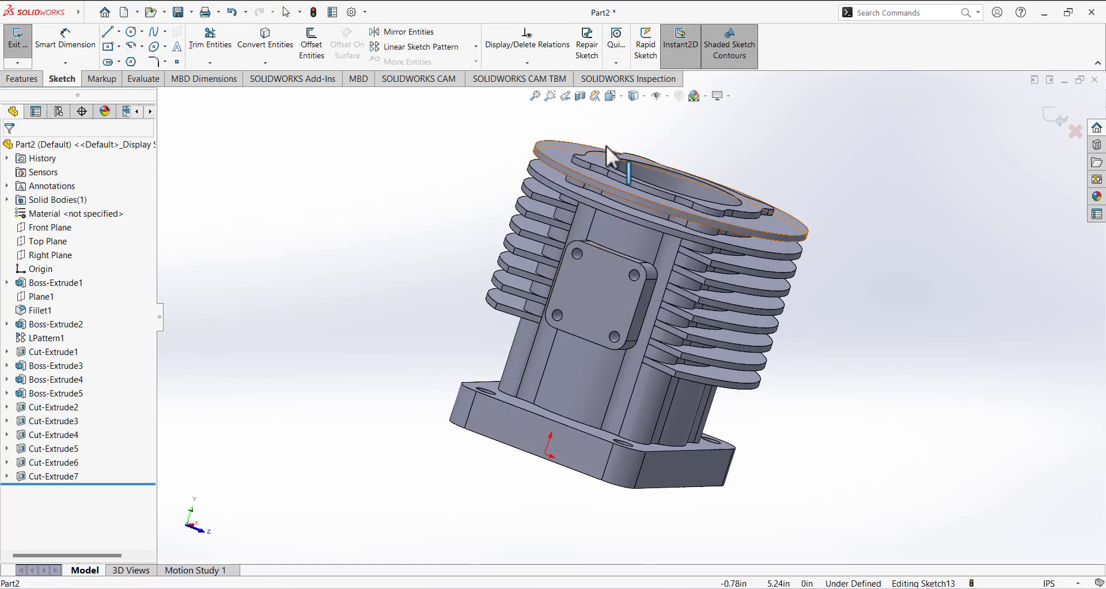
{"action": "left_click", "coordinate": [612, 97]}
{"action": "left_click", "coordinate": [679, 165]}
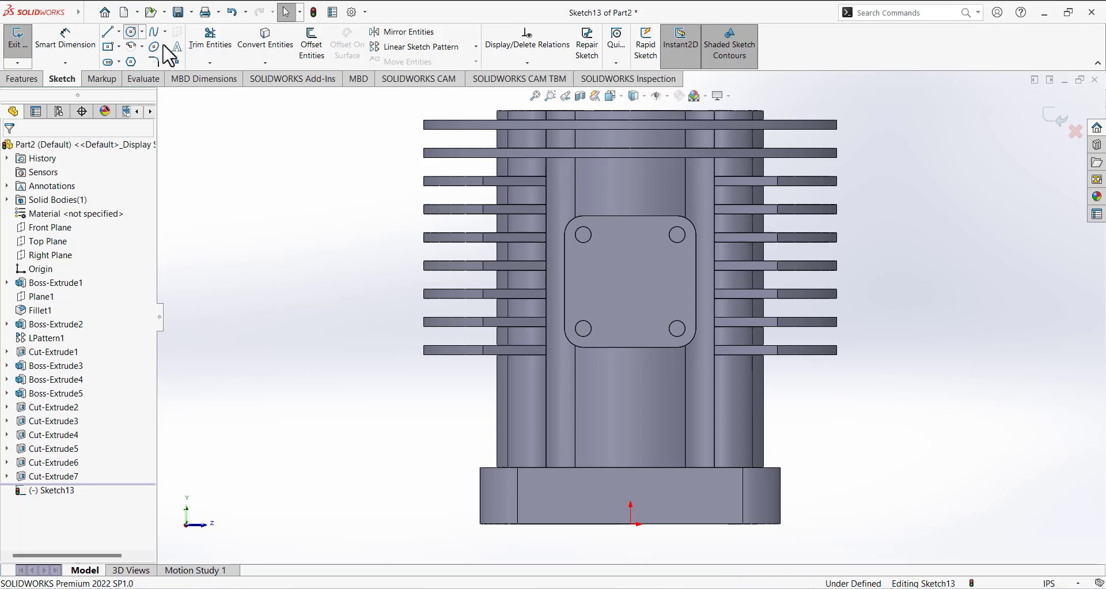
Step: Sketch a circle centred between the boss face's four corner holes and dimension its diameter to 1.260 in
{"action": "left_click", "coordinate": [131, 32]}
{"action": "left_click", "coordinate": [630, 283]}
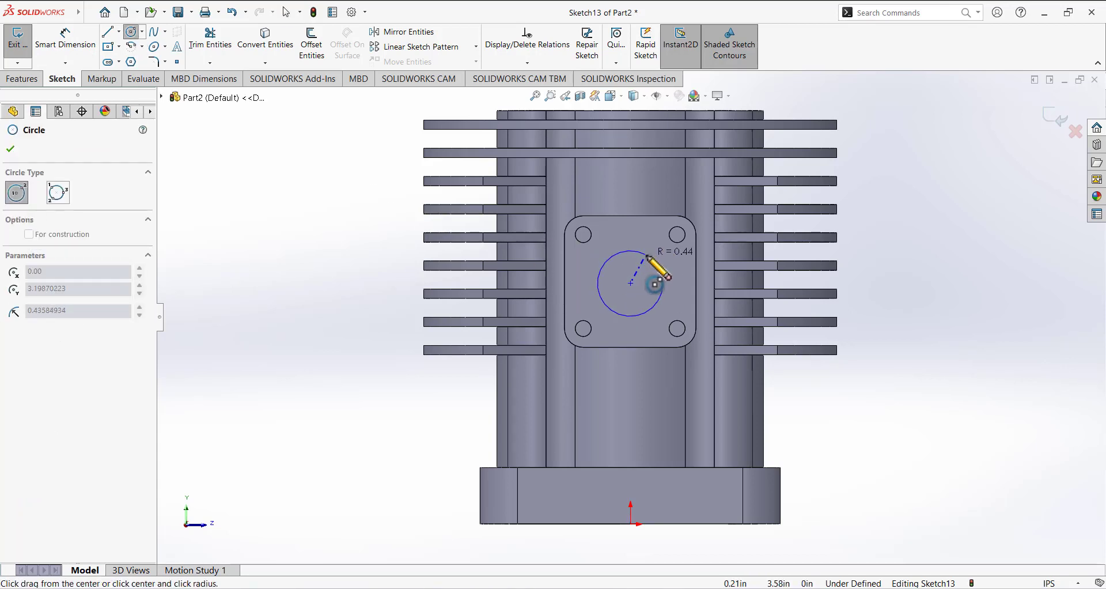
{"action": "left_click", "coordinate": [648, 256]}
{"action": "left_click", "coordinate": [65, 39]}
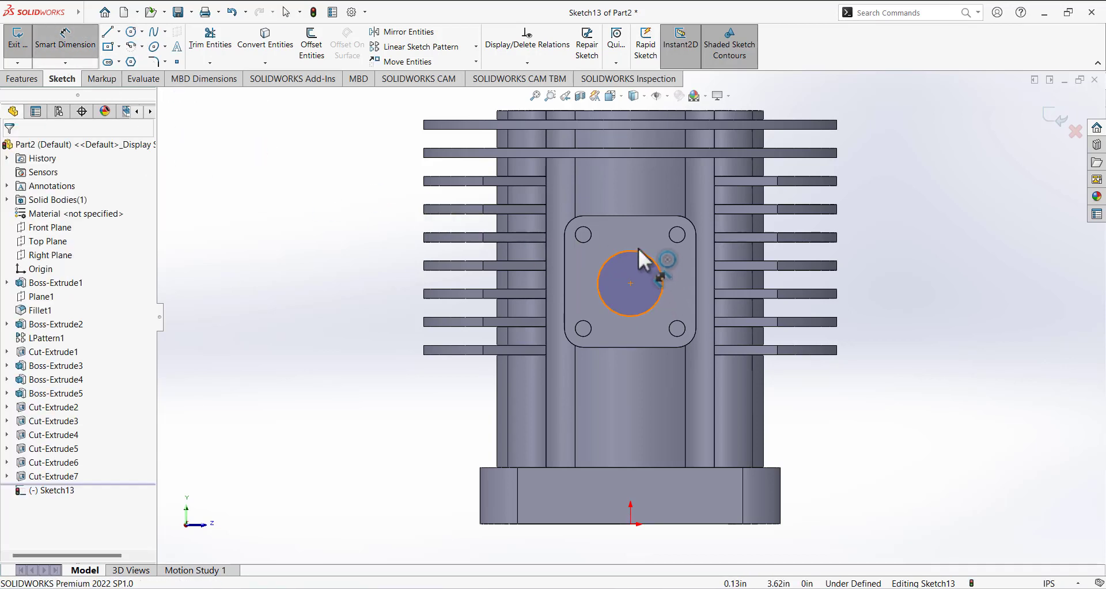
{"action": "left_click", "coordinate": [644, 261]}
{"action": "left_click", "coordinate": [371, 173]}
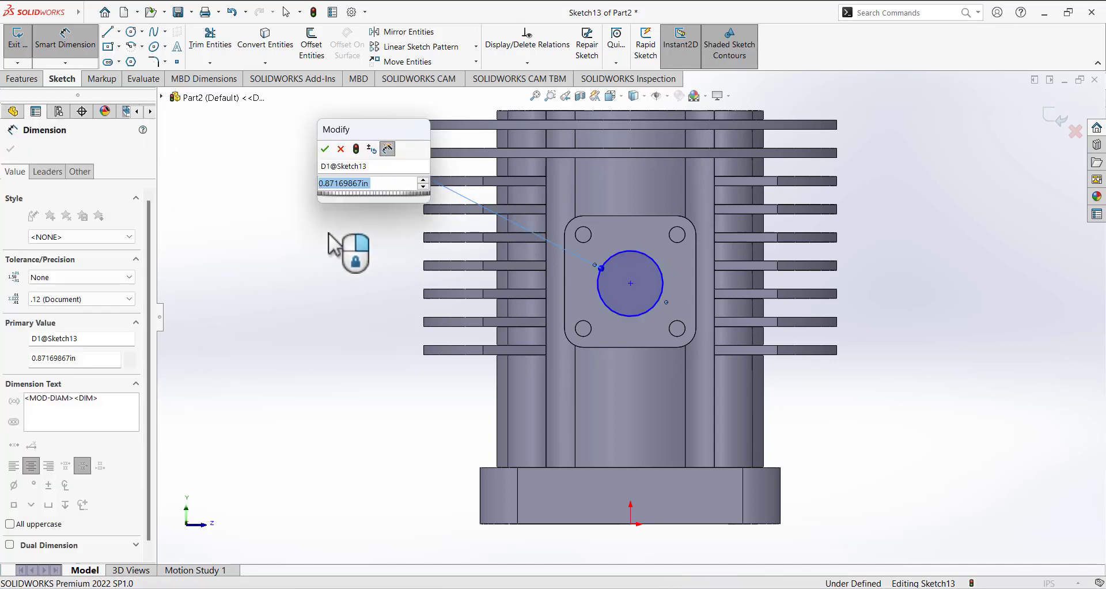
{"action": "type", "text": "1"}
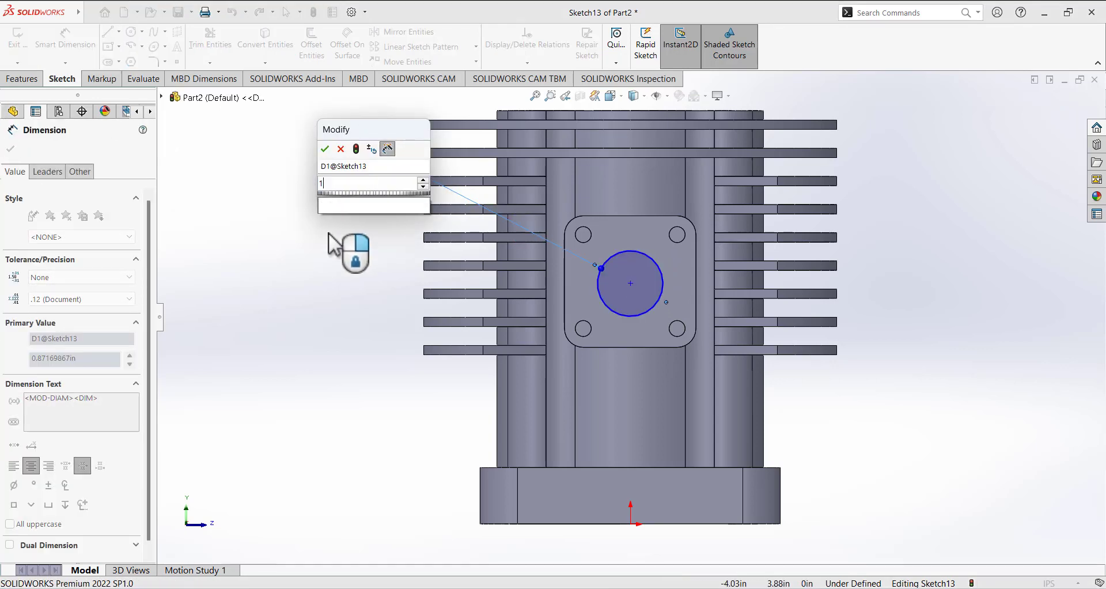
{"action": "type", "text": ".260"}
{"action": "key", "text": "Return"}
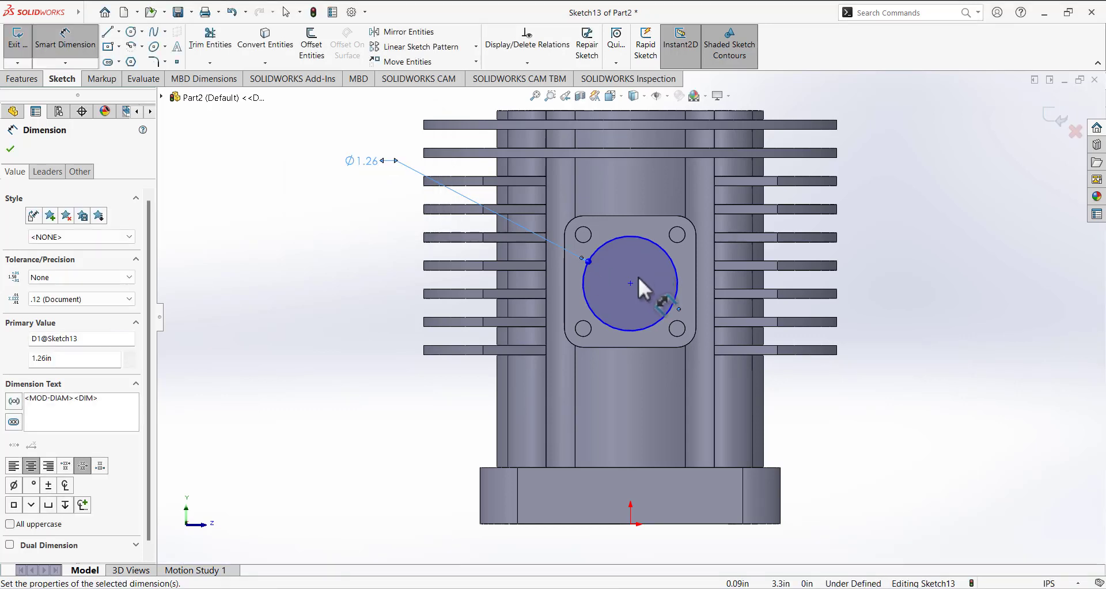
Step: Dimension the height of the circle's centre above the origin to 3.225 in
{"action": "left_click", "coordinate": [630, 283]}
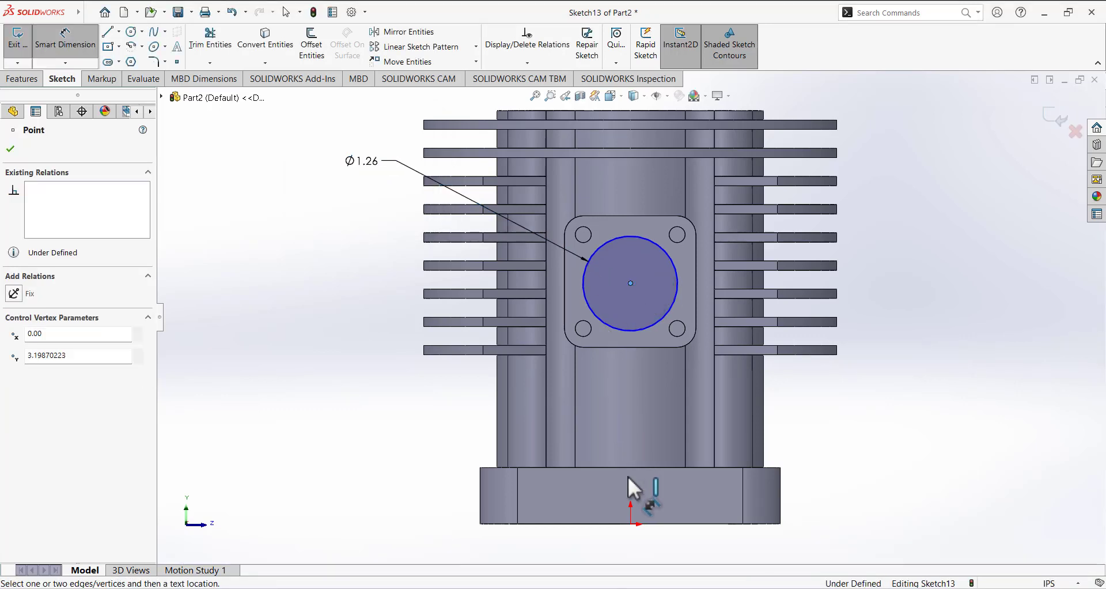
{"action": "left_click", "coordinate": [631, 523]}
{"action": "left_click", "coordinate": [423, 490]}
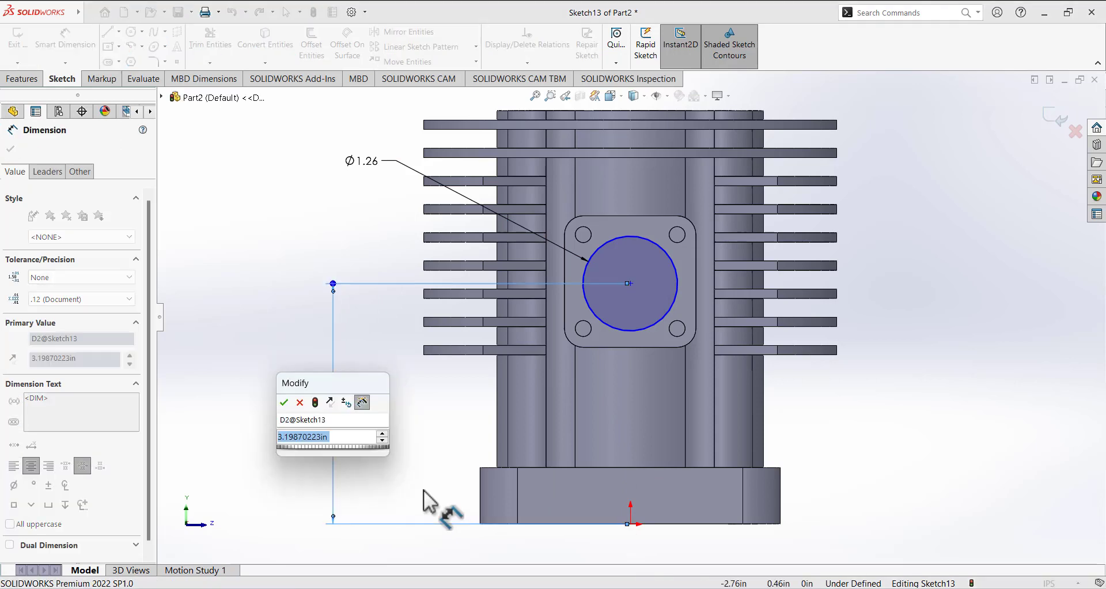
{"action": "type", "text": "3.225"}
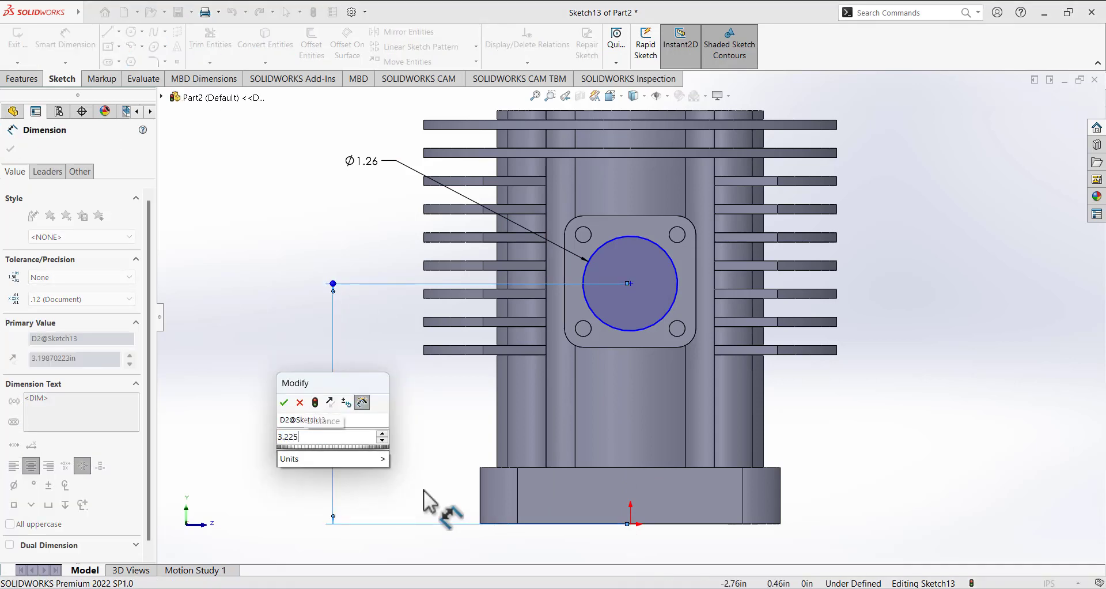
{"action": "key", "text": "Return"}
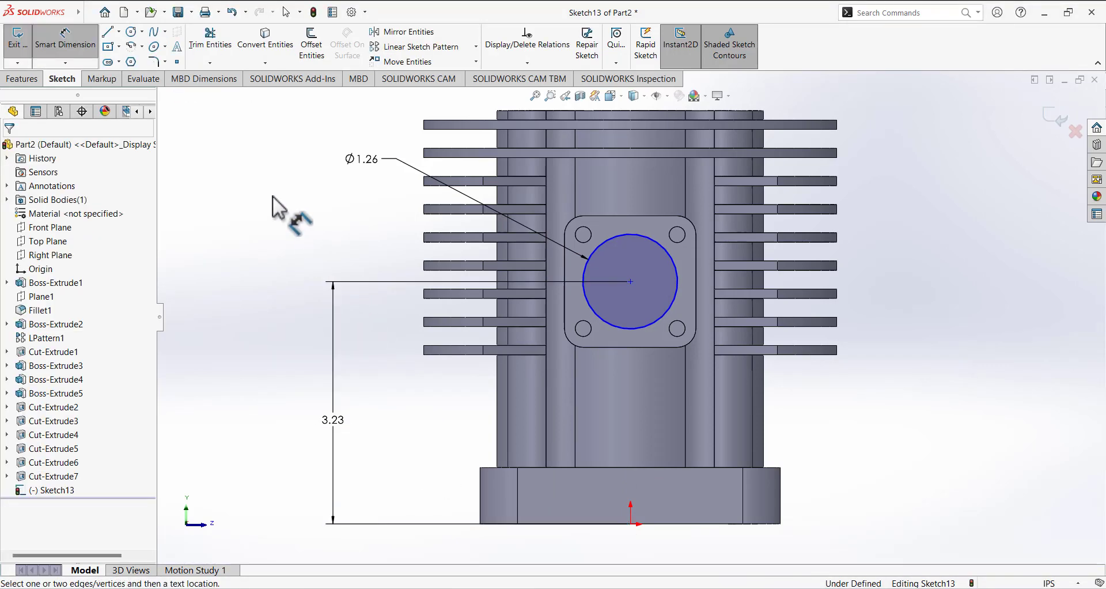
Step: Add a vertical relation between the circle's centre and the origin
{"action": "left_click", "coordinate": [84, 60]}
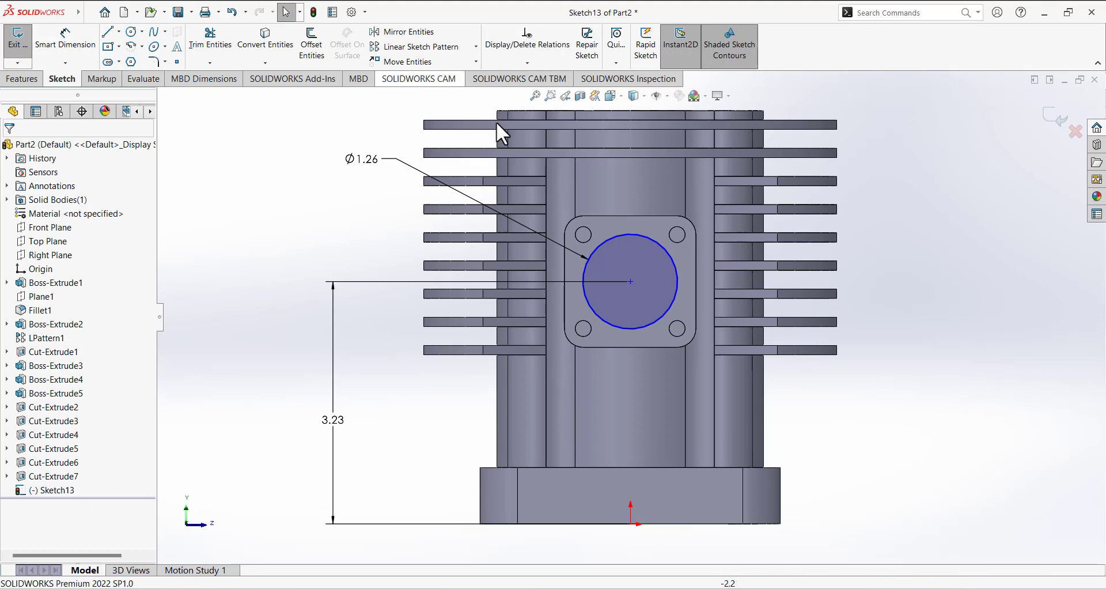
{"action": "left_click", "coordinate": [535, 64]}
{"action": "left_click", "coordinate": [520, 91]}
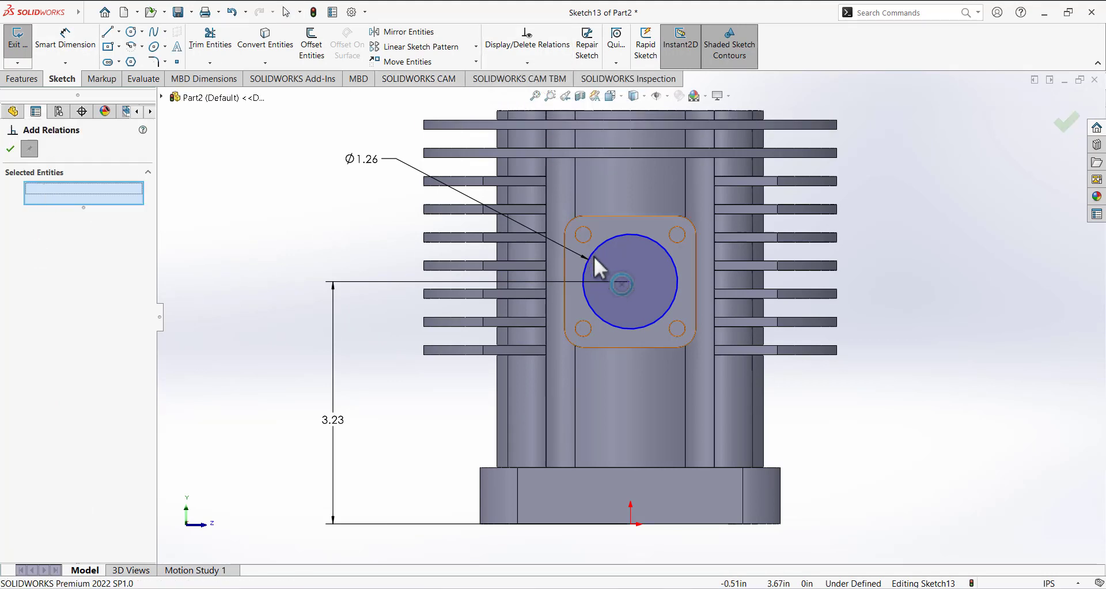
{"action": "left_click", "coordinate": [630, 282]}
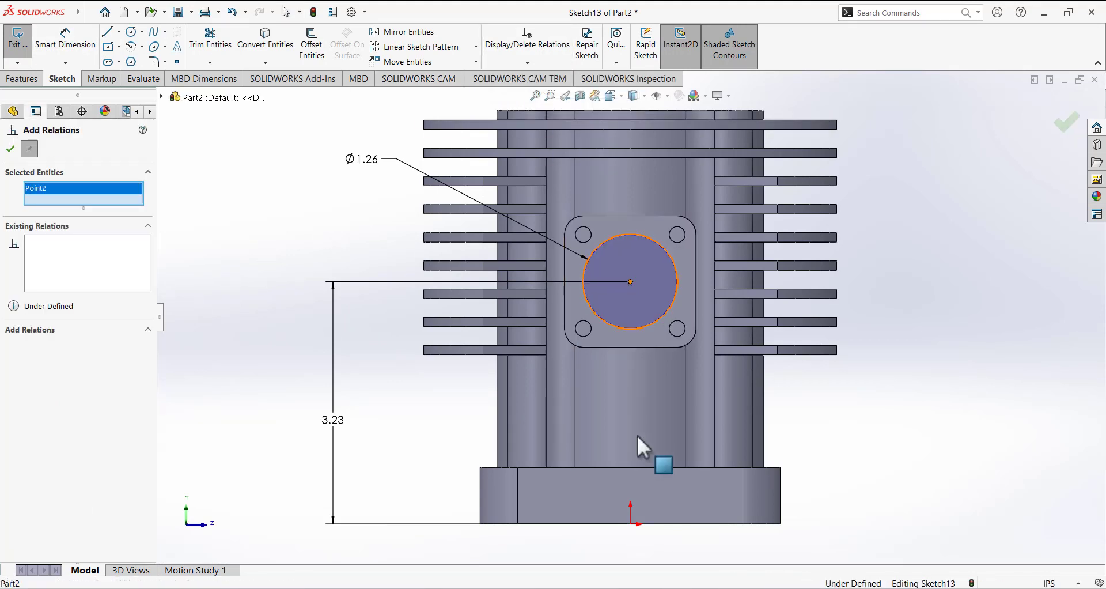
{"action": "left_click", "coordinate": [630, 524]}
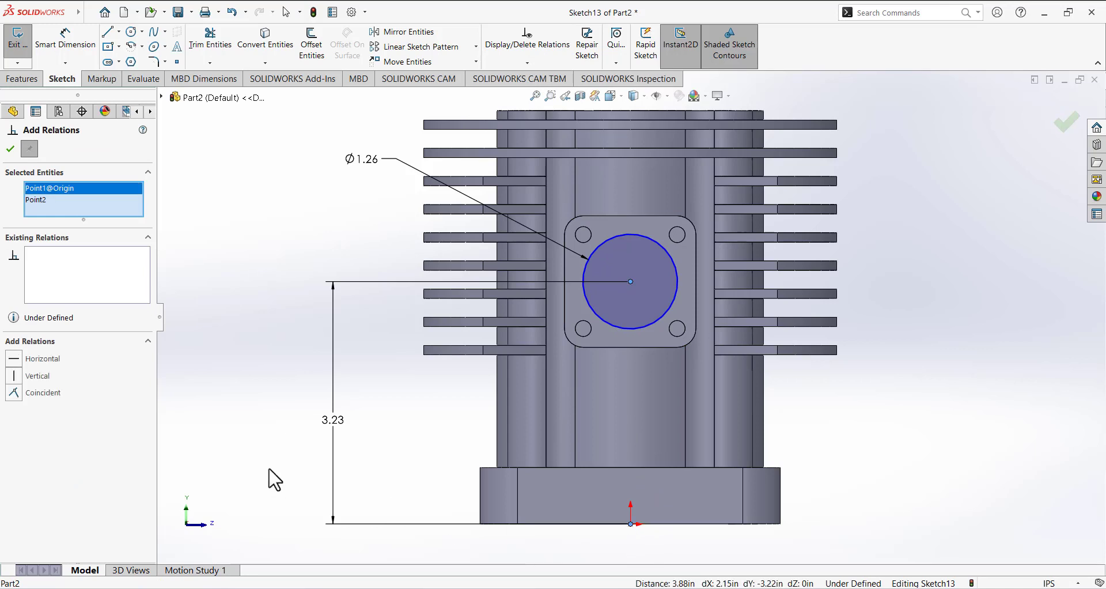
{"action": "left_click", "coordinate": [16, 377]}
{"action": "left_click", "coordinate": [10, 148]}
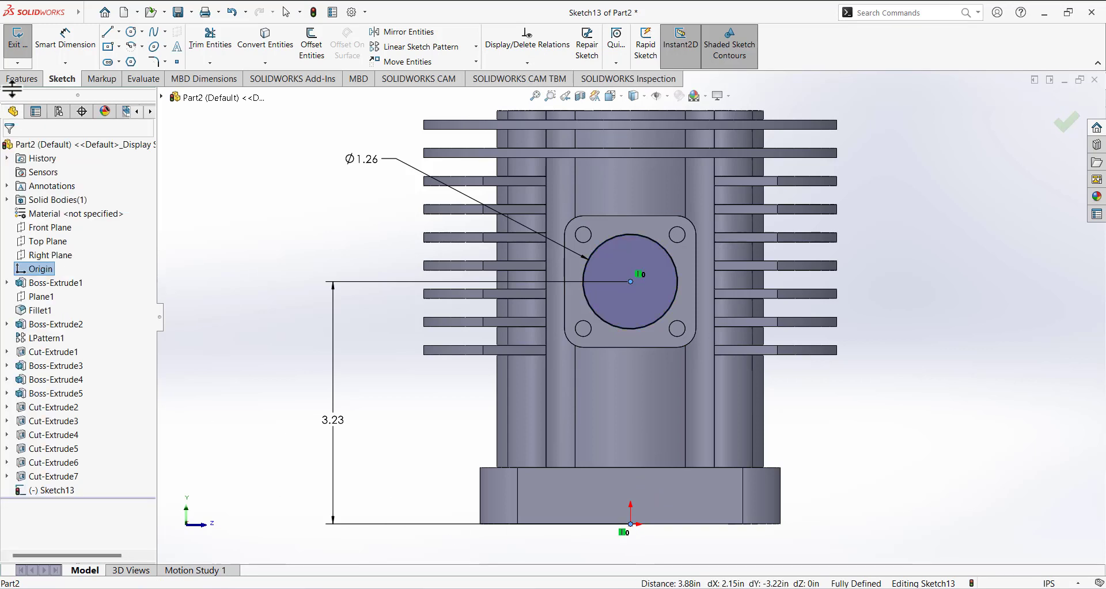
Step: Finish the sketch and cut-extrude the 1.26 in circle into the boss as a Blind cut 0.125 in deep
{"action": "left_click", "coordinate": [23, 51]}
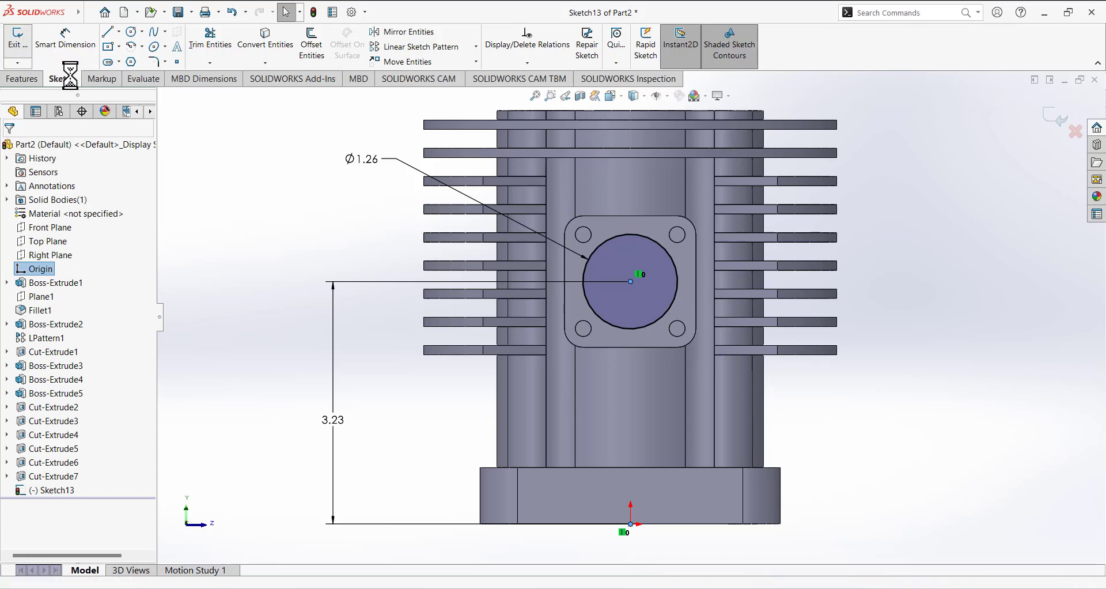
{"action": "left_click", "coordinate": [23, 78]}
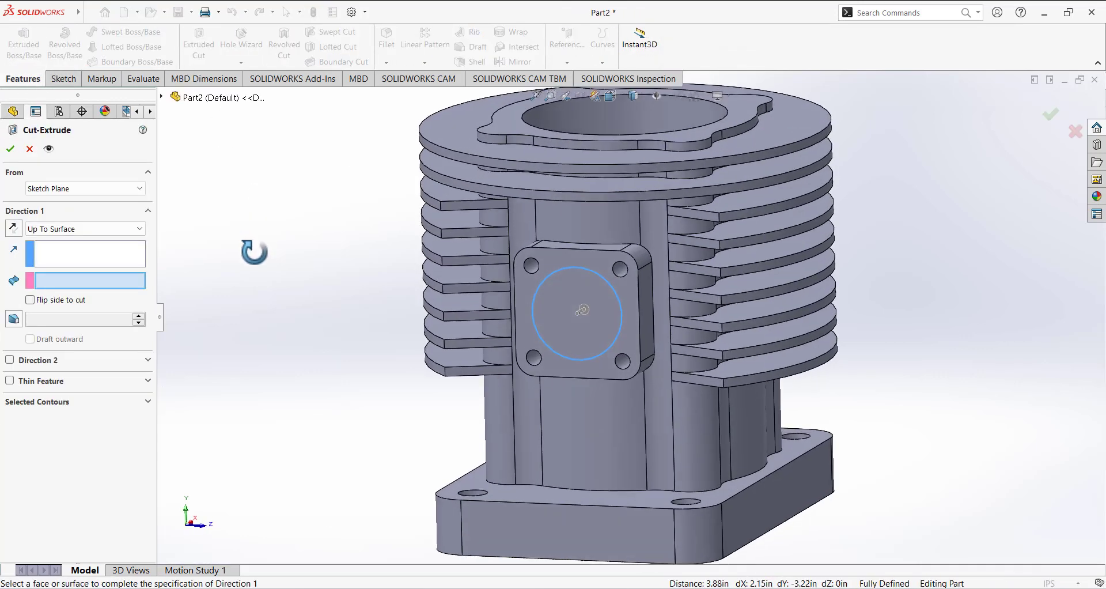
{"action": "middle_click_drag", "start_coordinate": [253, 252], "coordinate": [230, 264]}
{"action": "left_click", "coordinate": [51, 230]}
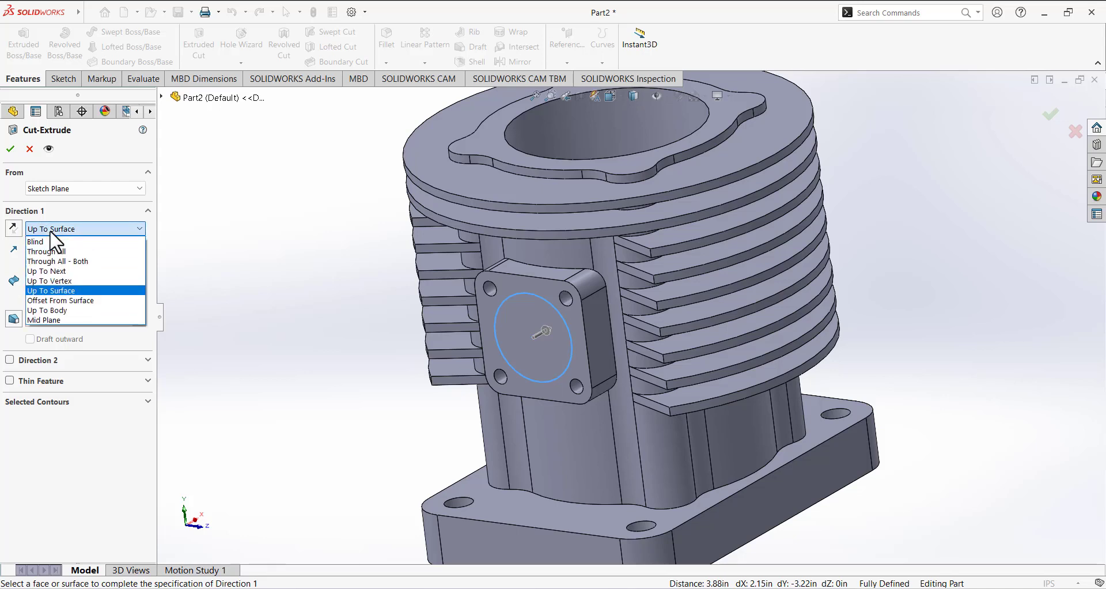
{"action": "left_click", "coordinate": [49, 241]}
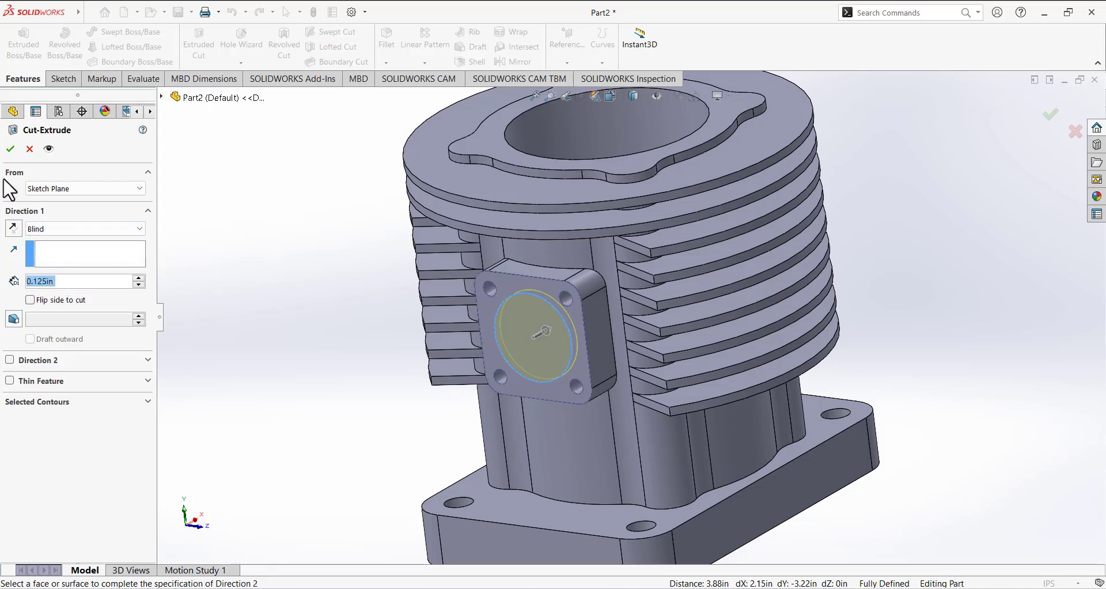
{"action": "left_click", "coordinate": [13, 150]}
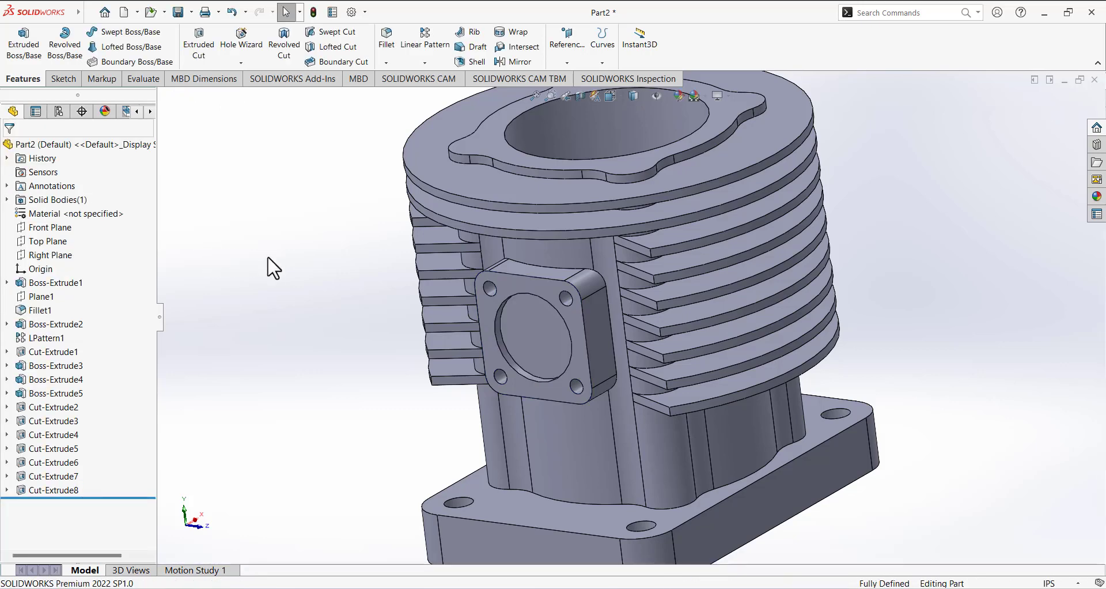
Step: Start a new sketch on the floor of the round recess in the side boss and view it face-on
{"action": "middle_click_drag", "start_coordinate": [271, 264], "coordinate": [252, 245]}
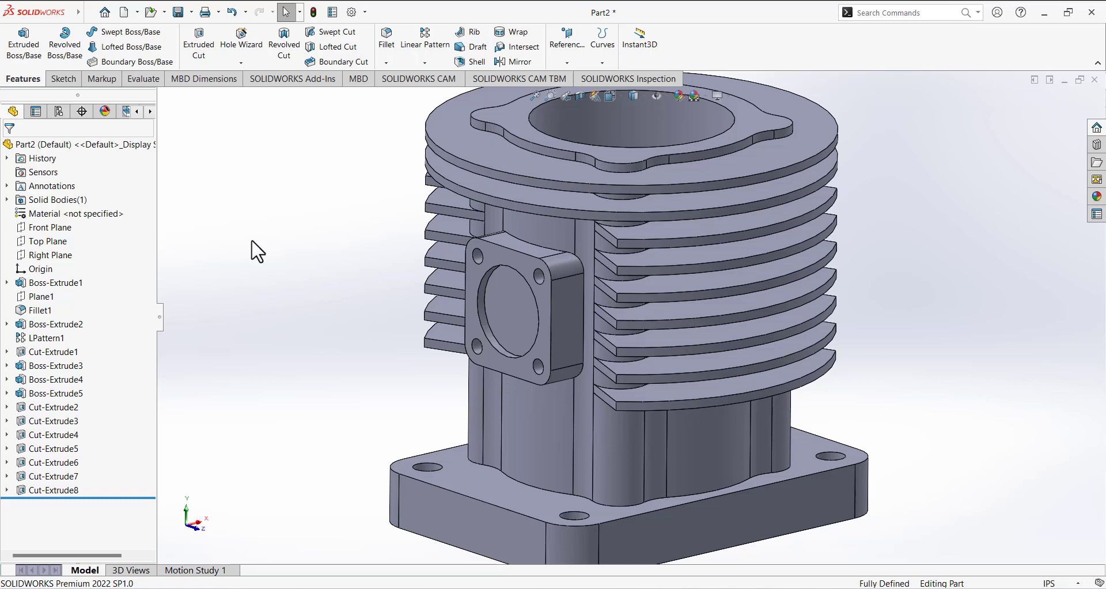
{"action": "left_click", "coordinate": [64, 79]}
{"action": "left_click", "coordinate": [18, 42]}
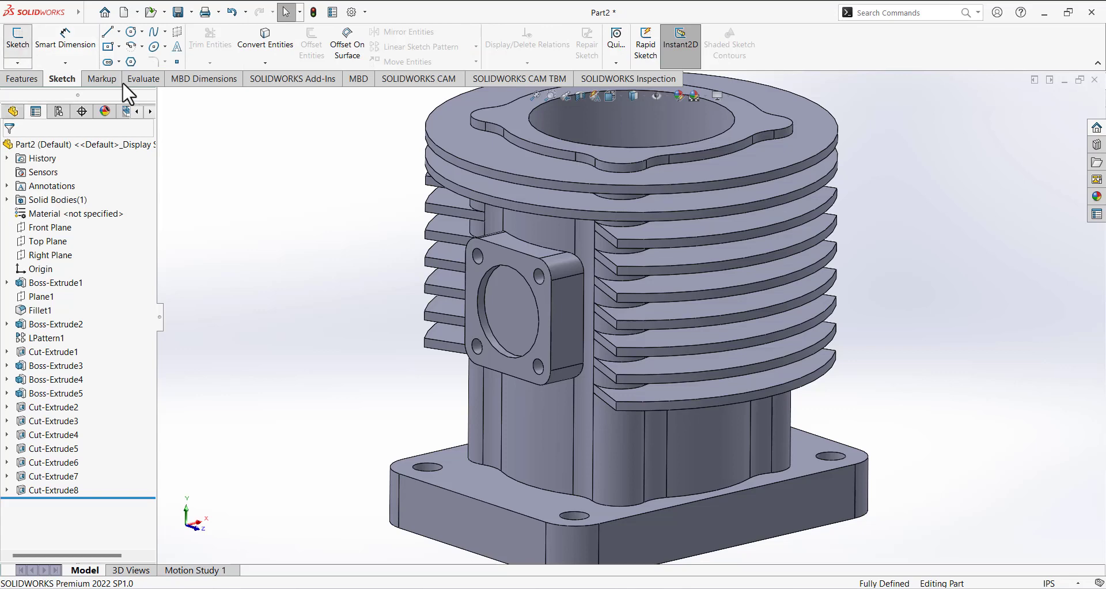
{"action": "left_click", "coordinate": [489, 268]}
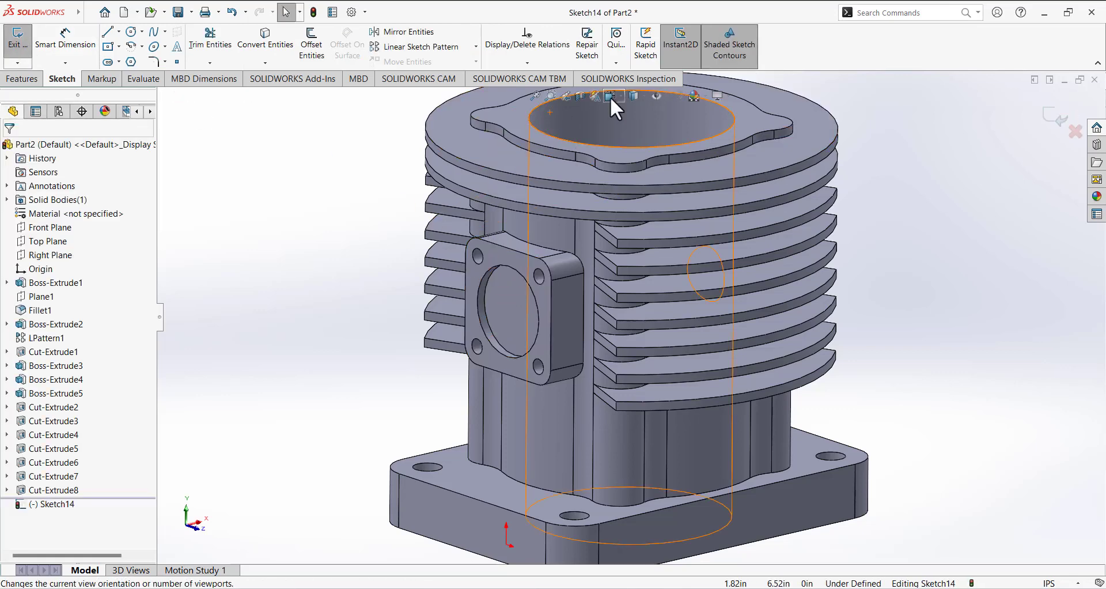
{"action": "left_click", "coordinate": [612, 96]}
{"action": "left_click", "coordinate": [673, 164]}
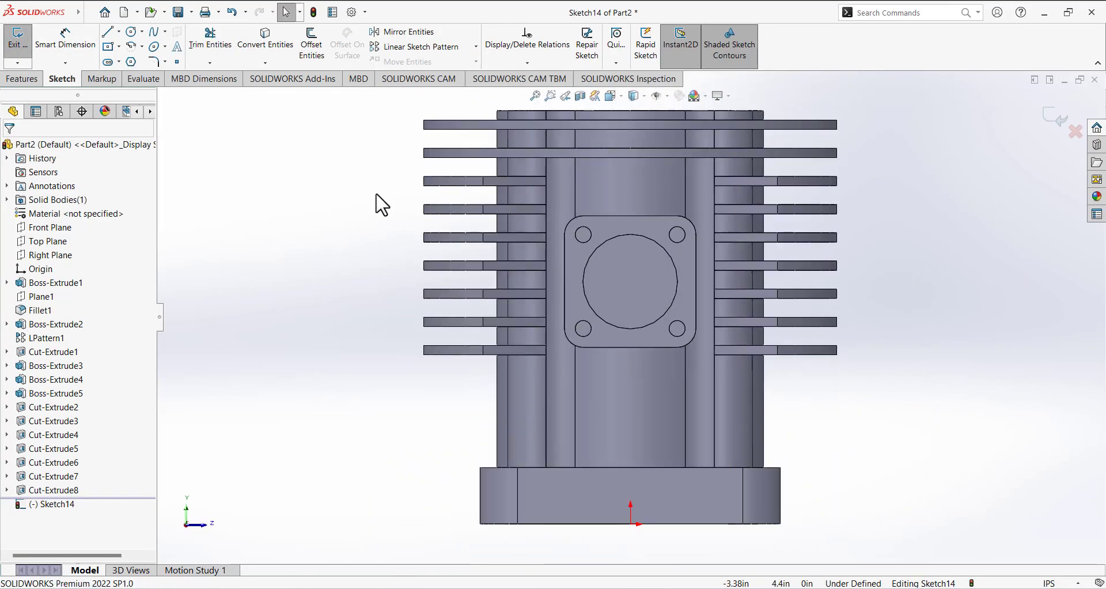
Step: Sketch a circle of about 0.8 in radius centred above the round recess, overlapping the boss's upper part
{"action": "left_click", "coordinate": [73, 49]}
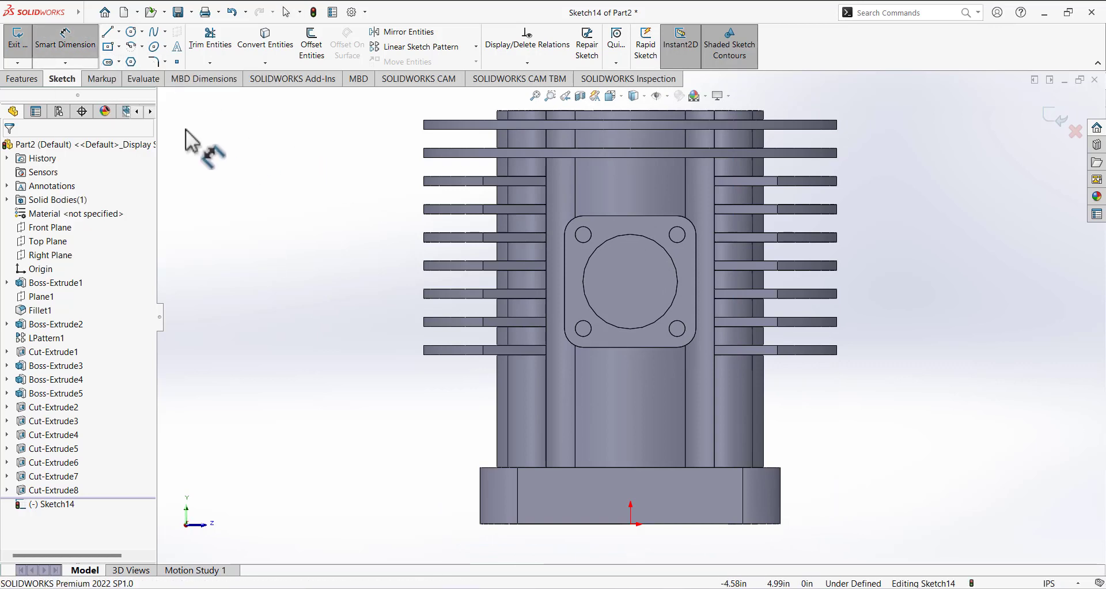
{"action": "left_click", "coordinate": [131, 33]}
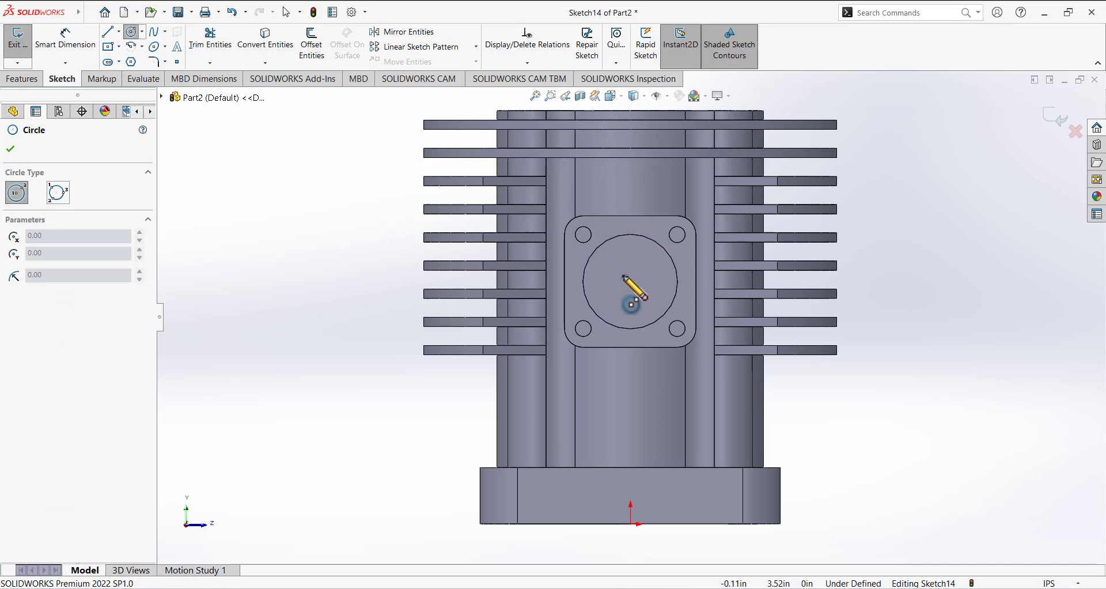
{"action": "left_click", "coordinate": [624, 197]}
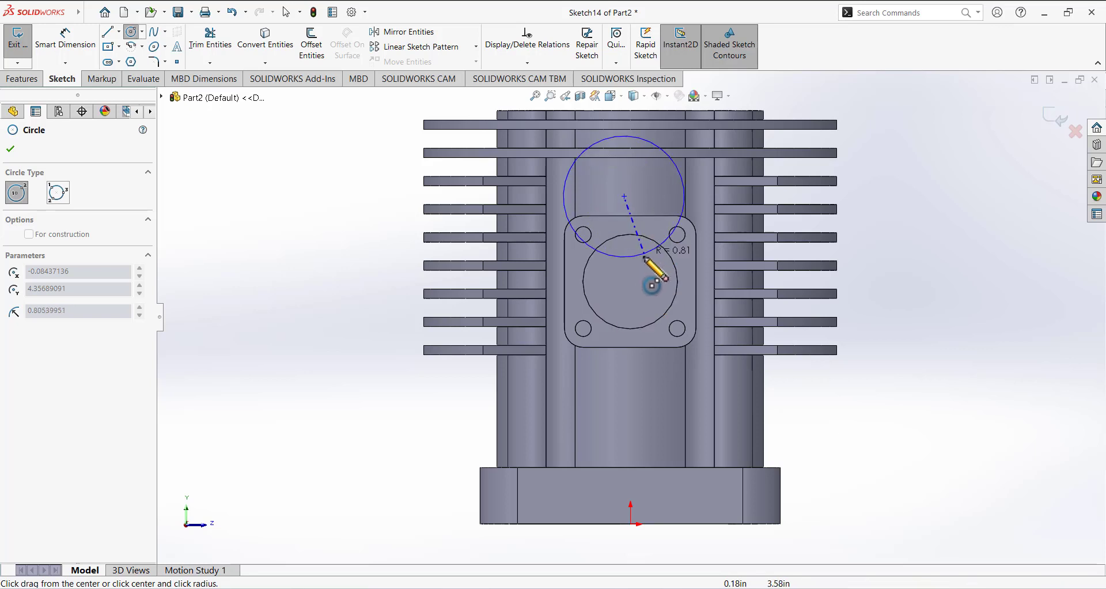
{"action": "left_click", "coordinate": [601, 256]}
Step: Dimension the height of the new circle's centre above the origin, keeping its drawn position
{"action": "left_click", "coordinate": [69, 46]}
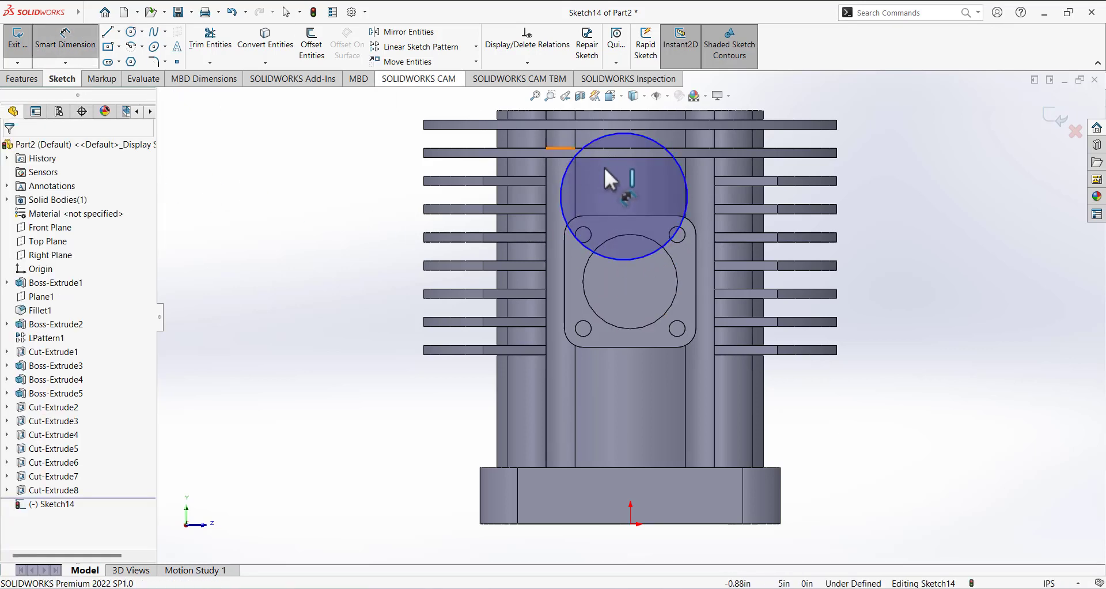
{"action": "left_click", "coordinate": [624, 196]}
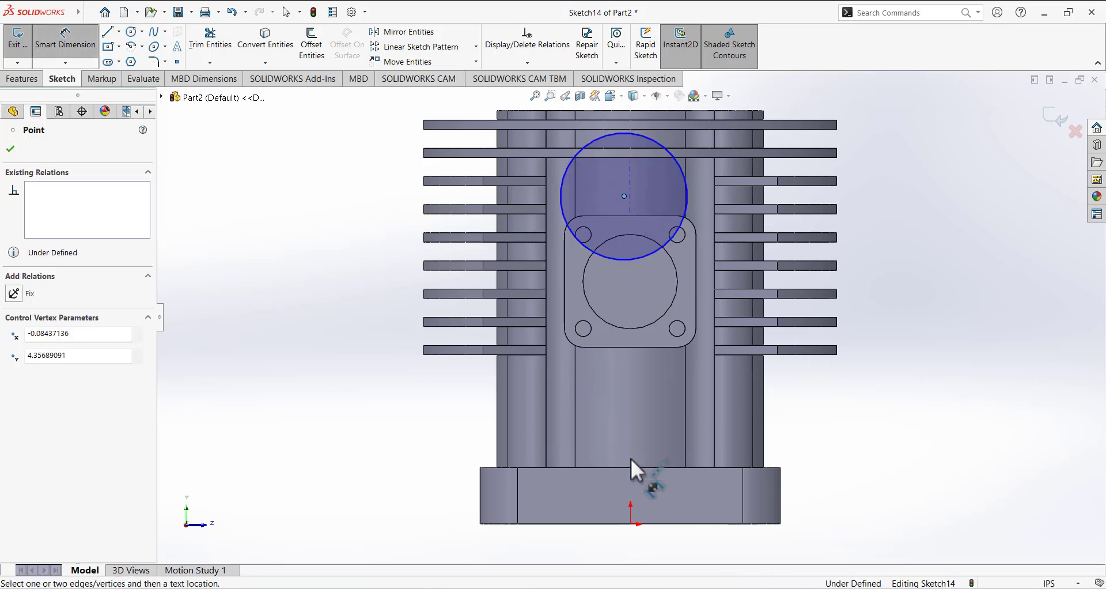
{"action": "left_click", "coordinate": [631, 525]}
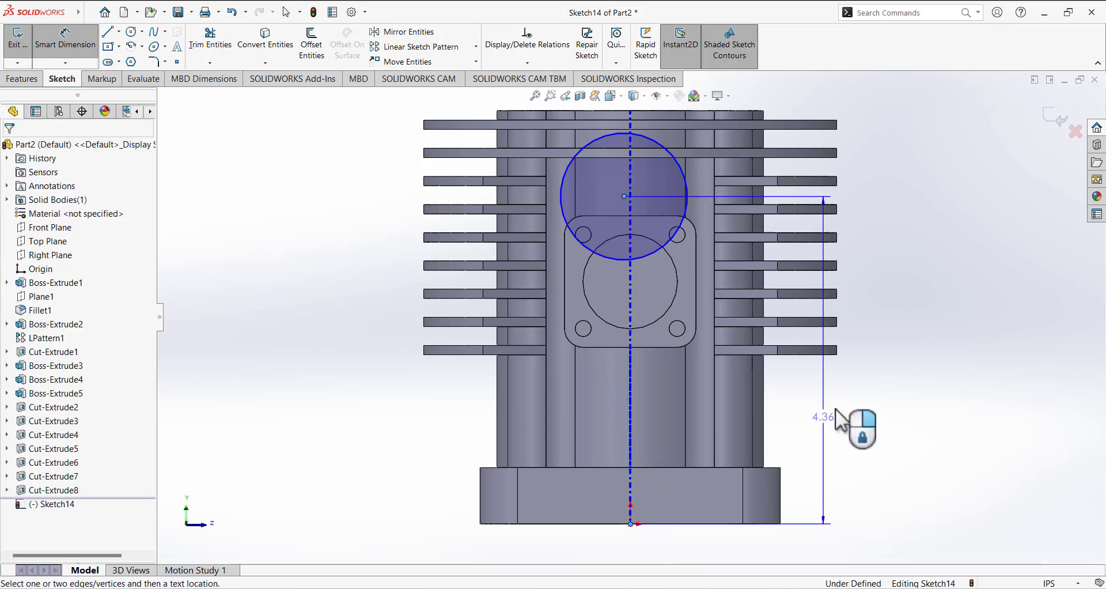
{"action": "left_click", "coordinate": [942, 339]}
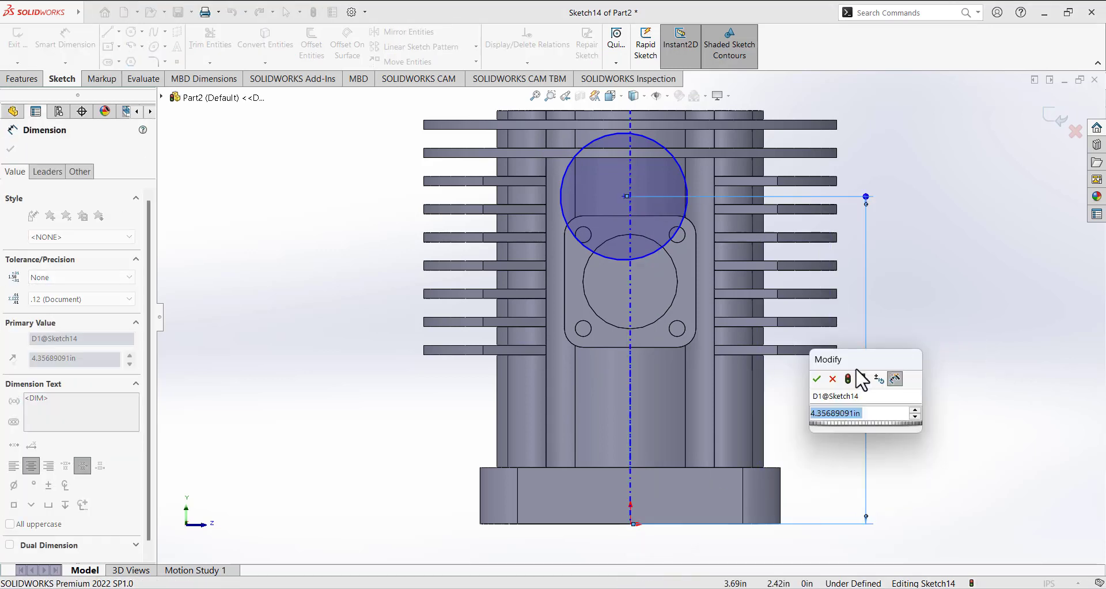
{"action": "key", "text": "Return"}
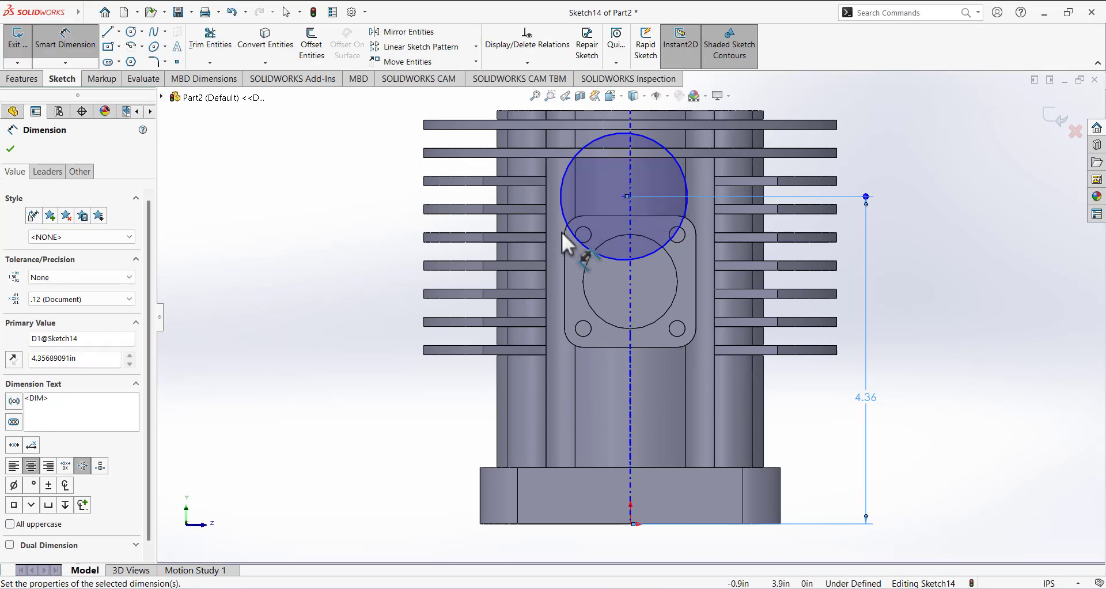
Step: Delete the height dimension between the large circle's centre and the origin
{"action": "scroll", "coordinate": [560, 234], "scroll_direction": "down", "scroll_amount": 3}
{"action": "scroll", "coordinate": [558, 236], "scroll_direction": "up", "scroll_amount": 6}
{"action": "scroll", "coordinate": [687, 221], "scroll_direction": "down", "scroll_amount": 3}
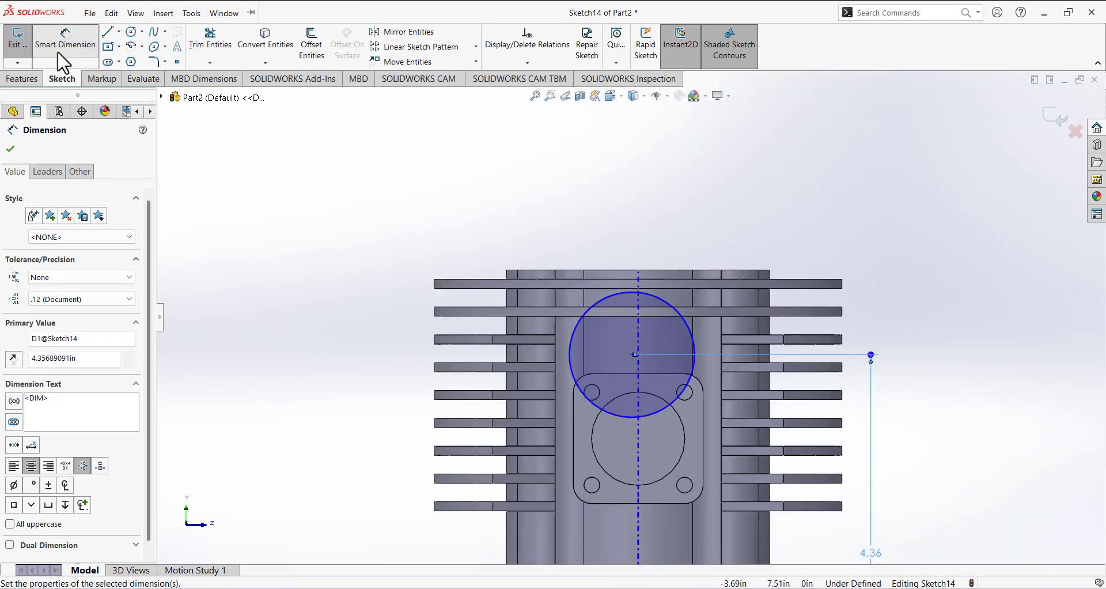
{"action": "left_click", "coordinate": [59, 51]}
{"action": "scroll", "coordinate": [320, 218], "scroll_direction": "down", "scroll_amount": 2}
{"action": "scroll", "coordinate": [388, 249], "scroll_direction": "up", "scroll_amount": 4}
{"action": "scroll", "coordinate": [603, 335], "scroll_direction": "down", "scroll_amount": 3}
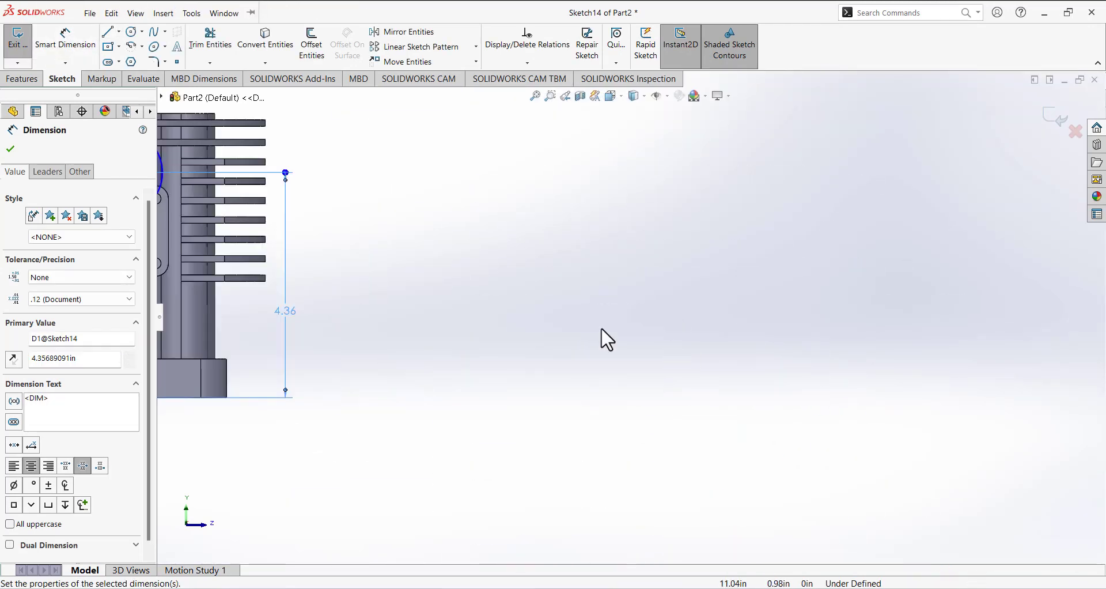
{"action": "scroll", "coordinate": [554, 333], "scroll_direction": "up", "scroll_amount": 1}
{"action": "scroll", "coordinate": [377, 269], "scroll_direction": "down", "scroll_amount": 3}
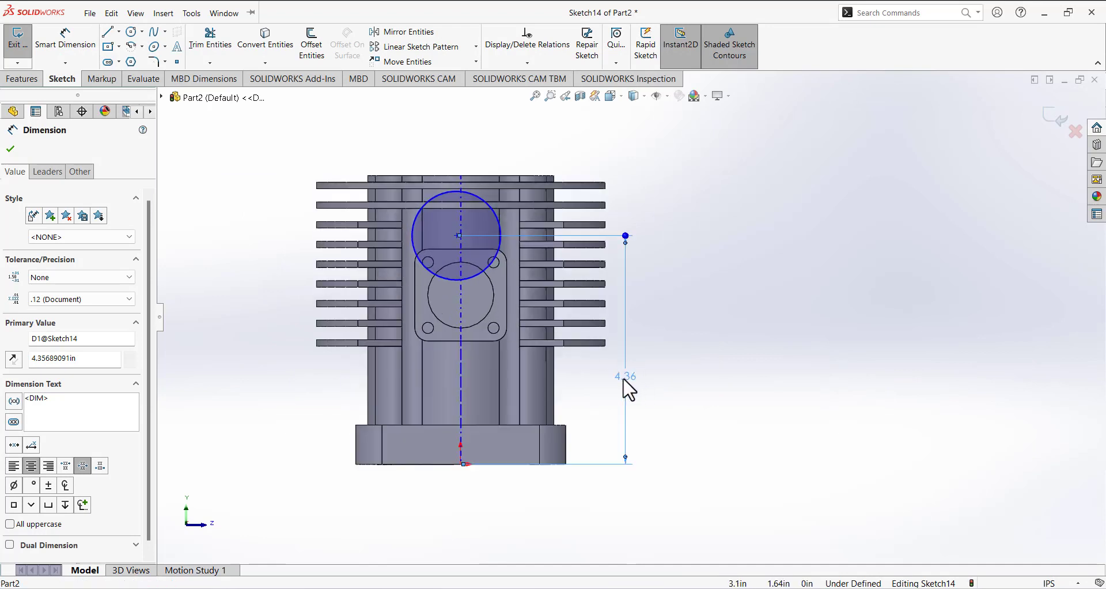
{"action": "right_click", "coordinate": [622, 381]}
{"action": "left_click", "coordinate": [655, 452]}
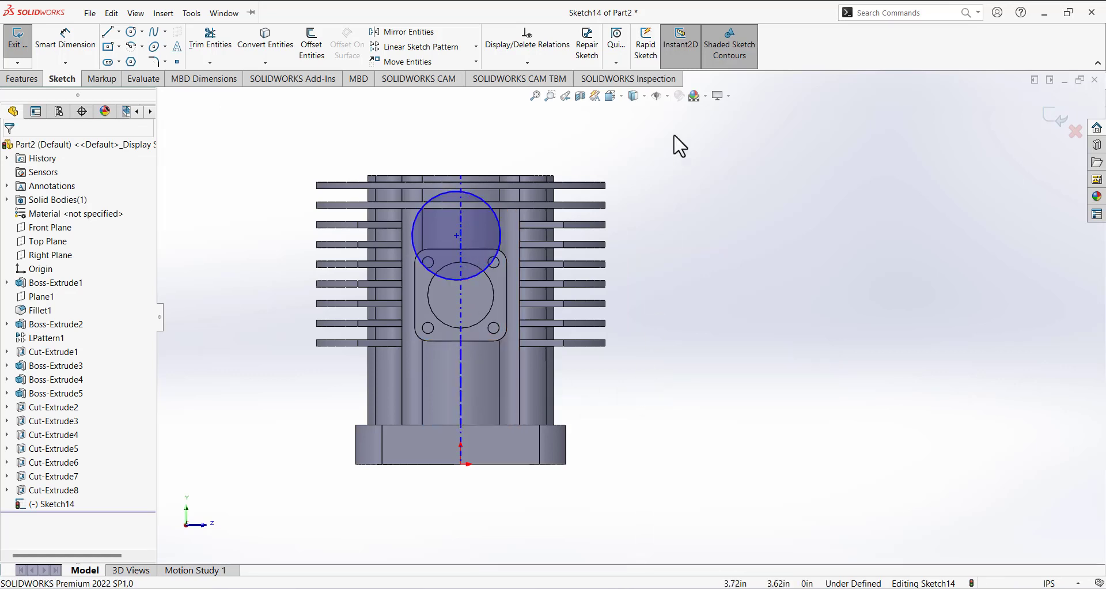
Step: Hide the temporary axes in the view of the cylinder
{"action": "left_click", "coordinate": [667, 99]}
{"action": "left_click", "coordinate": [655, 129]}
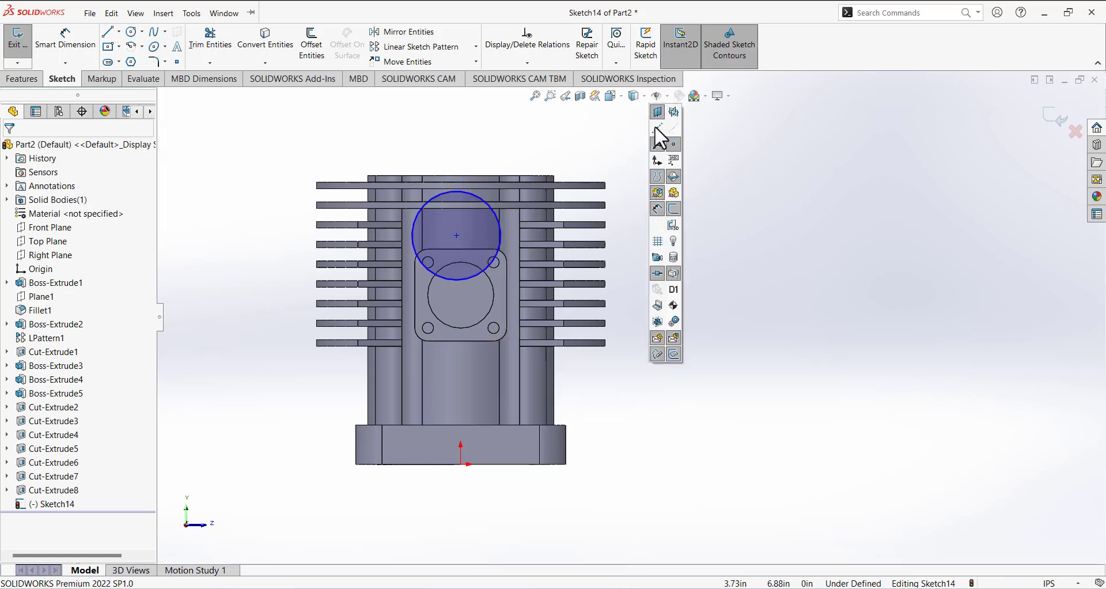
Step: Try to position the large circle with a 3.225 in height dimension from the origin to its centre
{"action": "left_click", "coordinate": [66, 42]}
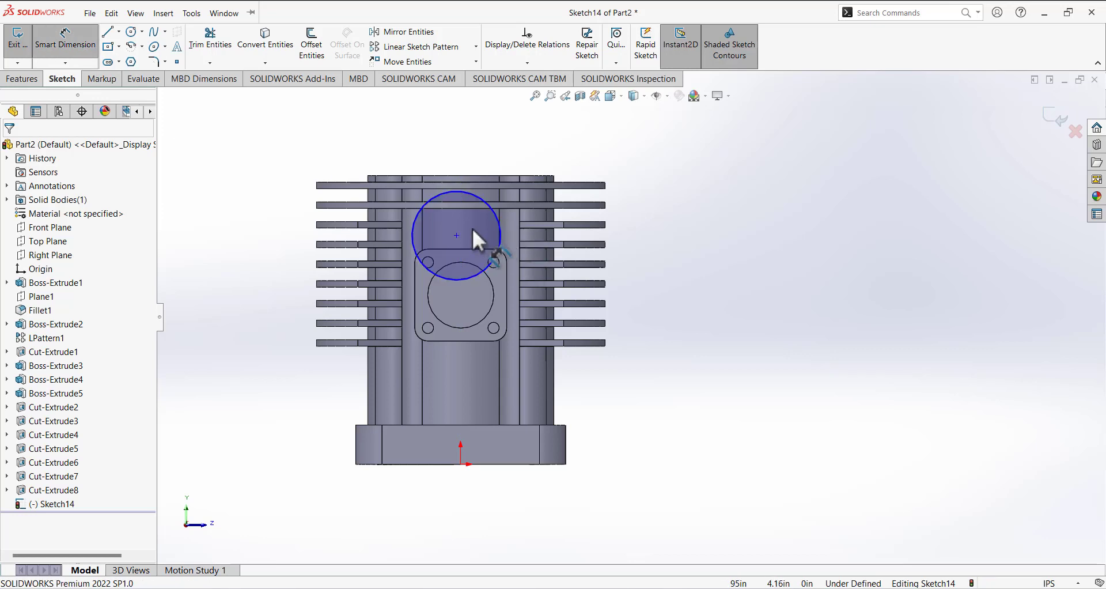
{"action": "left_click", "coordinate": [457, 235]}
{"action": "left_click", "coordinate": [460, 464]}
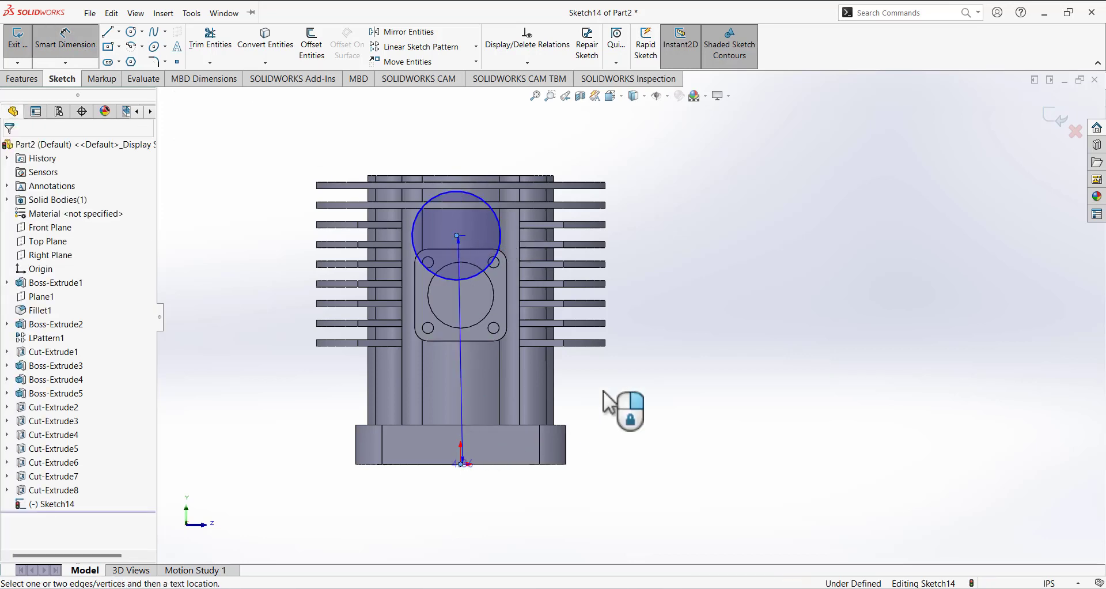
{"action": "left_click", "coordinate": [703, 389]}
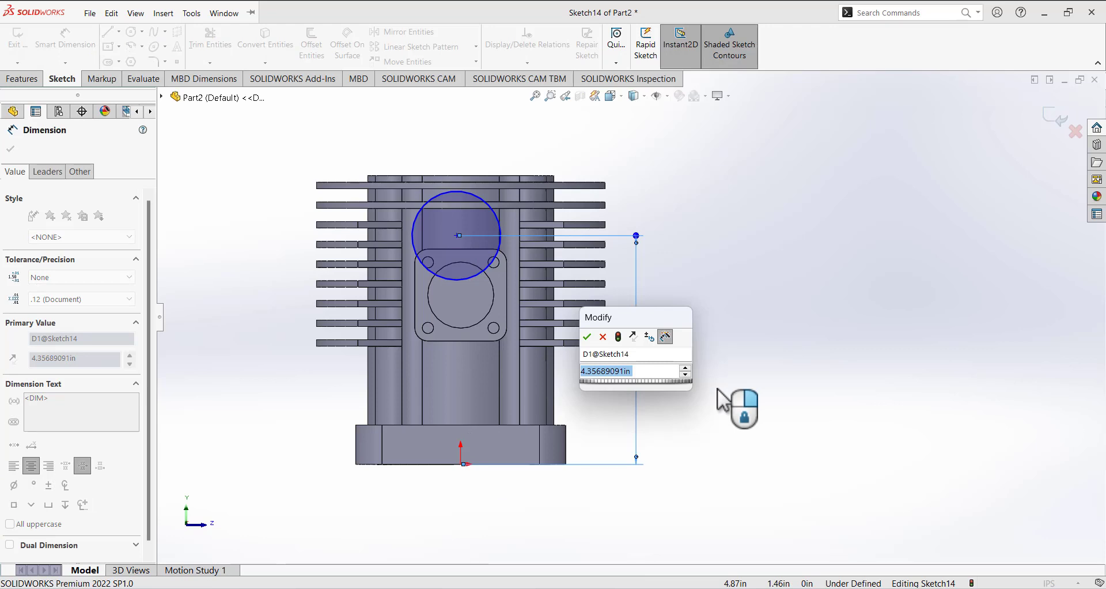
{"action": "type", "text": "3"}
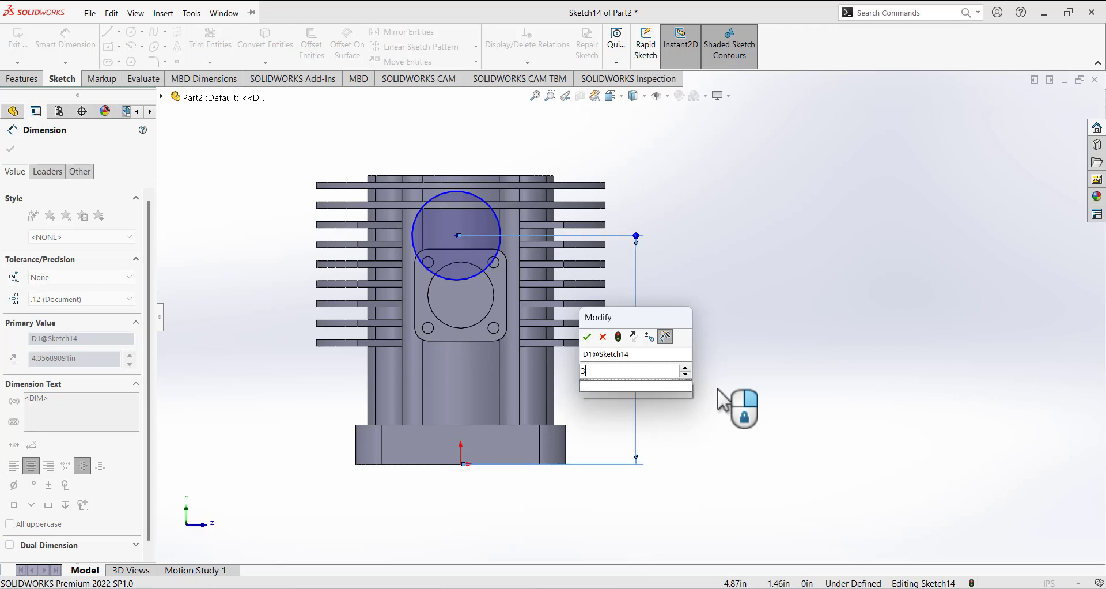
{"action": "type", "text": ".225"}
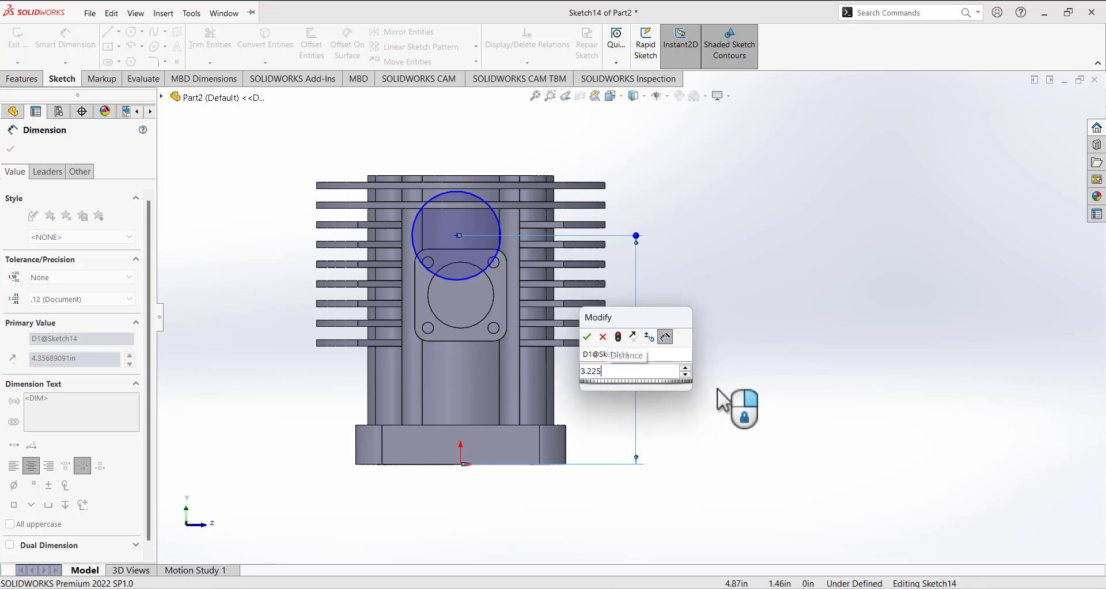
{"action": "key", "text": "Return"}
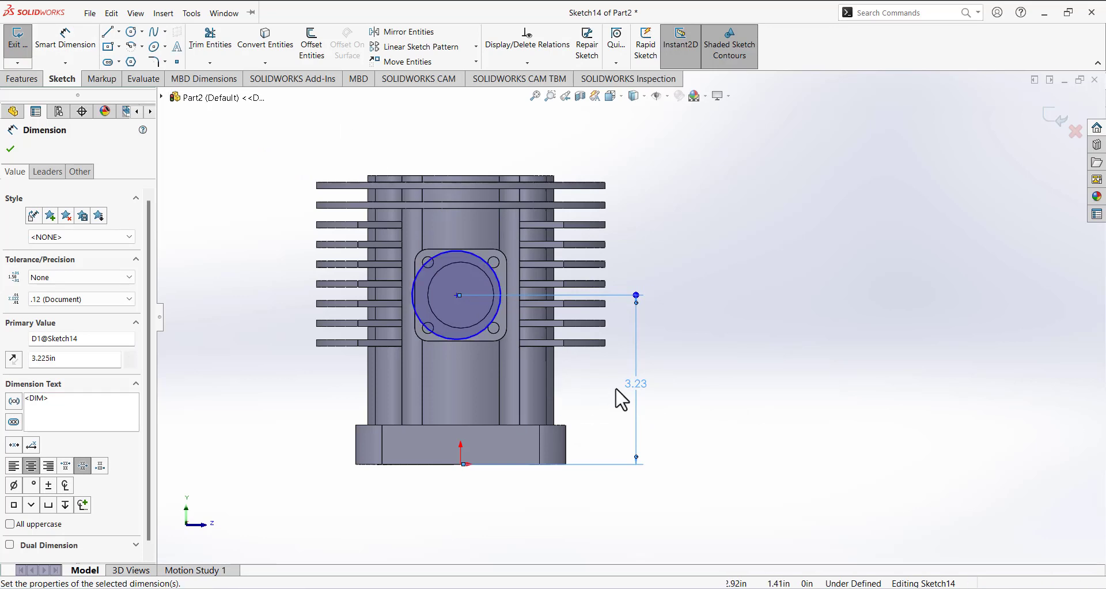
{"action": "right_click", "coordinate": [635, 384]}
{"action": "left_click", "coordinate": [668, 452]}
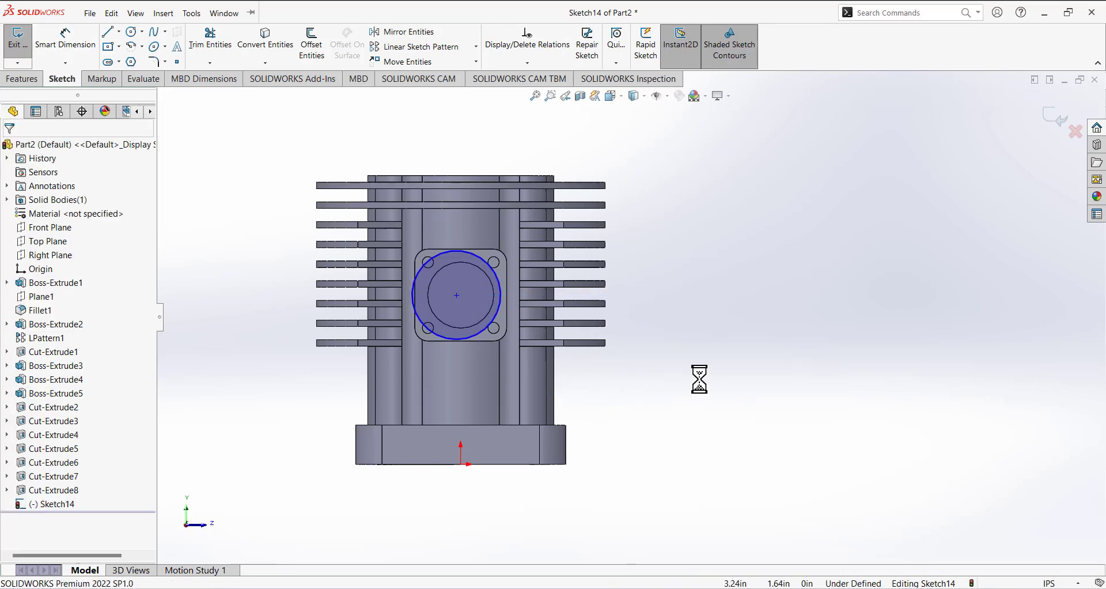
Step: Make the large circle concentric with the edge of the round recess in the side boss
{"action": "left_click", "coordinate": [498, 279]}
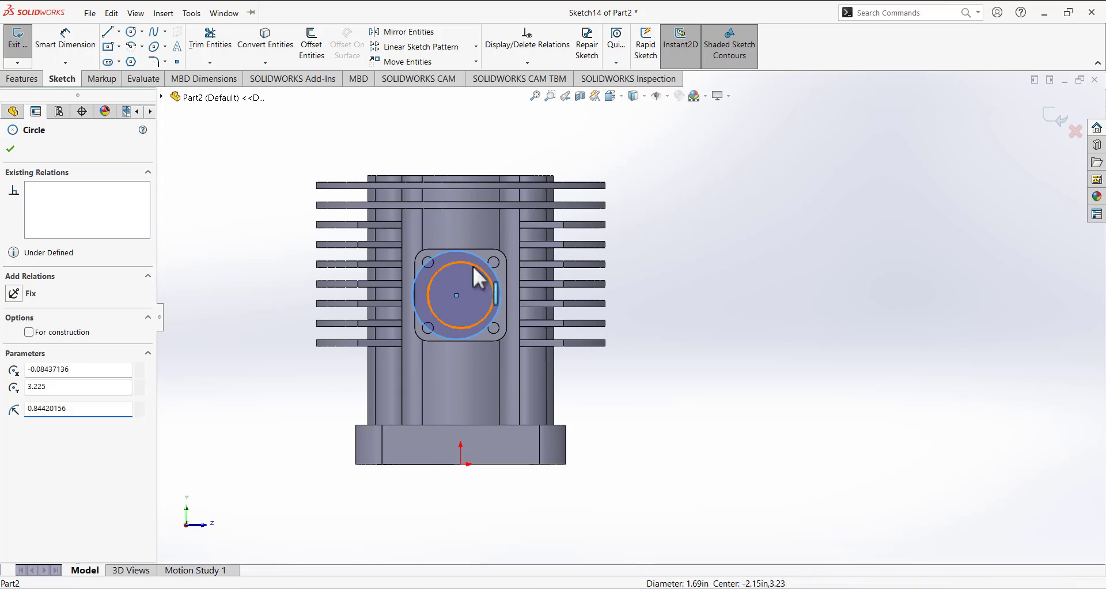
{"action": "left_click", "coordinate": [473, 266], "text": "ctrl"}
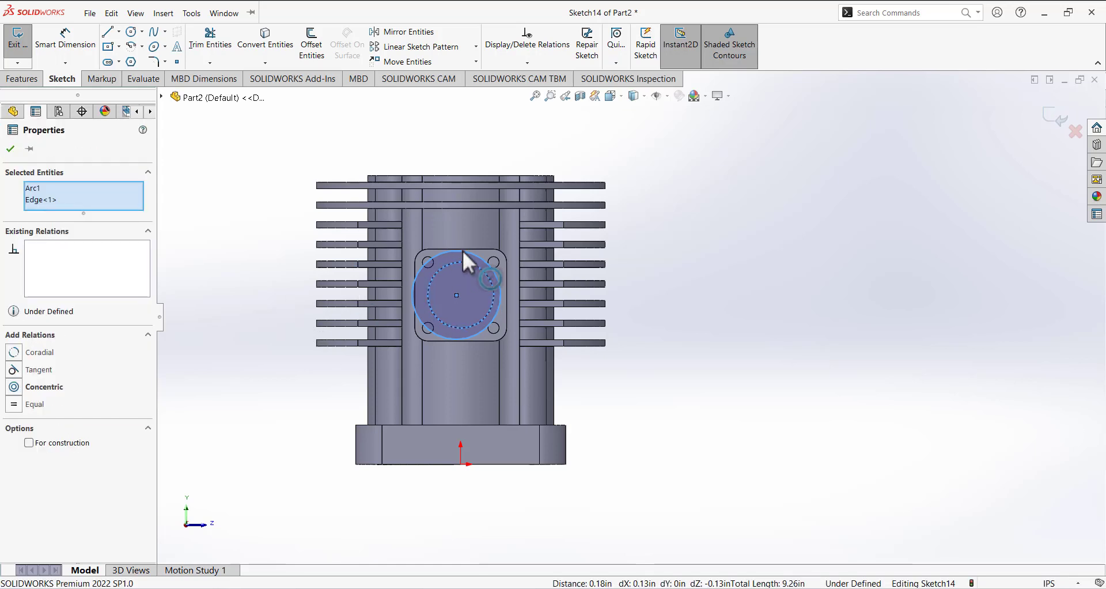
{"action": "left_click", "coordinate": [34, 386]}
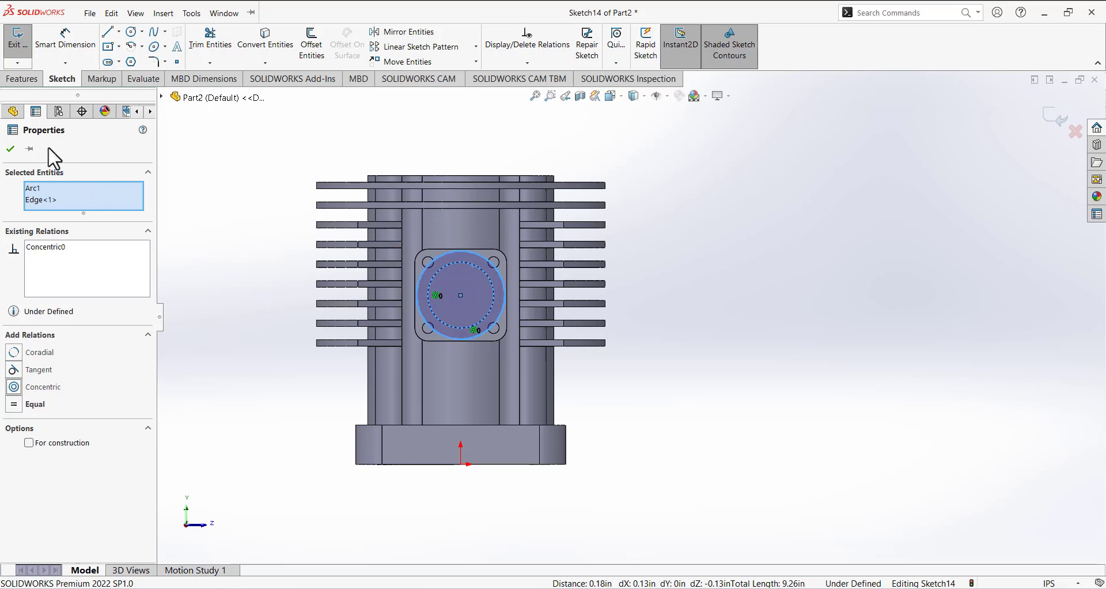
Step: Set the circle's diameter to 1 in and finish the sketch
{"action": "left_click", "coordinate": [58, 41]}
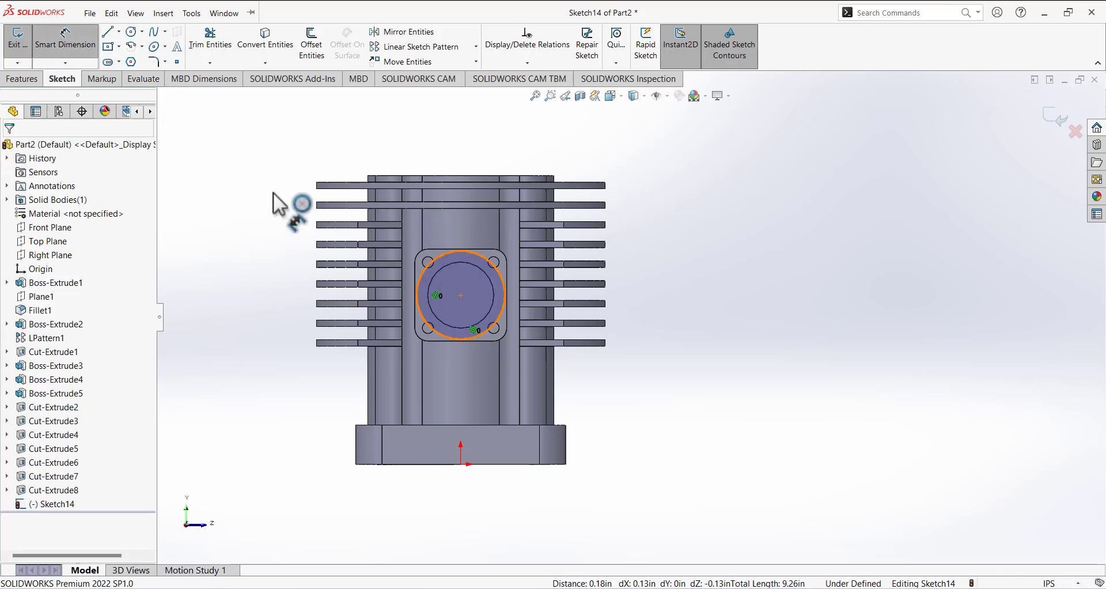
{"action": "left_click", "coordinate": [249, 199]}
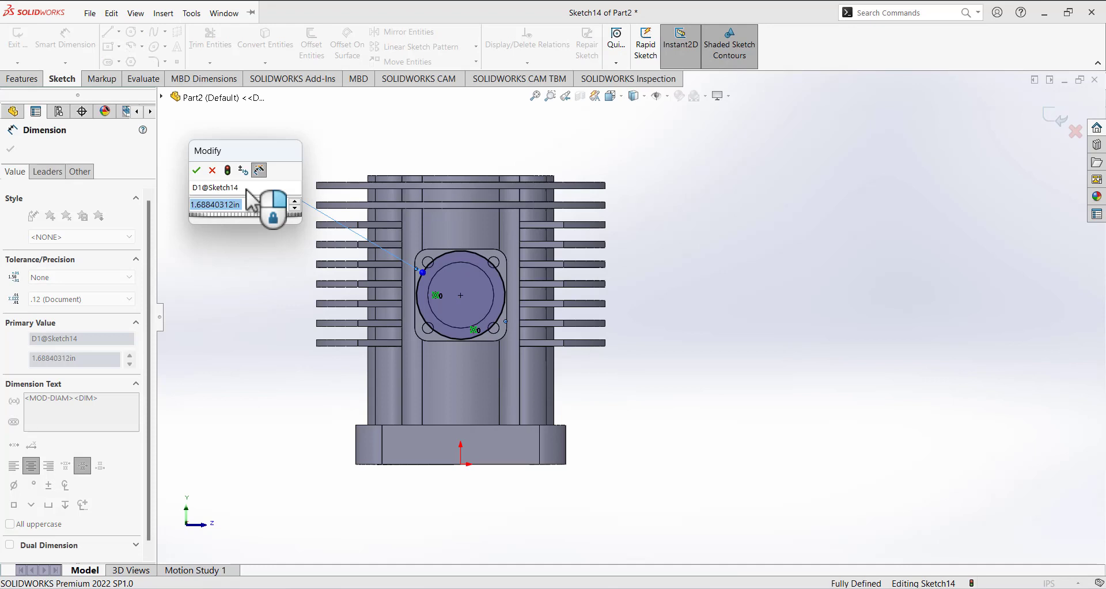
{"action": "type", "text": "1"}
{"action": "key", "text": "Return"}
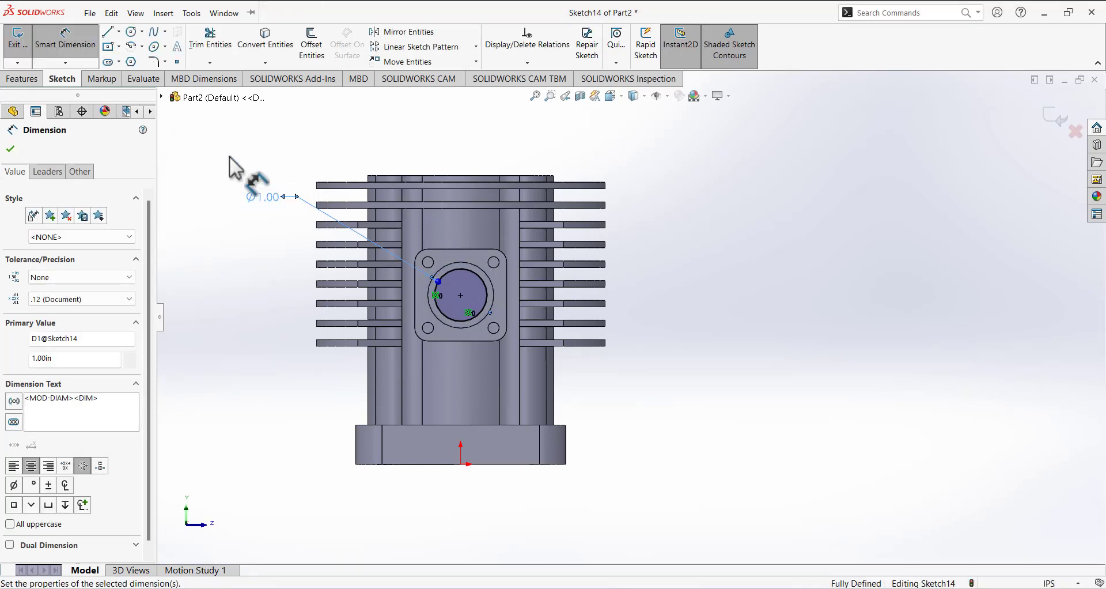
{"action": "left_click", "coordinate": [29, 46]}
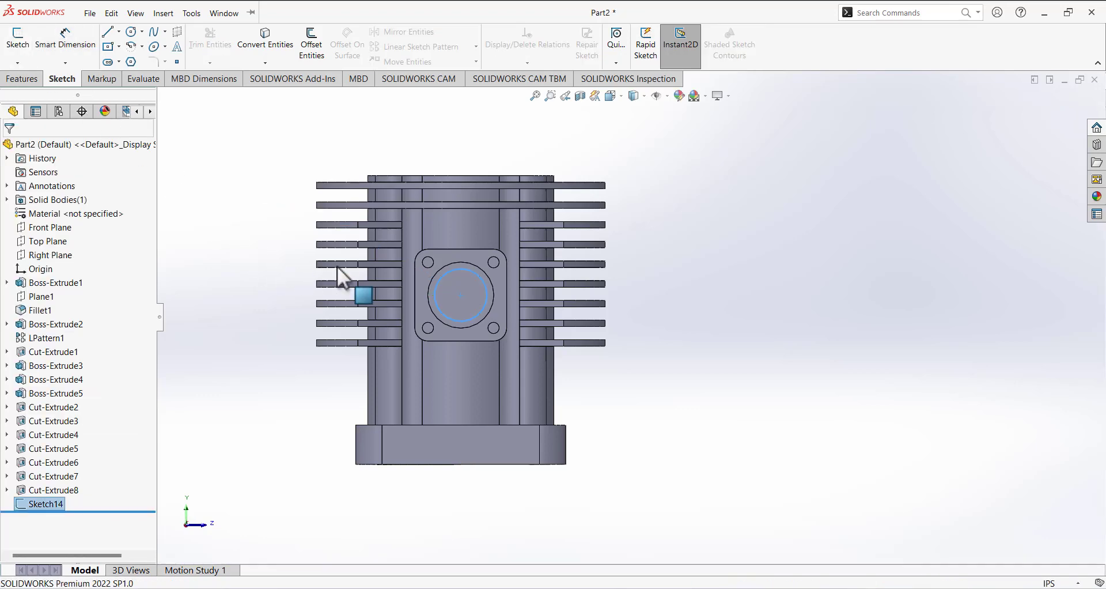
Step: Cut-extrude the 1 in circle with the Up To Surface end condition, ending at the cylinder bore's inner face
{"action": "middle_click_drag", "start_coordinate": [312, 259], "coordinate": [293, 311]}
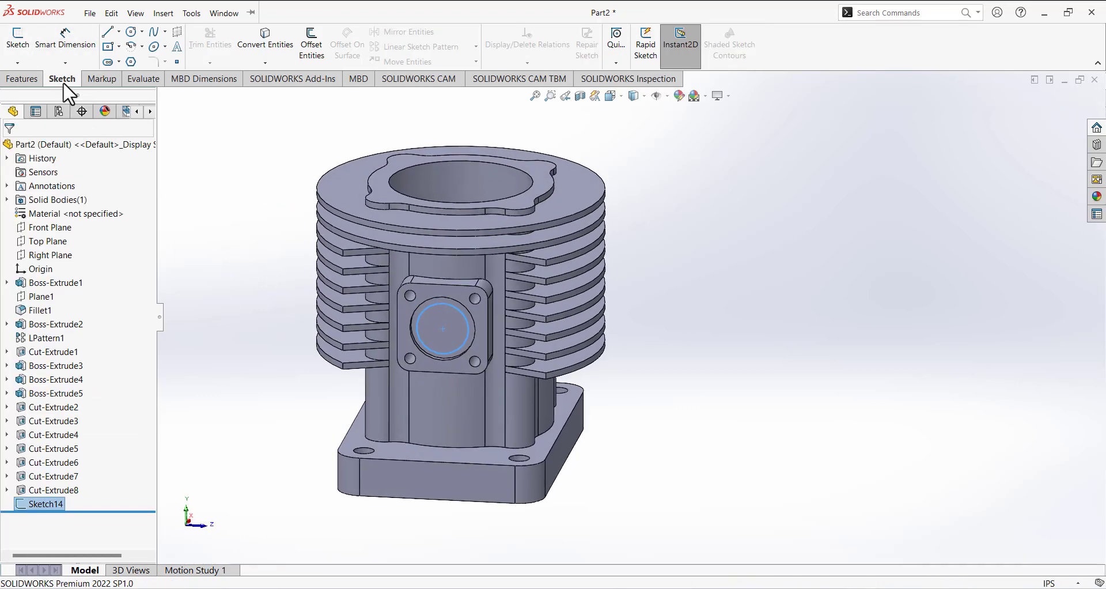
{"action": "left_click", "coordinate": [23, 79]}
{"action": "left_click", "coordinate": [198, 49]}
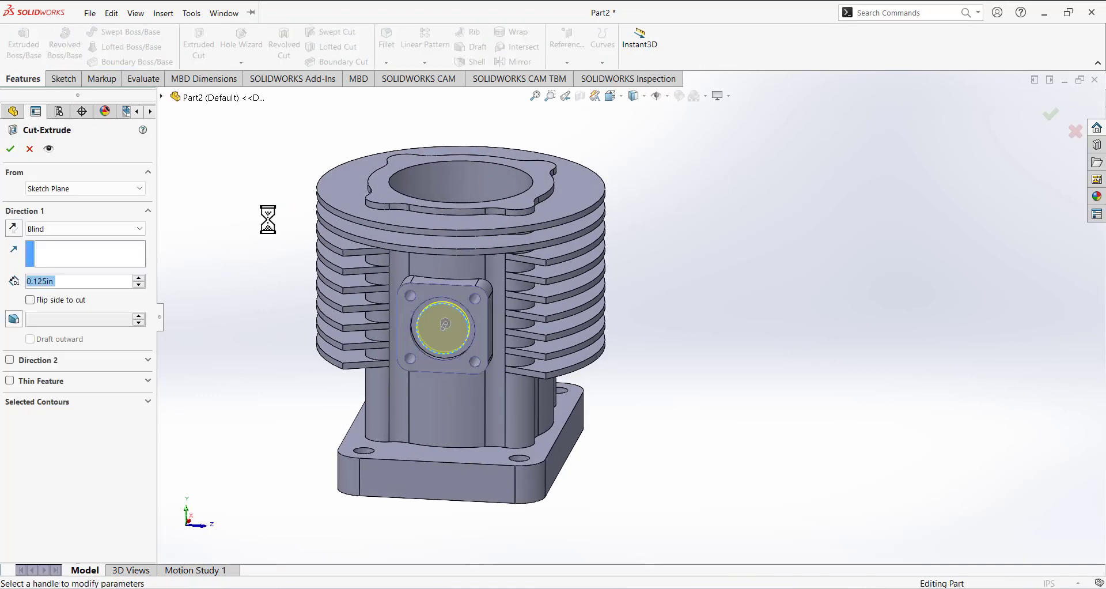
{"action": "left_click", "coordinate": [38, 229]}
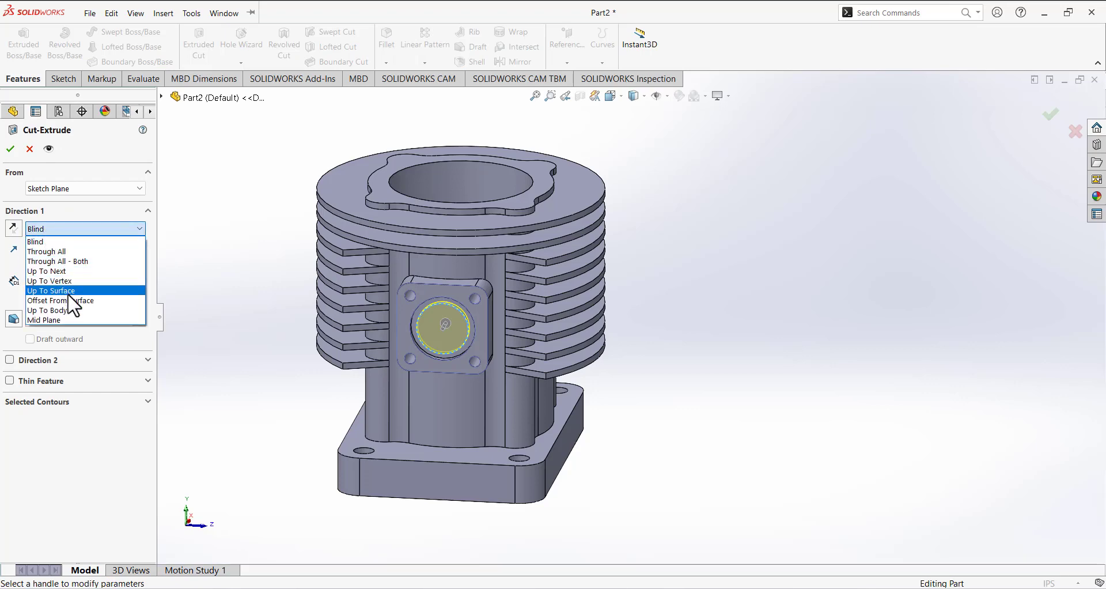
{"action": "left_click", "coordinate": [69, 291]}
{"action": "middle_click_drag", "start_coordinate": [231, 304], "coordinate": [190, 380]}
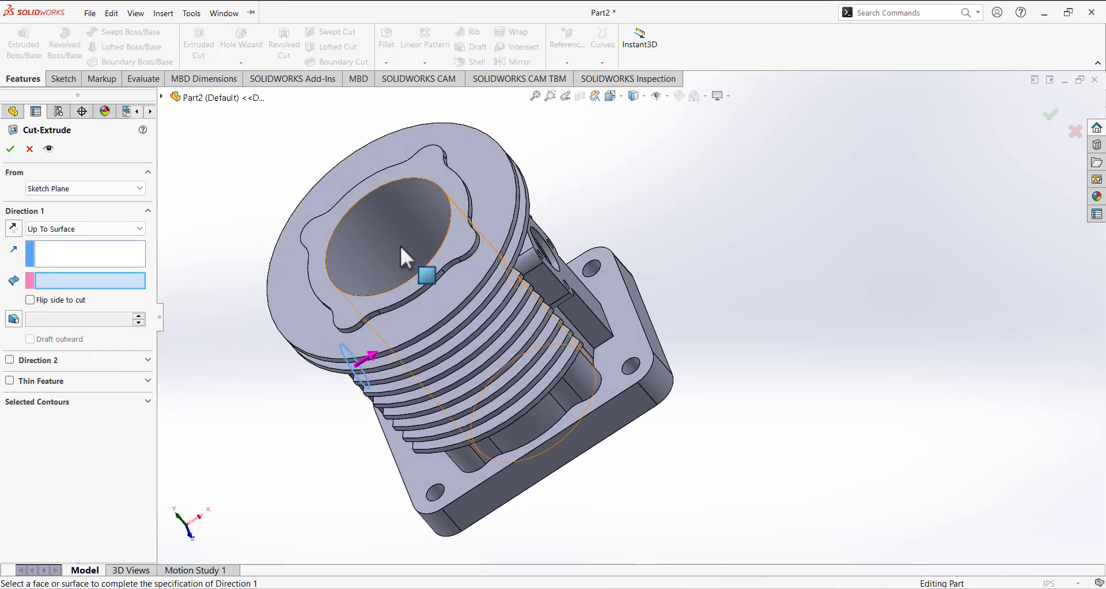
{"action": "left_click", "coordinate": [276, 285]}
{"action": "middle_click_drag", "start_coordinate": [275, 286], "coordinate": [301, 160]}
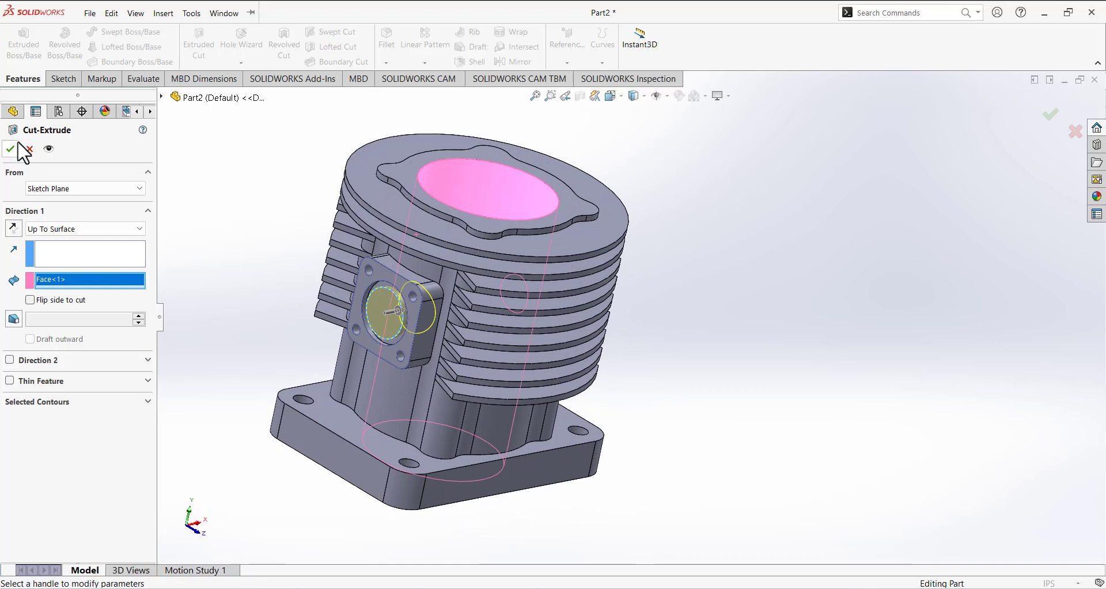
{"action": "middle_click_drag", "start_coordinate": [245, 266], "coordinate": [246, 300]}
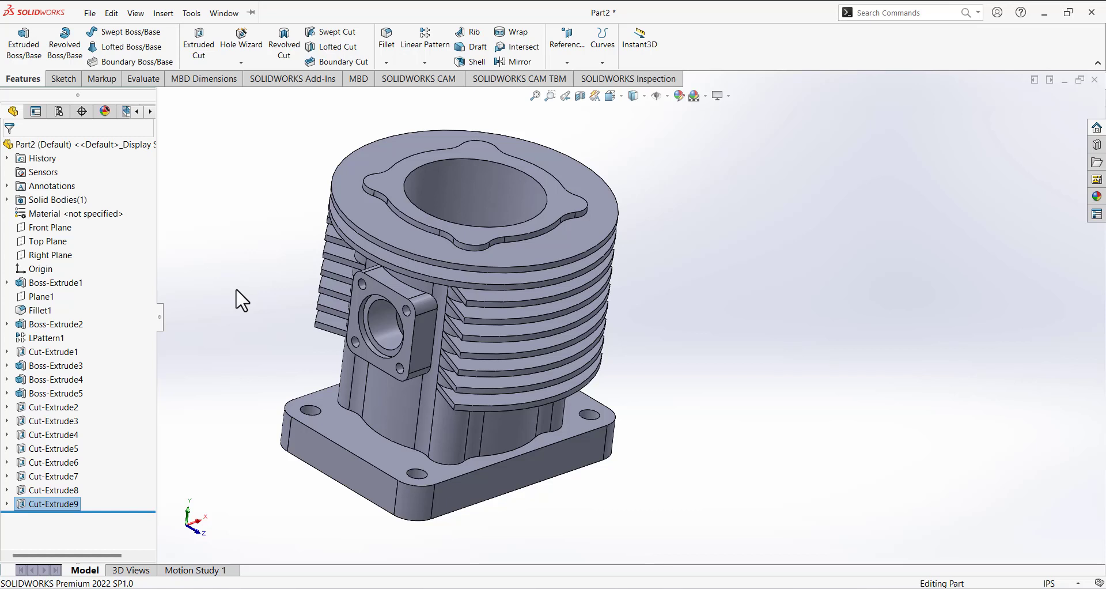
Step: Start a new sketch on the top face of the raised four-lobed flange and view it face-on
{"action": "left_click", "coordinate": [64, 79]}
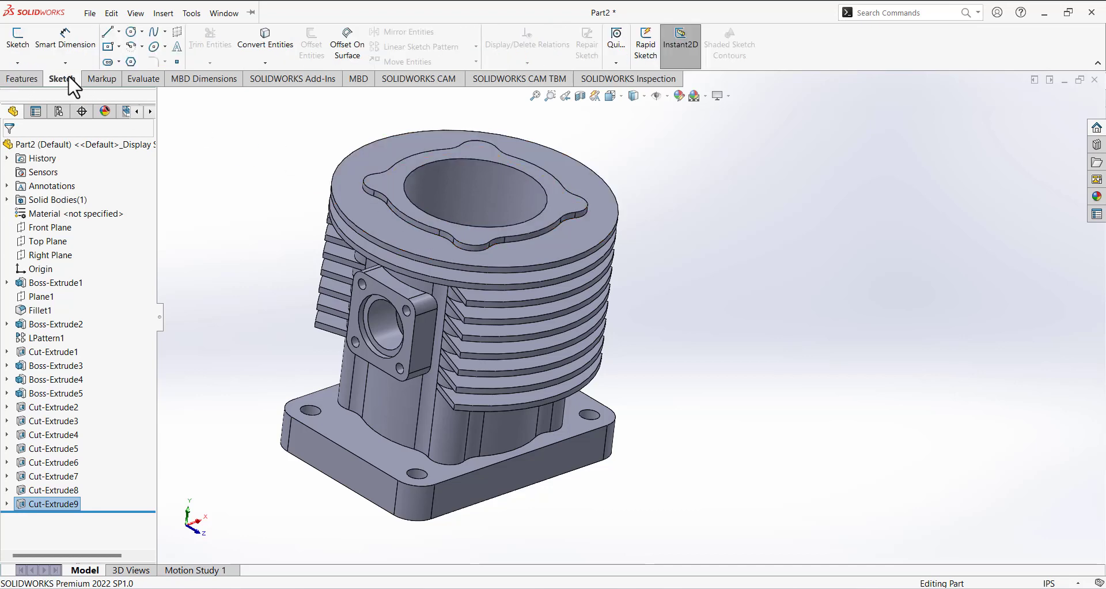
{"action": "left_click", "coordinate": [384, 180]}
{"action": "left_click", "coordinate": [611, 96]}
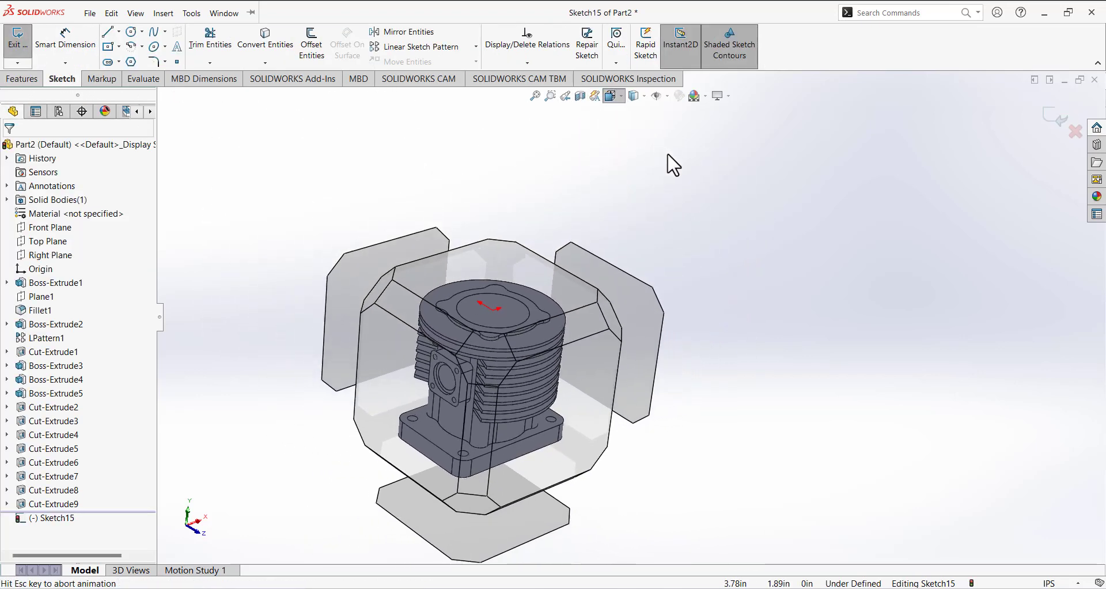
{"action": "key", "text": "space"}
{"action": "left_click", "coordinate": [674, 168]}
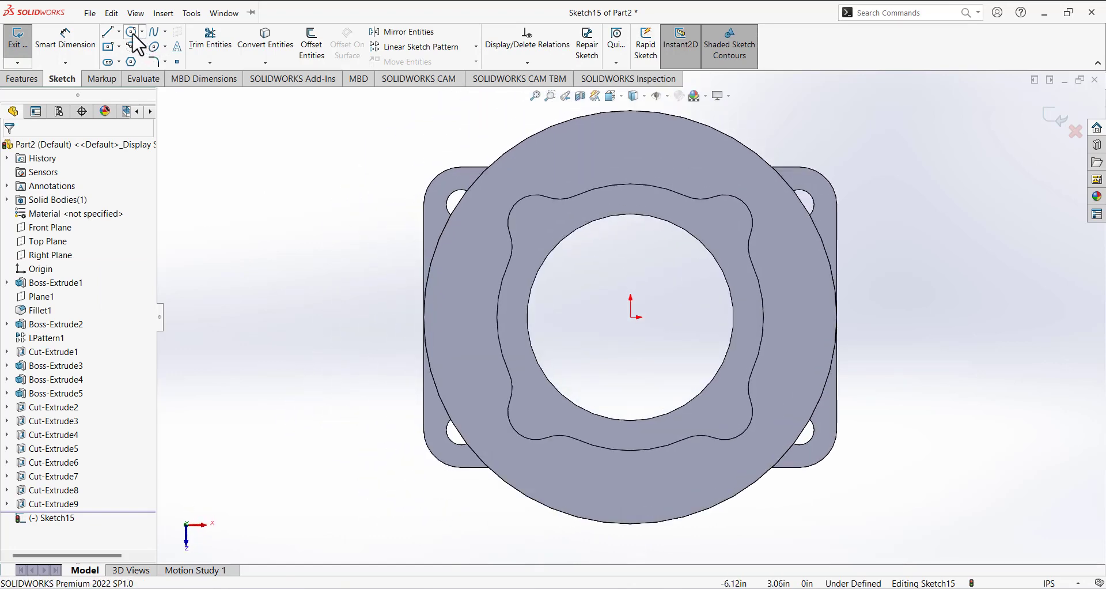
Step: Sketch four circles of about 0.2 in radius, one centred on each rounded corner lobe of the top flange
{"action": "left_click", "coordinate": [132, 33]}
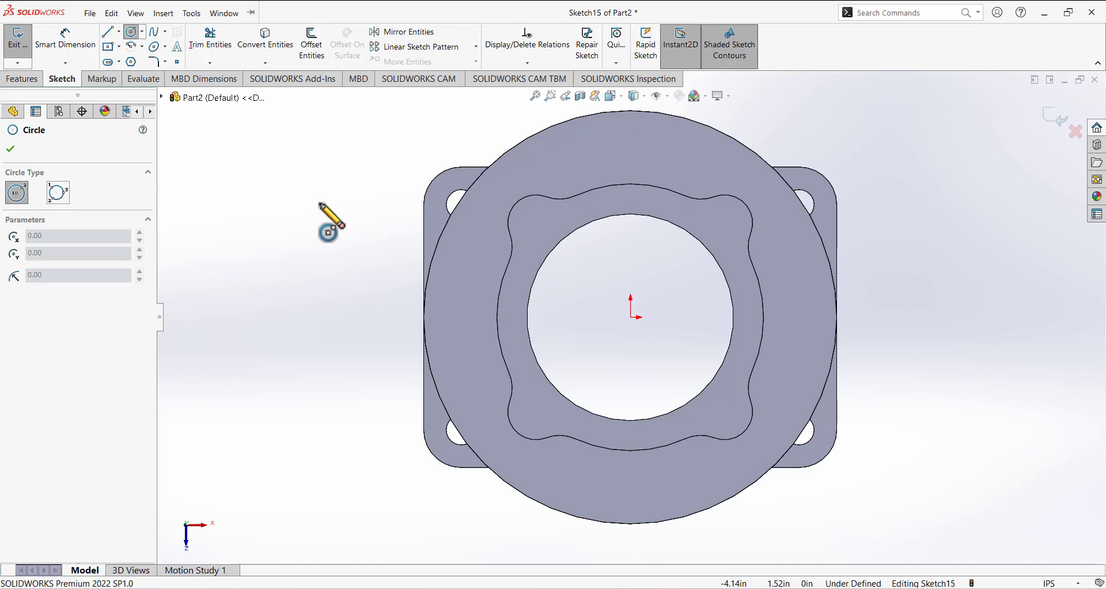
{"action": "left_click", "coordinate": [537, 222]}
{"action": "left_click", "coordinate": [548, 210]}
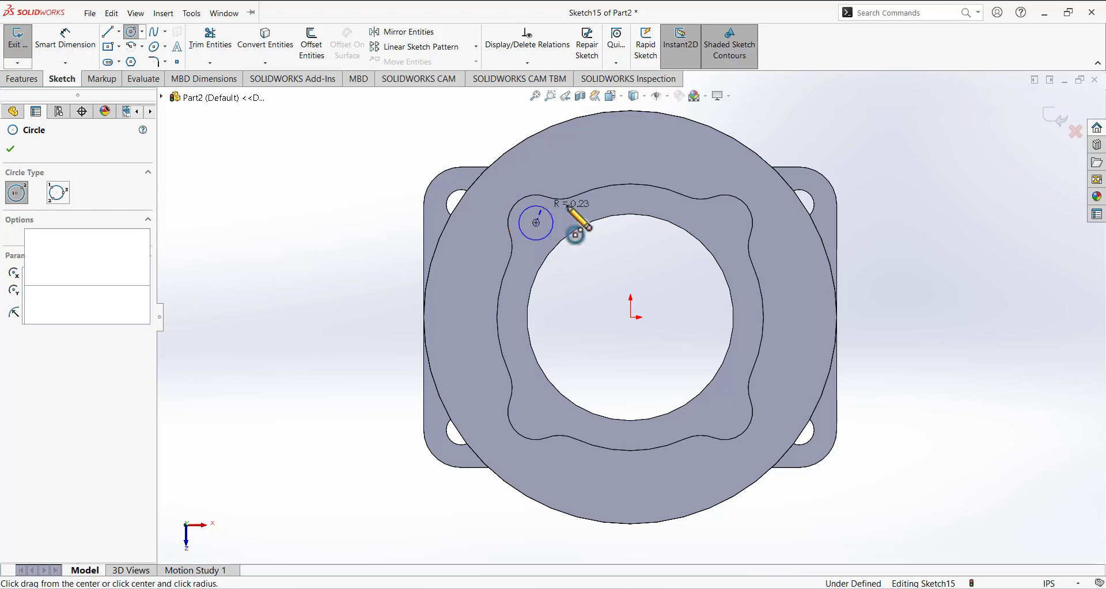
{"action": "left_click", "coordinate": [724, 223]}
{"action": "left_click", "coordinate": [736, 215]}
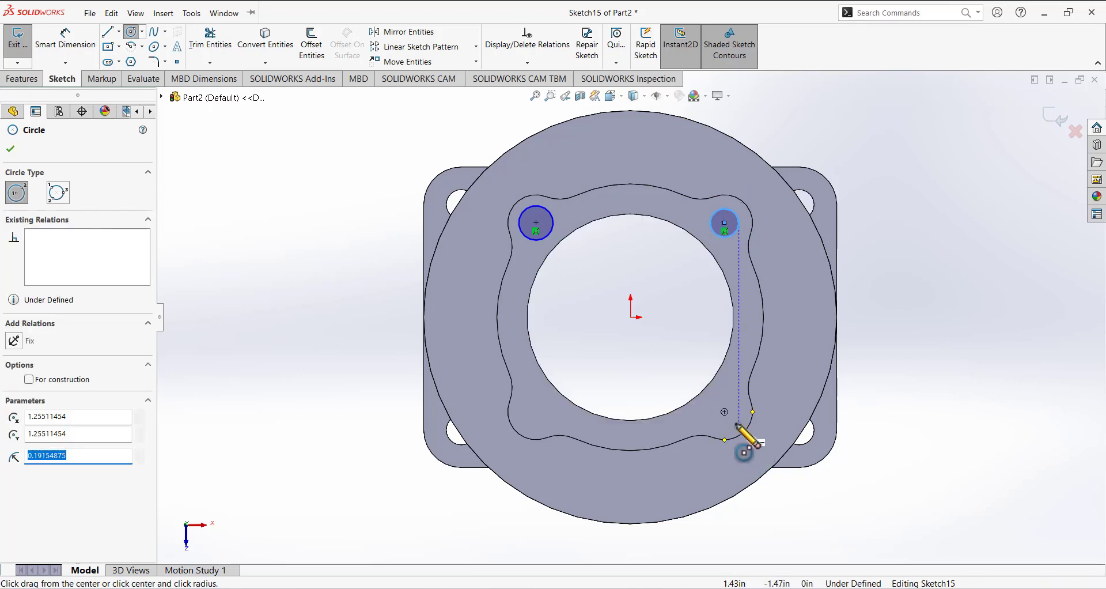
{"action": "left_click", "coordinate": [724, 412]}
{"action": "left_click", "coordinate": [741, 403]}
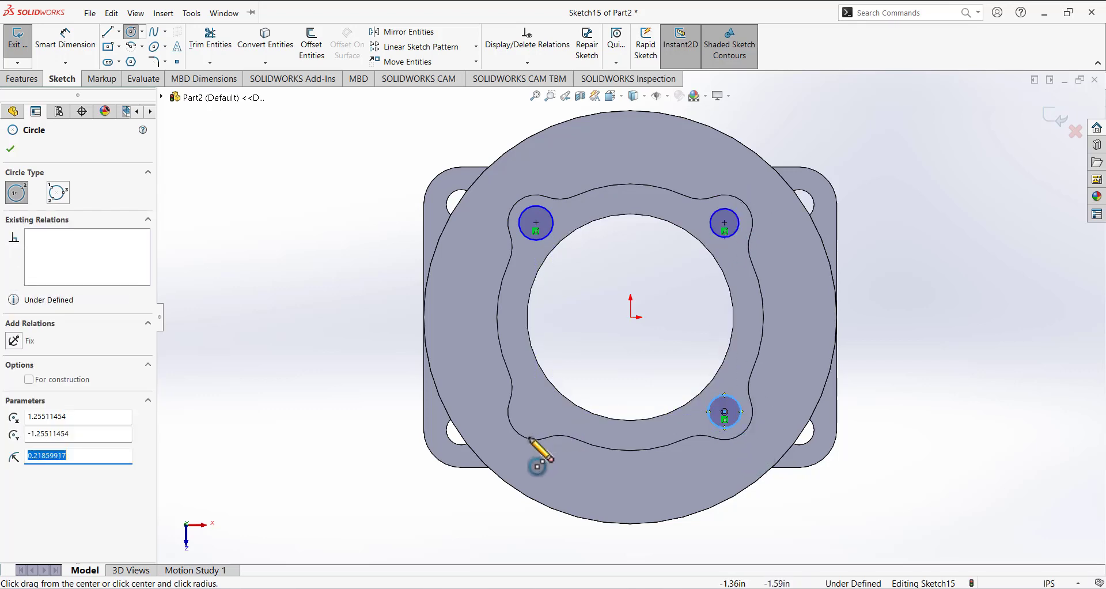
{"action": "left_click", "coordinate": [536, 412]}
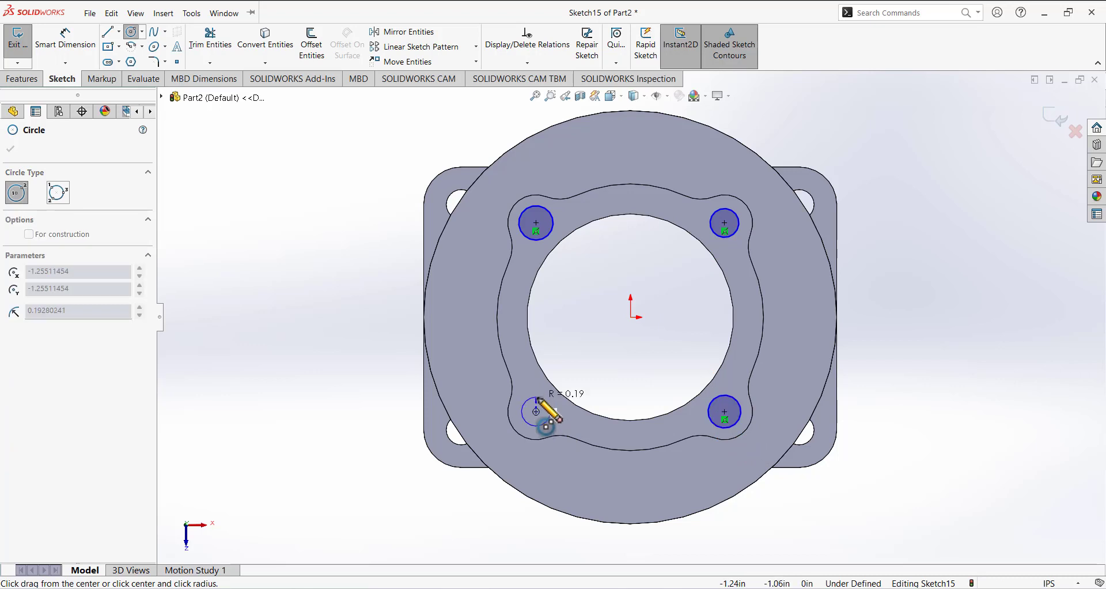
{"action": "left_click", "coordinate": [551, 405]}
Step: Dimension the upper-left lobe's circle with a diameter of 0.272 in
{"action": "left_click", "coordinate": [65, 39]}
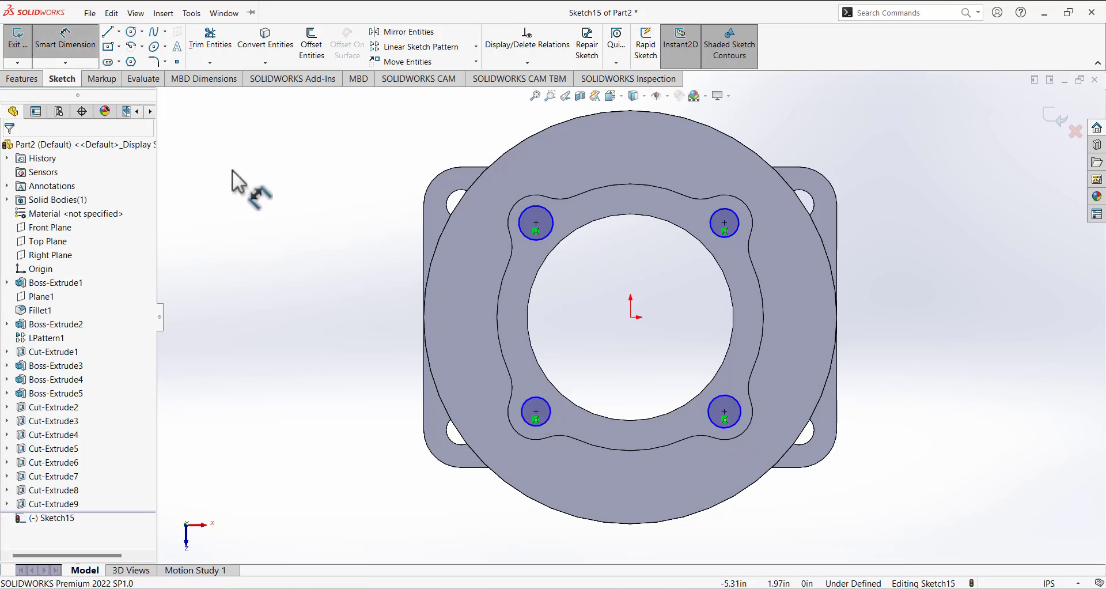
{"action": "left_click", "coordinate": [547, 214]}
{"action": "left_click", "coordinate": [438, 132]}
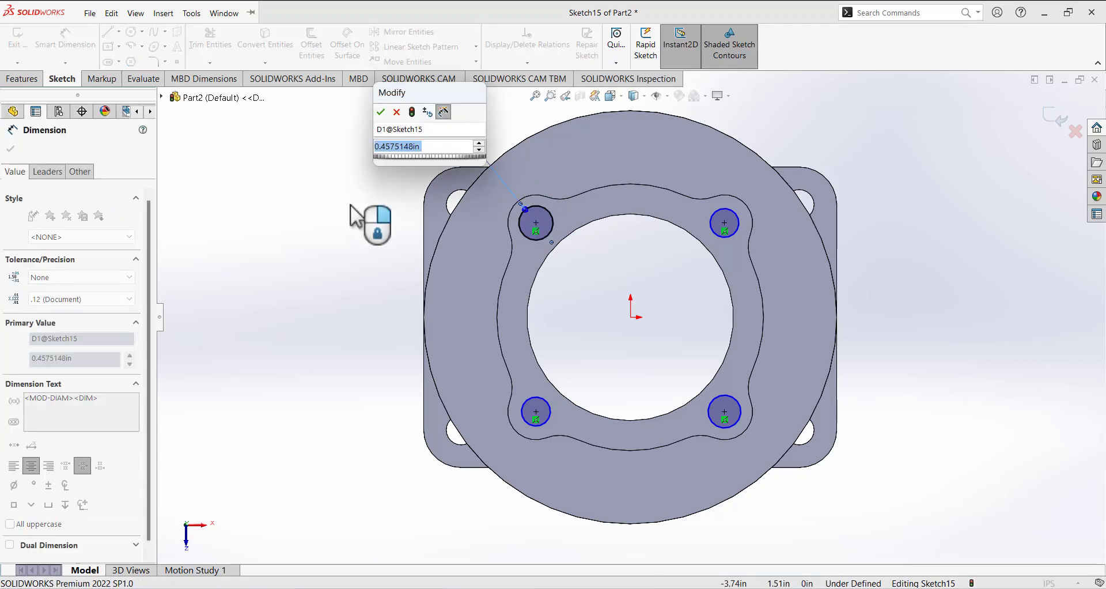
{"action": "type", "text": "0.272"}
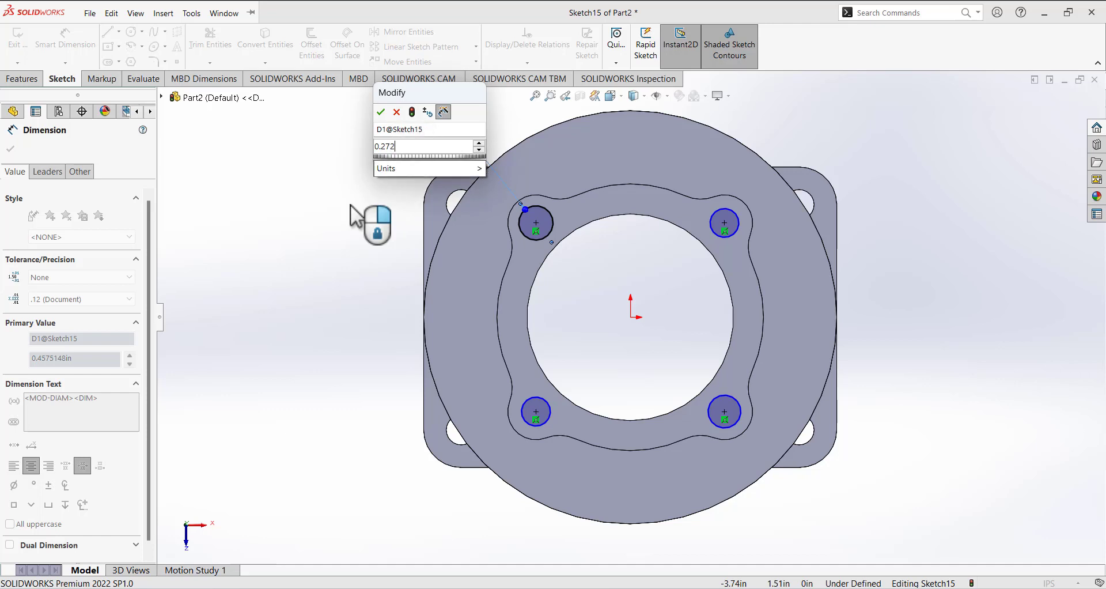
{"action": "key", "text": "Return"}
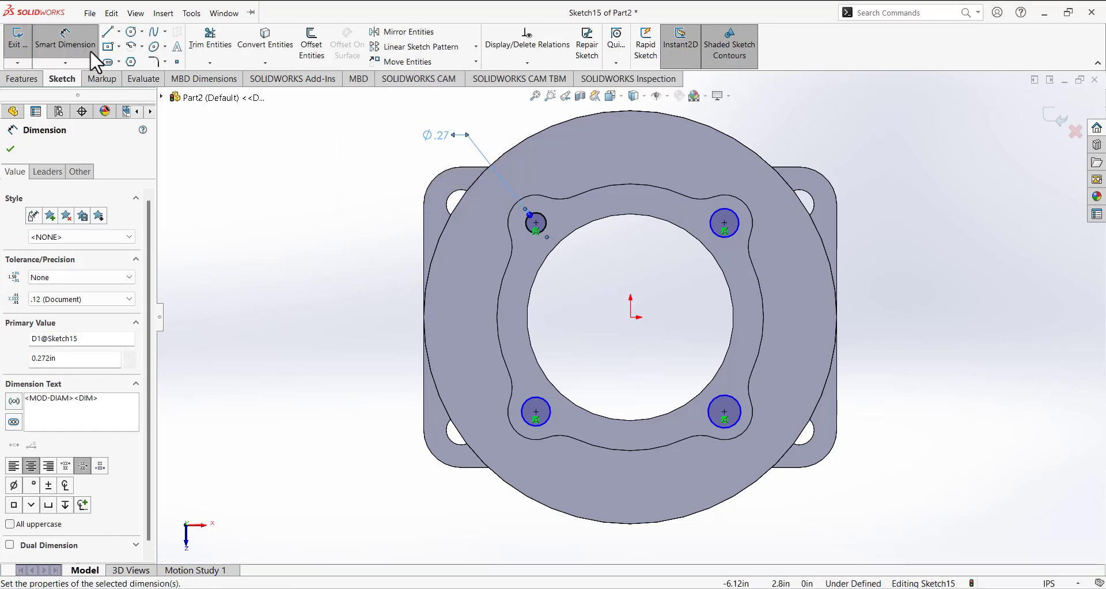
{"action": "left_click", "coordinate": [333, 219]}
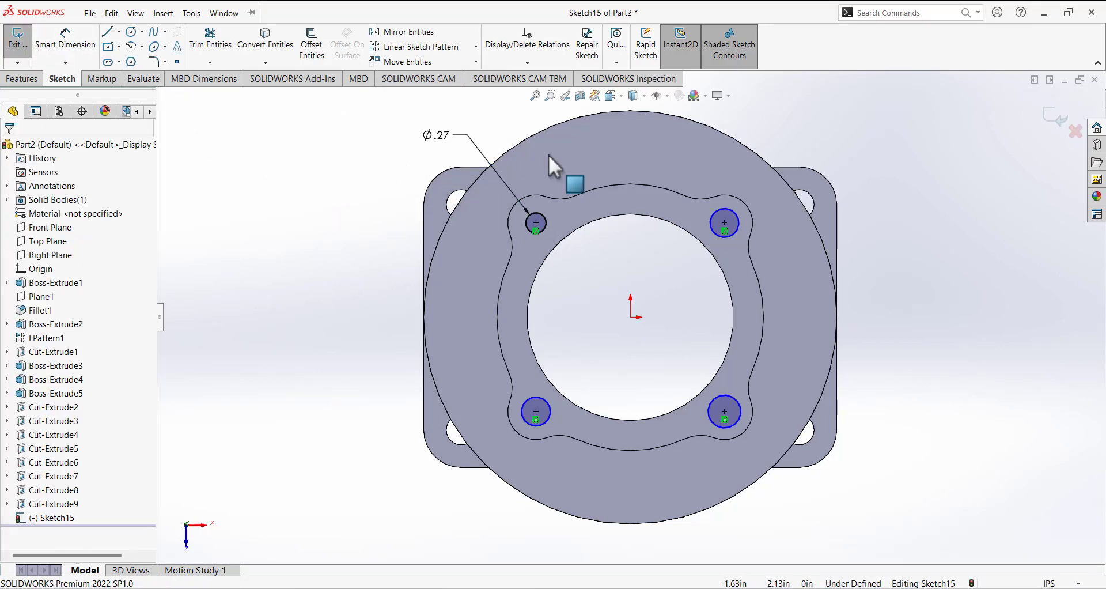
Step: Apply an Equal relation to the four corner-lobe circles and close the sketch
{"action": "left_click", "coordinate": [538, 226]}
{"action": "left_click", "coordinate": [720, 220], "text": "ctrl"}
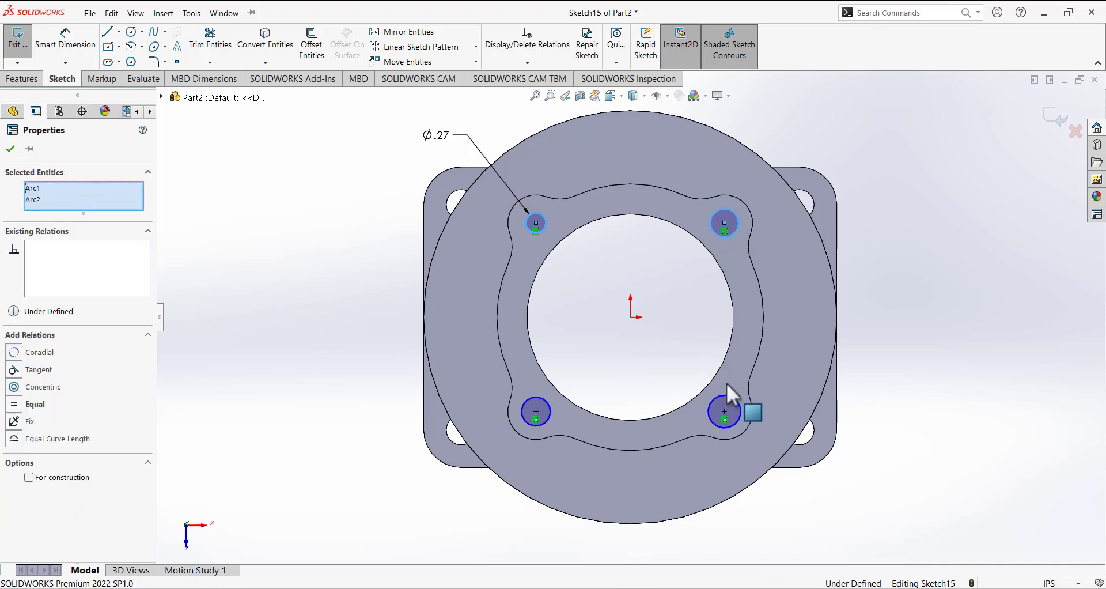
{"action": "left_click", "coordinate": [724, 412], "text": "ctrl"}
{"action": "left_click", "coordinate": [544, 416], "text": "ctrl"}
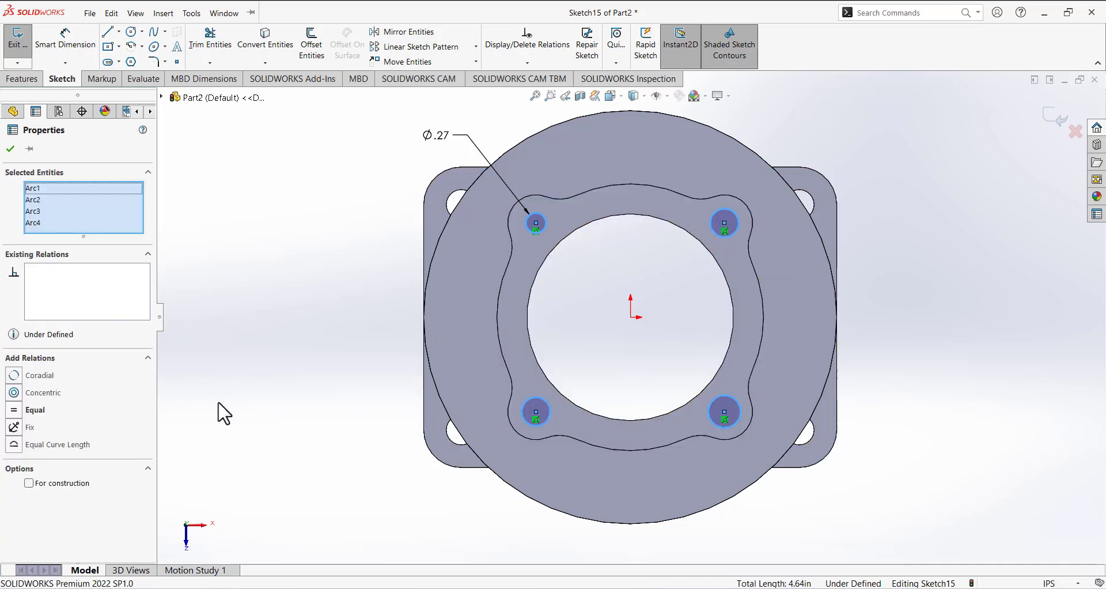
{"action": "left_click", "coordinate": [17, 411]}
{"action": "left_click", "coordinate": [262, 291]}
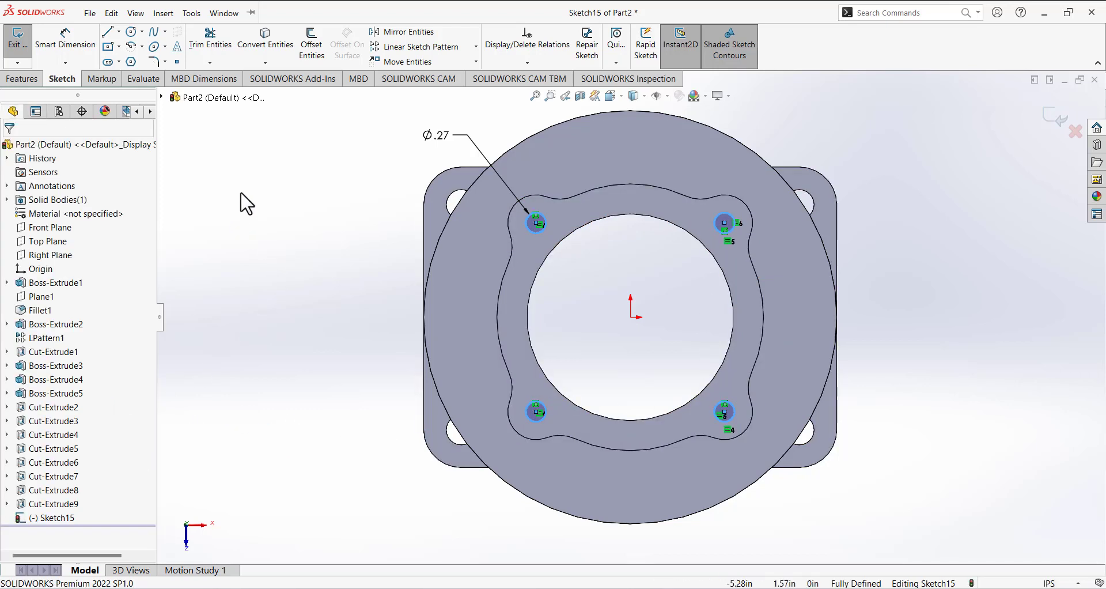
{"action": "left_click", "coordinate": [18, 41]}
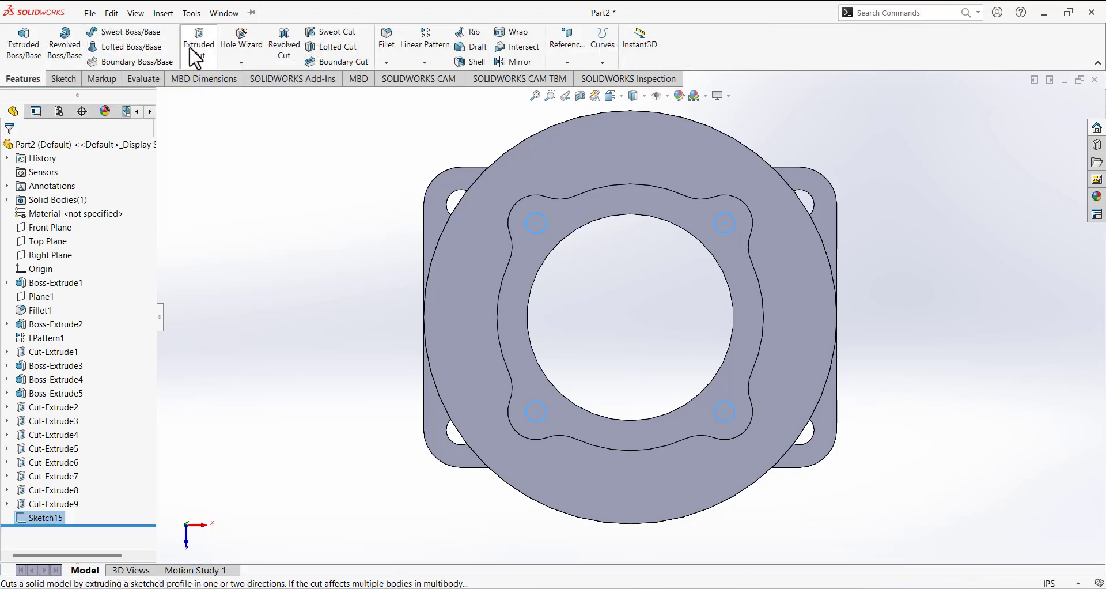
Step: Cut-extrude the four flange circles with the Blind end condition to a depth of 0.834 in
{"action": "left_click", "coordinate": [199, 44]}
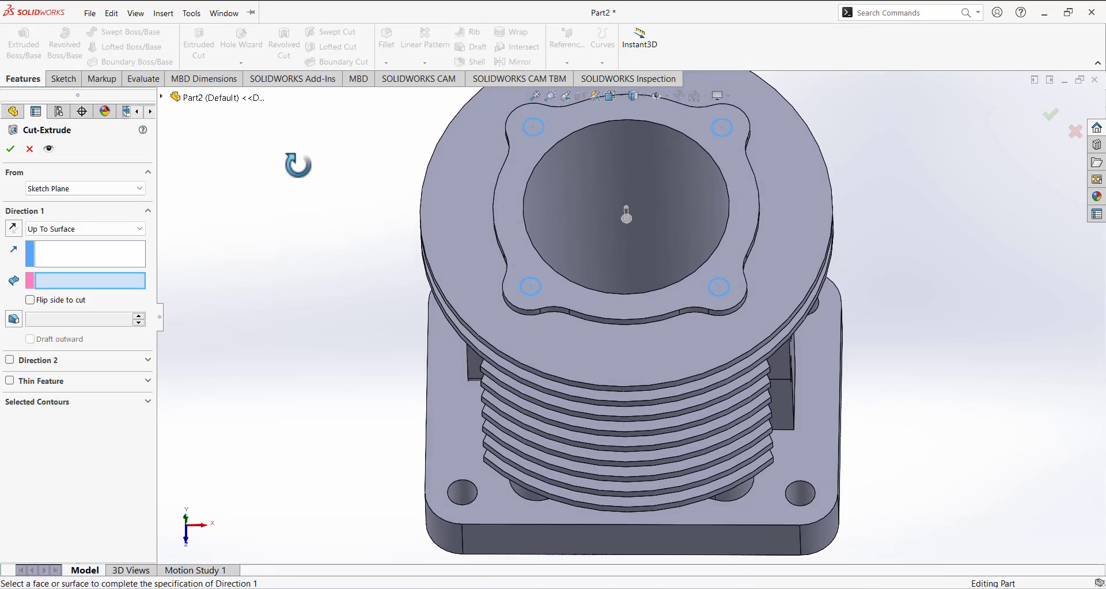
{"action": "left_click", "coordinate": [72, 229]}
{"action": "left_click", "coordinate": [63, 241]}
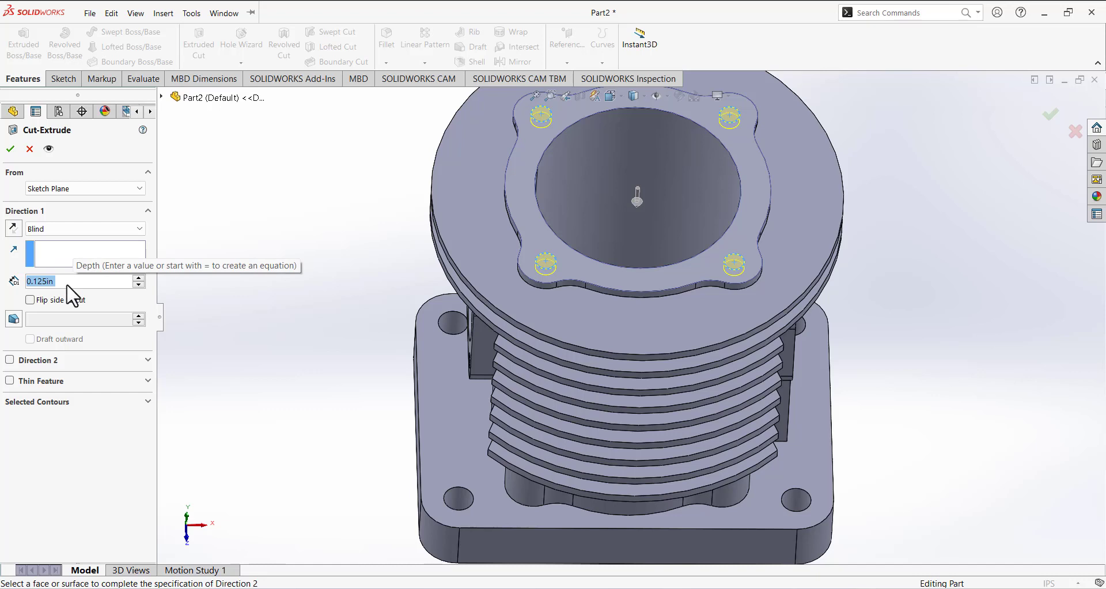
{"action": "type", "text": "0.83"}
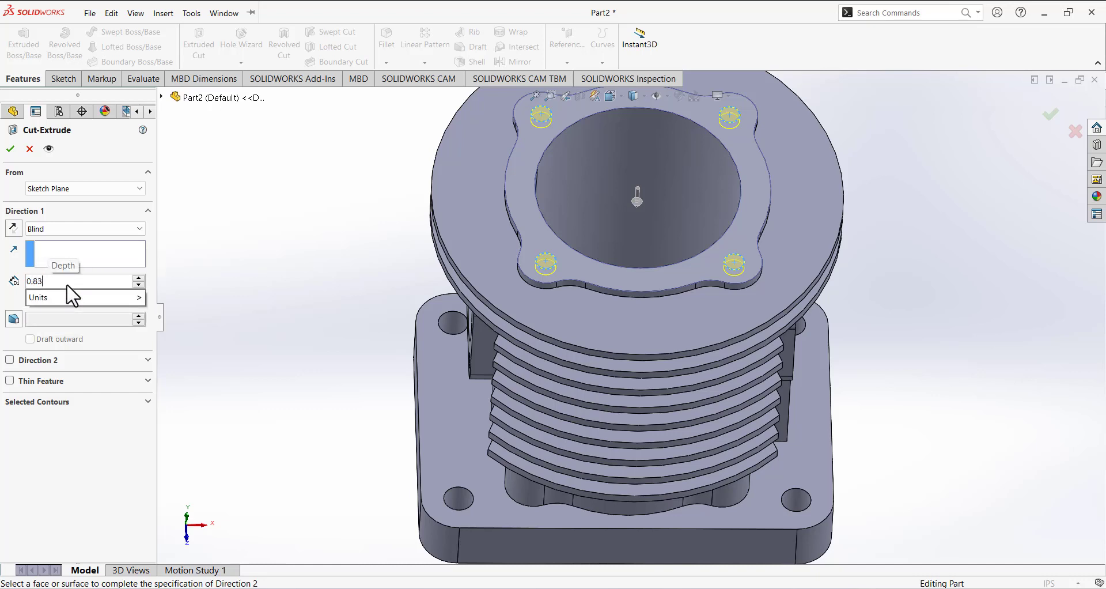
{"action": "type", "text": "4"}
{"action": "key", "text": "Return"}
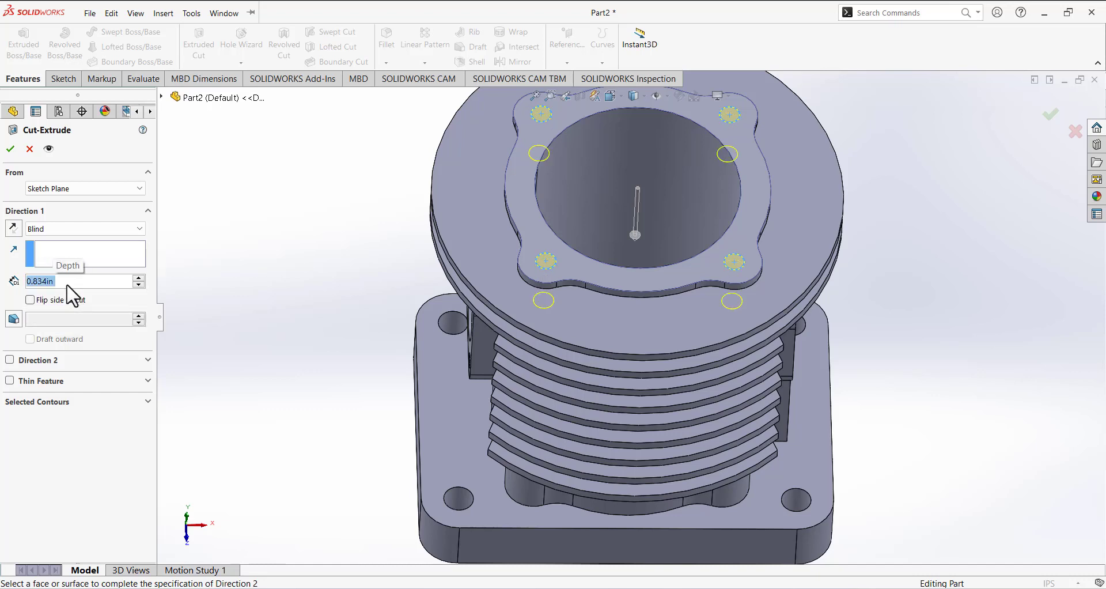
{"action": "middle_click_drag", "start_coordinate": [299, 315], "coordinate": [369, 189]}
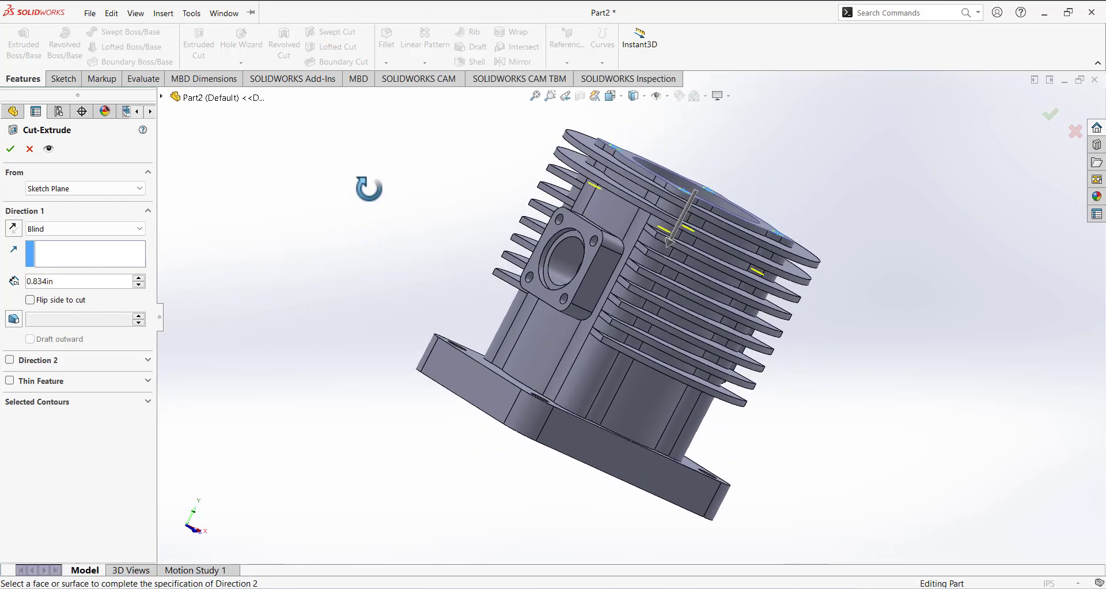
{"action": "left_click", "coordinate": [11, 150]}
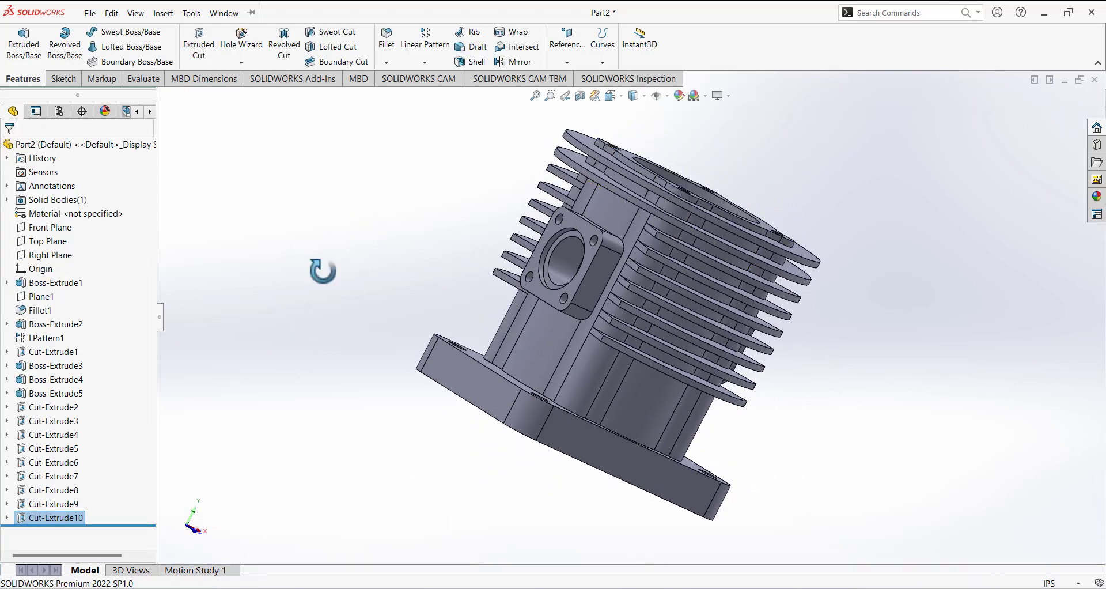
Step: Start a new sketch on the underside of the rectangular base flange and view it from the bottom
{"action": "middle_click_drag", "start_coordinate": [321, 272], "coordinate": [252, 356]}
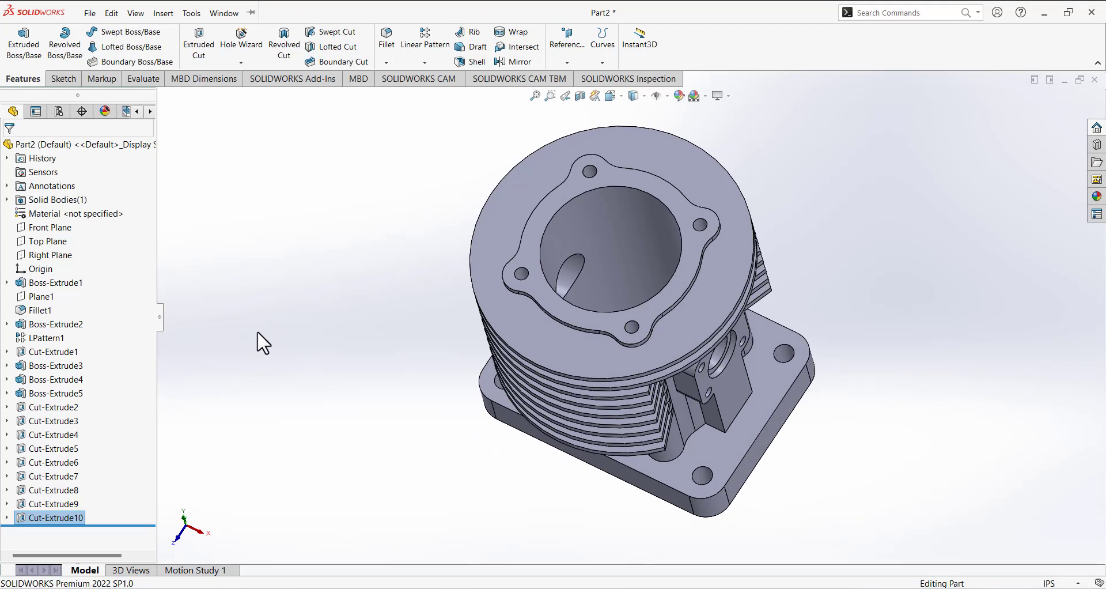
{"action": "middle_click_drag", "start_coordinate": [378, 375], "coordinate": [403, 250]}
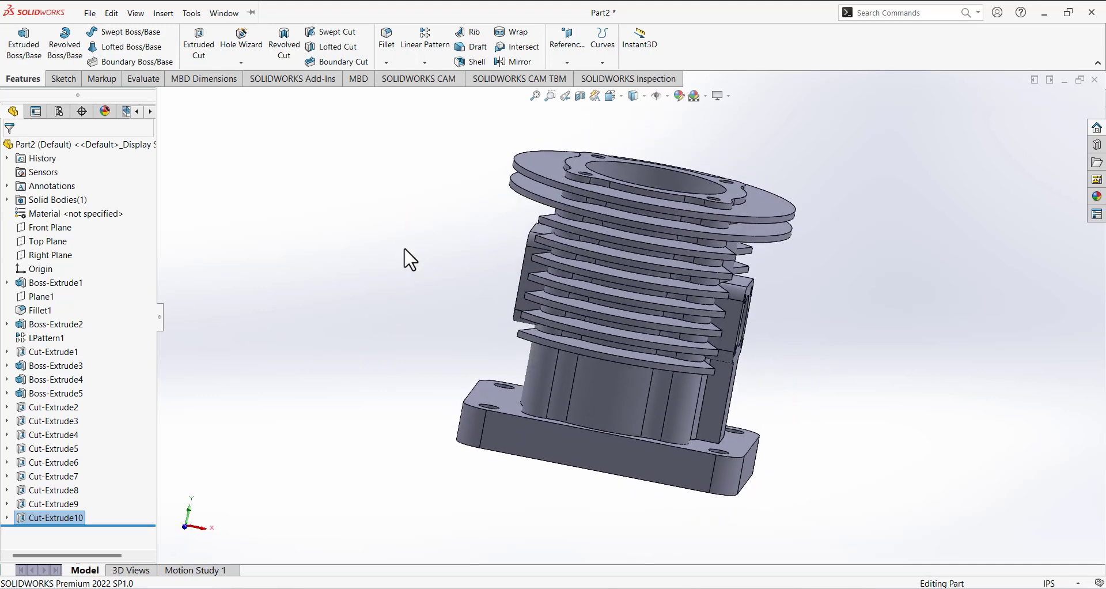
{"action": "middle_click_drag", "start_coordinate": [408, 437], "coordinate": [415, 286]}
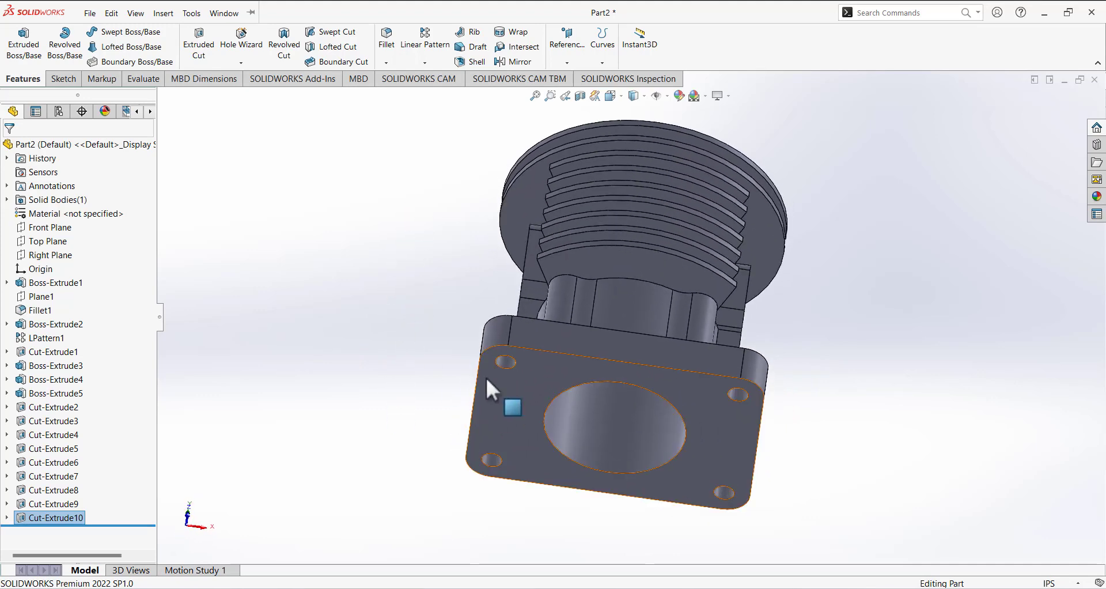
{"action": "left_click", "coordinate": [68, 81]}
{"action": "left_click", "coordinate": [18, 40]}
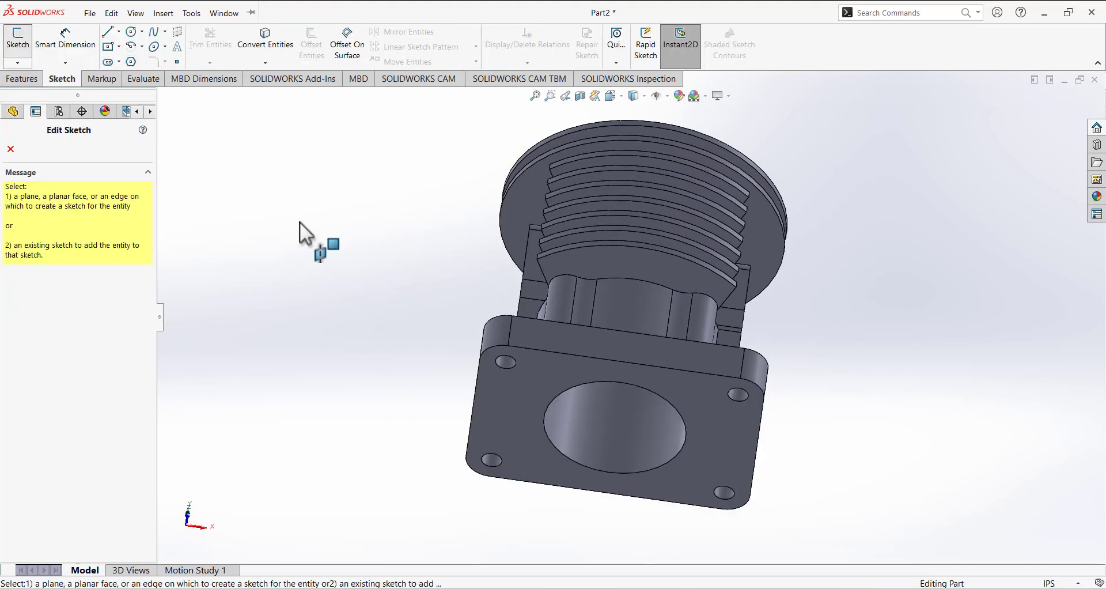
{"action": "left_click", "coordinate": [525, 405]}
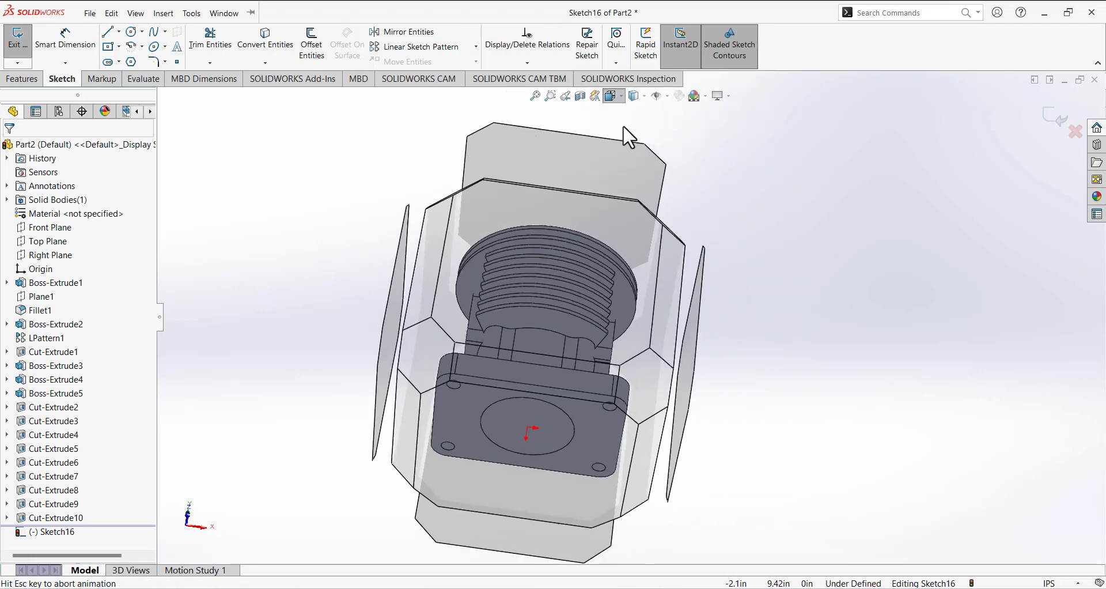
{"action": "left_click", "coordinate": [614, 95]}
{"action": "left_click", "coordinate": [676, 162]}
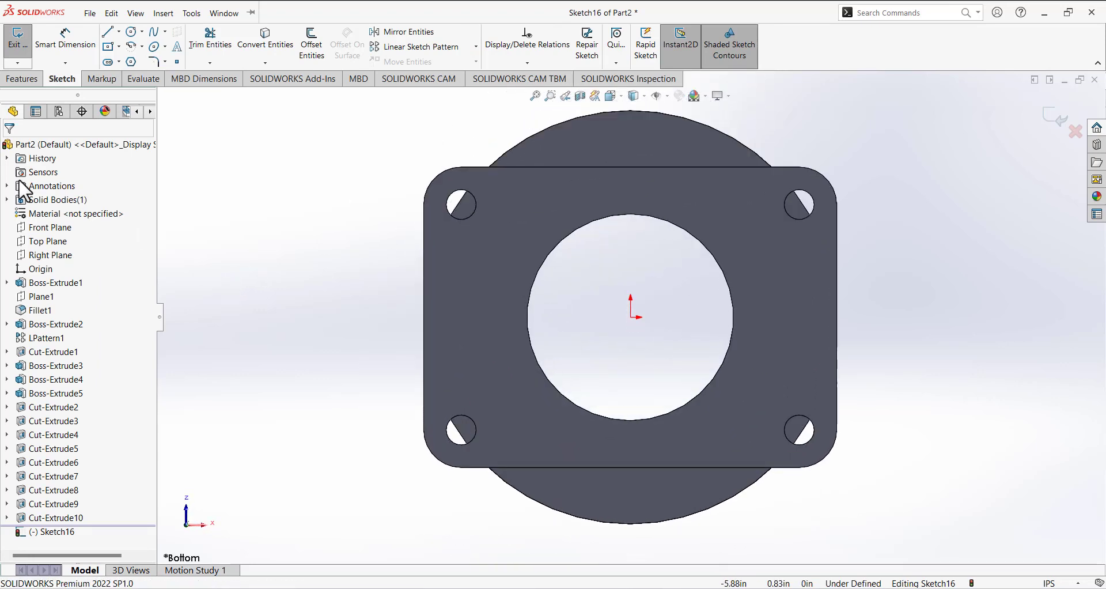
Step: Sketch a circle about 0.5 in in diameter on the base flange, to the right of the bore and level with the origin
{"action": "left_click", "coordinate": [135, 12]}
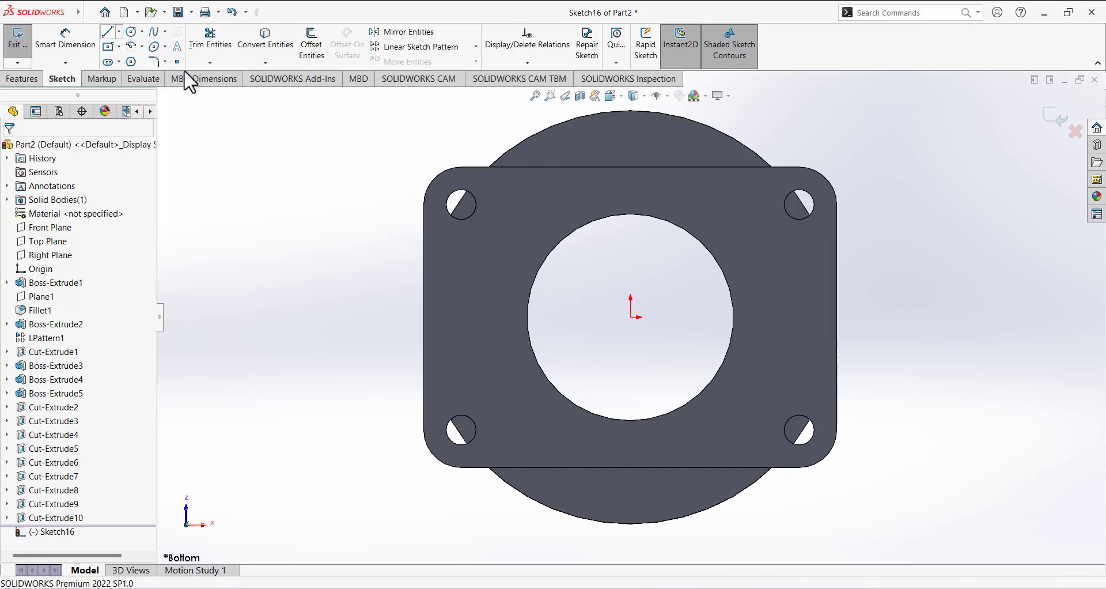
{"action": "left_click", "coordinate": [132, 31]}
{"action": "left_click", "coordinate": [787, 318]}
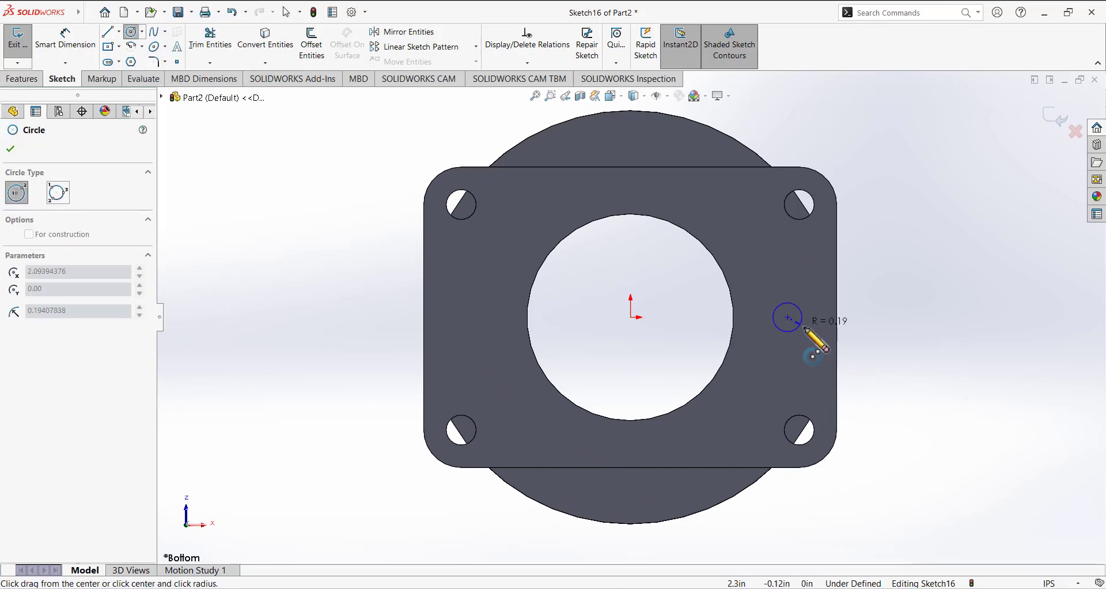
{"action": "left_click", "coordinate": [805, 330]}
Step: Dimension the horizontal distance from the origin to the circle's centre as 1.75 in
{"action": "left_click", "coordinate": [69, 40]}
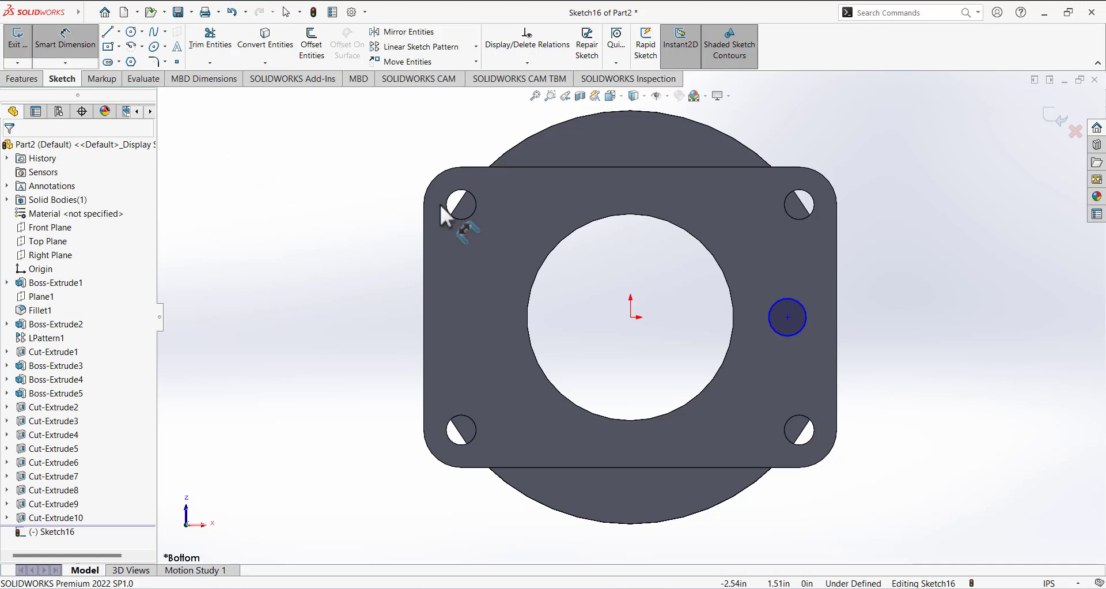
{"action": "left_click", "coordinate": [788, 318]}
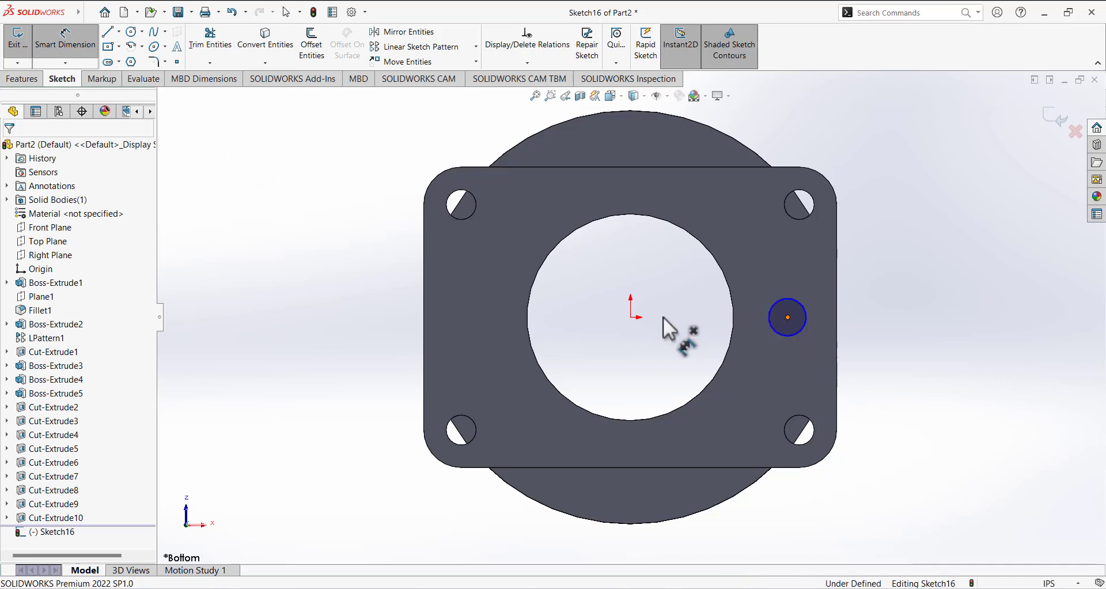
{"action": "left_click", "coordinate": [631, 317]}
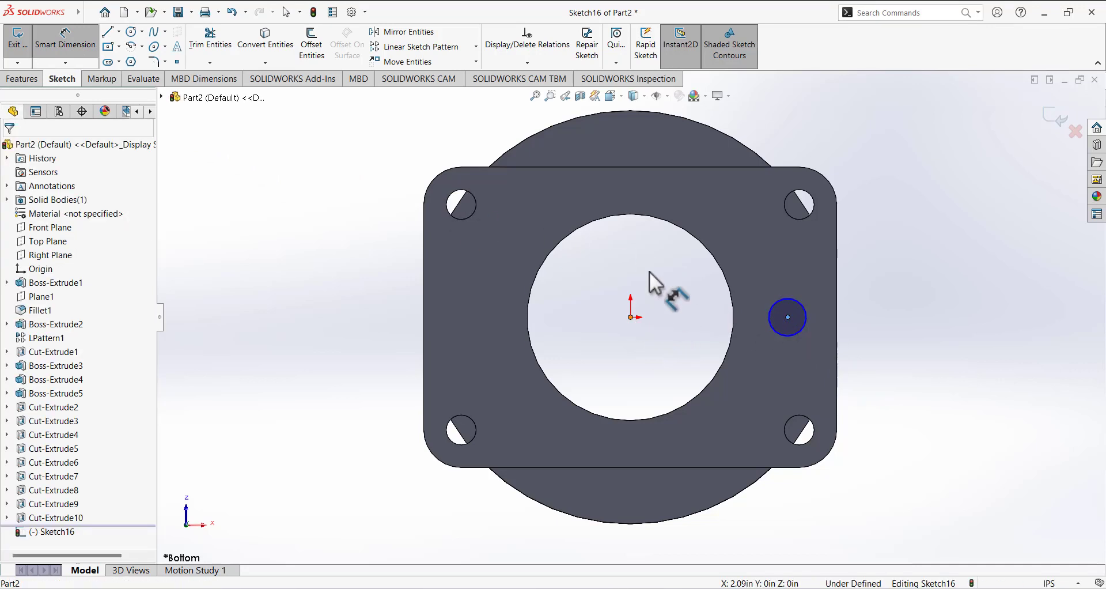
{"action": "left_click", "coordinate": [719, 121]}
{"action": "type", "text": "1.75"}
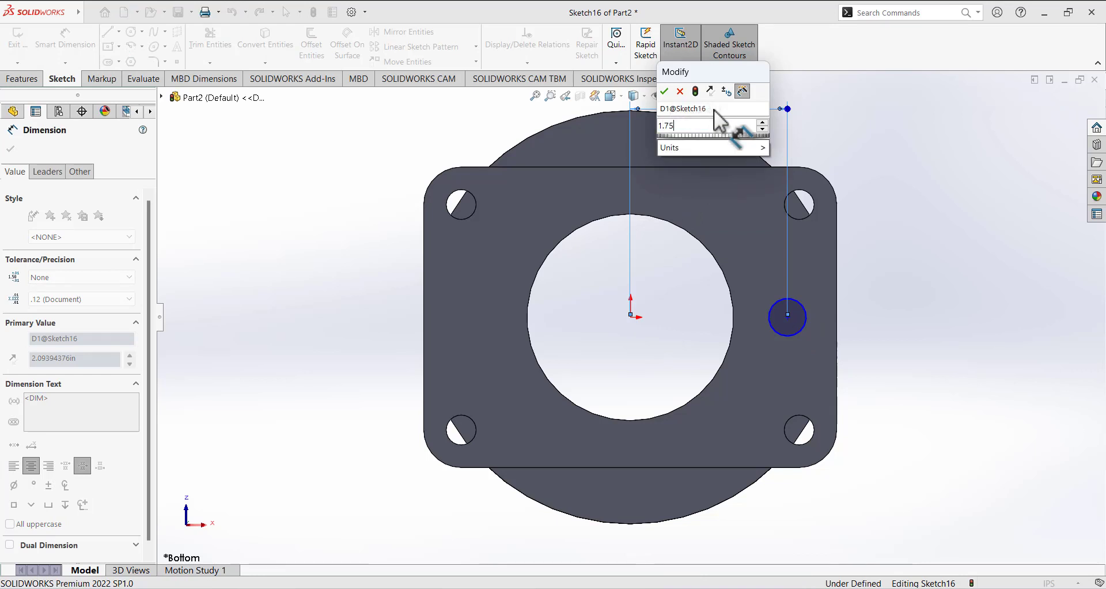
{"action": "key", "text": "Return"}
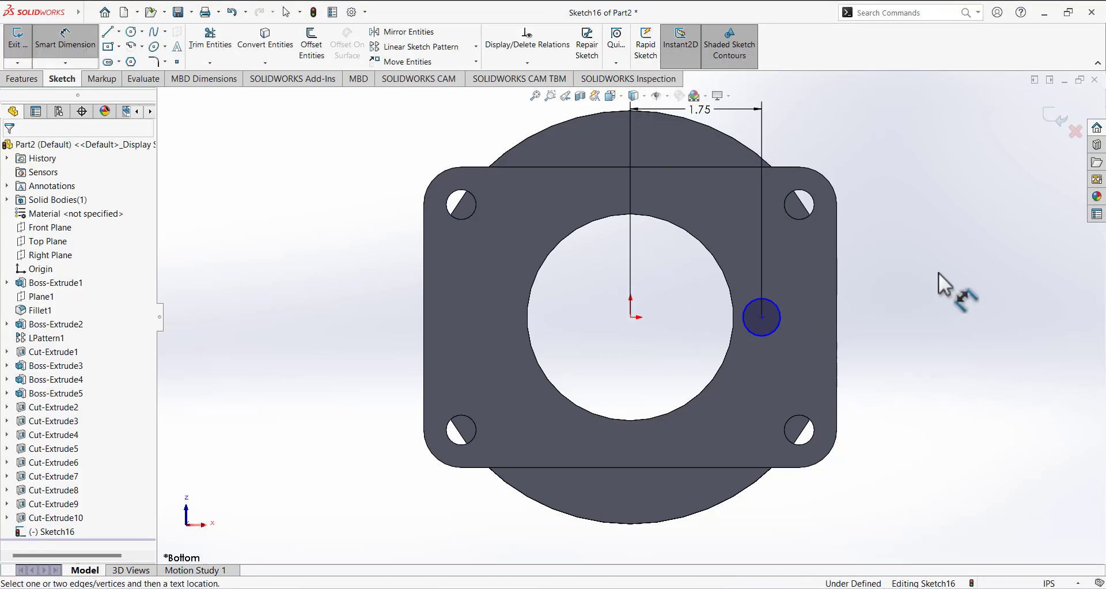
Step: Dimension the circle beside the bore with a diameter of 0.38 in
{"action": "left_click", "coordinate": [777, 303]}
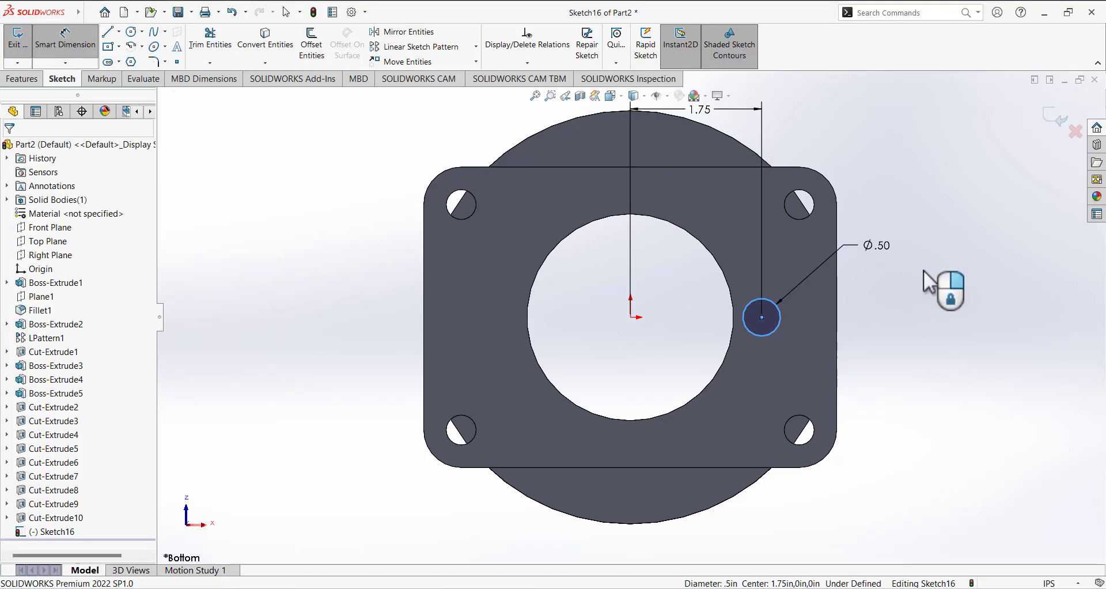
{"action": "left_click", "coordinate": [926, 278]}
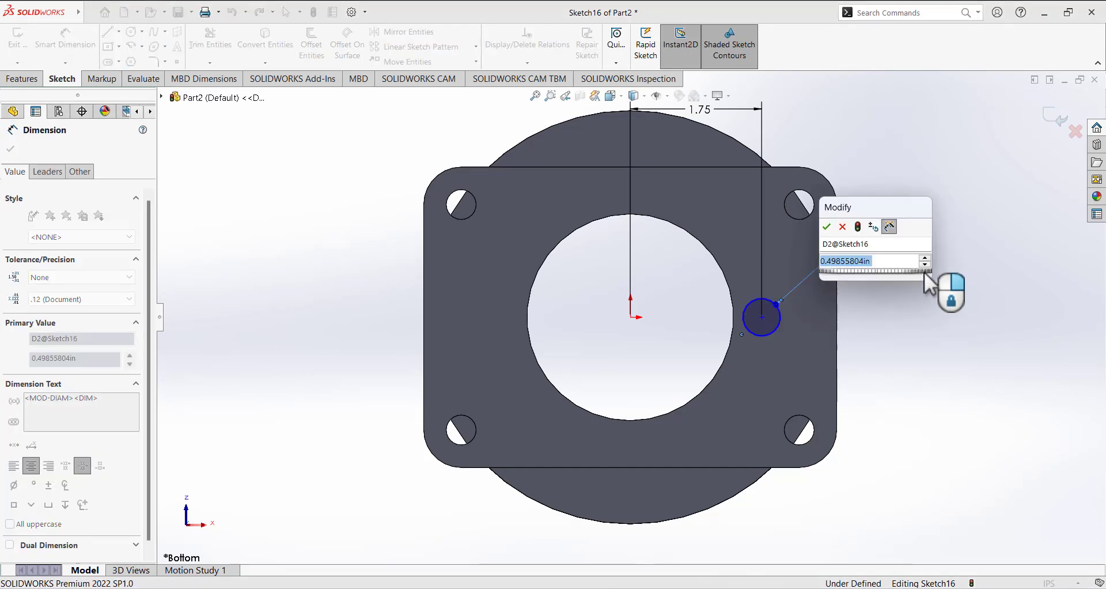
{"action": "type", "text": ".5"}
{"action": "key", "text": "Return"}
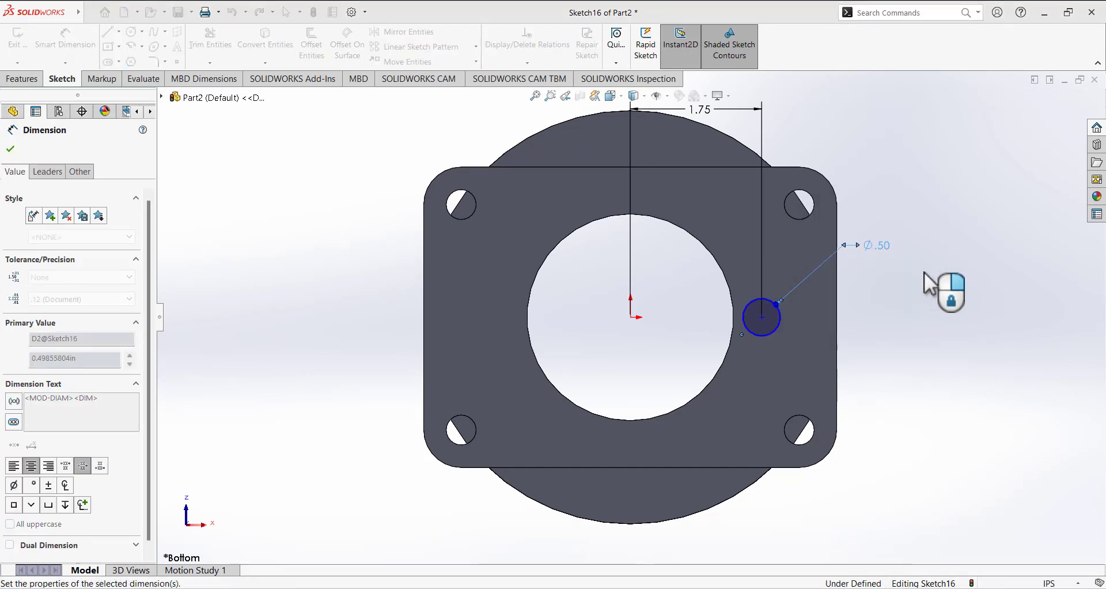
{"action": "left_click", "coordinate": [762, 317]}
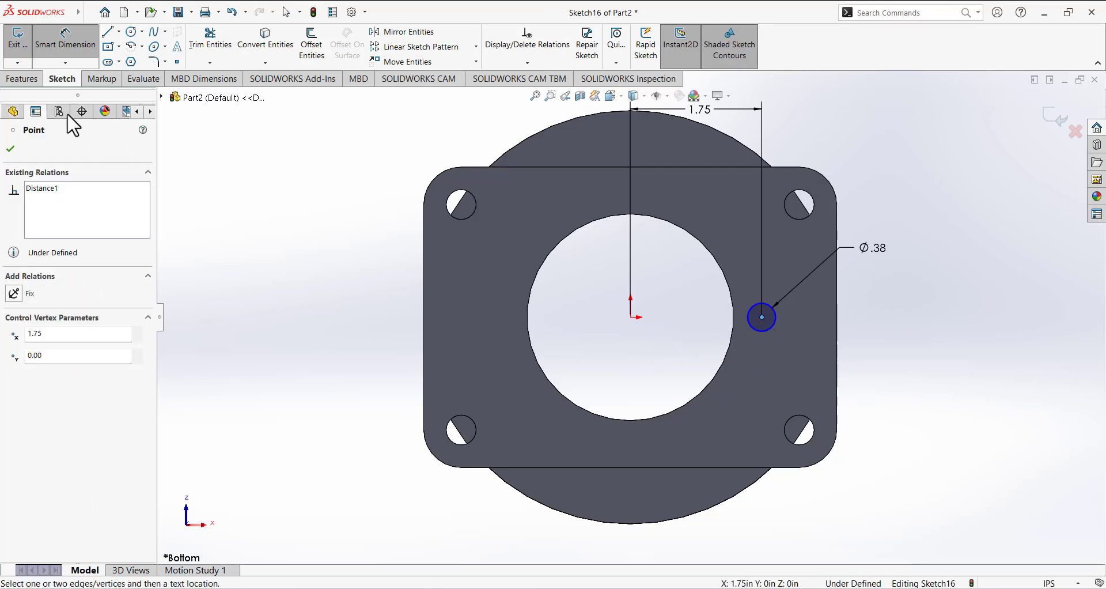
{"action": "left_click", "coordinate": [61, 41]}
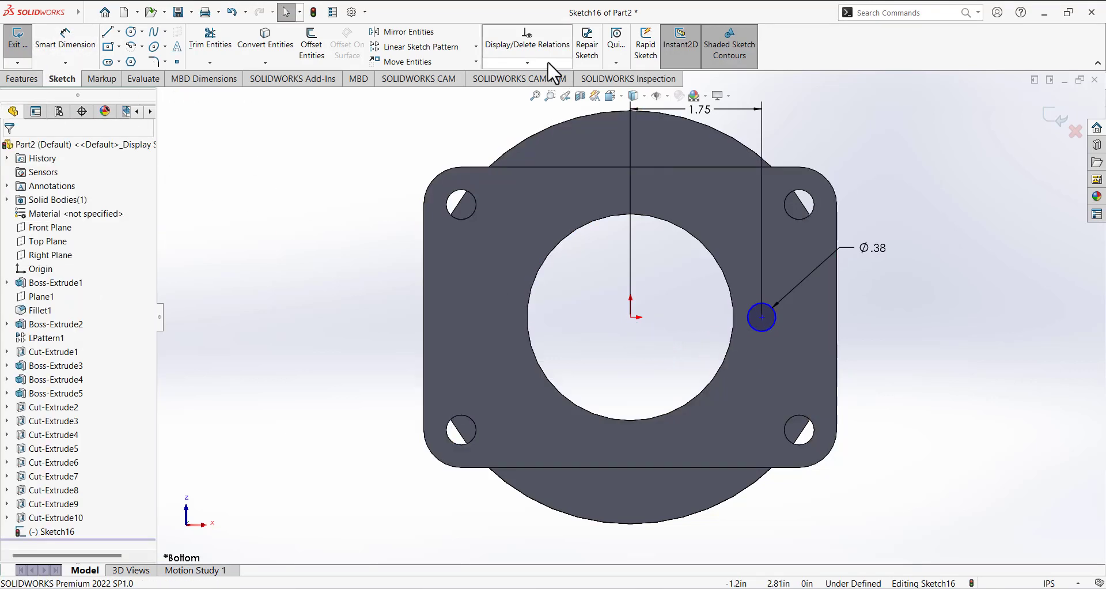
Step: Add a Horizontal relation between the circle's centre and the origin, and close the sketch
{"action": "left_click", "coordinate": [527, 63]}
{"action": "left_click", "coordinate": [538, 88]}
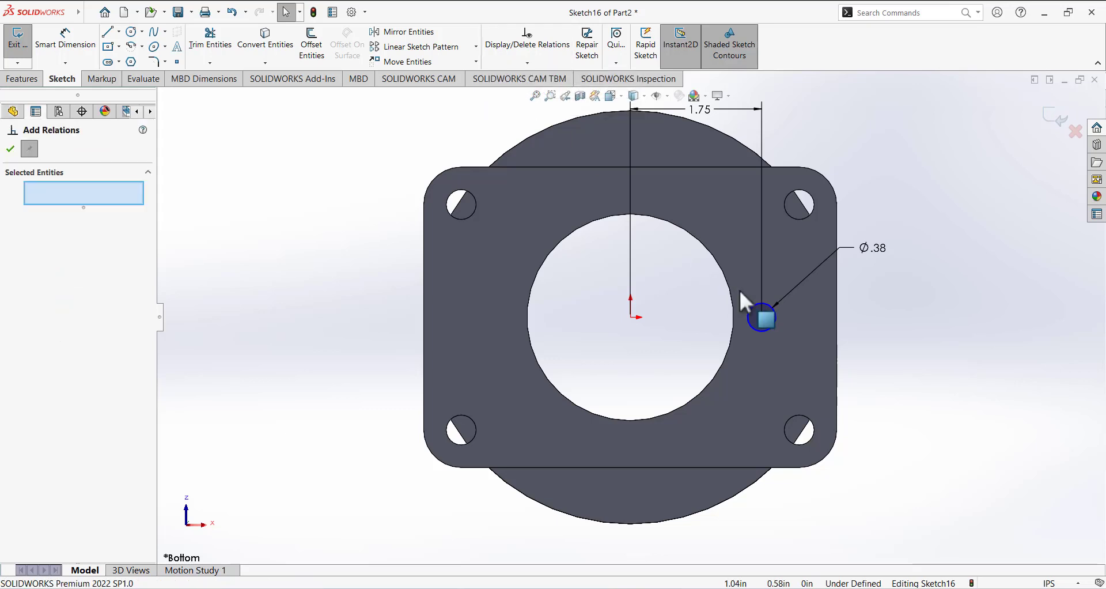
{"action": "left_click", "coordinate": [761, 316]}
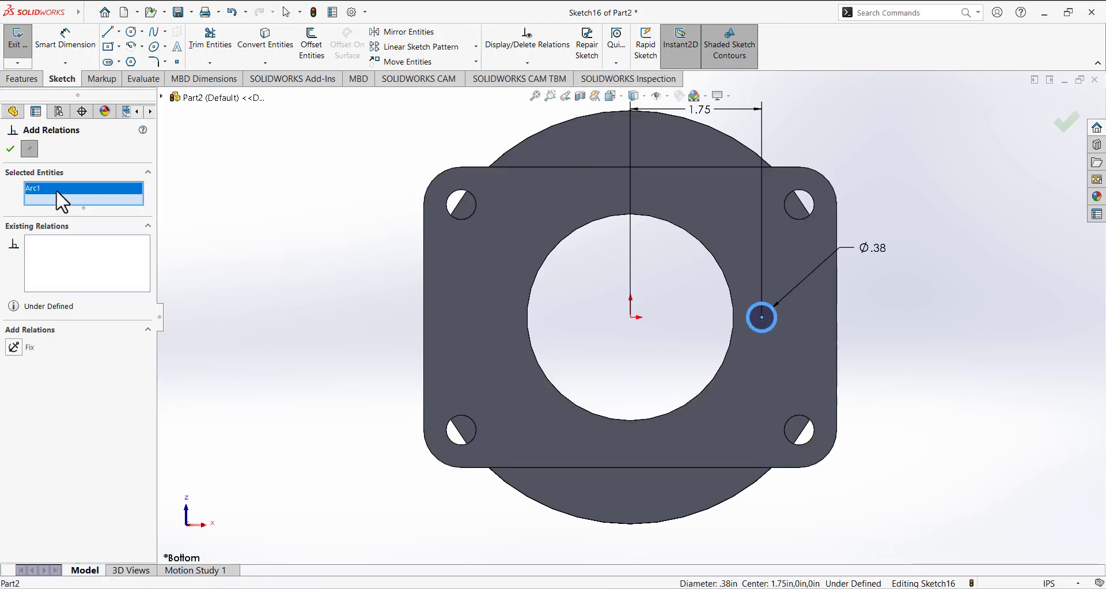
{"action": "right_click", "coordinate": [56, 189]}
{"action": "left_click", "coordinate": [86, 194]}
{"action": "left_click", "coordinate": [762, 317]}
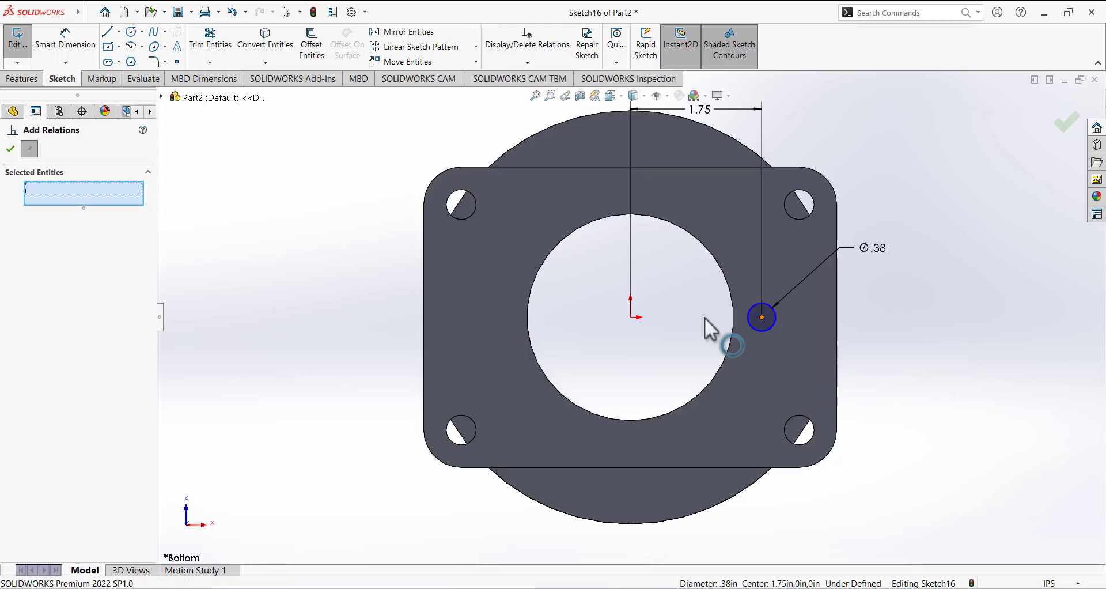
{"action": "left_click", "coordinate": [631, 317]}
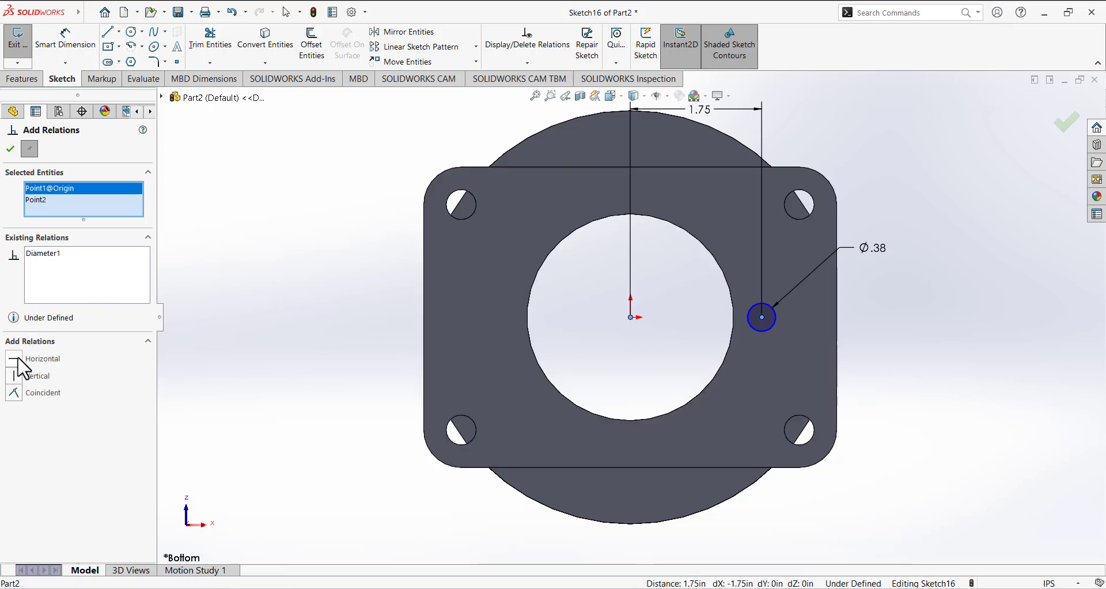
{"action": "left_click", "coordinate": [21, 359]}
{"action": "left_click", "coordinate": [11, 149]}
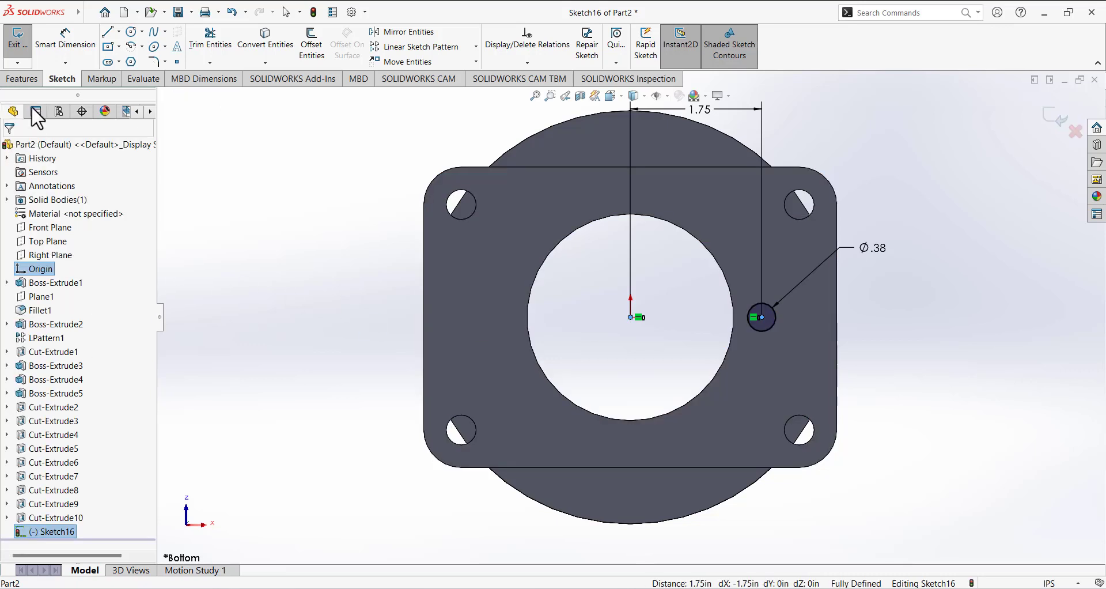
{"action": "left_click", "coordinate": [15, 44]}
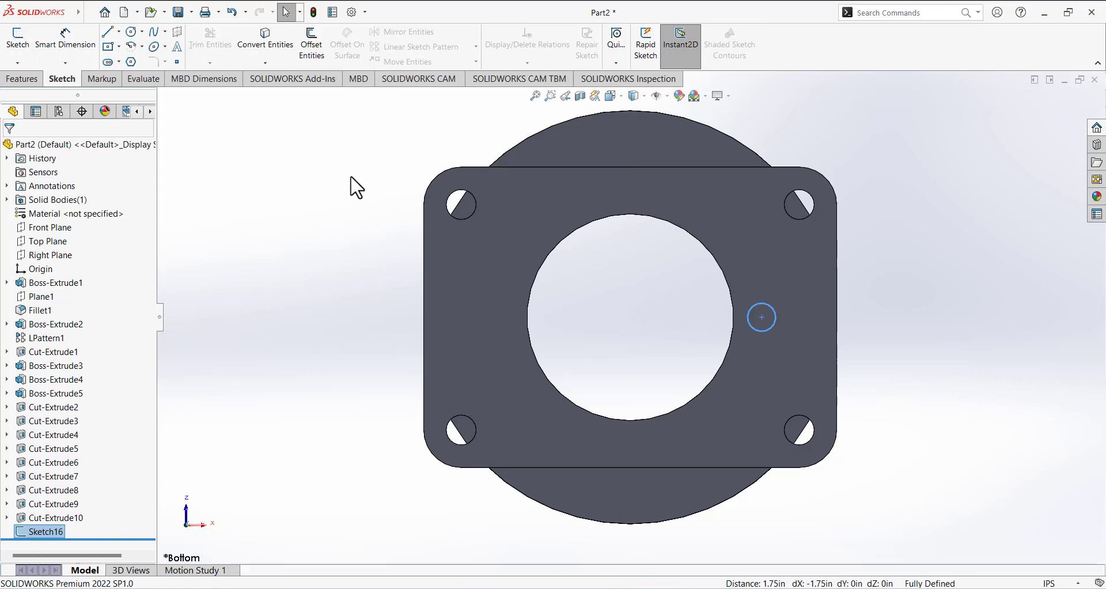
{"action": "middle_click_drag", "start_coordinate": [353, 183], "coordinate": [241, 387]}
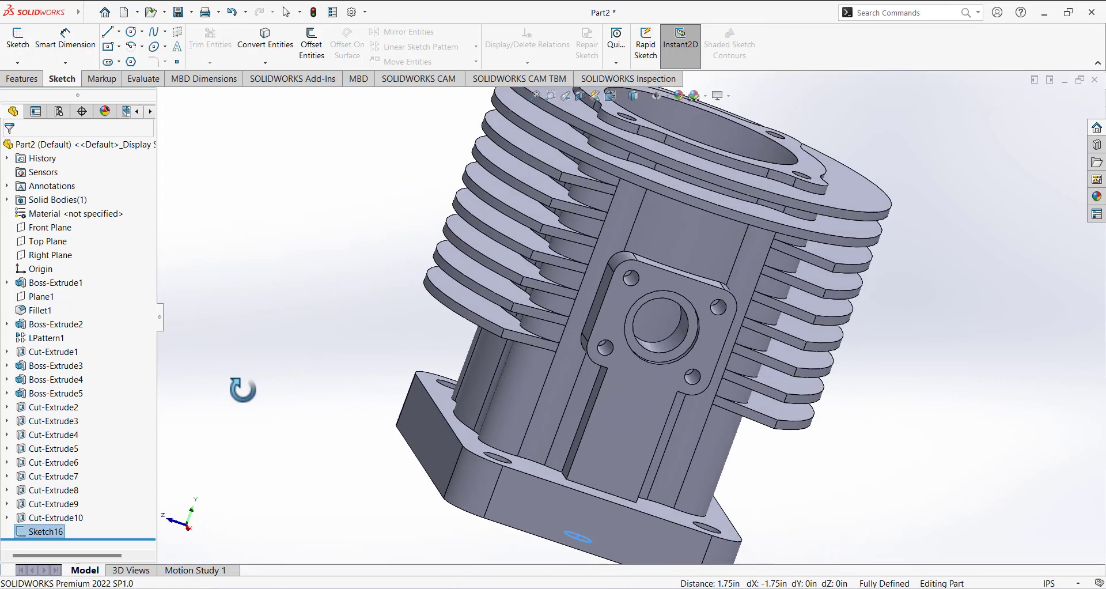
Step: Extrude-cut the 0.38 in circle Up To Surface, ending at the inner cylindrical face of the side port
{"action": "left_click", "coordinate": [19, 80]}
{"action": "left_click", "coordinate": [193, 49]}
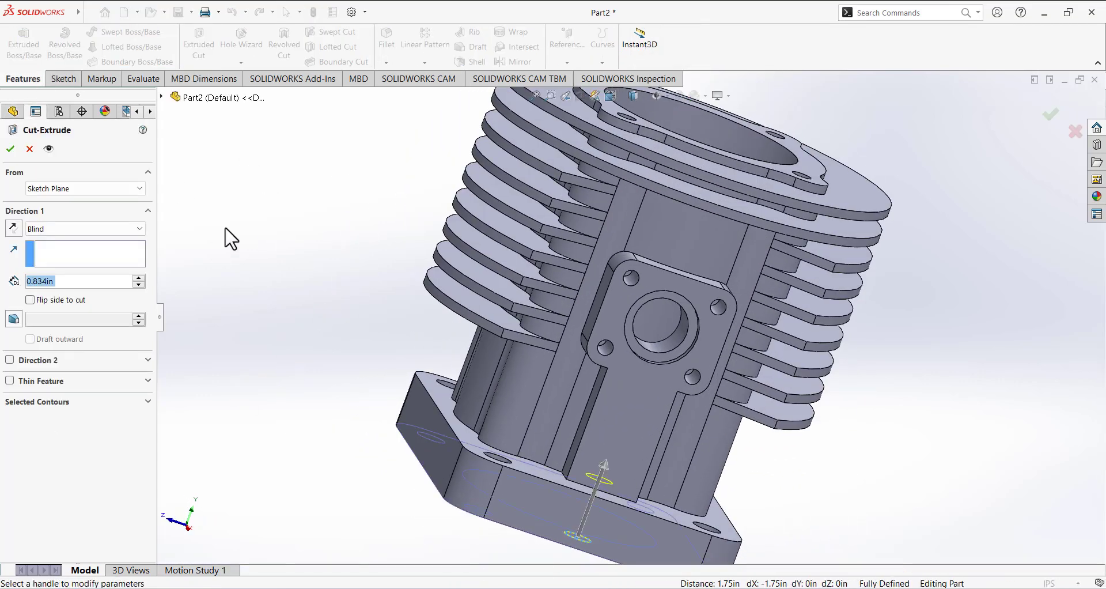
{"action": "left_click", "coordinate": [55, 230]}
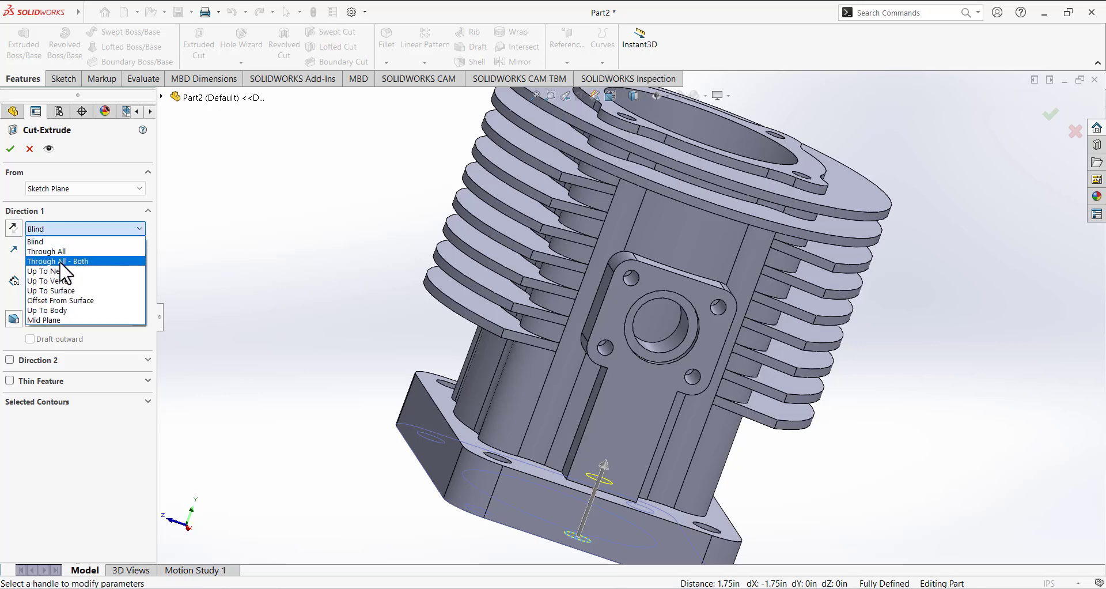
{"action": "left_click", "coordinate": [70, 291]}
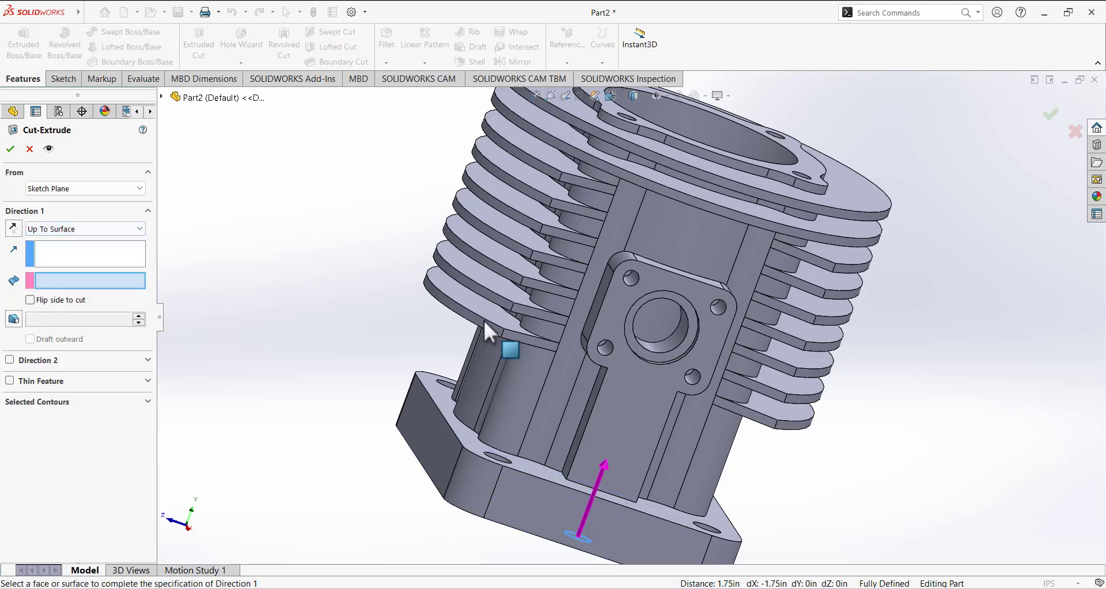
{"action": "middle_click_drag", "start_coordinate": [407, 297], "coordinate": [466, 320]}
{"action": "left_click", "coordinate": [594, 358]}
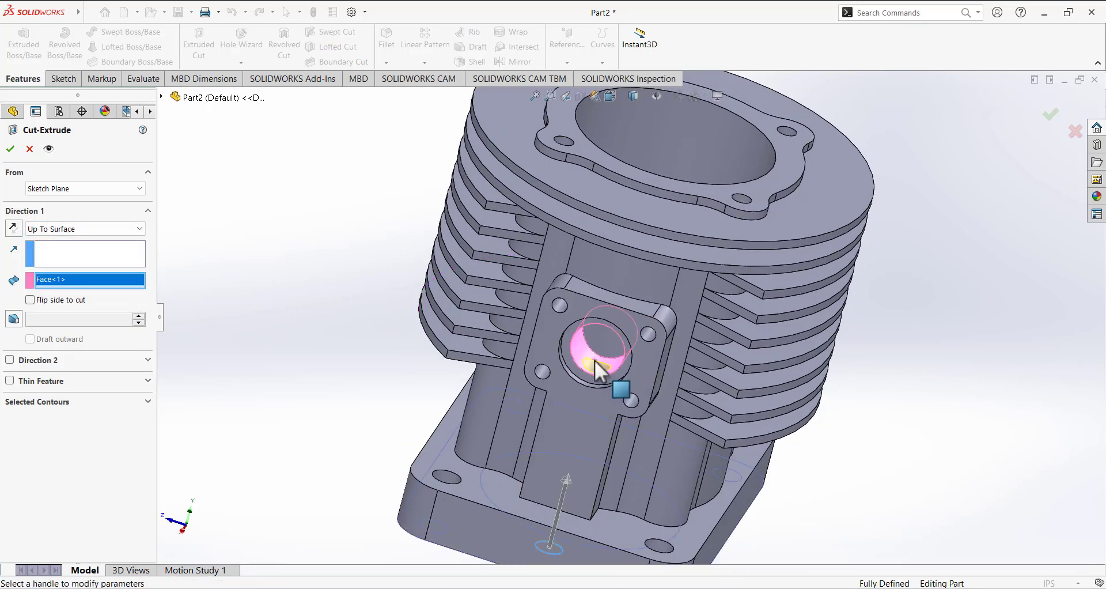
{"action": "left_click", "coordinate": [10, 151]}
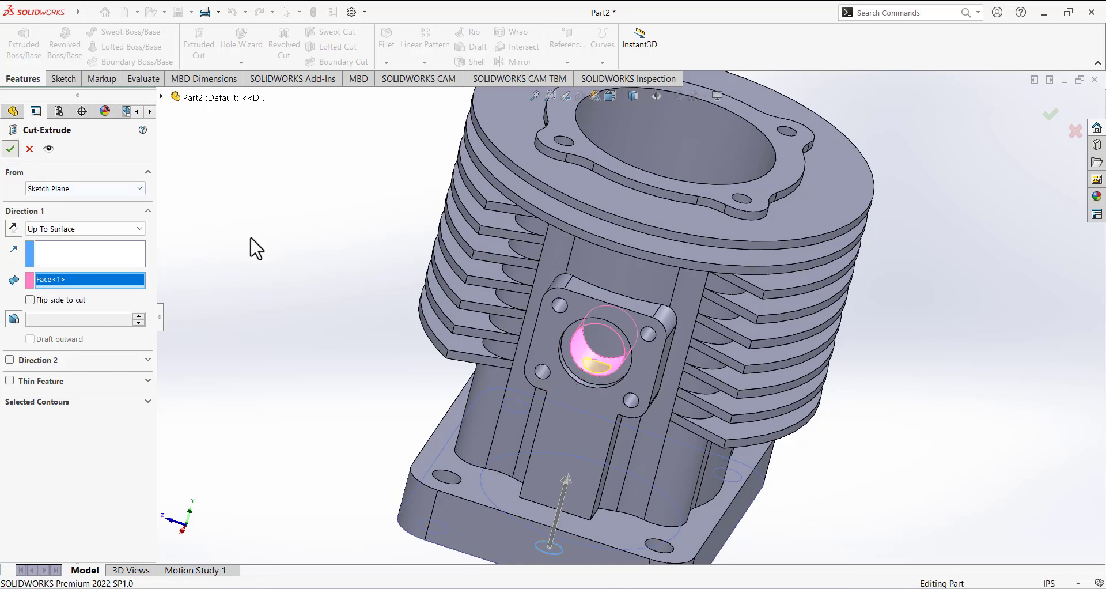
{"action": "middle_click_drag", "start_coordinate": [259, 257], "coordinate": [240, 295]}
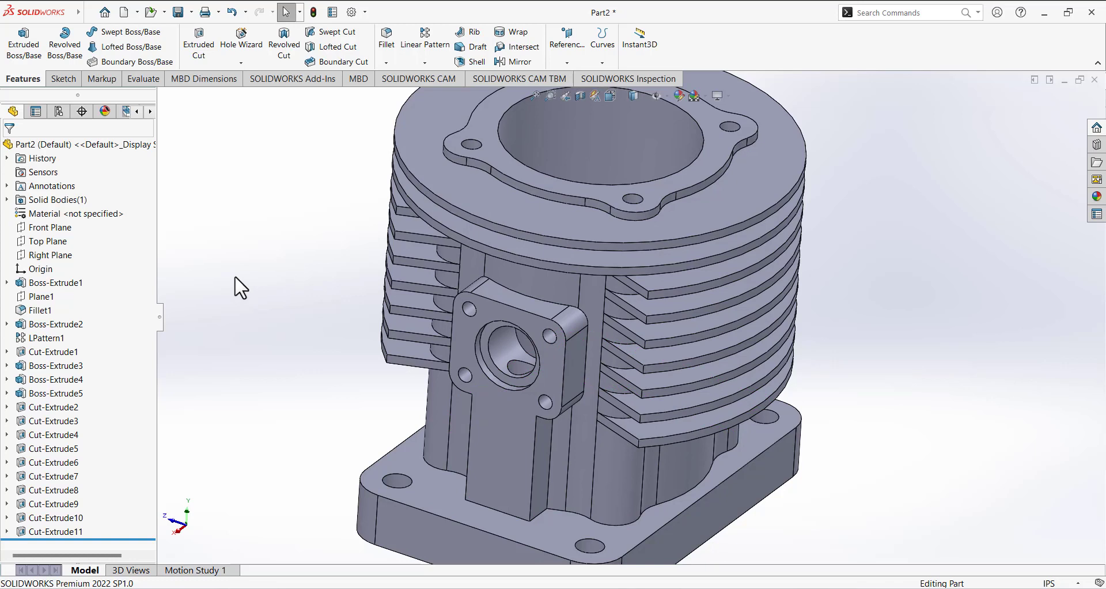
Step: Chamfer the edges of the main bore and the small hole beside it on the base underside with a 0.125 in distance
{"action": "left_click", "coordinate": [426, 118]}
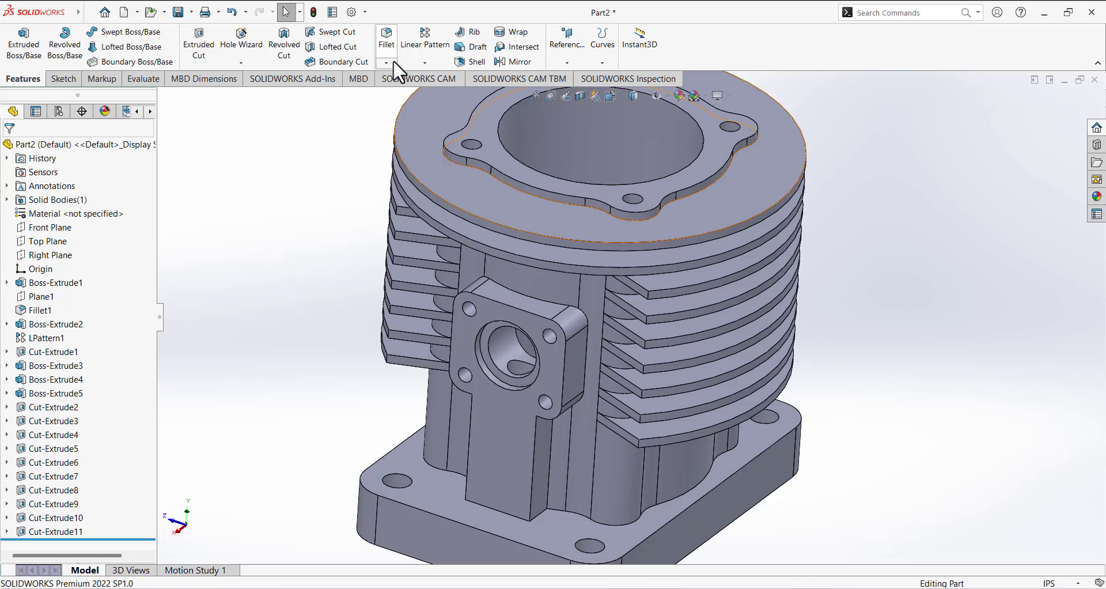
{"action": "left_click", "coordinate": [387, 62]}
{"action": "left_click", "coordinate": [402, 89]}
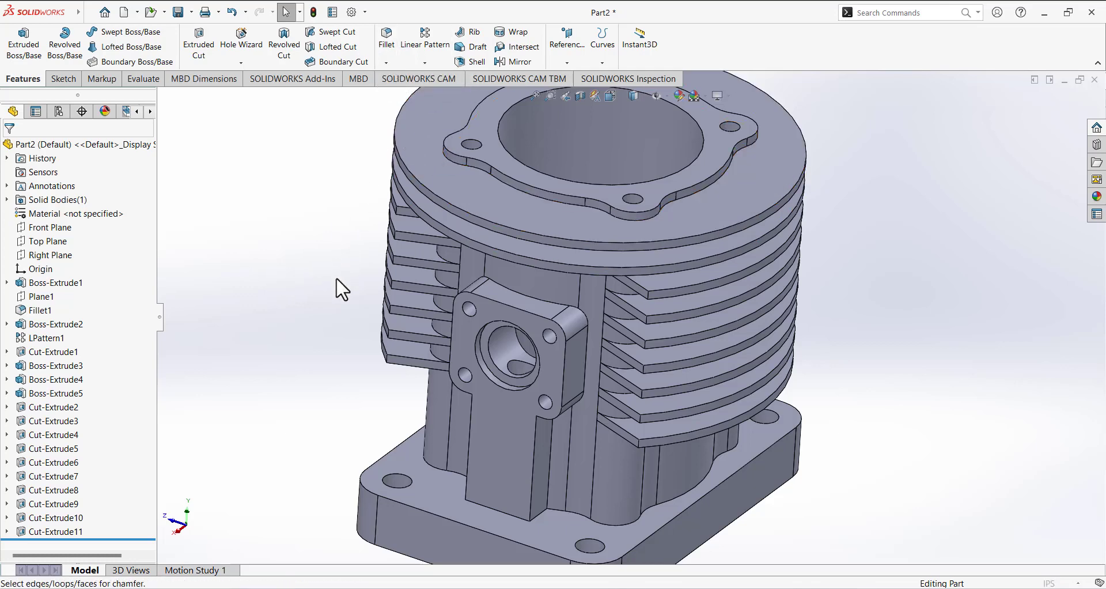
{"action": "scroll", "coordinate": [337, 279], "scroll_direction": "up", "scroll_amount": 4}
{"action": "middle_click_drag", "start_coordinate": [386, 277], "coordinate": [543, 277]}
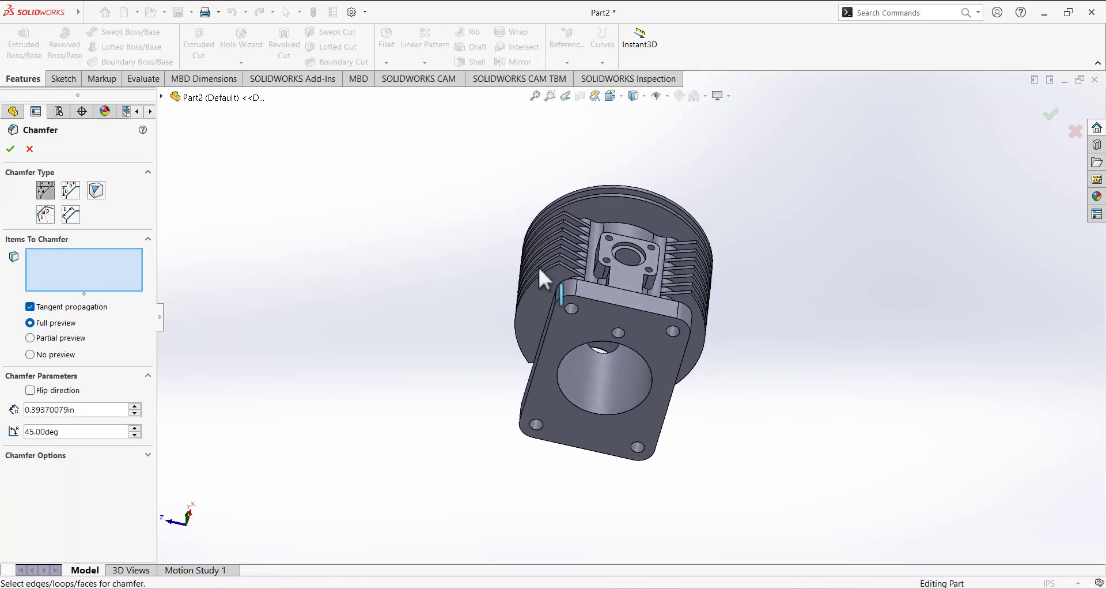
{"action": "middle_click_drag", "start_coordinate": [600, 353], "coordinate": [526, 322]}
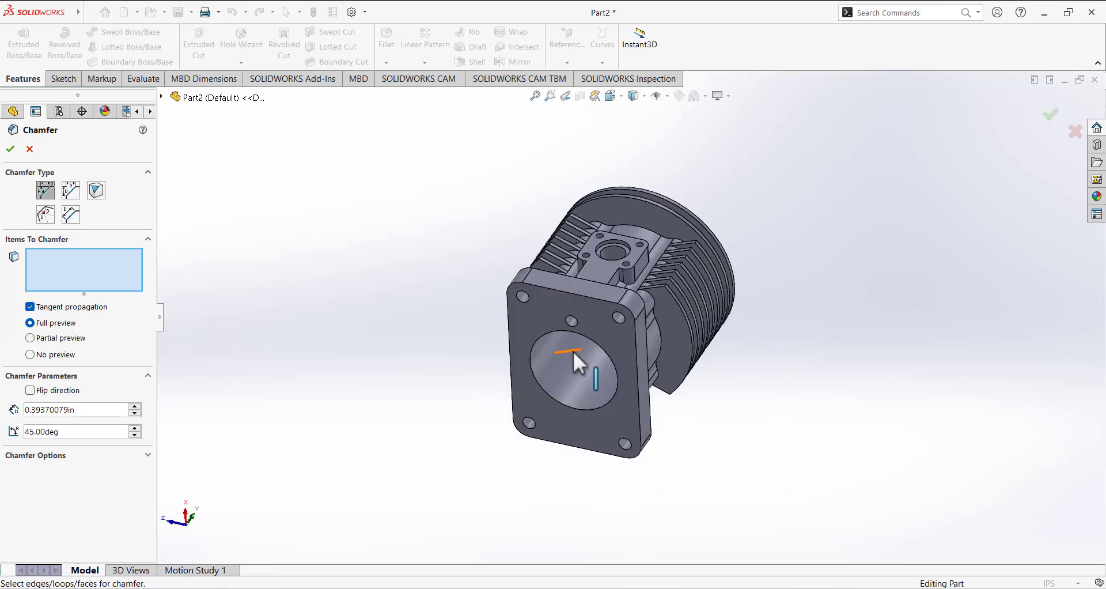
{"action": "middle_click_drag", "start_coordinate": [572, 350], "coordinate": [609, 357]}
{"action": "scroll", "coordinate": [631, 351], "scroll_direction": "down", "scroll_amount": 5}
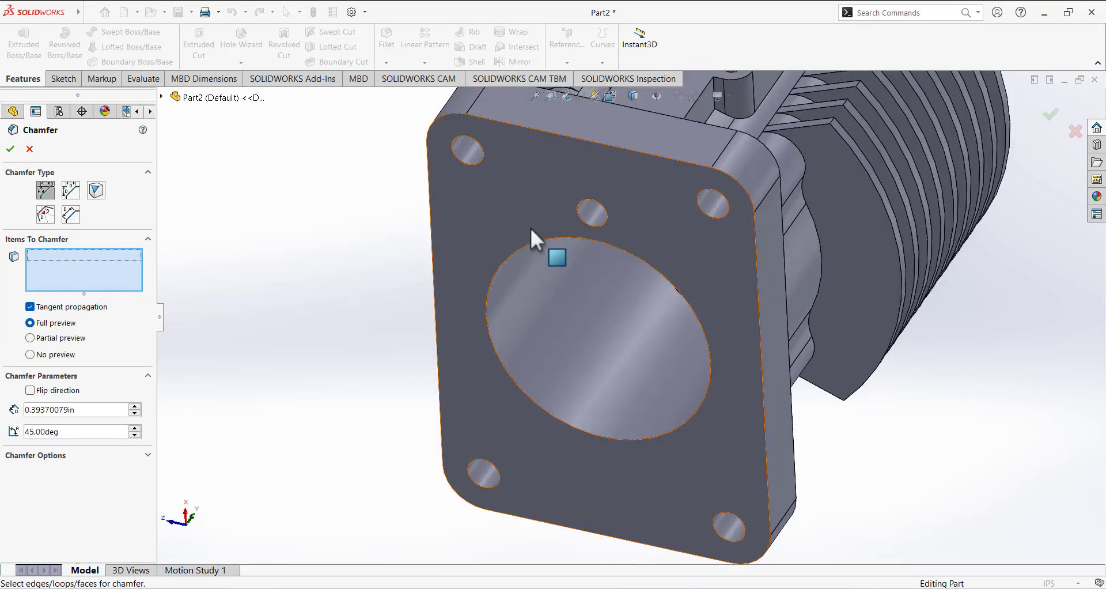
{"action": "left_click", "coordinate": [579, 217]}
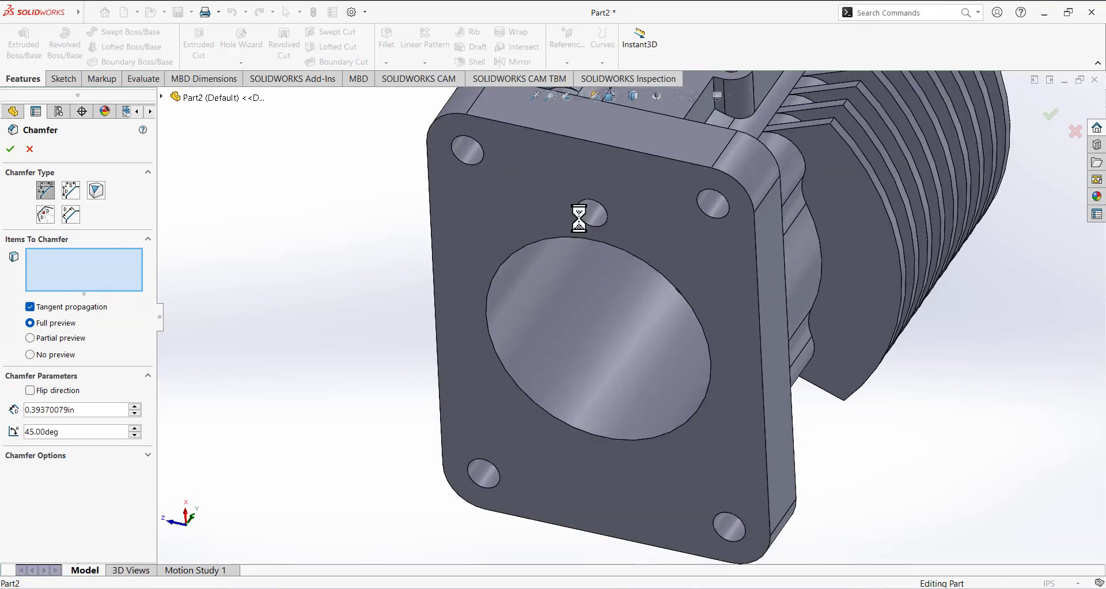
{"action": "left_click", "coordinate": [527, 247]}
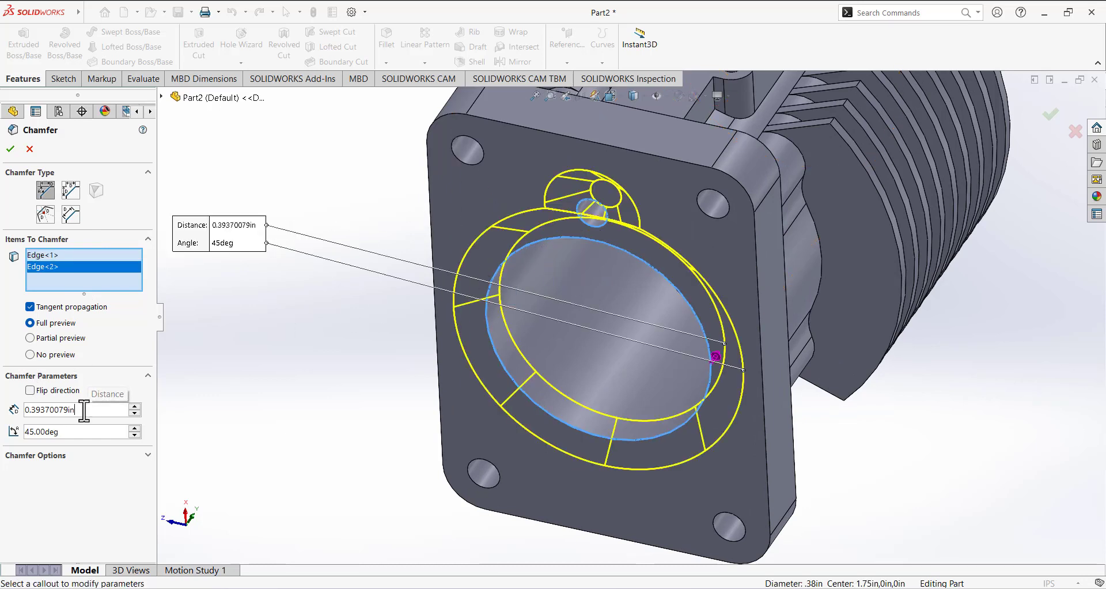
{"action": "type", "text": "0.125"}
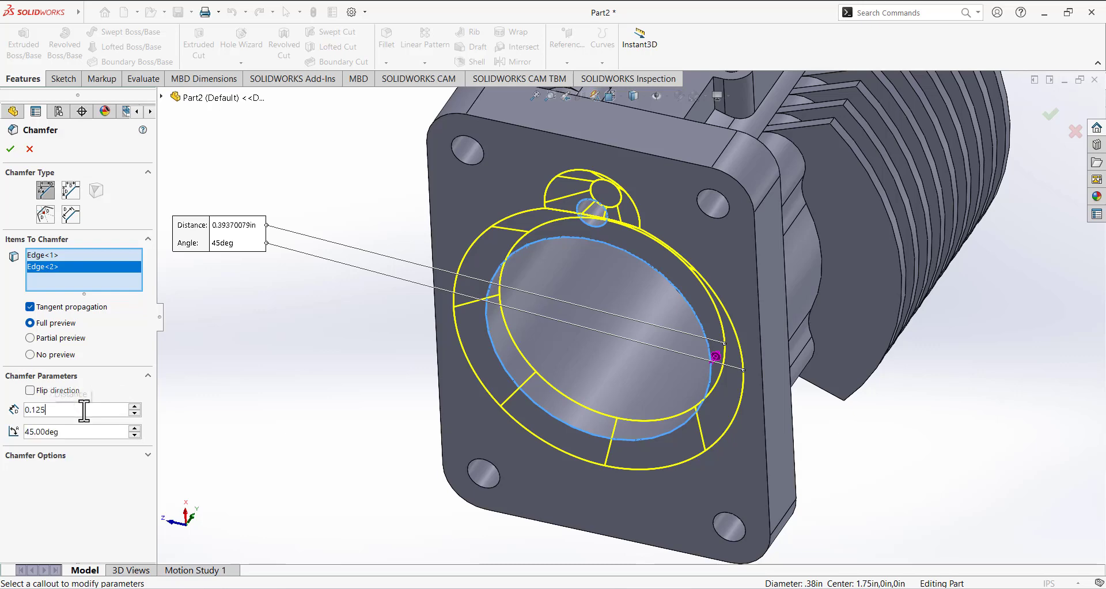
{"action": "key", "text": "Return"}
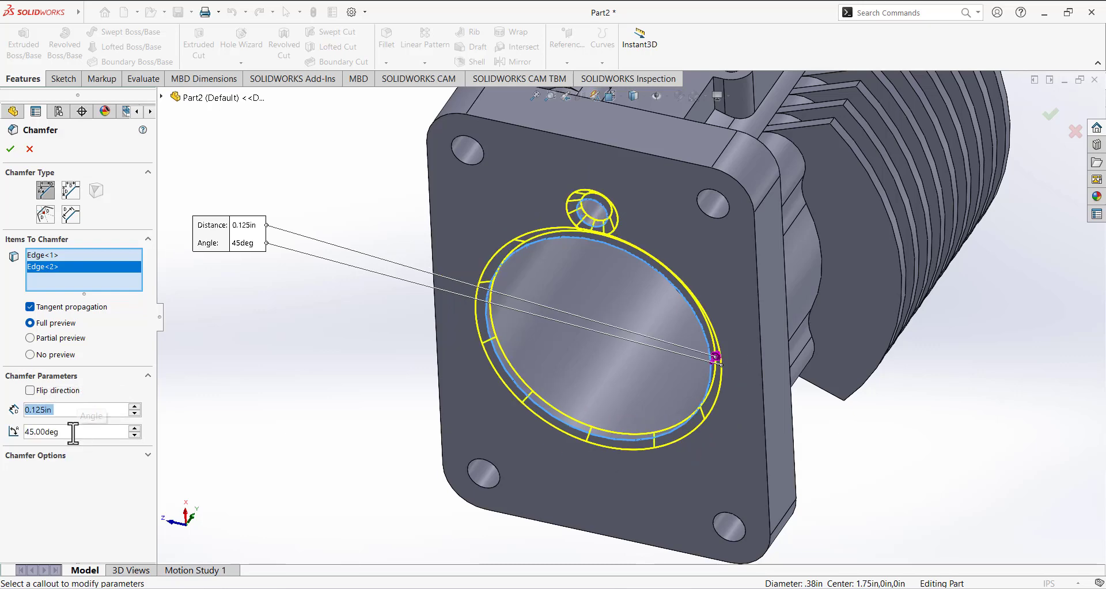
{"action": "left_click", "coordinate": [10, 148]}
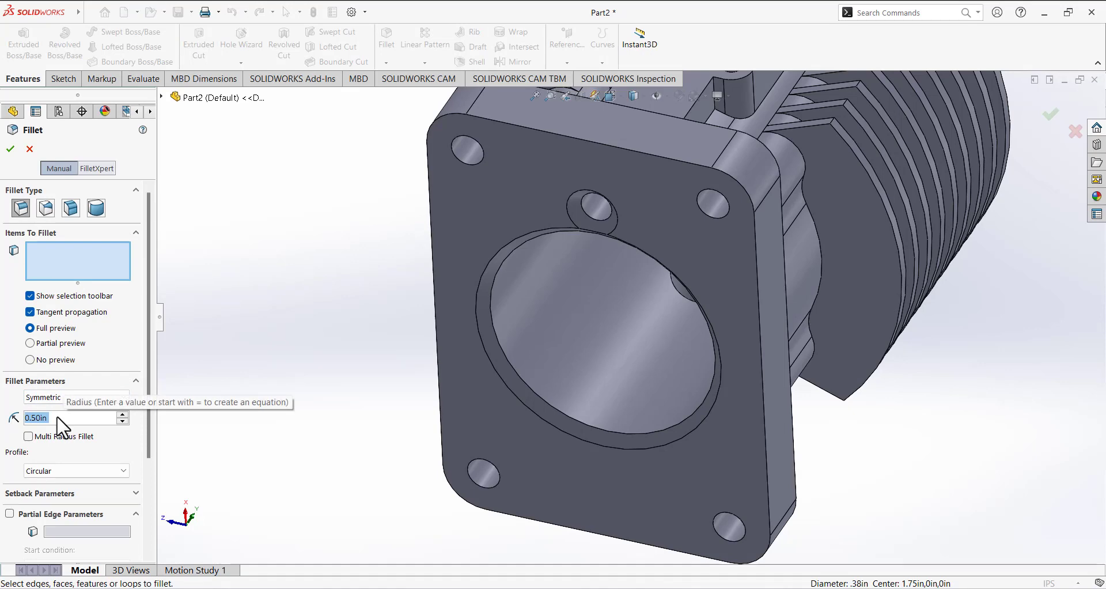
Step: Set up a fillet with a 0.05 in radius and include the upper outer edge of the base flange
{"action": "type", "text": "0.05"}
{"action": "key", "text": "Return"}
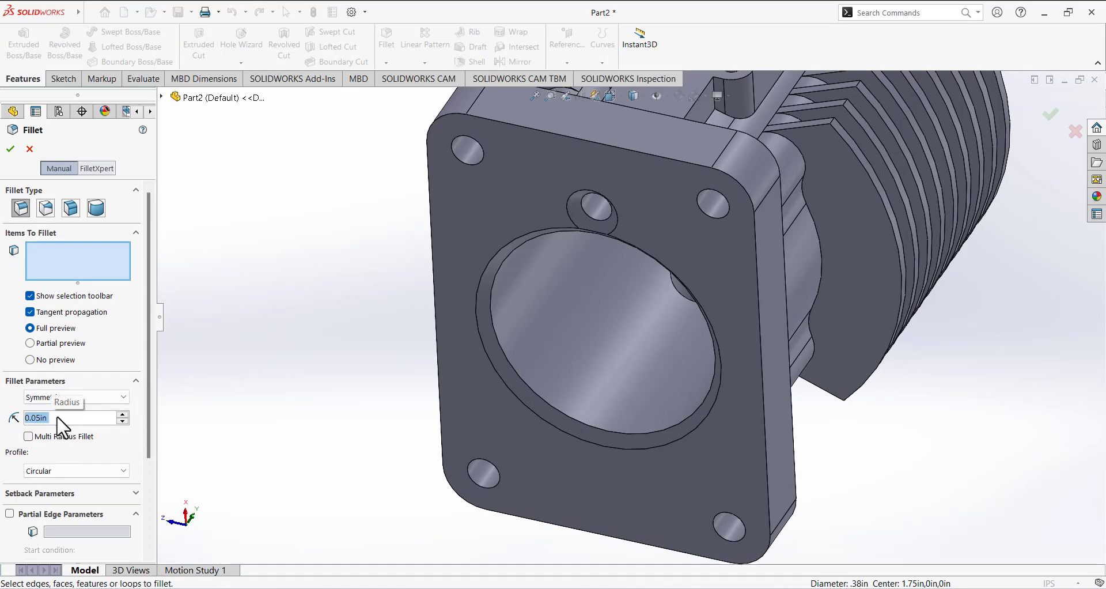
{"action": "scroll", "coordinate": [351, 327], "scroll_direction": "up", "scroll_amount": 3}
{"action": "middle_click_drag", "start_coordinate": [402, 244], "coordinate": [503, 408]}
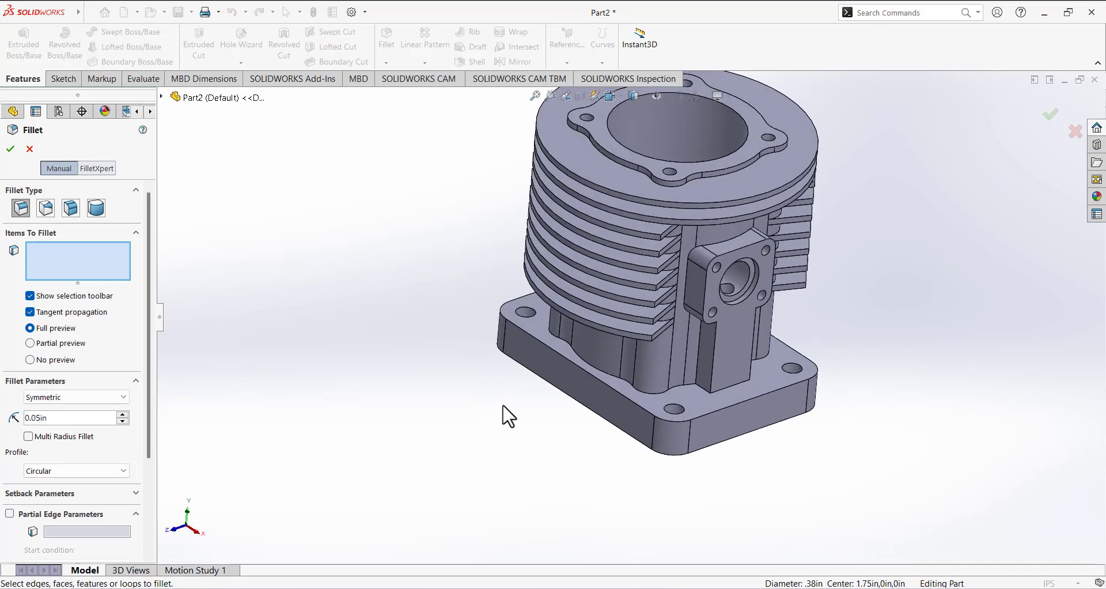
{"action": "left_click", "coordinate": [713, 417]}
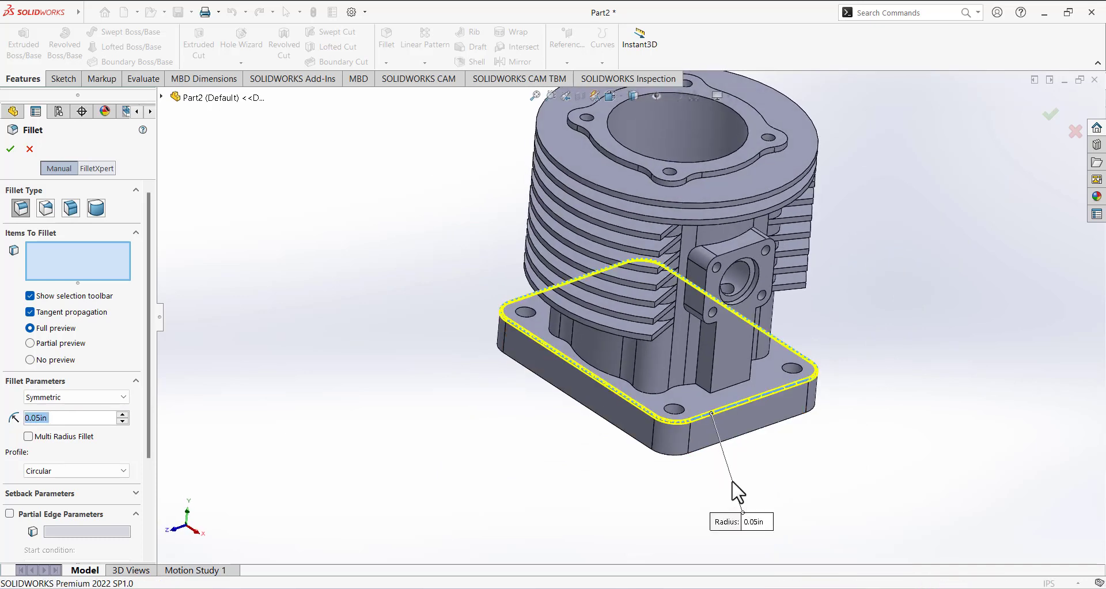
Step: Add the port pillar's foot edge, its two side faces and the port pad's rear edge to the 0.05 in fillet
{"action": "left_click", "coordinate": [725, 389]}
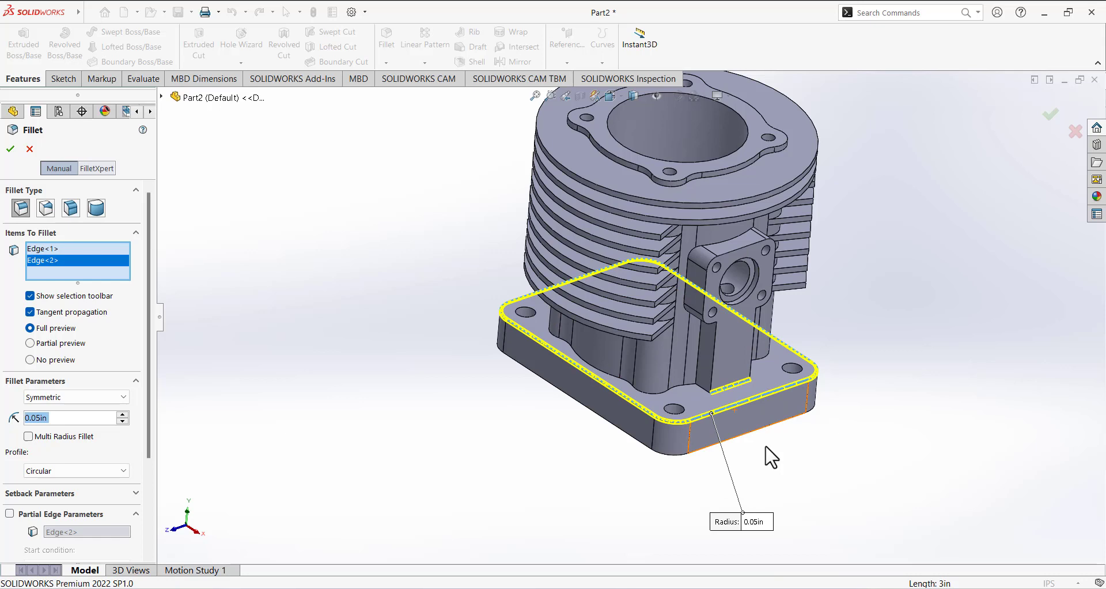
{"action": "left_click", "coordinate": [704, 389]}
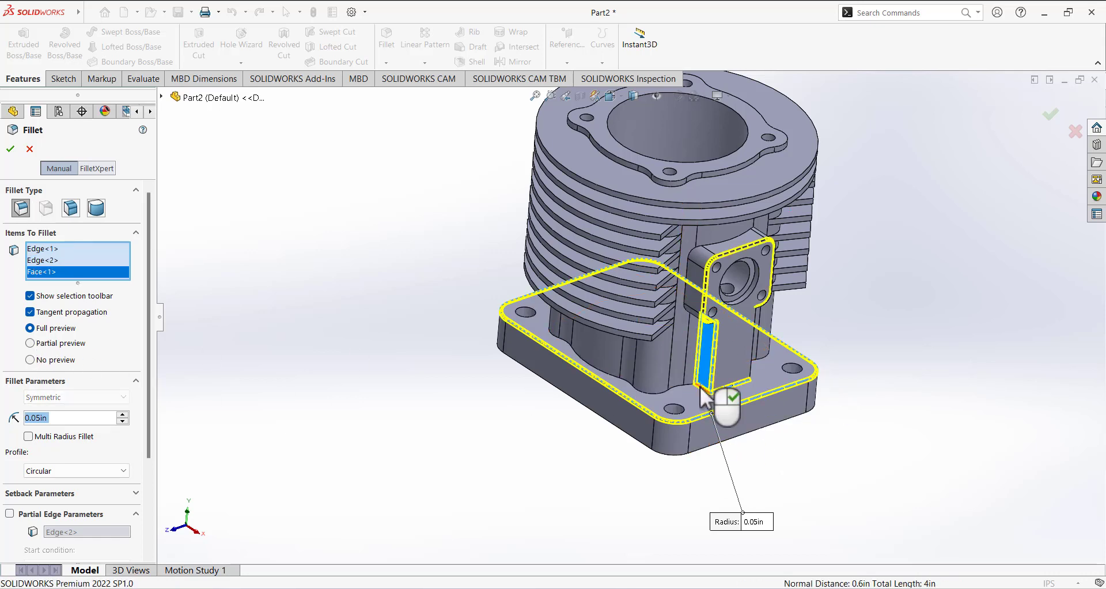
{"action": "middle_click_drag", "start_coordinate": [743, 345], "coordinate": [673, 385]}
{"action": "left_click", "coordinate": [688, 324]}
{"action": "left_click", "coordinate": [691, 264]}
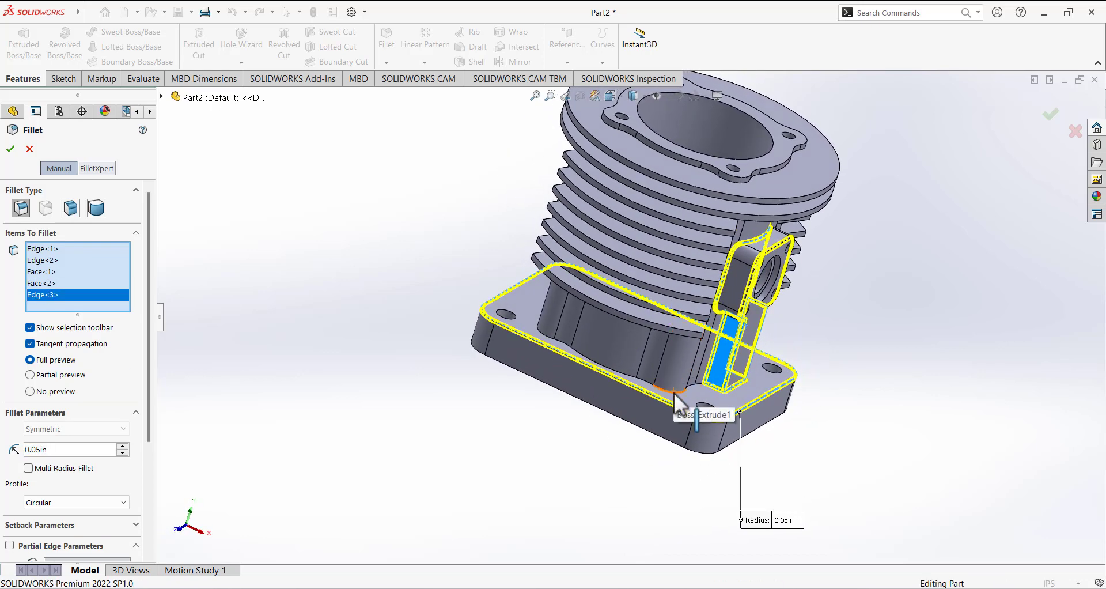
Step: Add the body's foot outline on the base and the raised top flange's lower edge to the fillet, and apply it
{"action": "left_click", "coordinate": [677, 393]}
{"action": "middle_click_drag", "start_coordinate": [660, 389], "coordinate": [634, 197]}
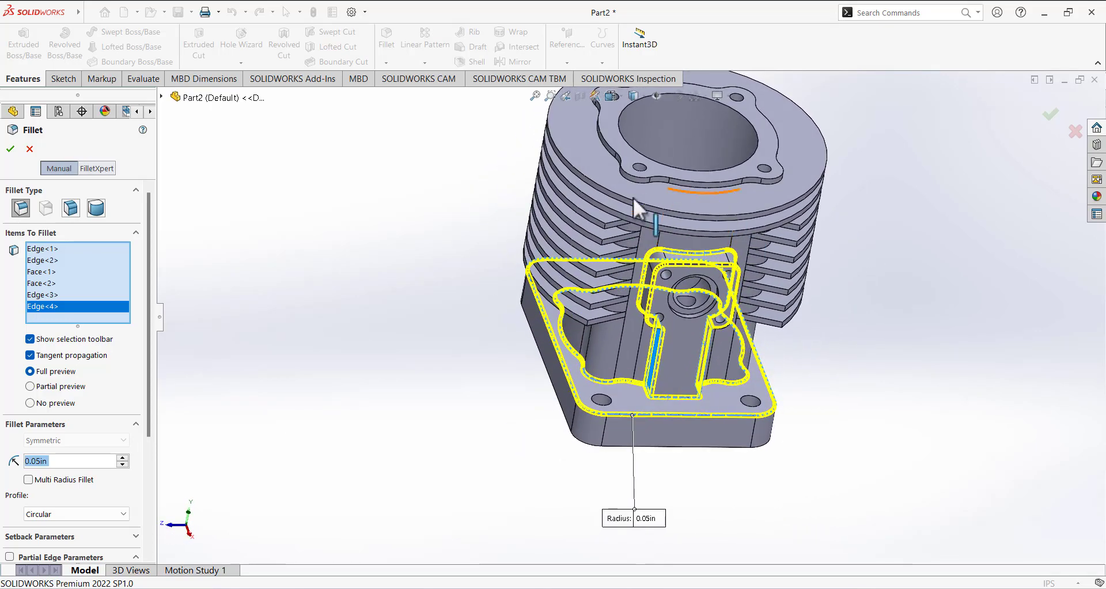
{"action": "left_click", "coordinate": [674, 185]}
{"action": "middle_click_drag", "start_coordinate": [493, 321], "coordinate": [461, 241]}
{"action": "left_click", "coordinate": [11, 149]}
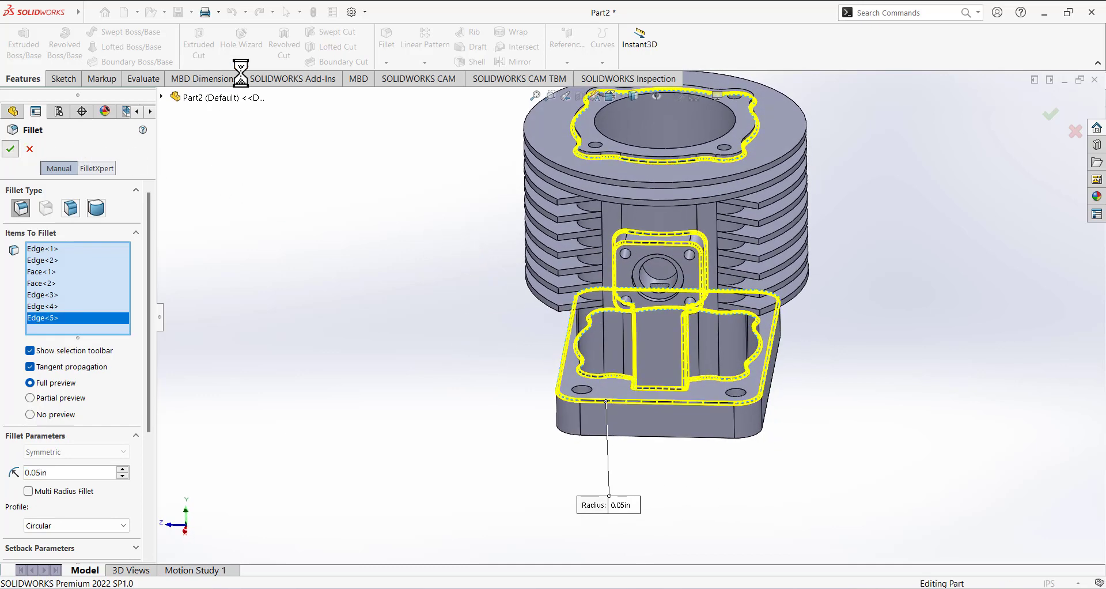
Step: Start another 0.05 in fillet and select the upper and lower curved outer edges of the cut fins on one side of the port
{"action": "key", "text": "Return"}
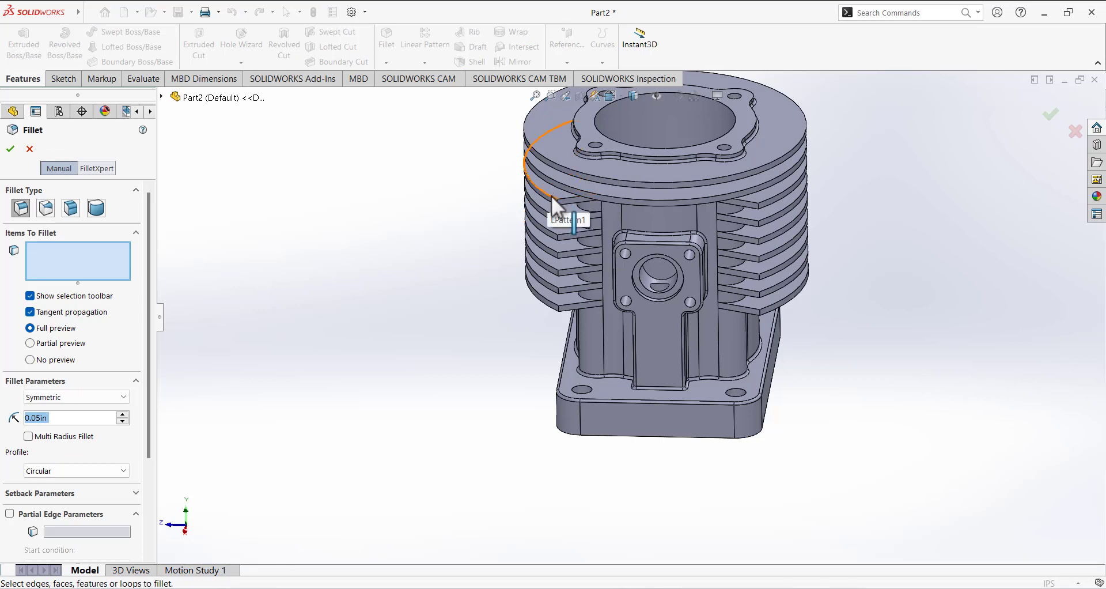
{"action": "left_click", "coordinate": [551, 196]}
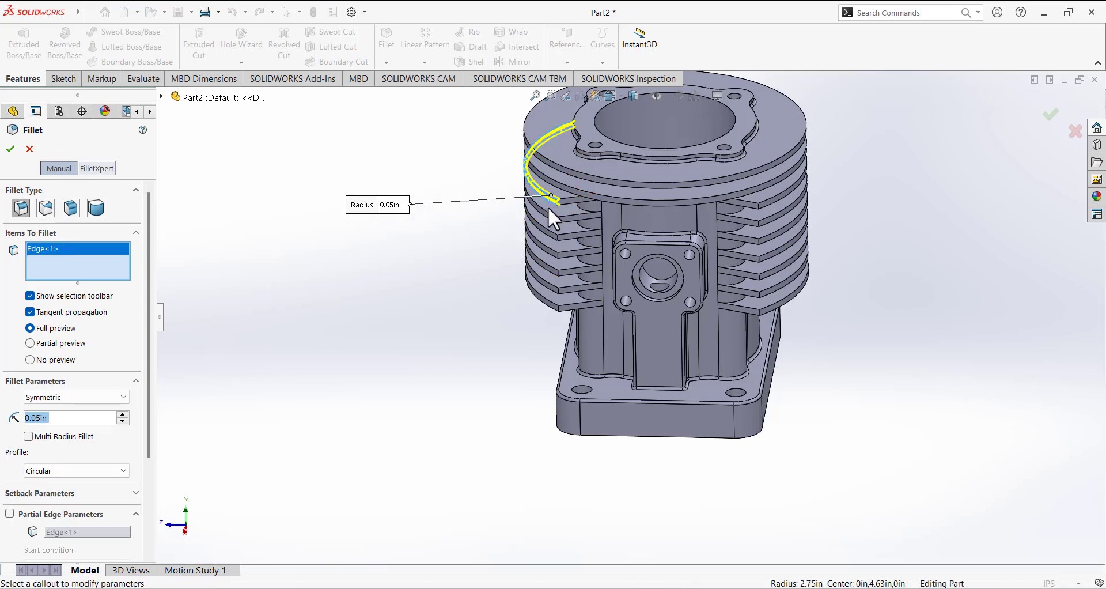
{"action": "left_click", "coordinate": [547, 208]}
{"action": "left_click", "coordinate": [547, 214]}
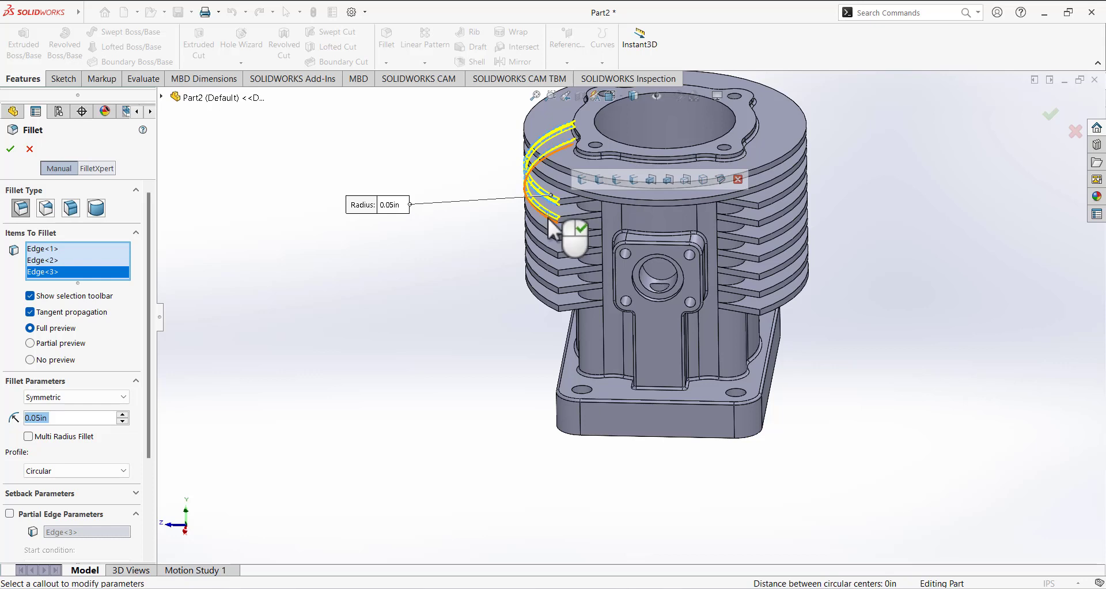
{"action": "left_click", "coordinate": [548, 220]}
{"action": "left_click", "coordinate": [547, 227]}
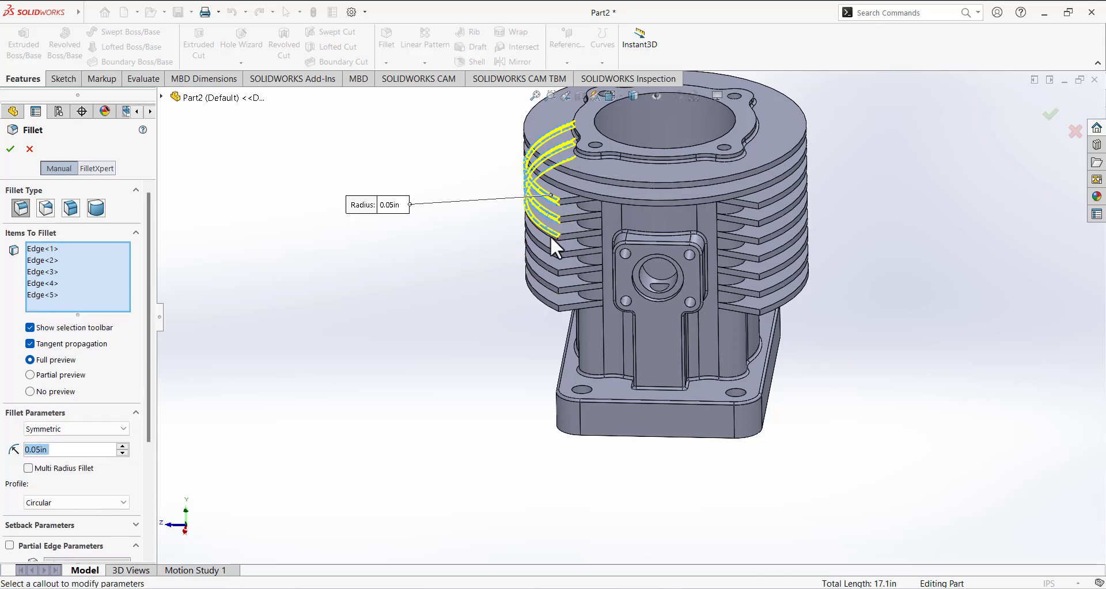
{"action": "left_click", "coordinate": [550, 236]}
{"action": "left_click", "coordinate": [547, 245]}
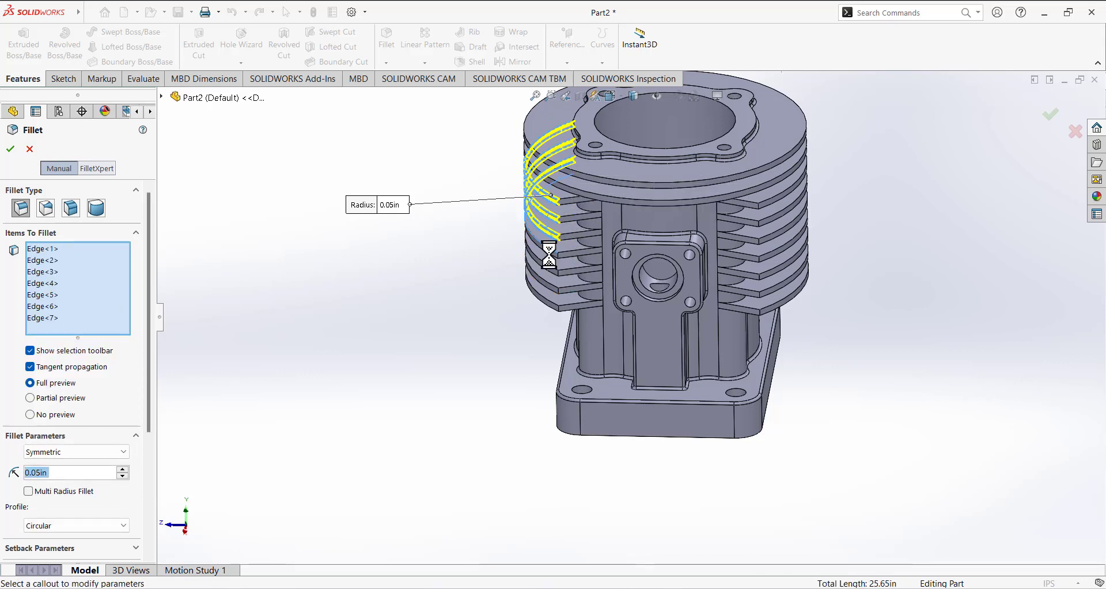
{"action": "left_click", "coordinate": [551, 254]}
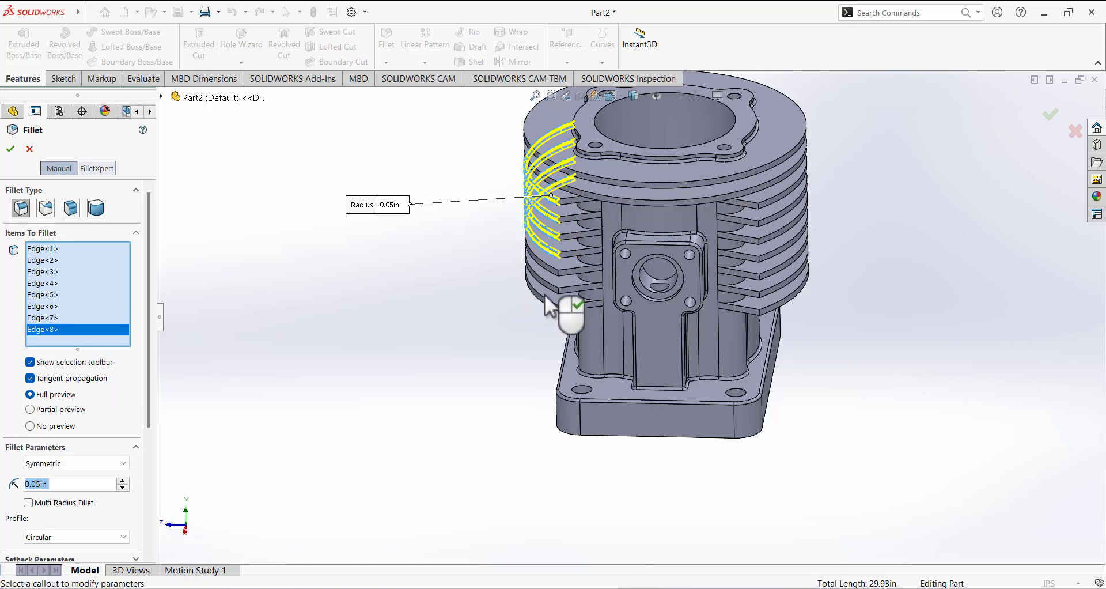
{"action": "left_click", "coordinate": [549, 267]}
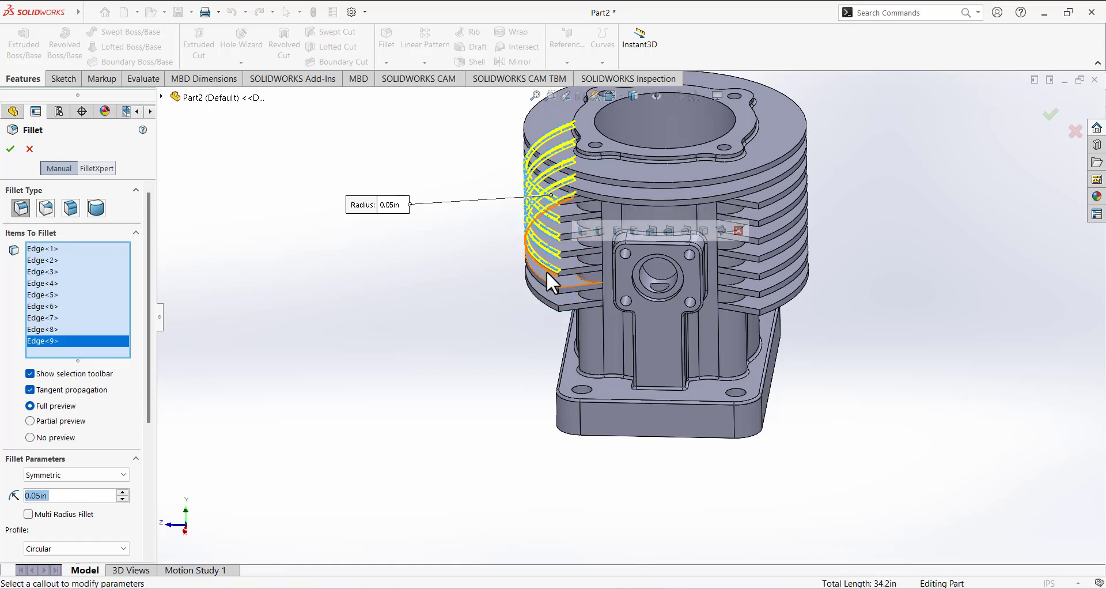
{"action": "left_click", "coordinate": [547, 280]}
{"action": "left_click", "coordinate": [548, 288]}
{"action": "left_click", "coordinate": [549, 295]}
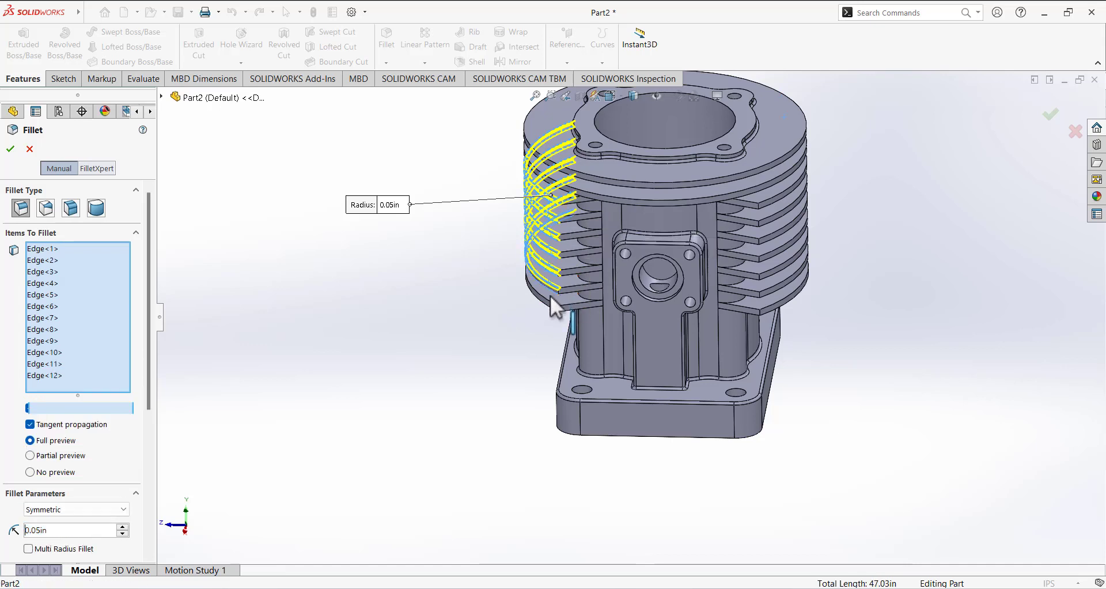
{"action": "left_click", "coordinate": [549, 304]}
{"action": "left_click", "coordinate": [548, 308]}
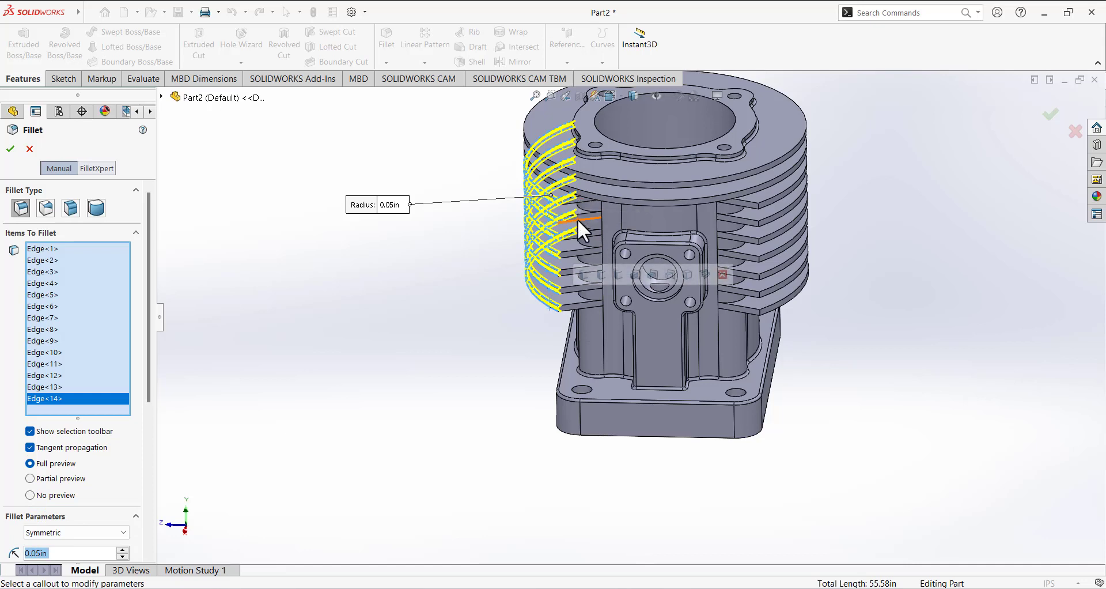
Step: Add the straight fin edges beside the port to the 0.05 in fillet, extending the selection to the matching straight edges of the other fin cuts
{"action": "left_click", "coordinate": [584, 217]}
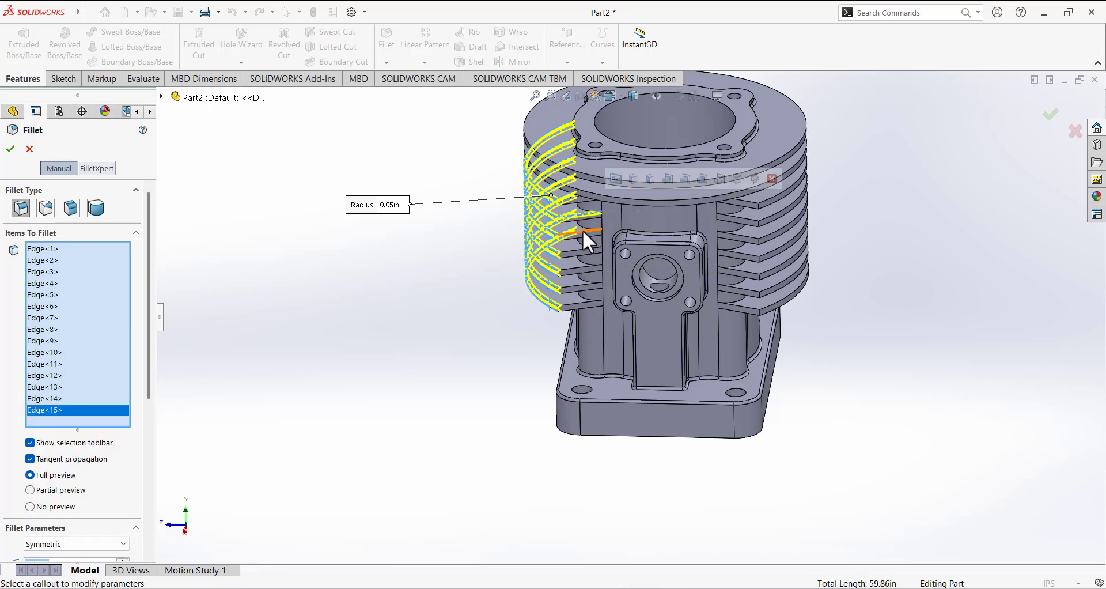
{"action": "left_click", "coordinate": [582, 229]}
{"action": "left_click", "coordinate": [580, 250]}
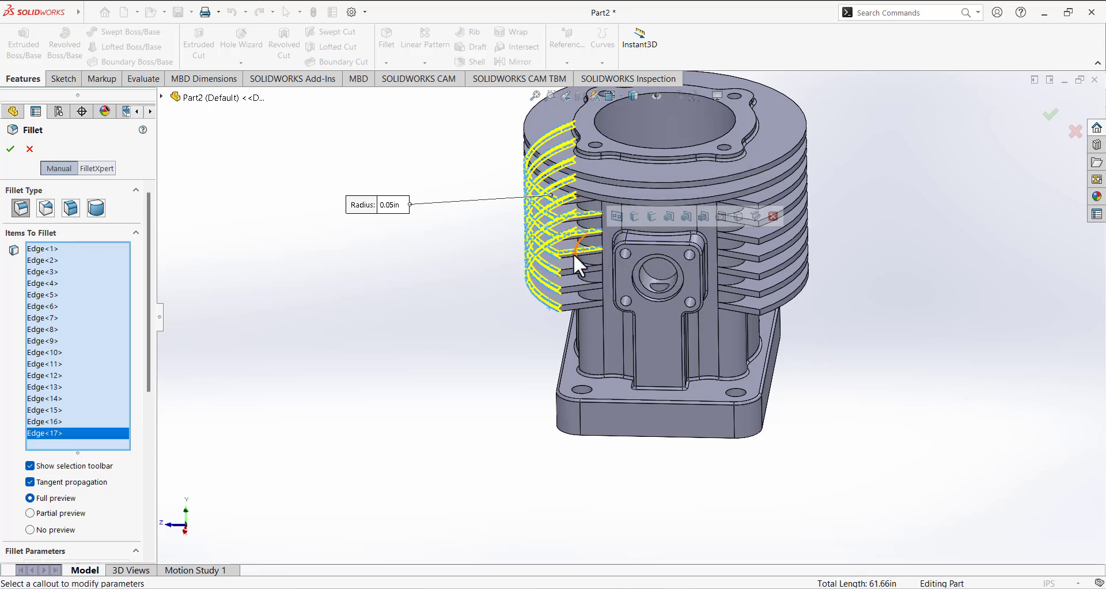
{"action": "left_click", "coordinate": [576, 269]}
{"action": "left_click", "coordinate": [576, 268]}
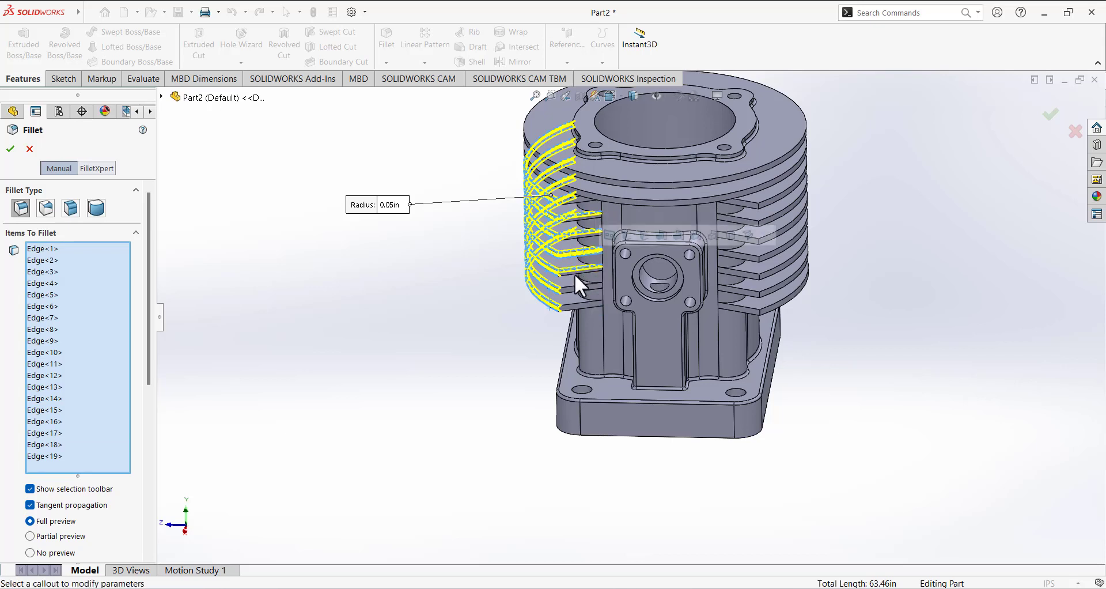
{"action": "left_click", "coordinate": [575, 275]}
{"action": "left_click", "coordinate": [582, 283]}
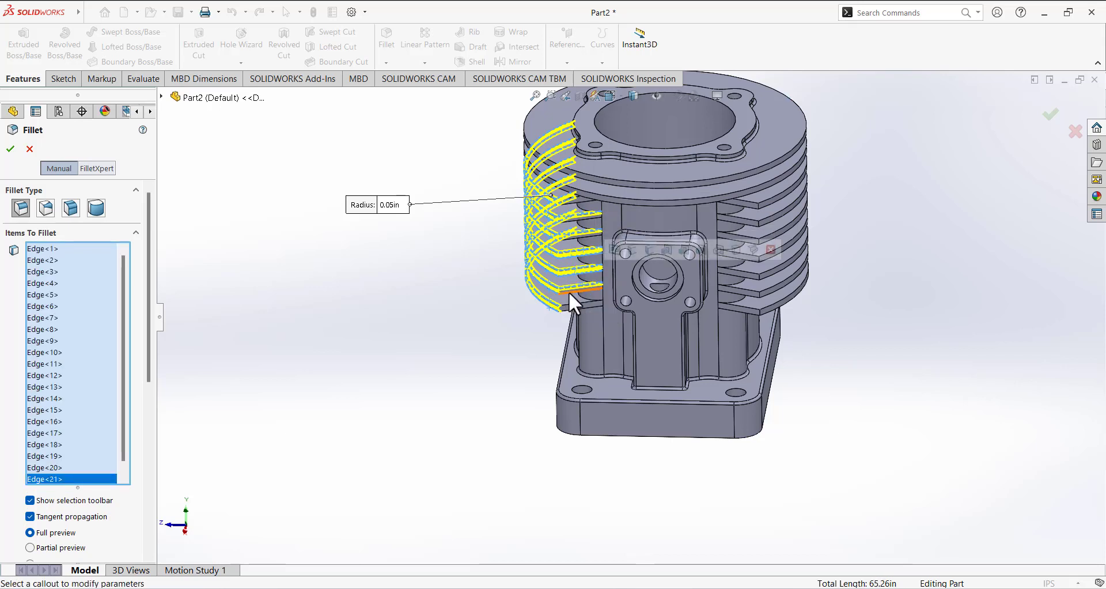
{"action": "left_click", "coordinate": [568, 292]}
{"action": "left_click", "coordinate": [583, 301]}
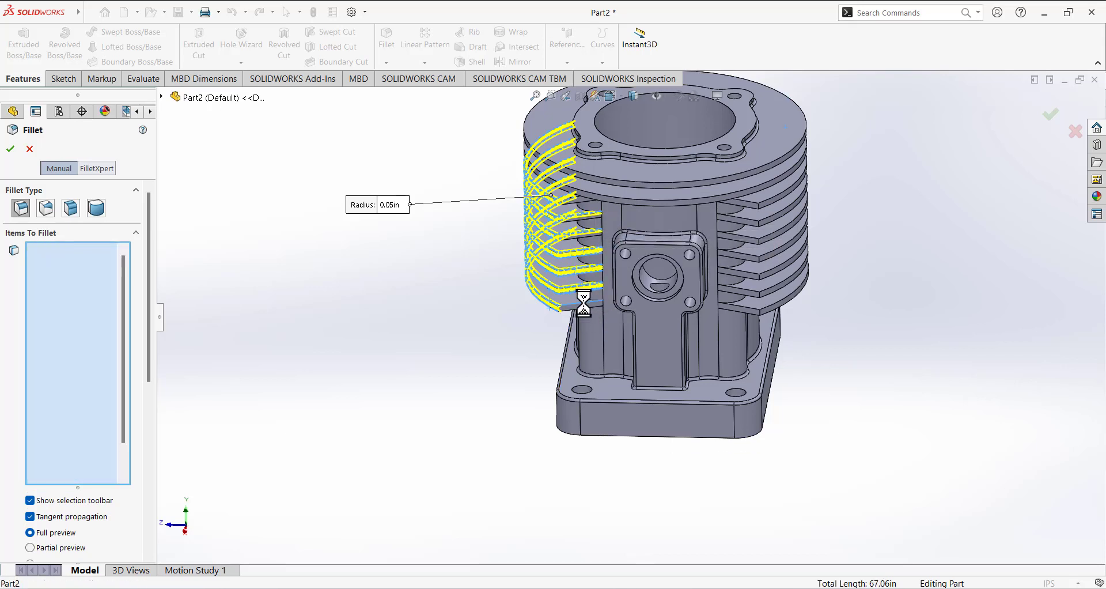
{"action": "left_click", "coordinate": [587, 308]}
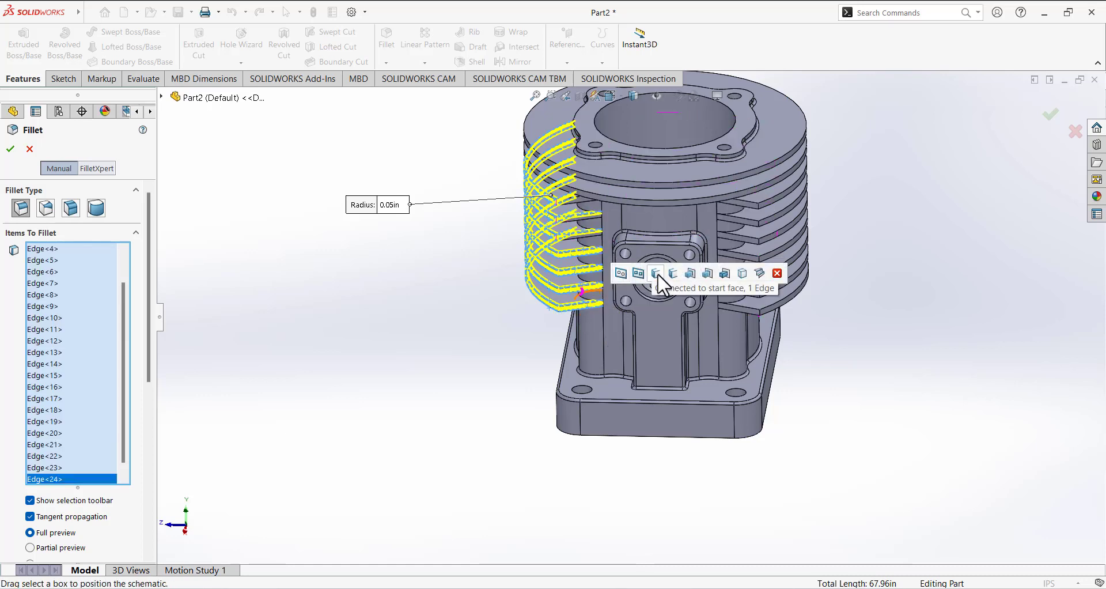
{"action": "left_click", "coordinate": [691, 272]}
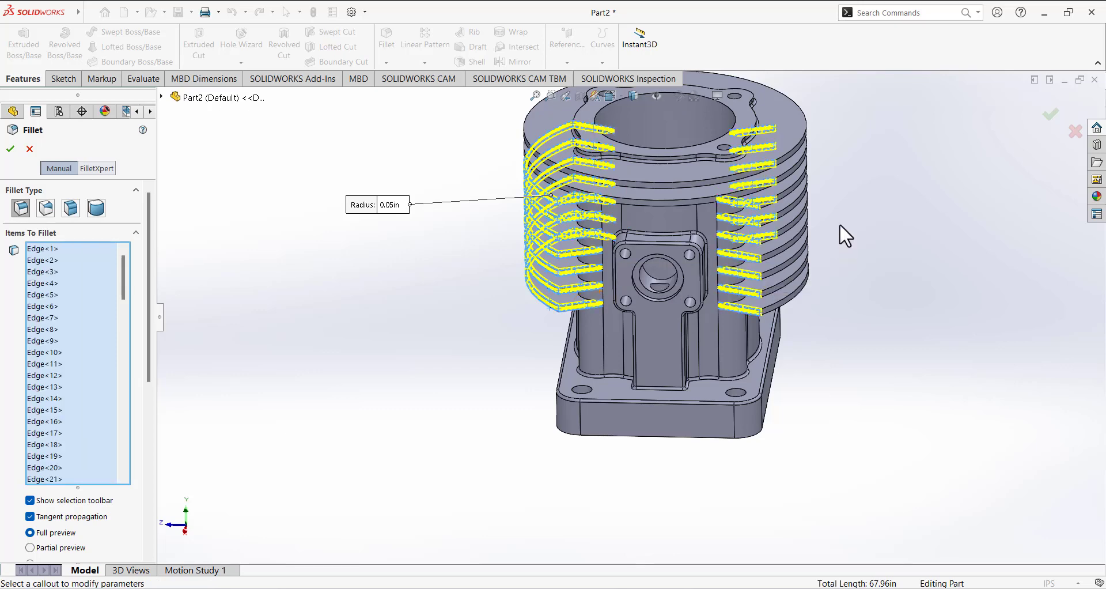
Step: Add the upper and lower curved outer edges of the cut fins on the opposite side of the port to the fillet
{"action": "middle_click_drag", "start_coordinate": [838, 224], "coordinate": [715, 166]}
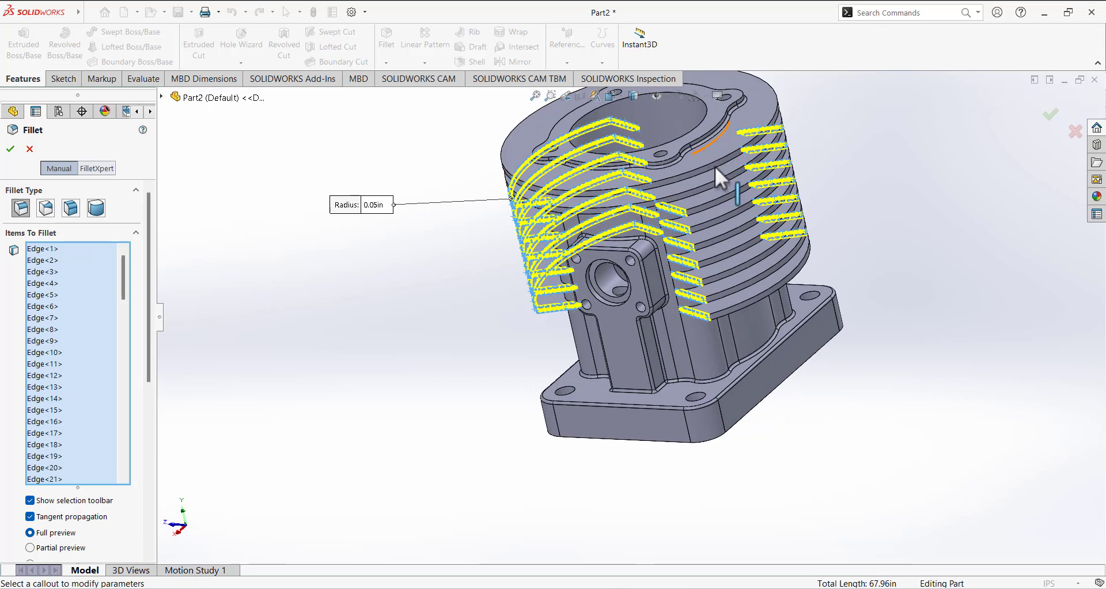
{"action": "left_click", "coordinate": [718, 200]}
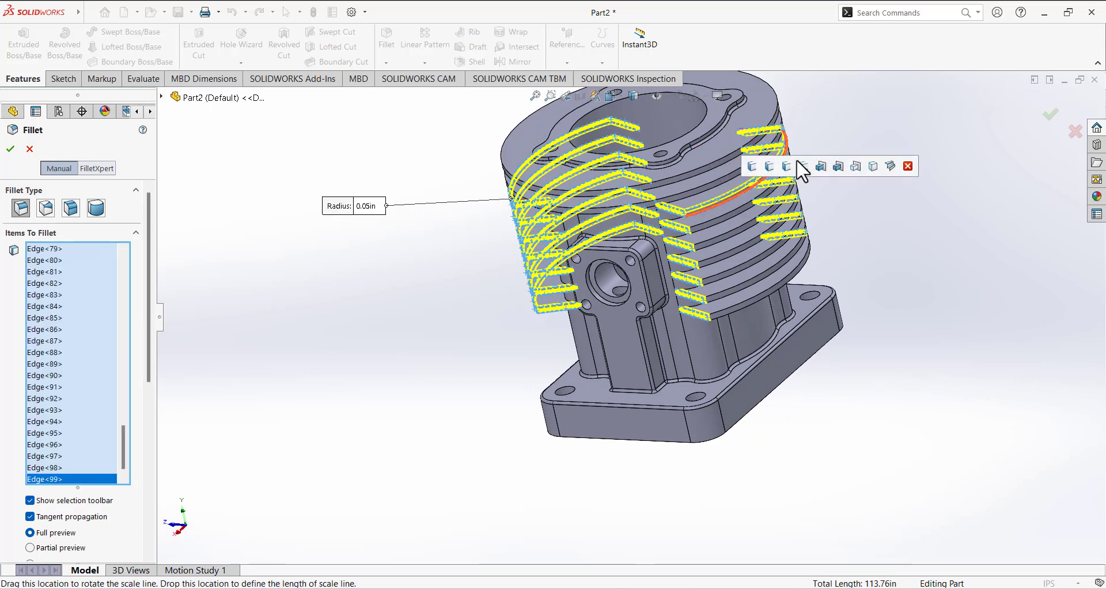
{"action": "left_click", "coordinate": [804, 167]}
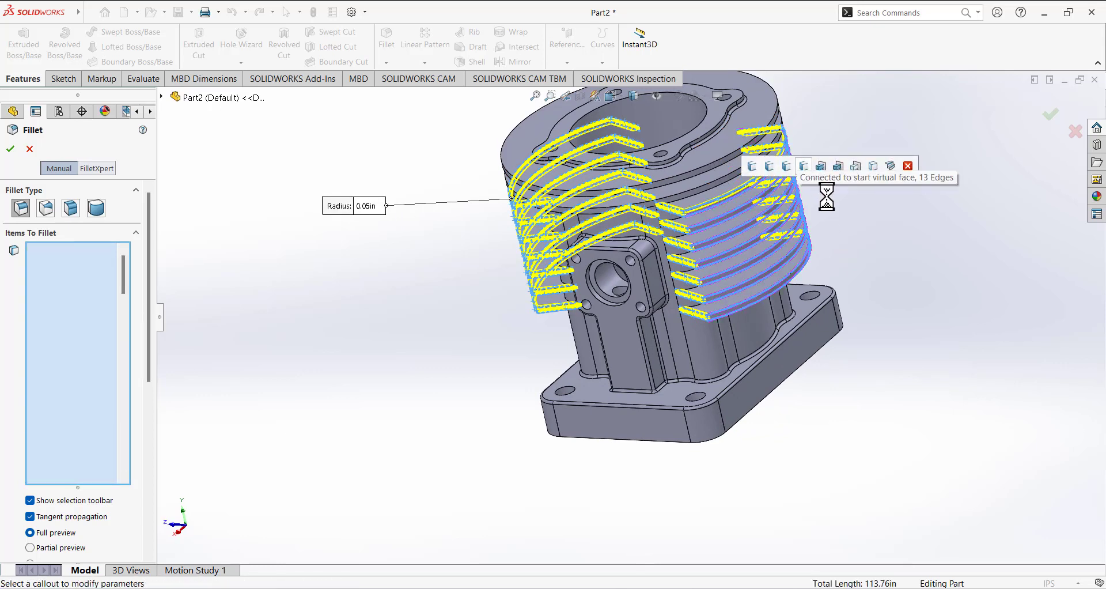
Step: Add the circular outer edges of the uncut top fin and the top flange disc to the 0.05 in fillet, and apply it
{"action": "middle_click_drag", "start_coordinate": [835, 183], "coordinate": [807, 229]}
{"action": "left_click", "coordinate": [768, 187]}
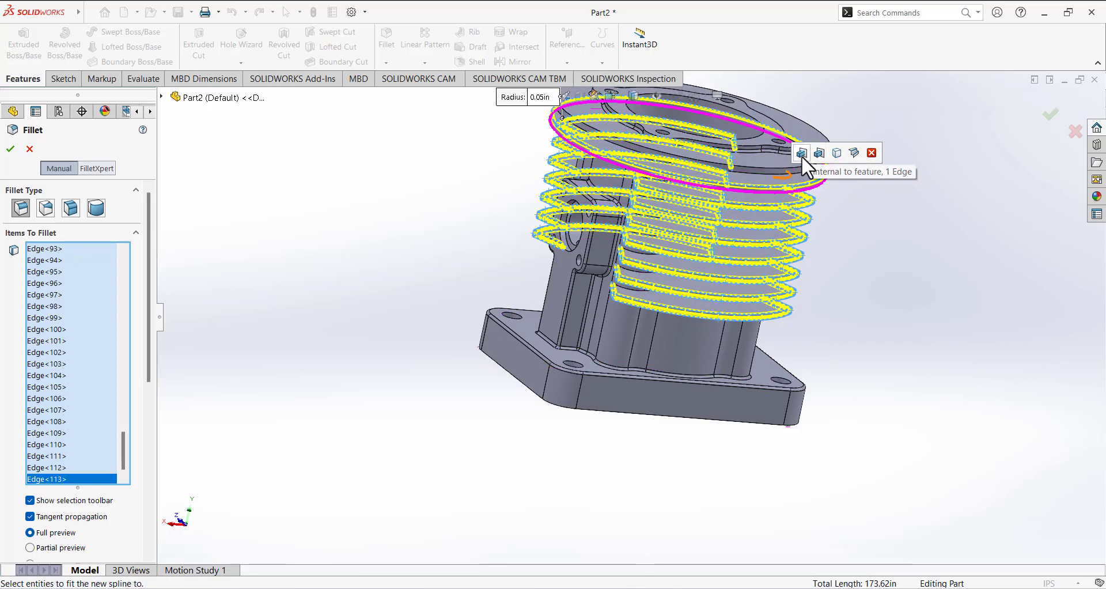
{"action": "left_click", "coordinate": [801, 153]}
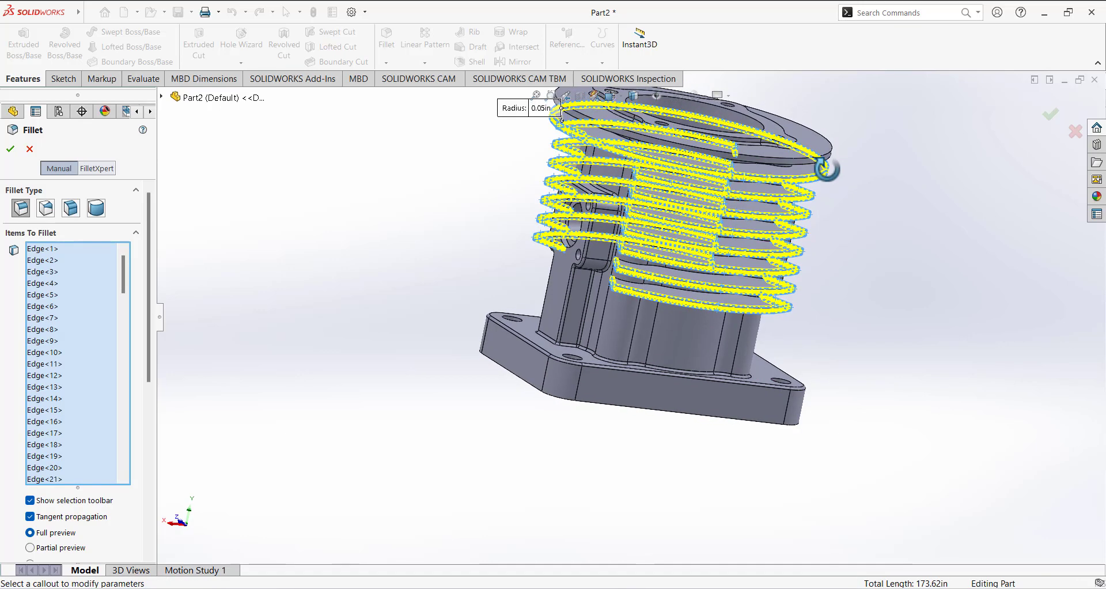
{"action": "left_click", "coordinate": [794, 155]}
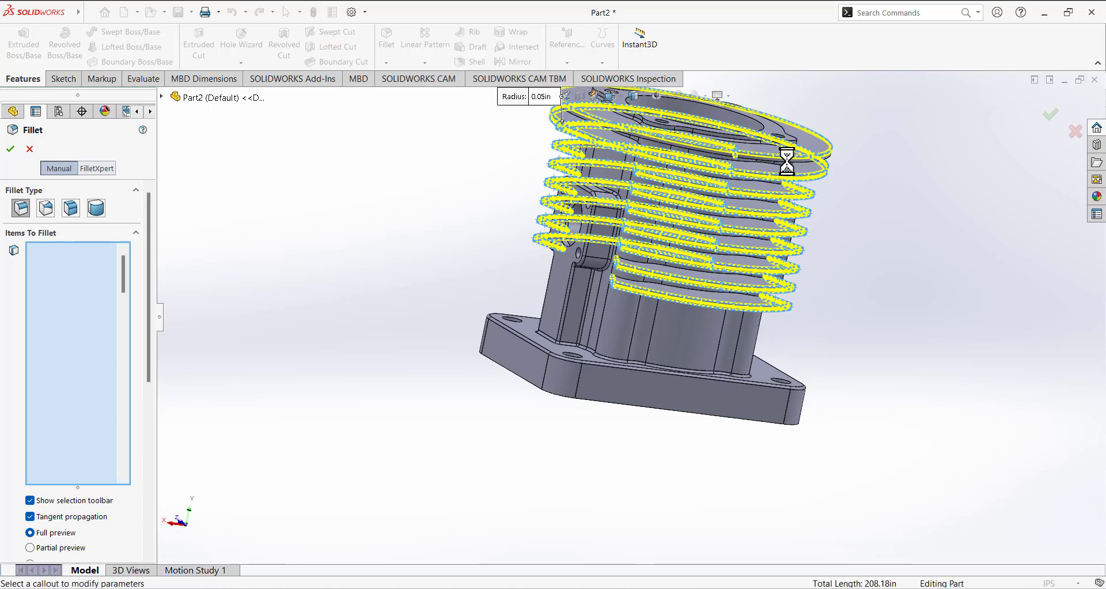
{"action": "middle_click_drag", "start_coordinate": [833, 193], "coordinate": [916, 201]}
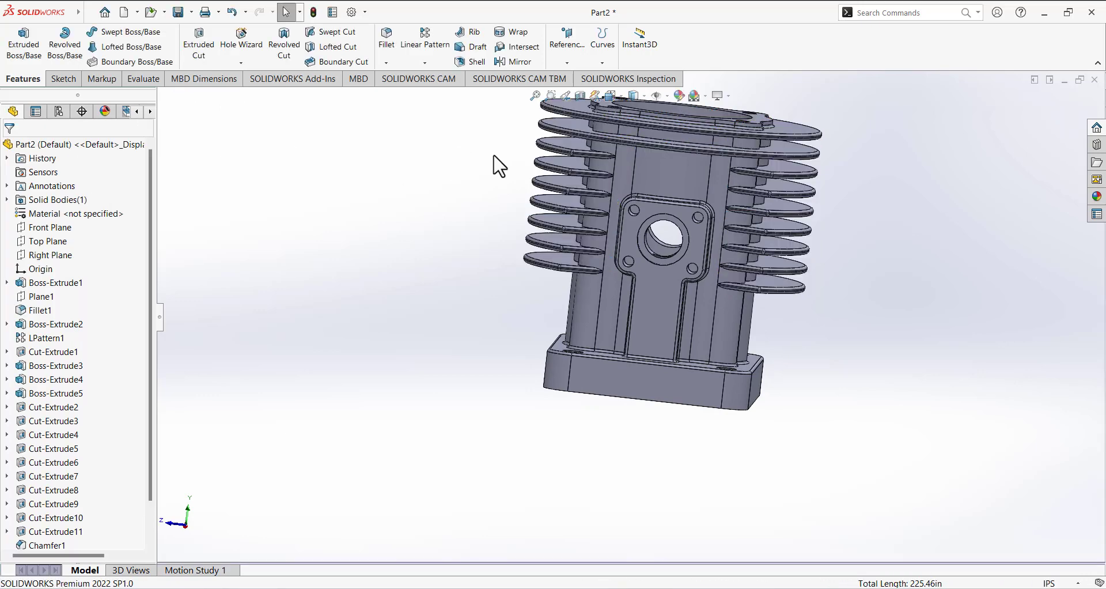
Step: Display the finished cylinder shaded without edges and inspect its filleted fins, port and base
{"action": "middle_click_drag", "start_coordinate": [494, 163], "coordinate": [473, 222]}
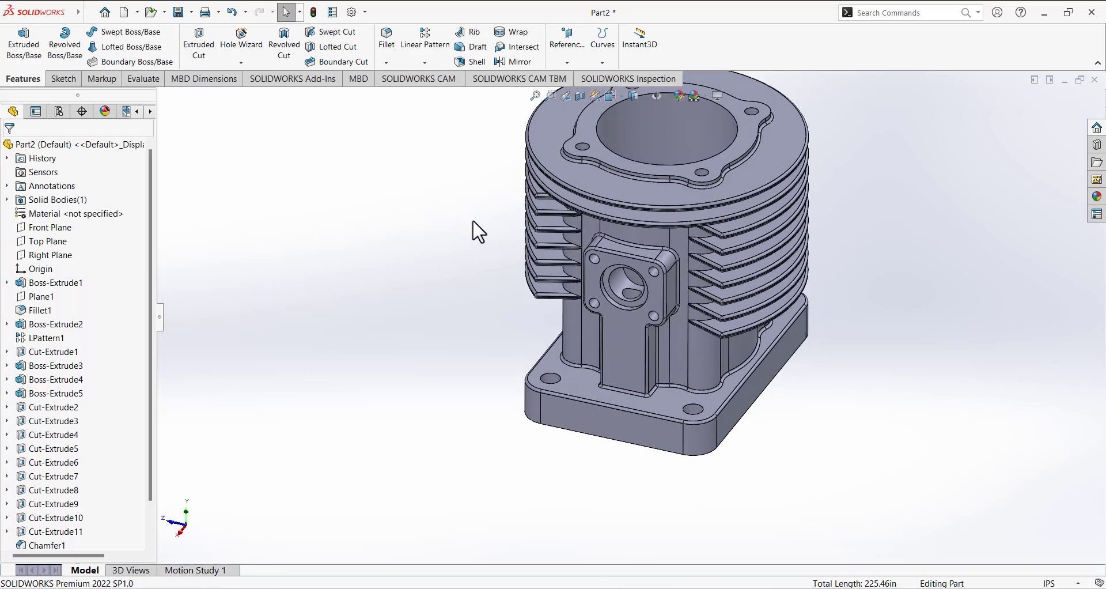
{"action": "left_click", "coordinate": [640, 95]}
{"action": "left_click", "coordinate": [633, 130]}
{"action": "scroll", "coordinate": [493, 219], "scroll_direction": "down", "scroll_amount": 4}
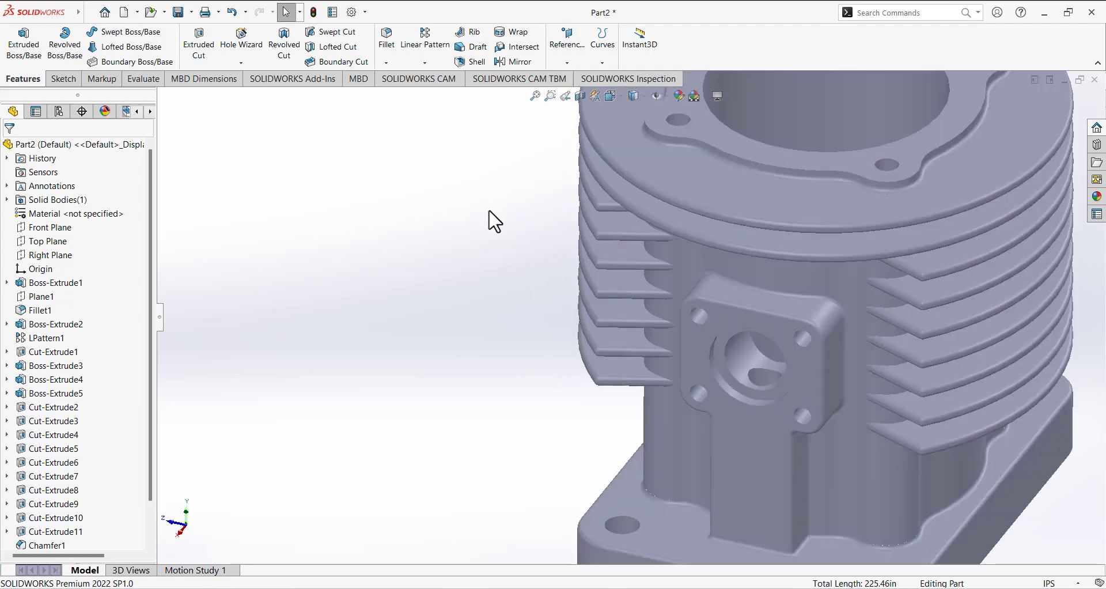
{"action": "scroll", "coordinate": [633, 248], "scroll_direction": "up", "scroll_amount": 5}
{"action": "middle_click_drag", "start_coordinate": [790, 276], "coordinate": [765, 314]}
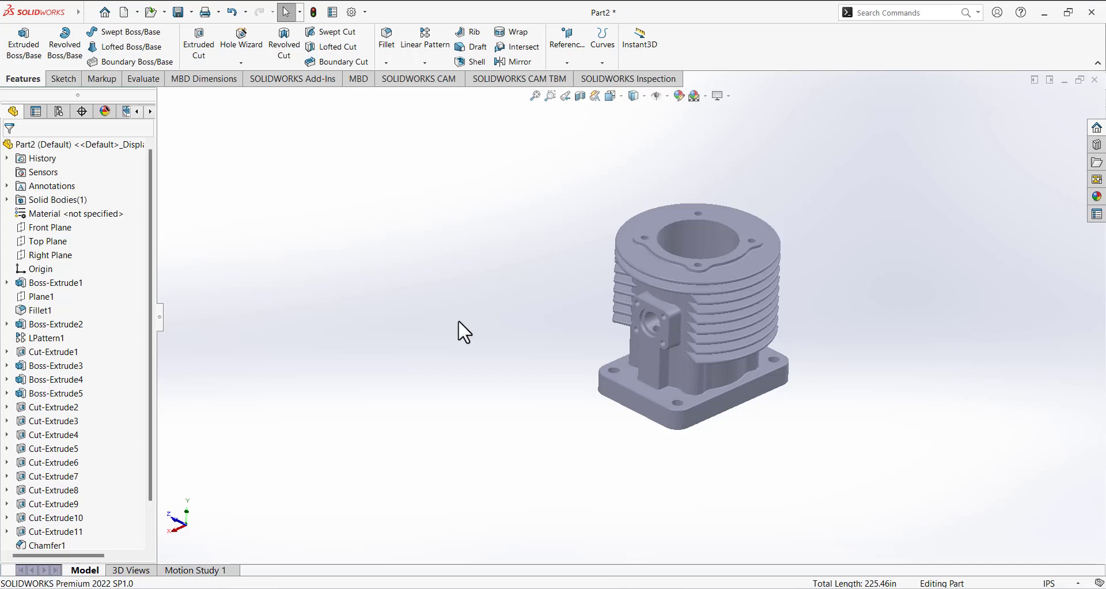
{"action": "middle_click_drag", "start_coordinate": [760, 432], "coordinate": [762, 405]}
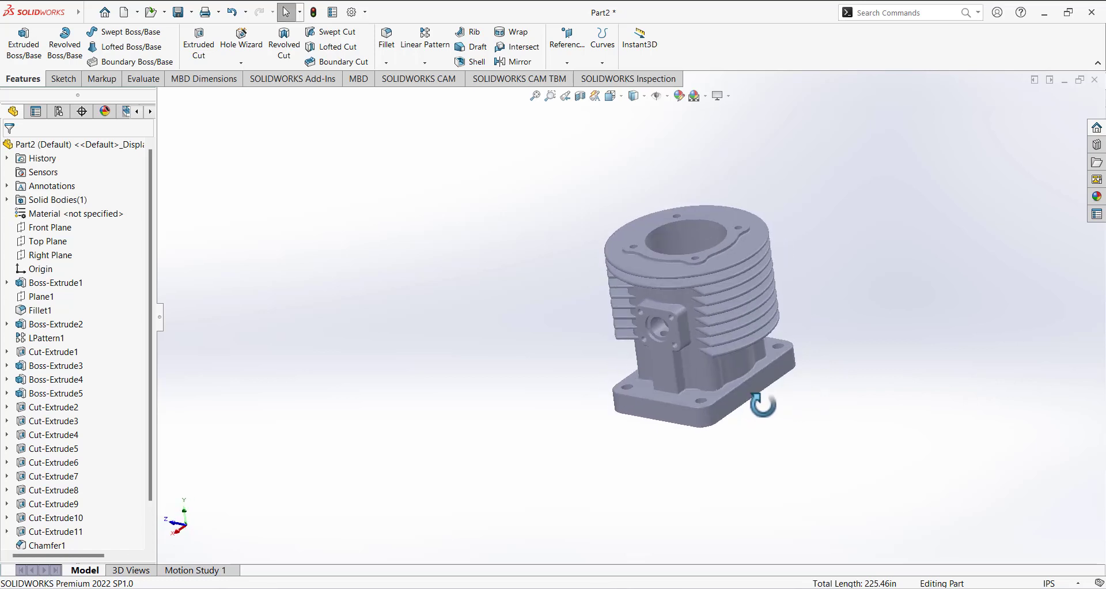